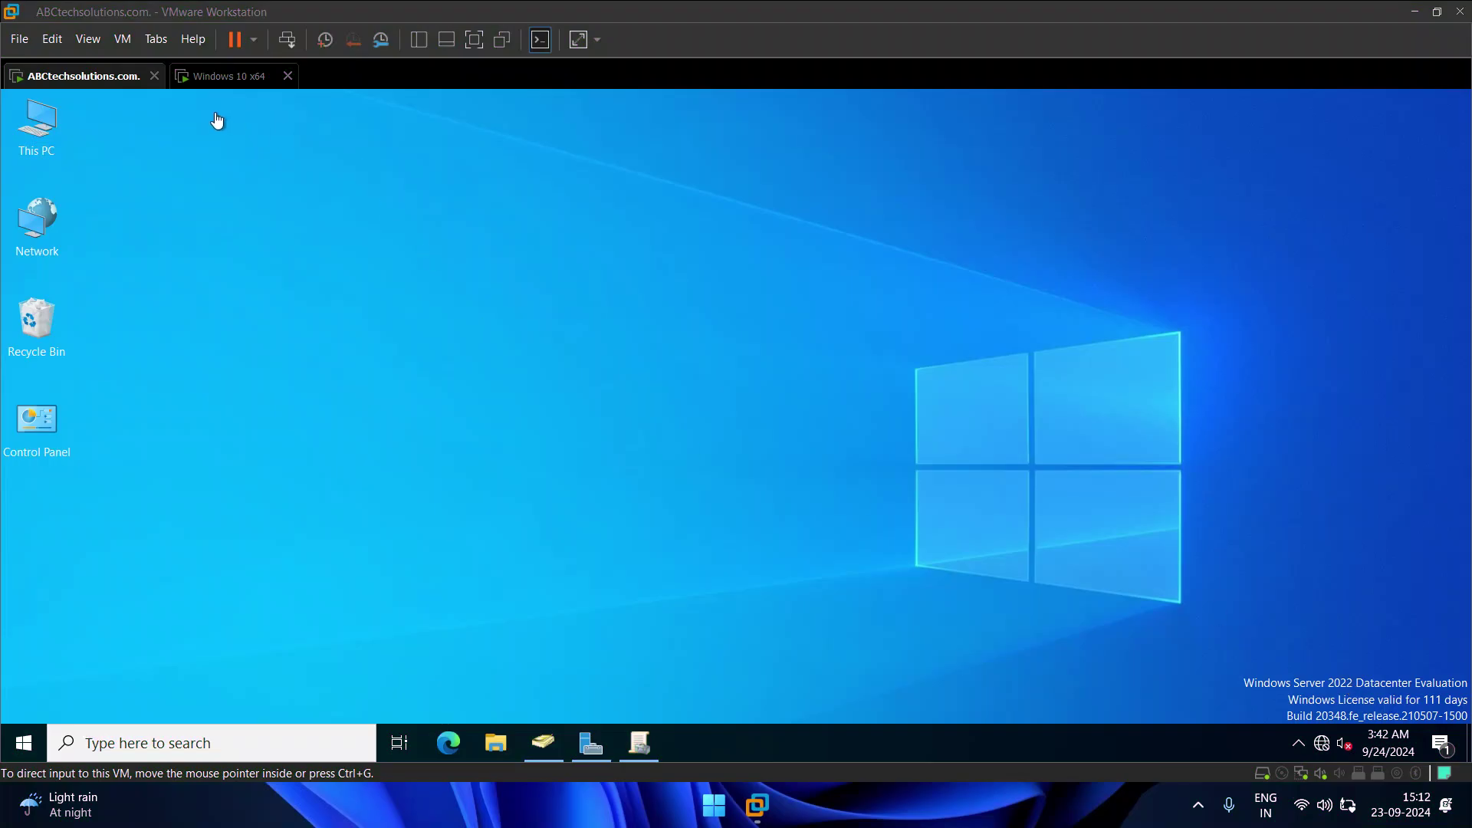
Step: Check the Windows 10 client VM's lock screen, then return to the domain controller VM
click(228, 75)
click(667, 453)
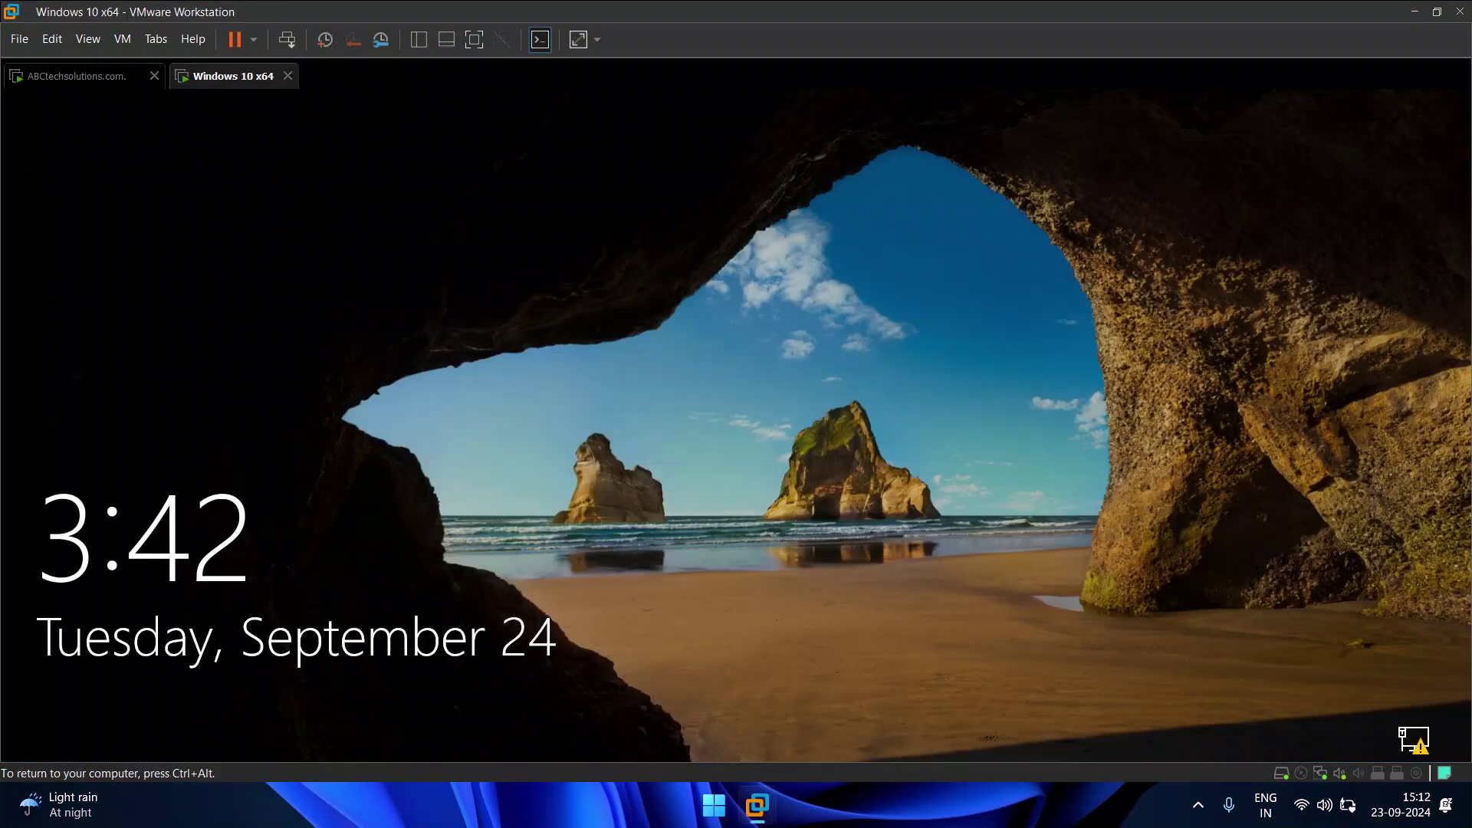
click(46, 78)
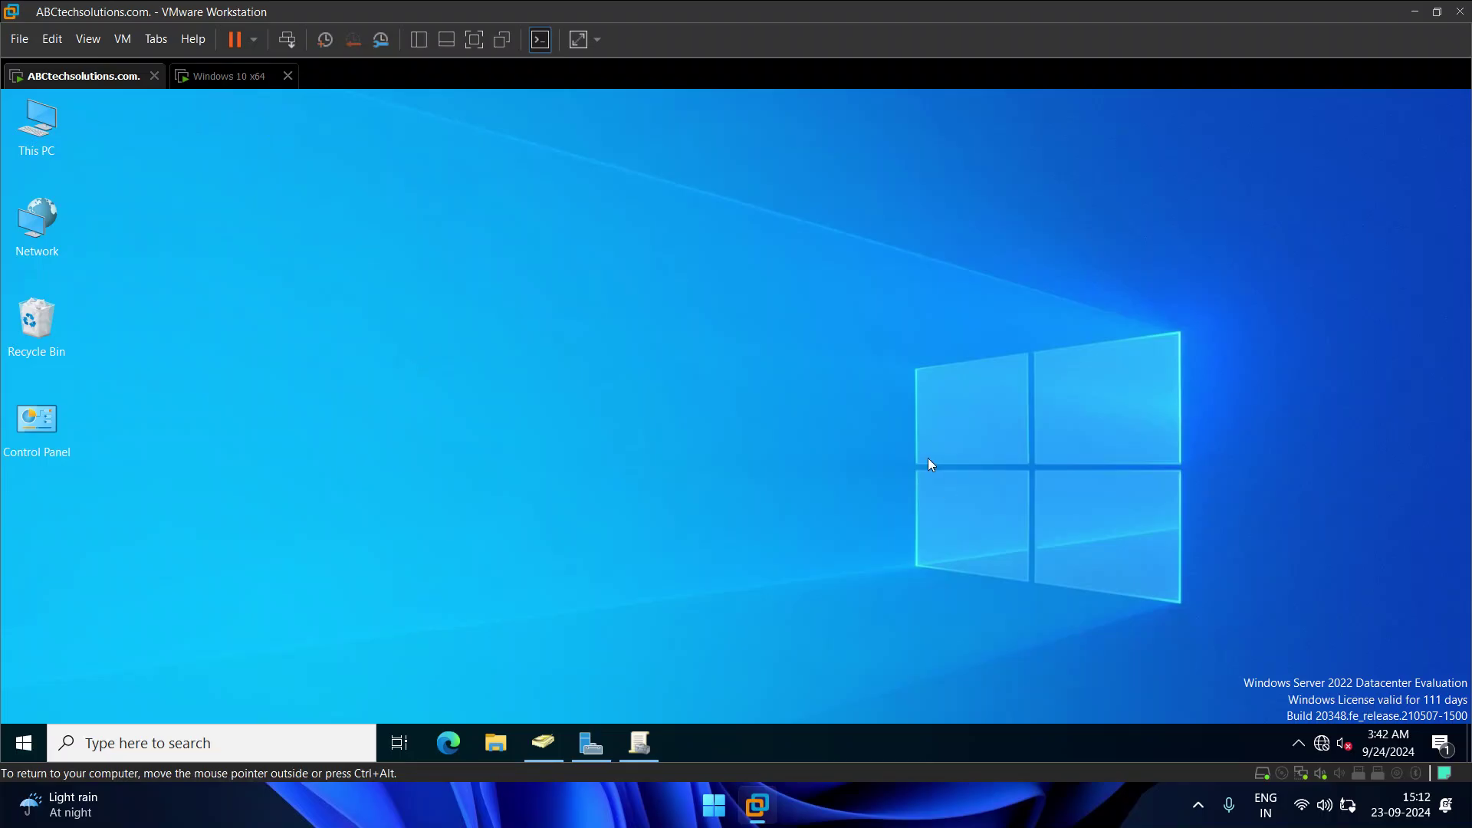
Step: Run nslookup in a Command Prompt to show the default DNS server
key(super+r)
text(cmd)
key(Return)
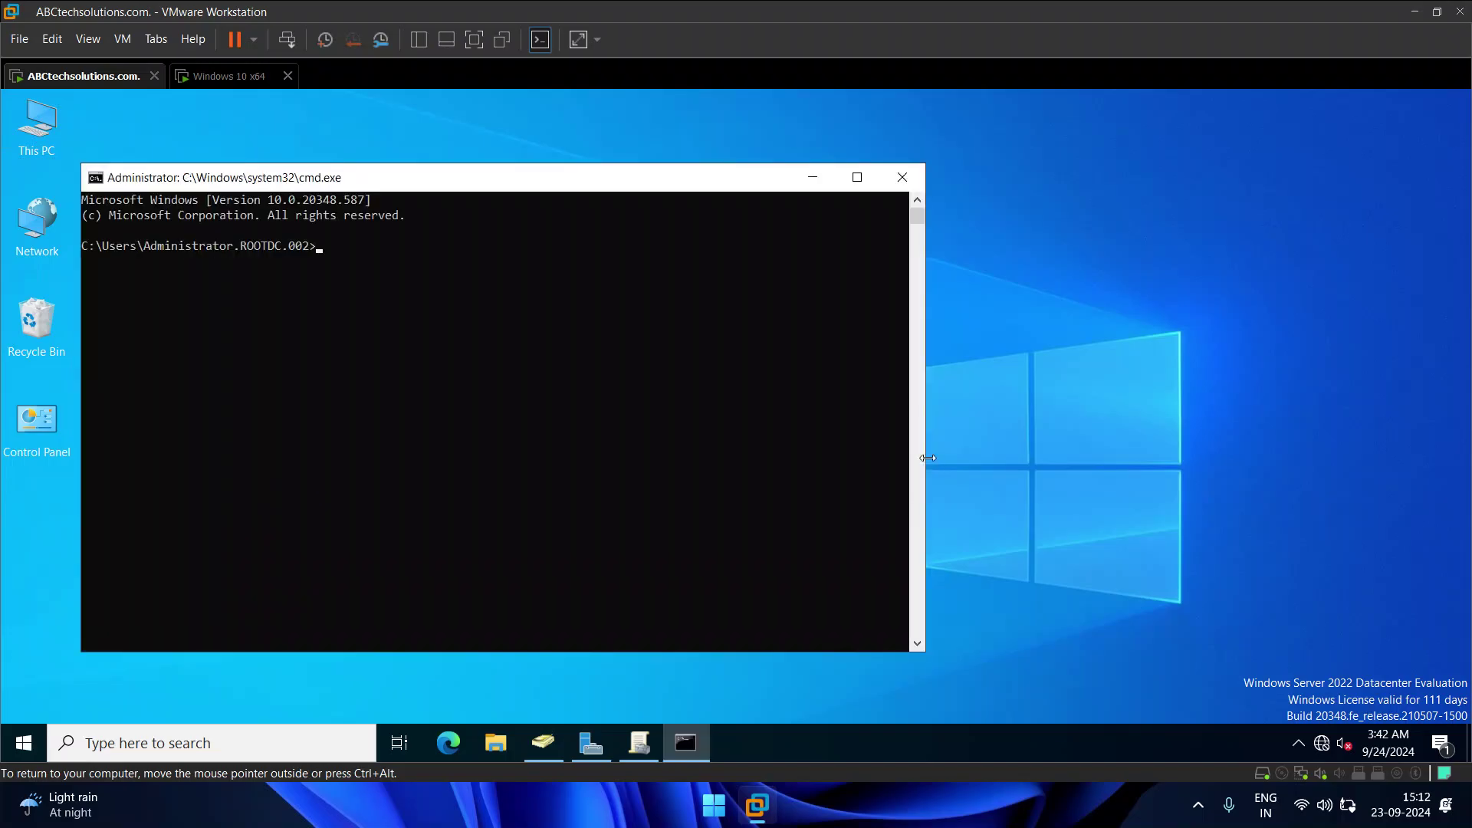
text(nslookup)
key(Return)
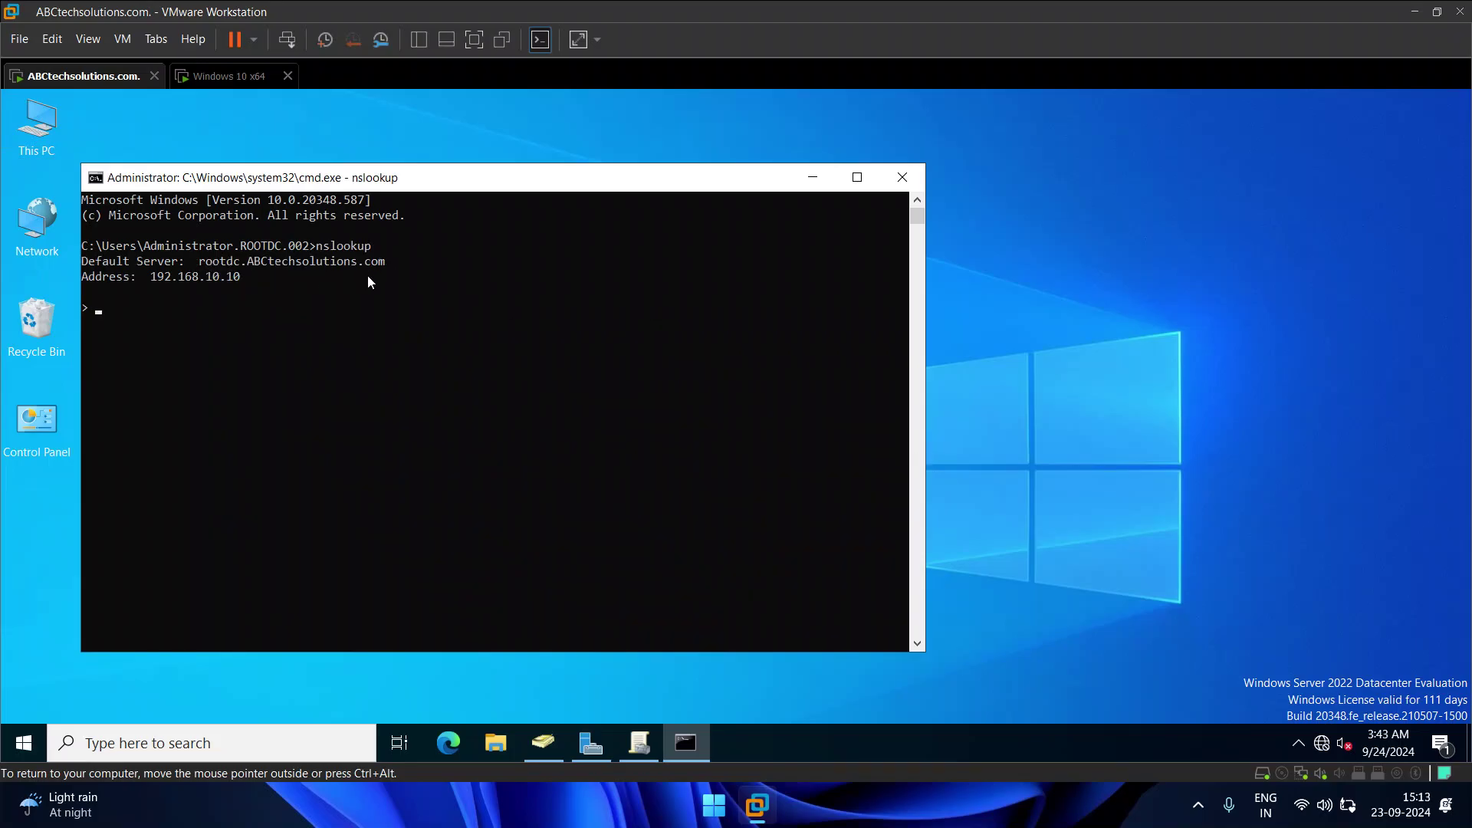
Step: Highlight rootdc.ABCtechsolutions.com and 192.168.10.10 in the output, then switch to the Windows 10 x64 VM
click(201, 265)
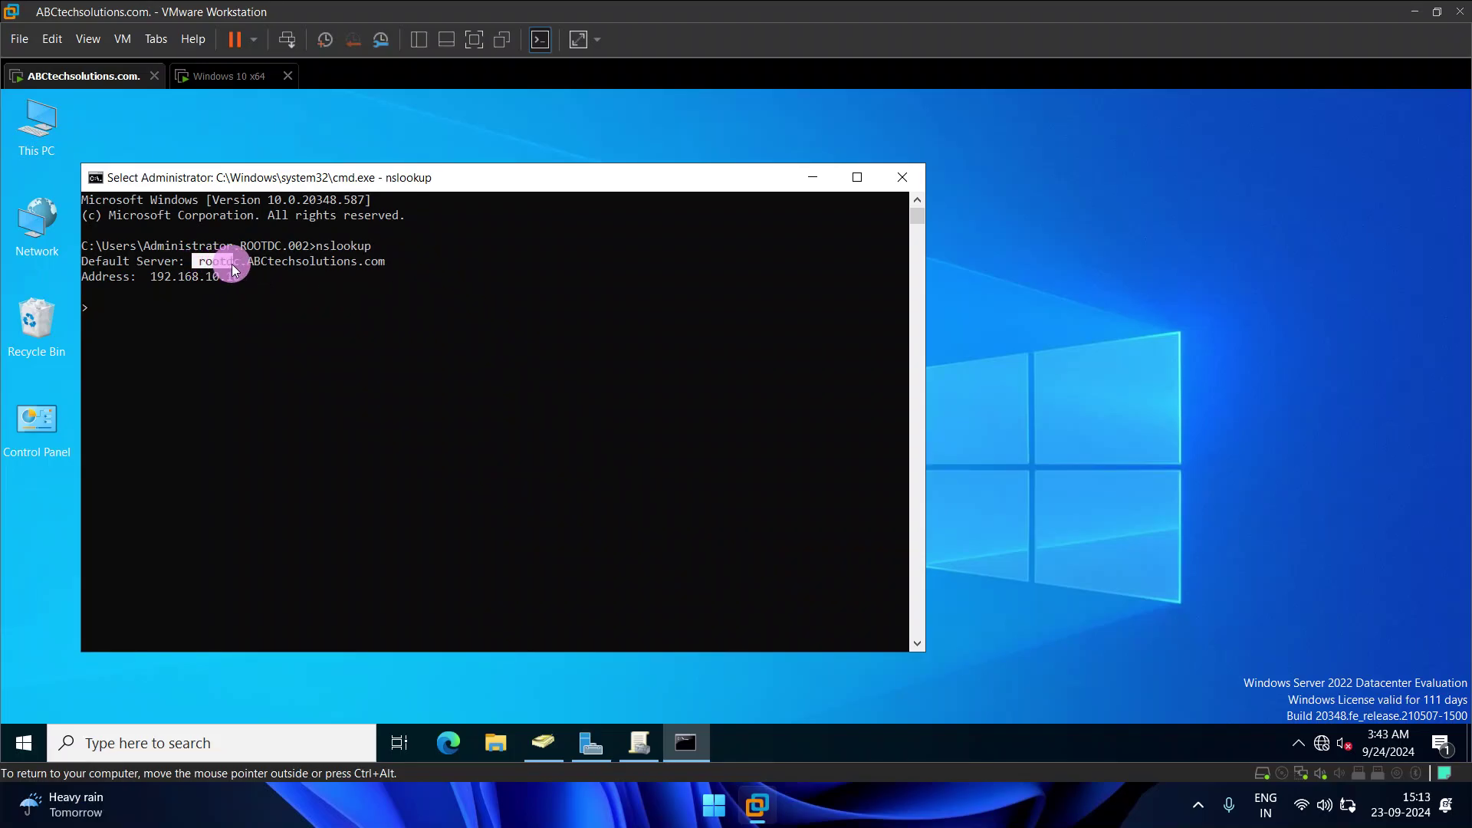
drag(246, 265, 365, 260)
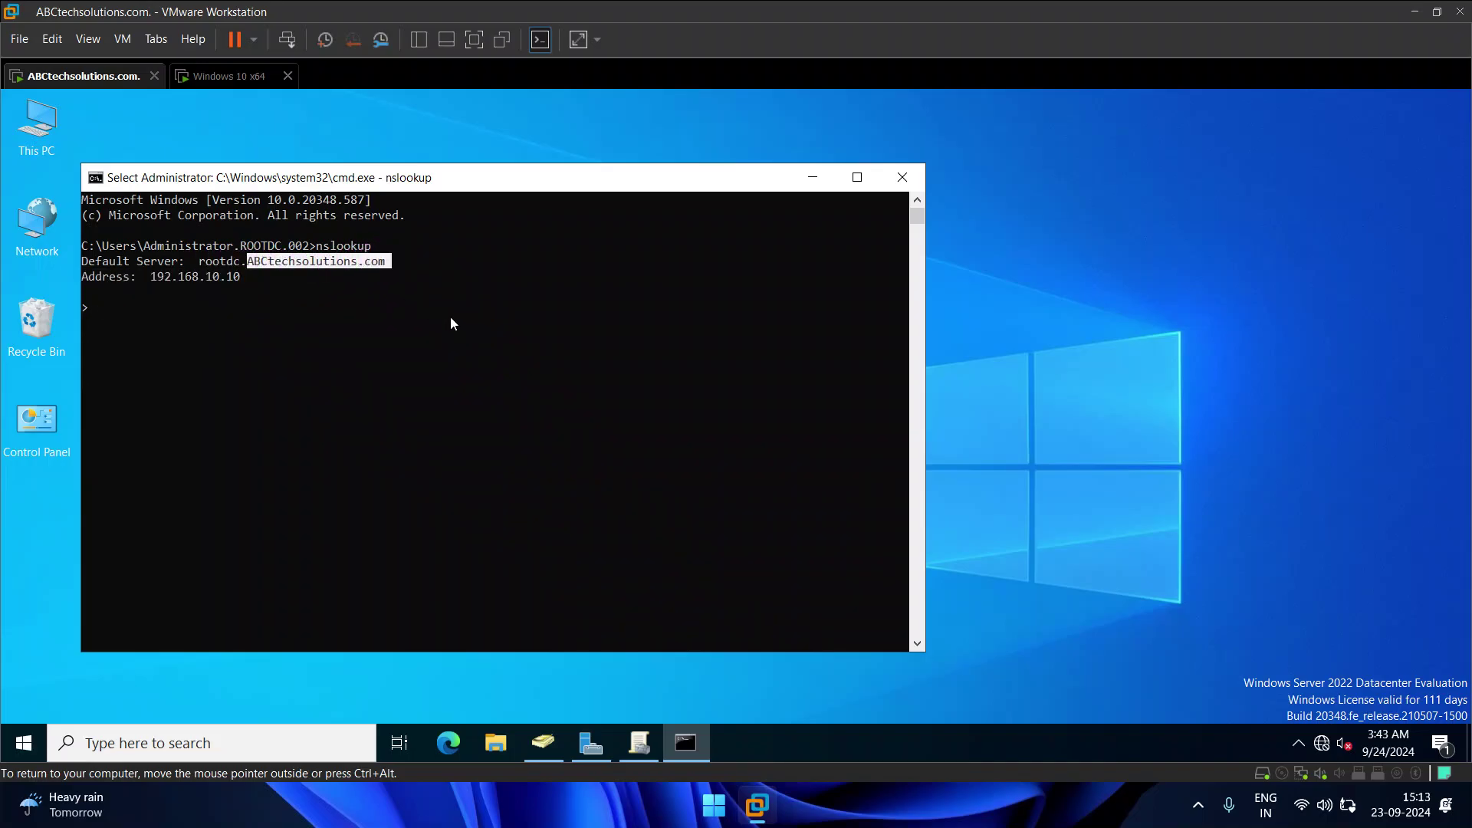
drag(152, 278, 246, 282)
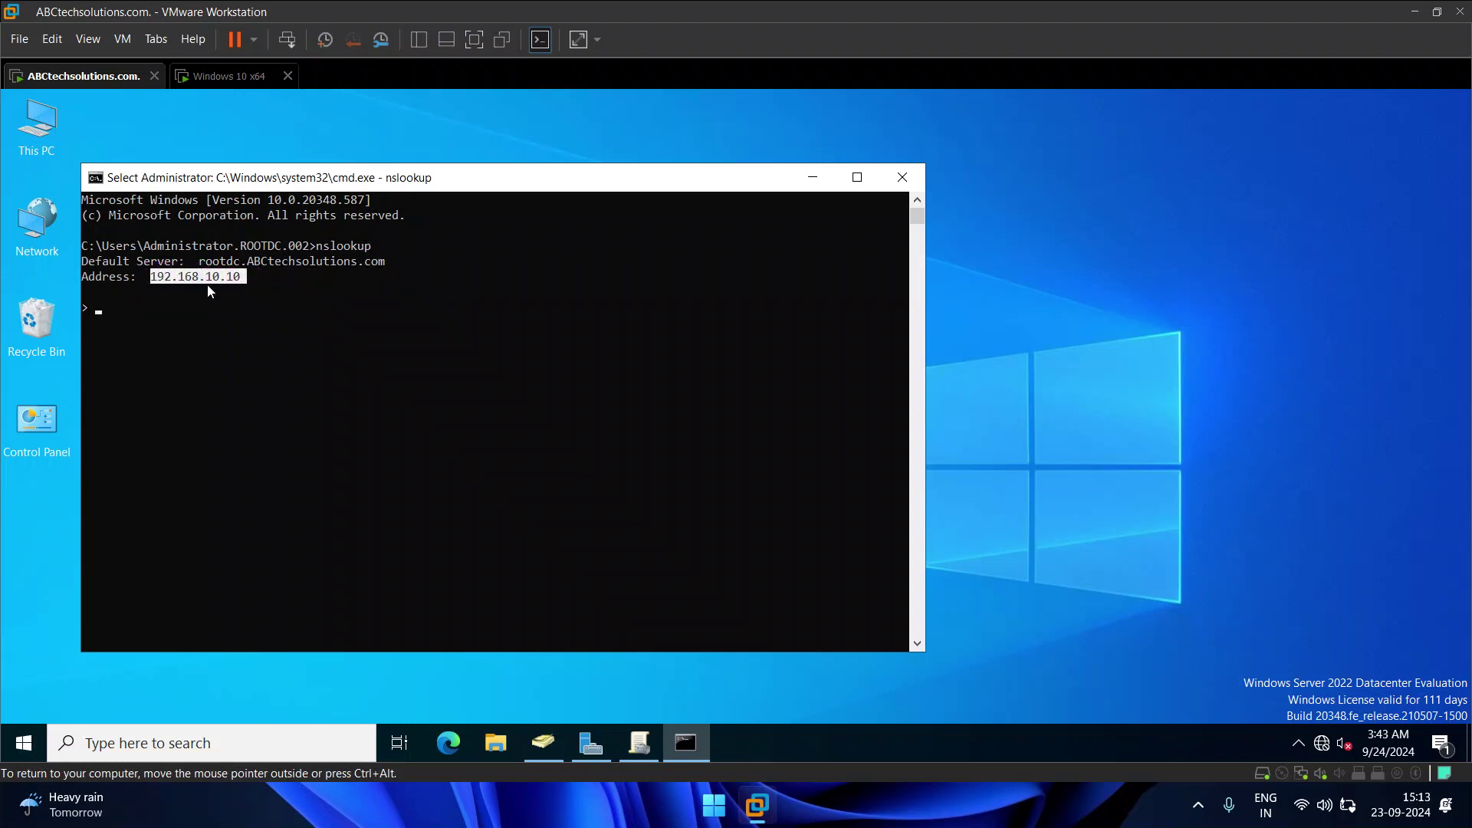
click(223, 79)
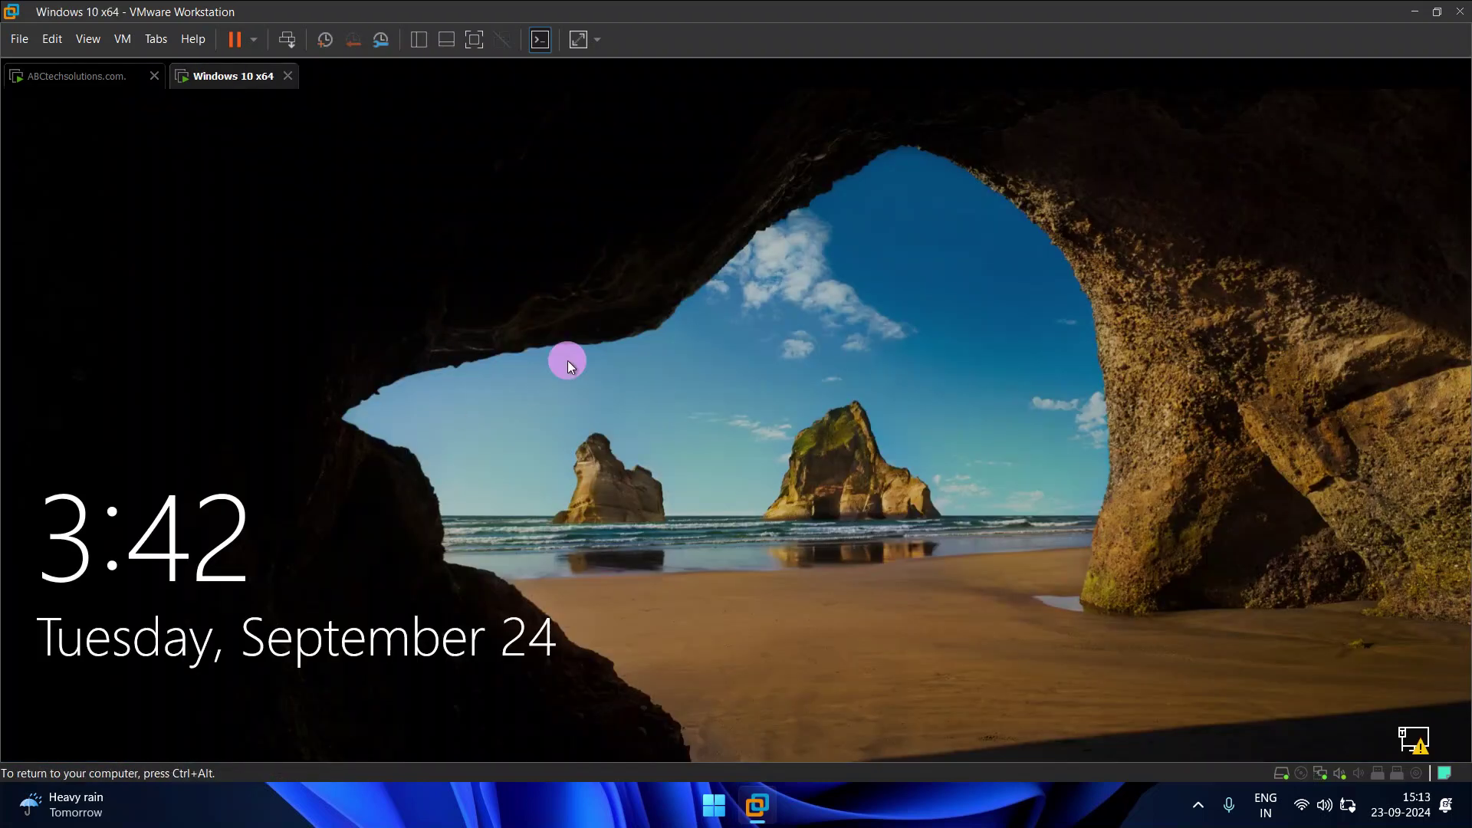
Step: Sign in to DESKTOP-4NKQIHM as local administrator via Other user, entering the account password
click(568, 360)
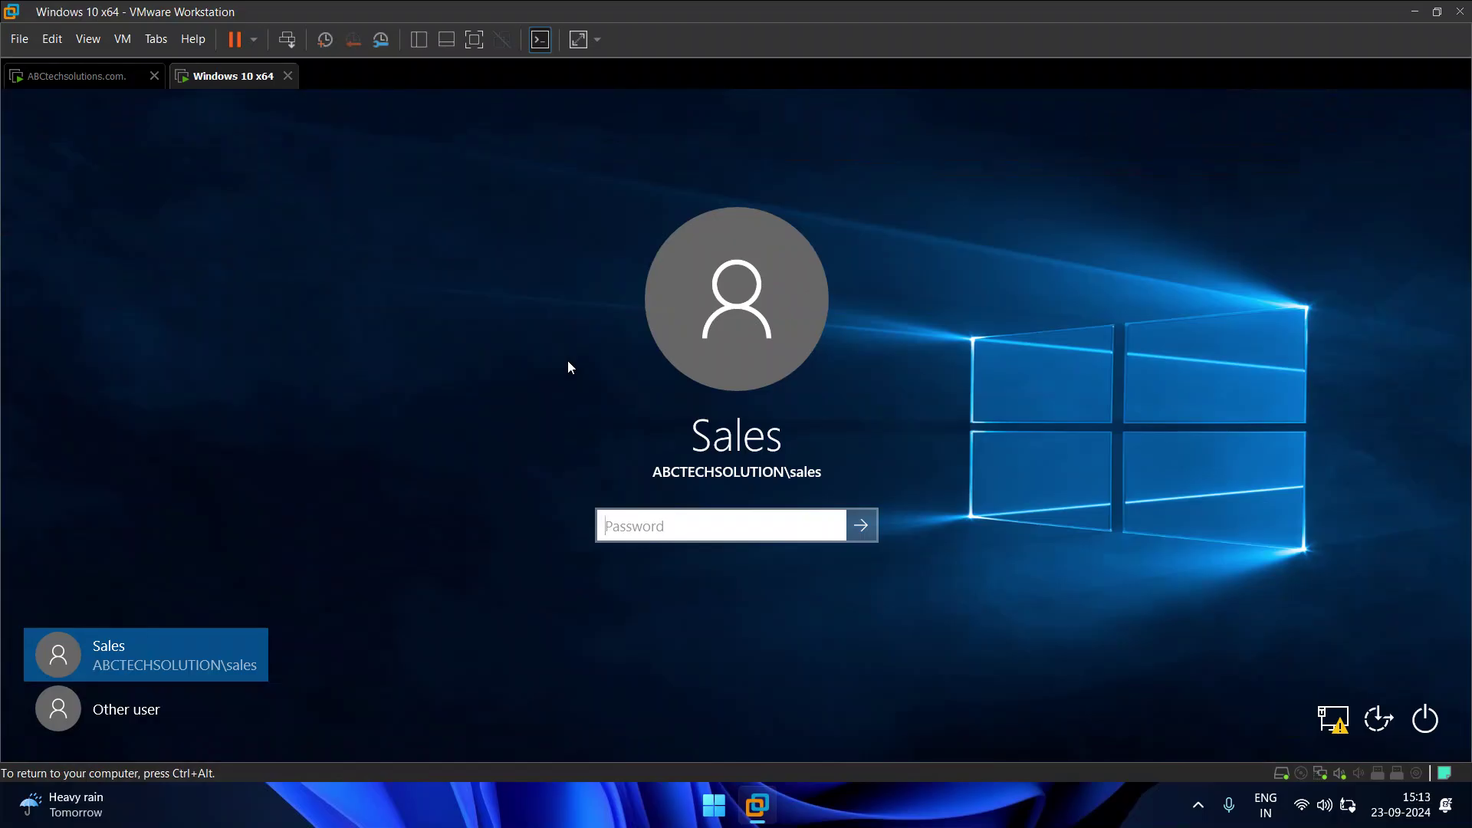
click(159, 707)
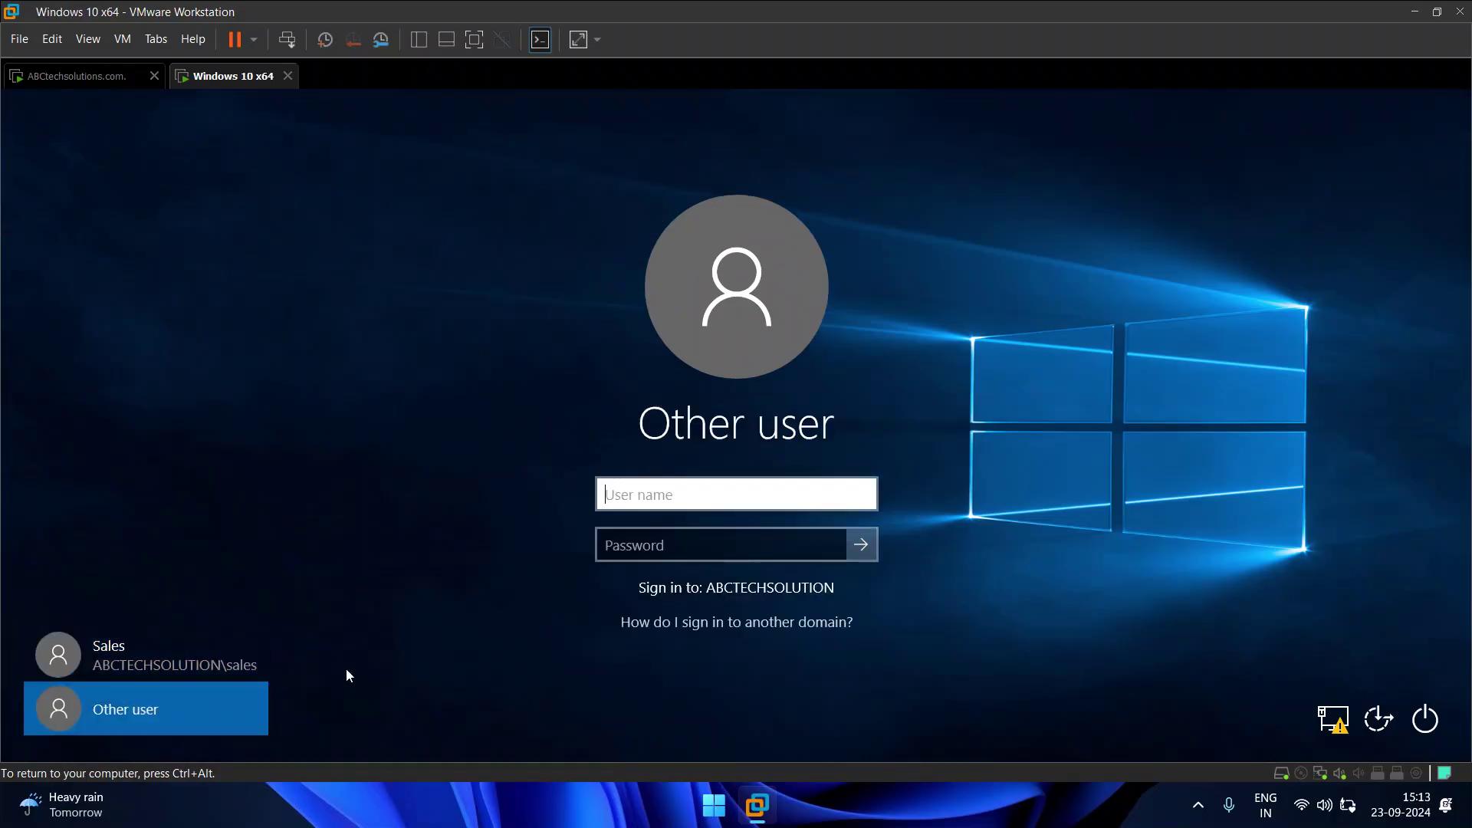
text(a)
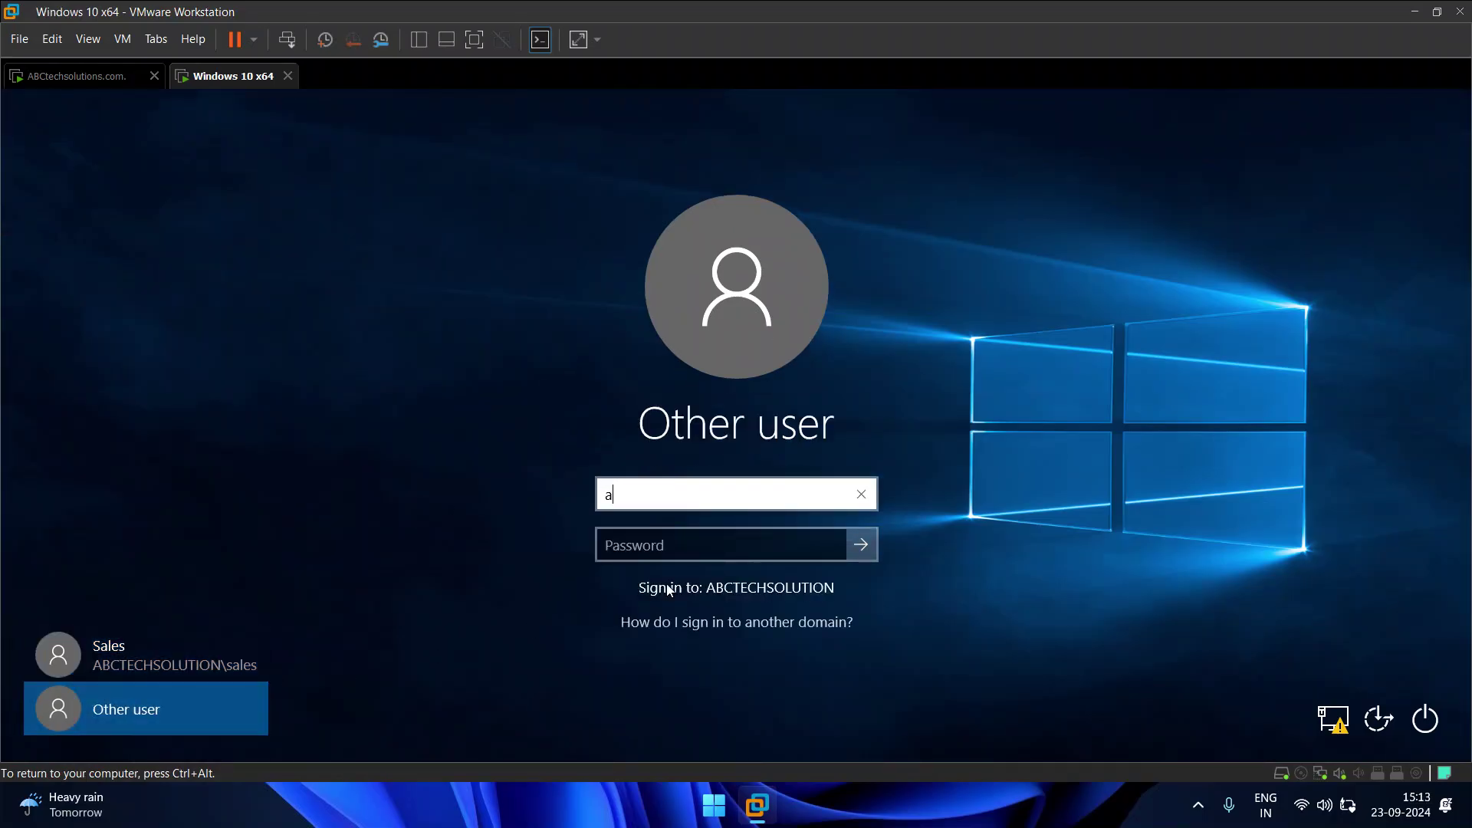
text(dministrator)
key(Tab)
text(Admin@123)
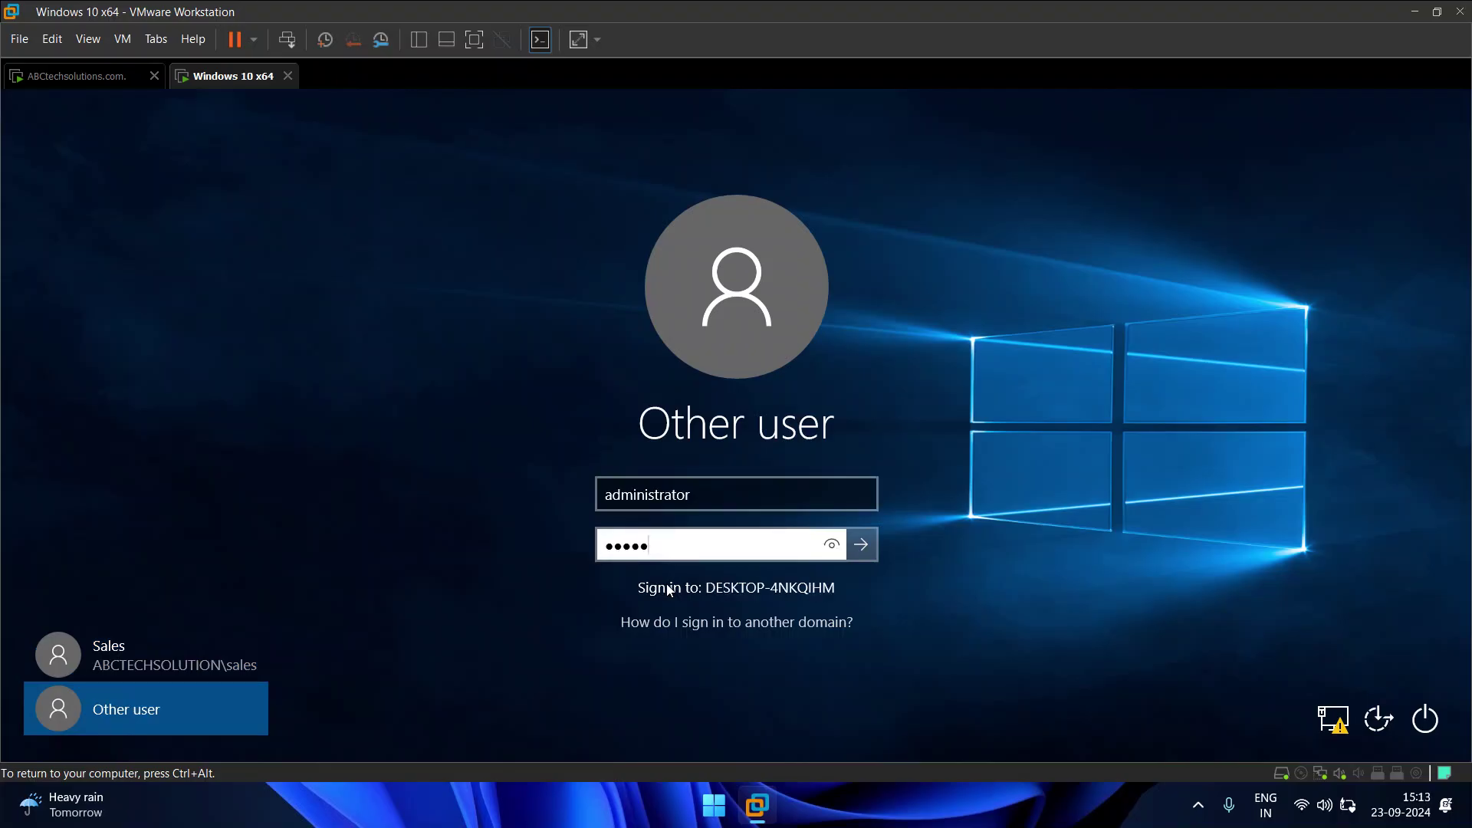
key(Return)
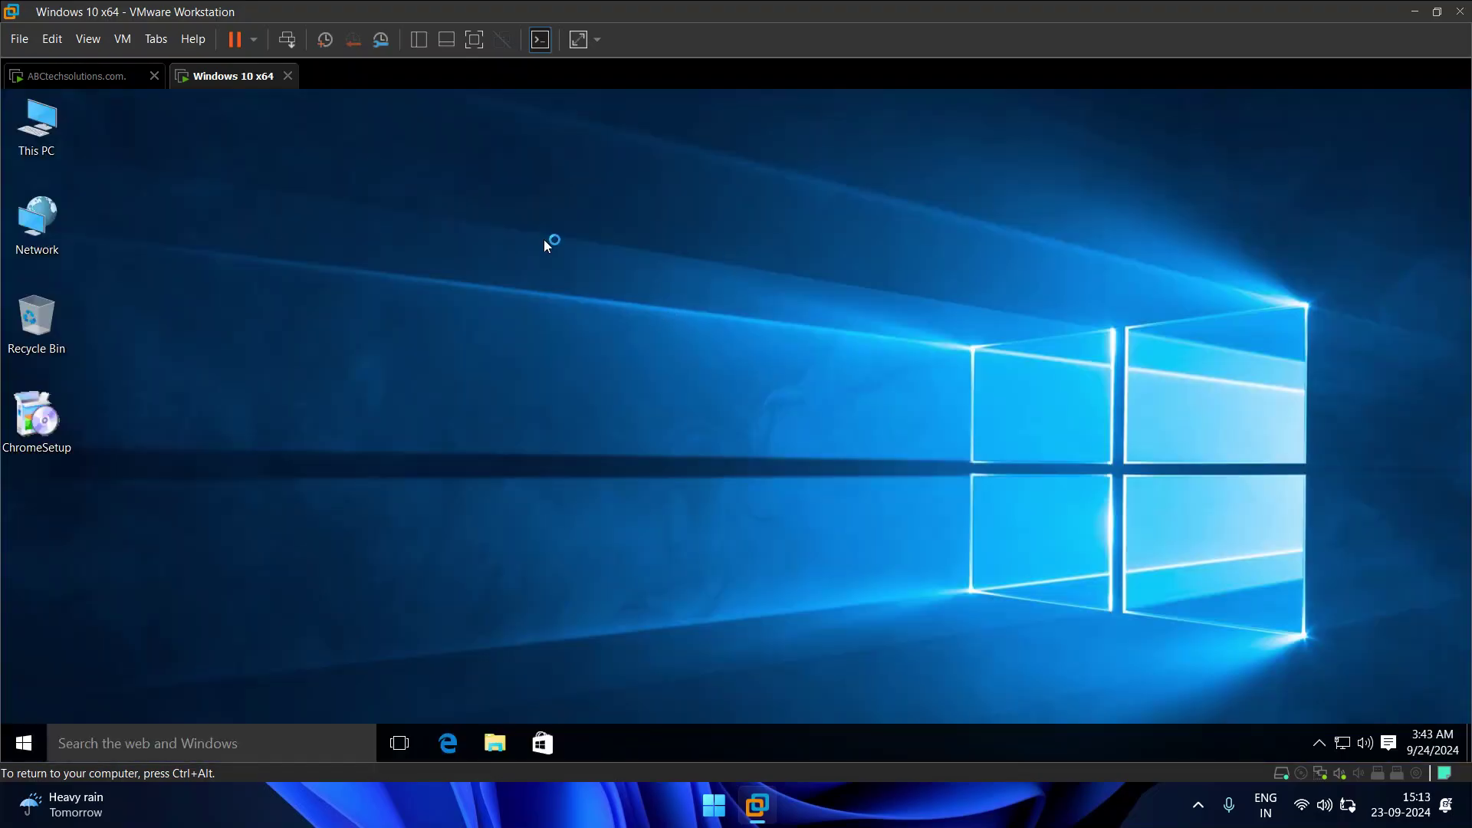
right_click(55, 115)
click(100, 346)
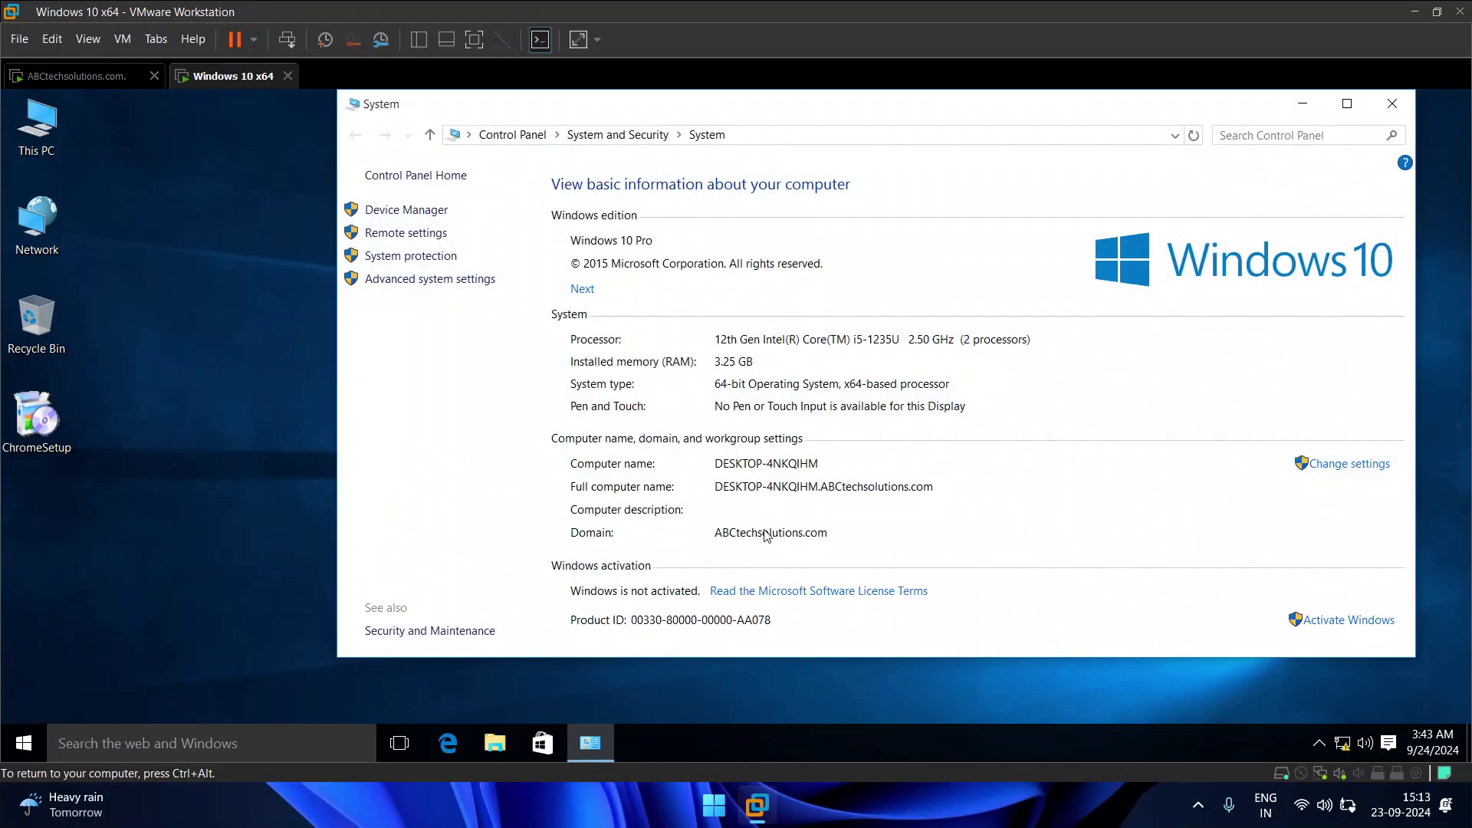
click(1392, 104)
key(super+r)
text(cmd)
key(Return)
text(ipconfig)
key(Return)
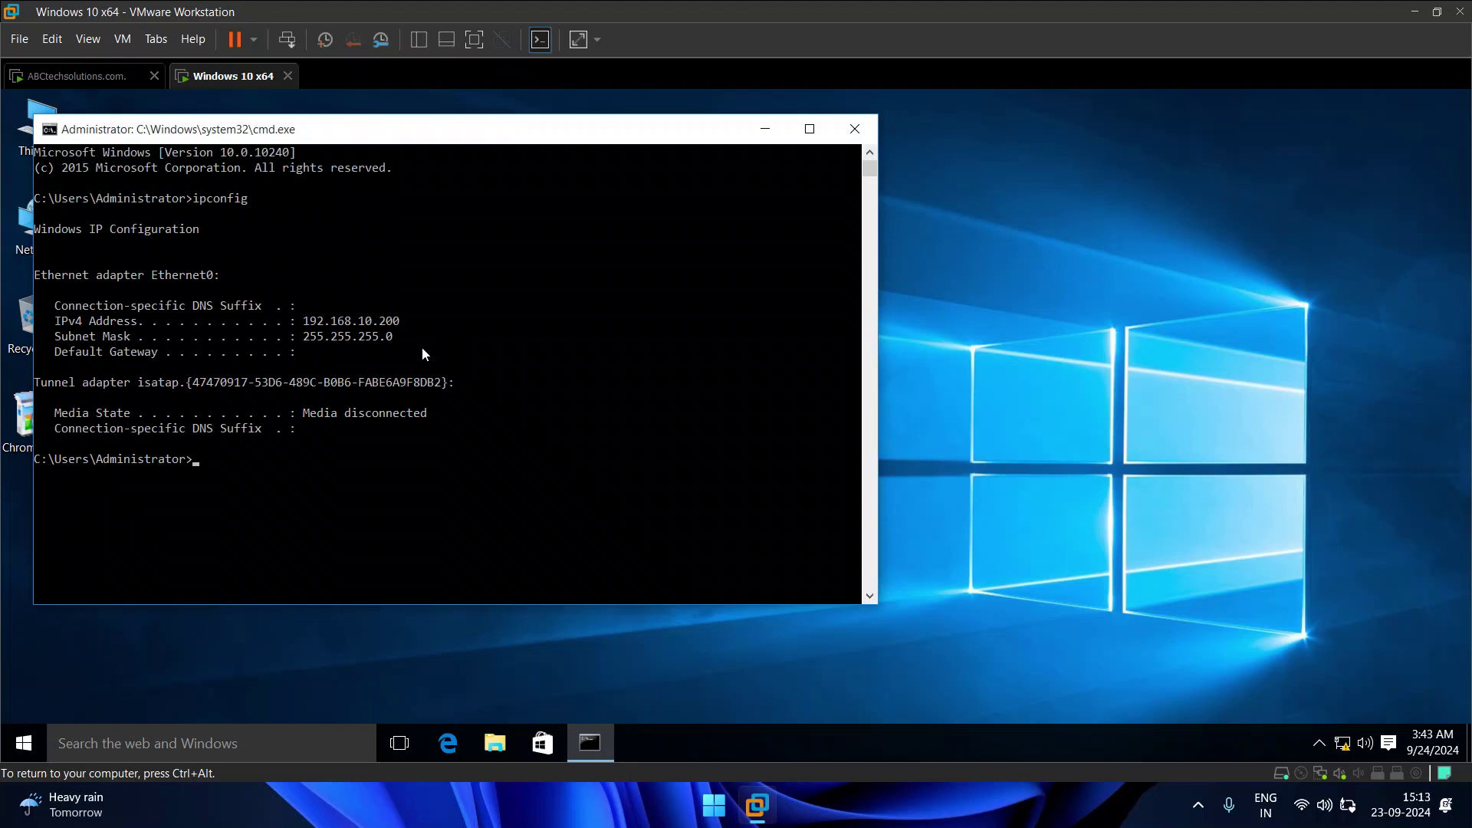
text(nslookup)
key(Return)
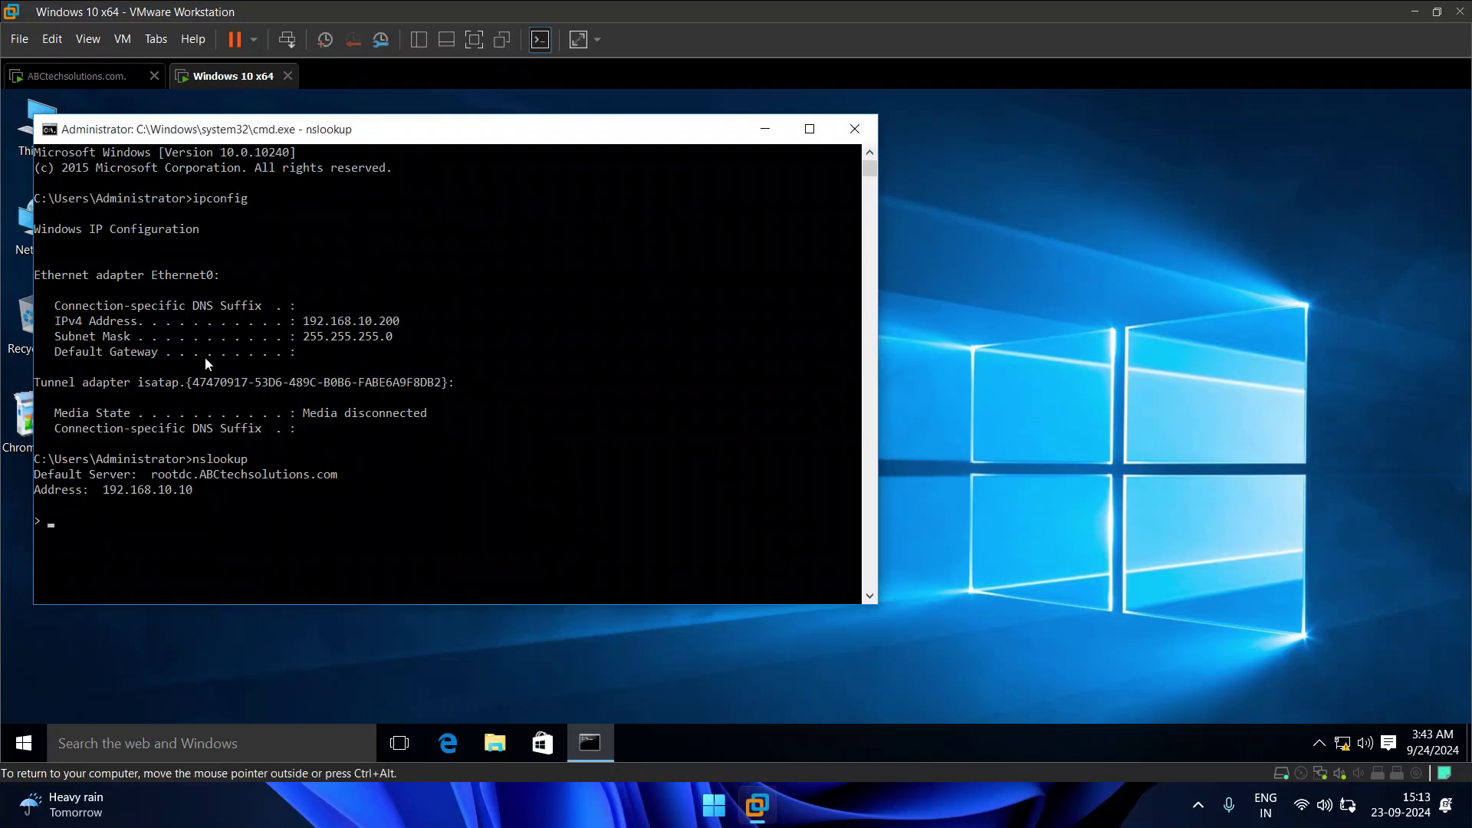
click(126, 462)
drag(126, 462, 195, 492)
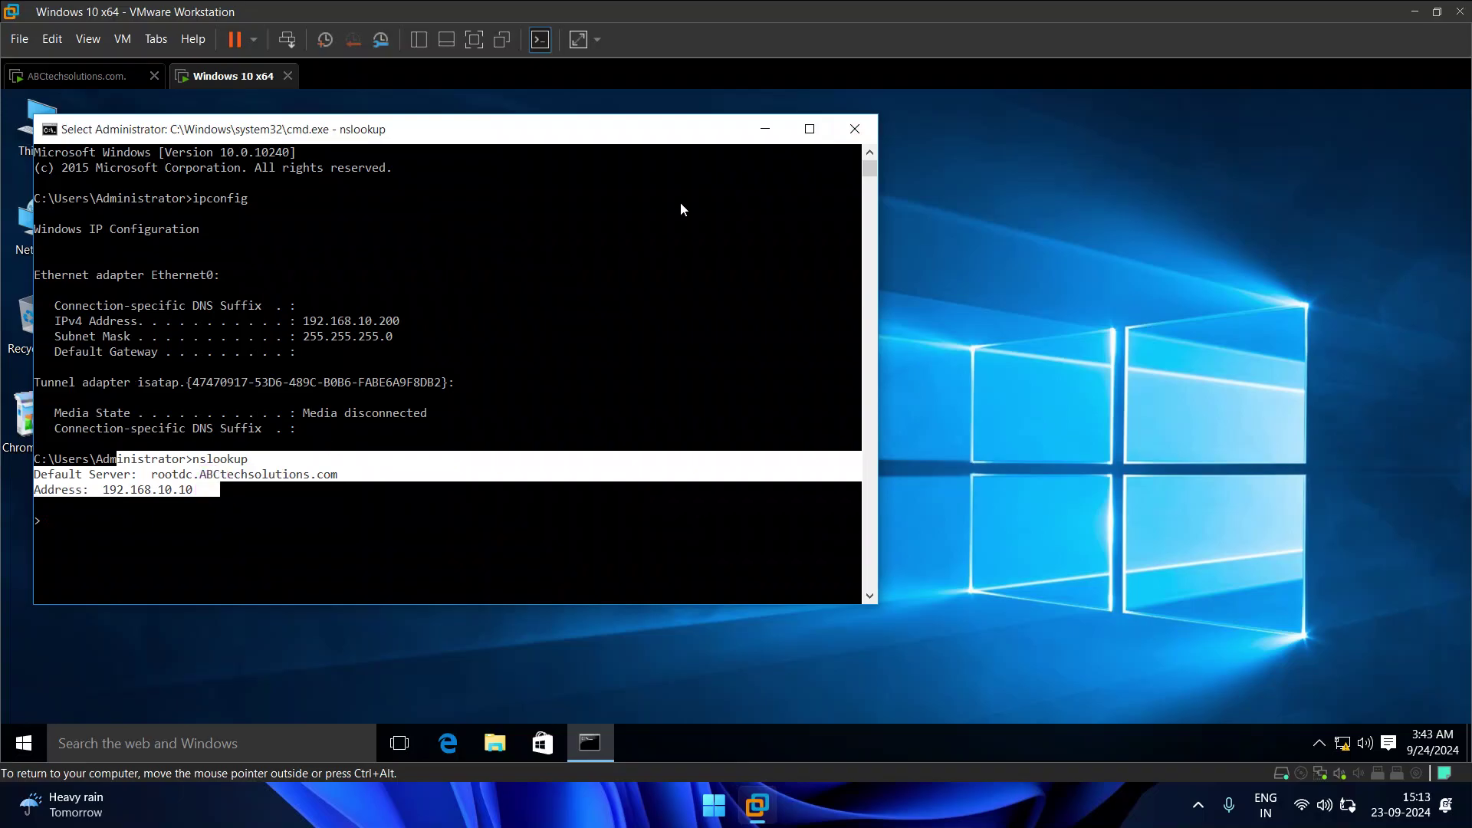
click(855, 129)
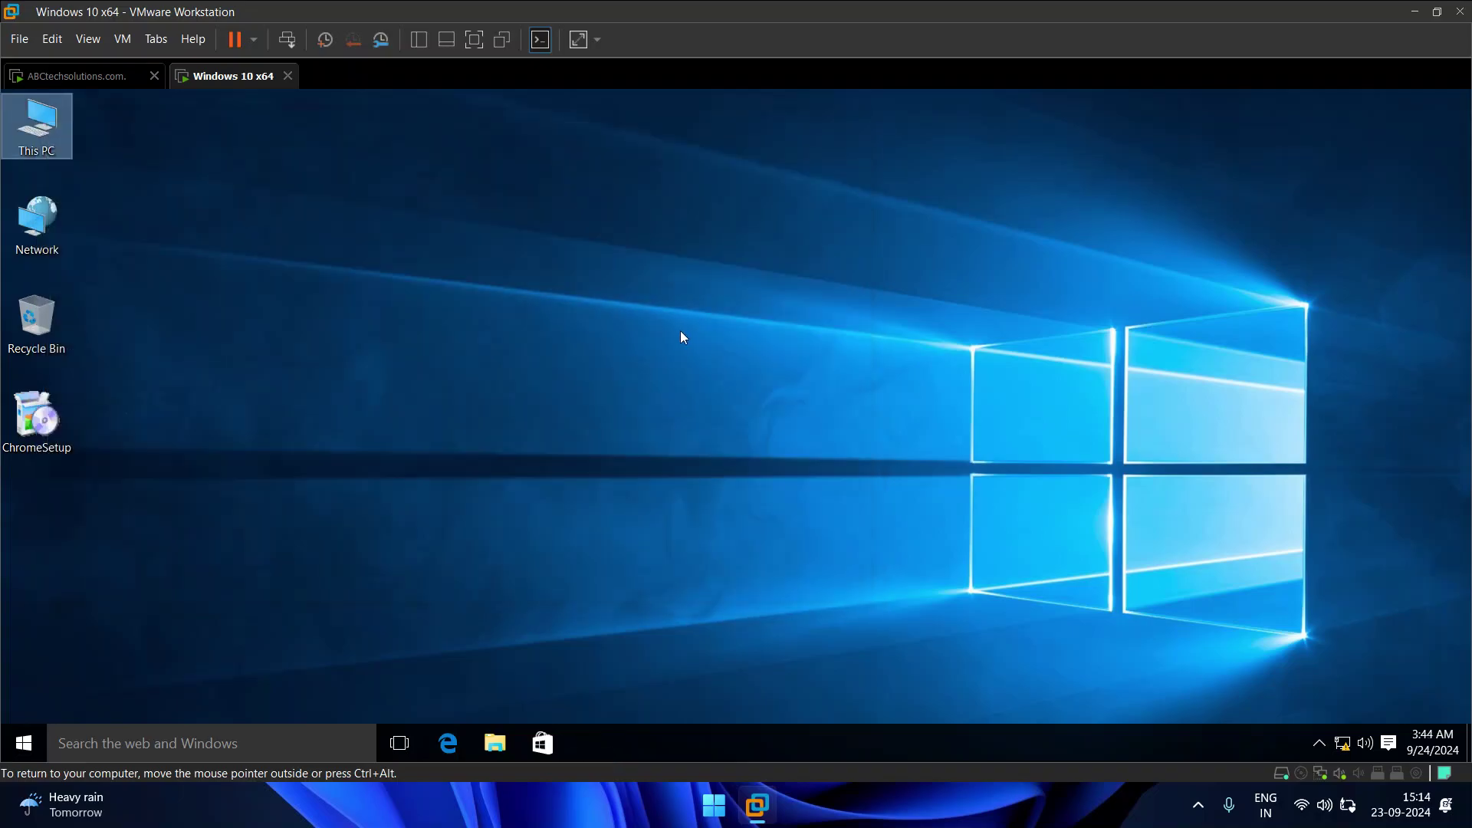
Step: Close the domain controller's Command Prompt and refresh its desktop
click(69, 76)
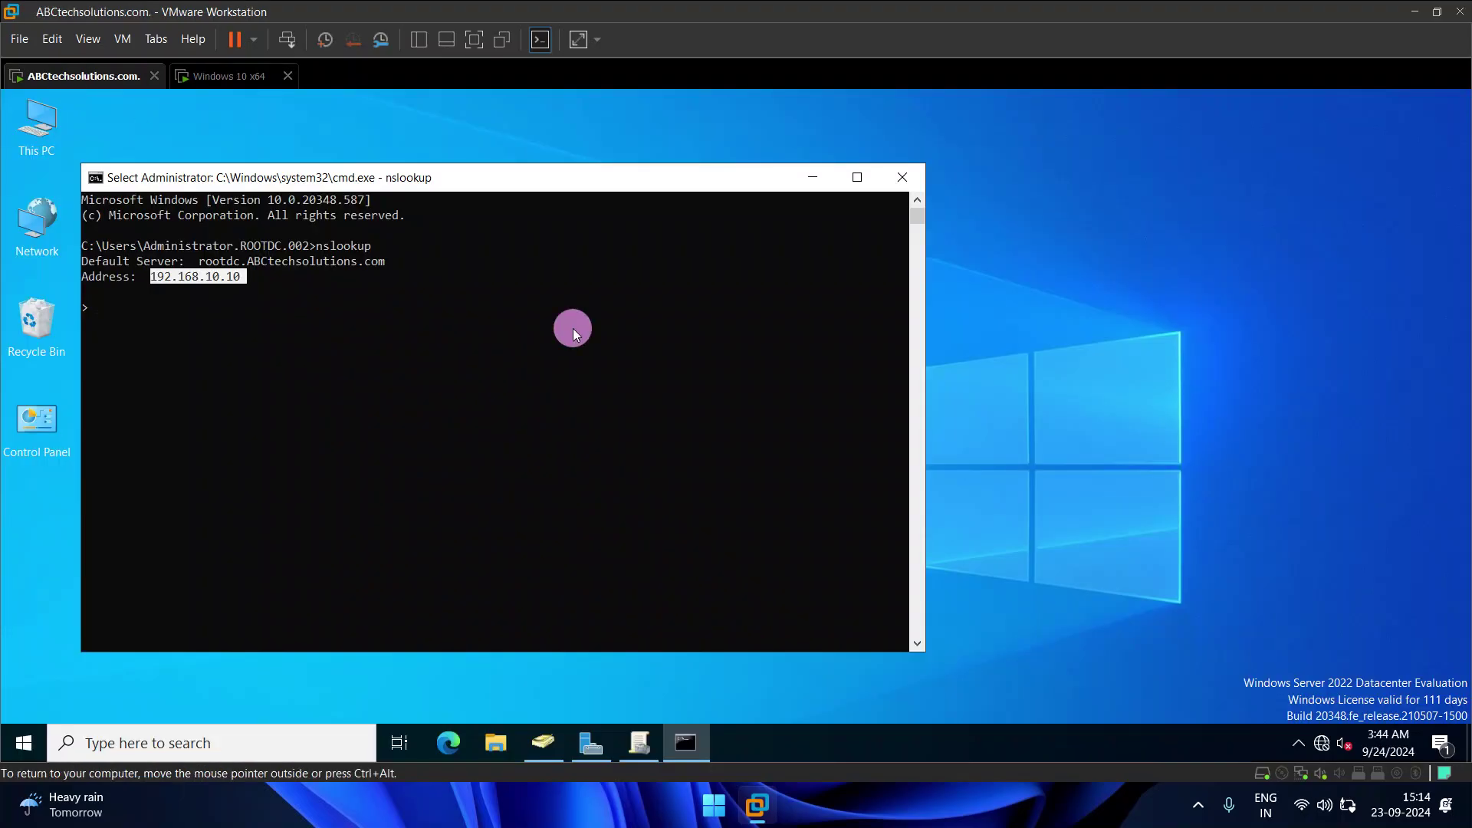
click(904, 176)
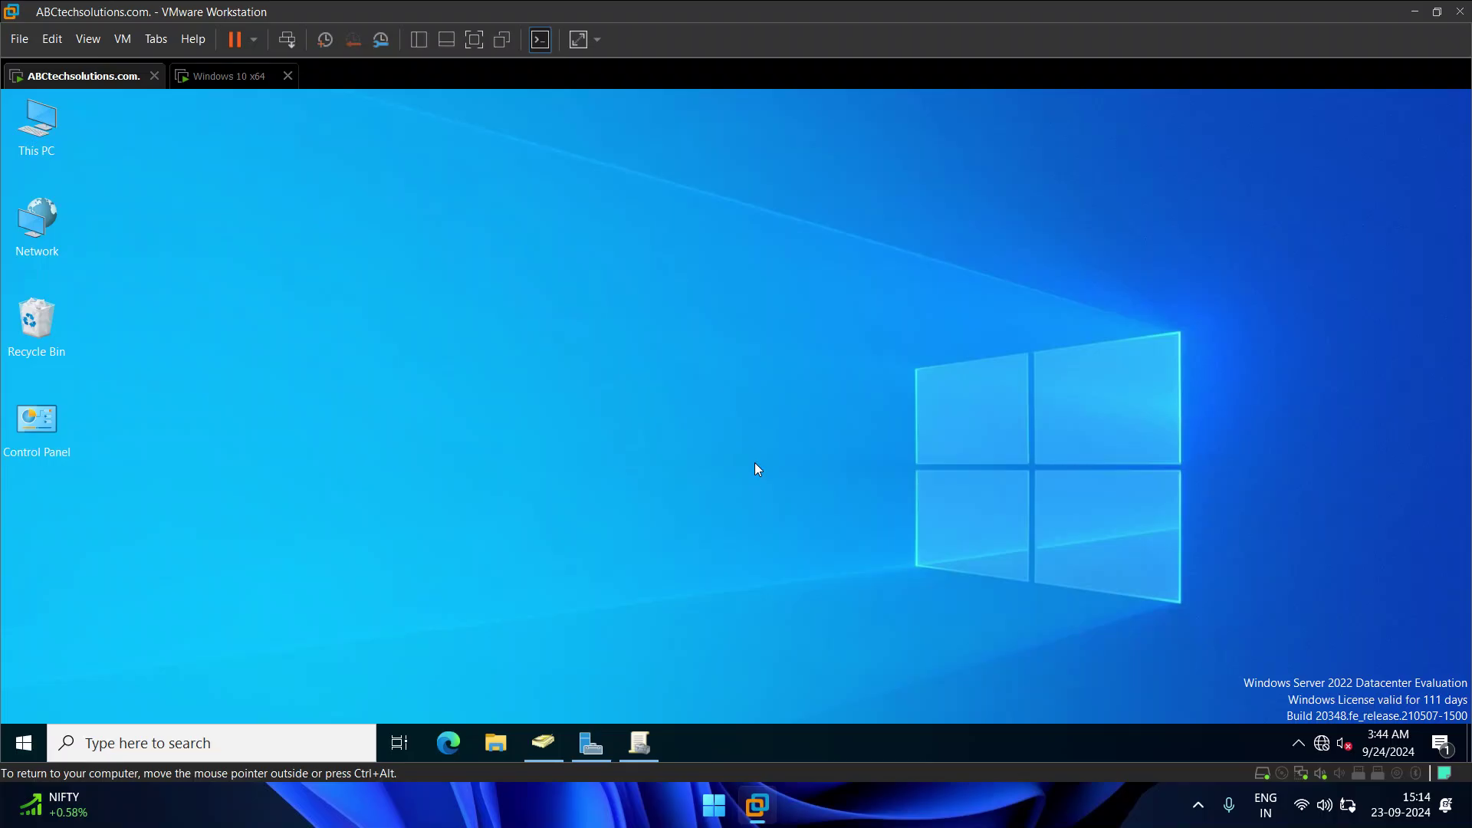
right_click(666, 278)
click(645, 311)
Step: Open Server Manager on the ABCtechsolutions.com server VM
click(220, 80)
click(99, 80)
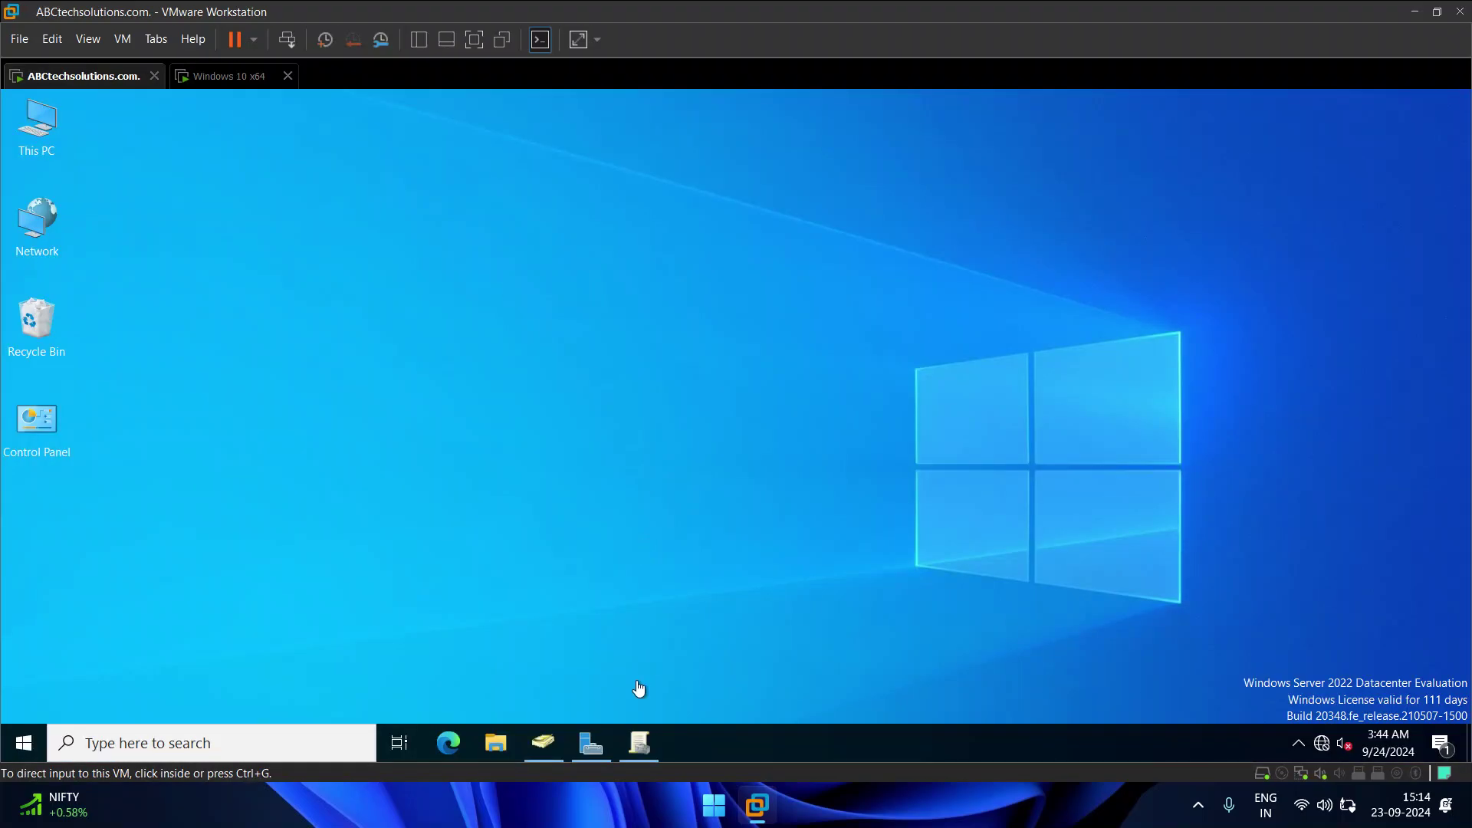
click(627, 552)
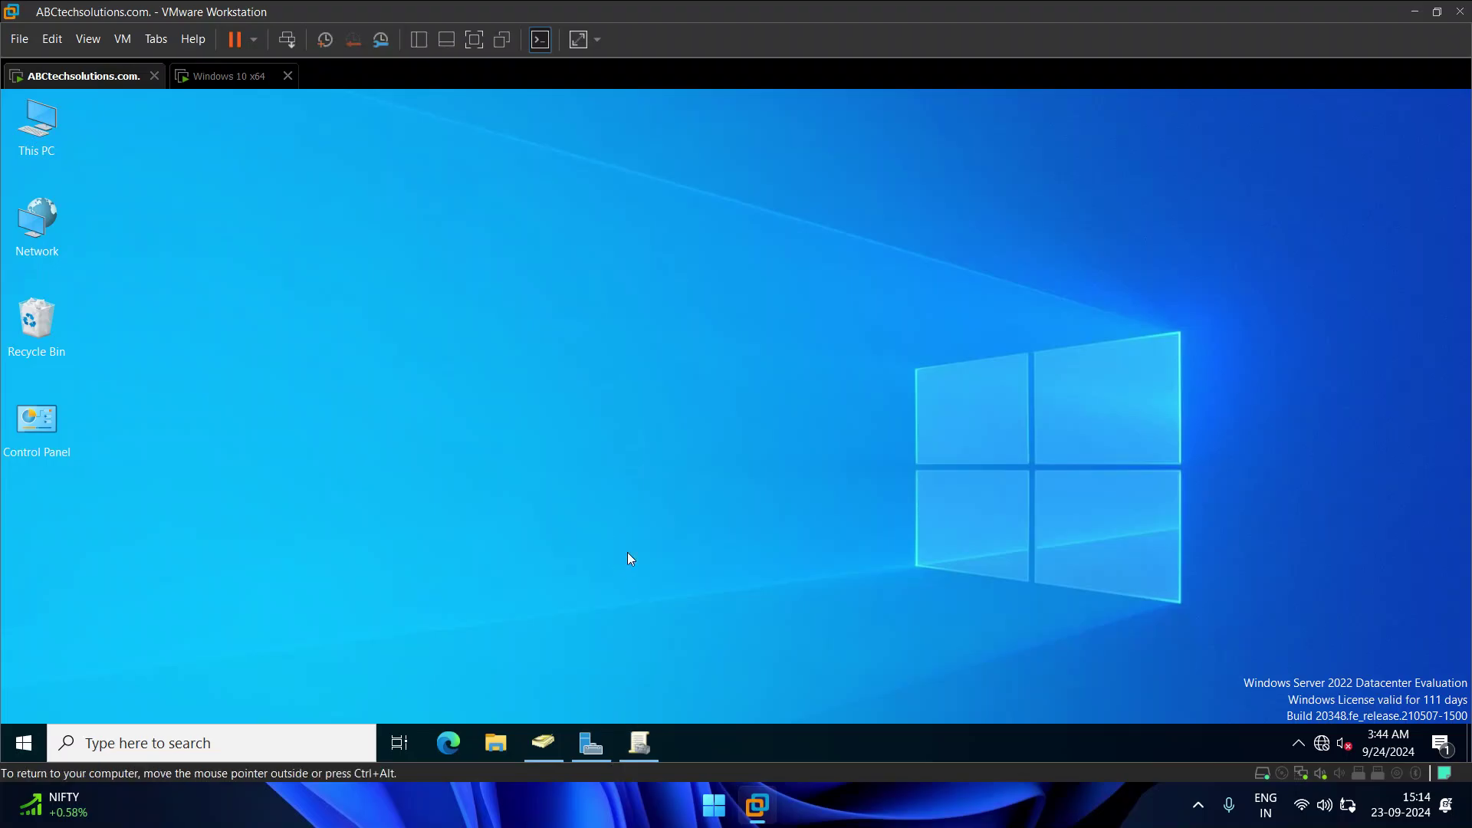
click(575, 752)
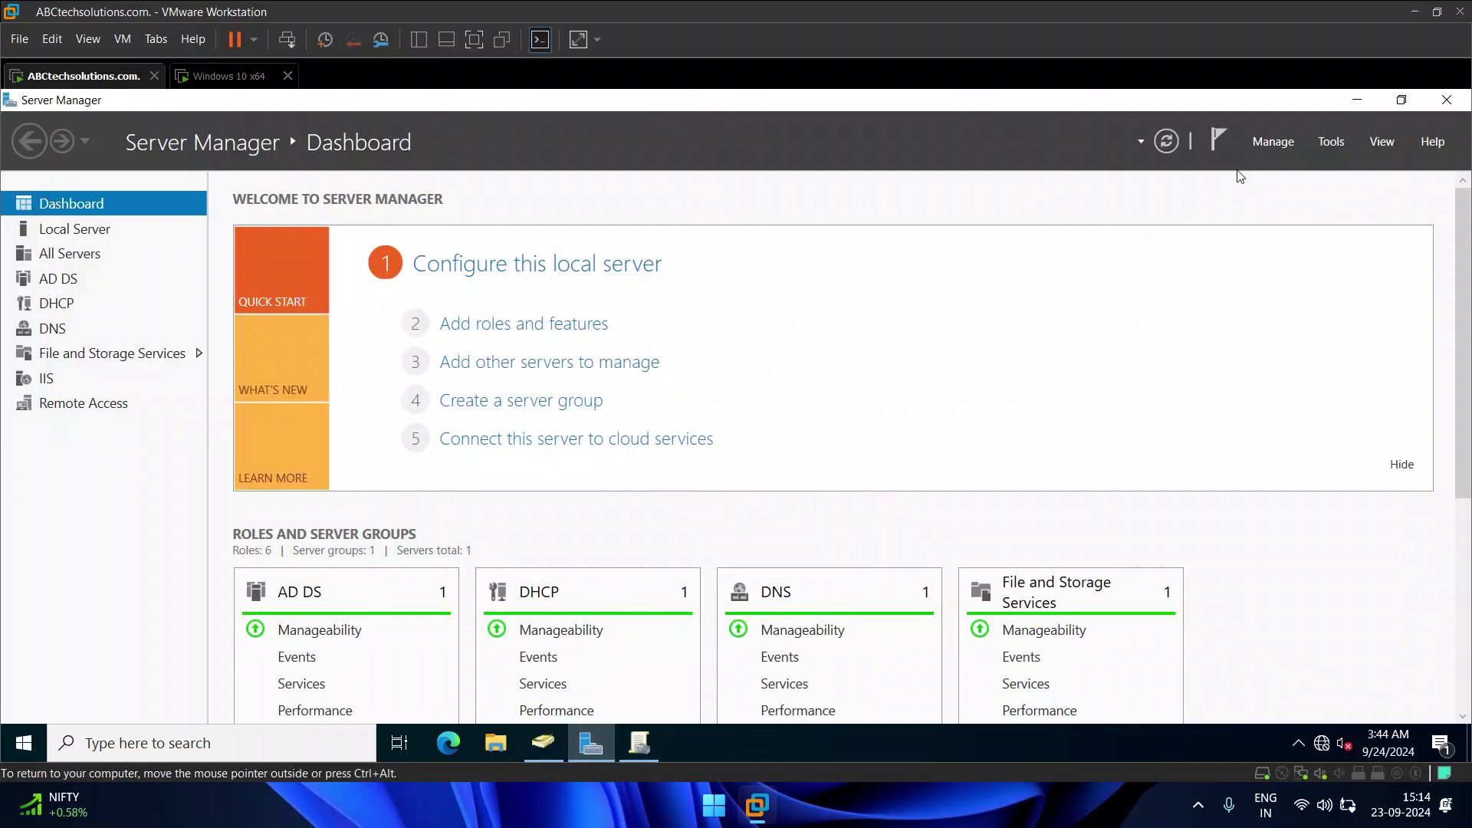
Step: Launch Active Directory Users and Computers from Server Manager's Tools menu
click(1274, 141)
click(1338, 143)
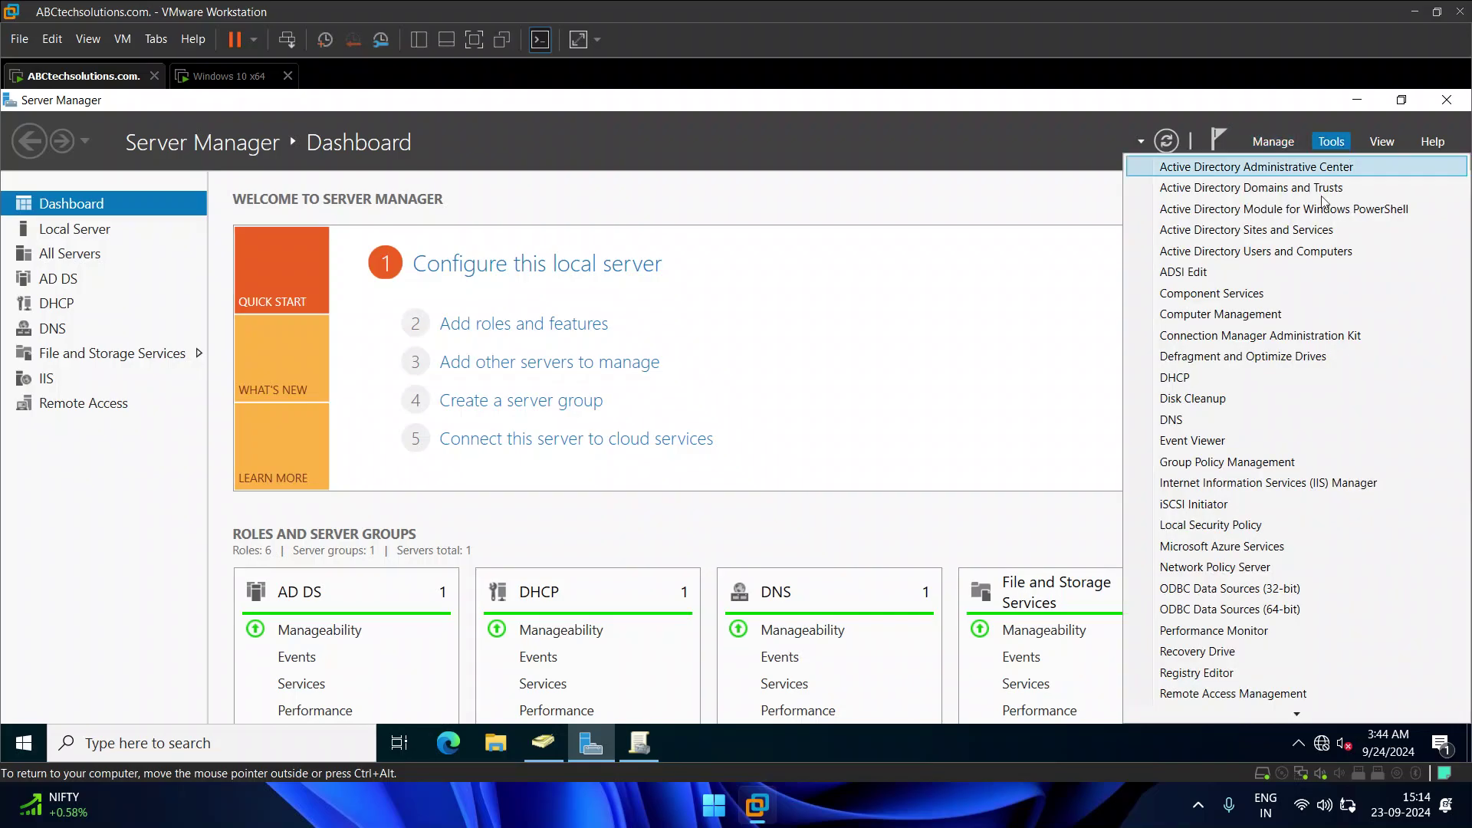
click(1268, 251)
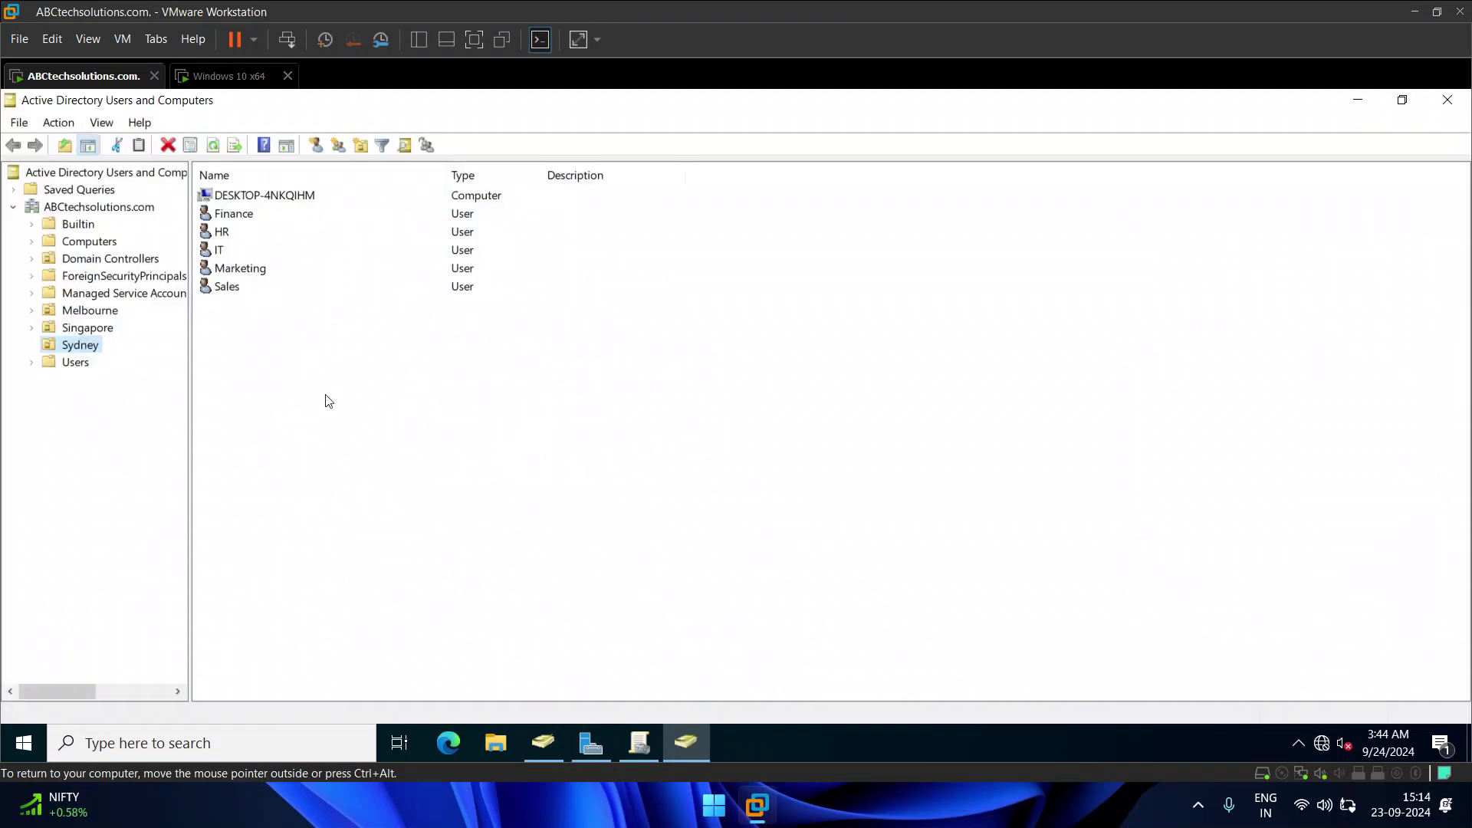
Step: Browse the Singapore, Melbourne and Domain Controllers OUs, ending on the empty Singapore OU
click(86, 325)
click(89, 311)
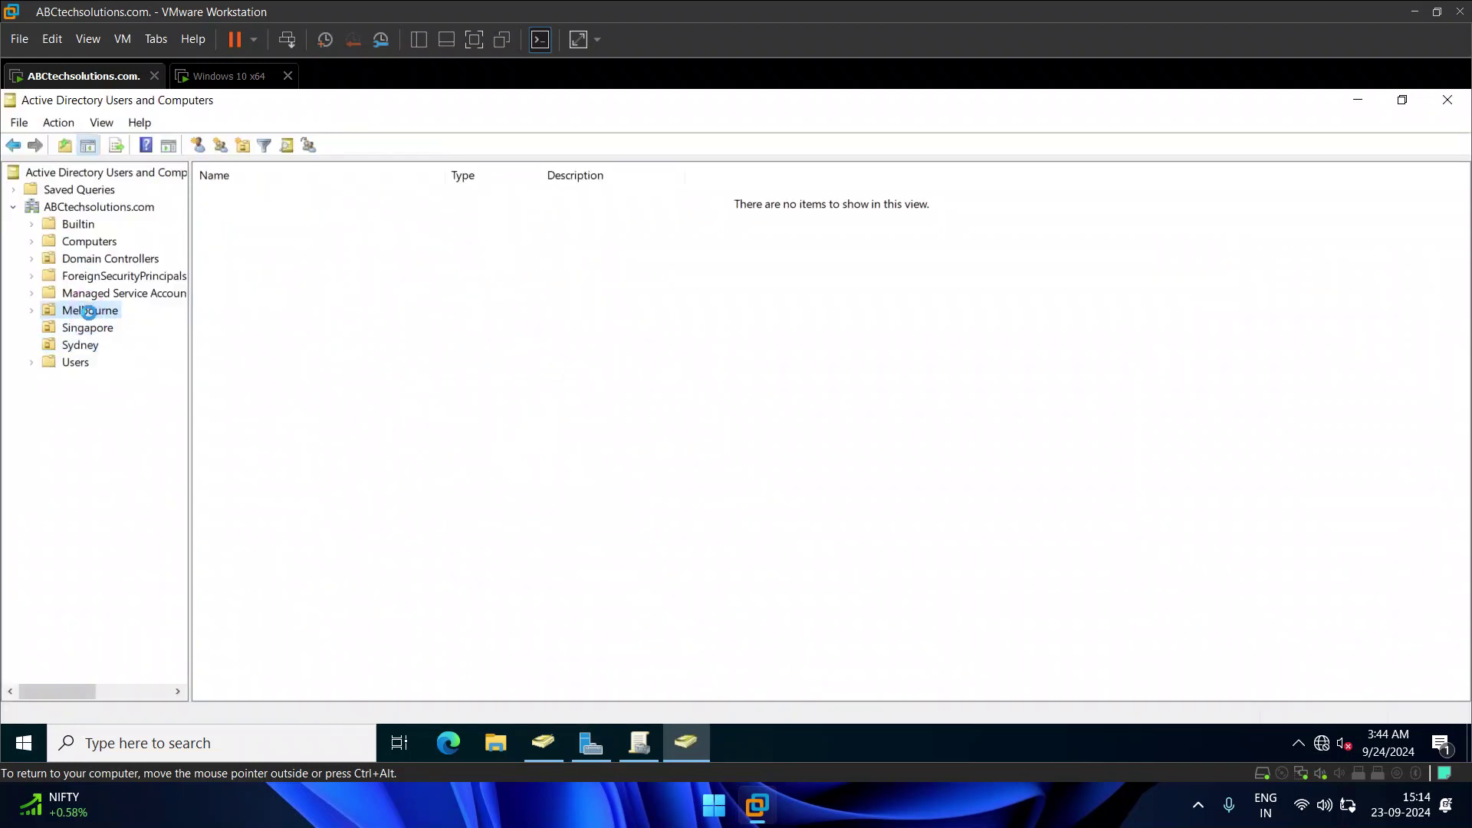
click(99, 261)
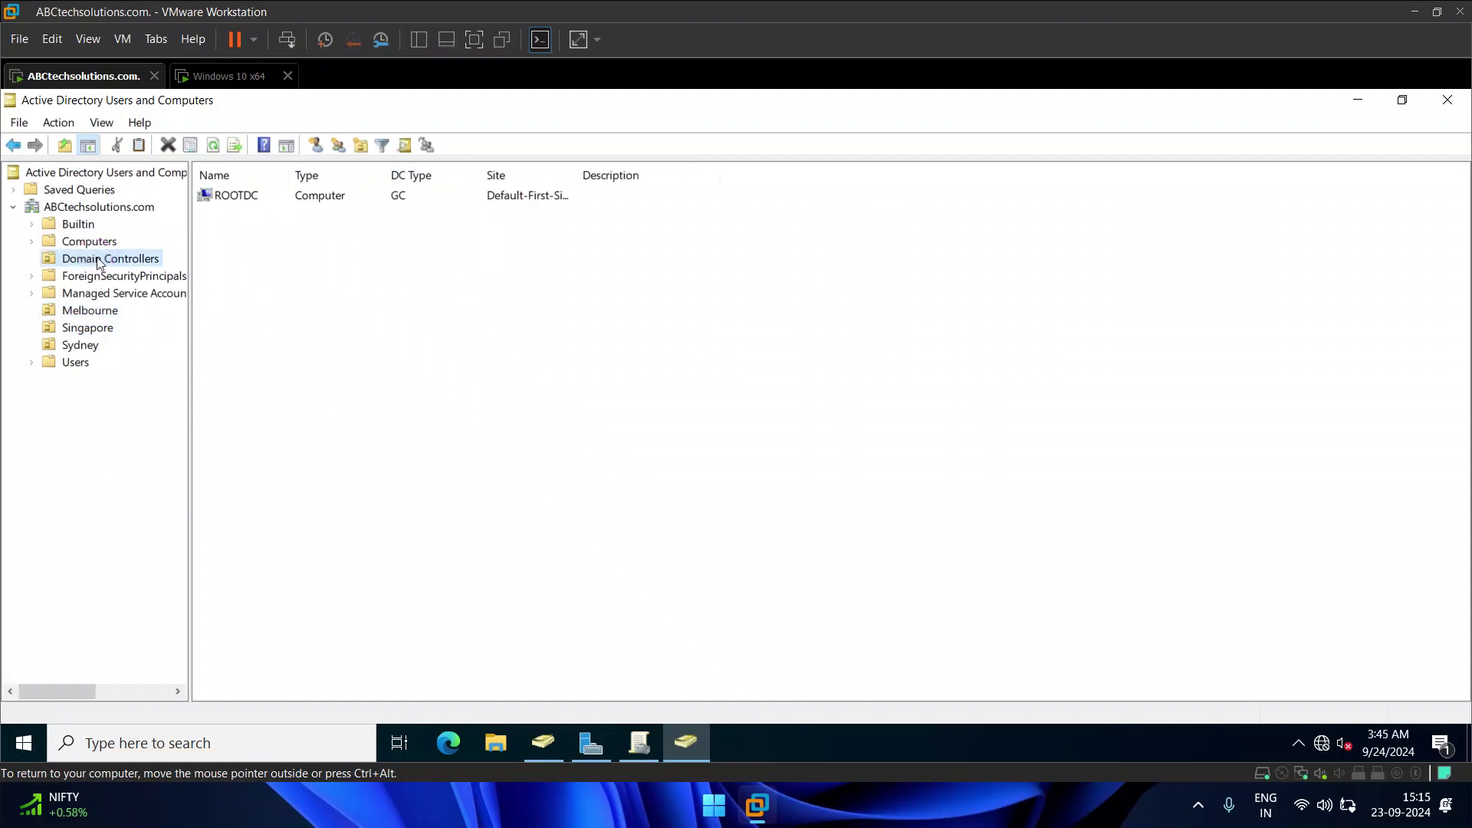
click(89, 309)
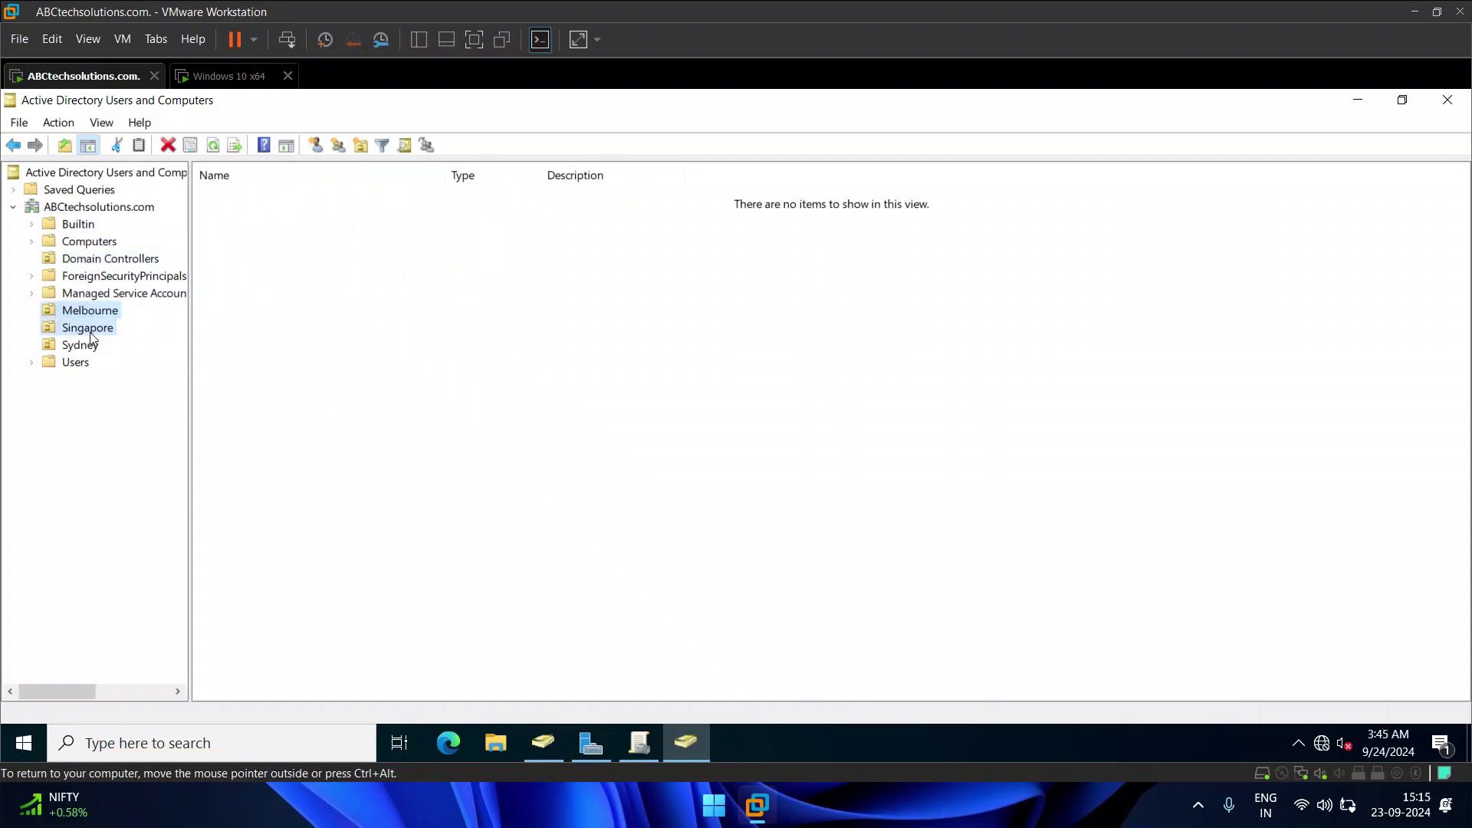
click(90, 332)
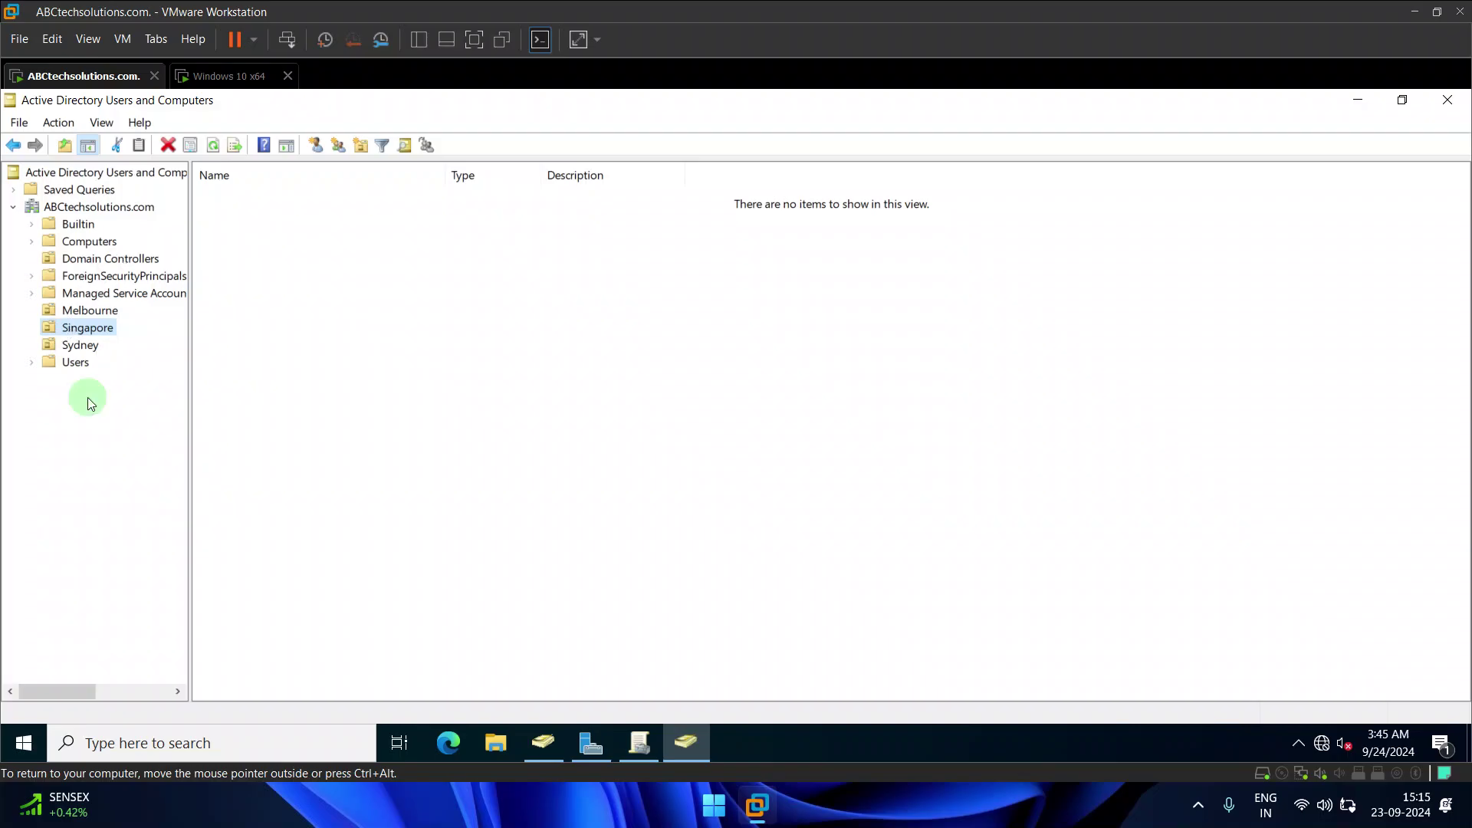
Step: Add a new organizational unit named KolkataHO under the Singapore OU
right_click(568, 369)
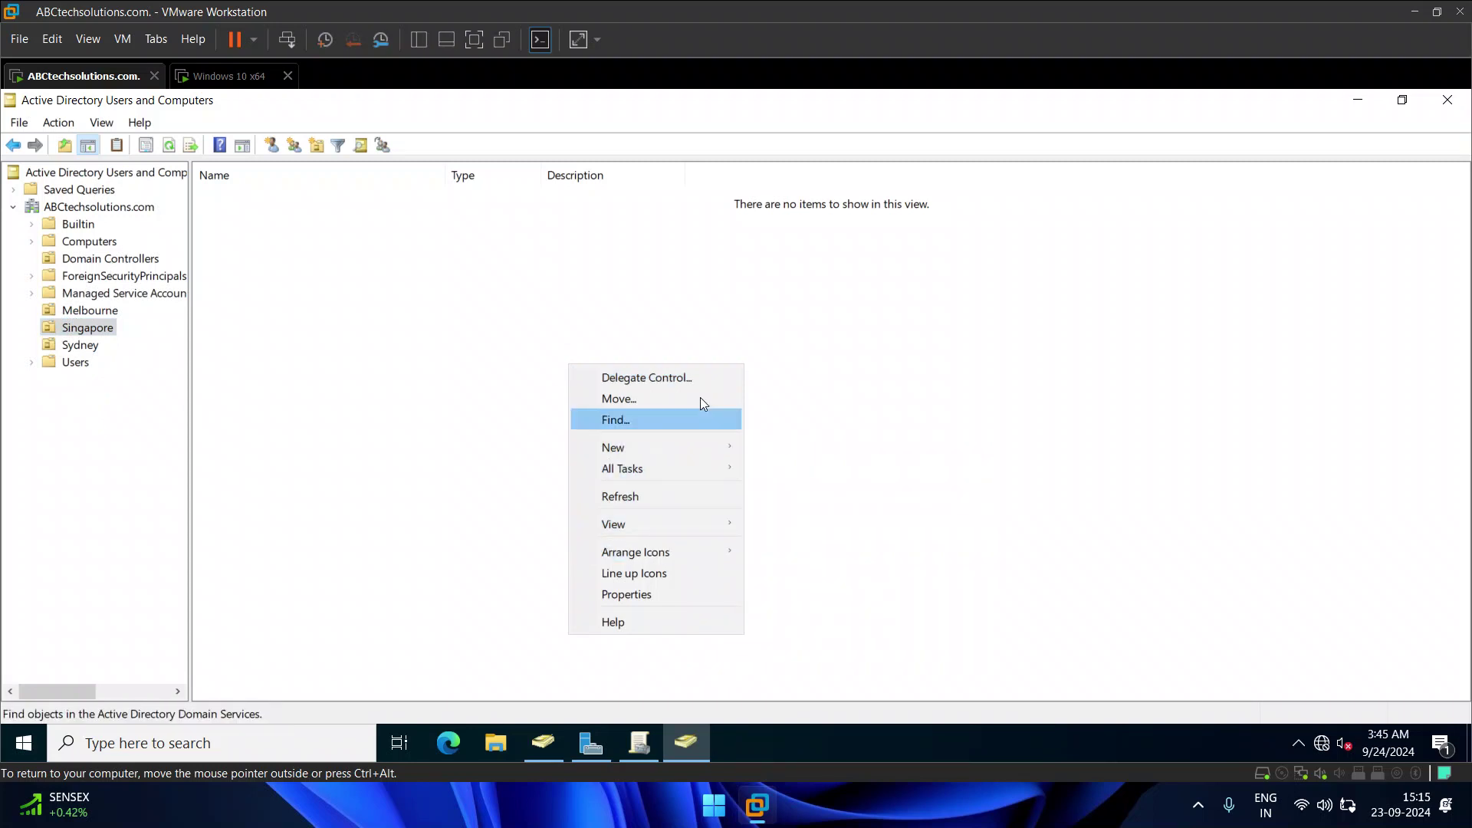
mouse_move(703, 447)
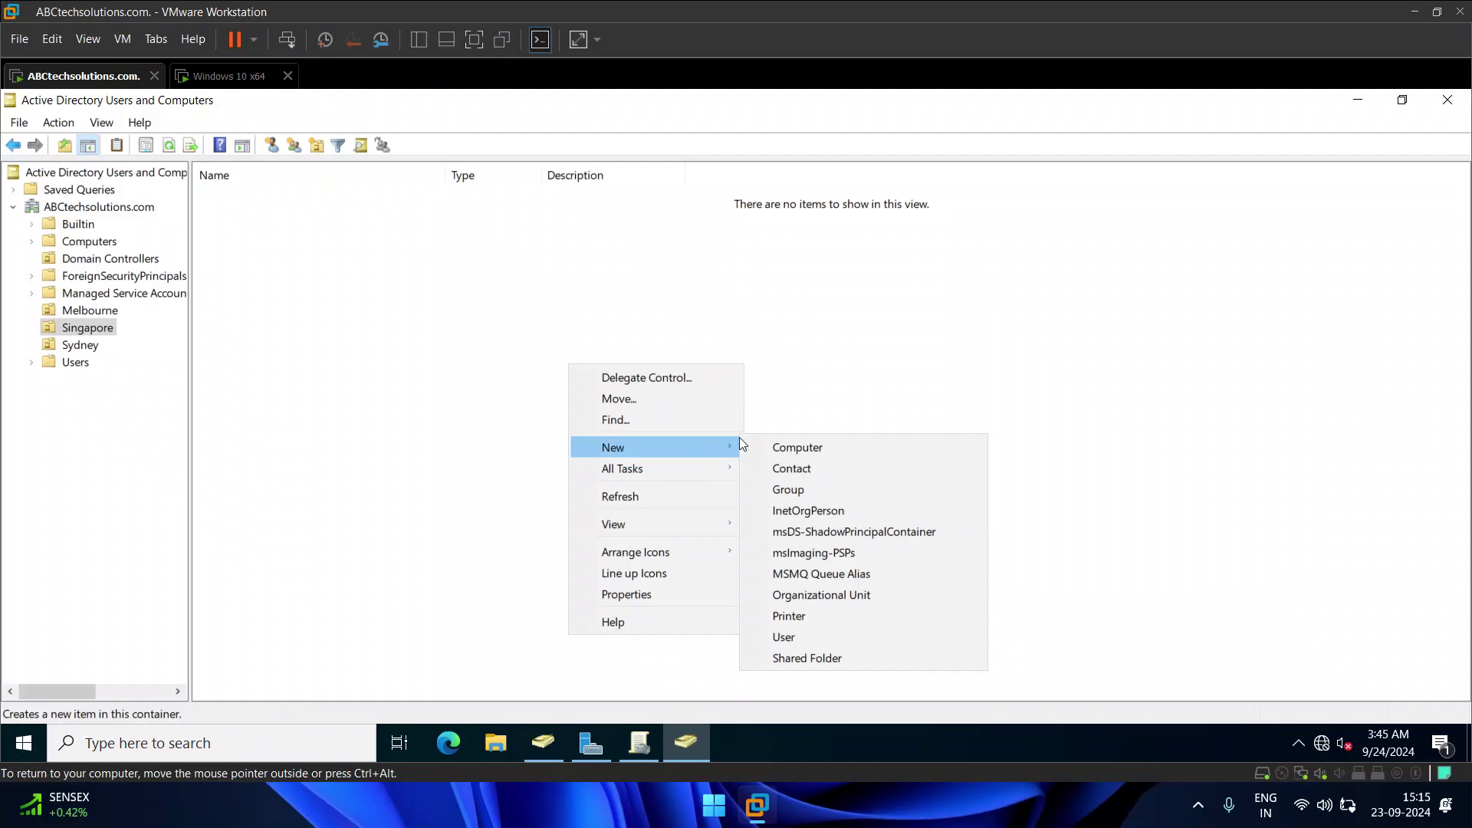
click(805, 594)
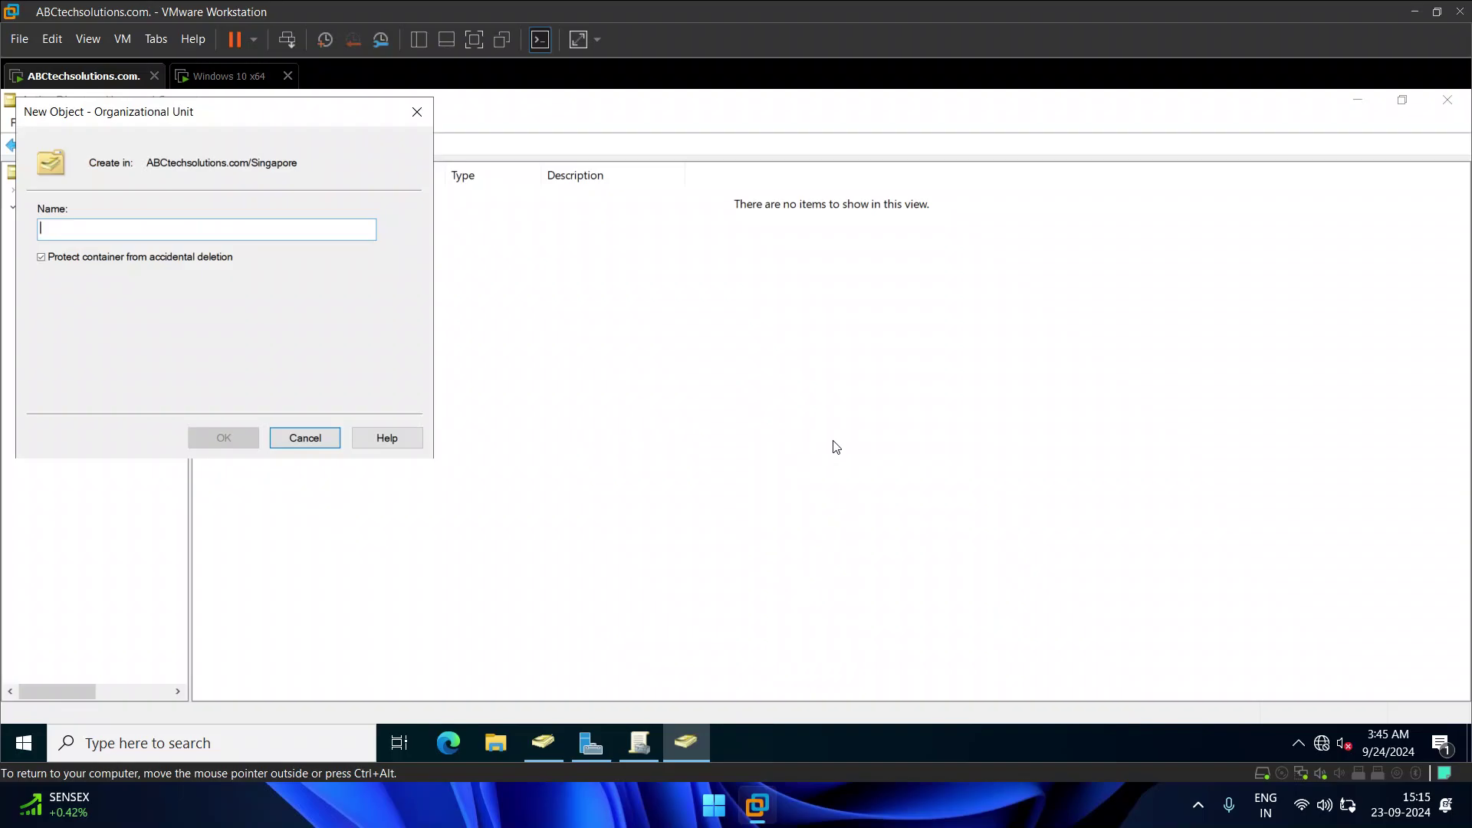
text(KolkataHO)
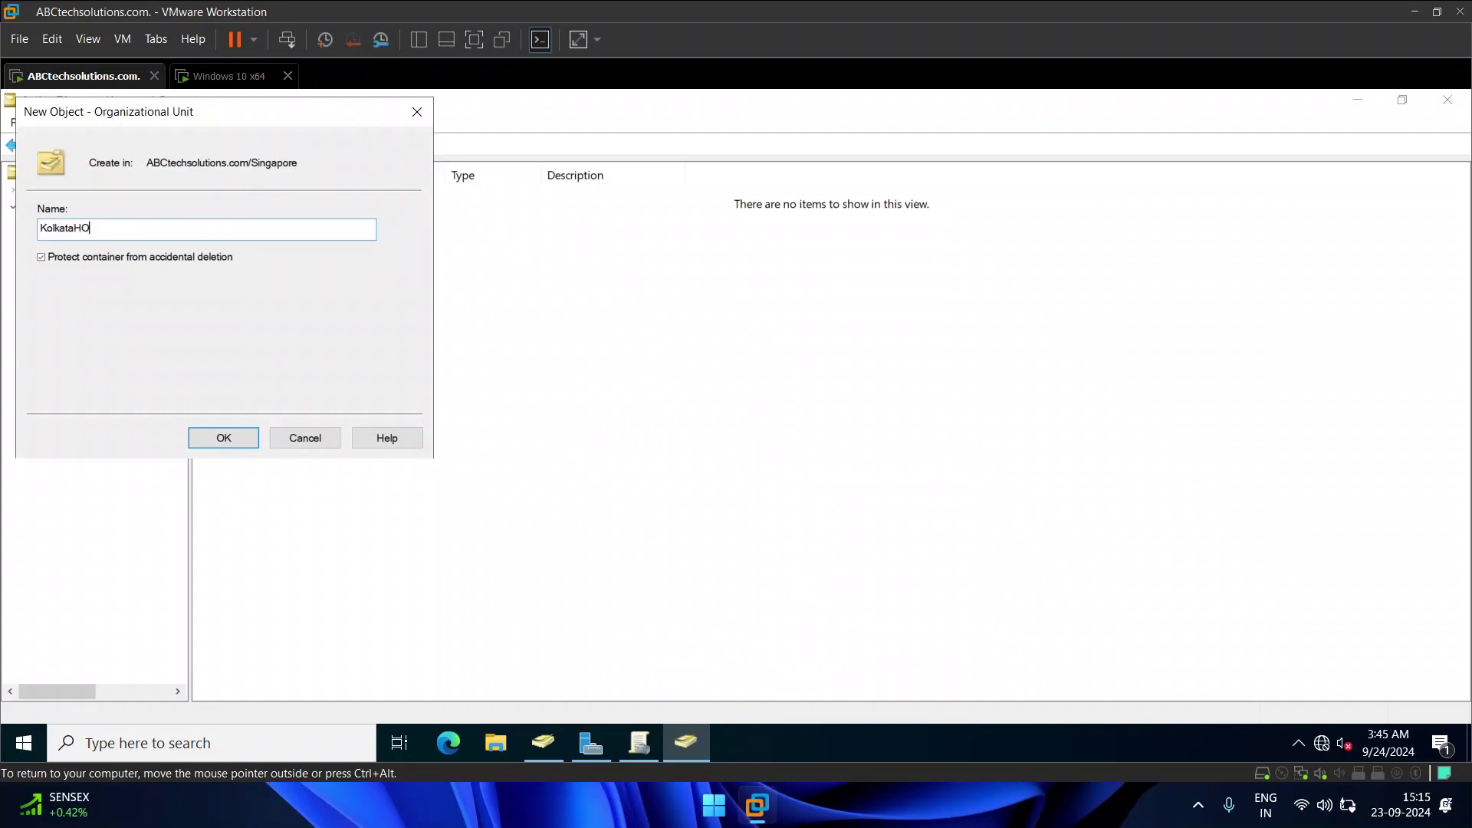
click(223, 438)
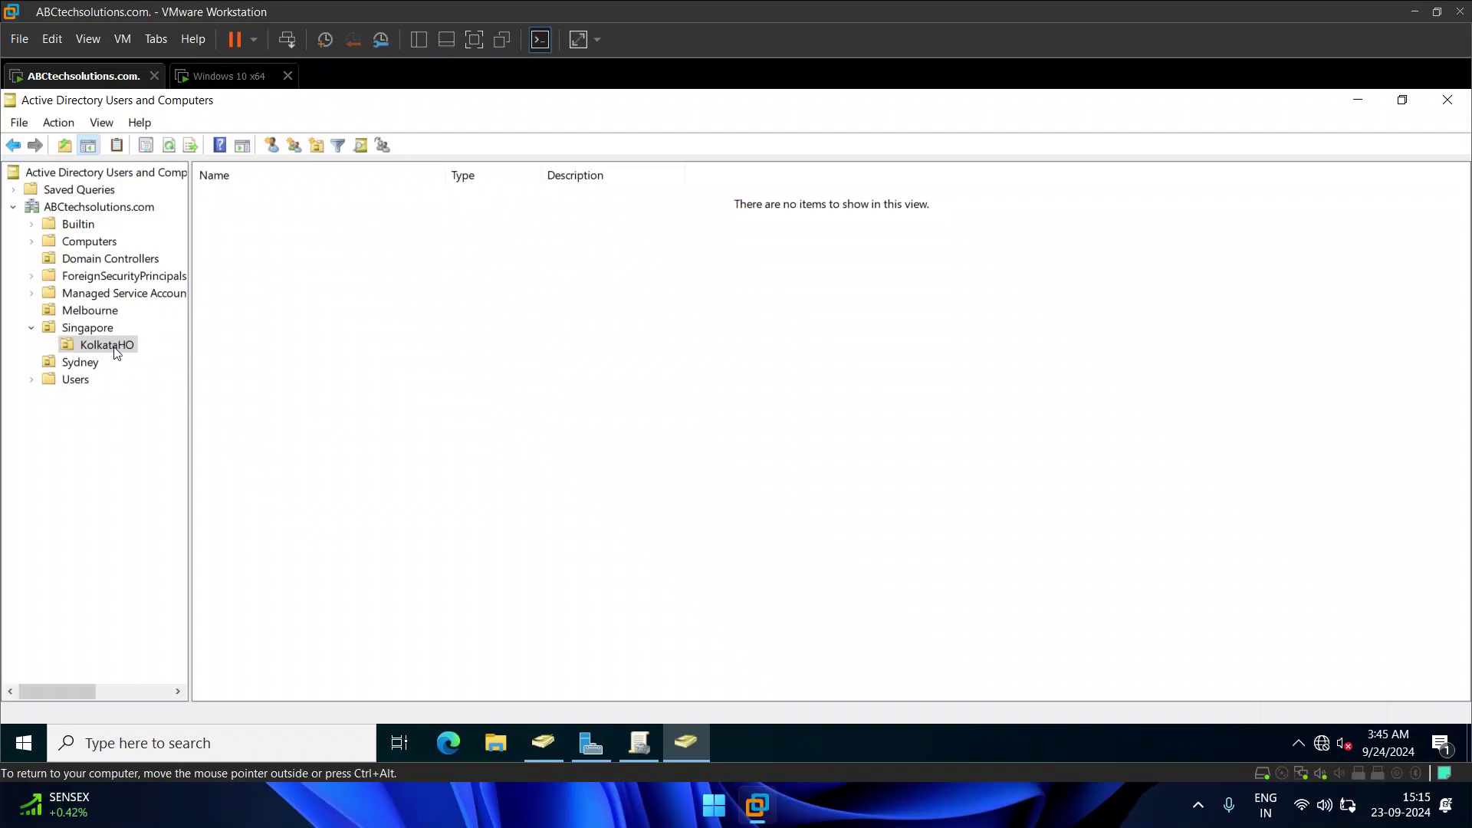
Step: Try deleting KolkataHO and dismiss the insufficient privileges error
click(90, 335)
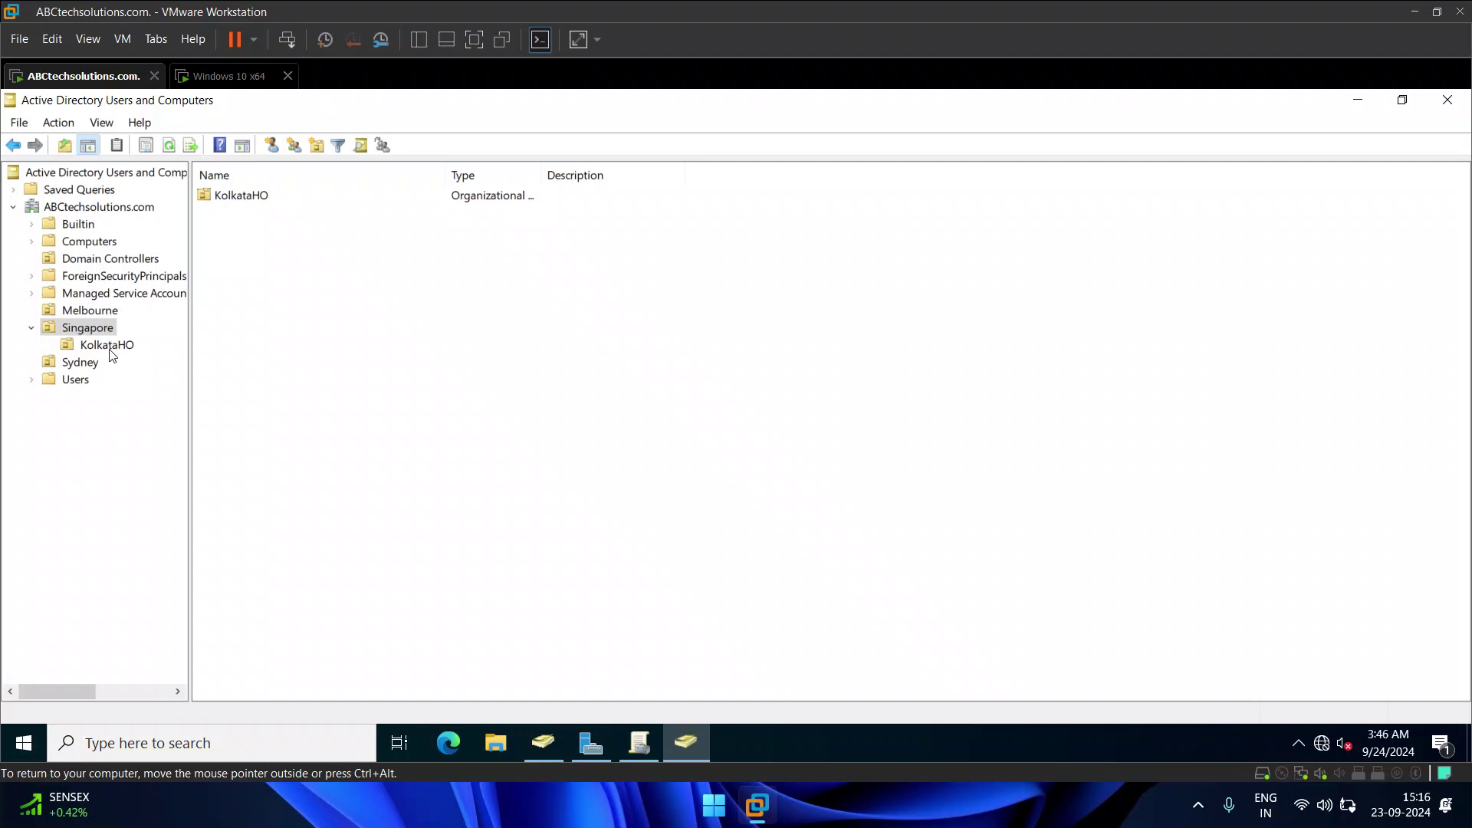
right_click(109, 350)
click(178, 497)
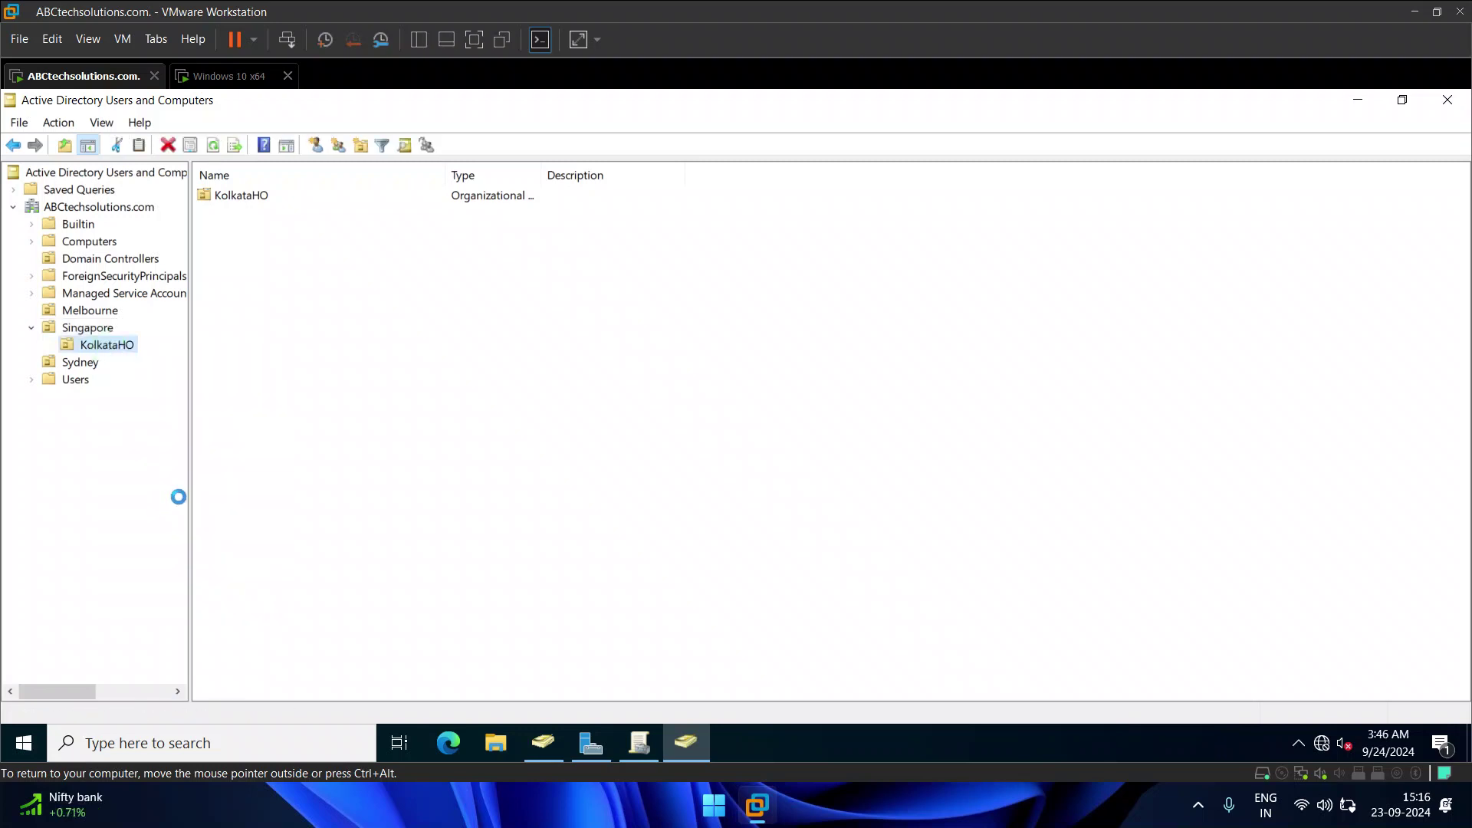
click(799, 539)
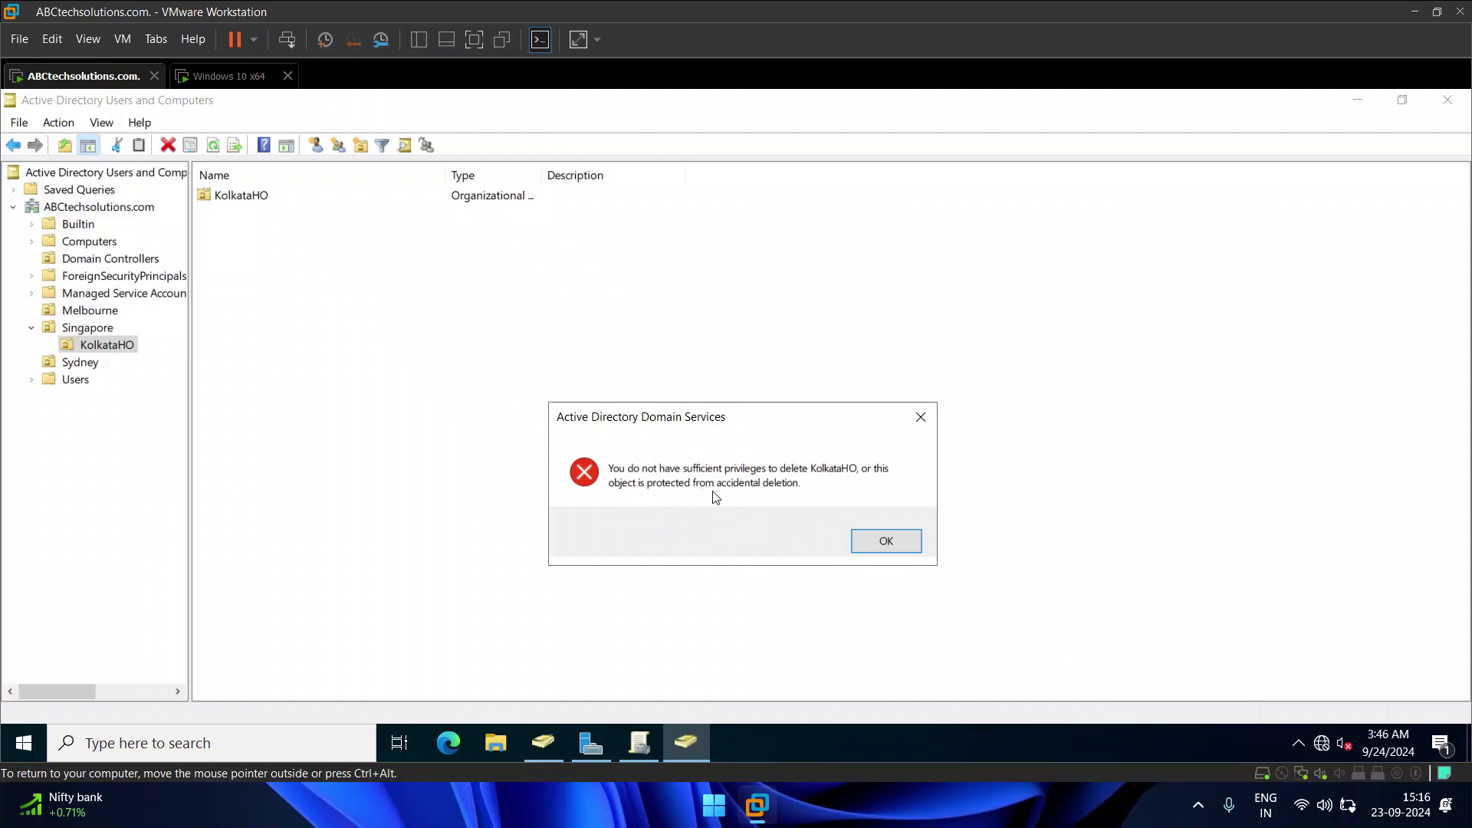
click(919, 417)
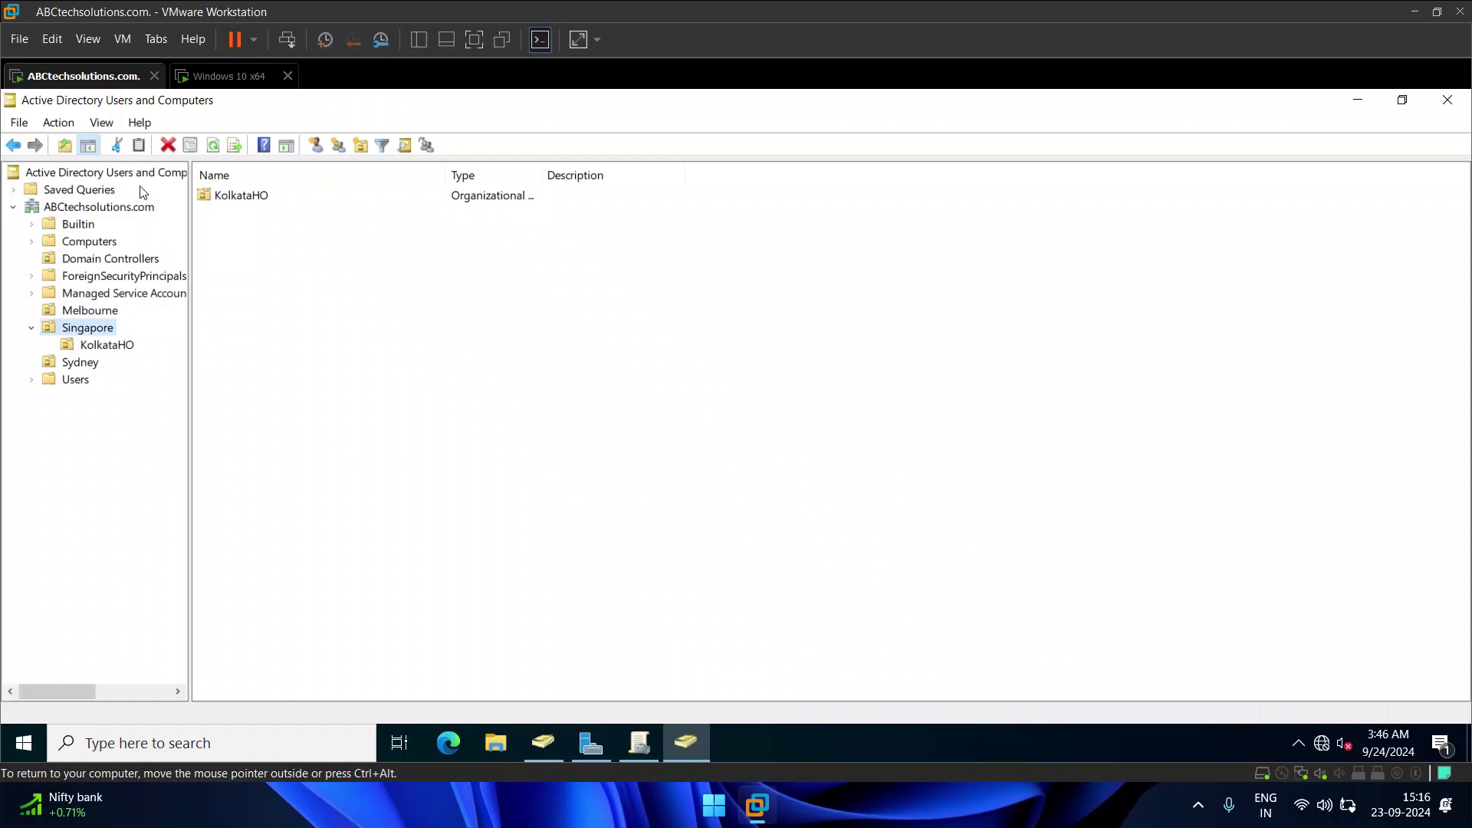
Step: Enable View > Advanced Features and open KolkataHO's Properties
click(102, 123)
click(146, 286)
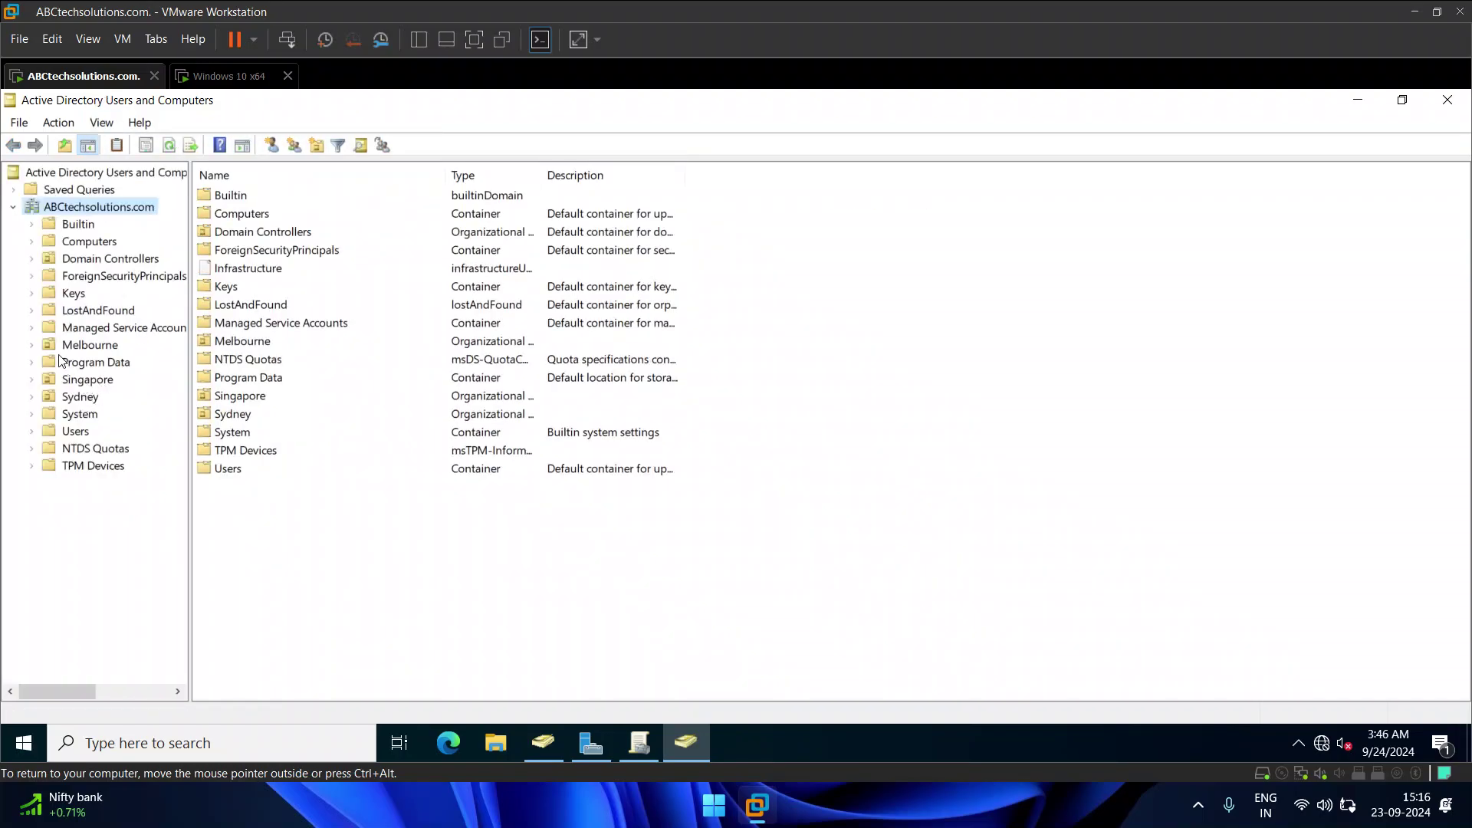
click(32, 380)
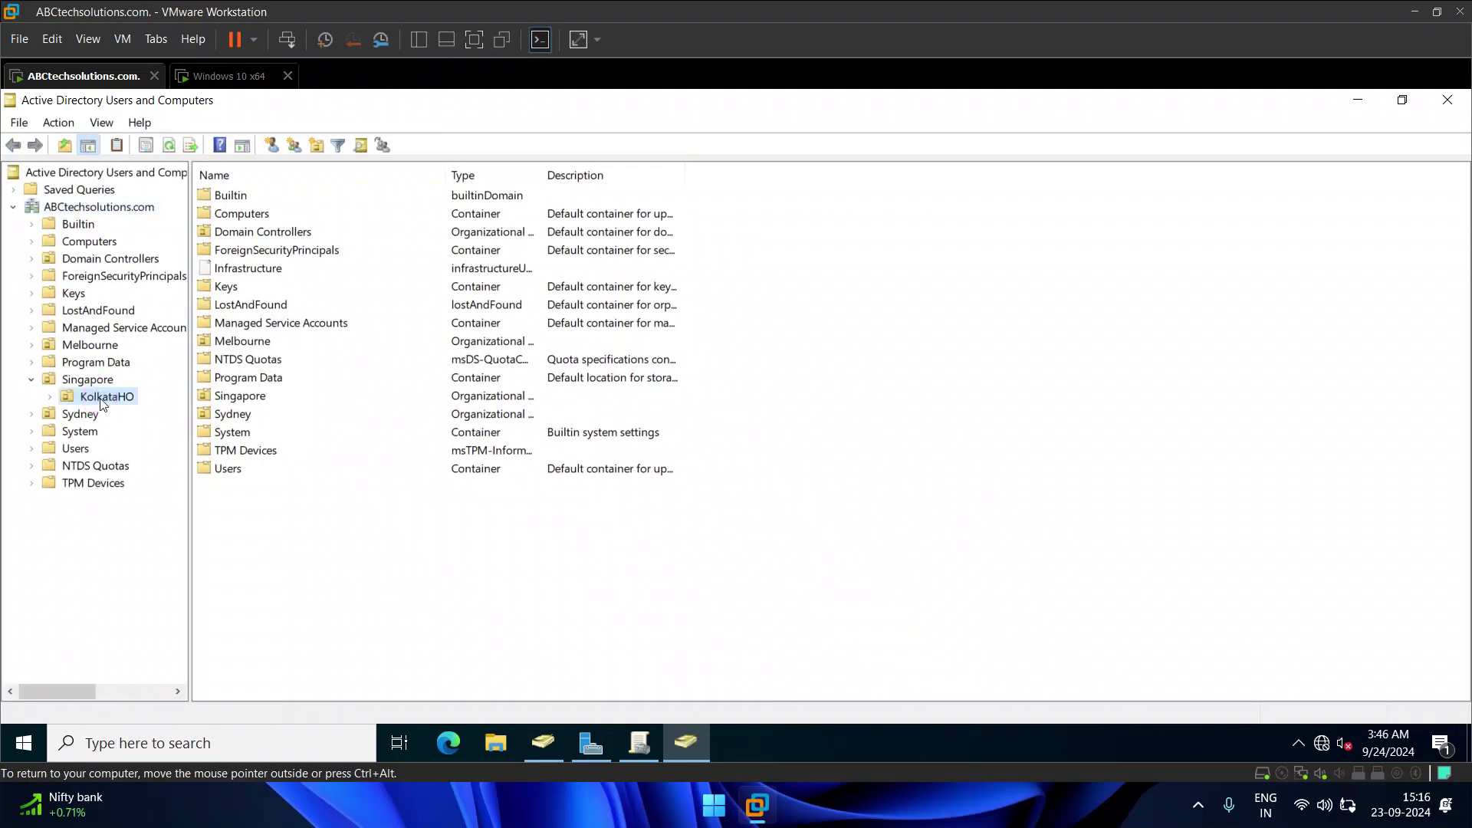
click(102, 396)
right_click(102, 398)
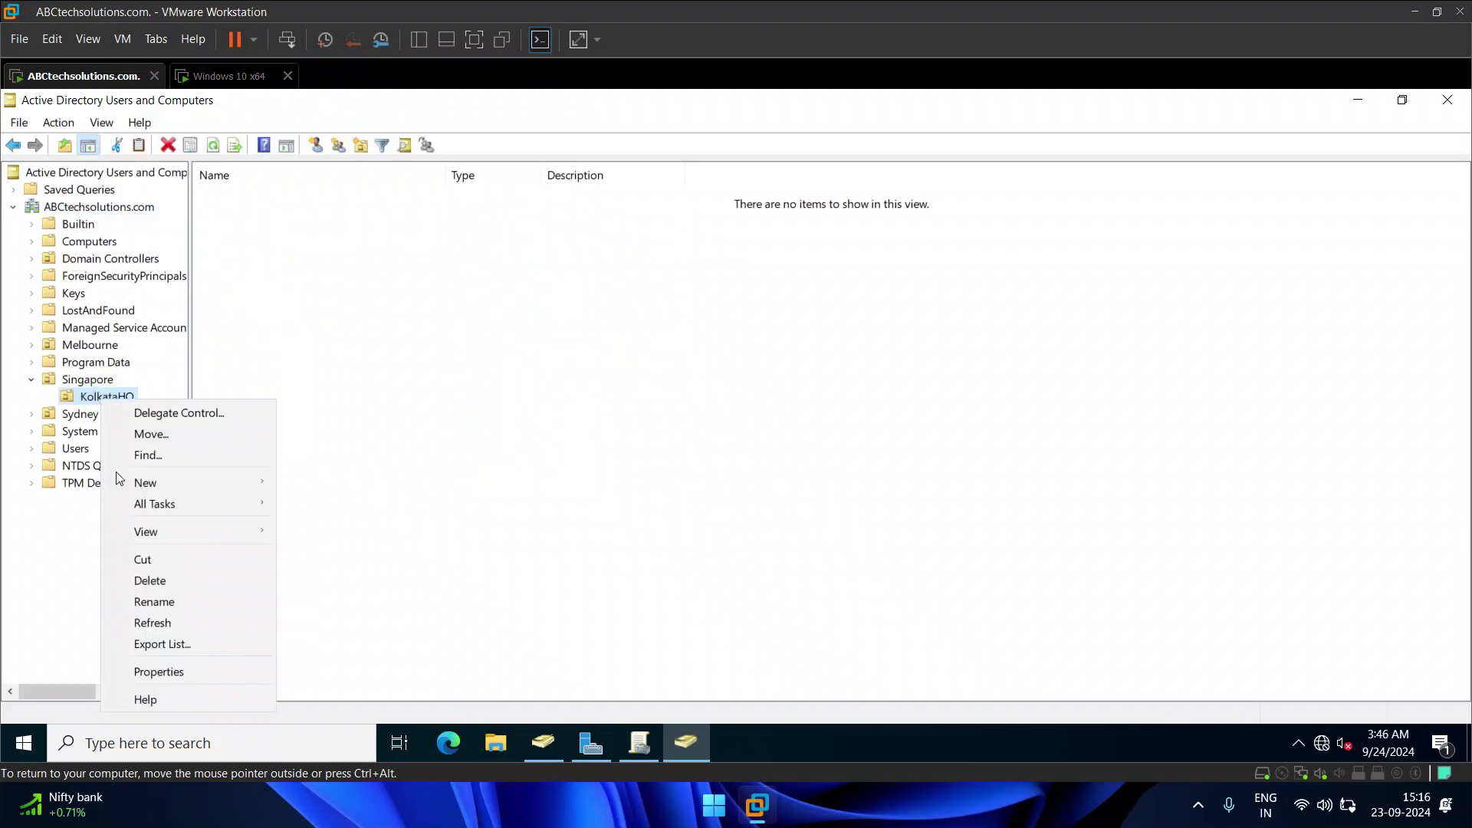
click(171, 672)
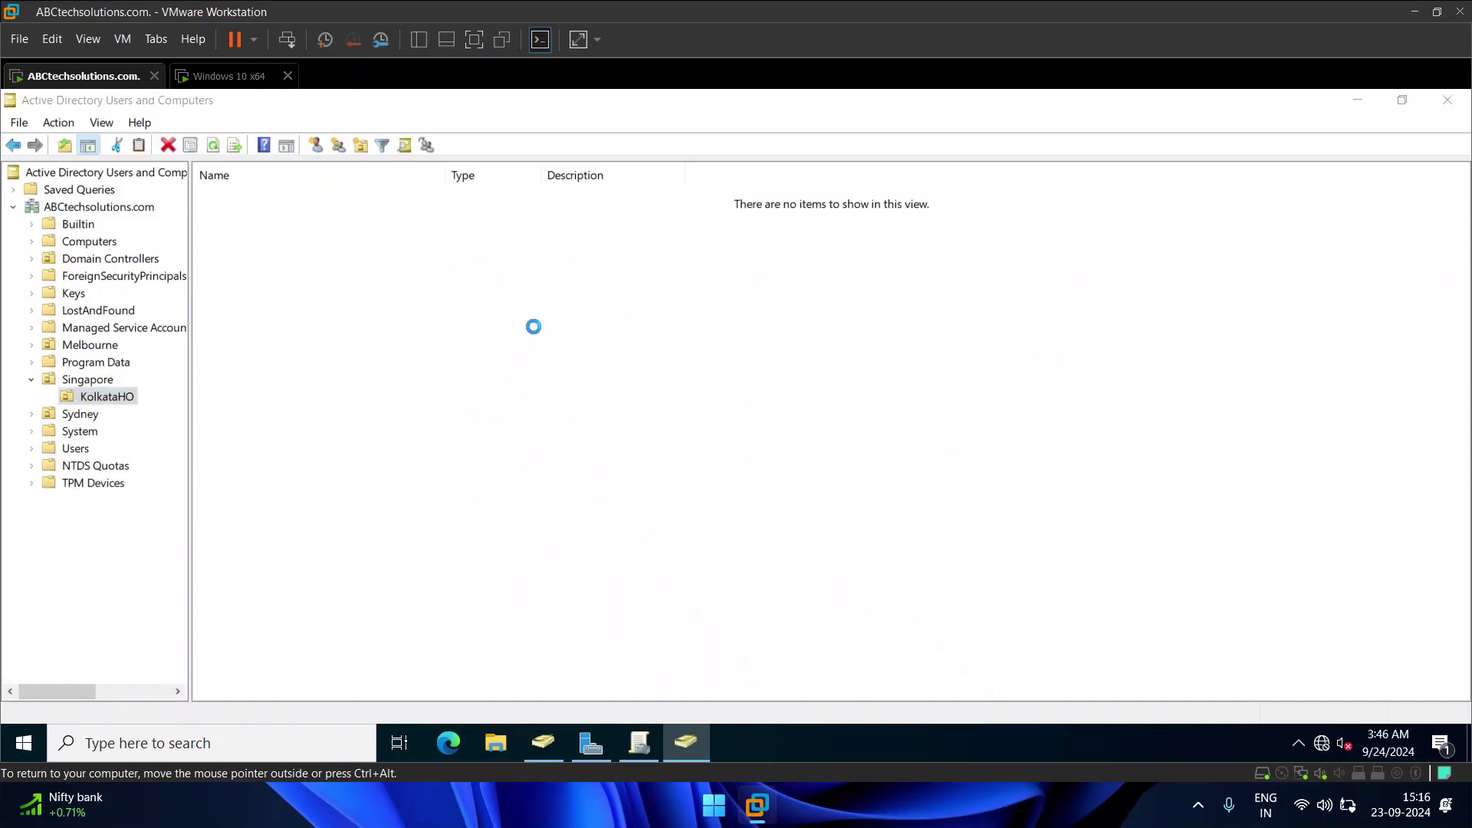
Step: Clear 'Protect object from accidental deletion' on KolkataHO's Object tab and apply it
click(689, 234)
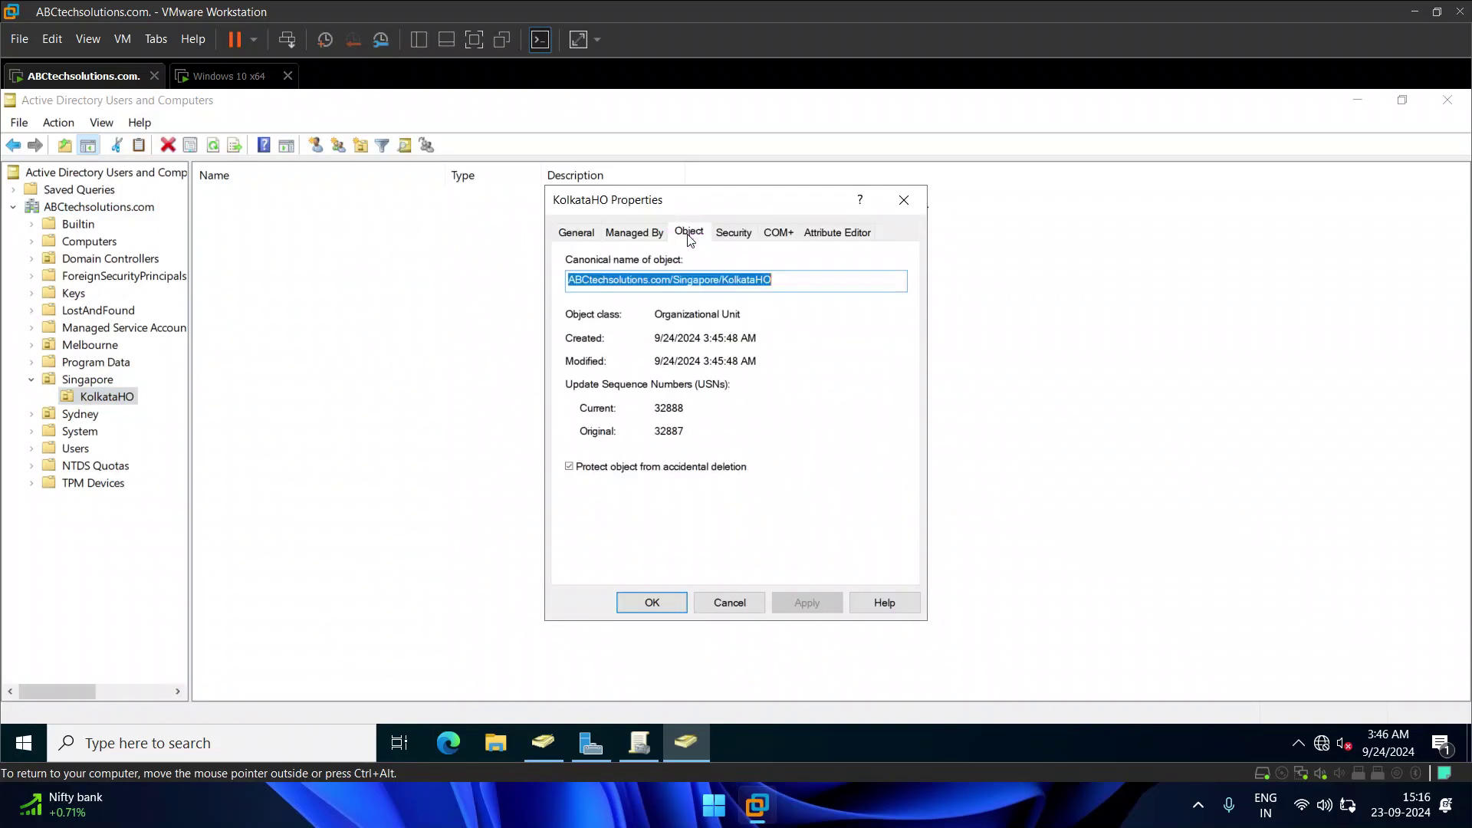
click(570, 468)
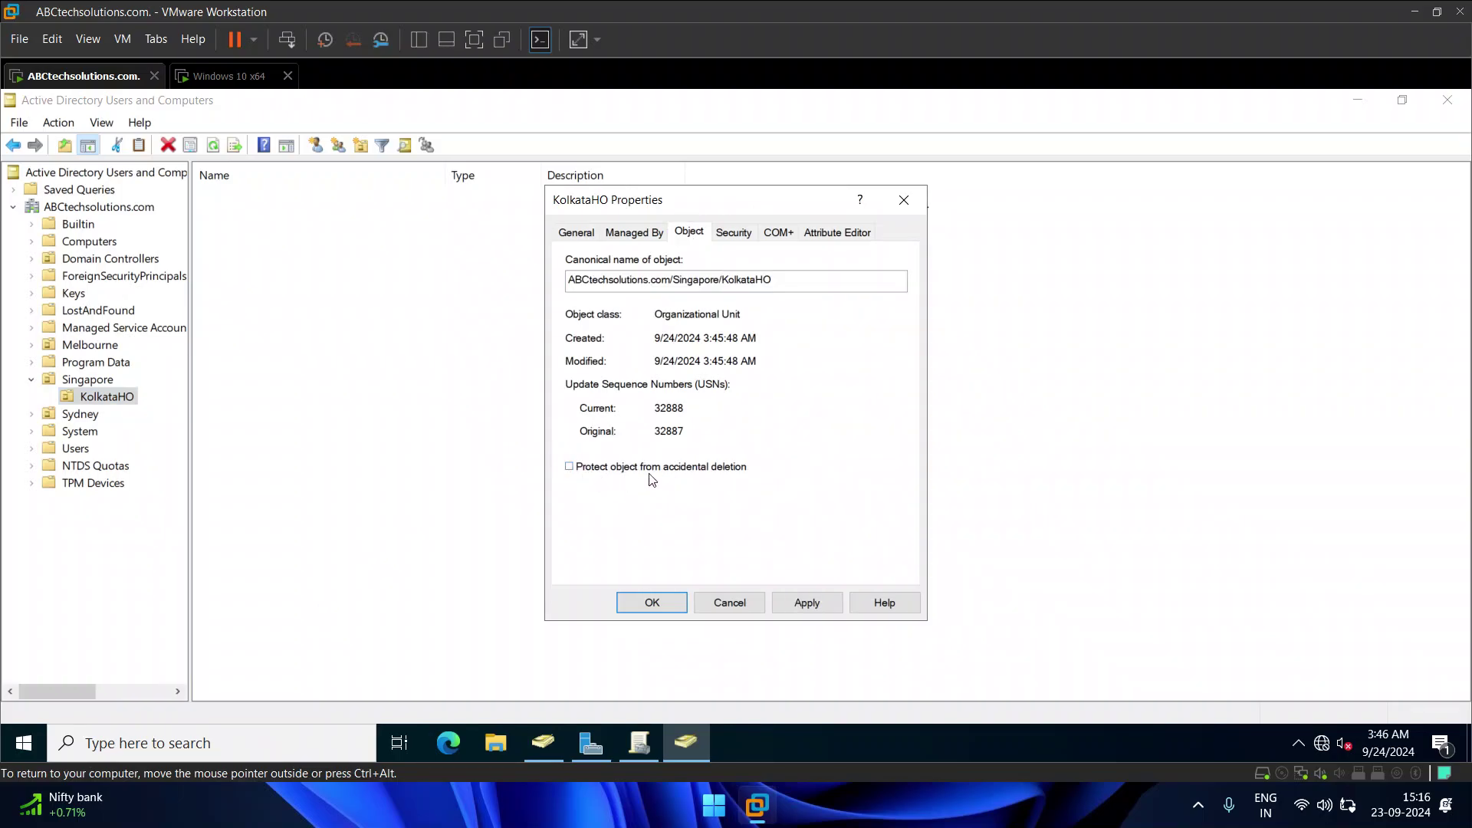
click(804, 603)
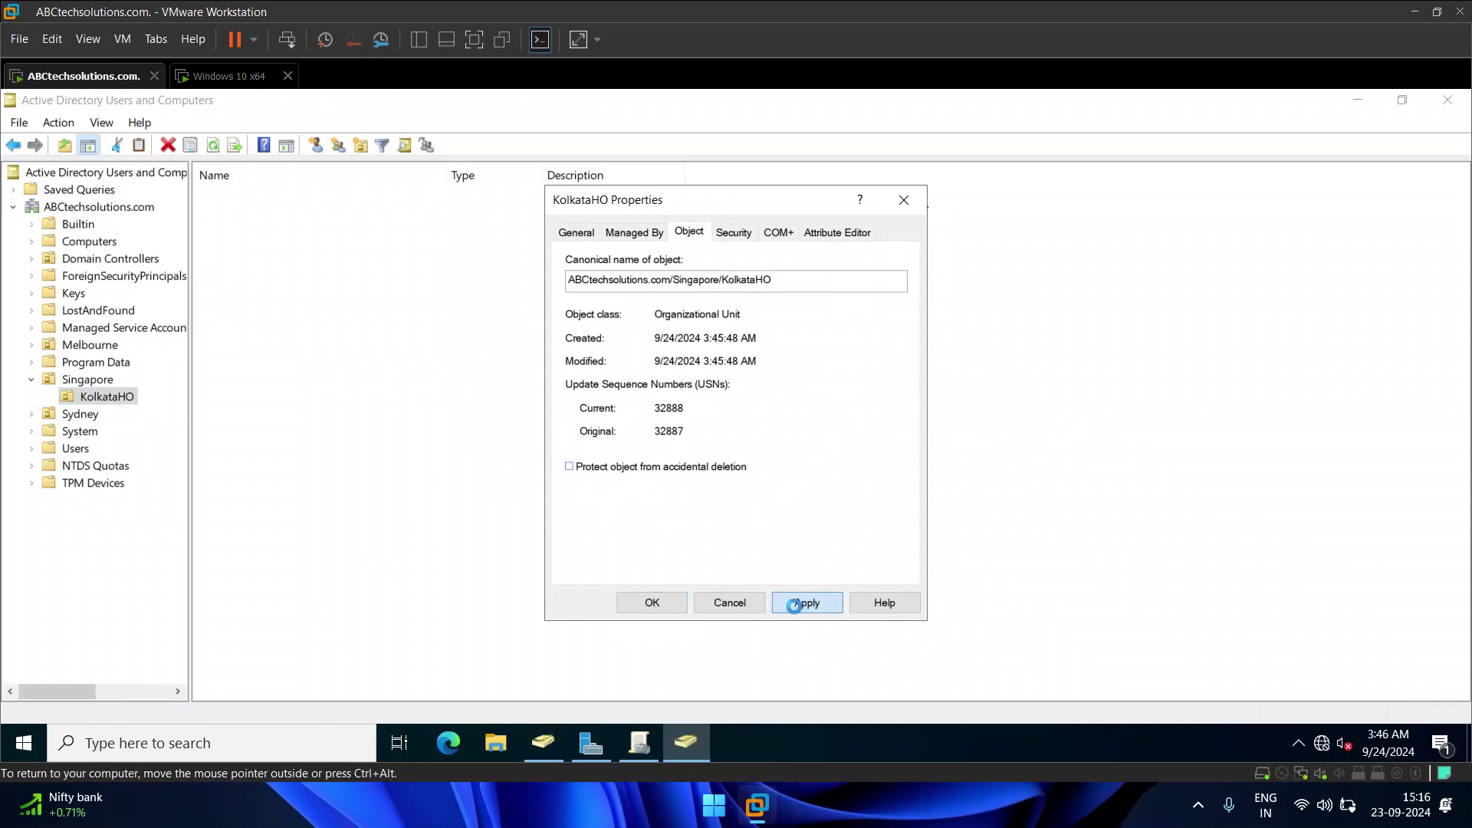
click(656, 603)
Step: Delete the KolkataHO OU from Singapore and confirm
right_click(113, 397)
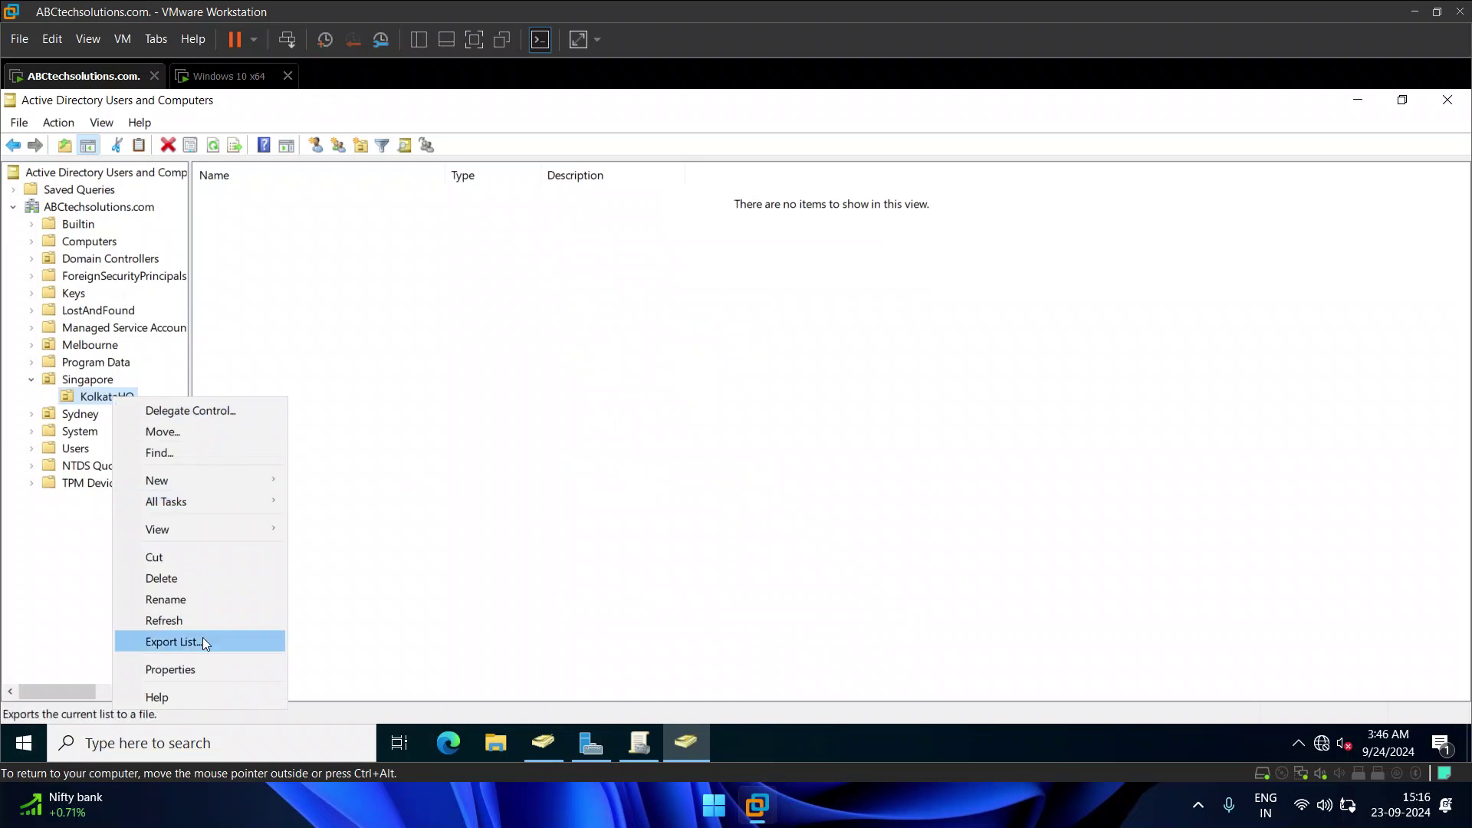
click(179, 578)
click(789, 542)
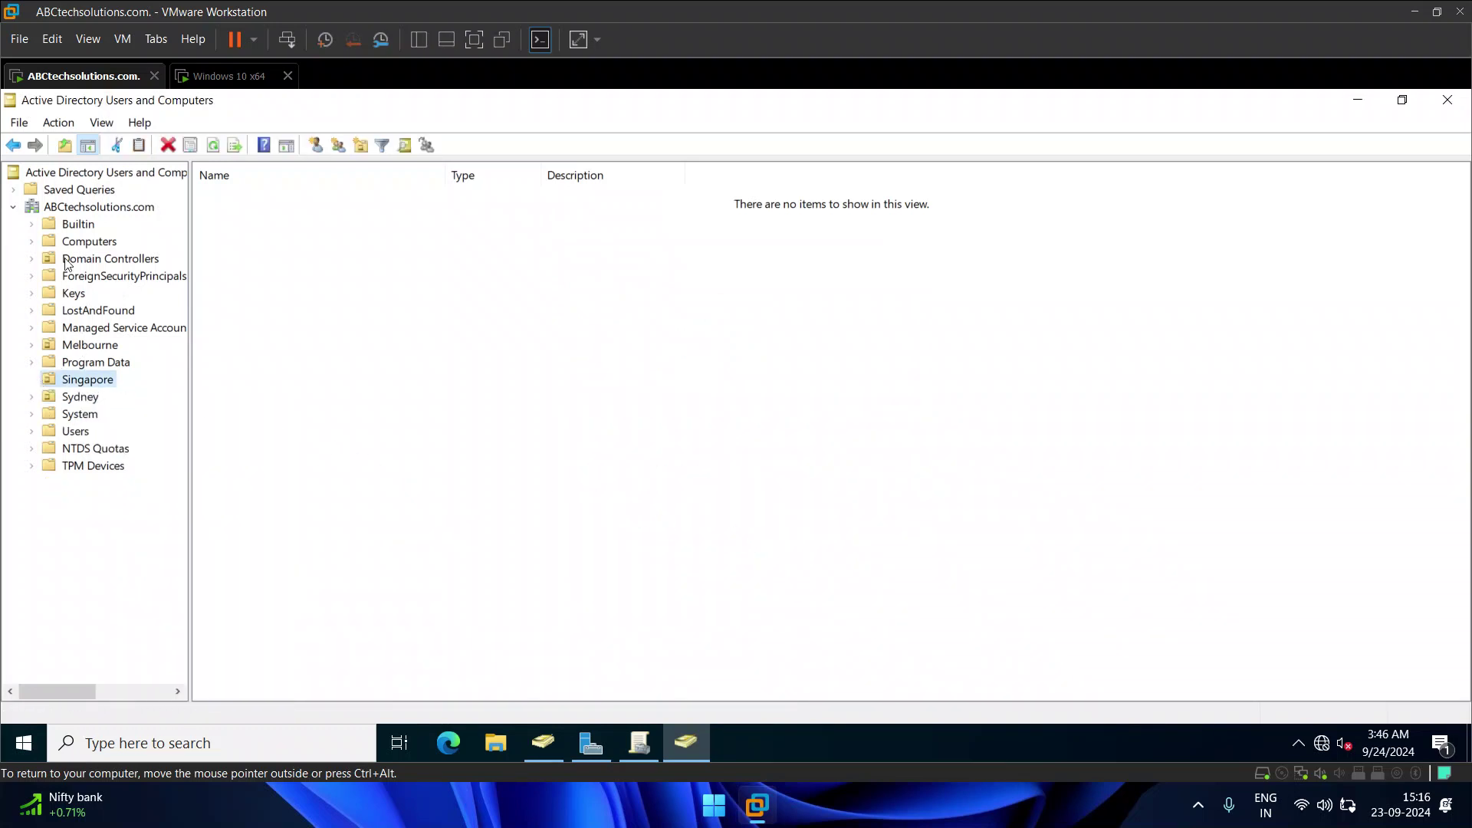
Step: Create KolkataHO directly under ABCtechsolutions.com, then turn Advanced Features back off
click(99, 207)
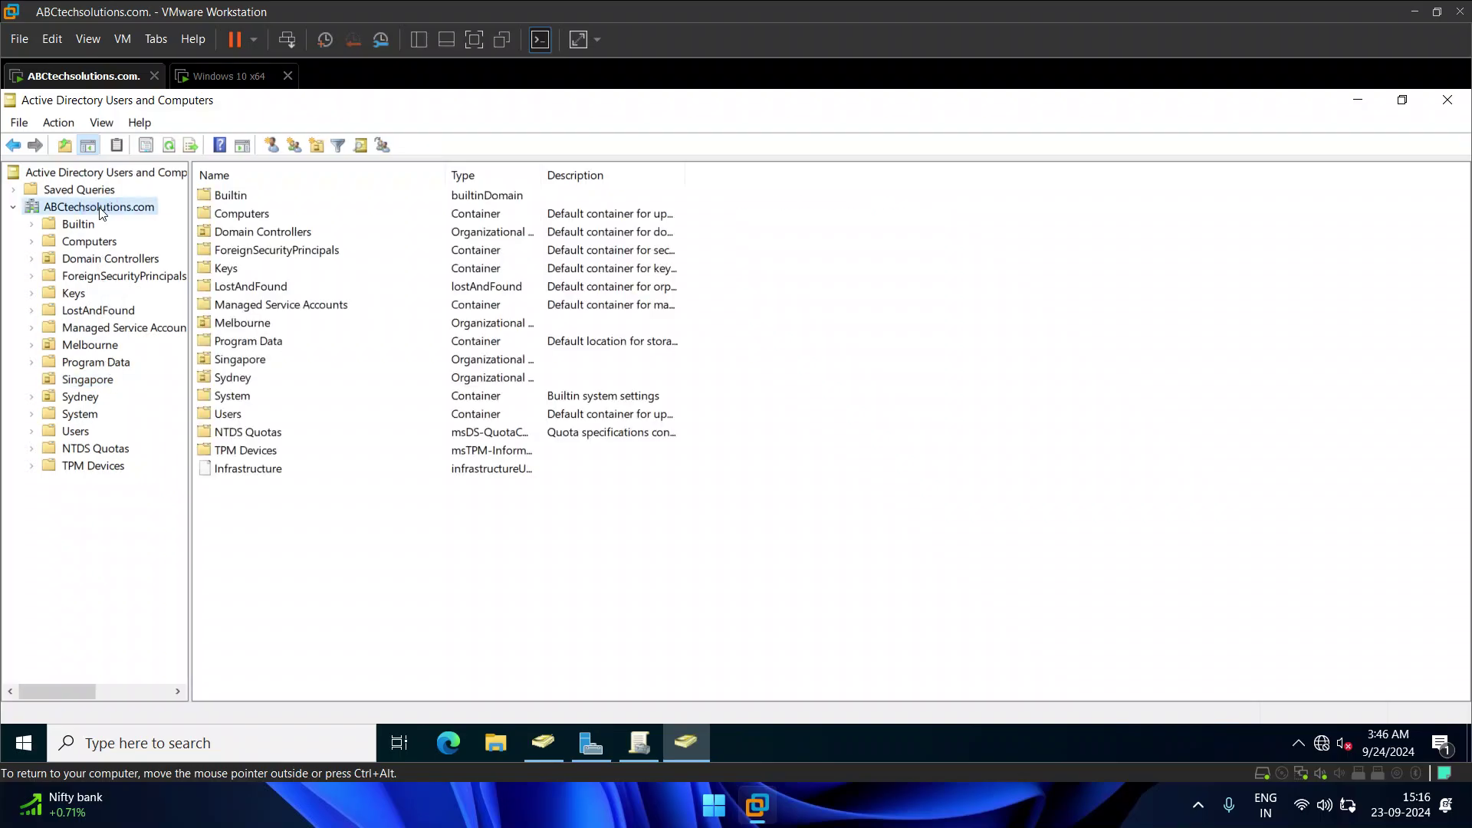
click(360, 145)
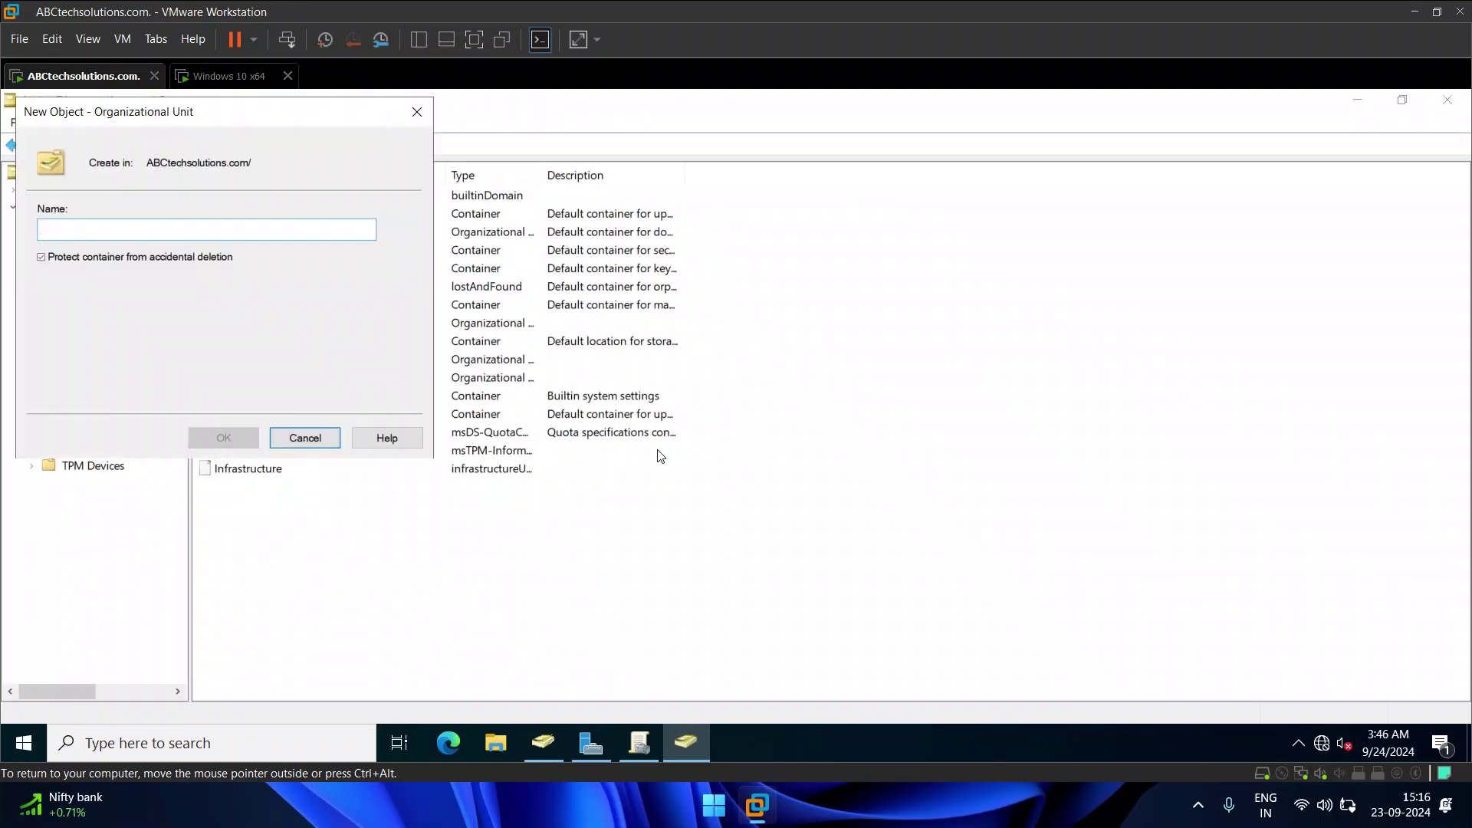
text(KolkataHO)
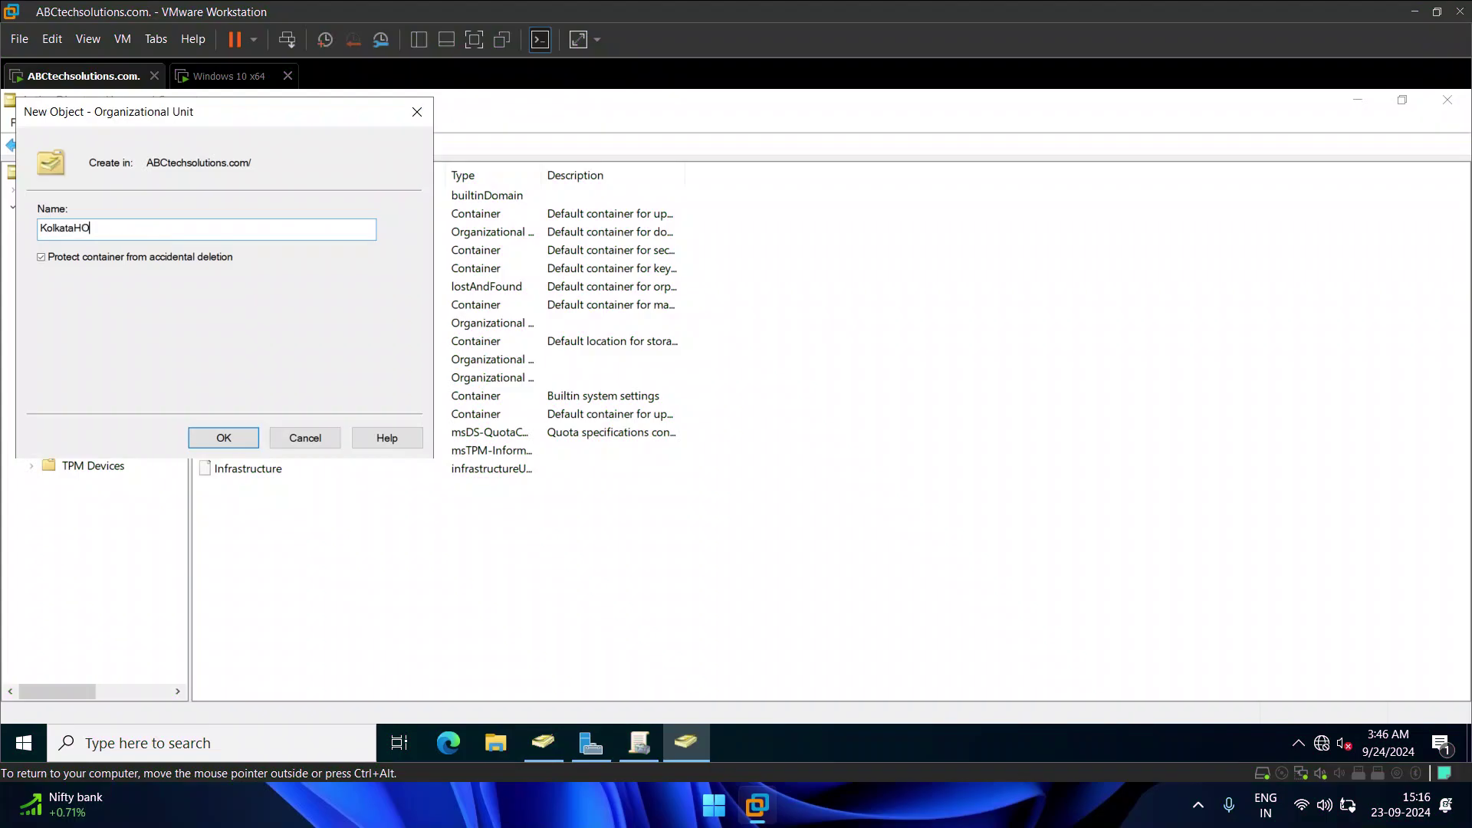
click(224, 438)
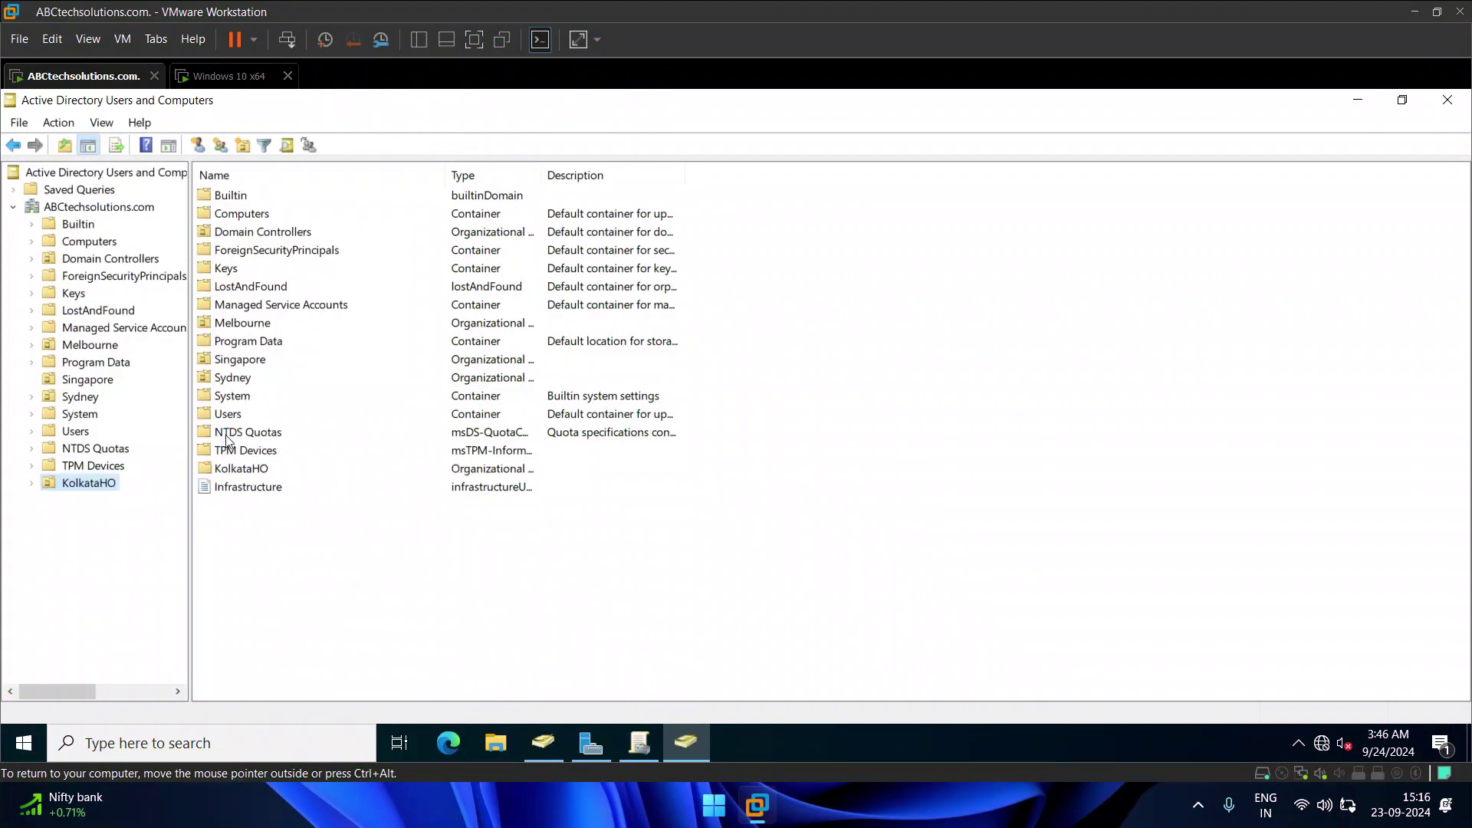
click(82, 483)
click(73, 482)
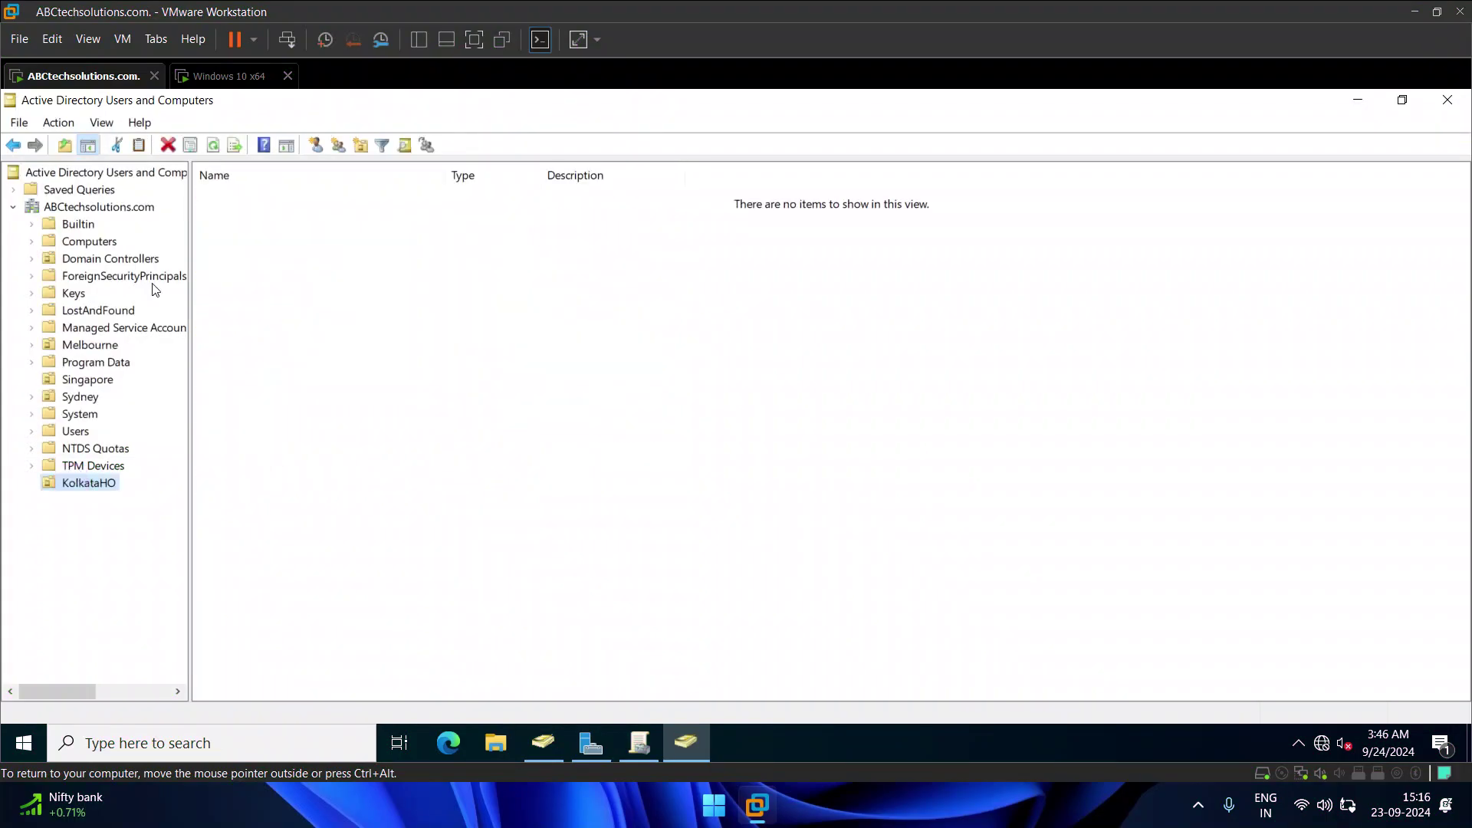
click(102, 123)
click(92, 287)
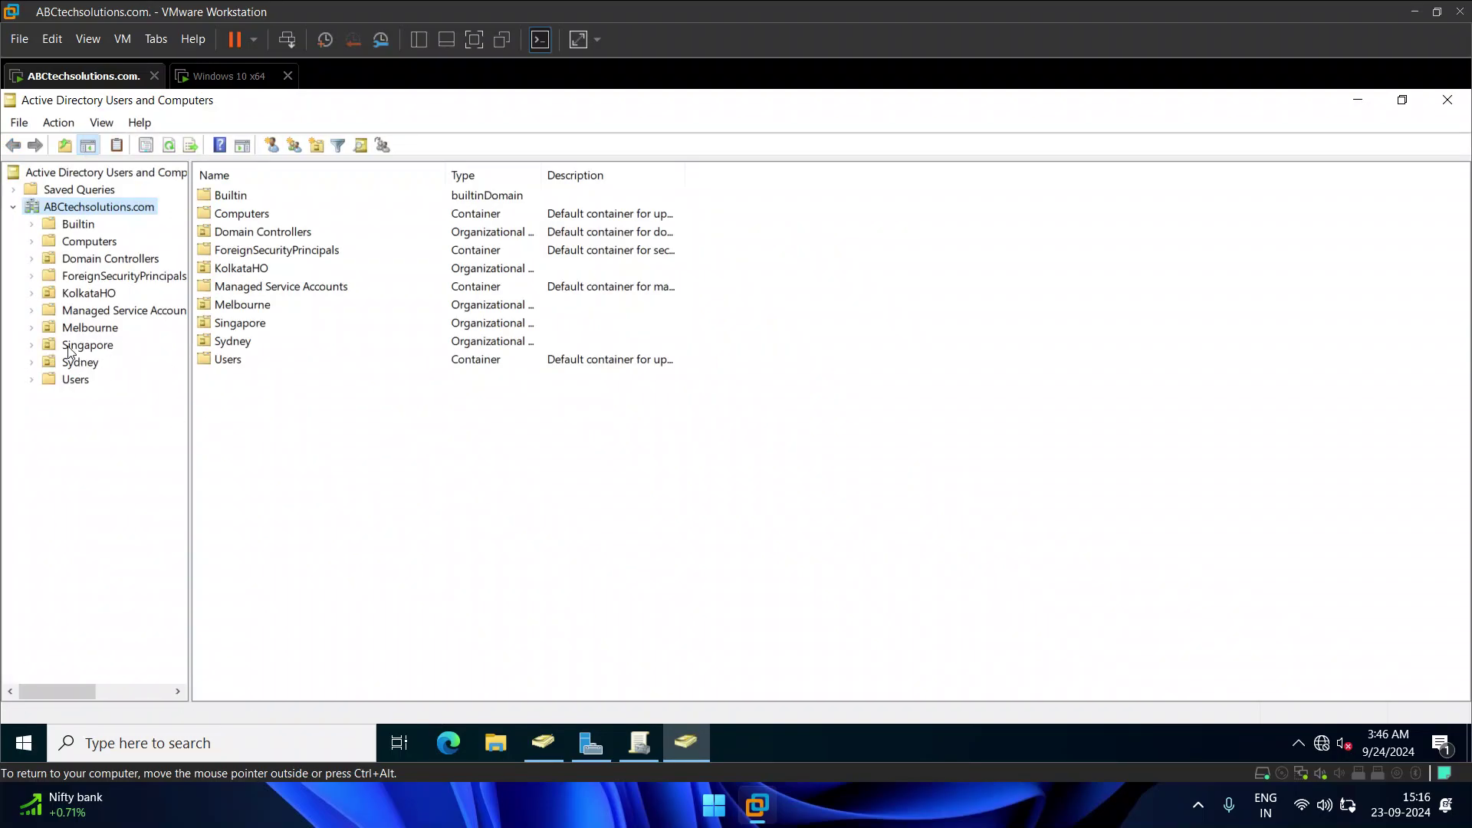
Step: Browse KolkataHO and Sydney and select the DESKTOP-4NKQIHM computer
click(89, 293)
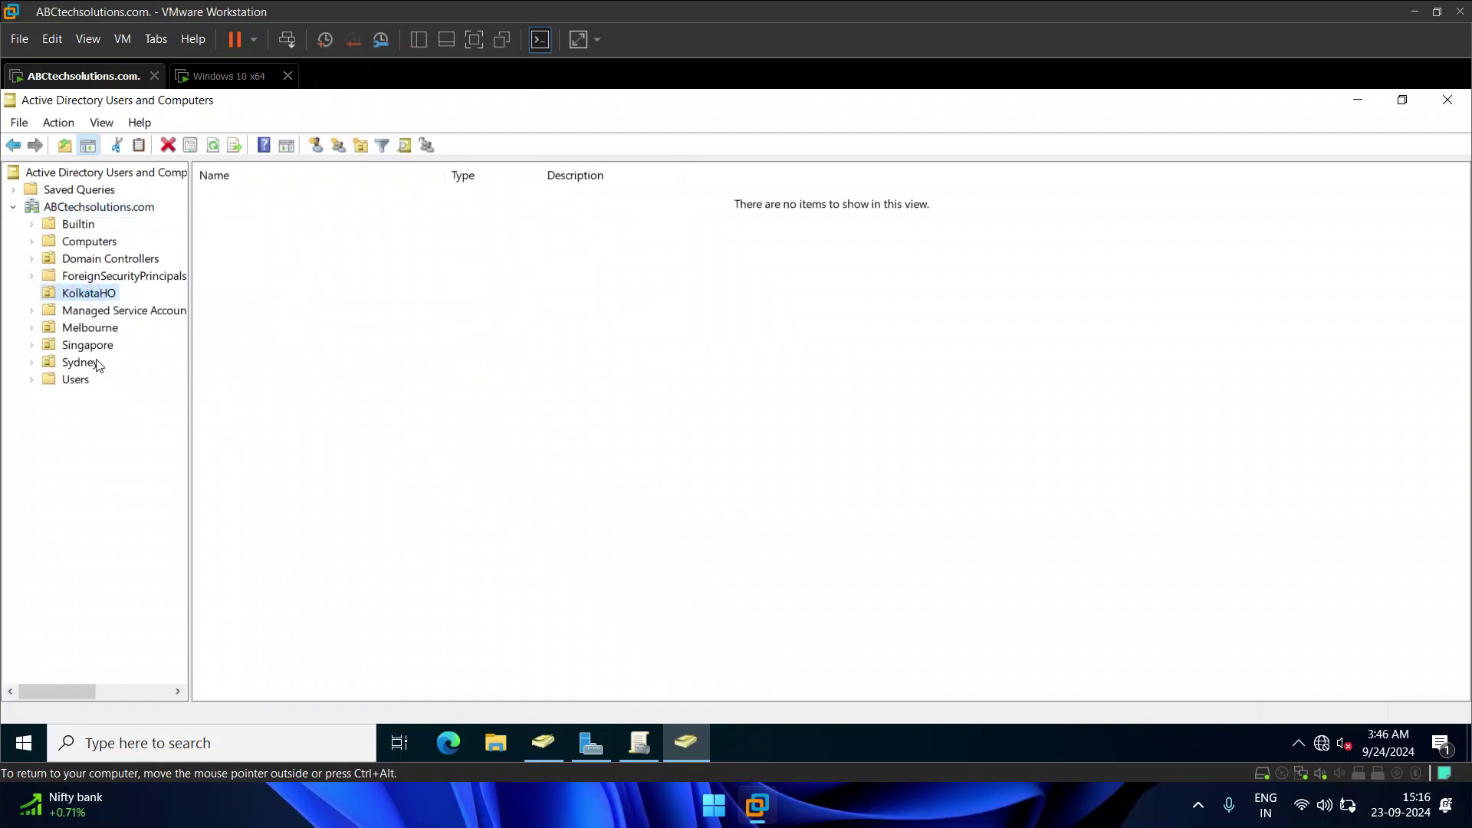
click(89, 366)
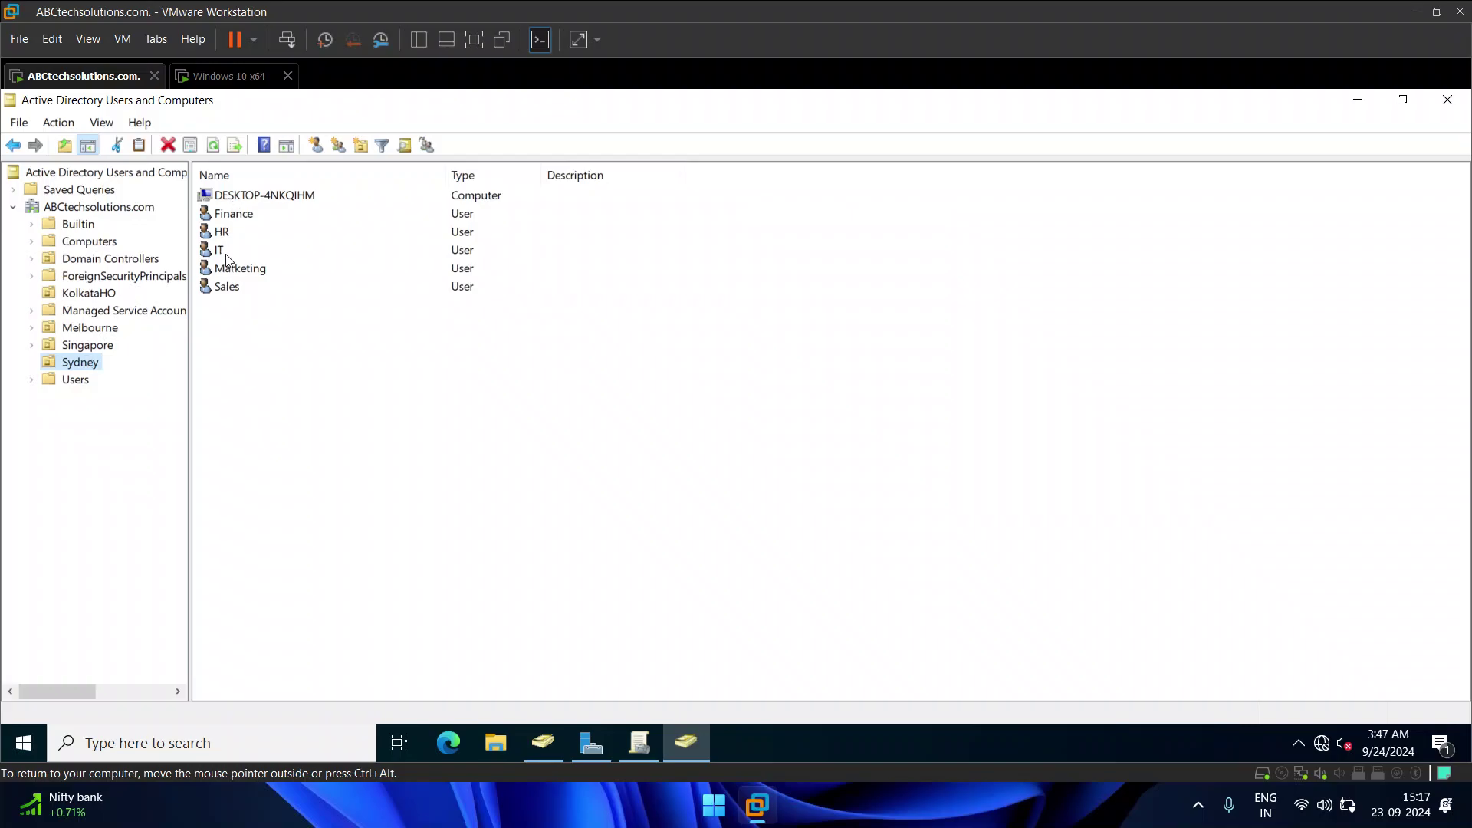
click(291, 196)
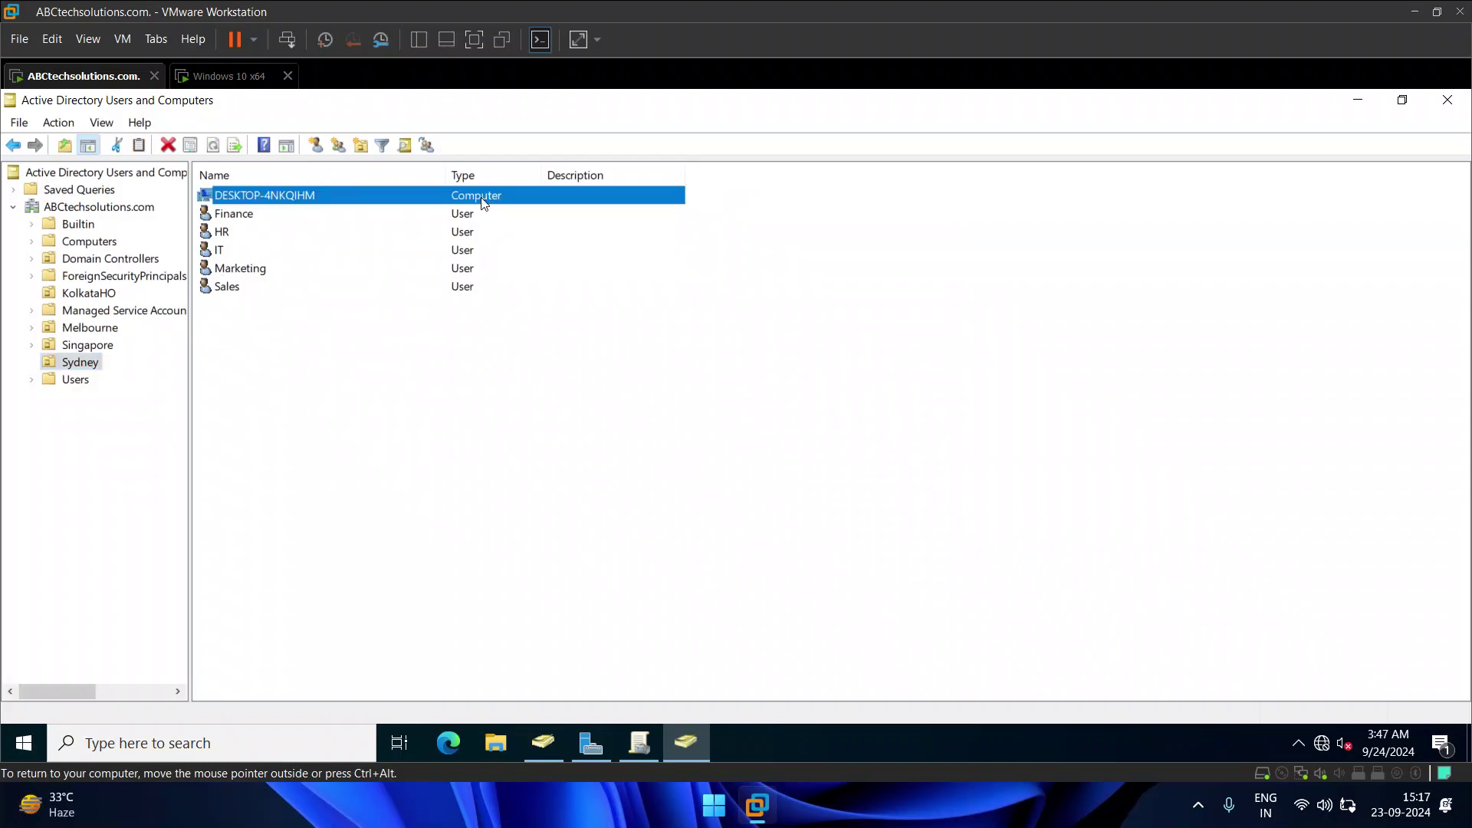
click(206, 77)
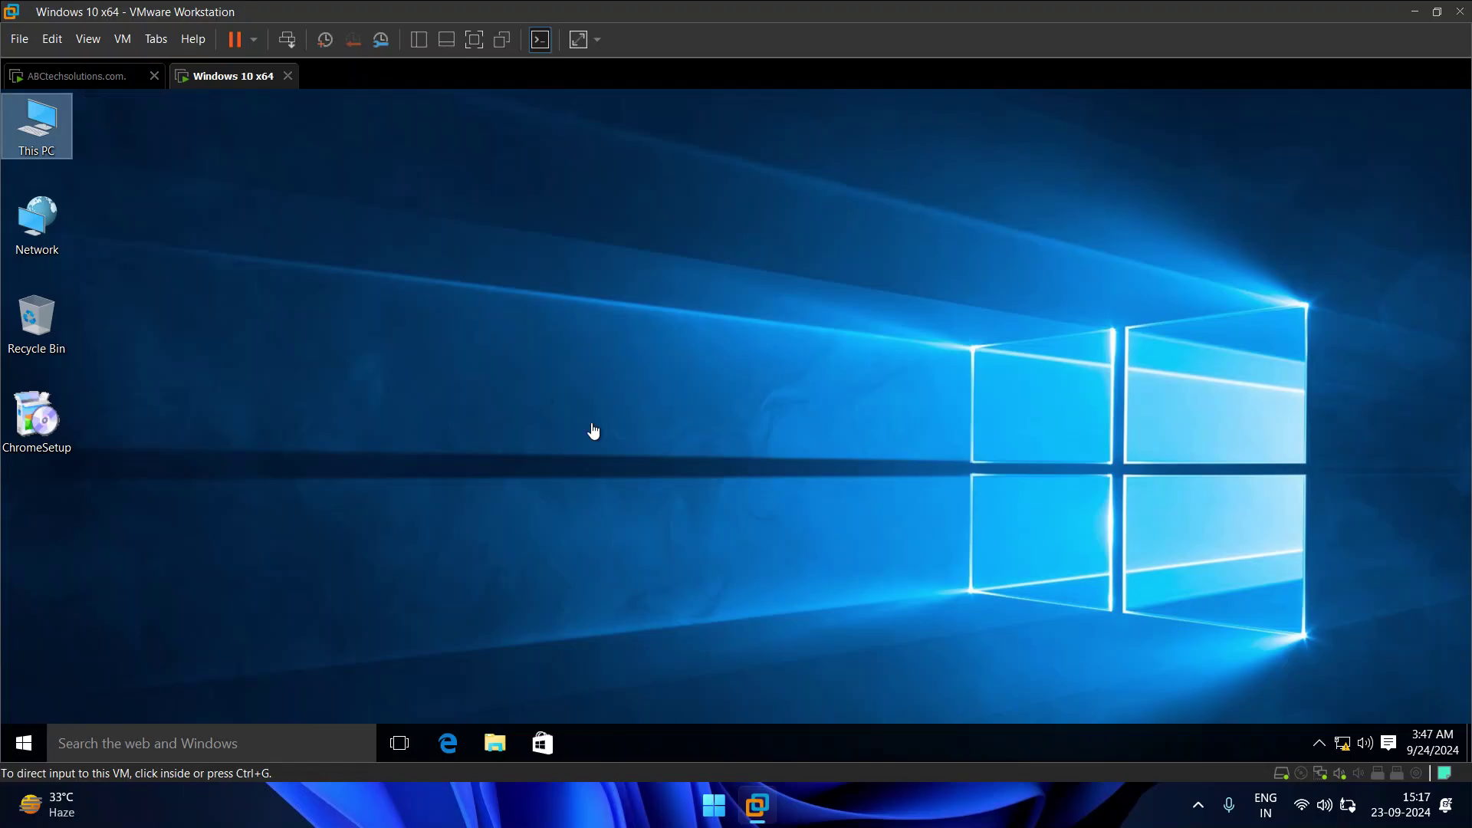
click(64, 77)
click(327, 546)
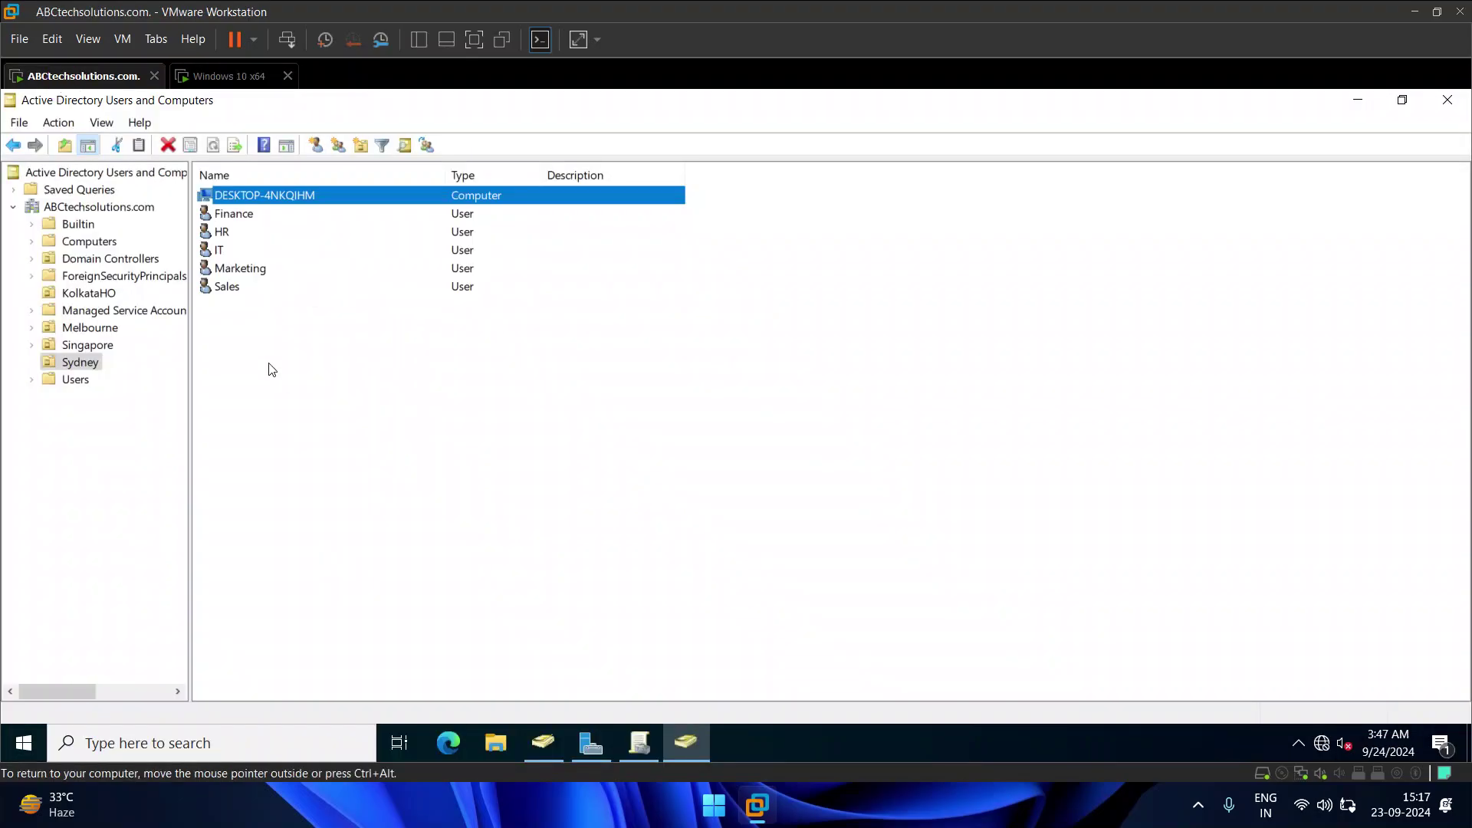
Step: Move the DESKTOP-4NKQIHM computer from Sydney into KolkataHO
right_click(284, 196)
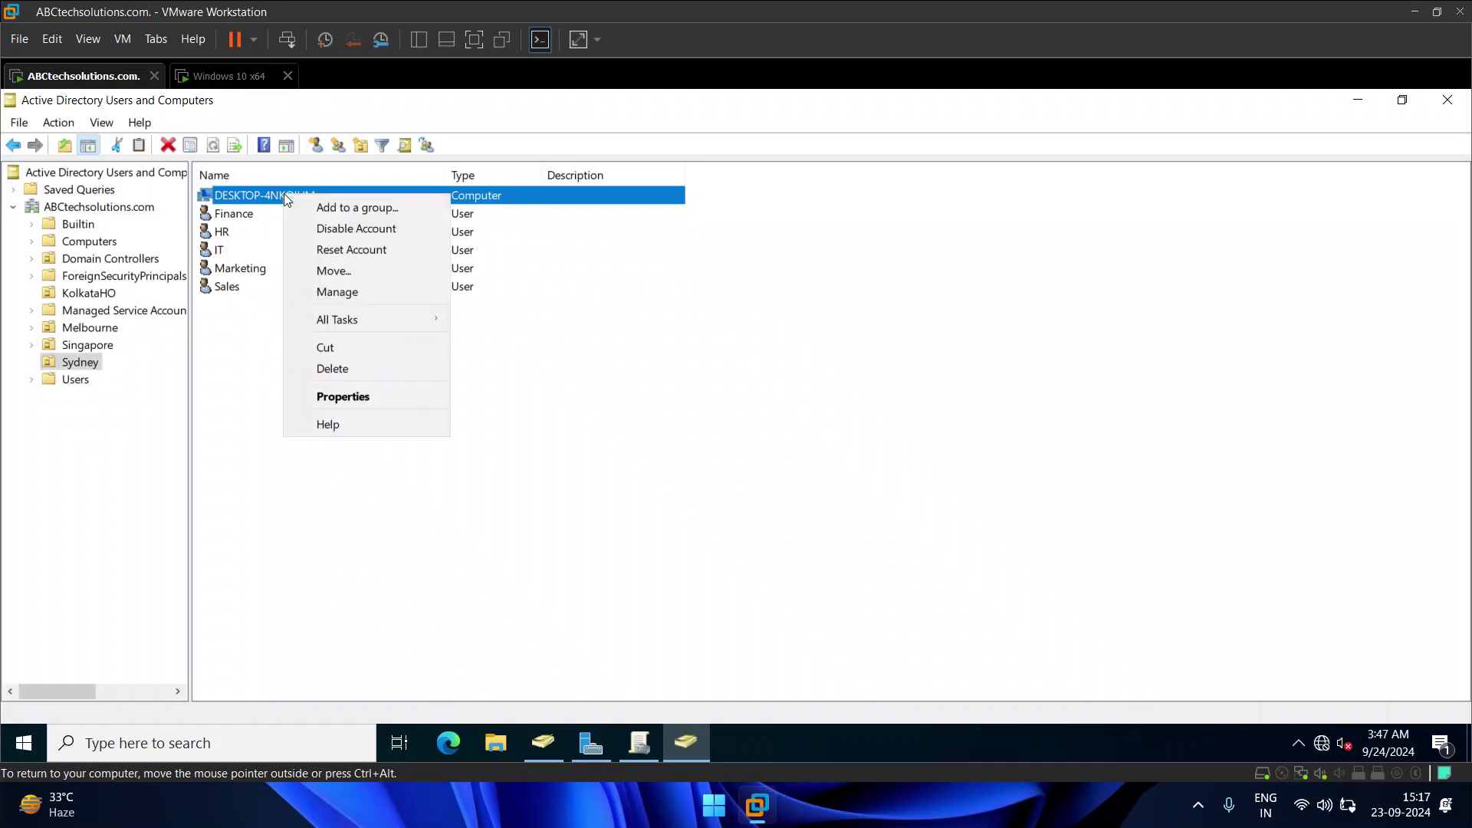
click(334, 270)
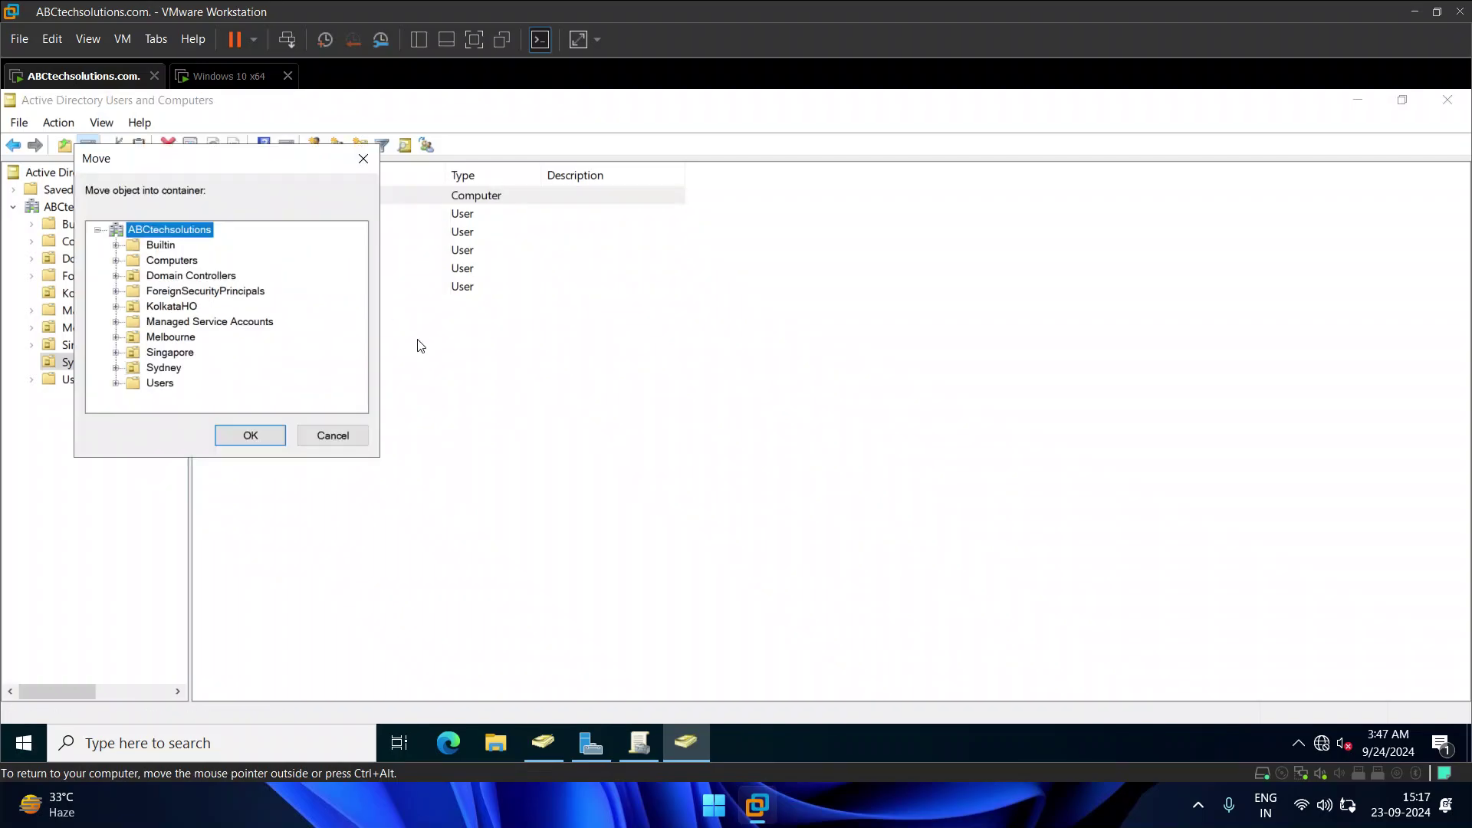
click(171, 306)
click(243, 437)
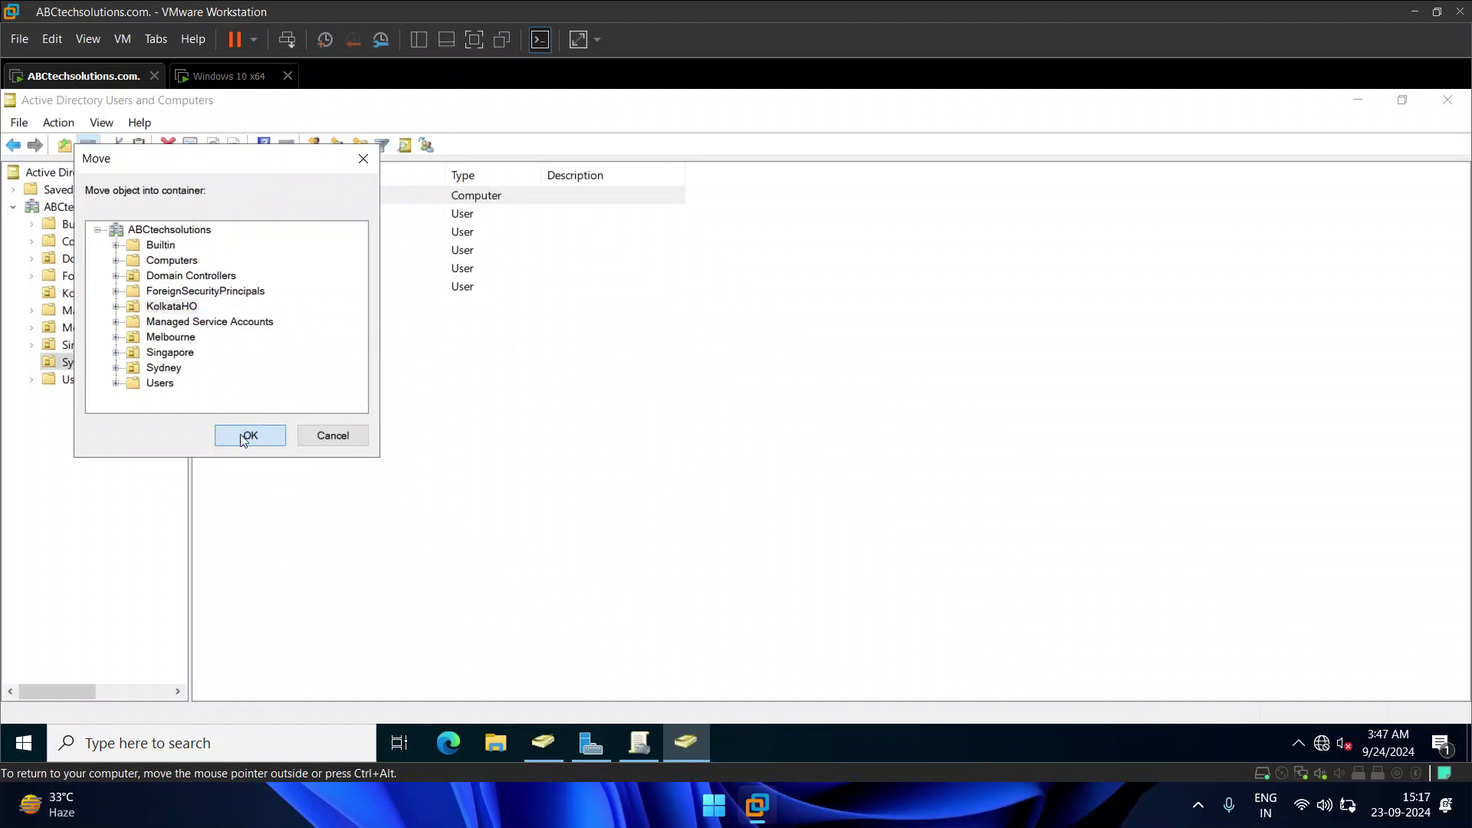
click(100, 293)
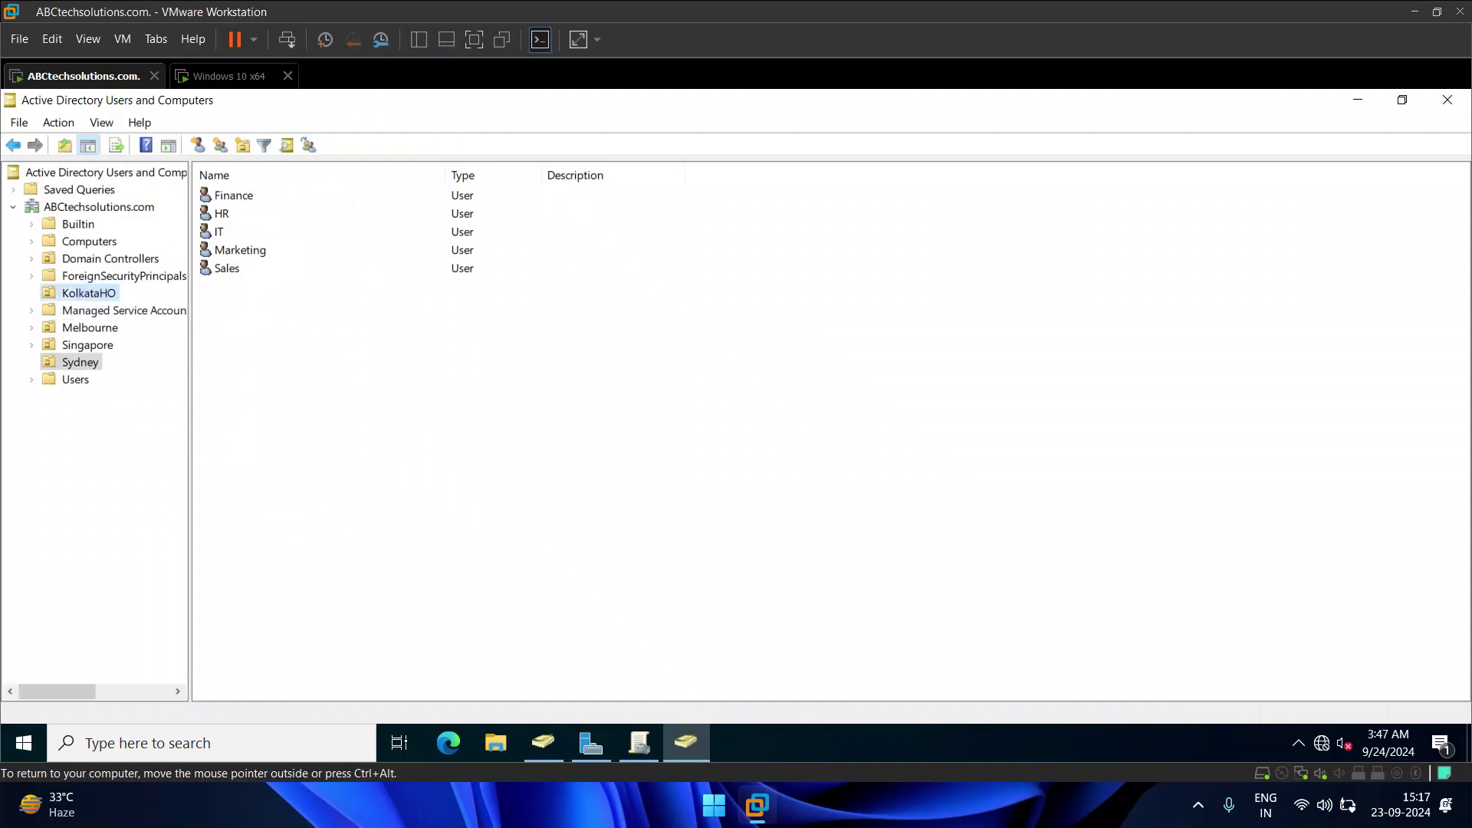
Step: Move the IT and HR users from Sydney into KolkataHO
click(86, 362)
click(220, 231)
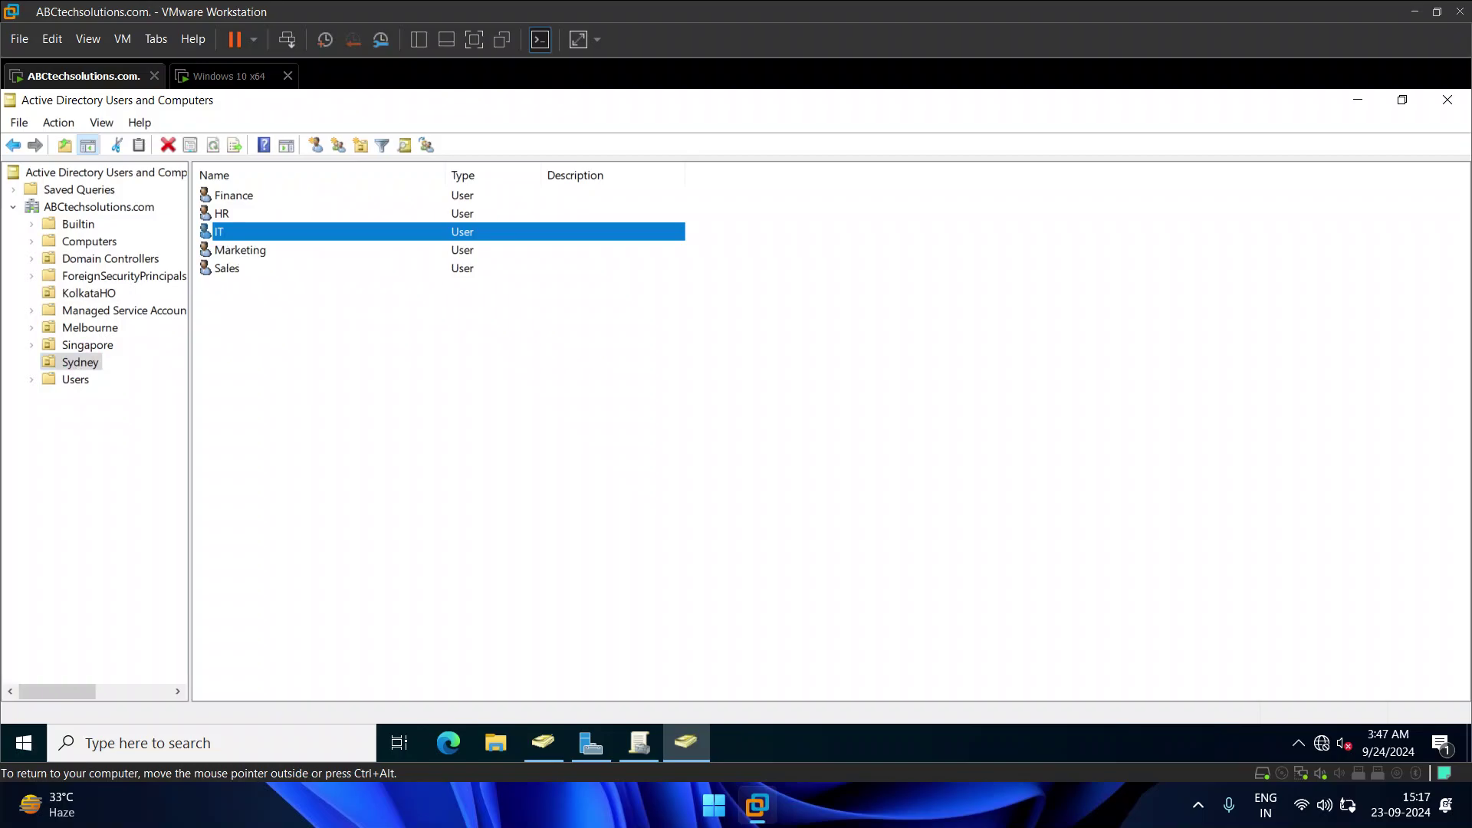
right_click(217, 230)
click(295, 326)
click(170, 306)
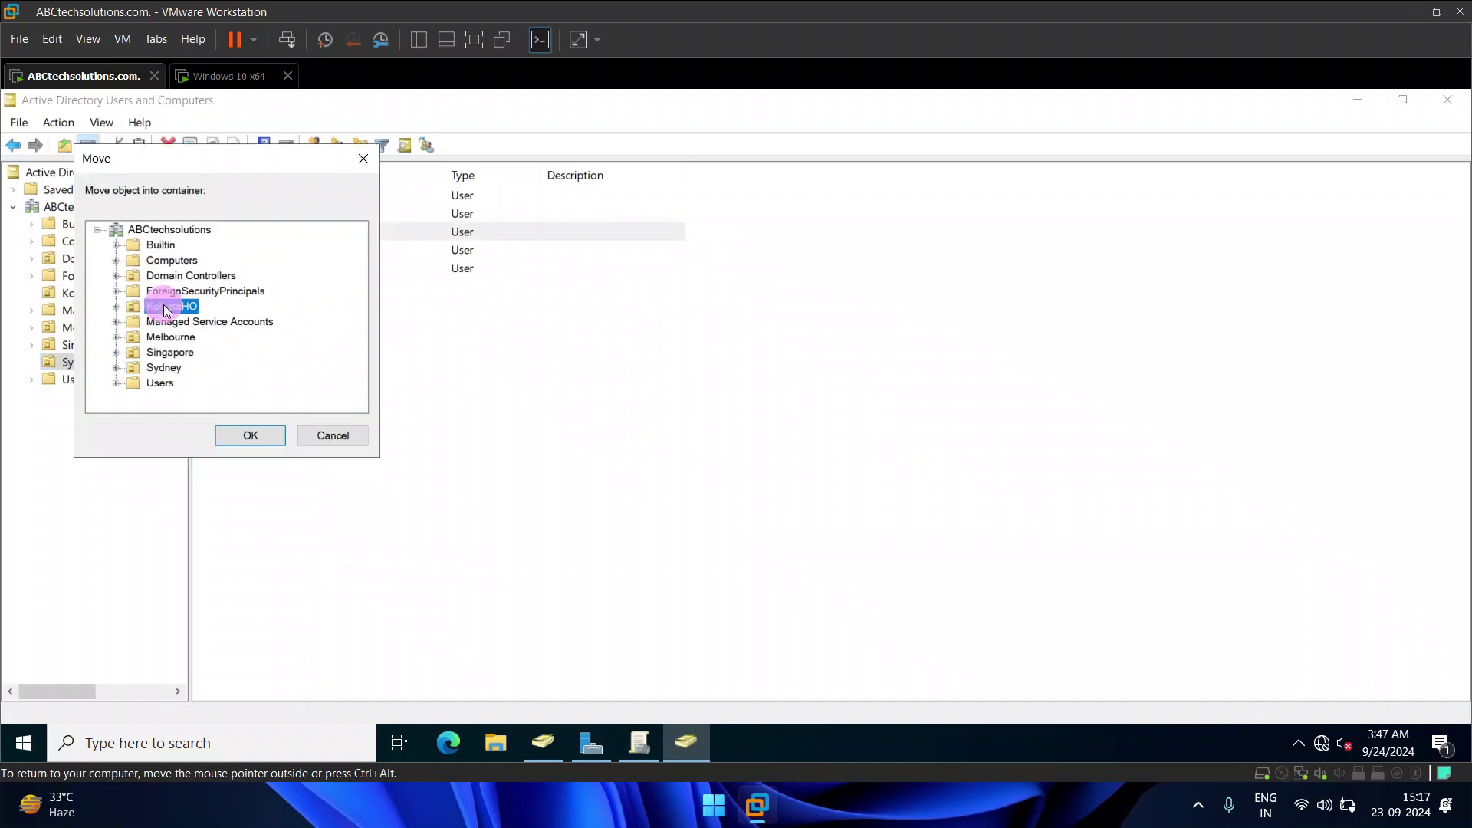
click(248, 435)
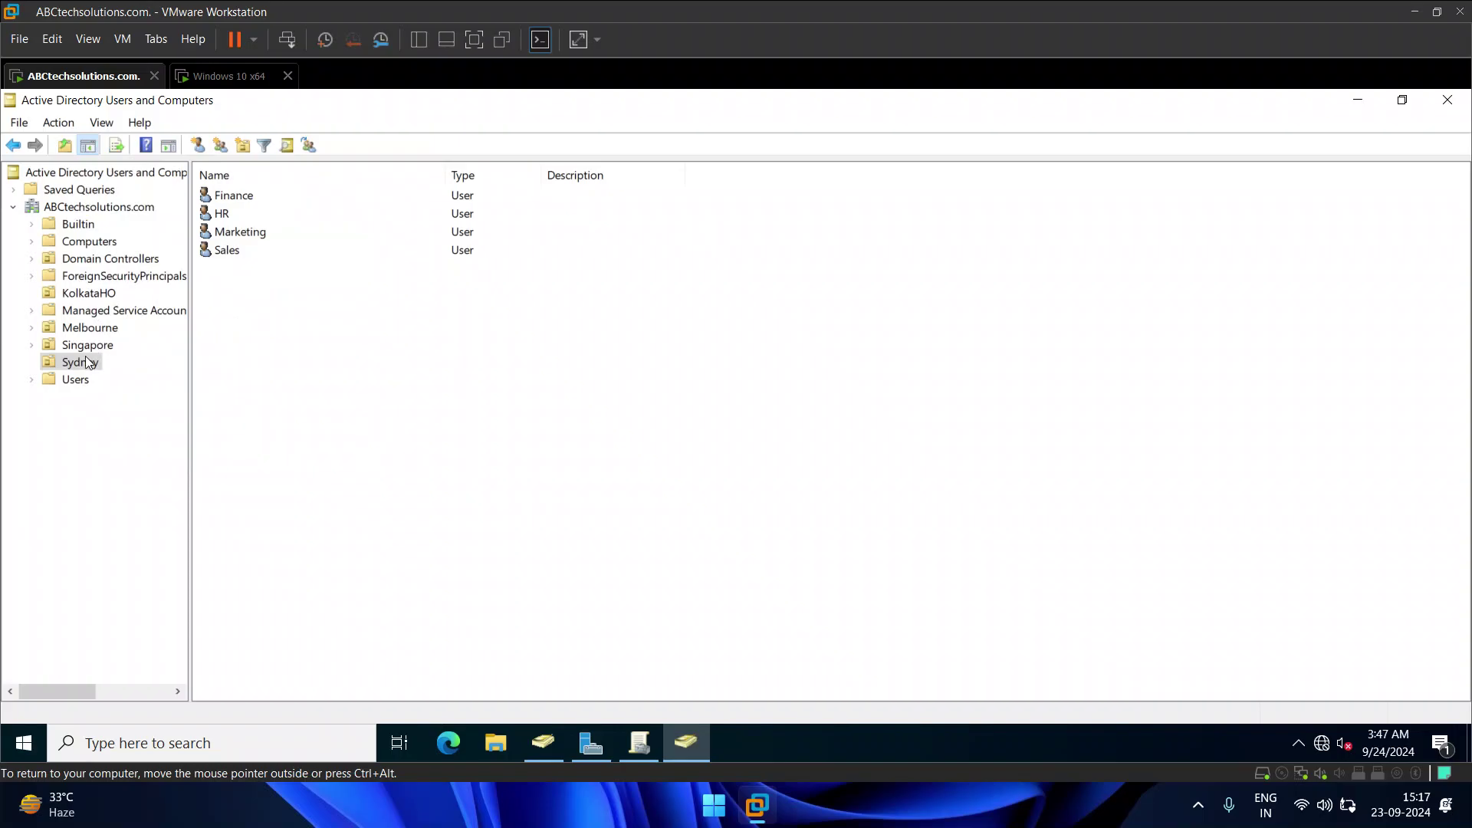
right_click(217, 217)
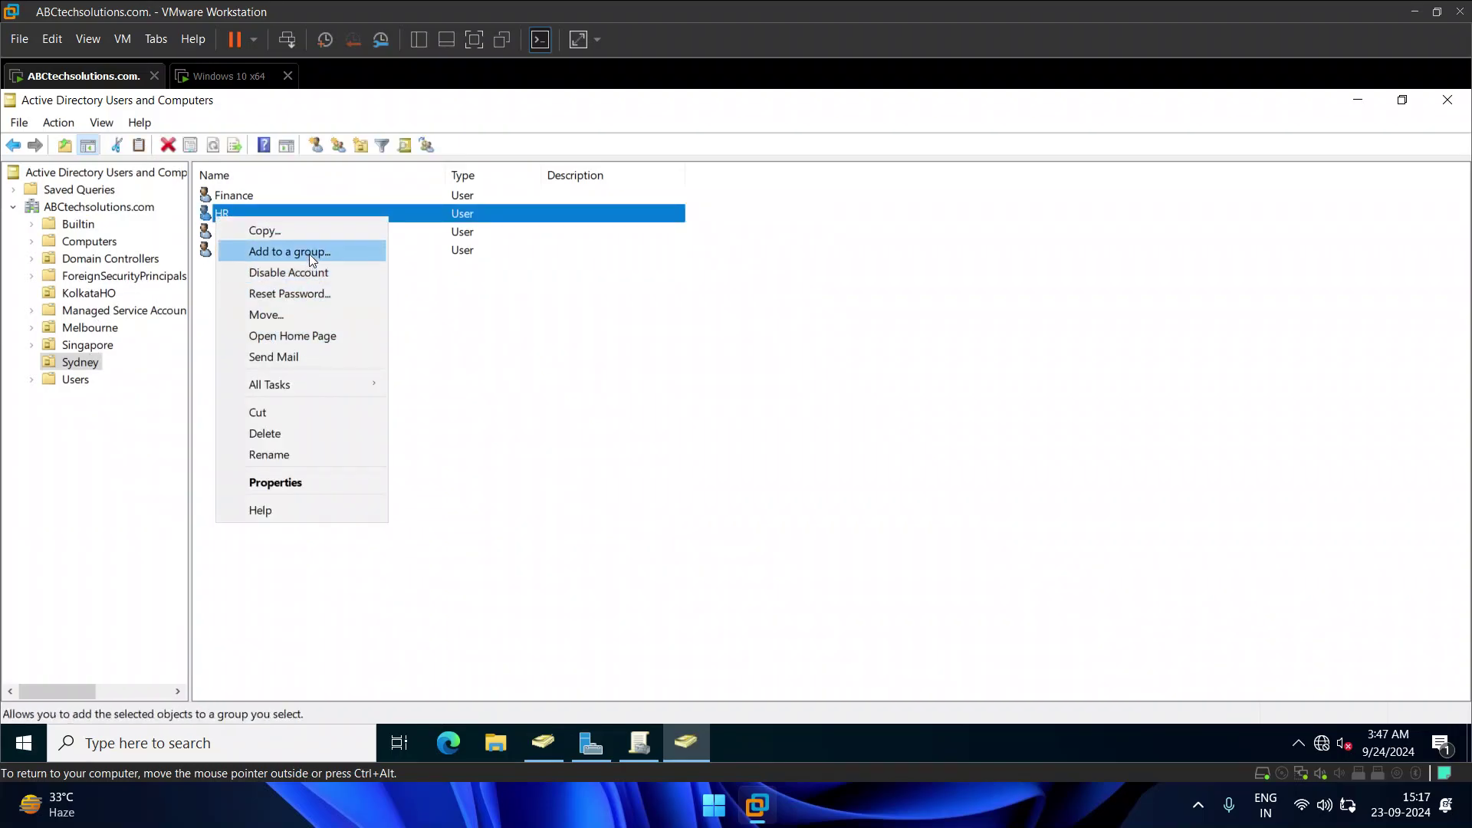
click(309, 315)
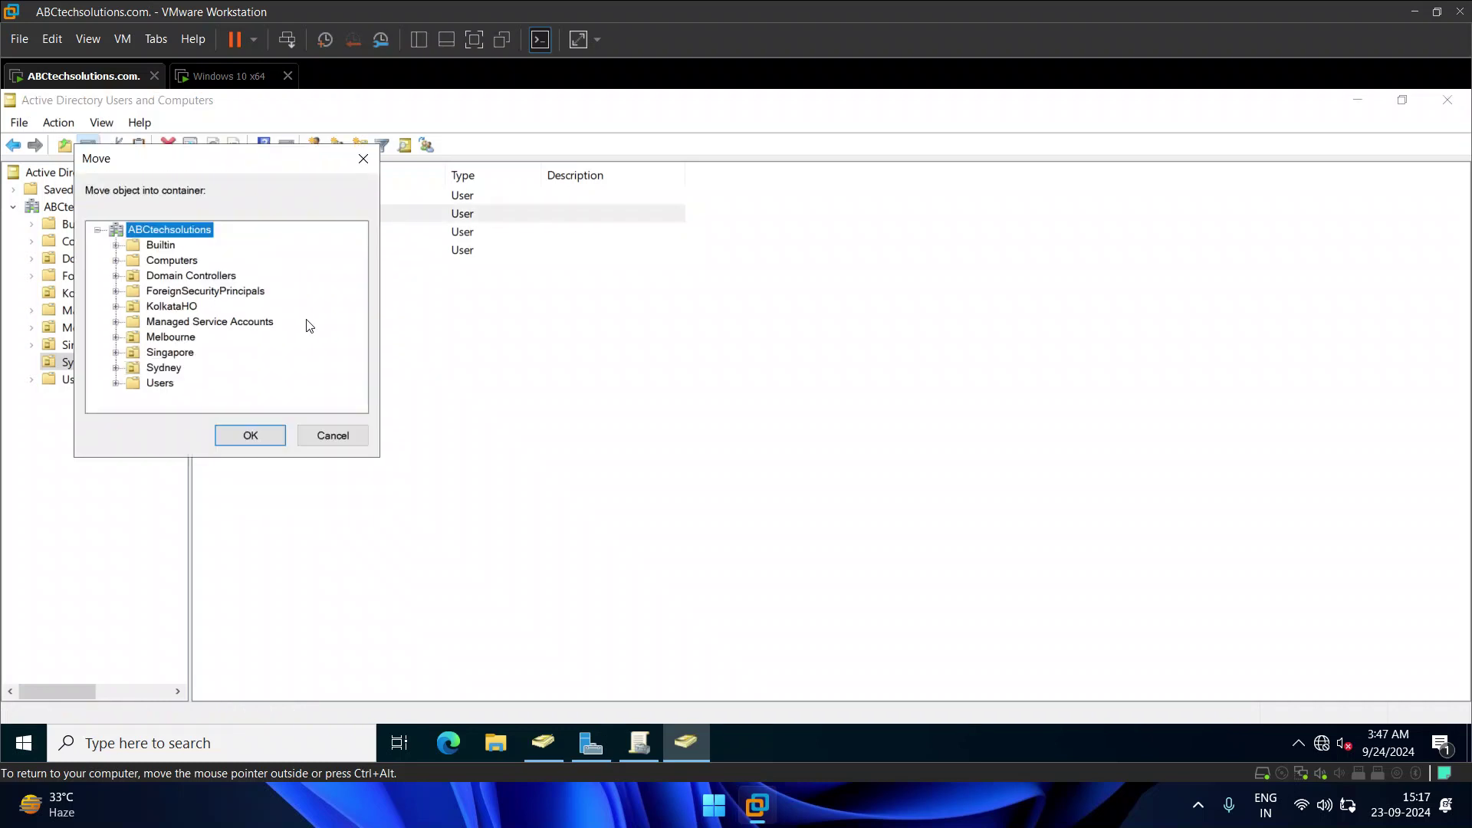
click(171, 306)
click(247, 432)
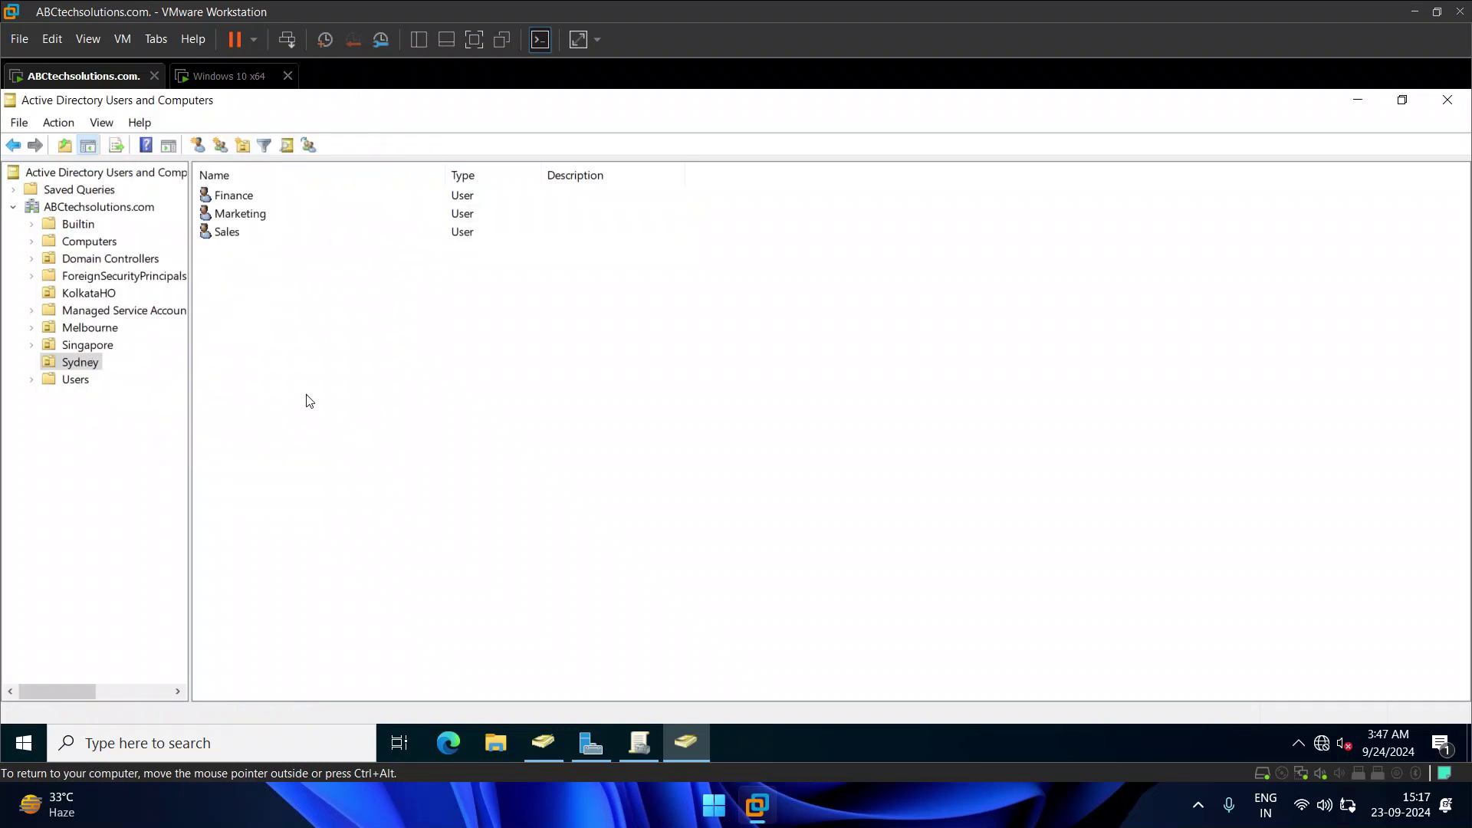
Step: Review KolkataHO's contents: DESKTOP-4NKQIHM, IT and HR
click(85, 296)
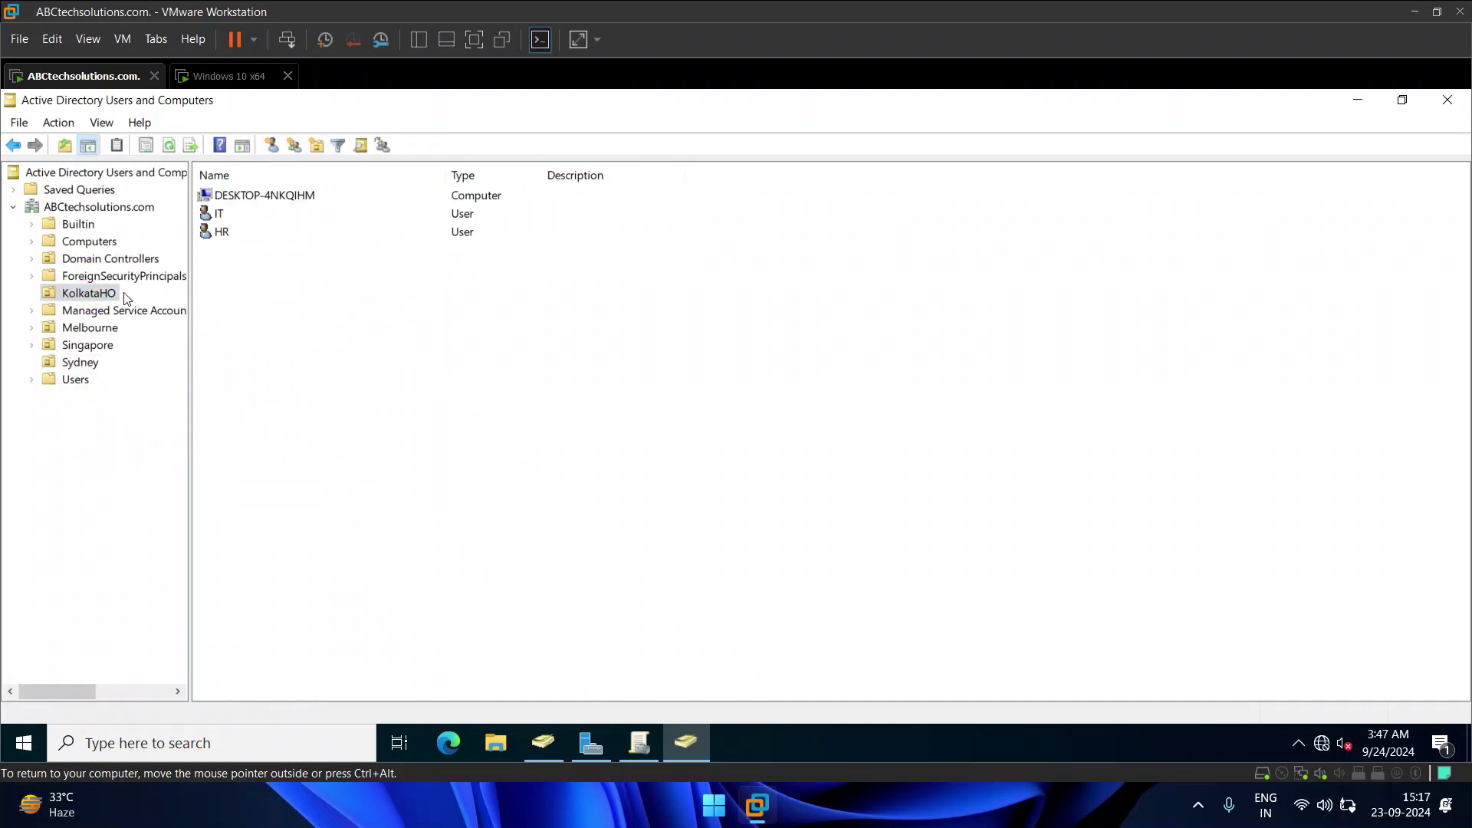
click(234, 200)
click(221, 215)
click(225, 233)
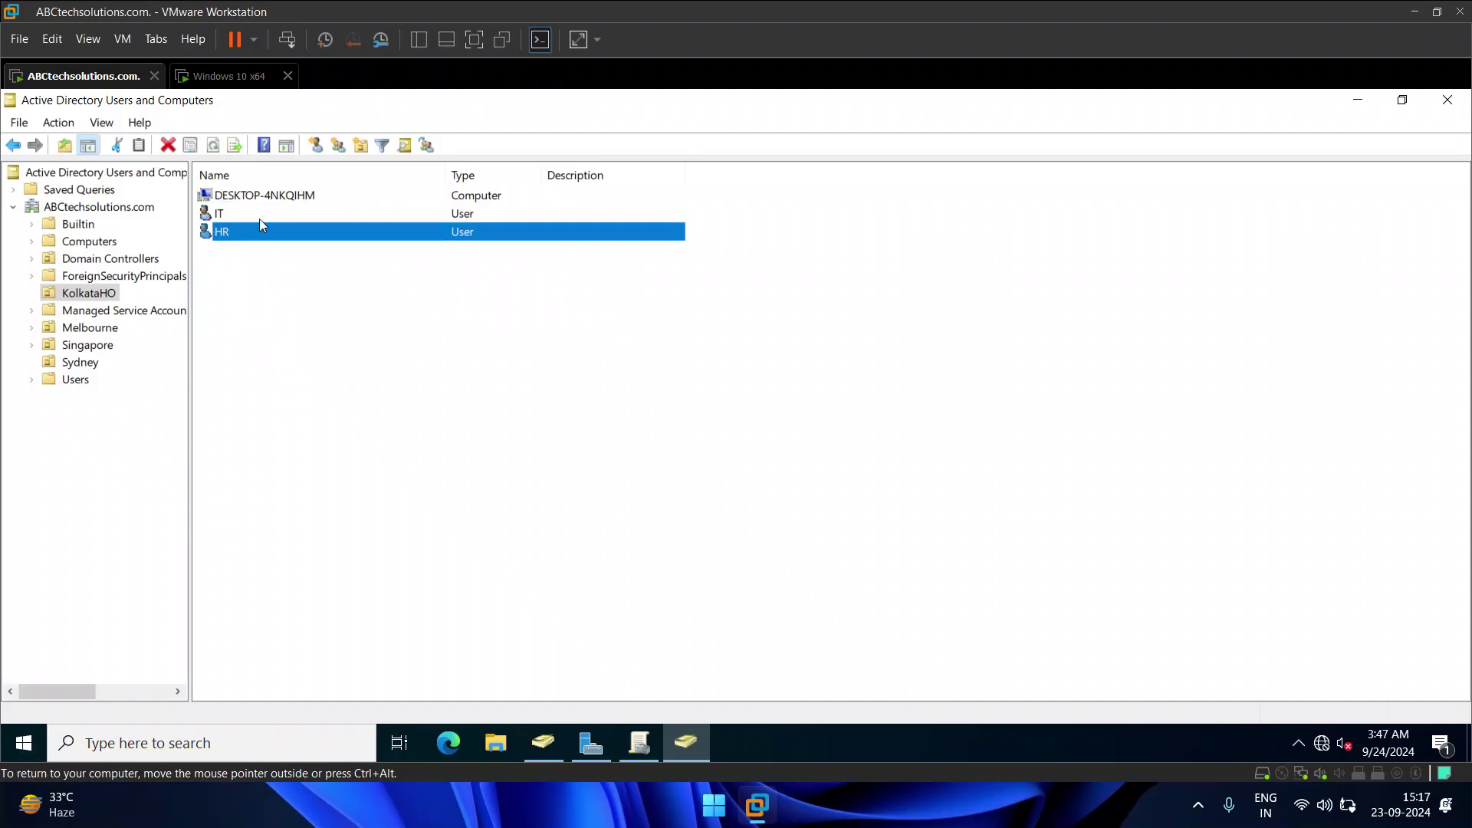
click(246, 201)
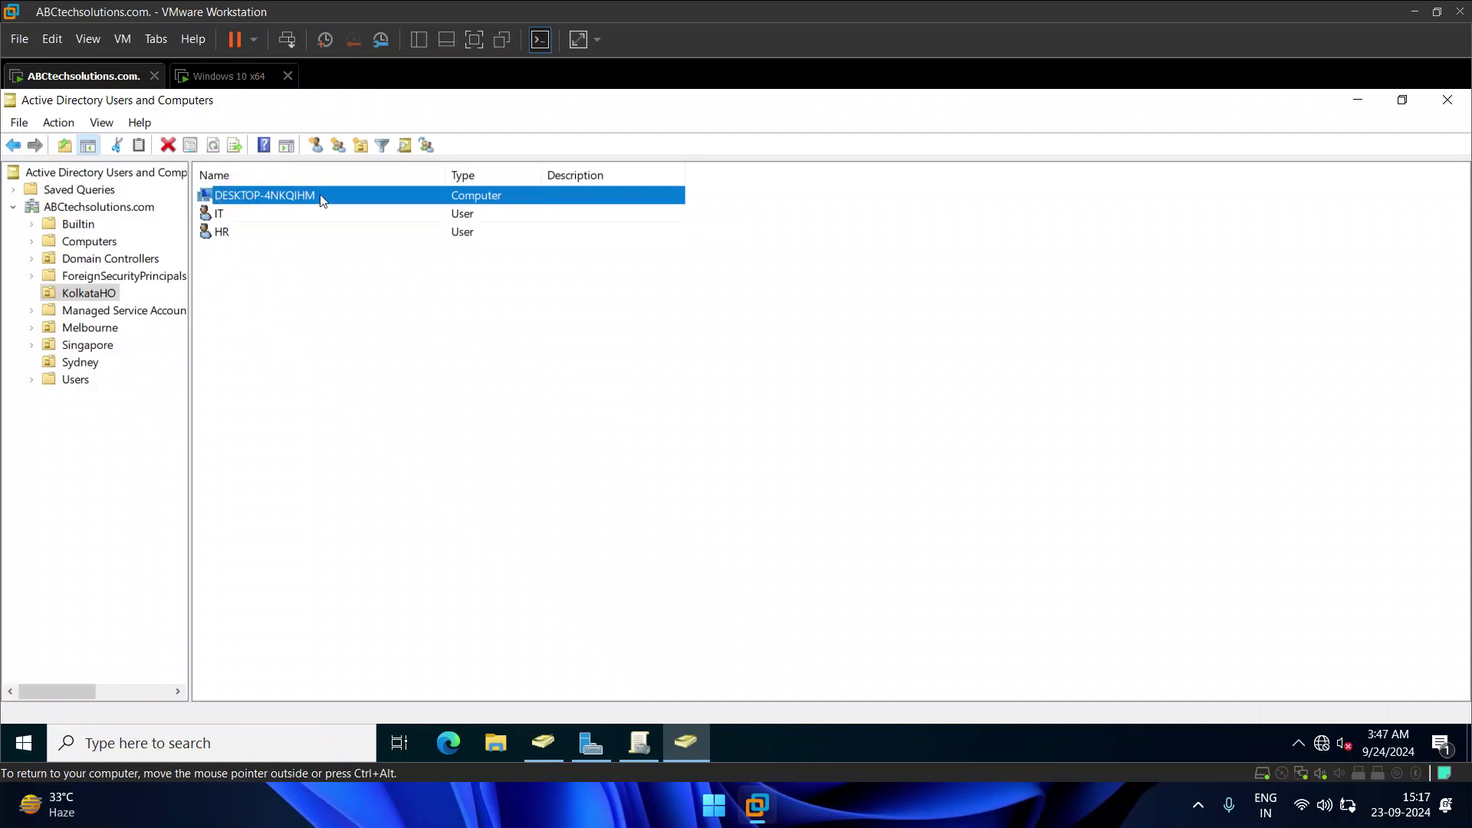
click(219, 214)
click(225, 232)
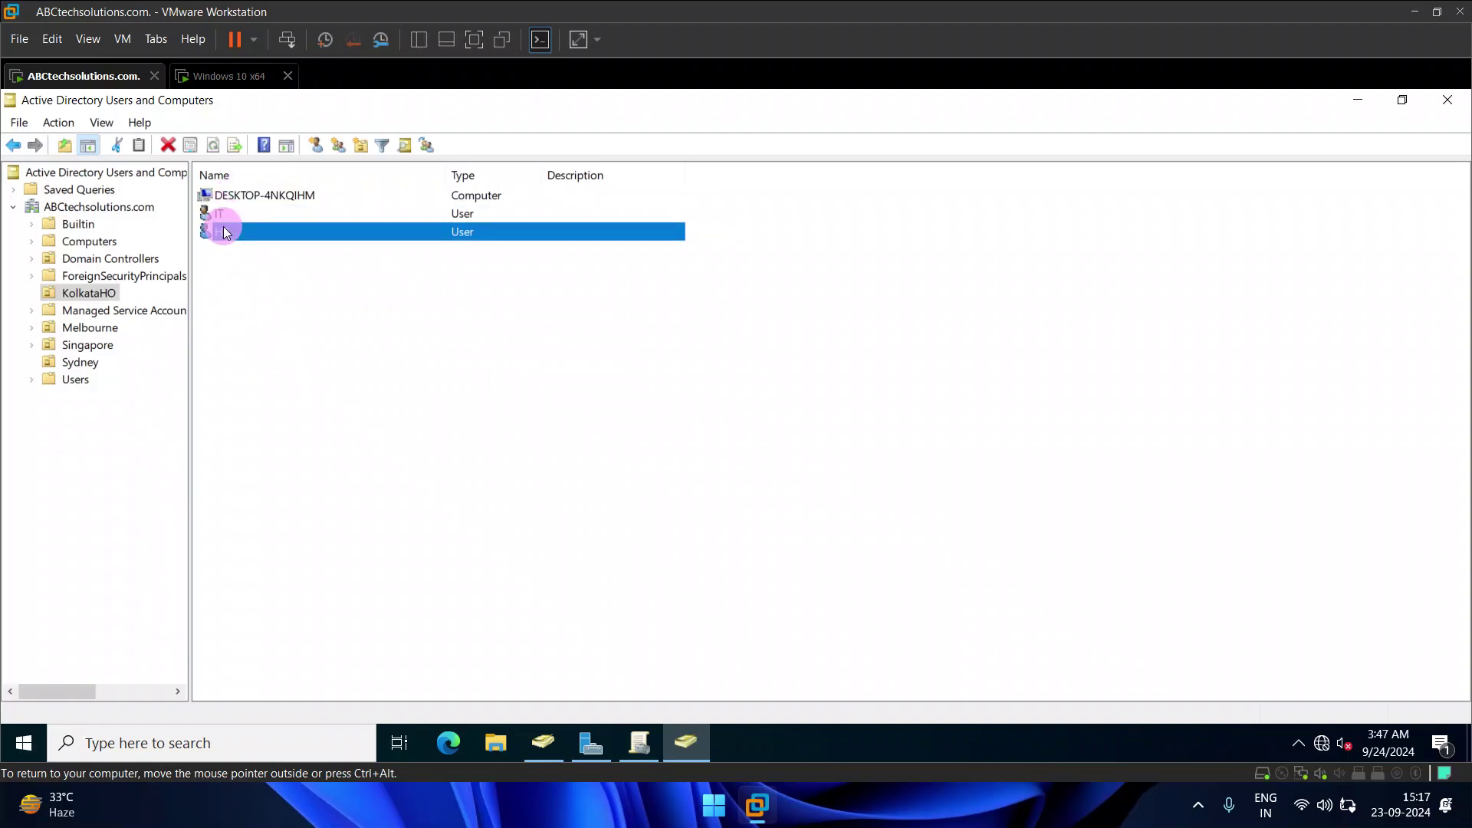
click(224, 214)
click(246, 231)
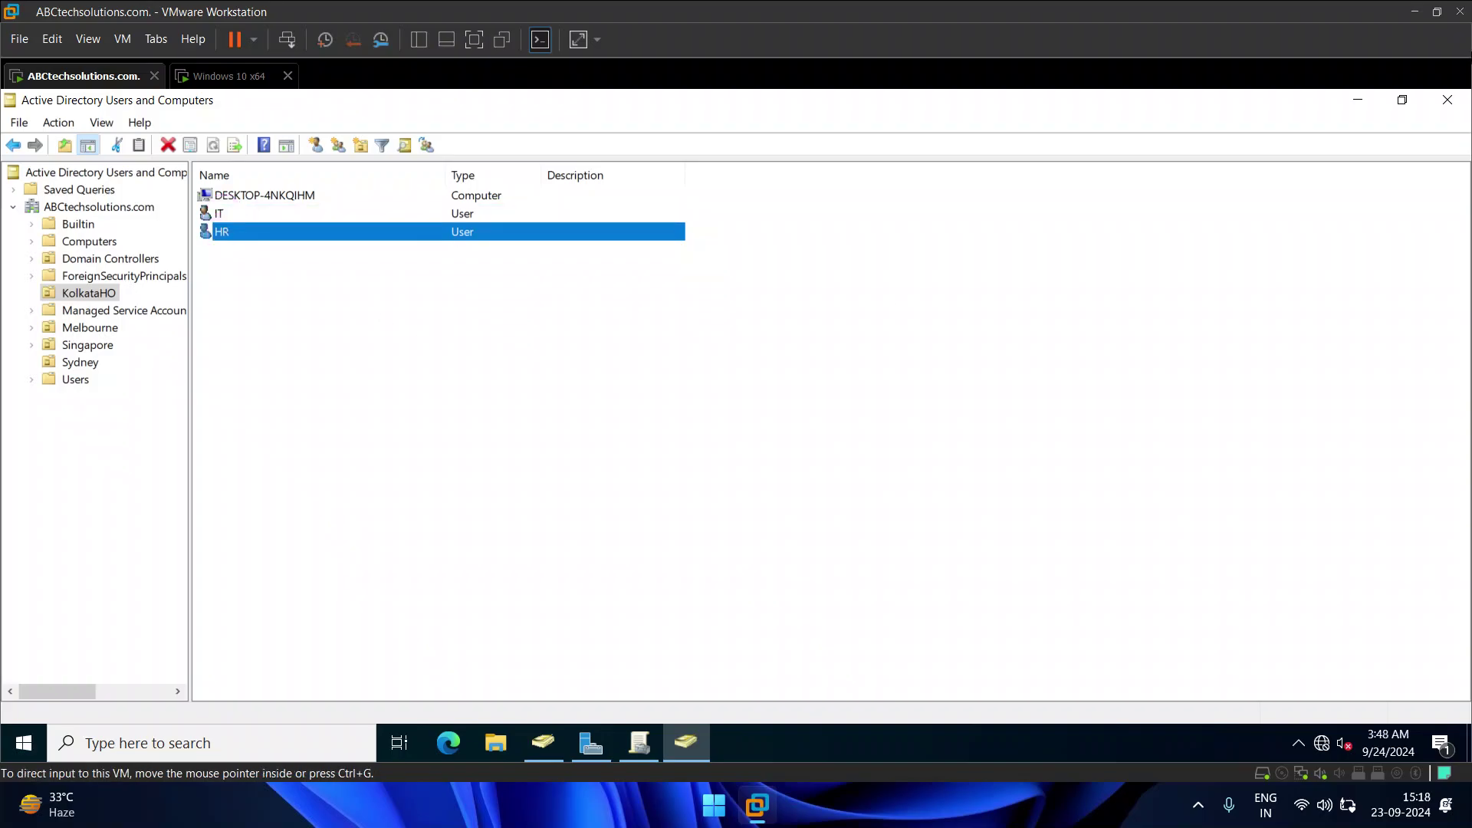
Step: Minimize ADUC, relaunch Server Manager from Start, and open Group Policy Management from Tools
click(1357, 100)
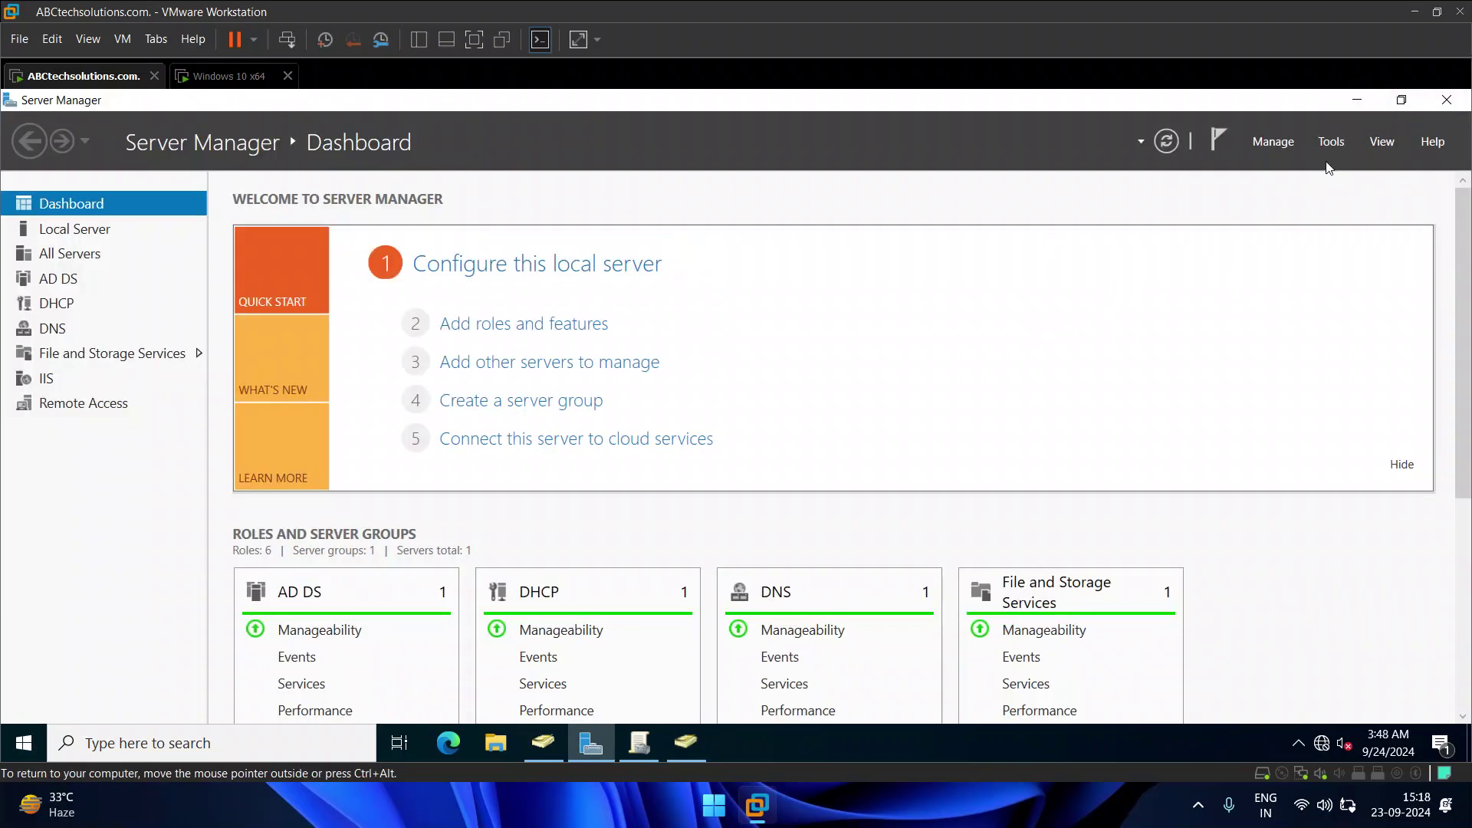
click(1446, 100)
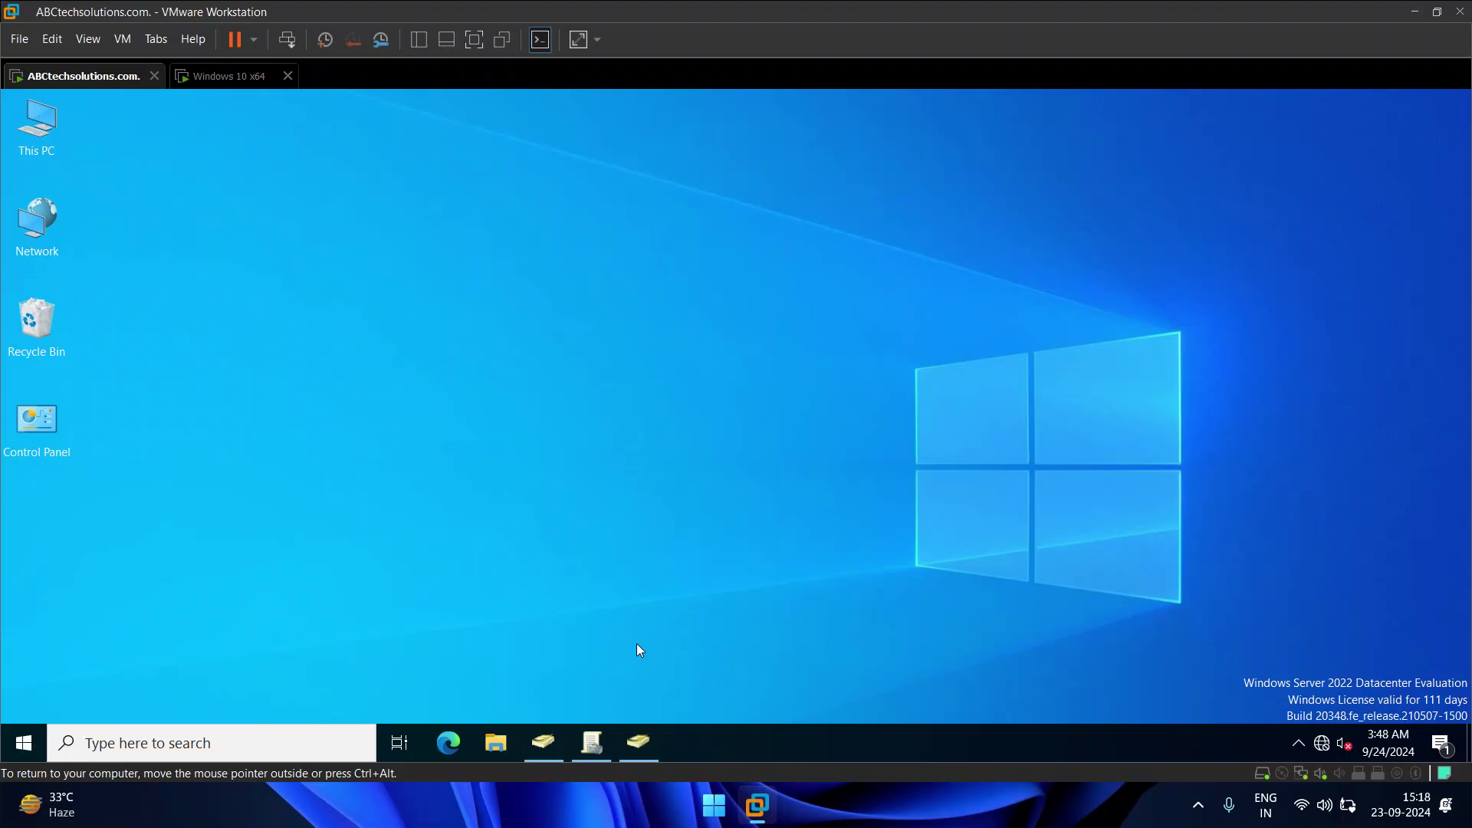
click(23, 742)
click(115, 322)
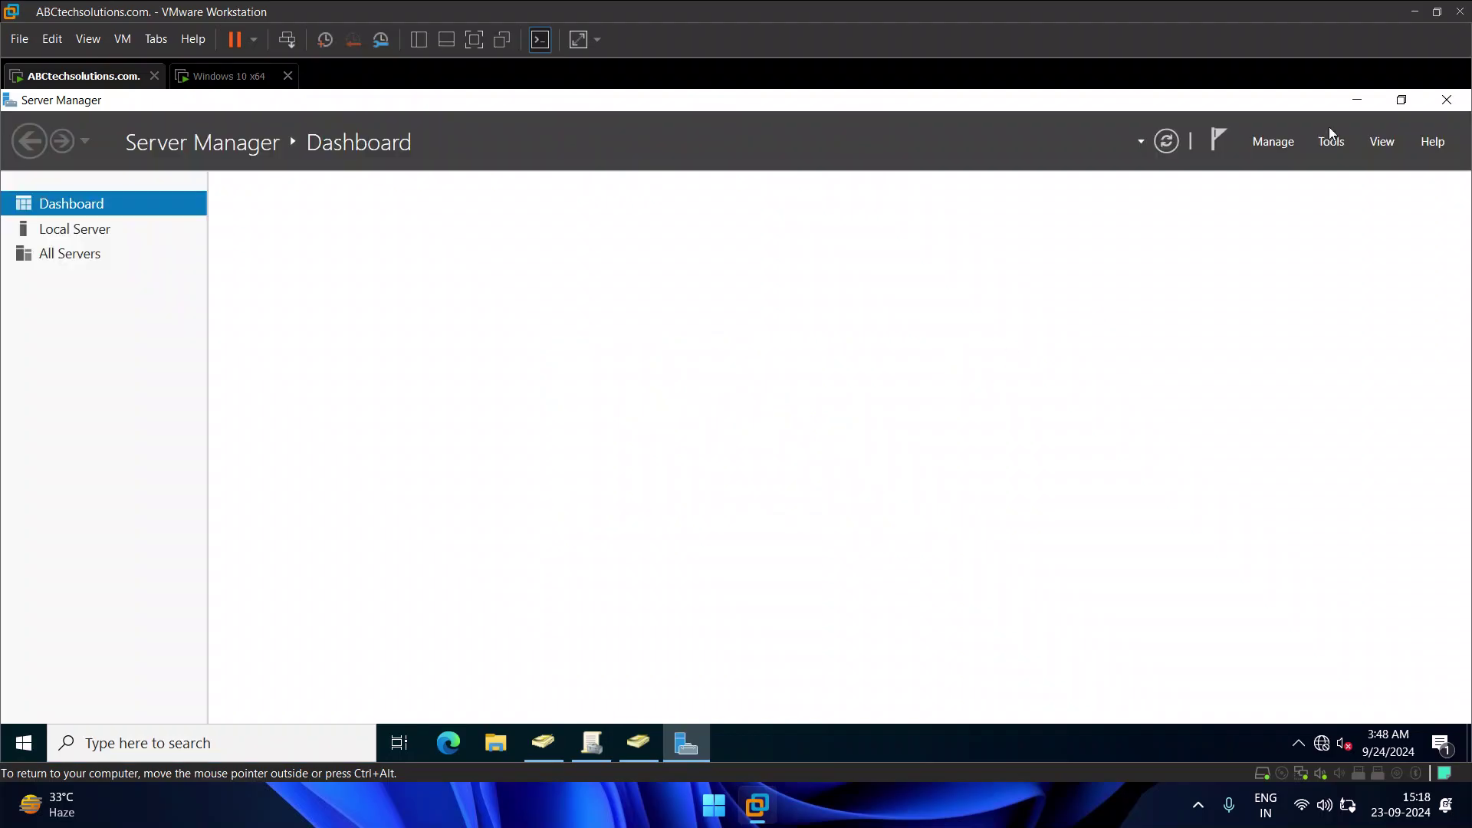
click(1334, 142)
click(1249, 460)
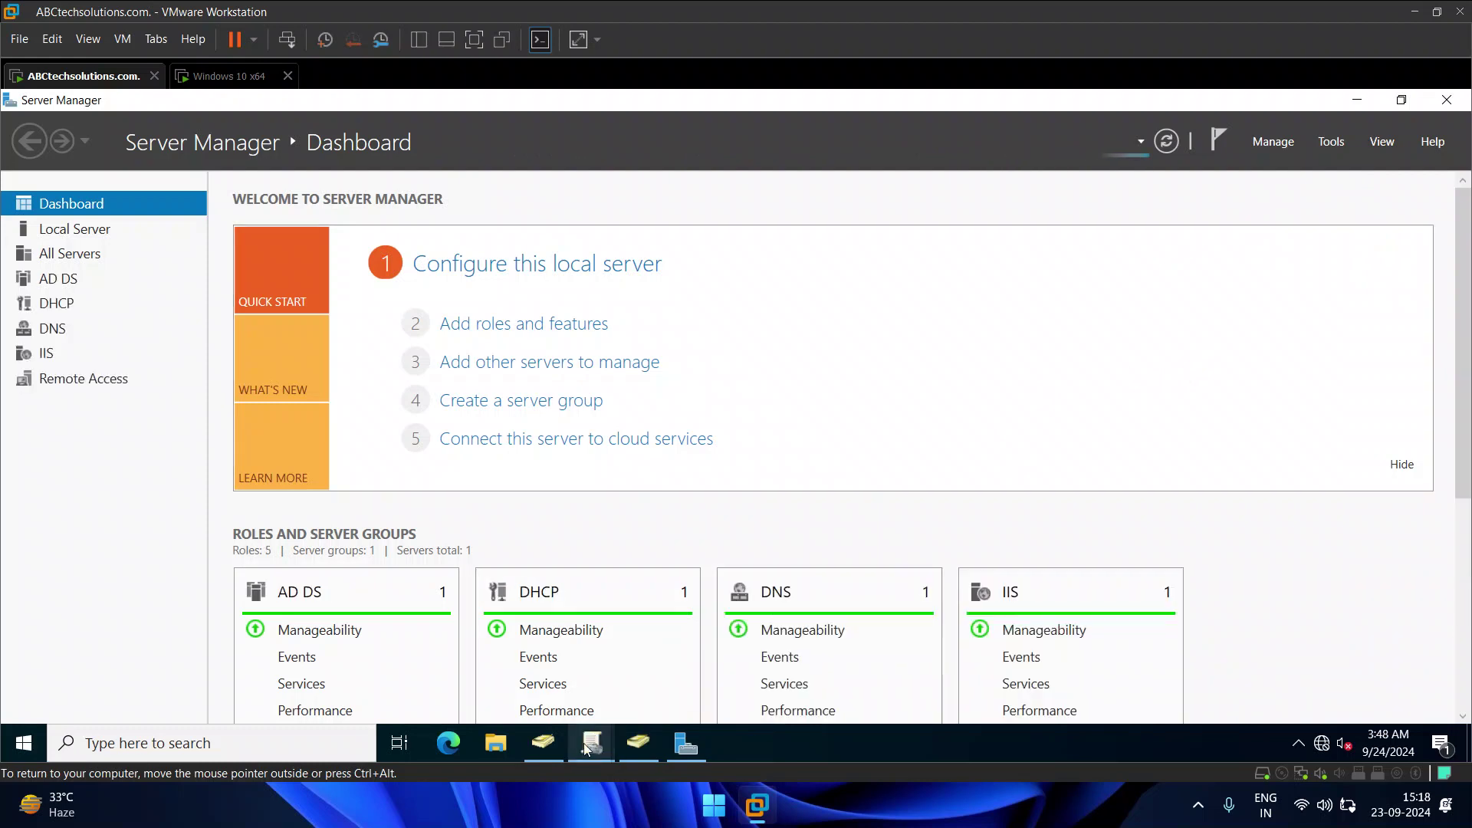
Step: In Group Policy Management, expand Domain Controllers and the Group Policy Objects container
mouse_move(577, 747)
click(661, 661)
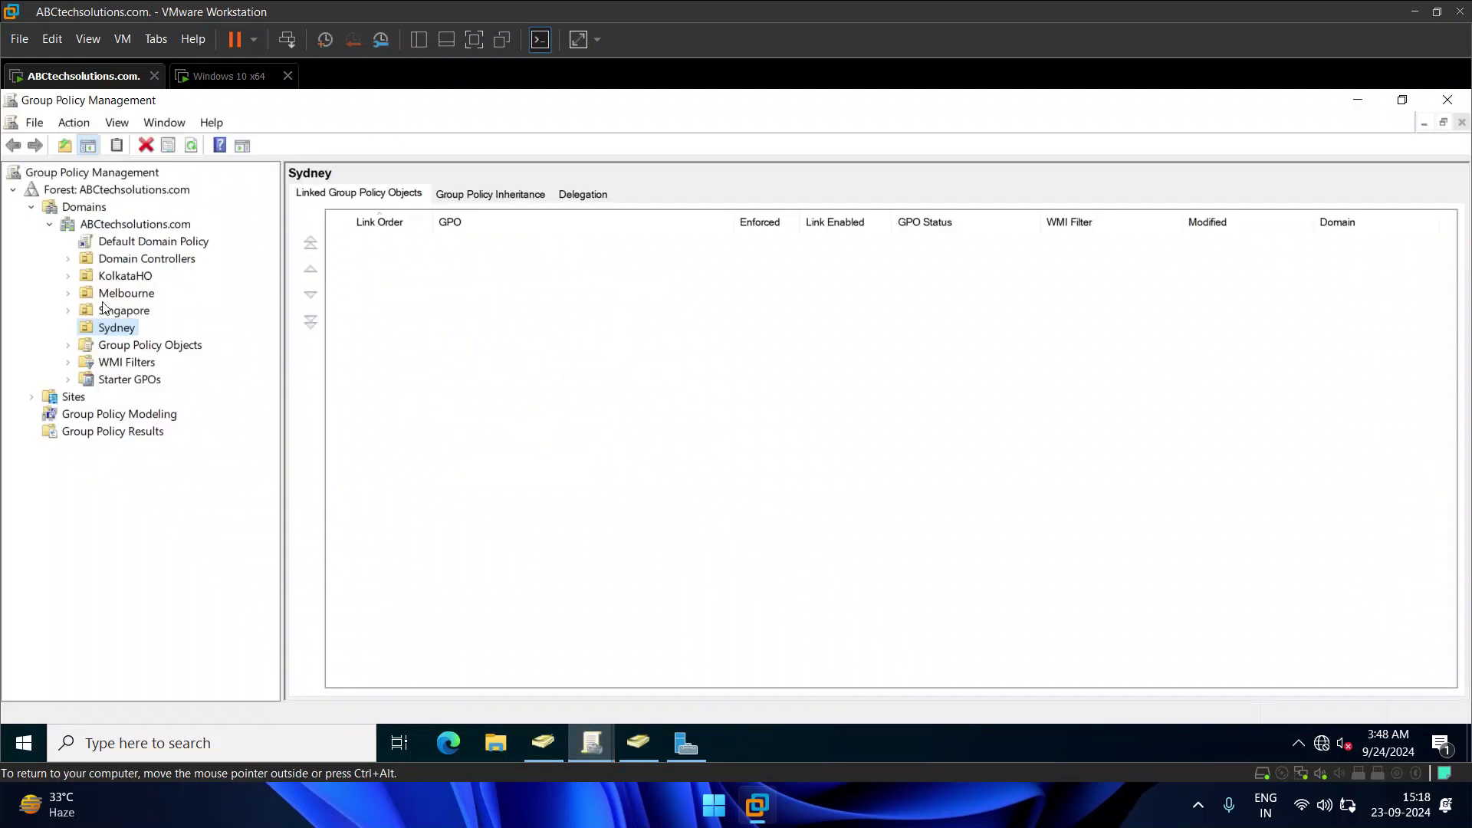
click(108, 279)
key(Down)
key(Down)
key(Down)
key(Down)
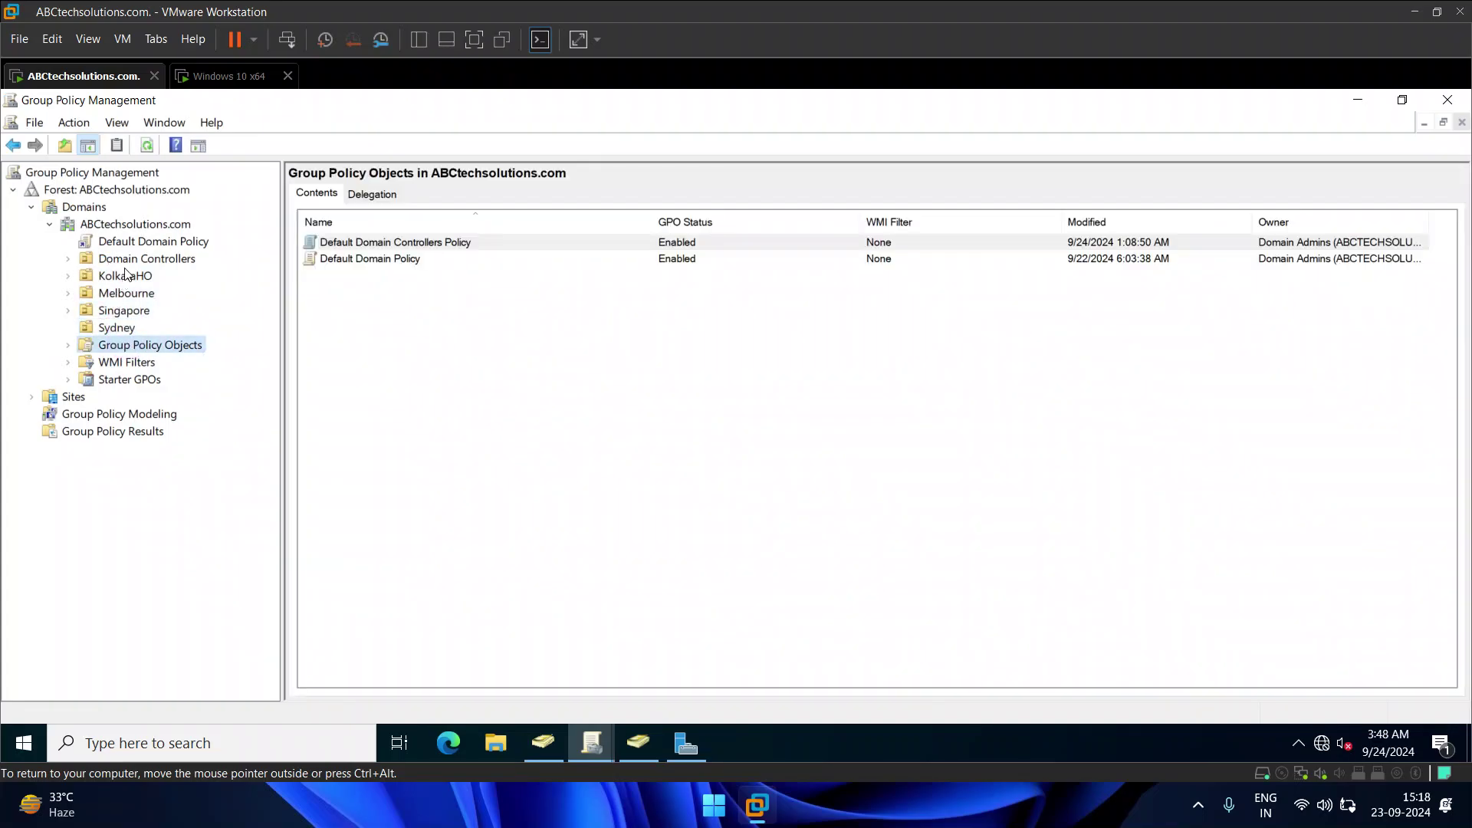
click(101, 261)
click(69, 259)
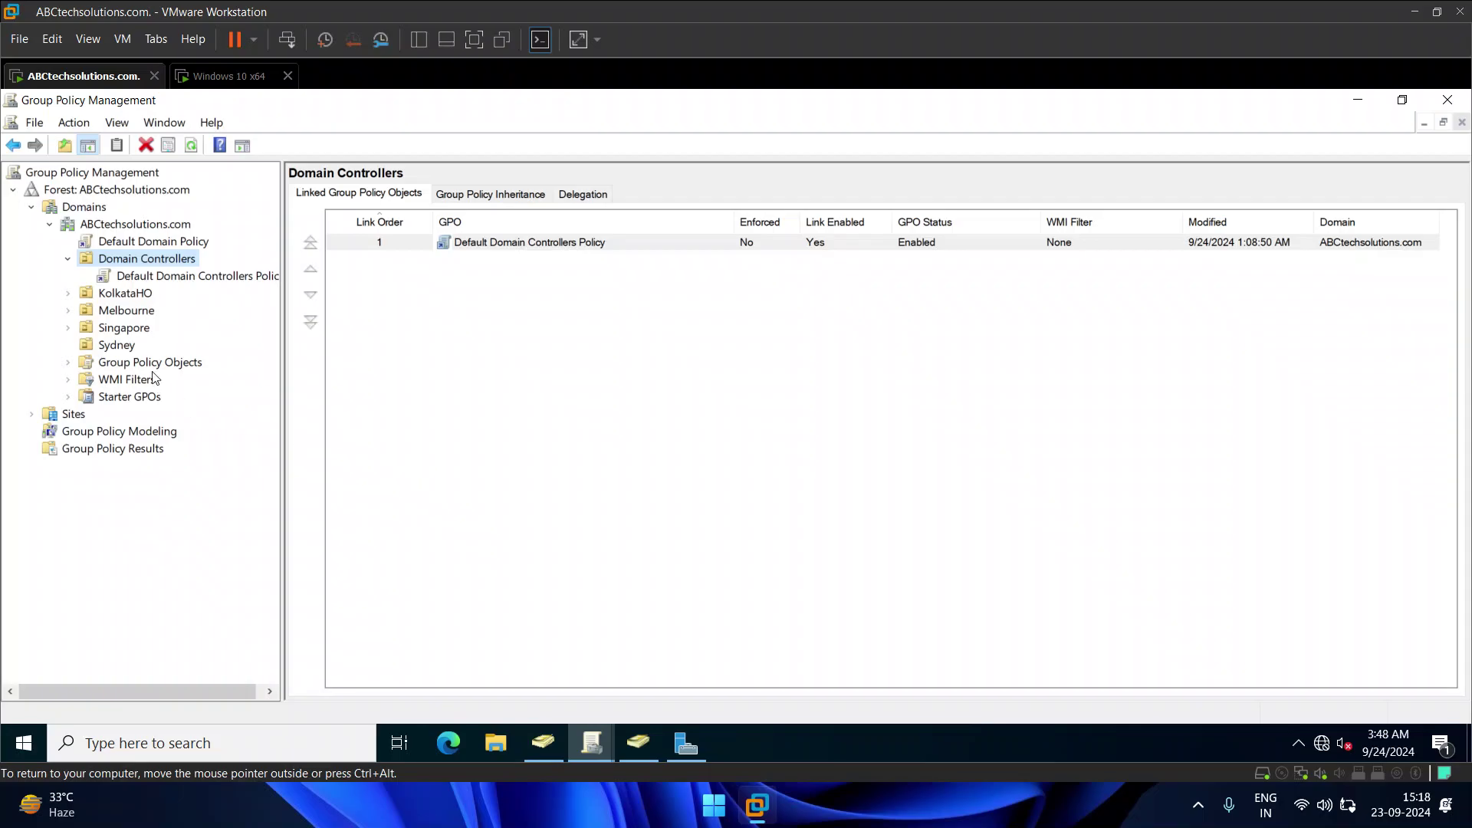
click(68, 362)
click(146, 362)
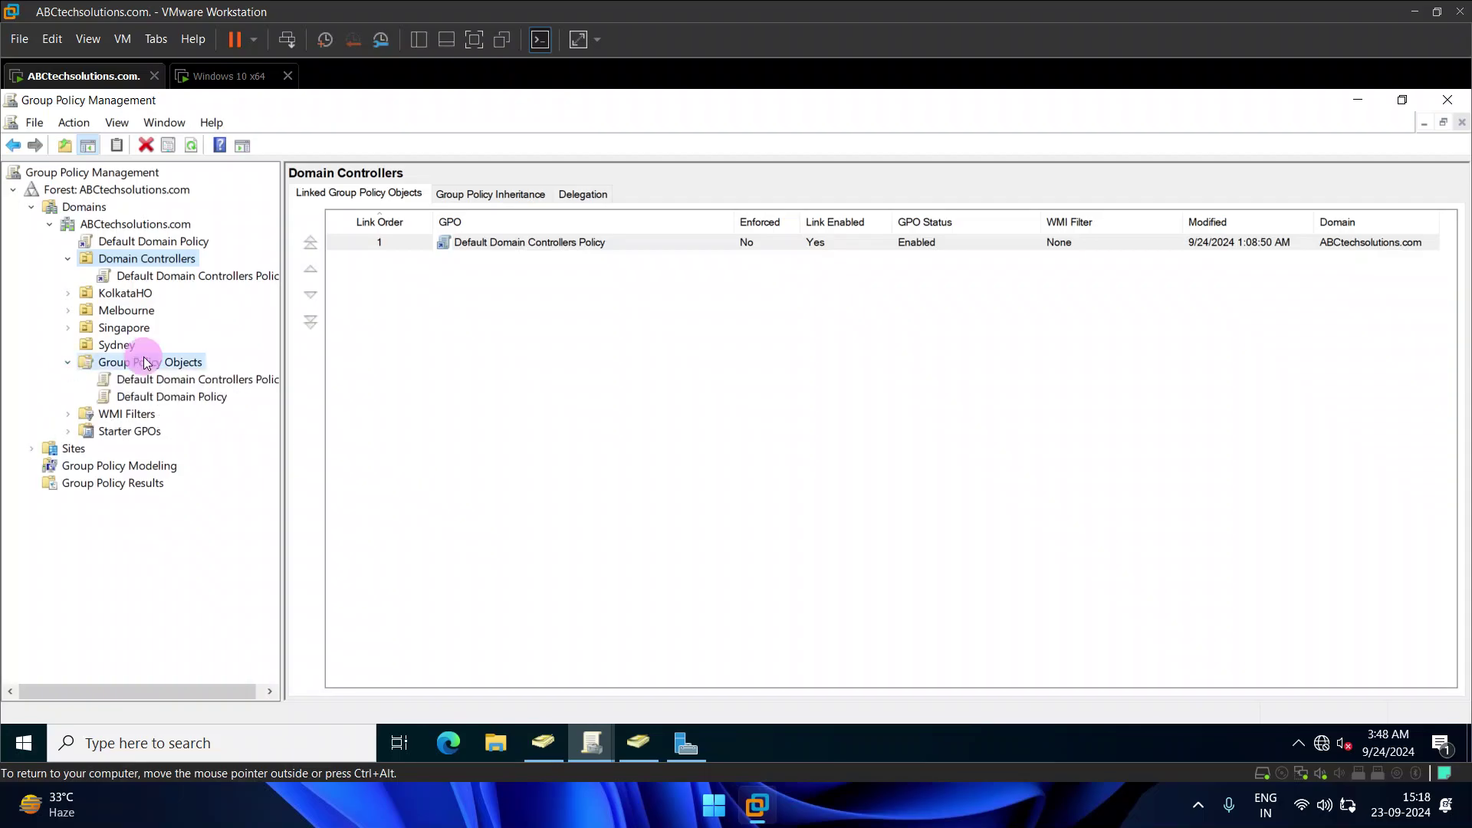
Step: Create a default-named test GPO under Group Policy Objects, then delete it
right_click(157, 363)
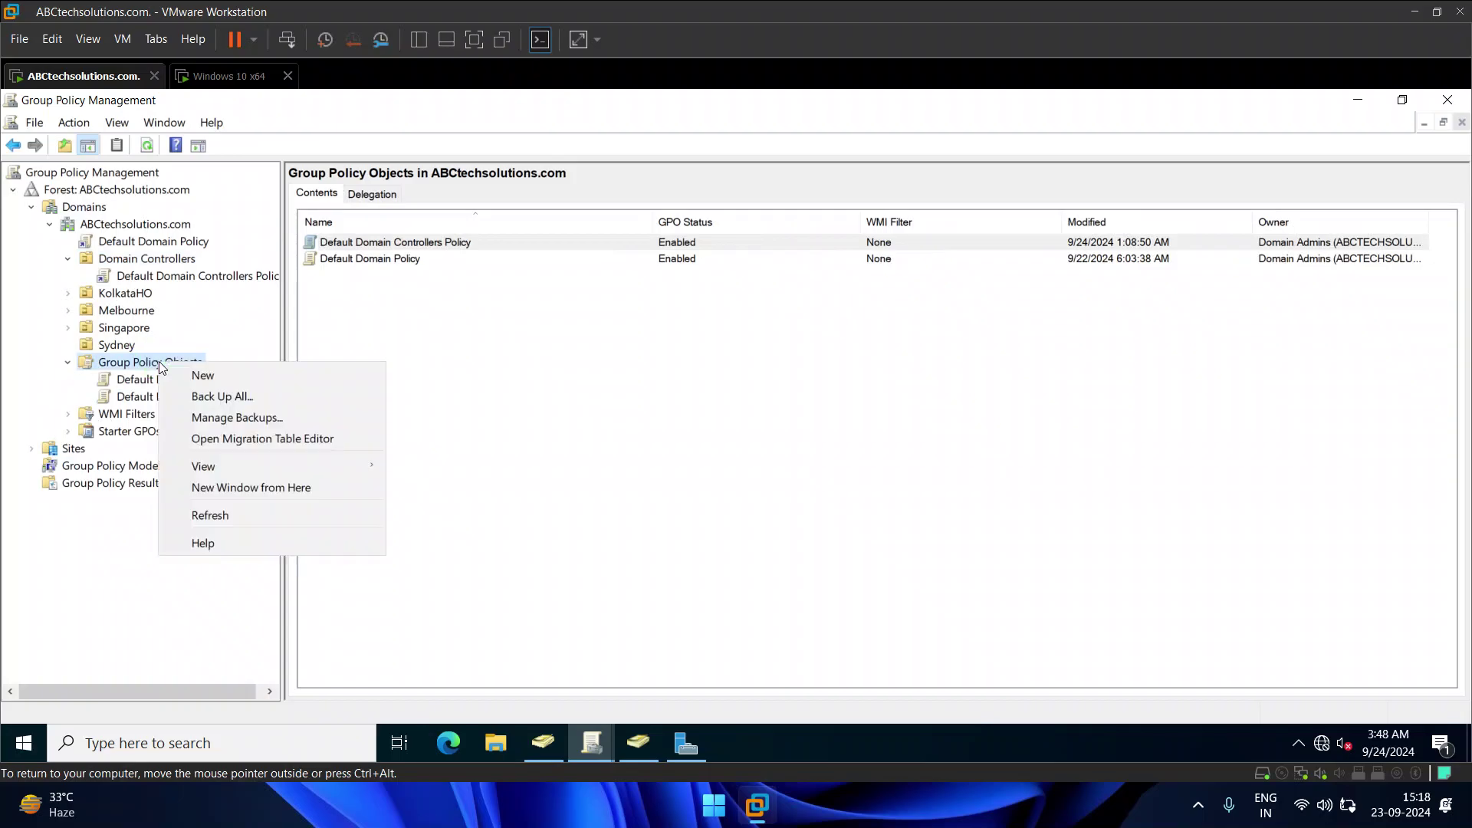
click(230, 376)
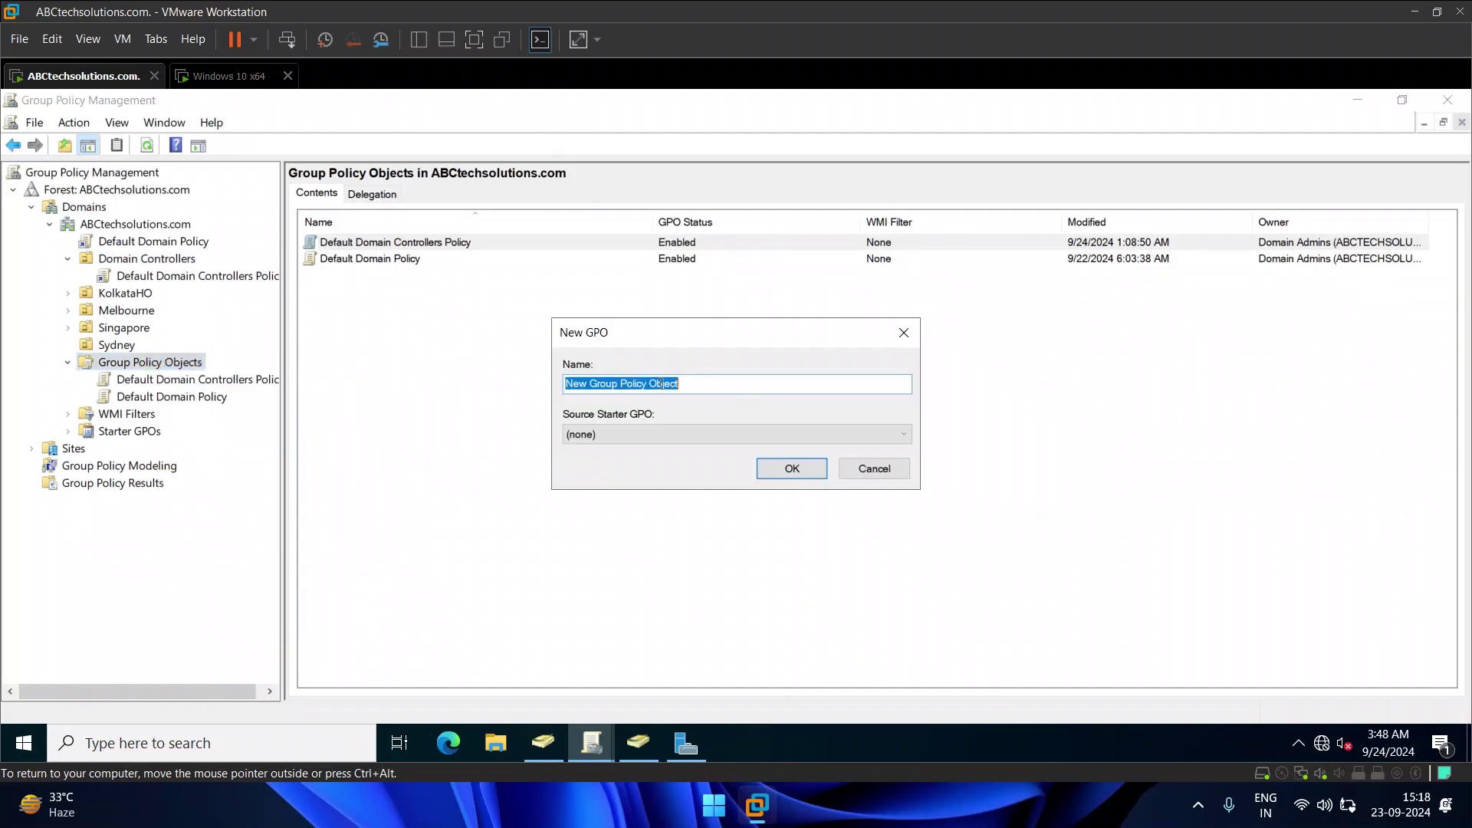
click(797, 469)
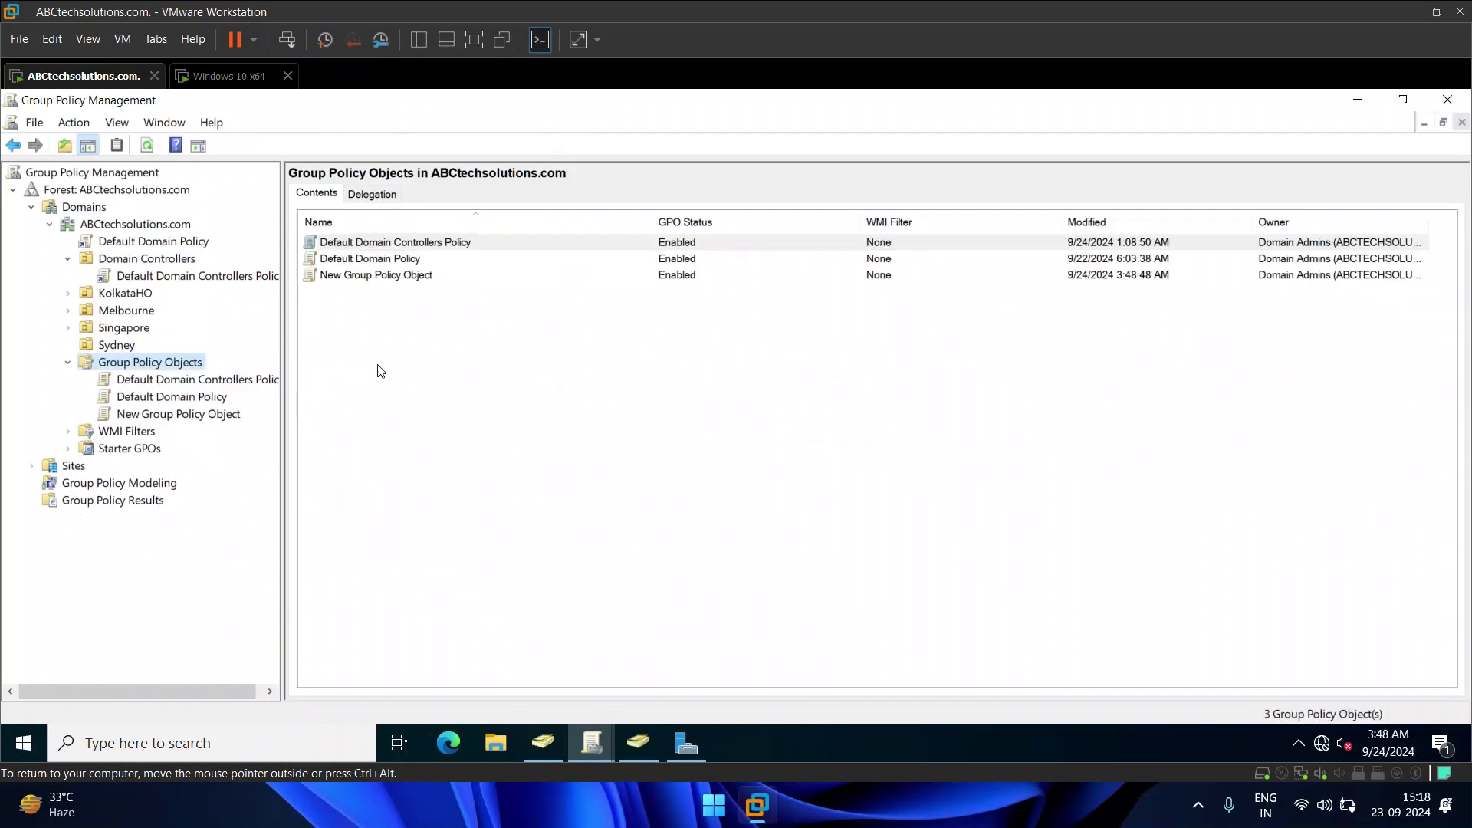
click(155, 414)
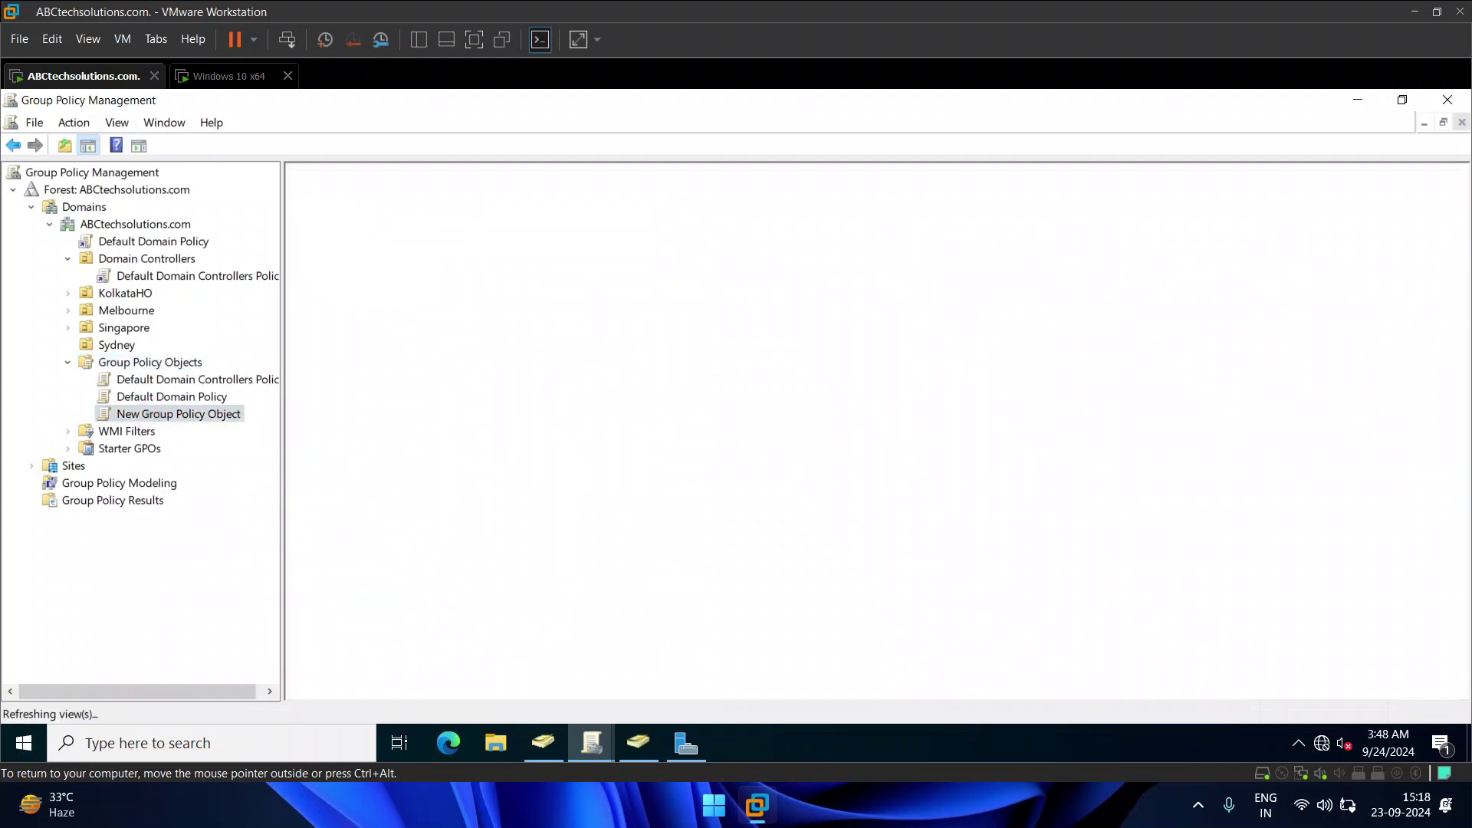
right_click(155, 418)
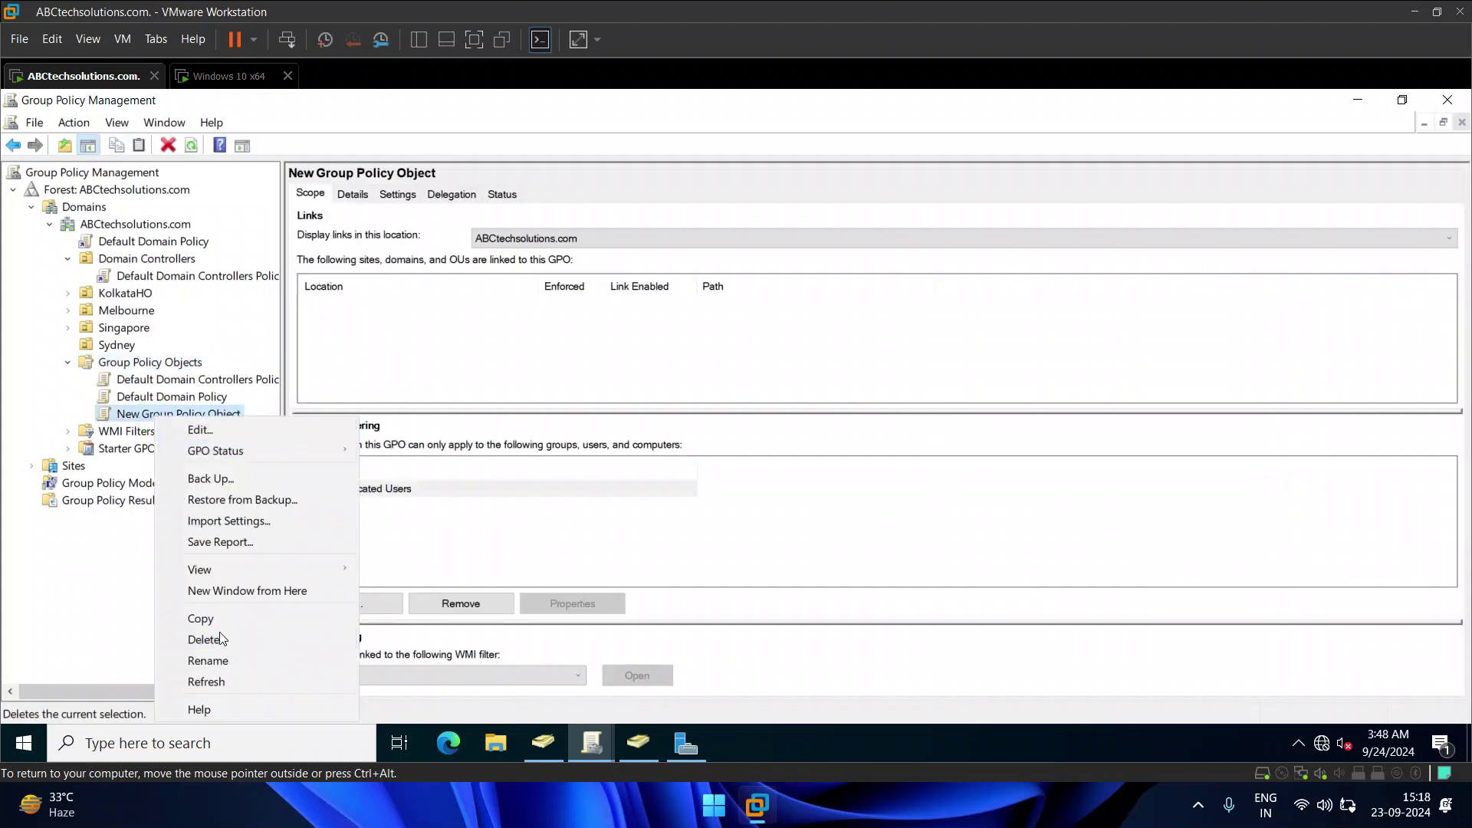
click(195, 640)
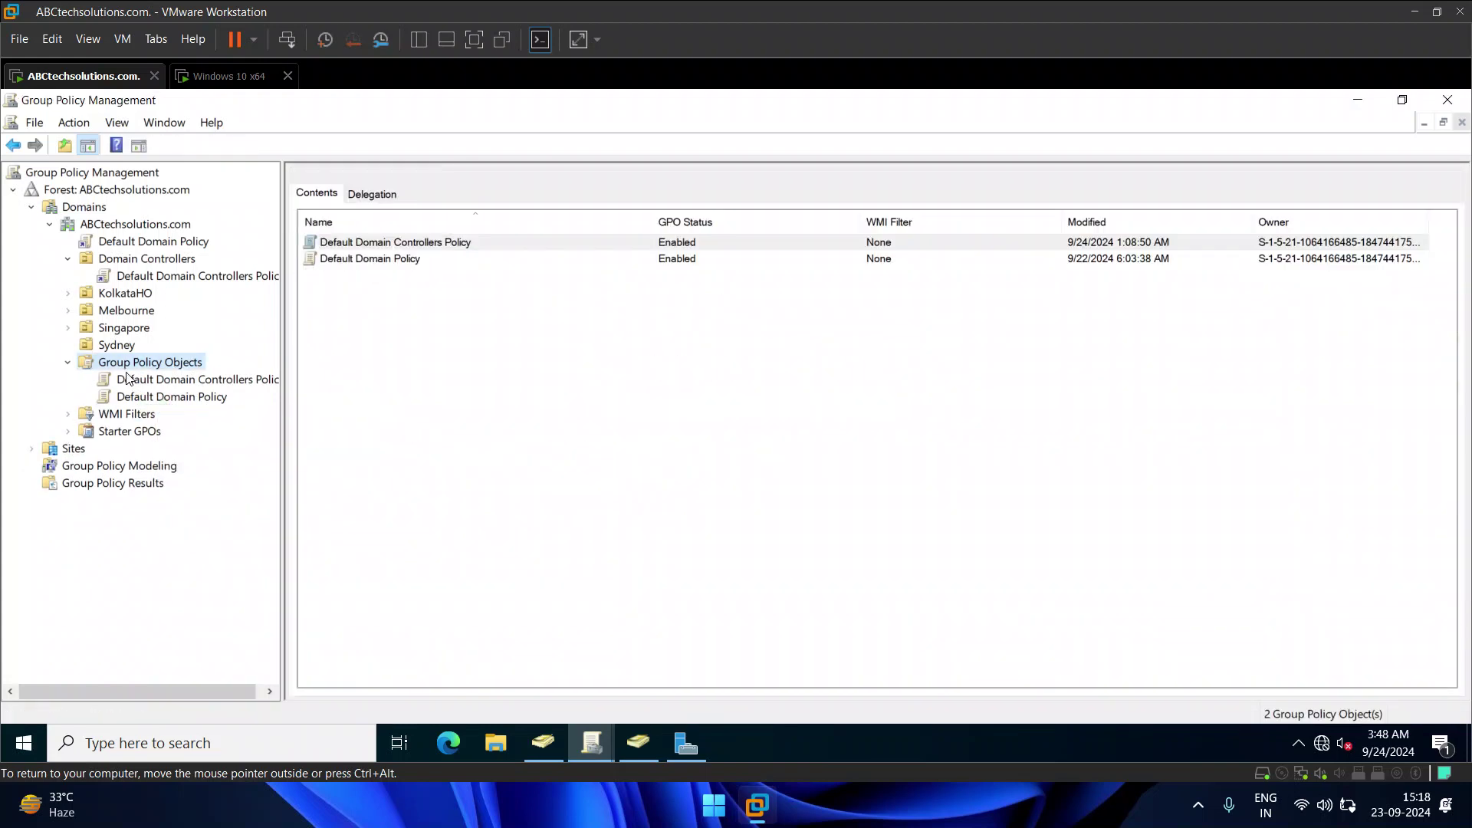
Step: Create a new GPO named 'Software Deploy' and select it to view its details
right_click(140, 366)
click(193, 379)
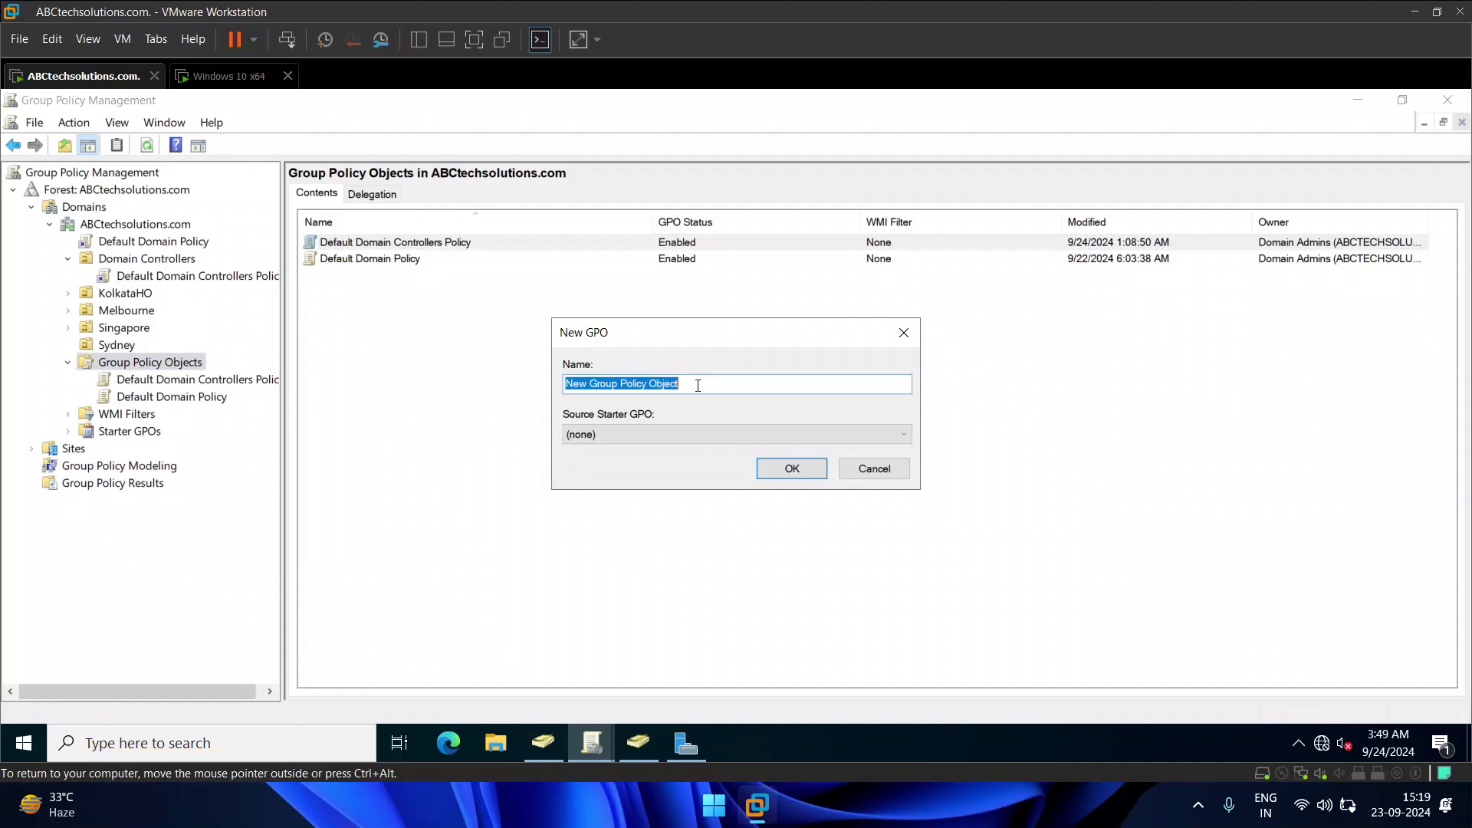
text(Software Deploy and Wall)
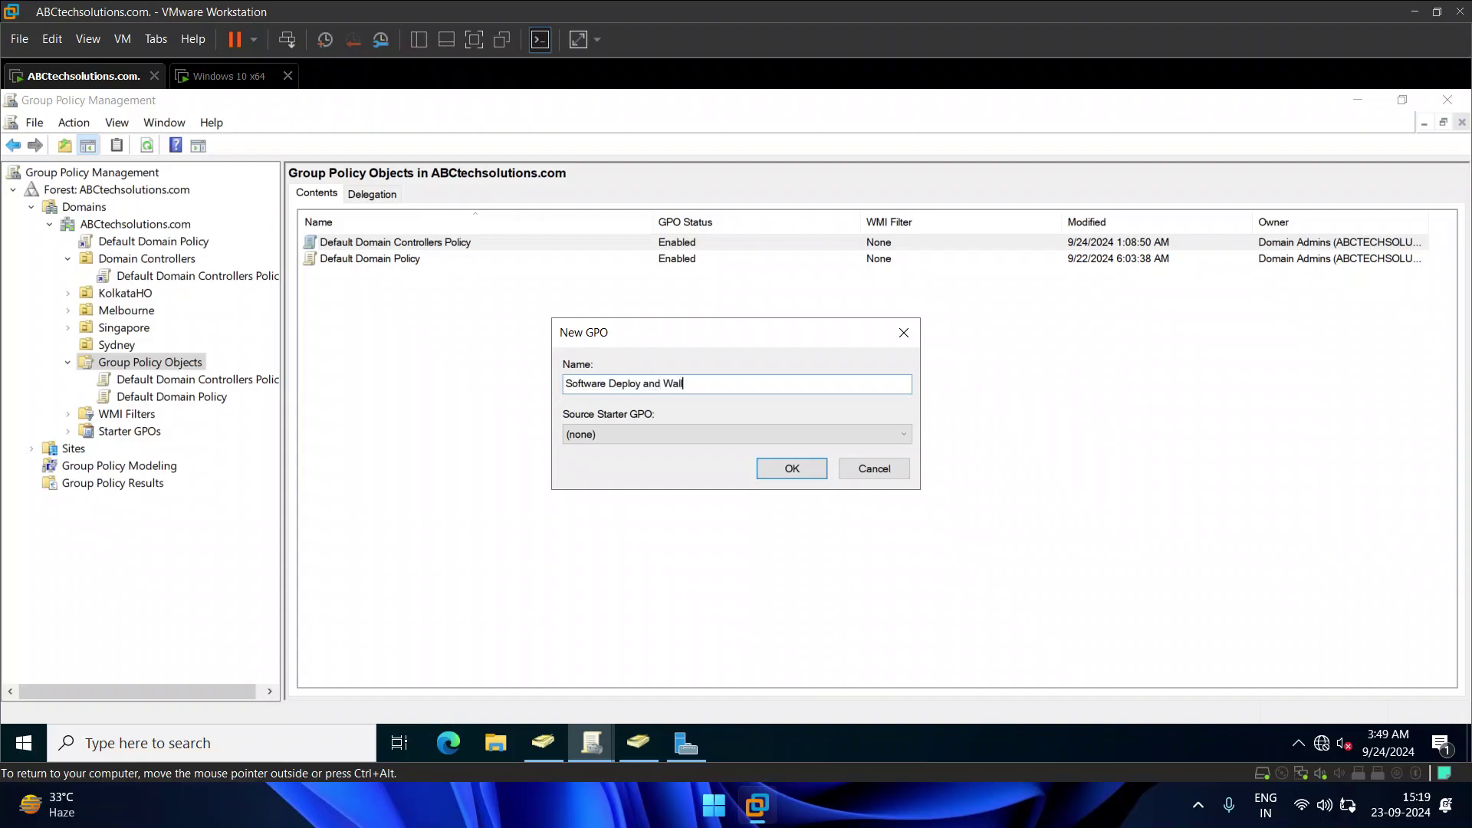
key(BackSpace)
key(BackSpace)
key(BackSpace)
key(BackSpace)
key(BackSpace)
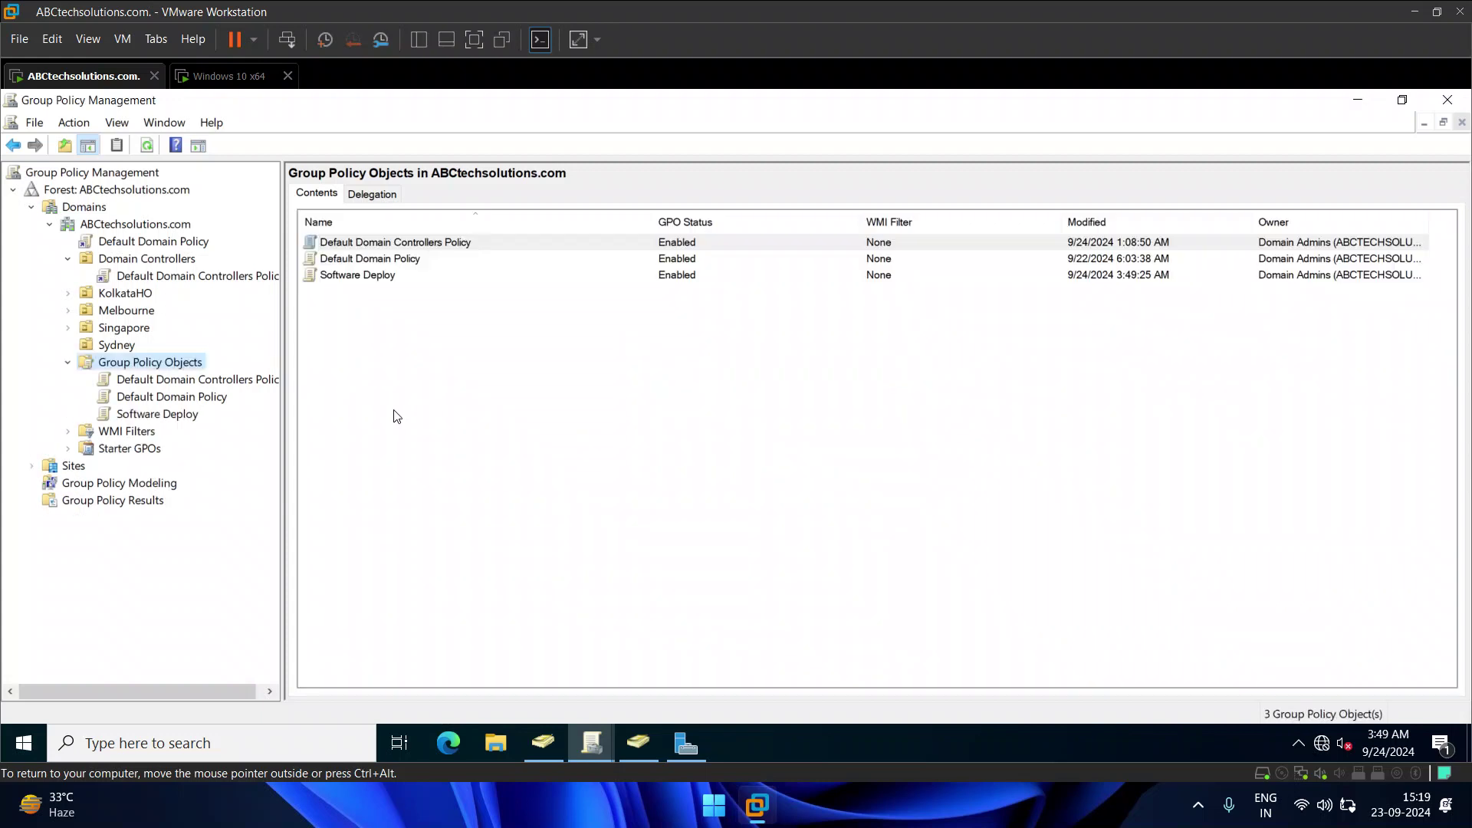
click(155, 414)
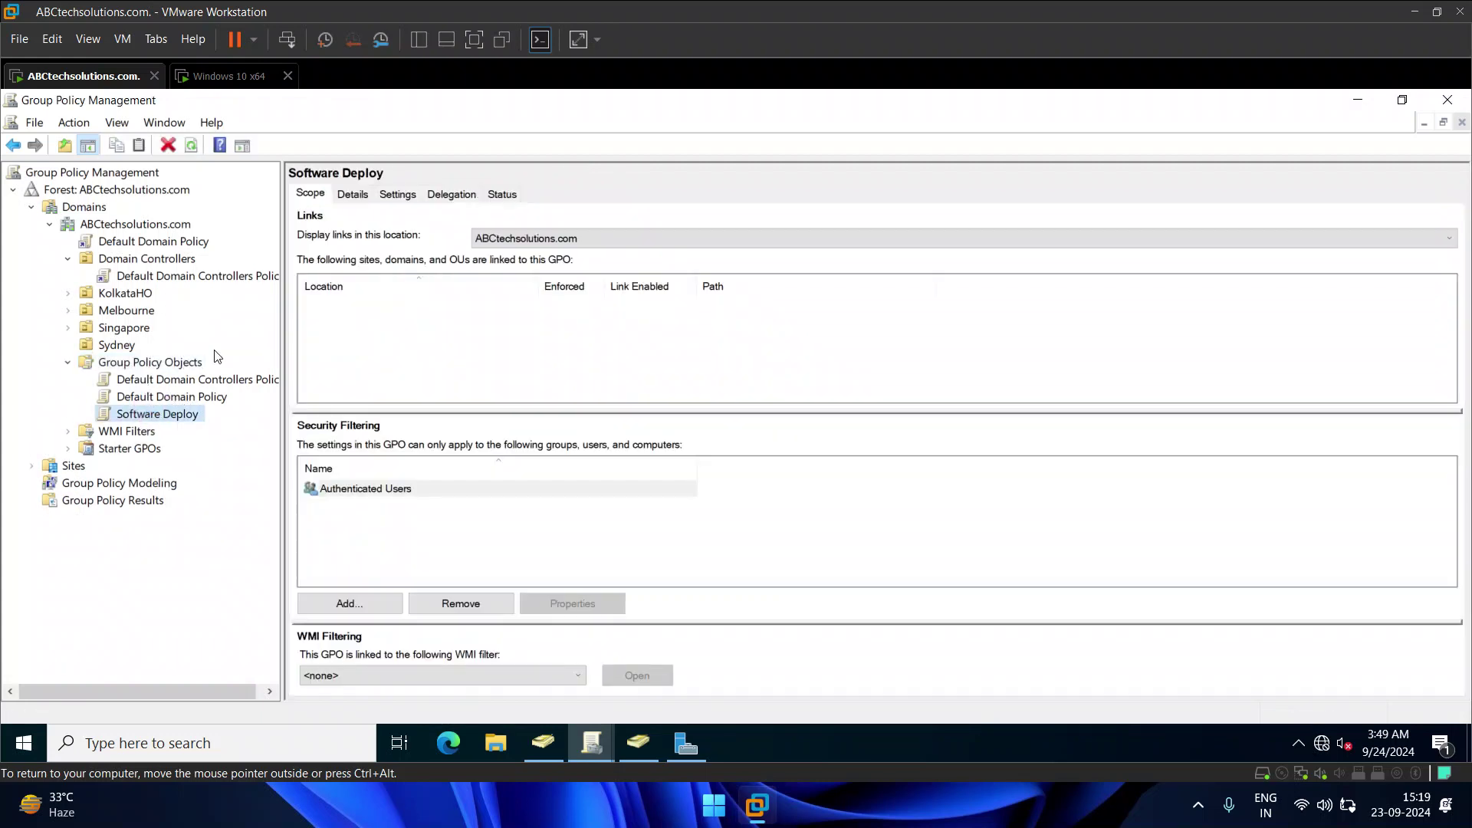
Step: Edit Software Deploy and expand Computer Configuration > Policies > Software Settings > Software installation
right_click(164, 414)
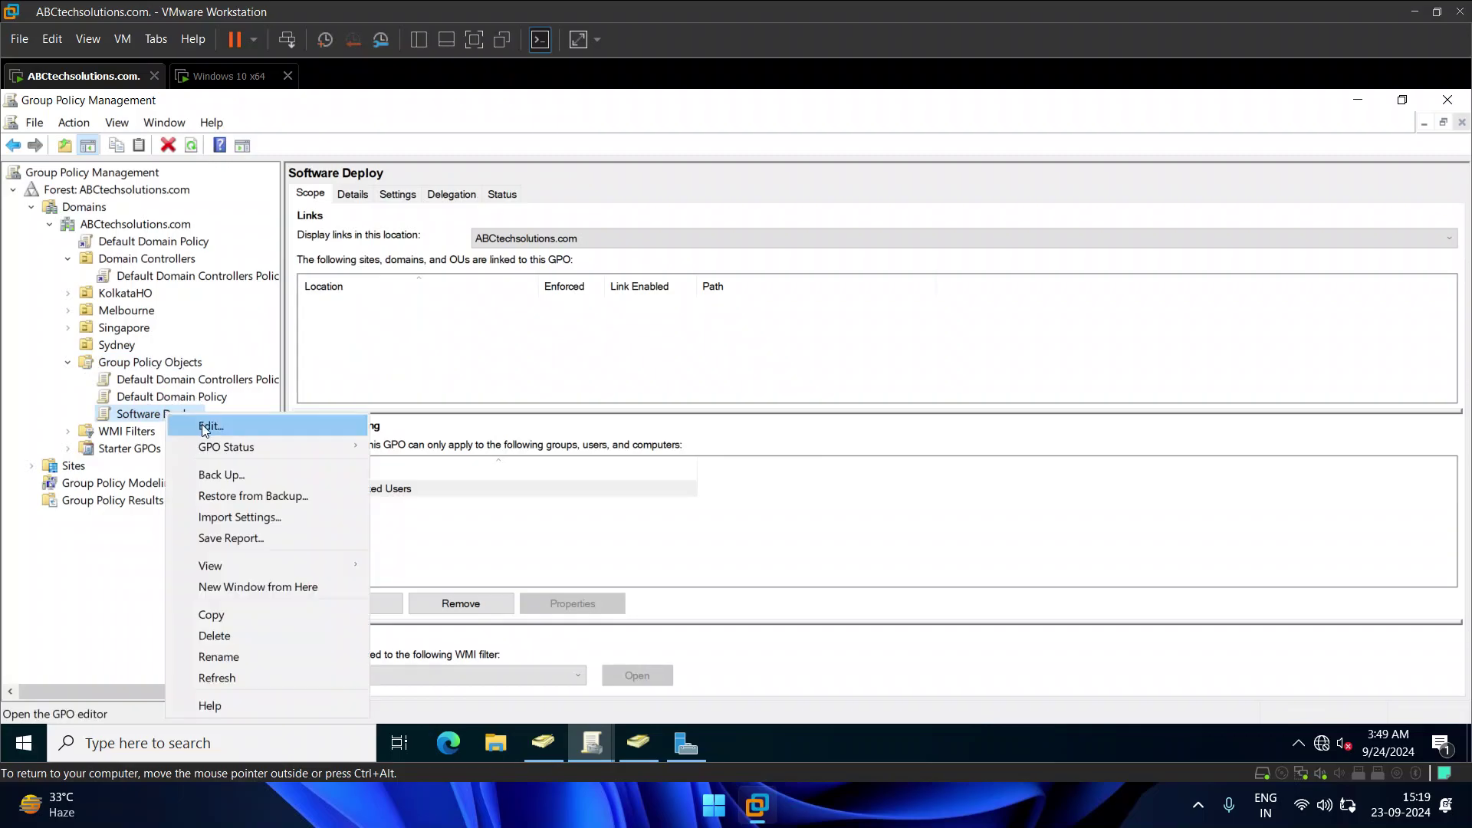
click(199, 422)
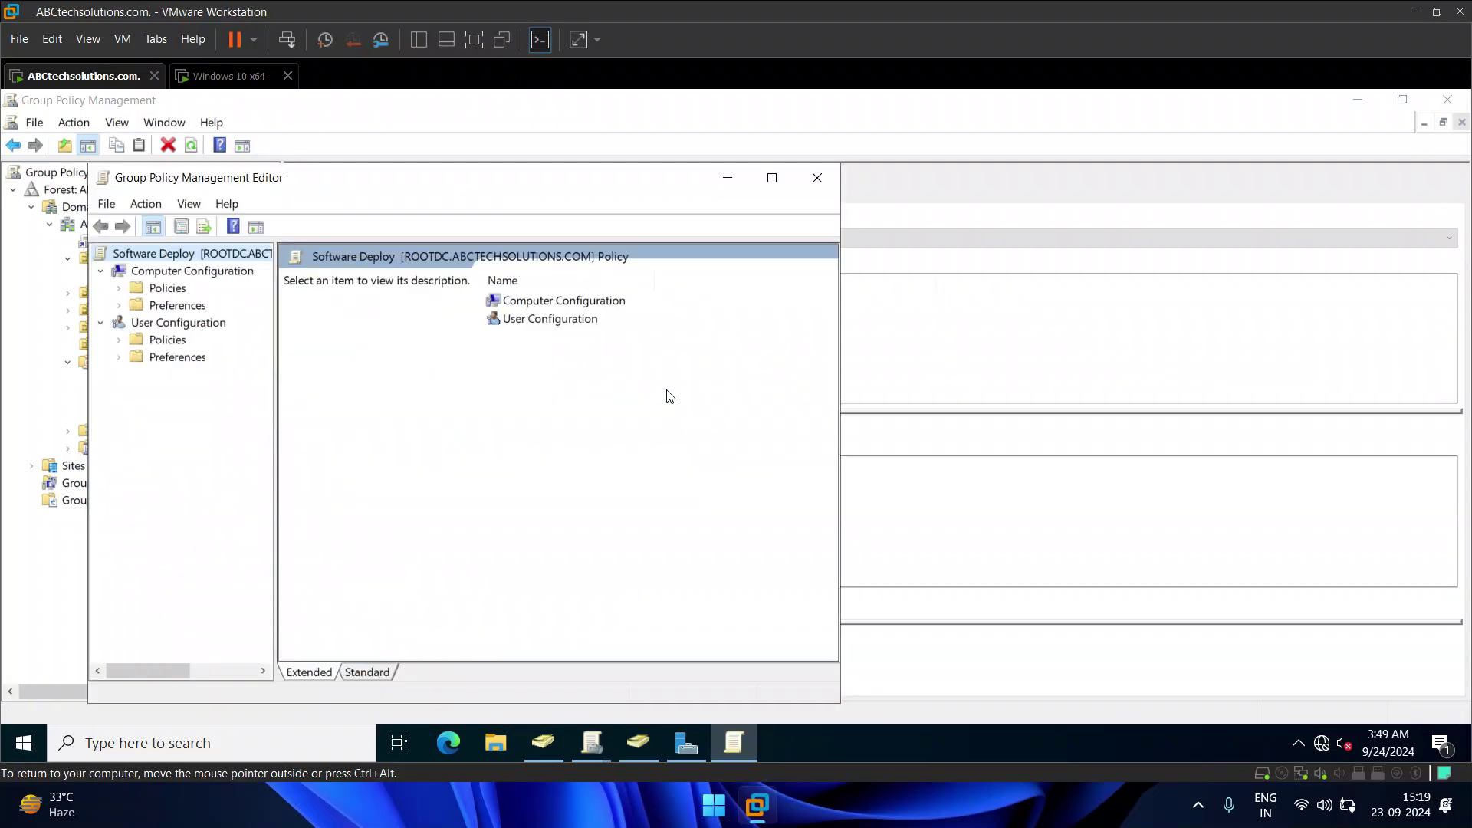
click(118, 289)
click(154, 305)
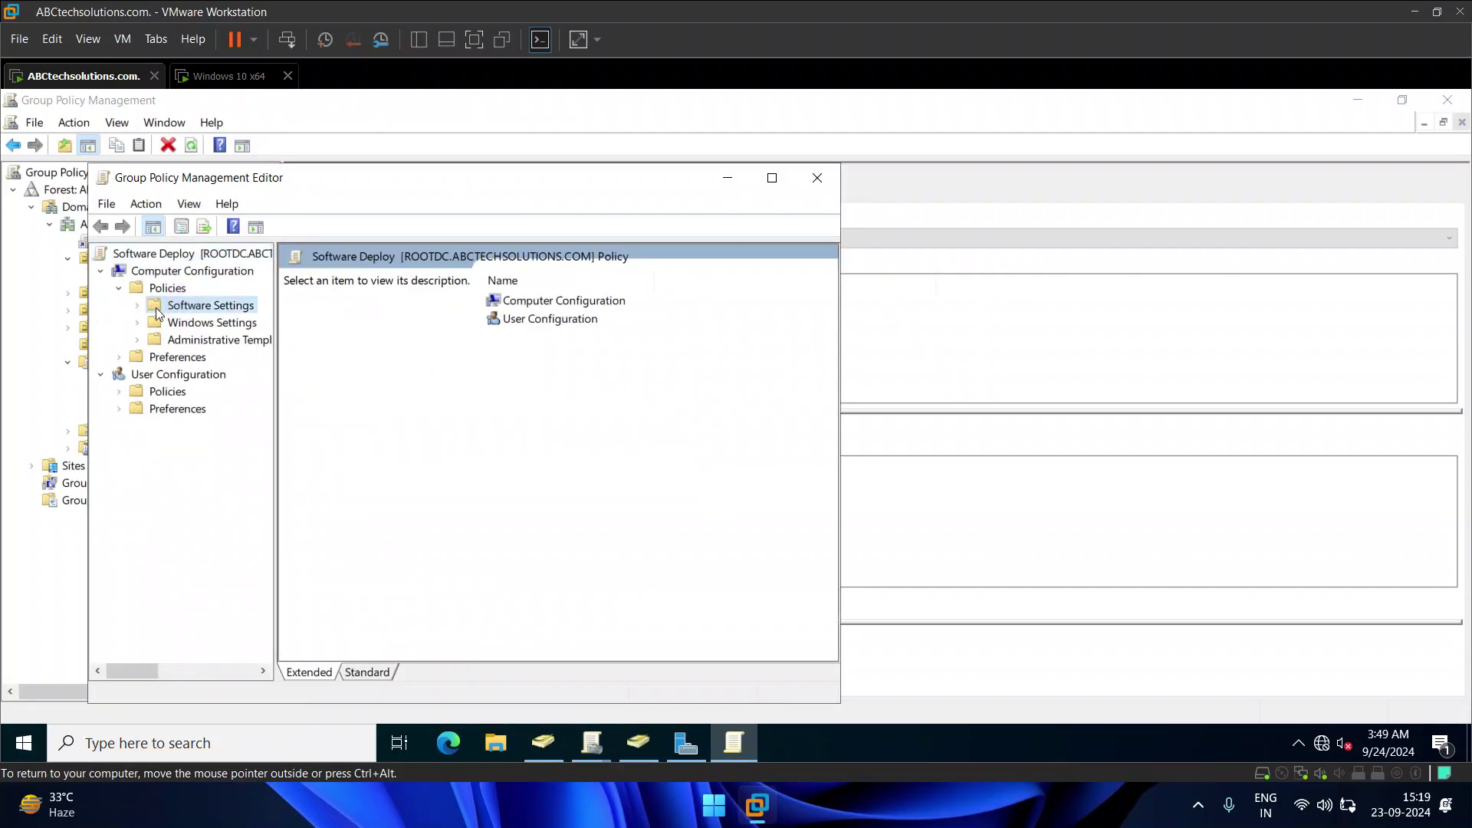
click(138, 305)
click(195, 322)
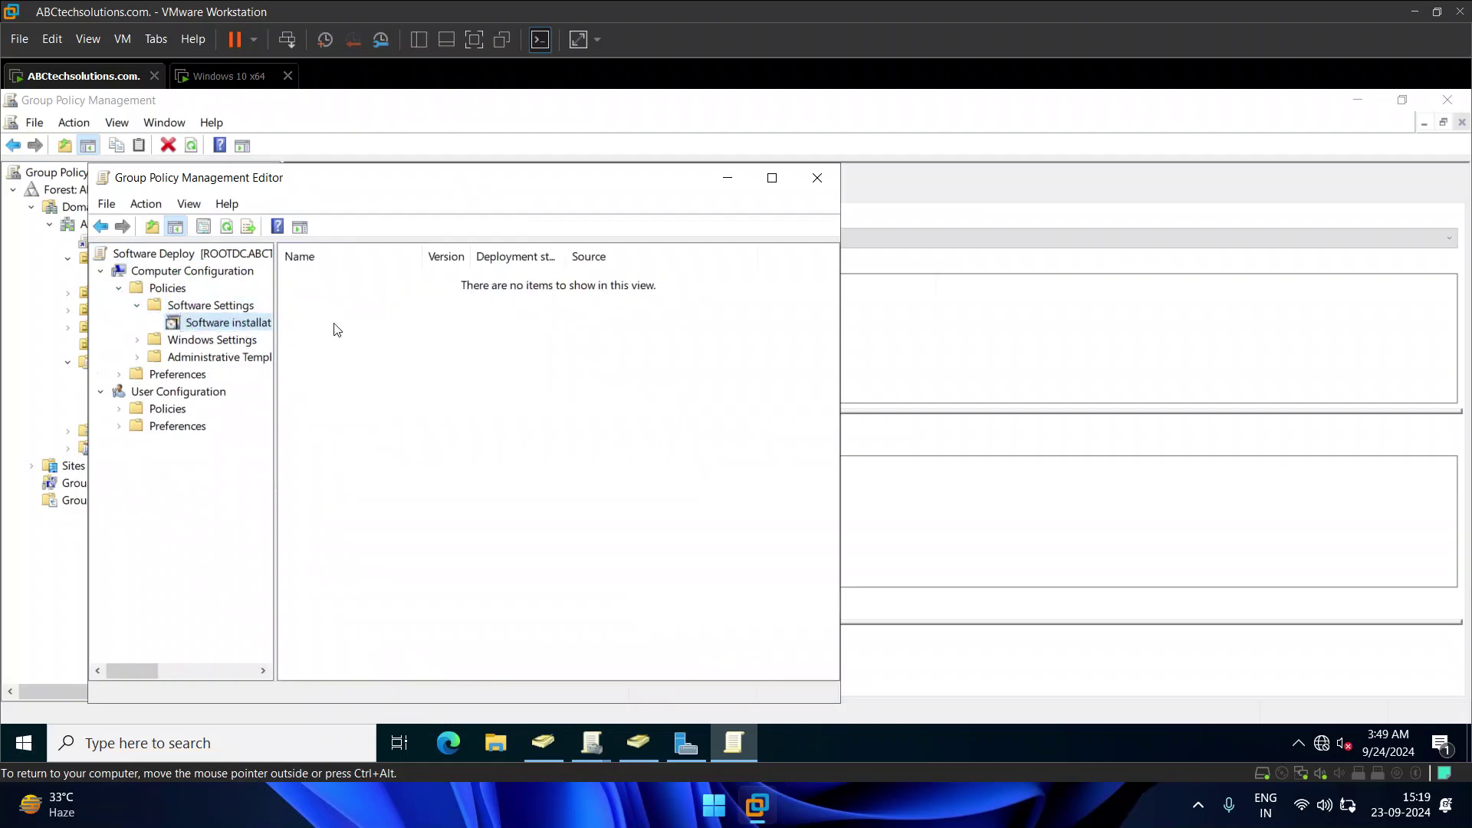
Step: Move the editor aside, select Software installation, and minimize Group Policy Management and Server Manager
drag(391, 178, 687, 165)
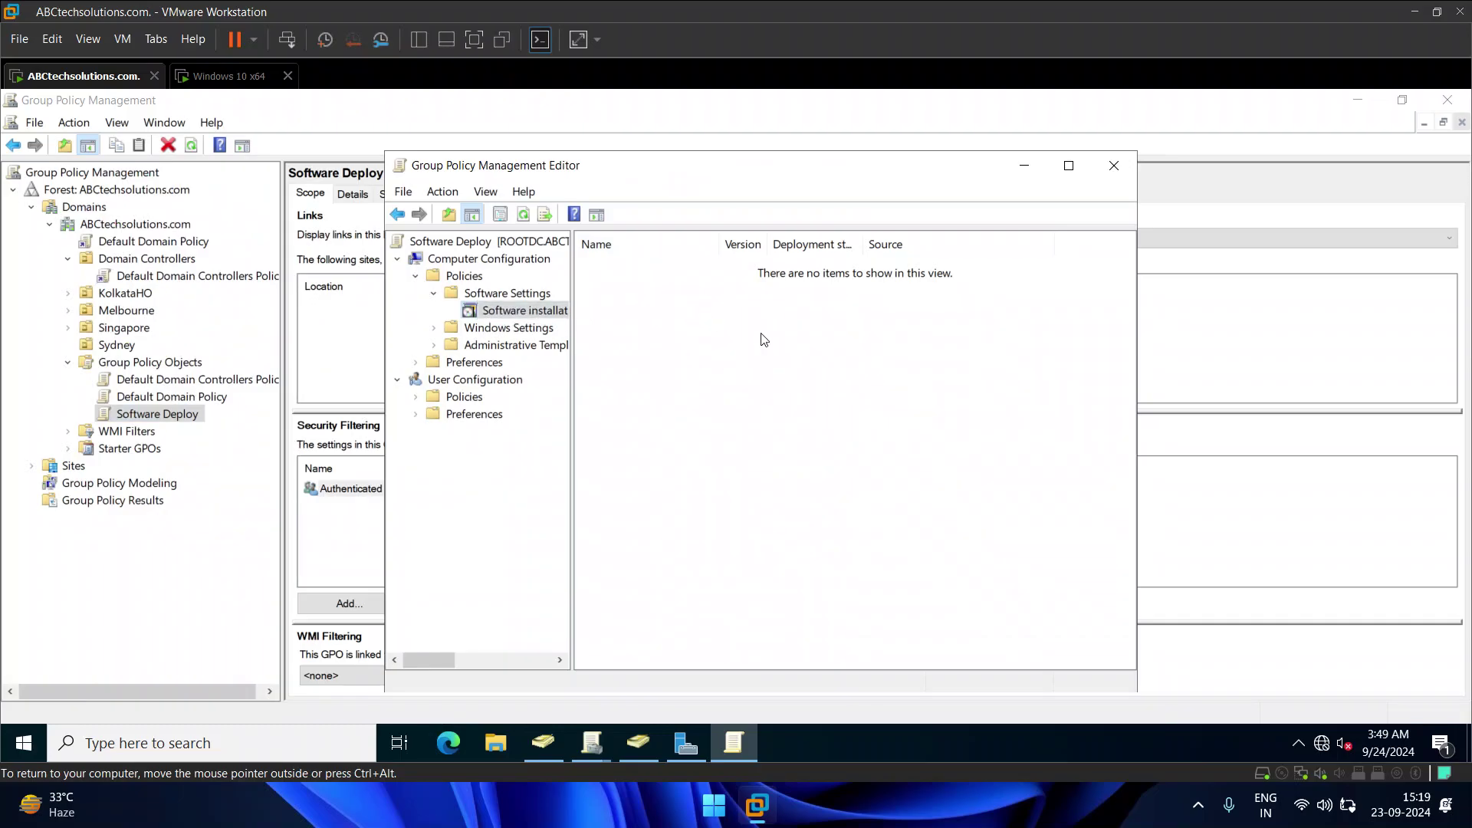
click(506, 316)
click(1354, 101)
click(1354, 102)
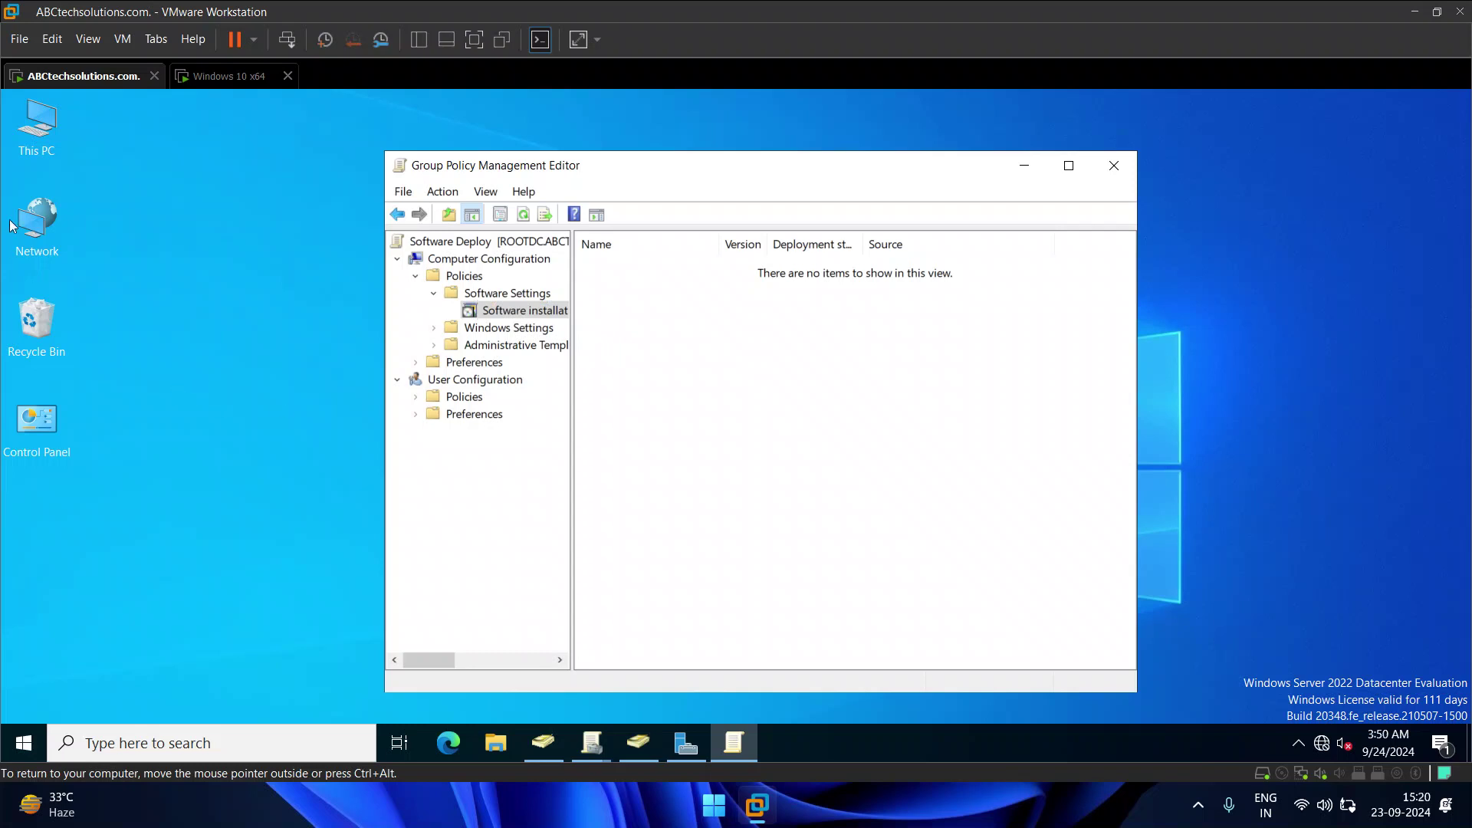
Step: Open C:\software from This PC and inspect the Chrome enterprise MSI's properties
click(43, 131)
double_click(43, 131)
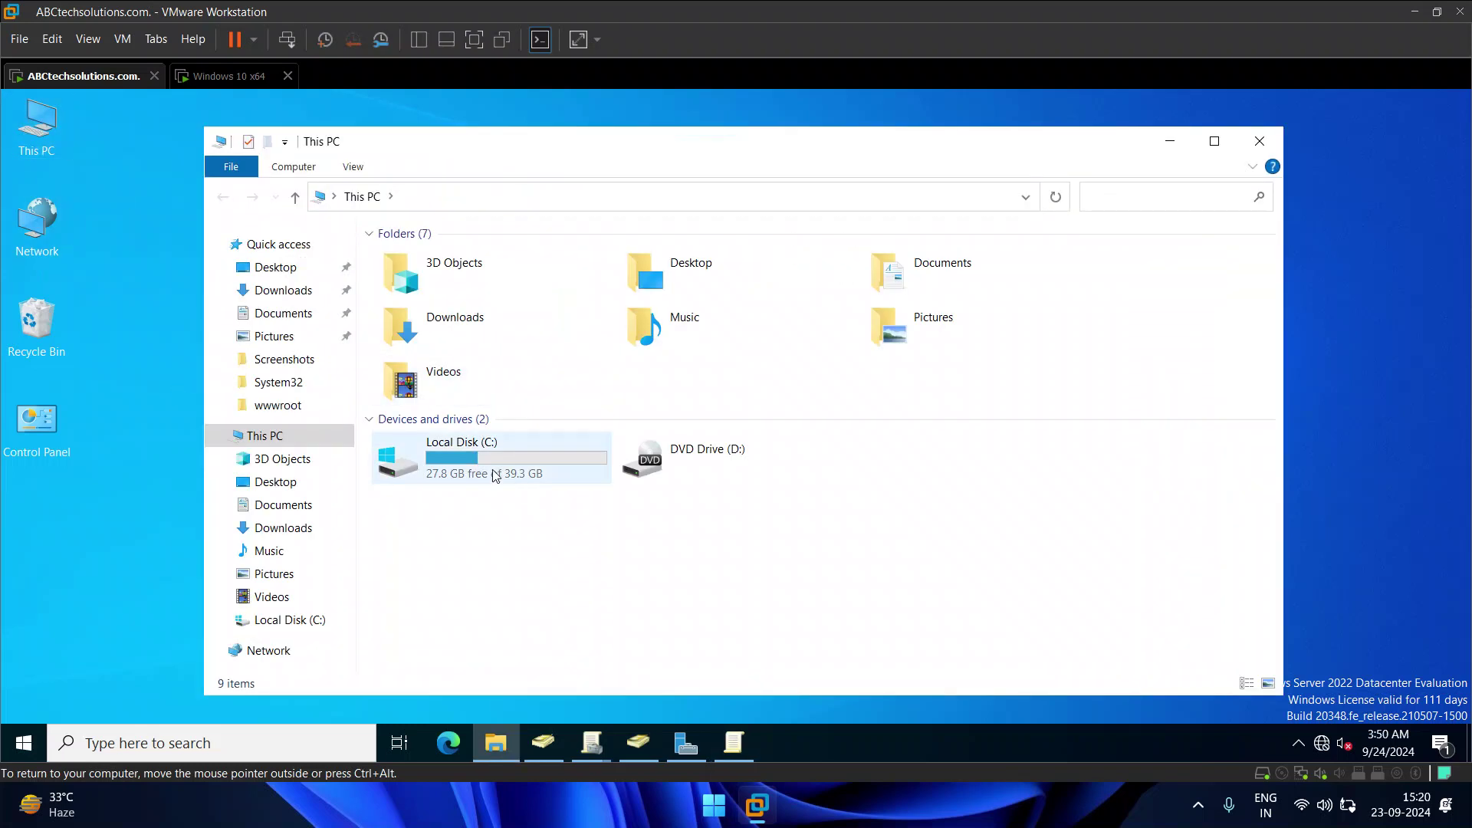
double_click(486, 470)
double_click(463, 406)
click(429, 263)
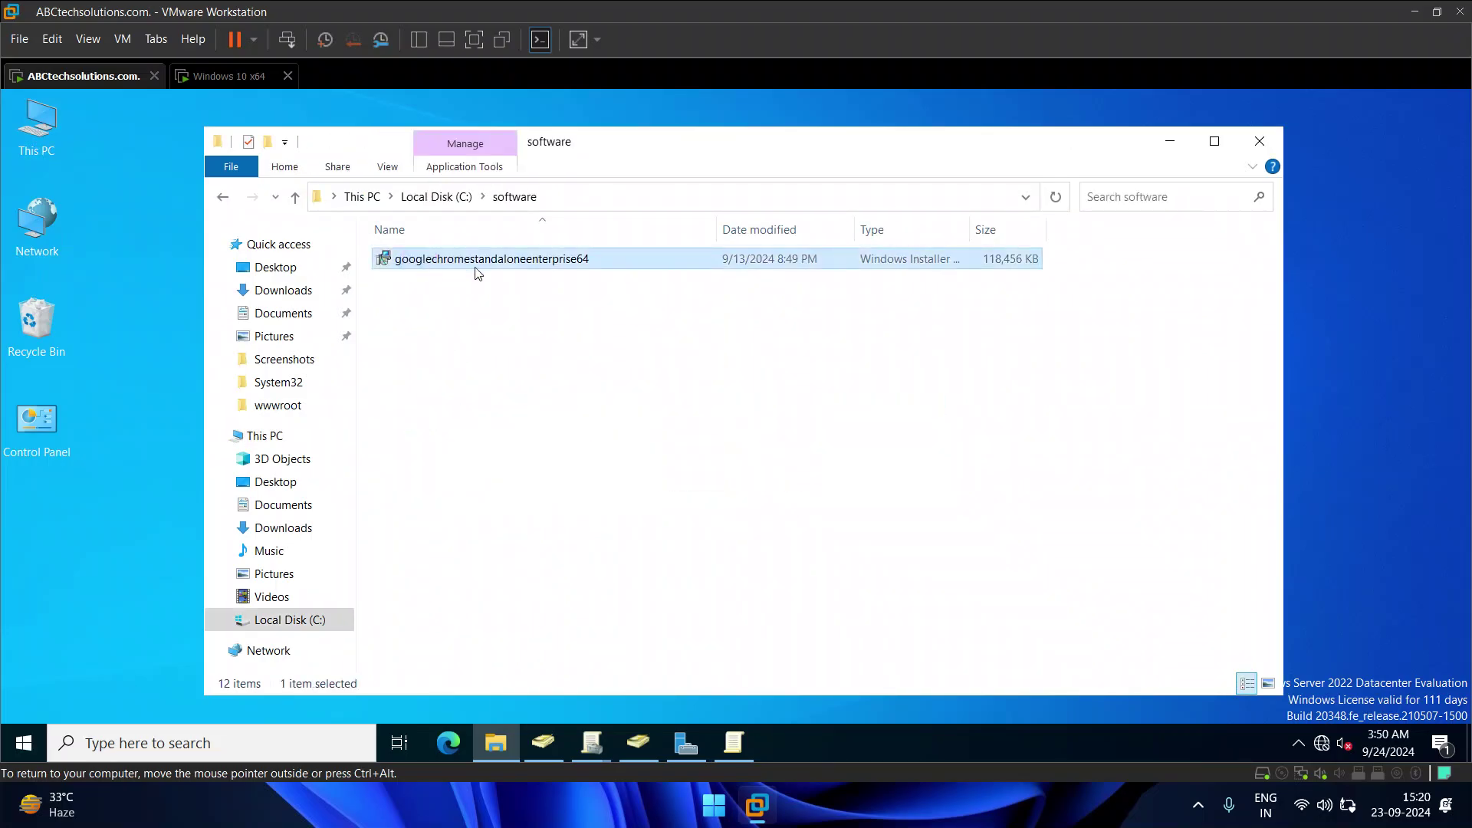
right_click(527, 263)
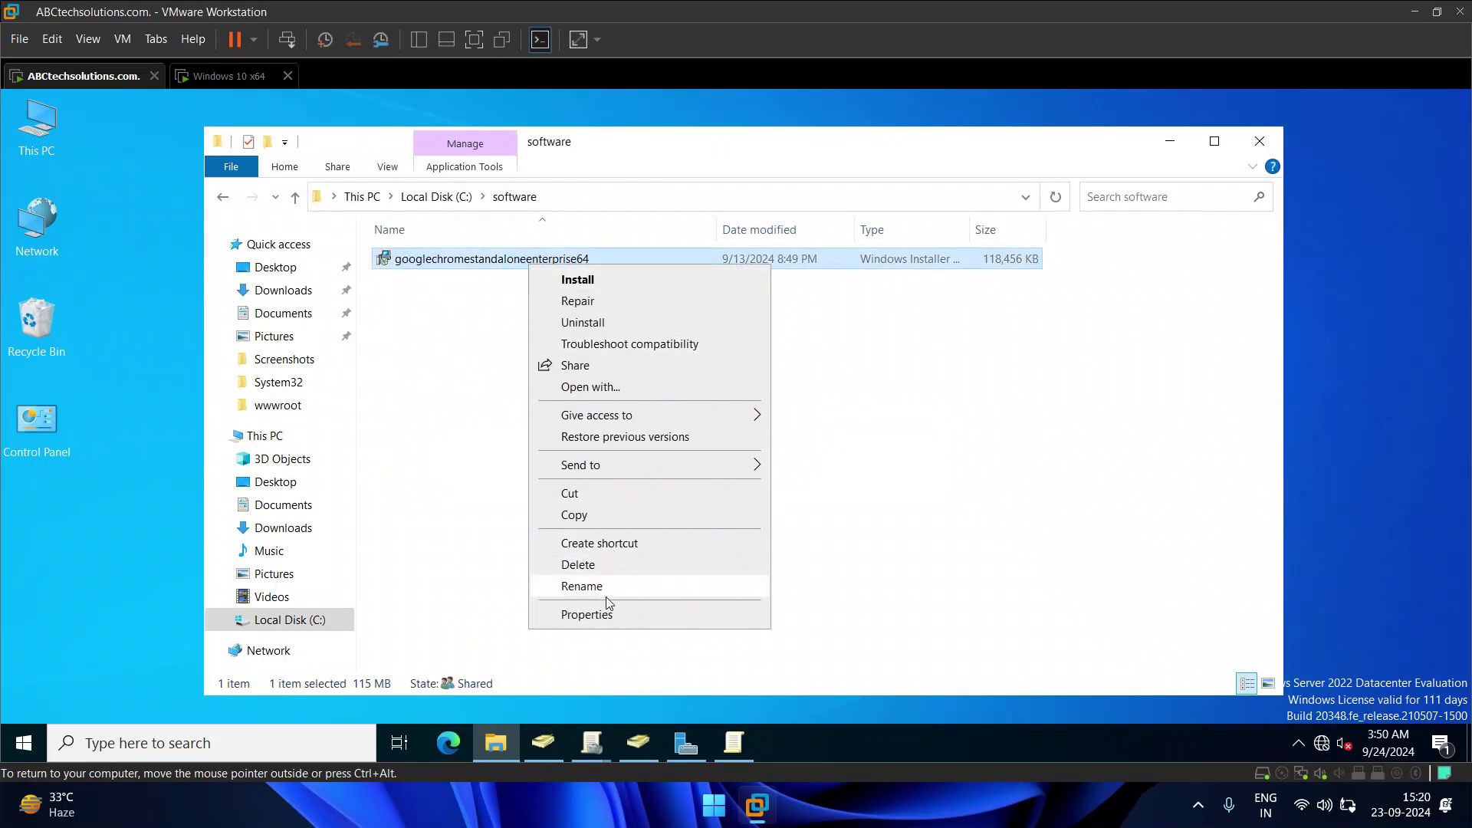
click(601, 611)
double_click(774, 343)
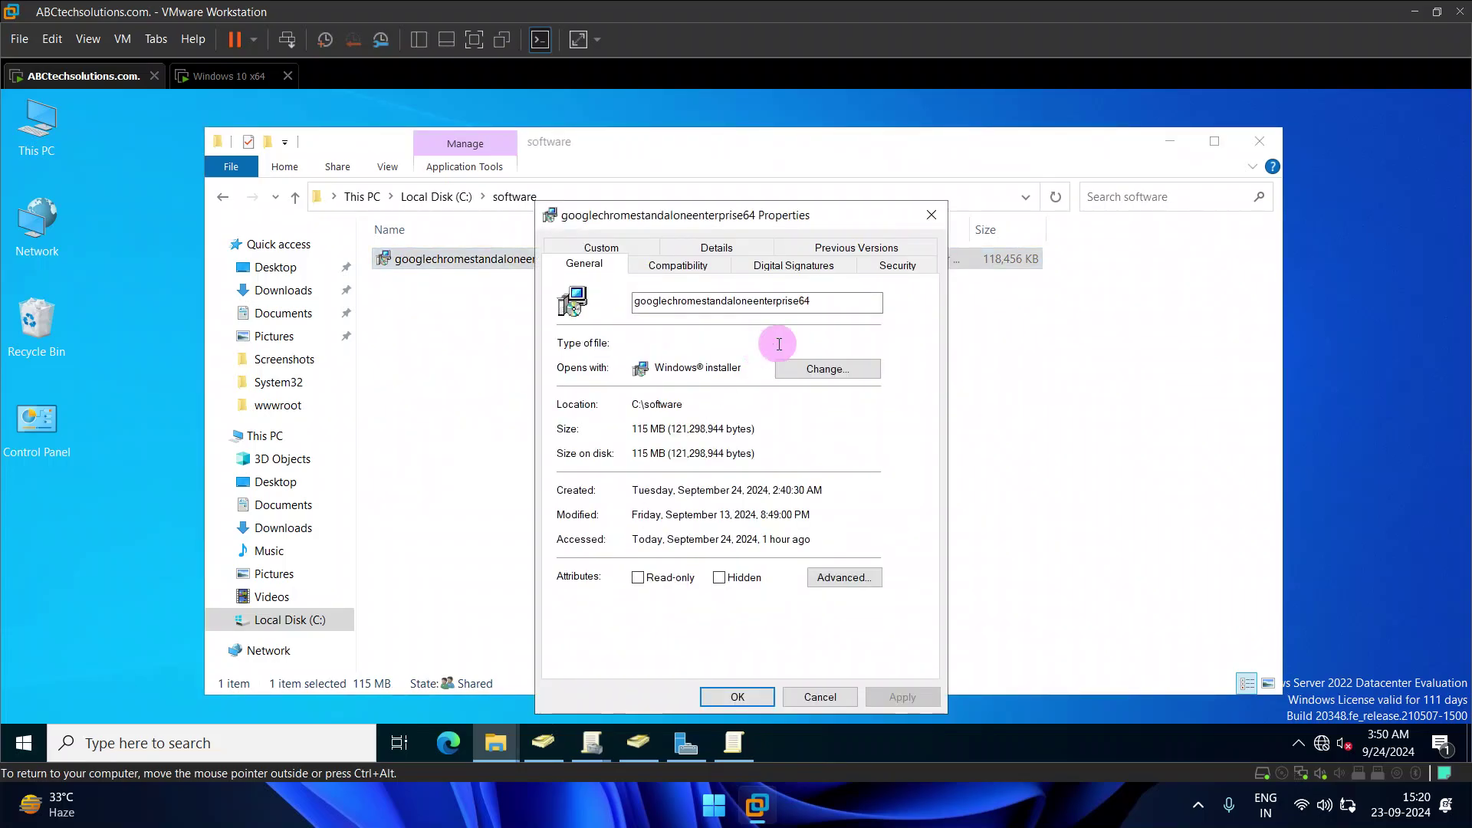
click(931, 215)
Step: Review the software folder's Advanced Sharing and share permissions for Everyone
click(238, 198)
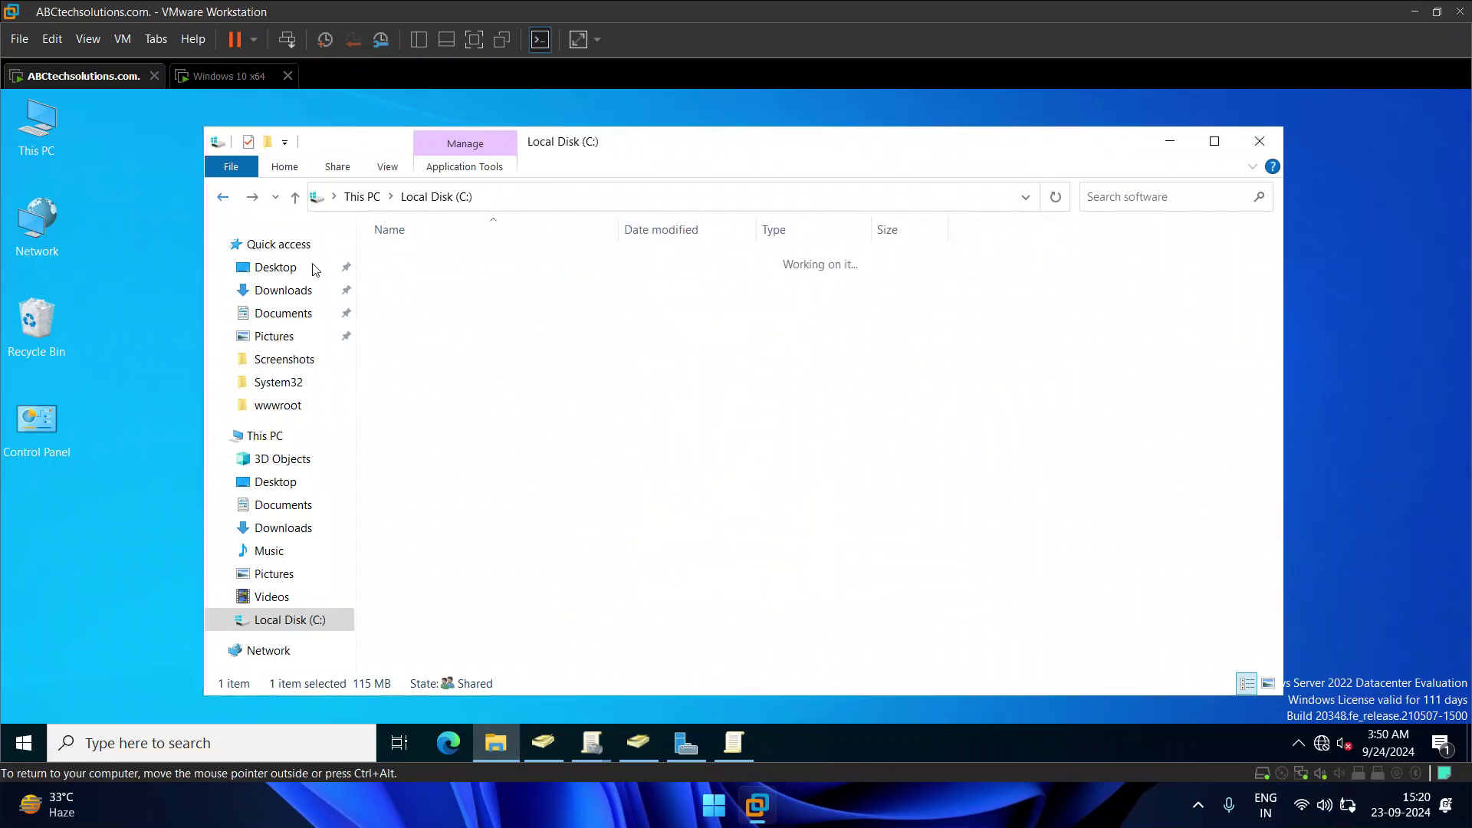
right_click(446, 409)
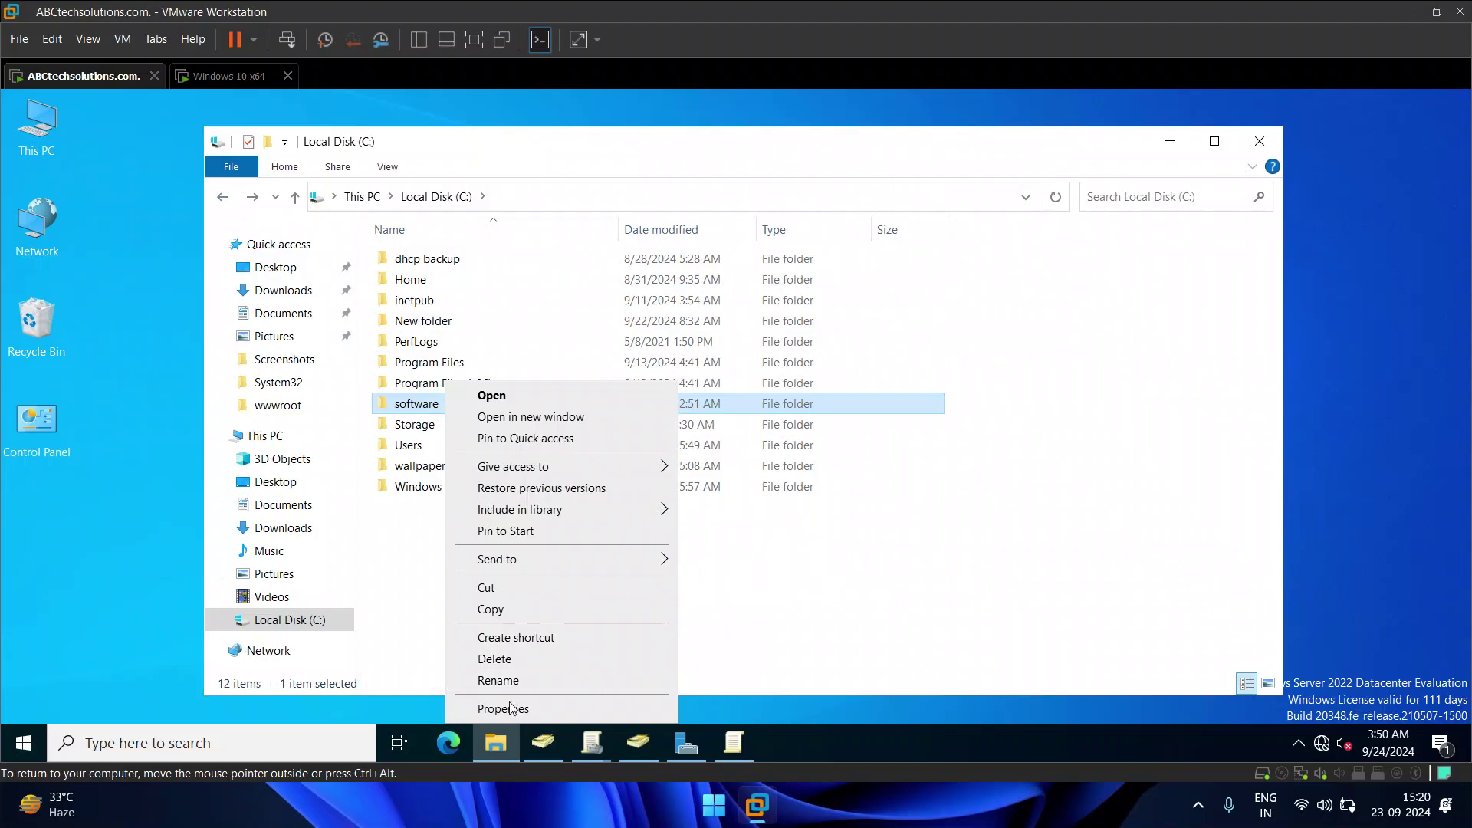
click(512, 706)
click(536, 306)
click(566, 532)
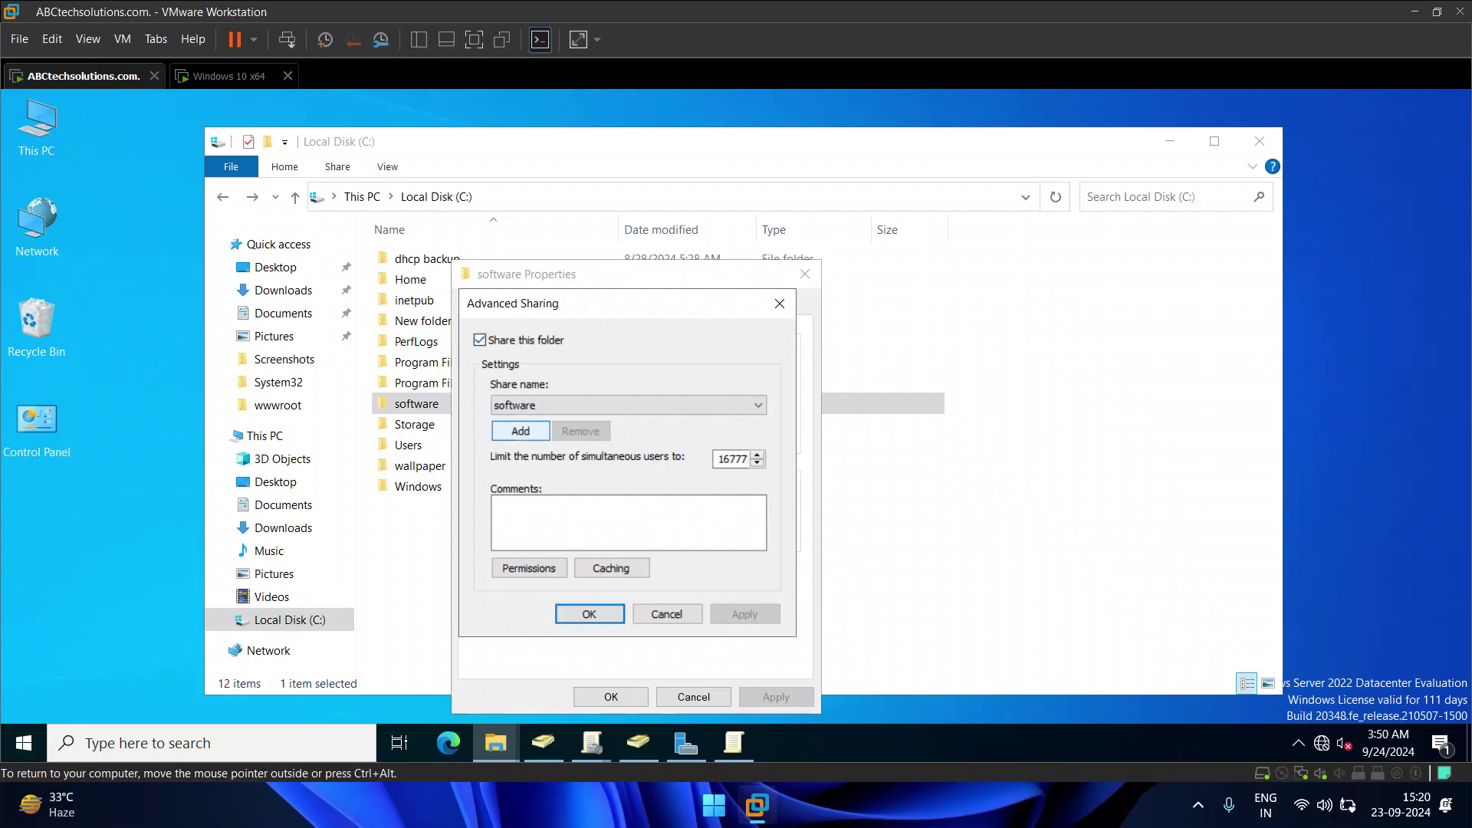
click(529, 567)
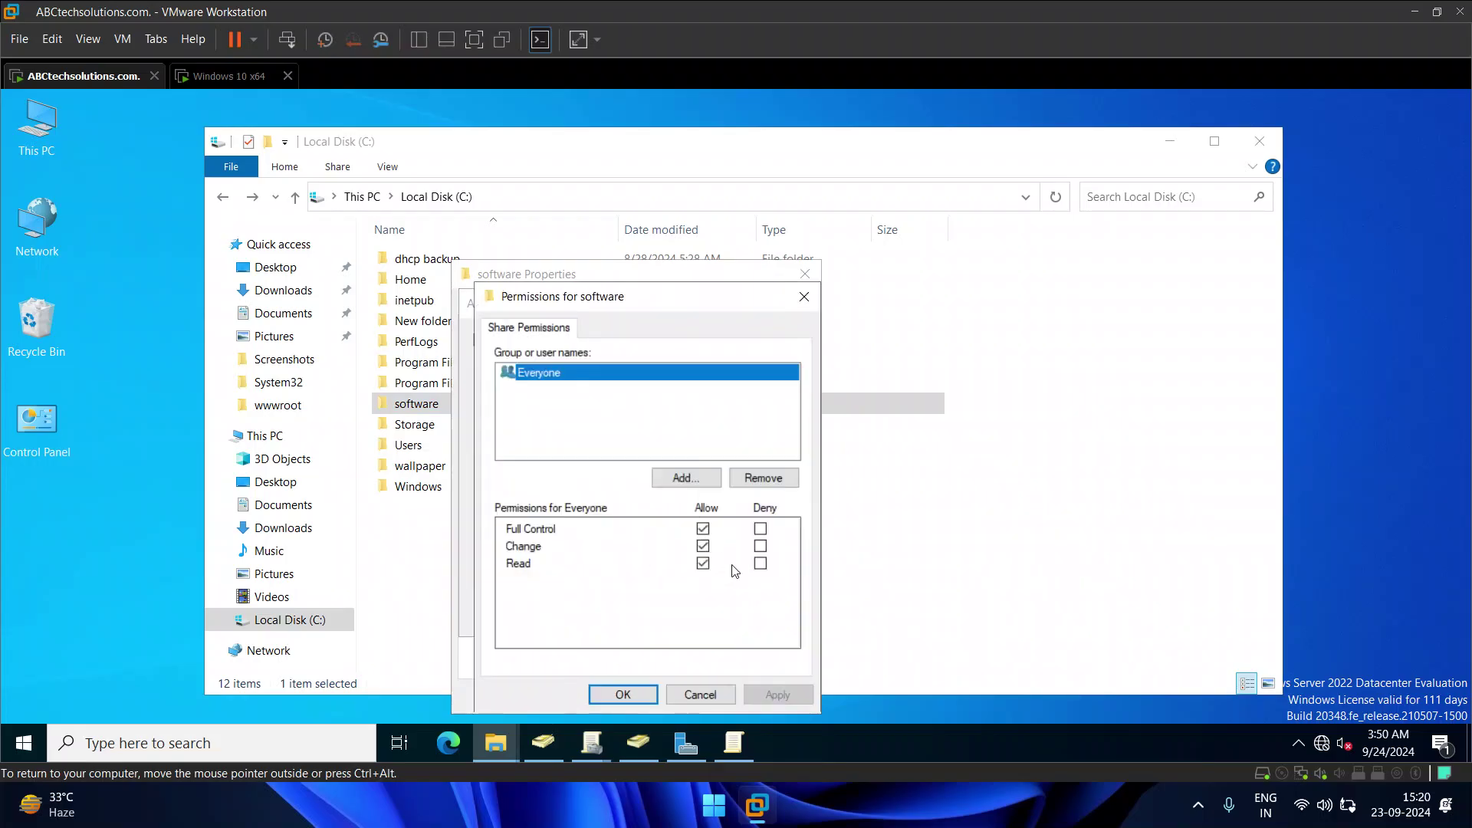
click(628, 694)
click(604, 617)
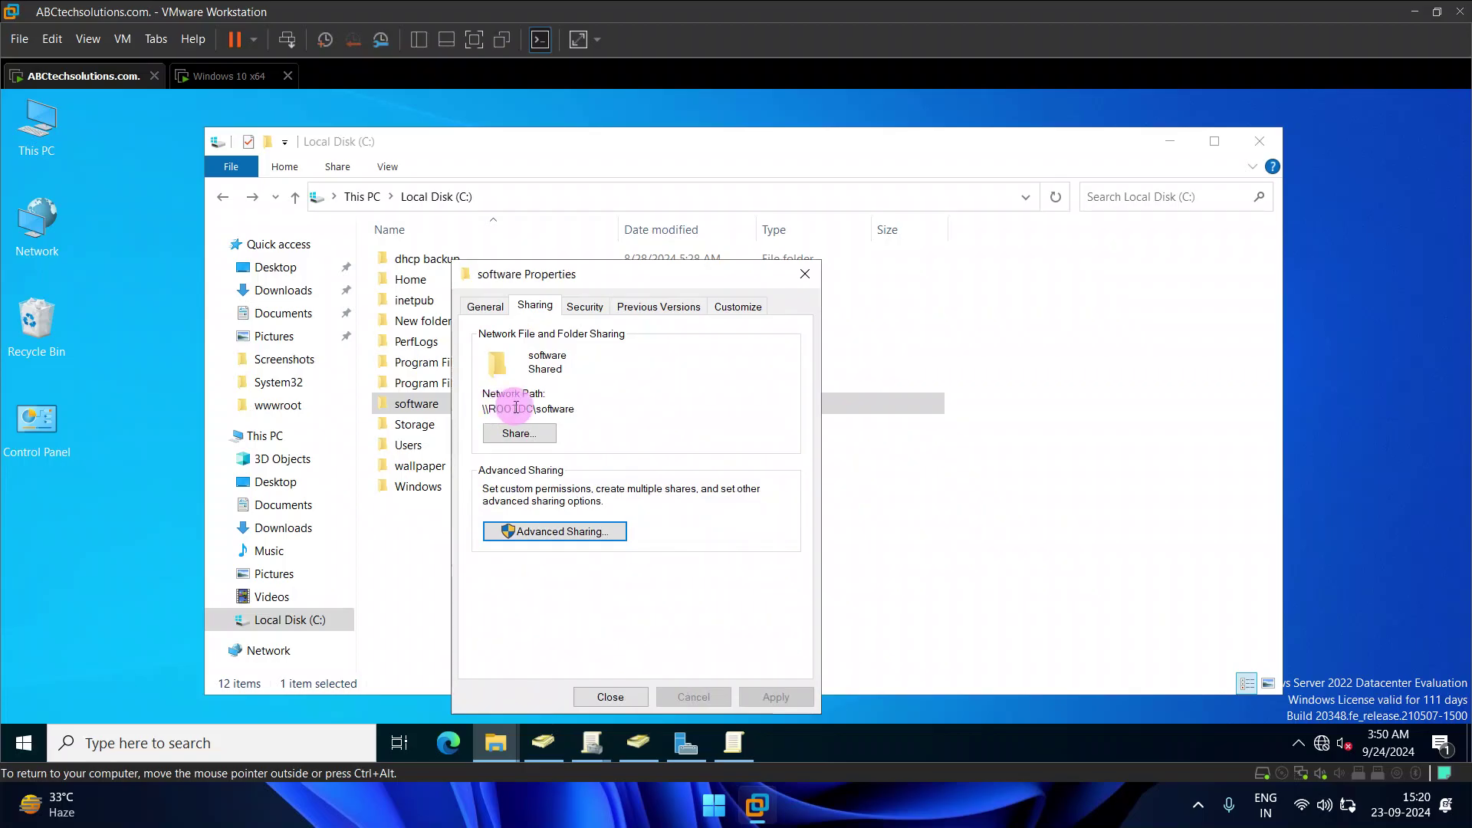
Step: Copy the network path \\ROOTDC\software, then close the folder properties and File Explorer
double_click(555, 408)
drag(555, 408, 476, 406)
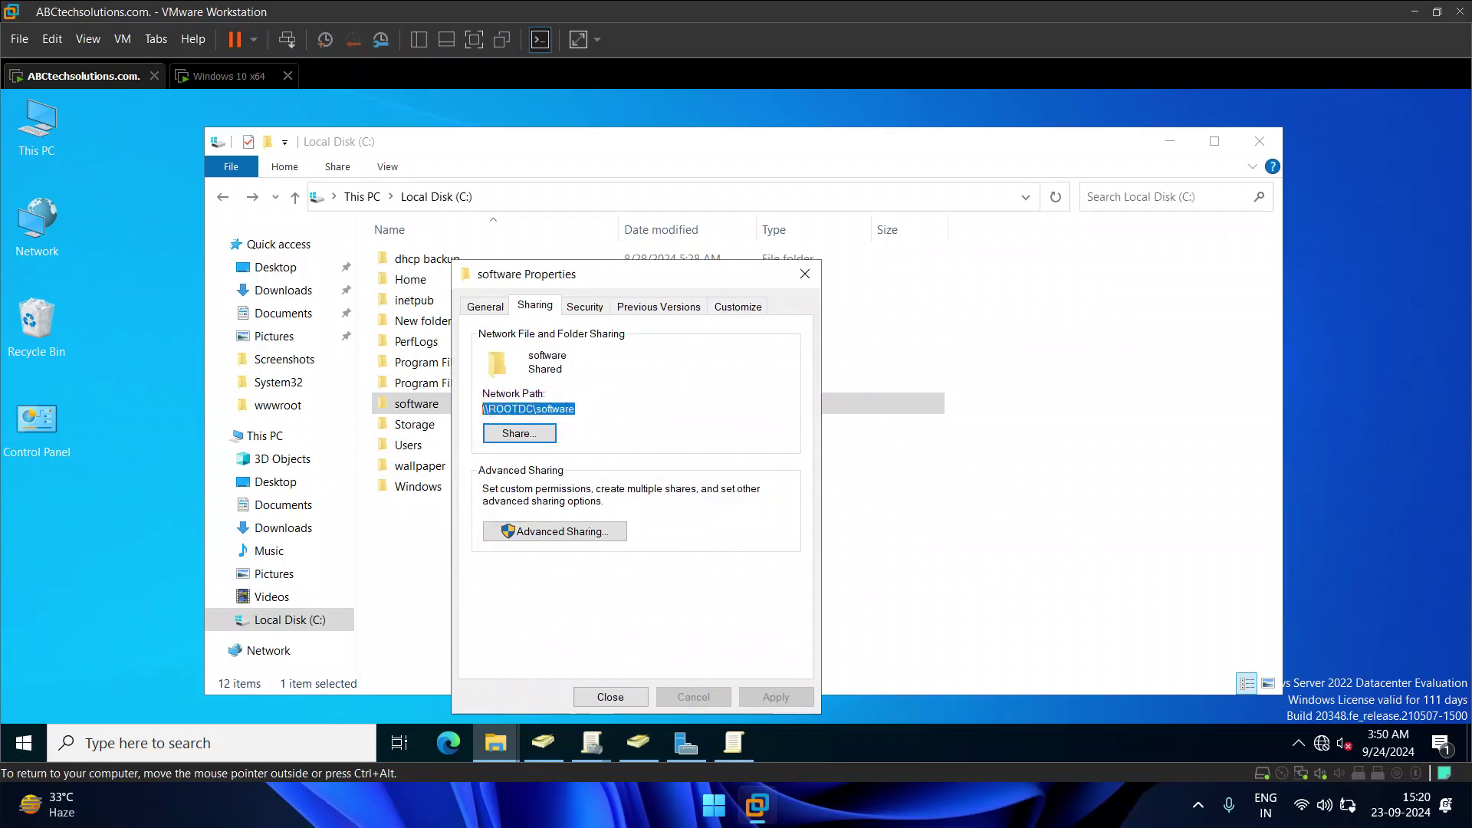
right_click(491, 408)
click(536, 458)
click(610, 696)
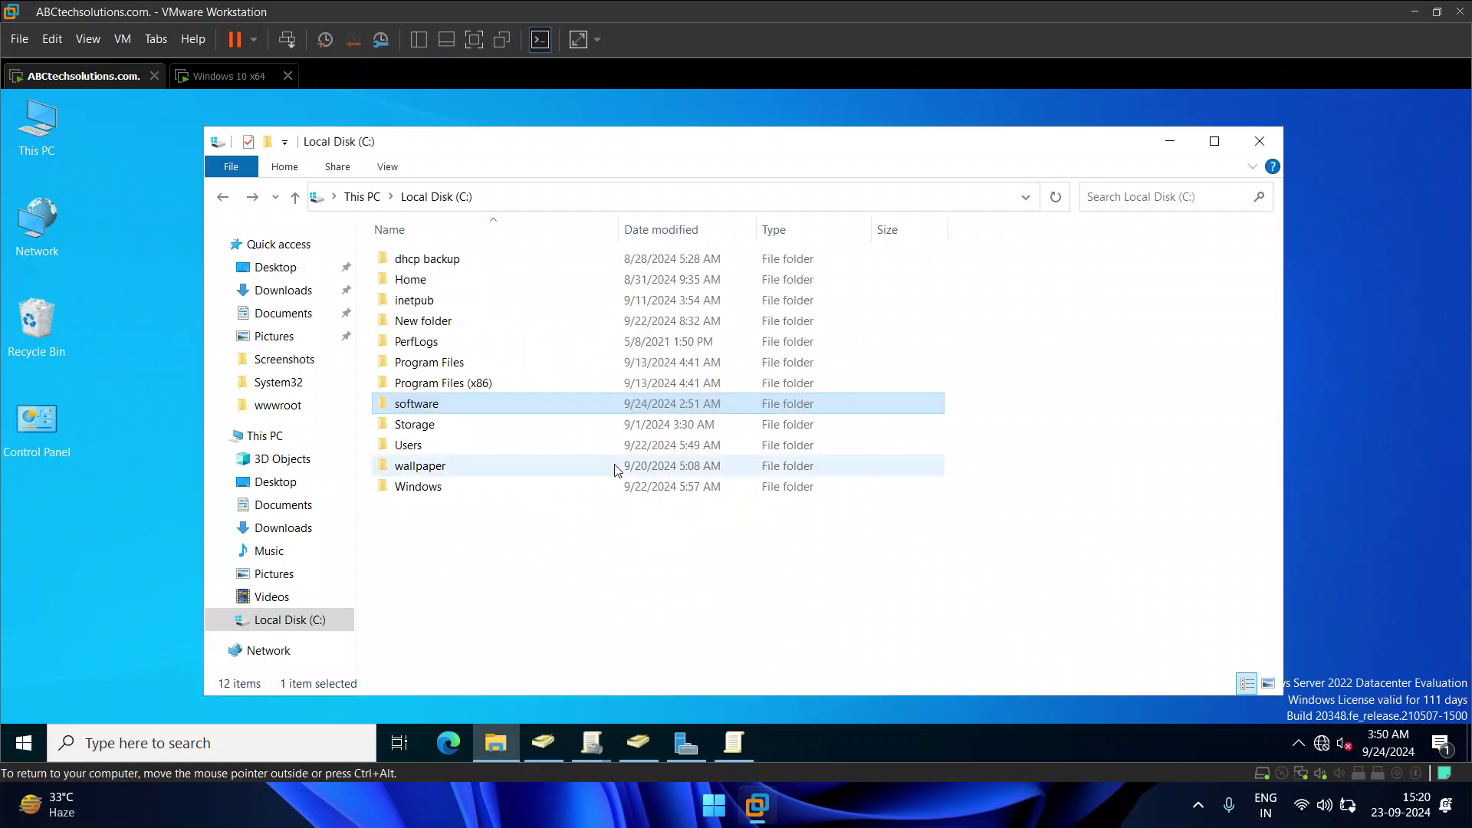
click(1255, 148)
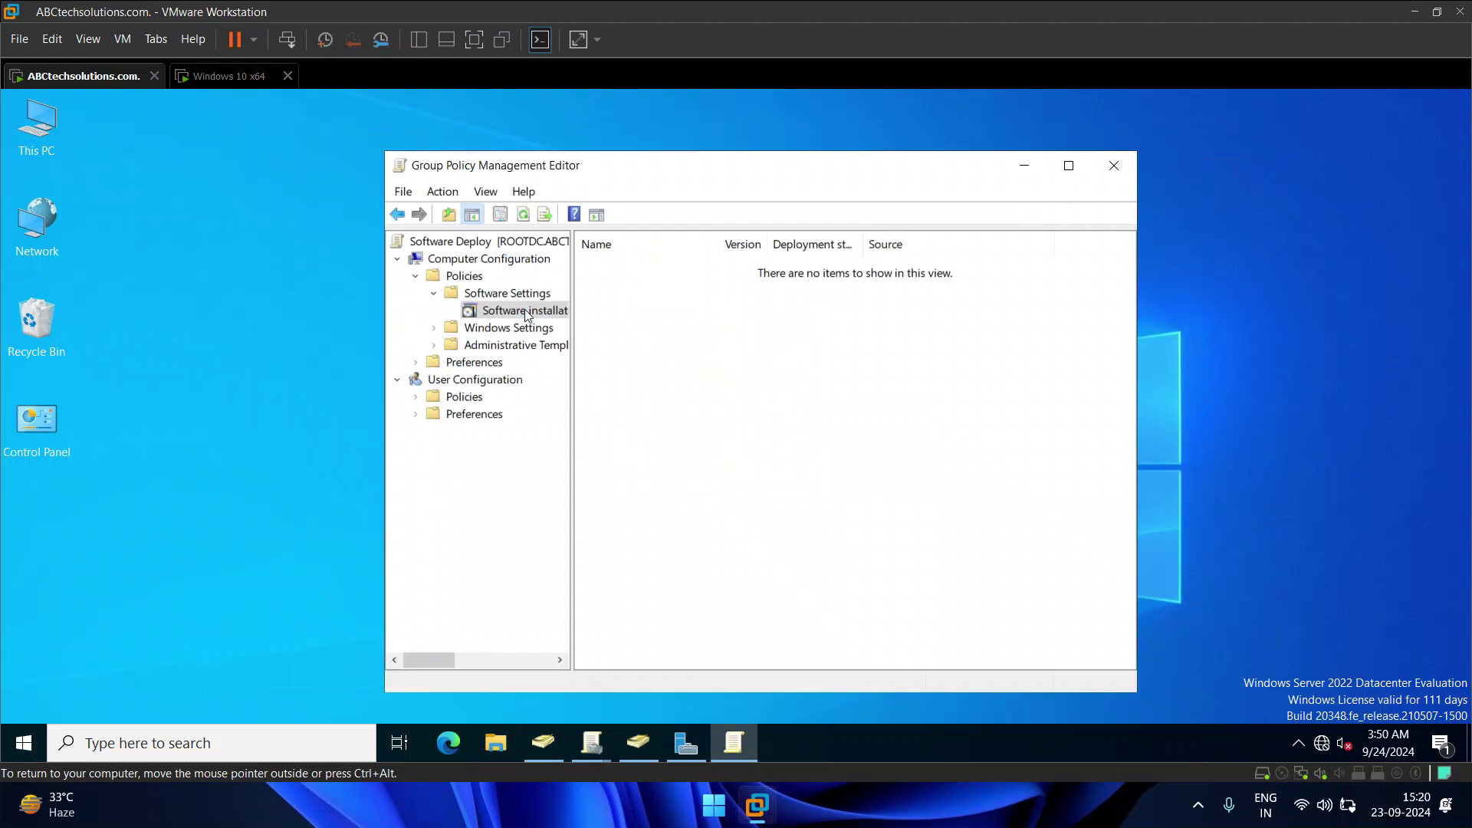
Step: Set Software installation's default package location to \\ROOTDC\software
right_click(528, 311)
click(581, 451)
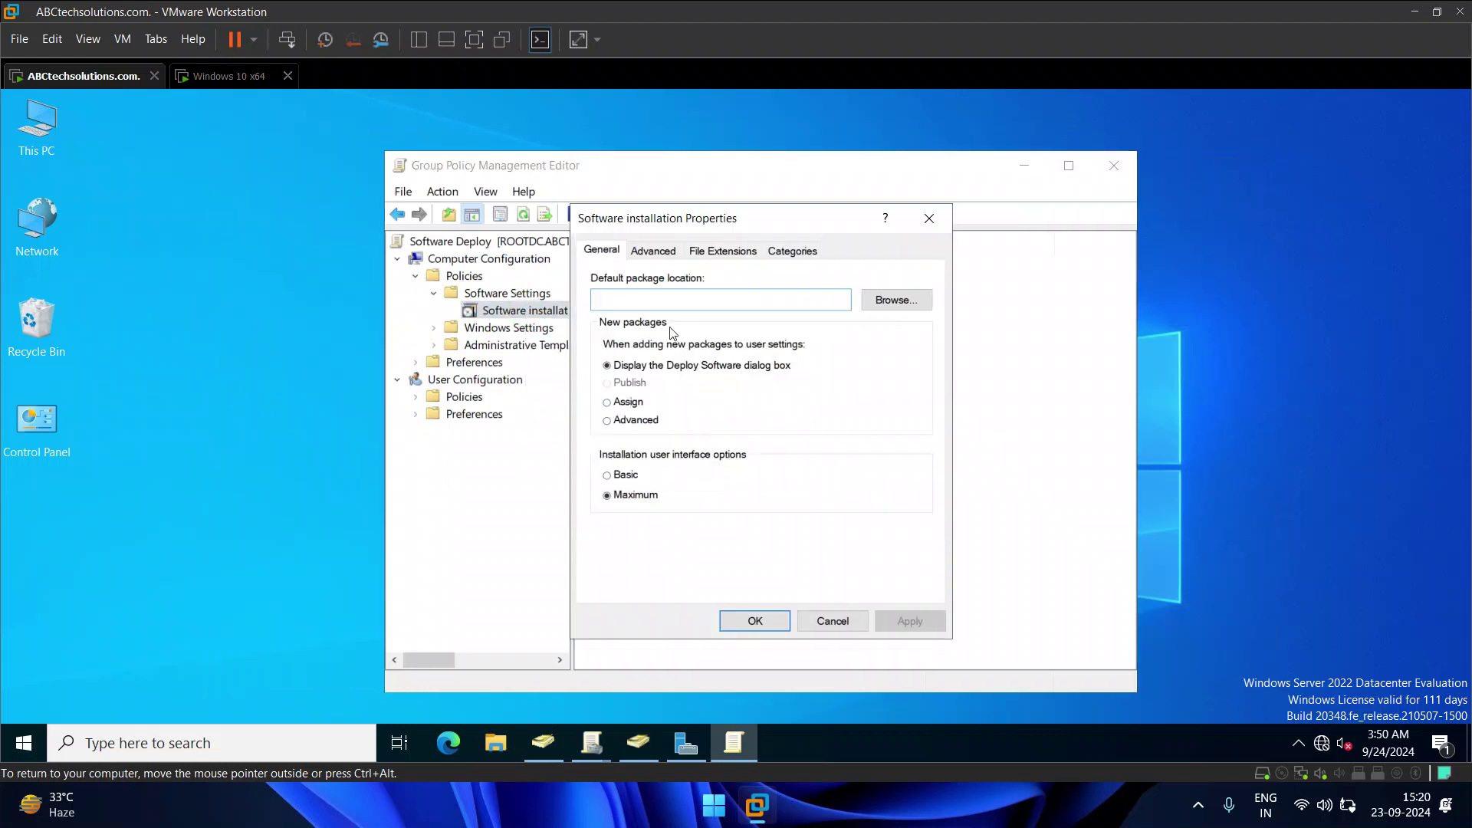
right_click(672, 299)
click(718, 383)
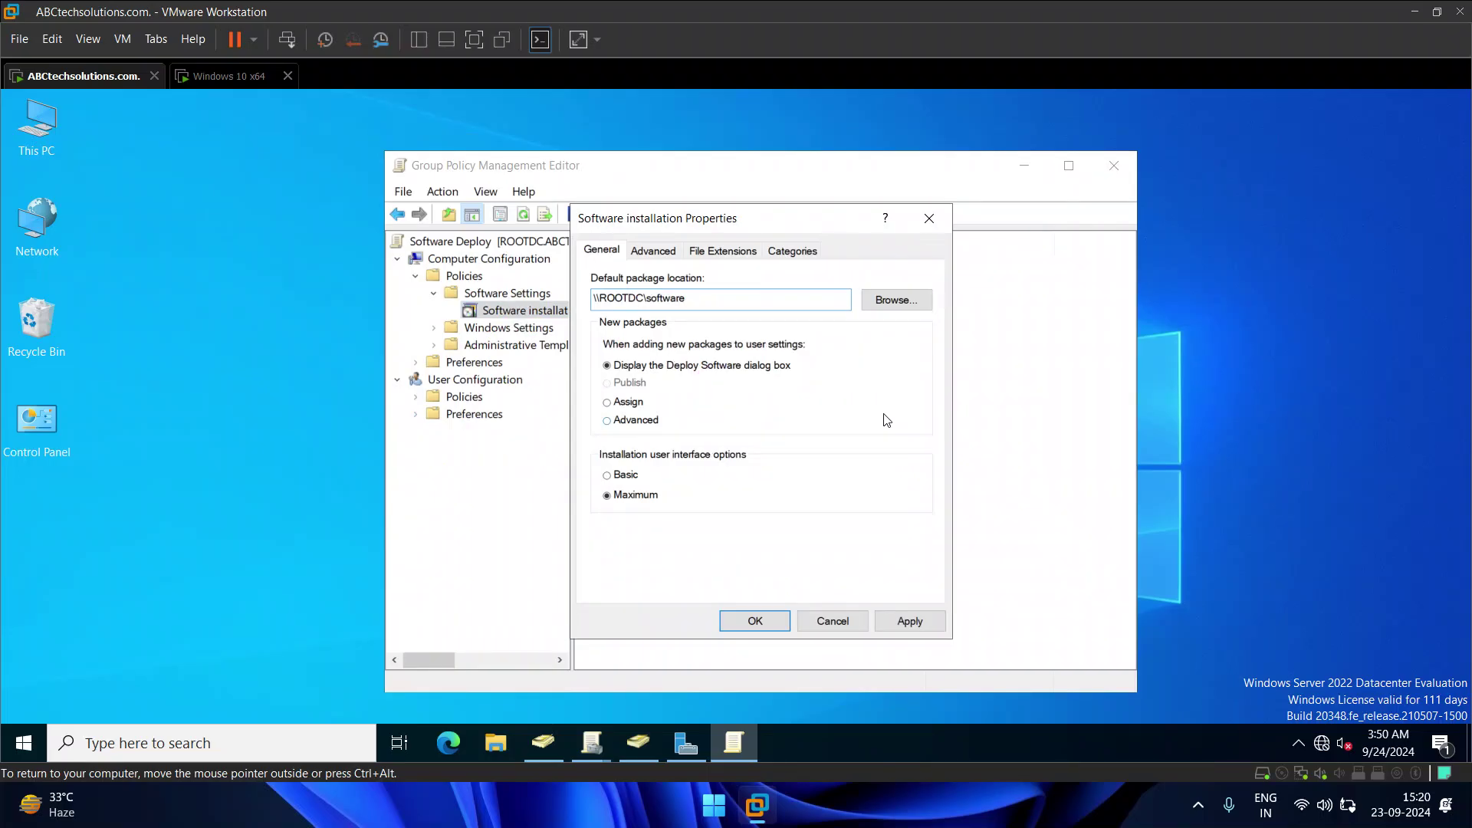
click(910, 622)
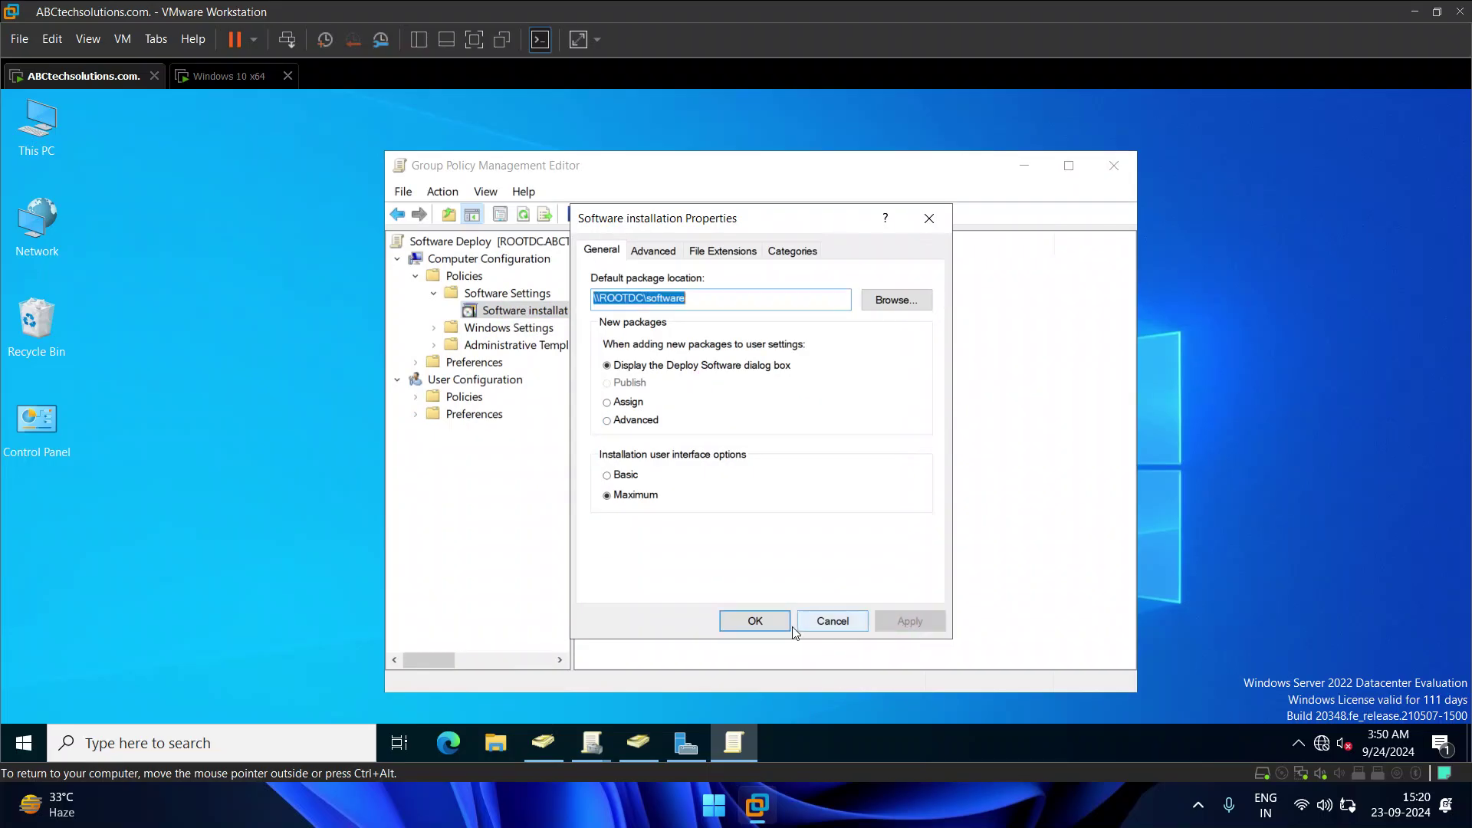
click(800, 624)
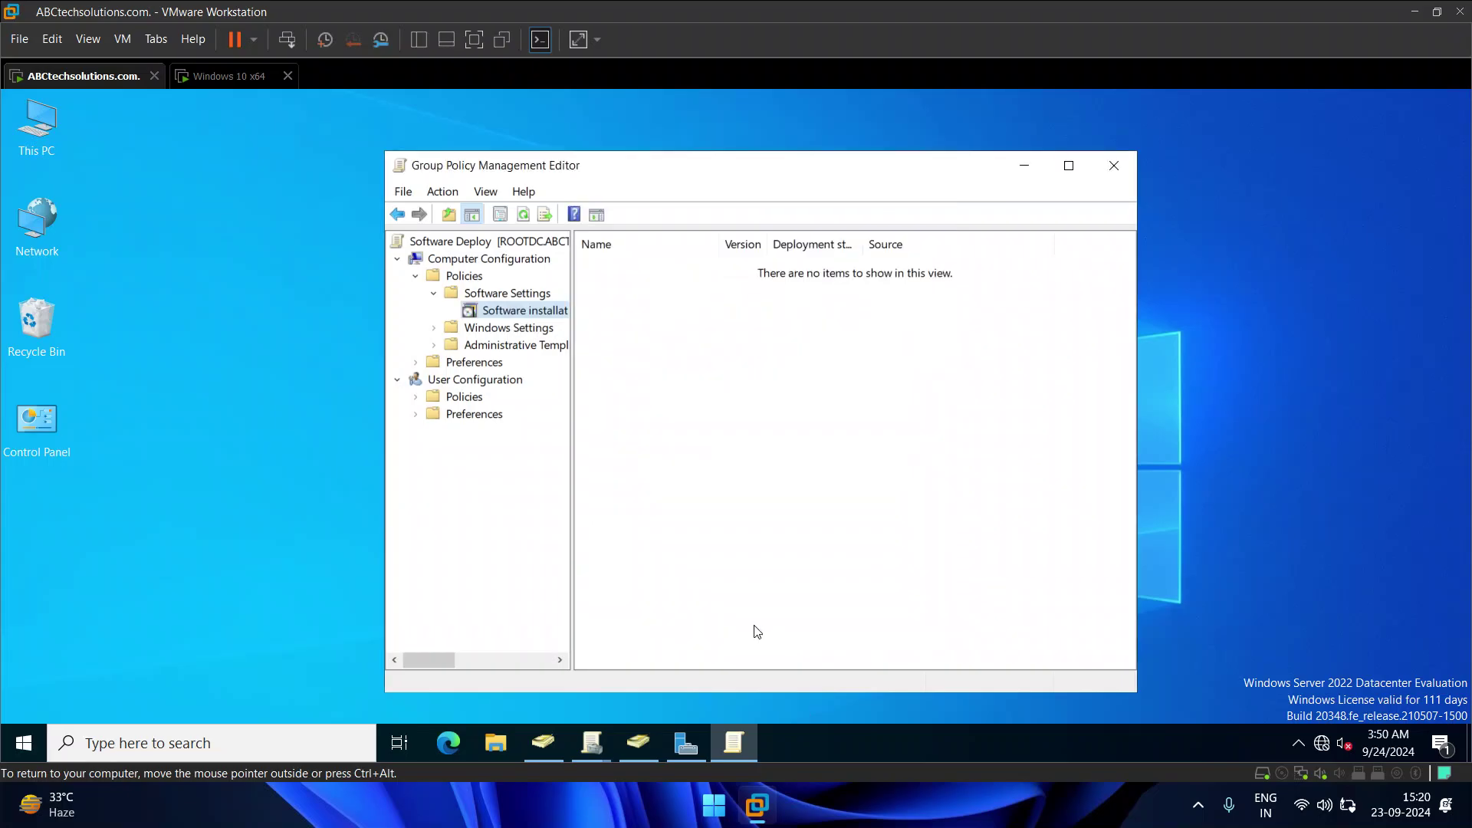
Step: Add the Chrome enterprise MSI as a new package and refresh the package list
right_click(728, 353)
mouse_move(762, 364)
click(914, 366)
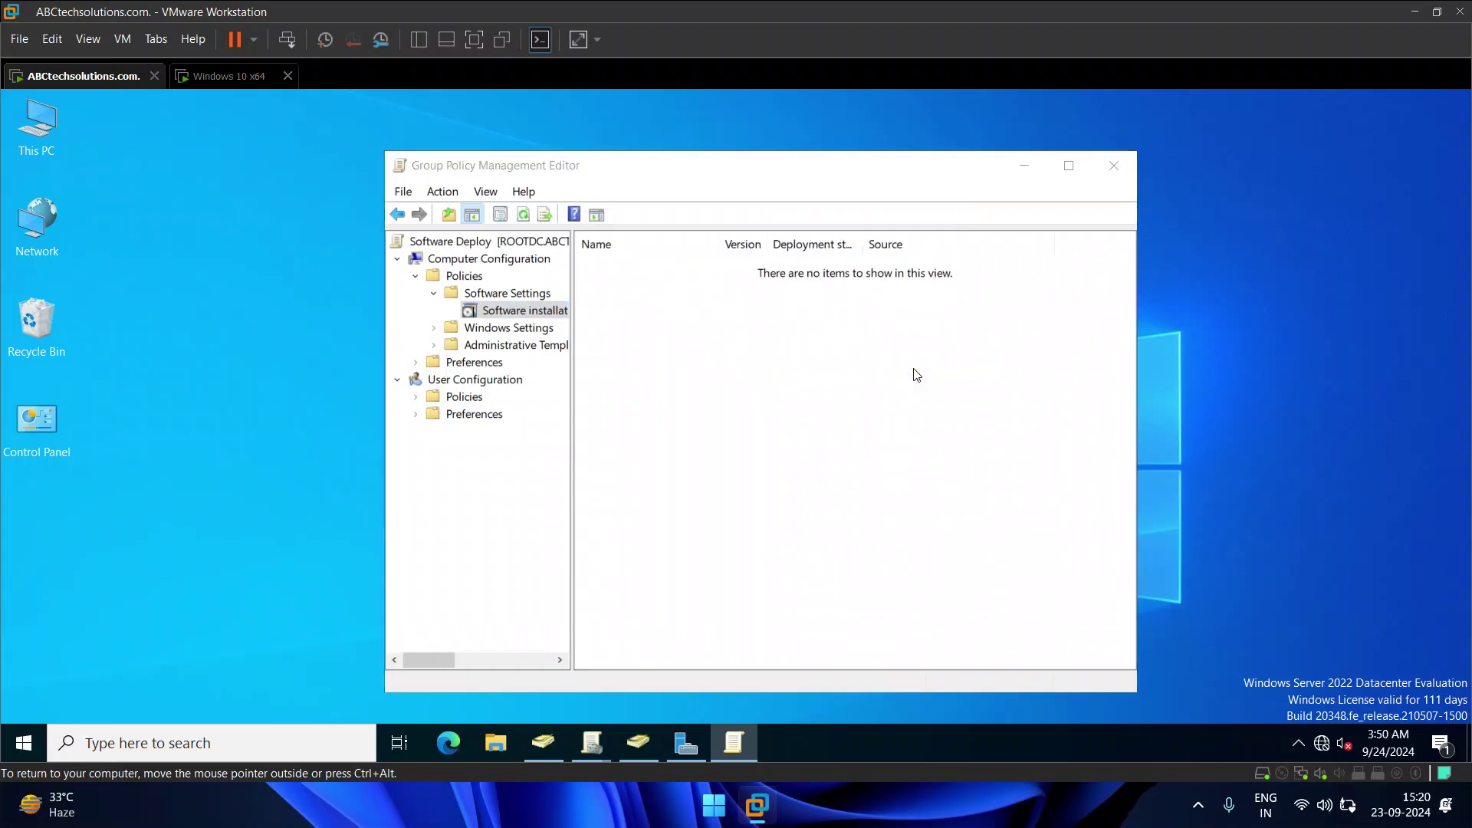
click(722, 325)
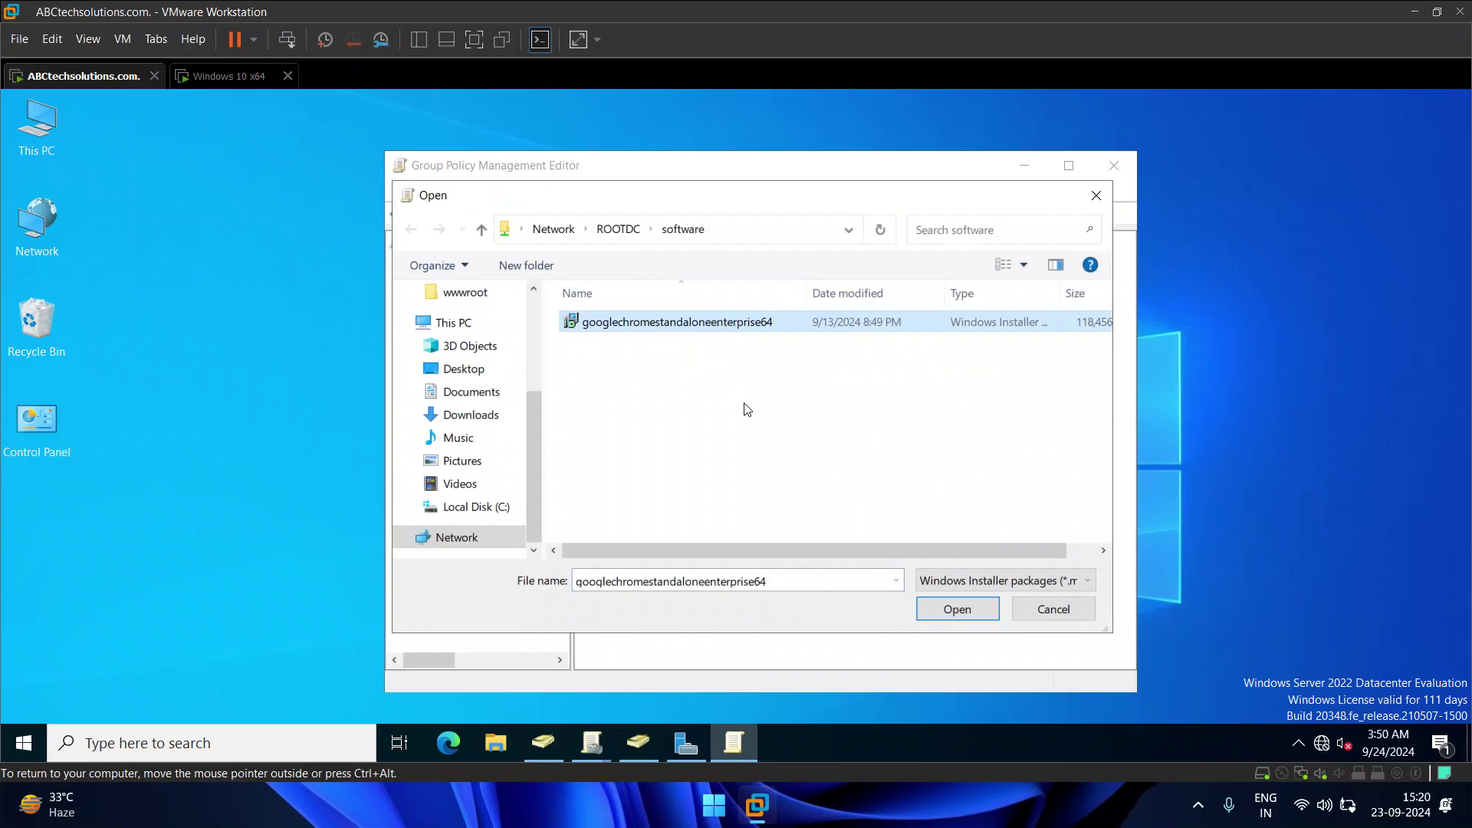
click(957, 609)
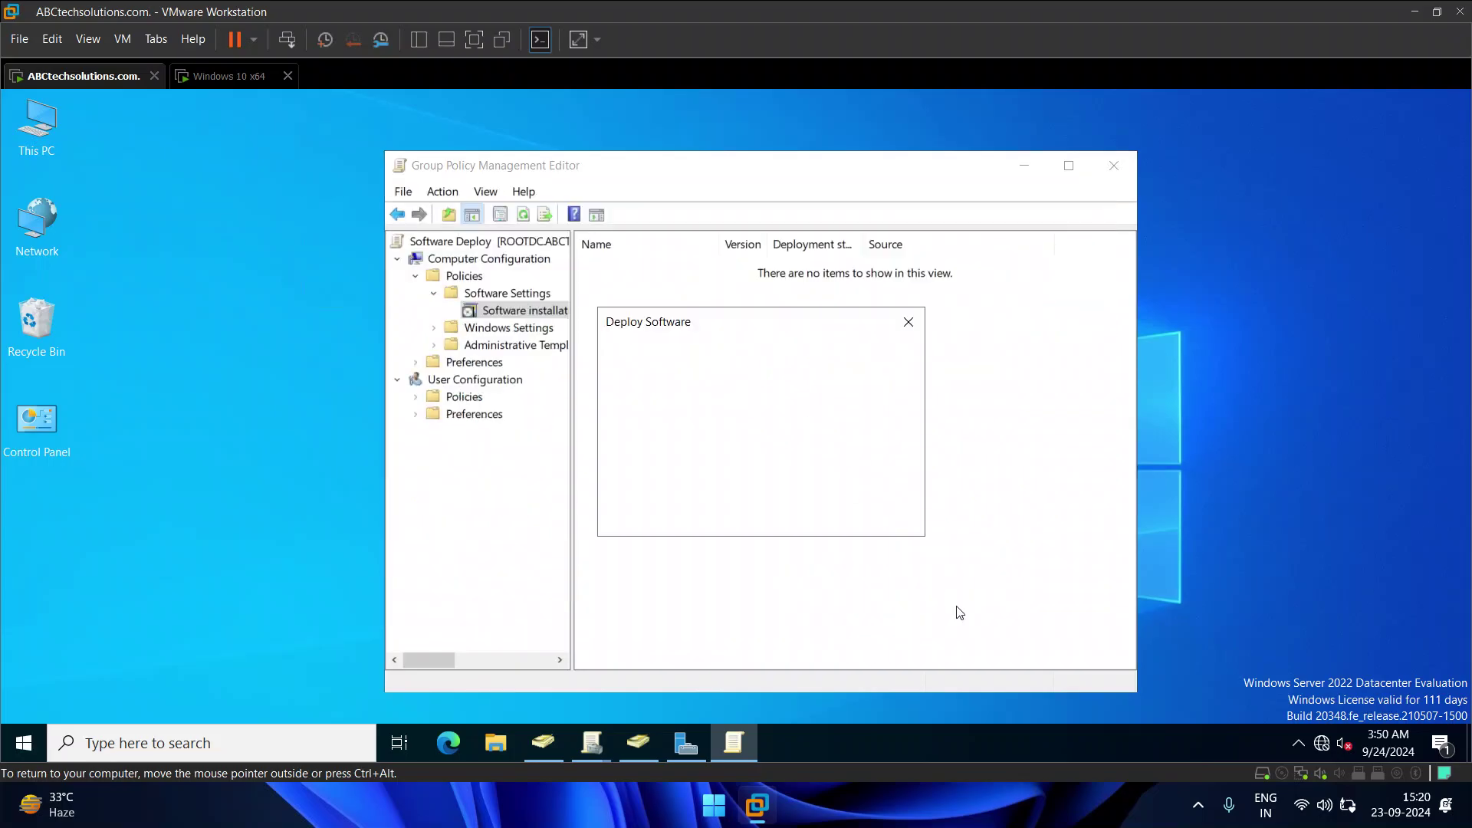
click(798, 509)
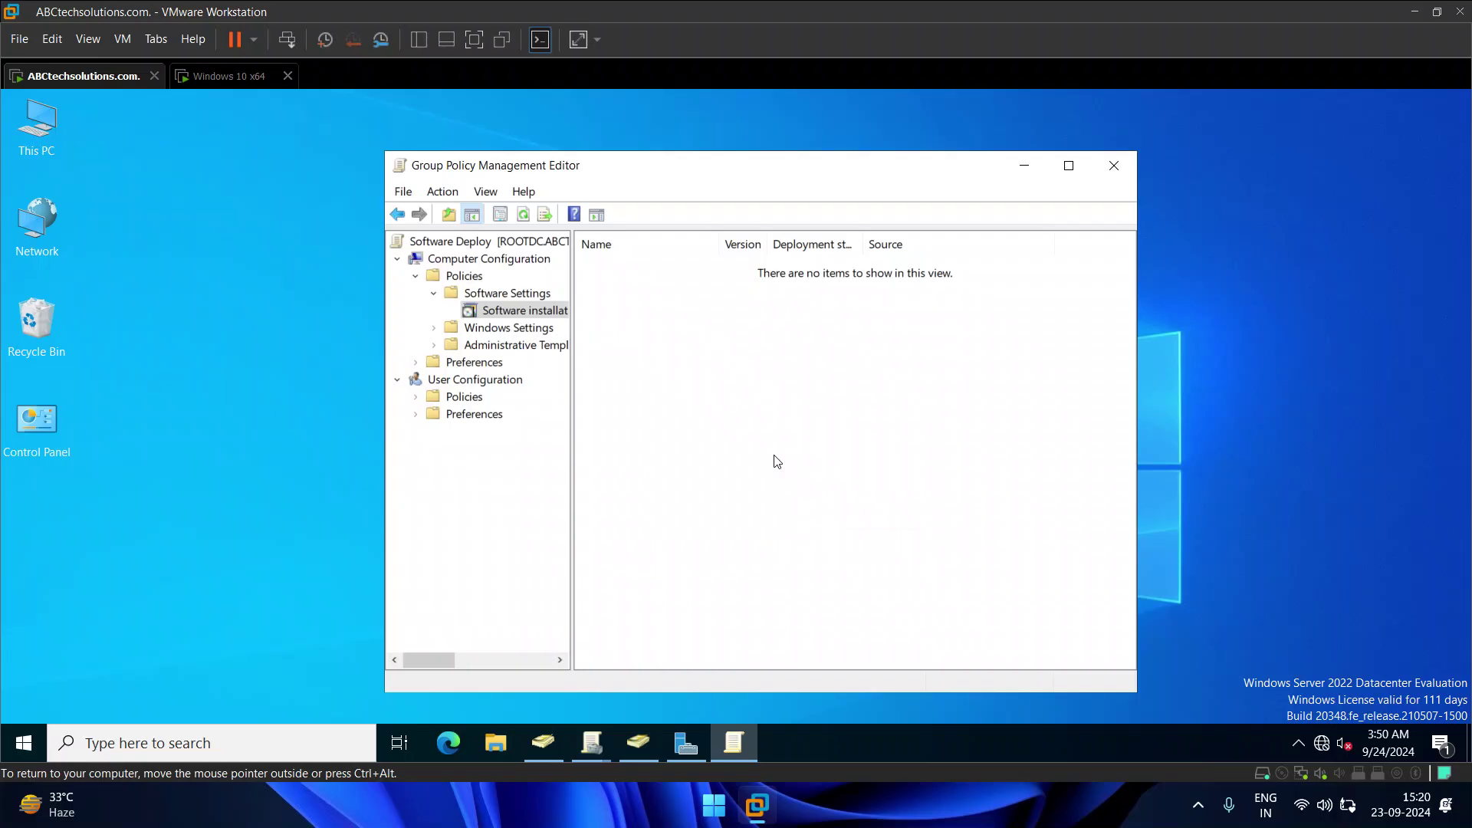
click(526, 219)
Step: Refresh the still-empty package list several times, then close the policy editor
click(525, 217)
click(522, 220)
click(521, 219)
click(521, 219)
click(1118, 165)
Step: Close Server Manager and the Group Policy Management windows
click(694, 742)
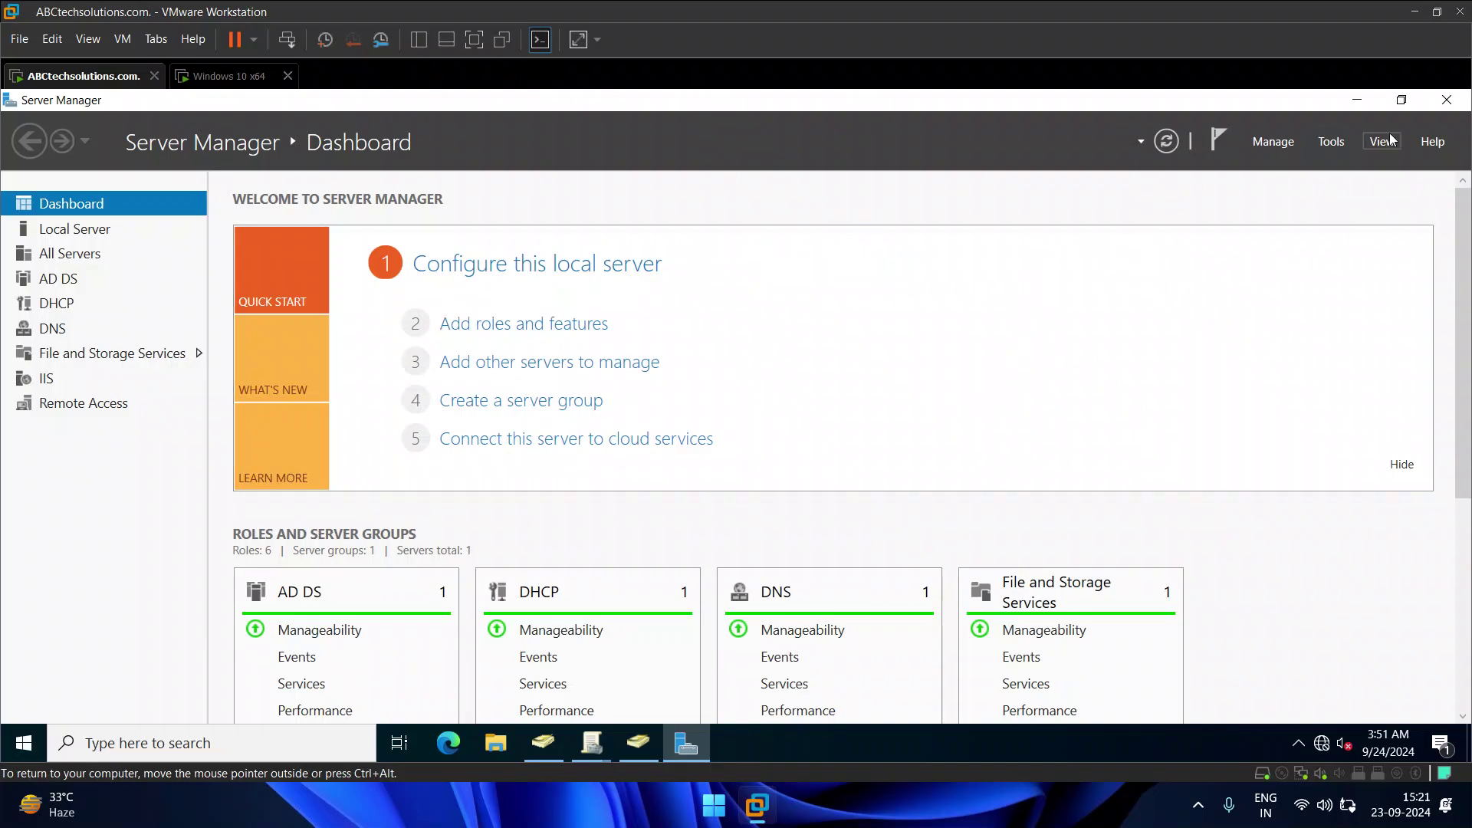
click(1337, 145)
click(600, 752)
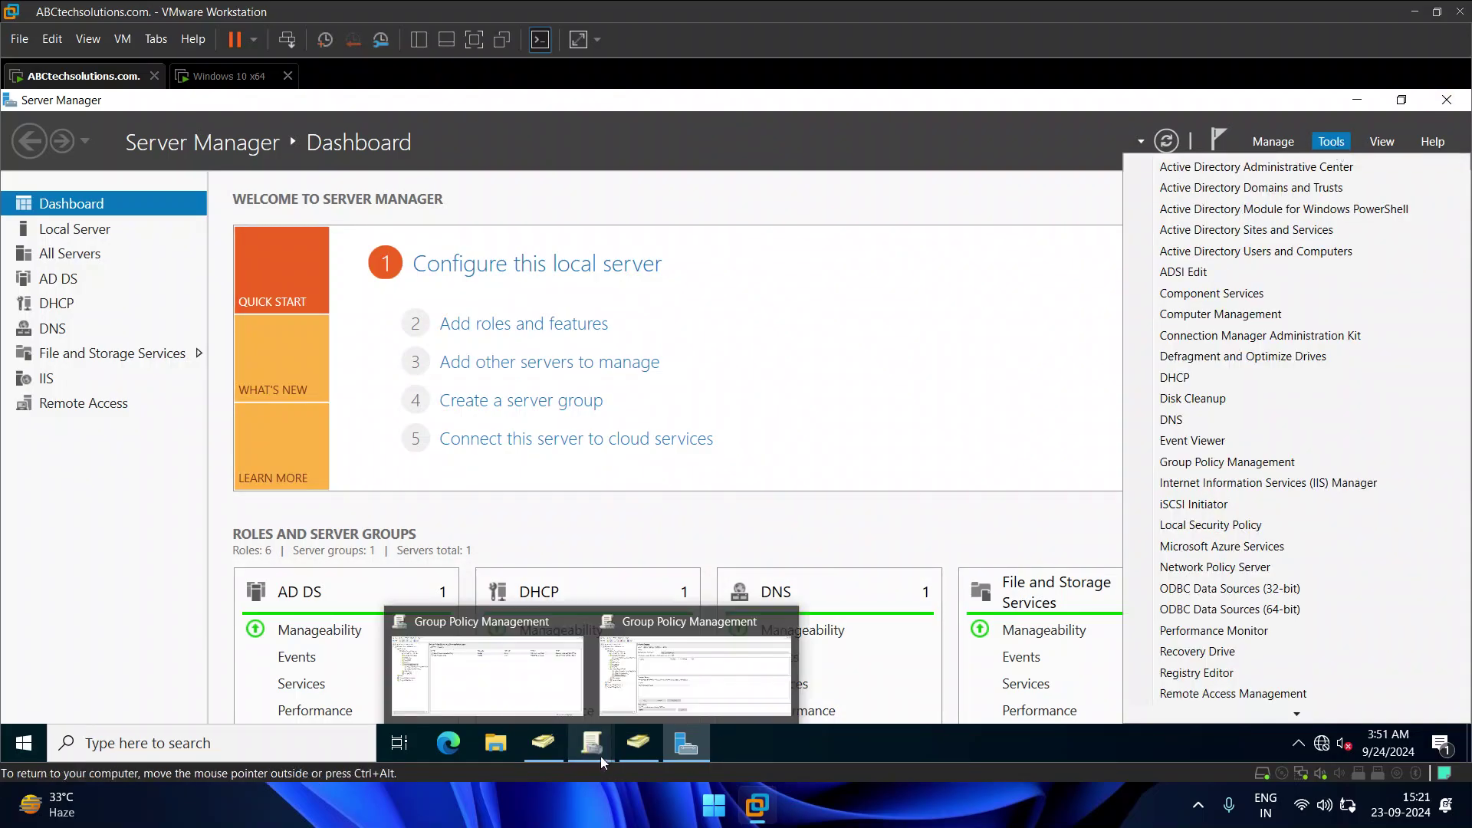
click(784, 622)
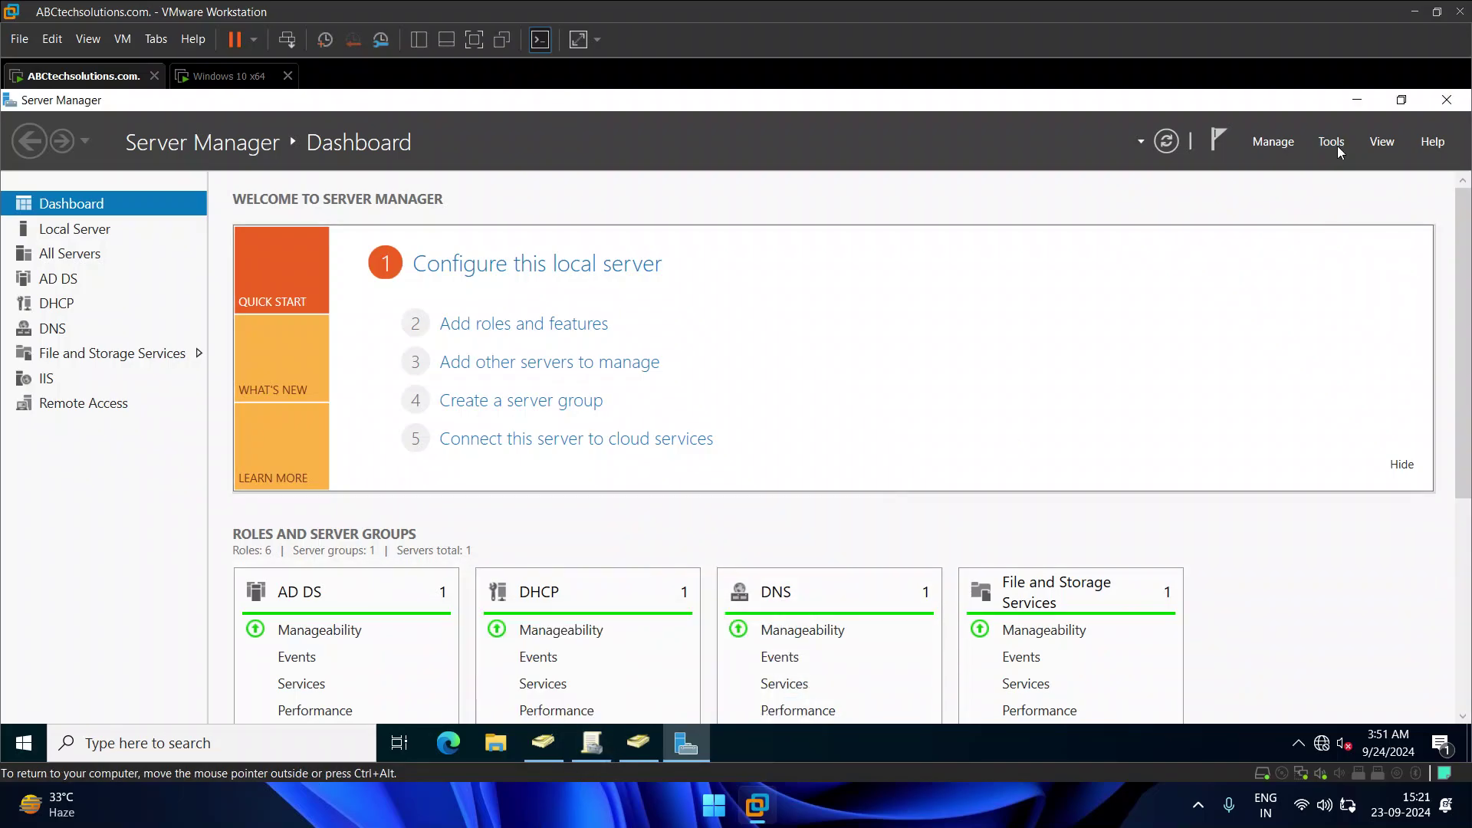
click(1449, 105)
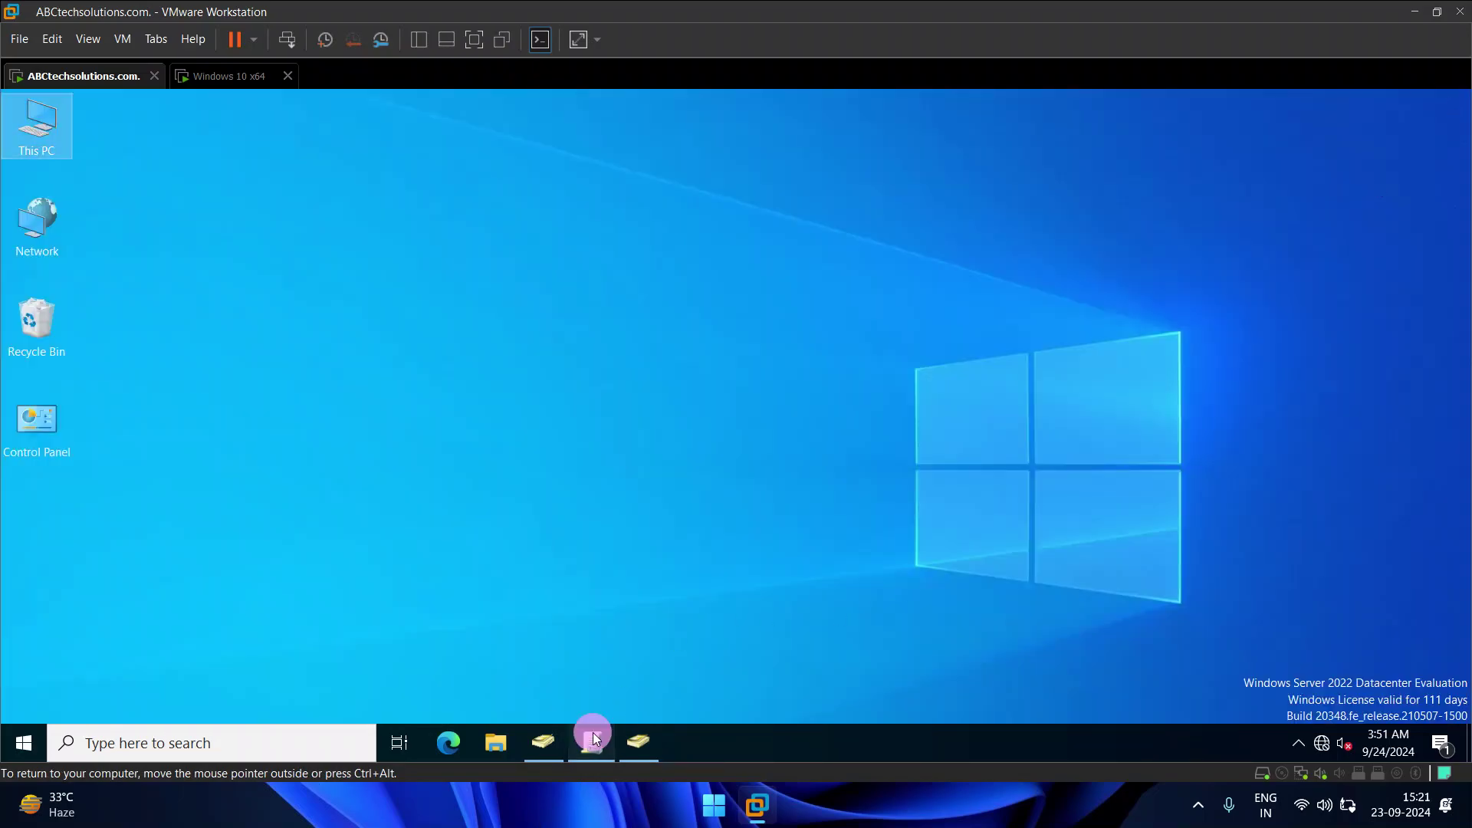
click(591, 735)
click(1448, 100)
Step: Close Active Directory Users and Computers and relaunch Server Manager from Start
click(550, 750)
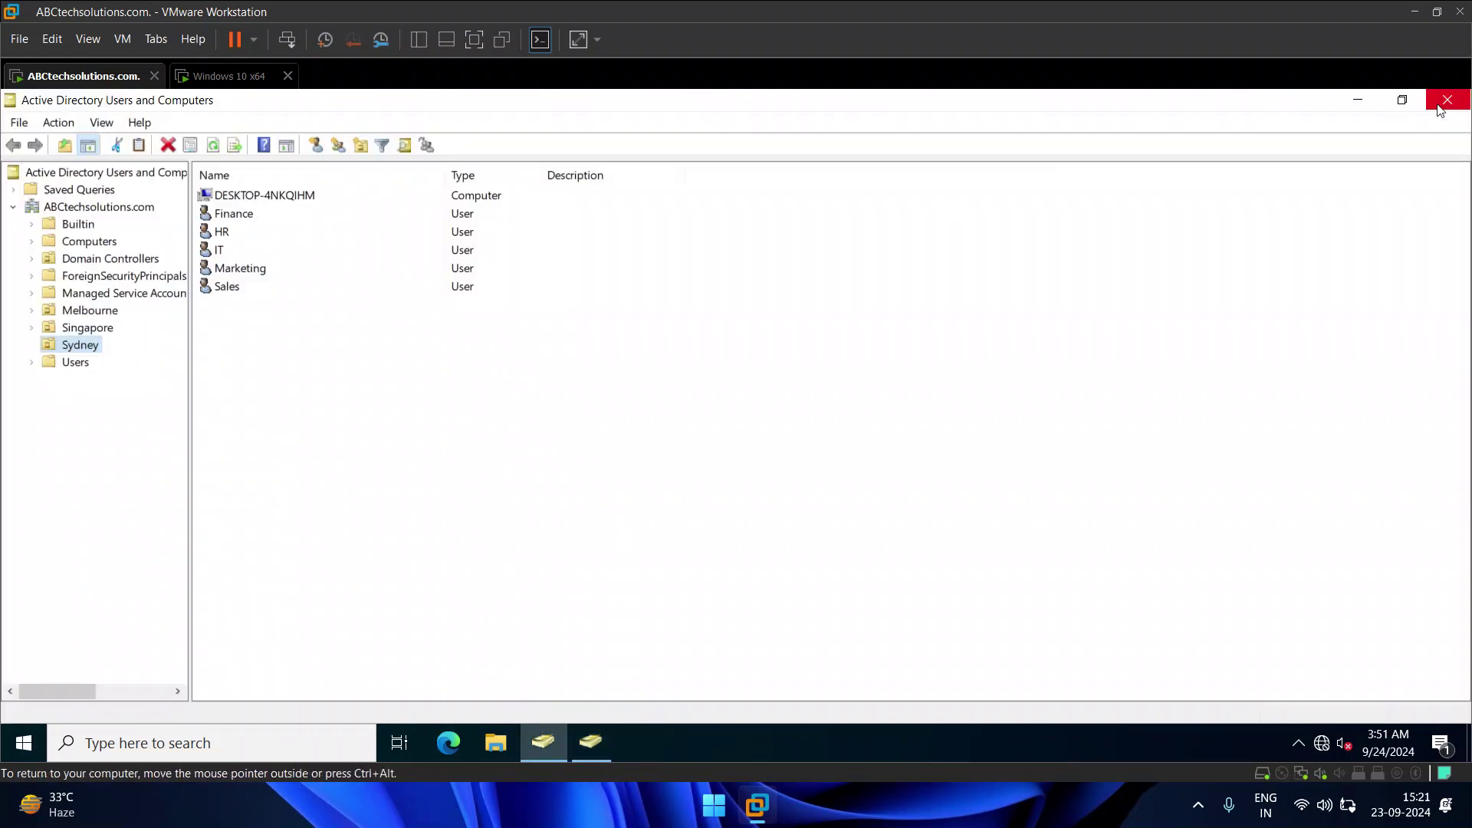
click(1356, 99)
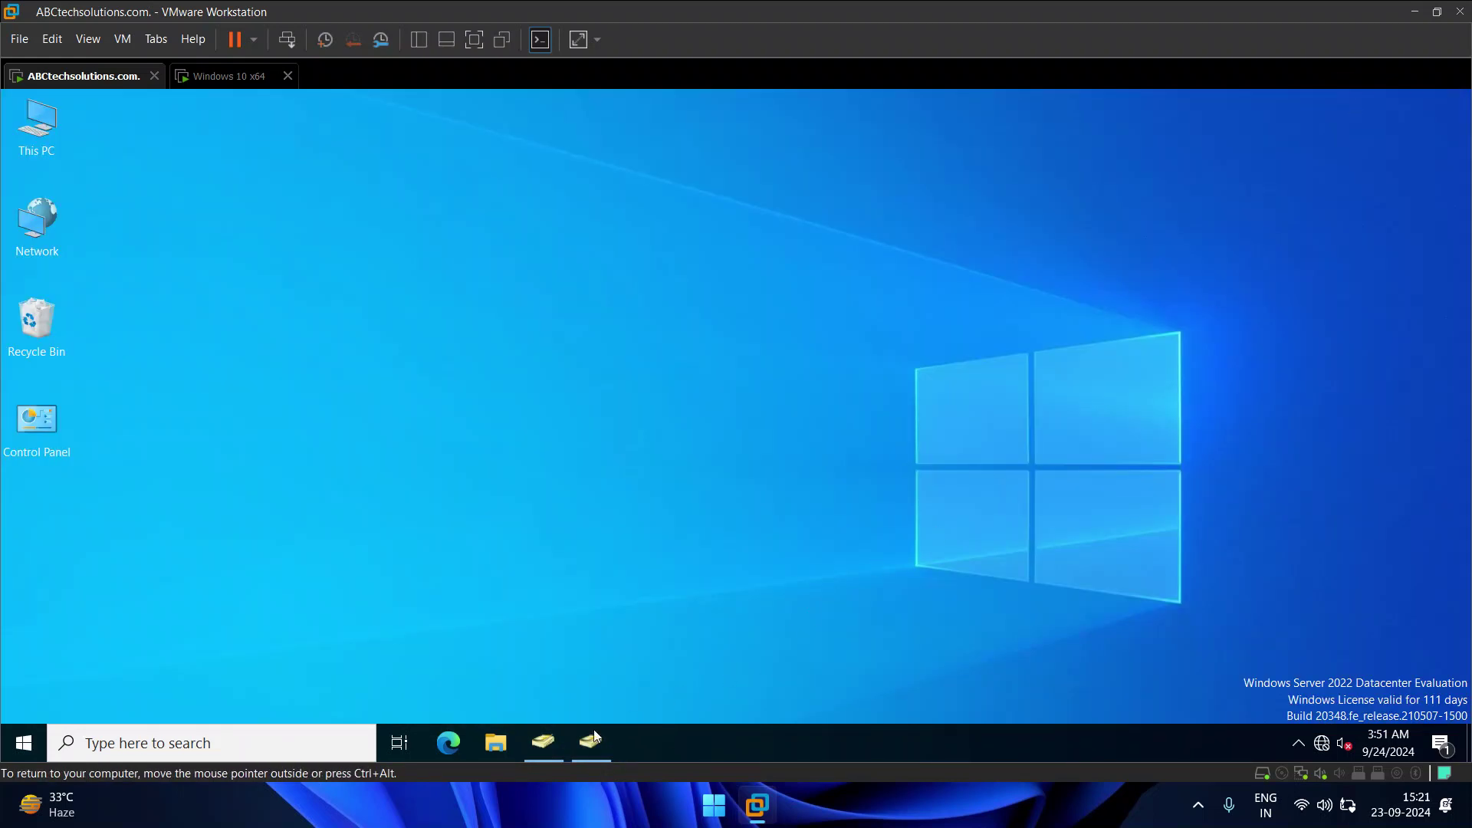
click(595, 736)
click(1454, 106)
click(24, 743)
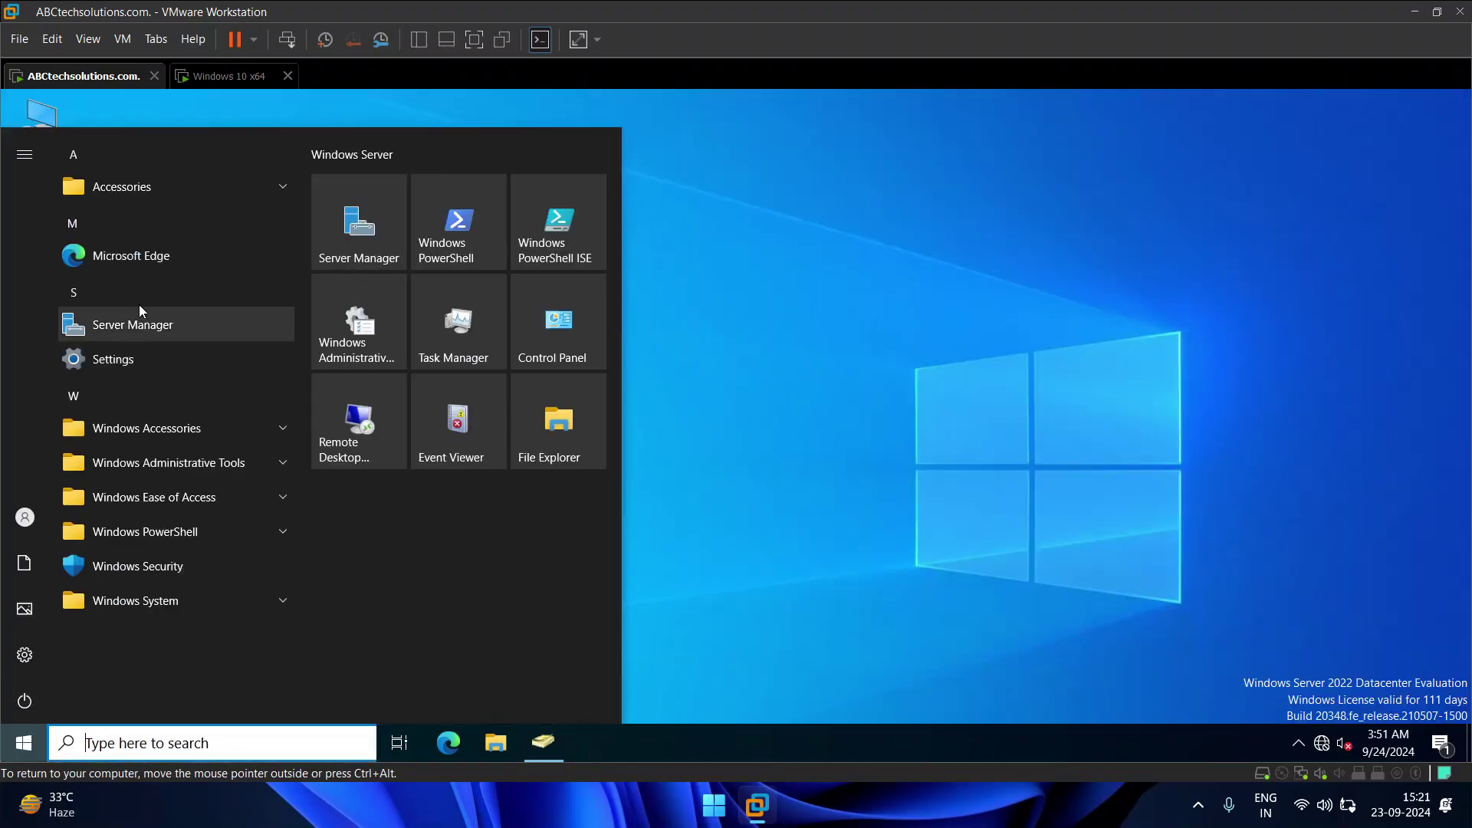
click(132, 323)
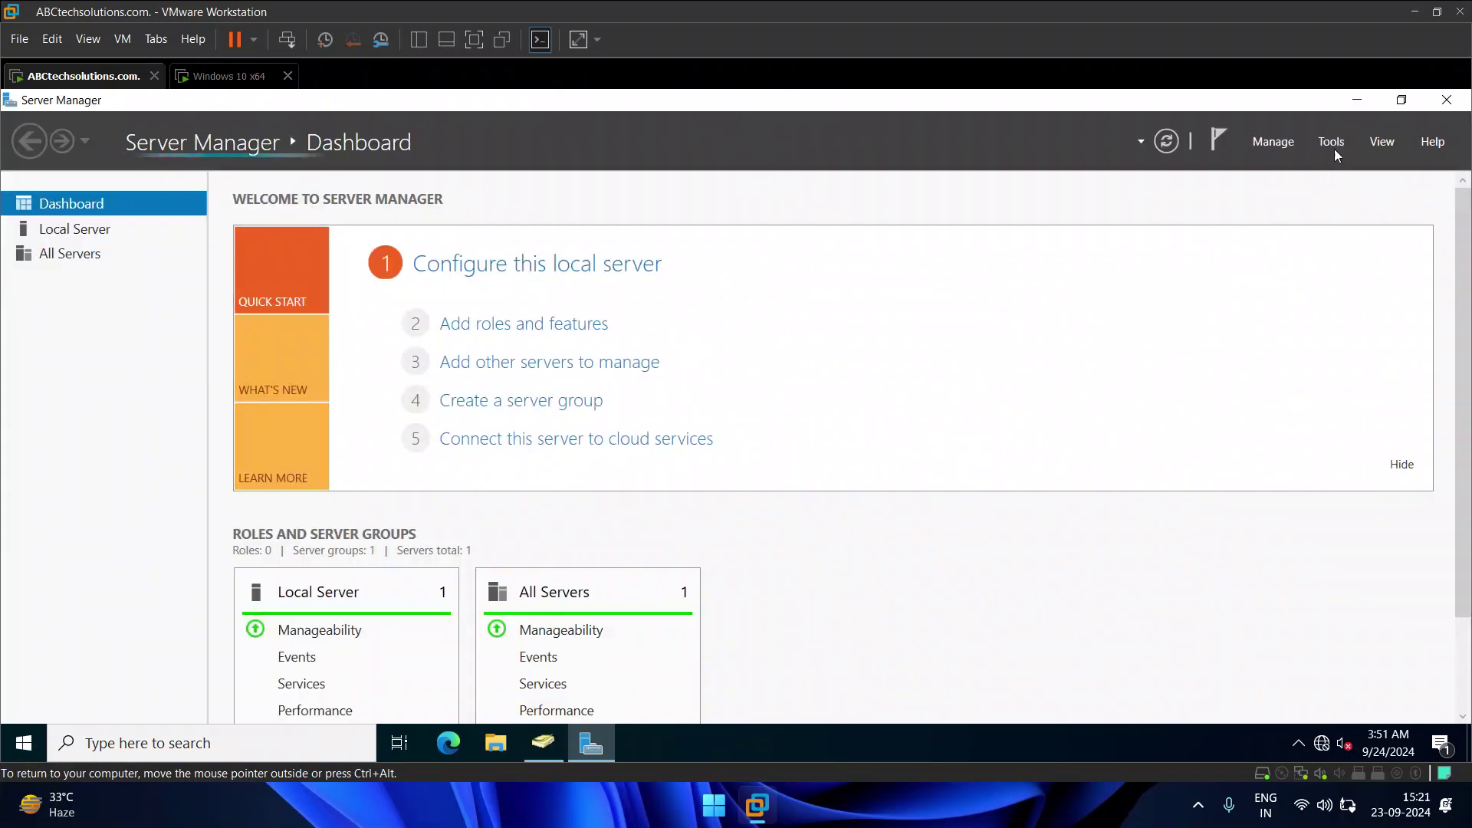
Step: Launch Group Policy Management from Tools and reopen Software Deploy under Group Policy Objects for editing
click(1332, 144)
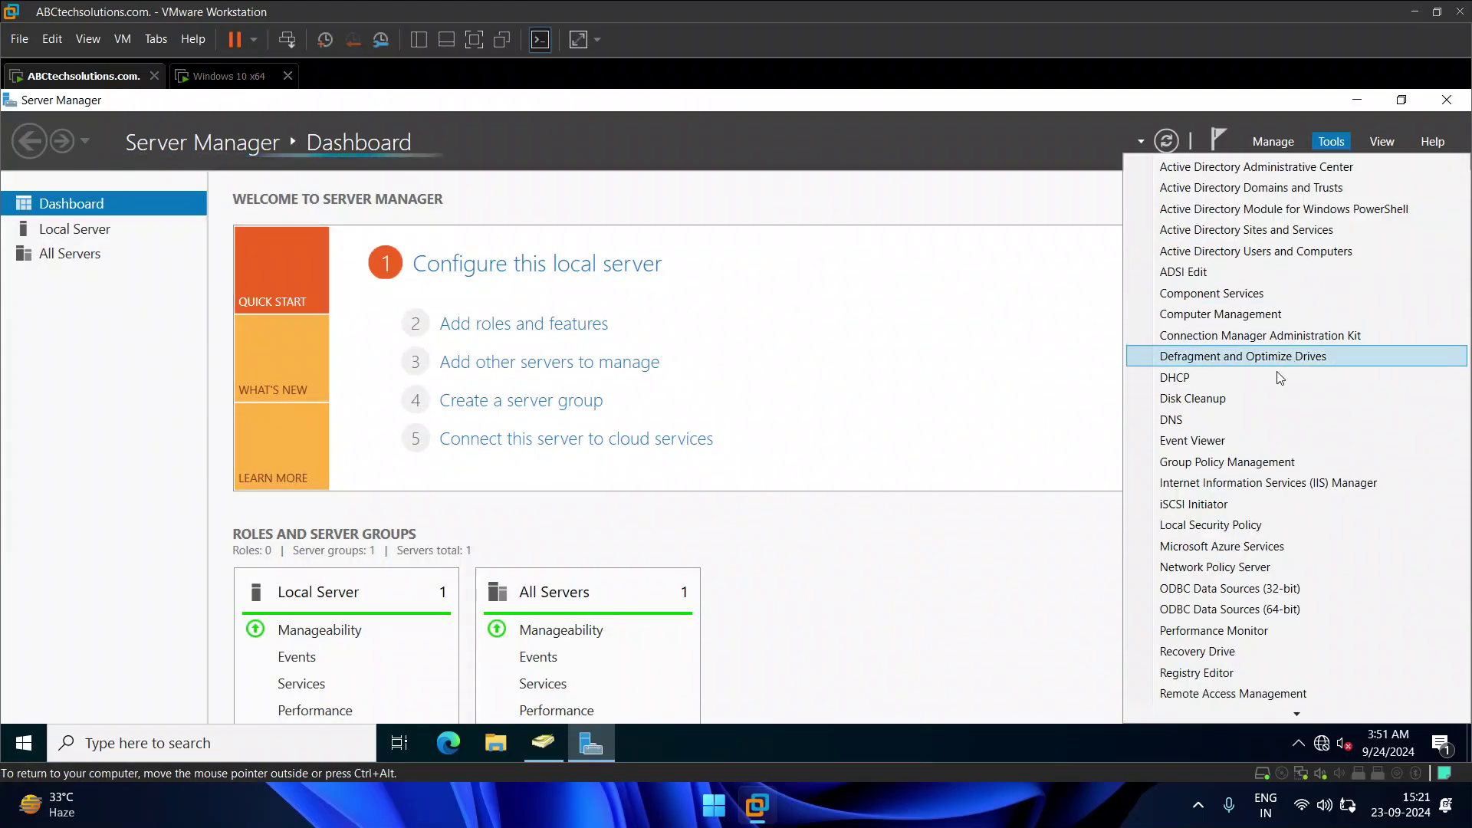
click(1208, 462)
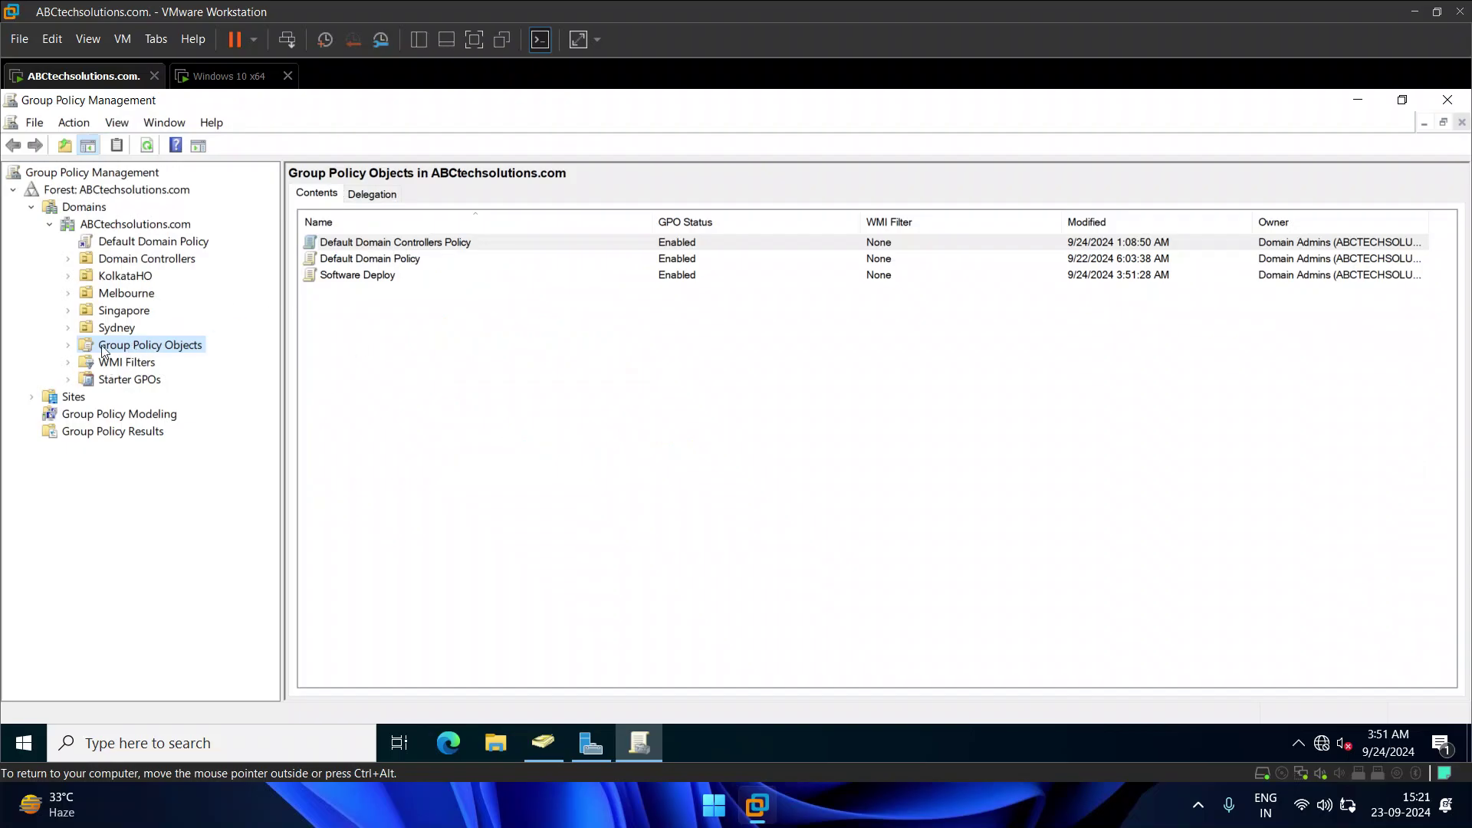
click(68, 345)
click(163, 400)
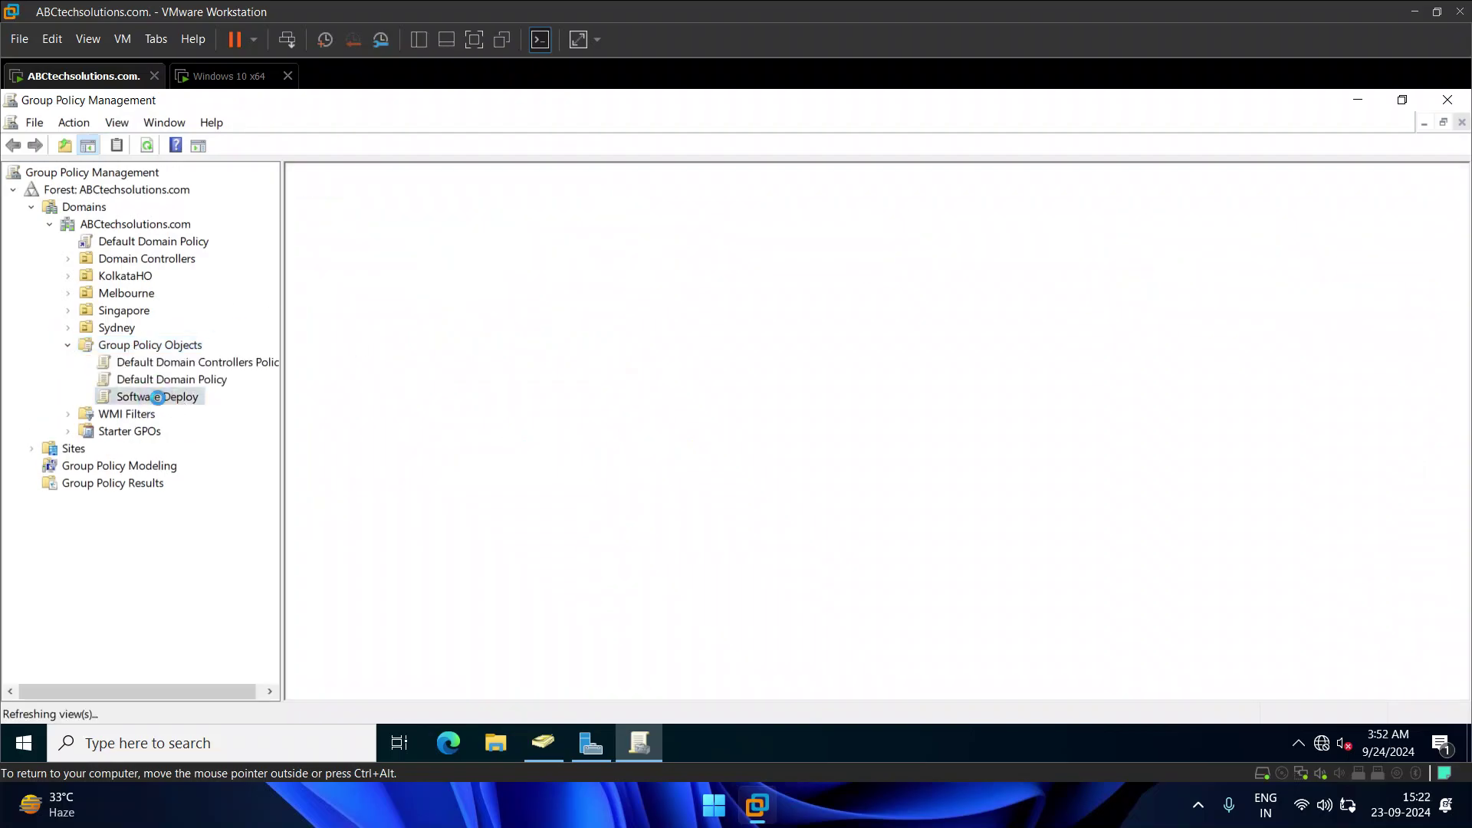
right_click(163, 400)
key(Escape)
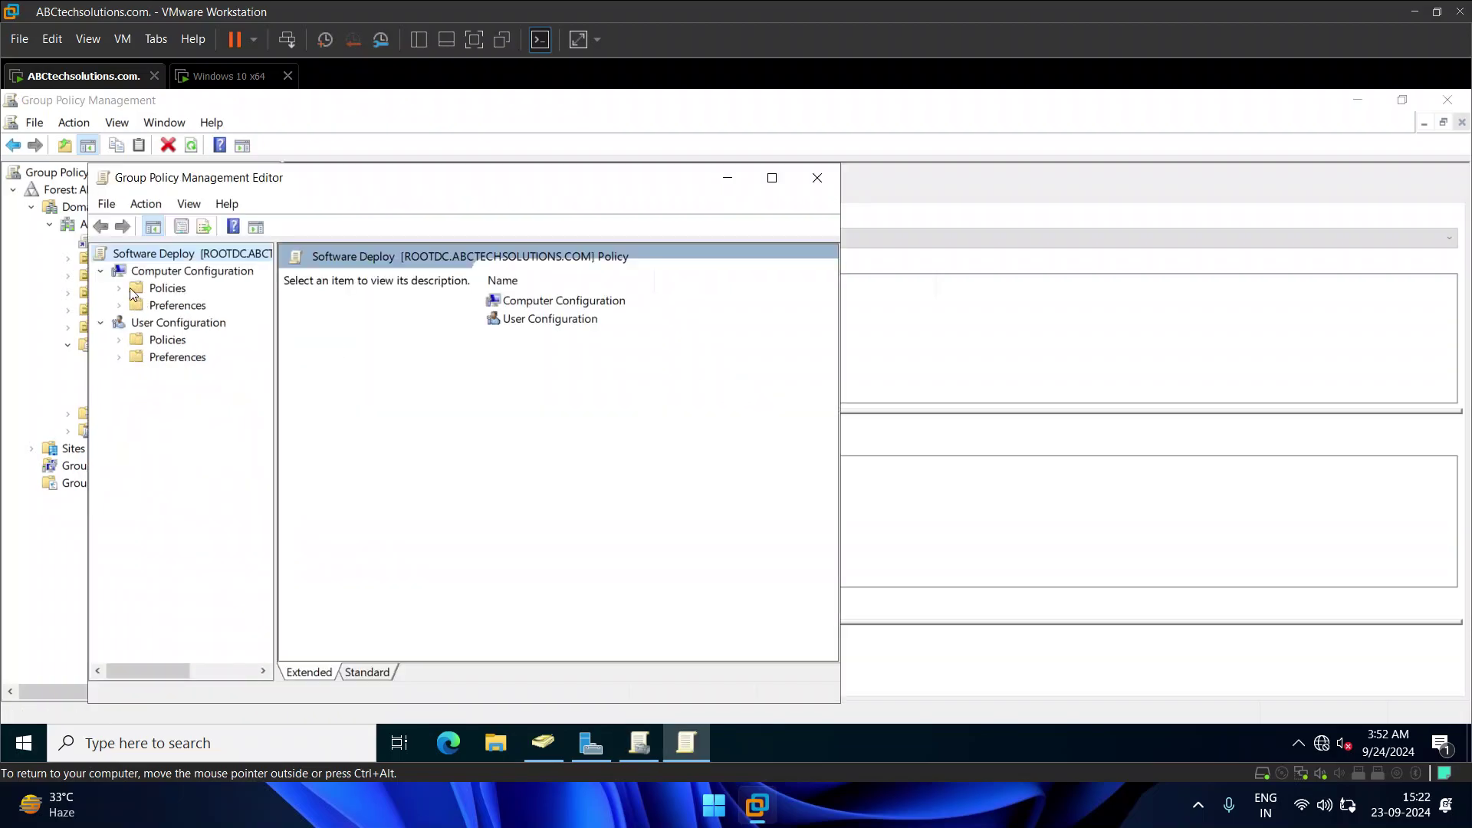
Step: Check that Software installation lists Google Chrome 70.117 from \\ROOTDC\software, then close the editor
click(119, 289)
click(138, 306)
click(201, 322)
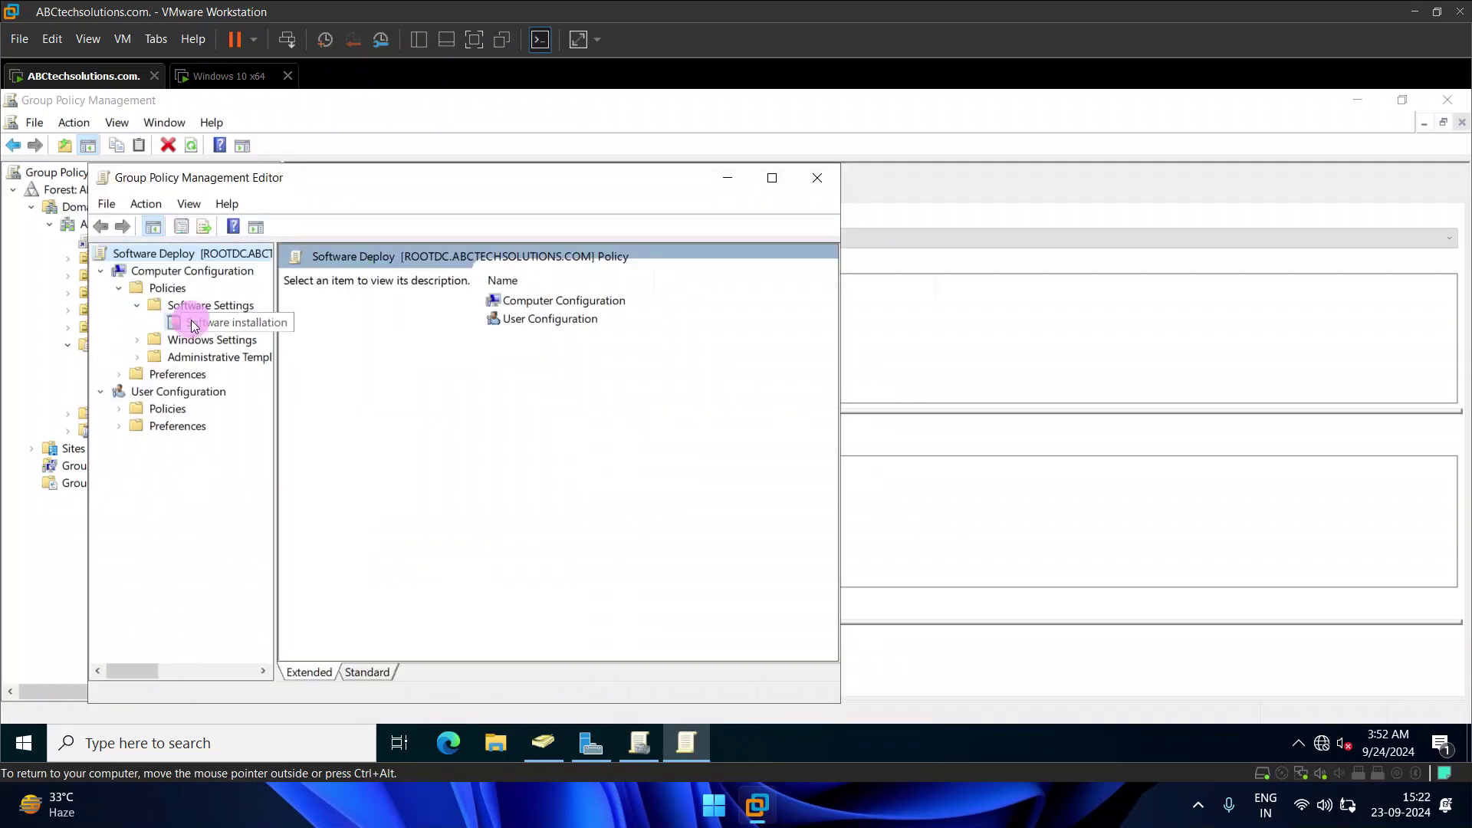
click(421, 278)
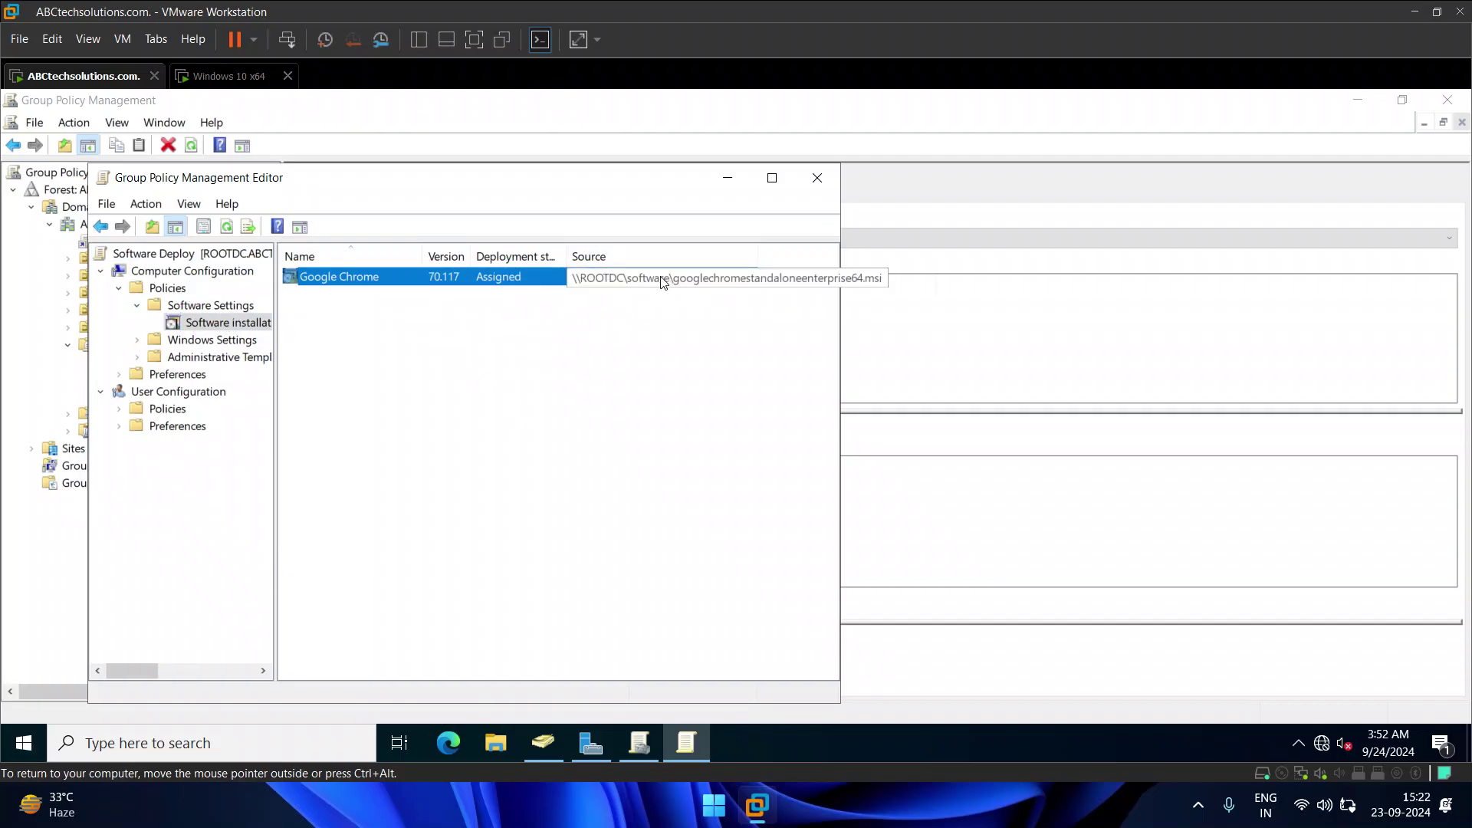
click(493, 280)
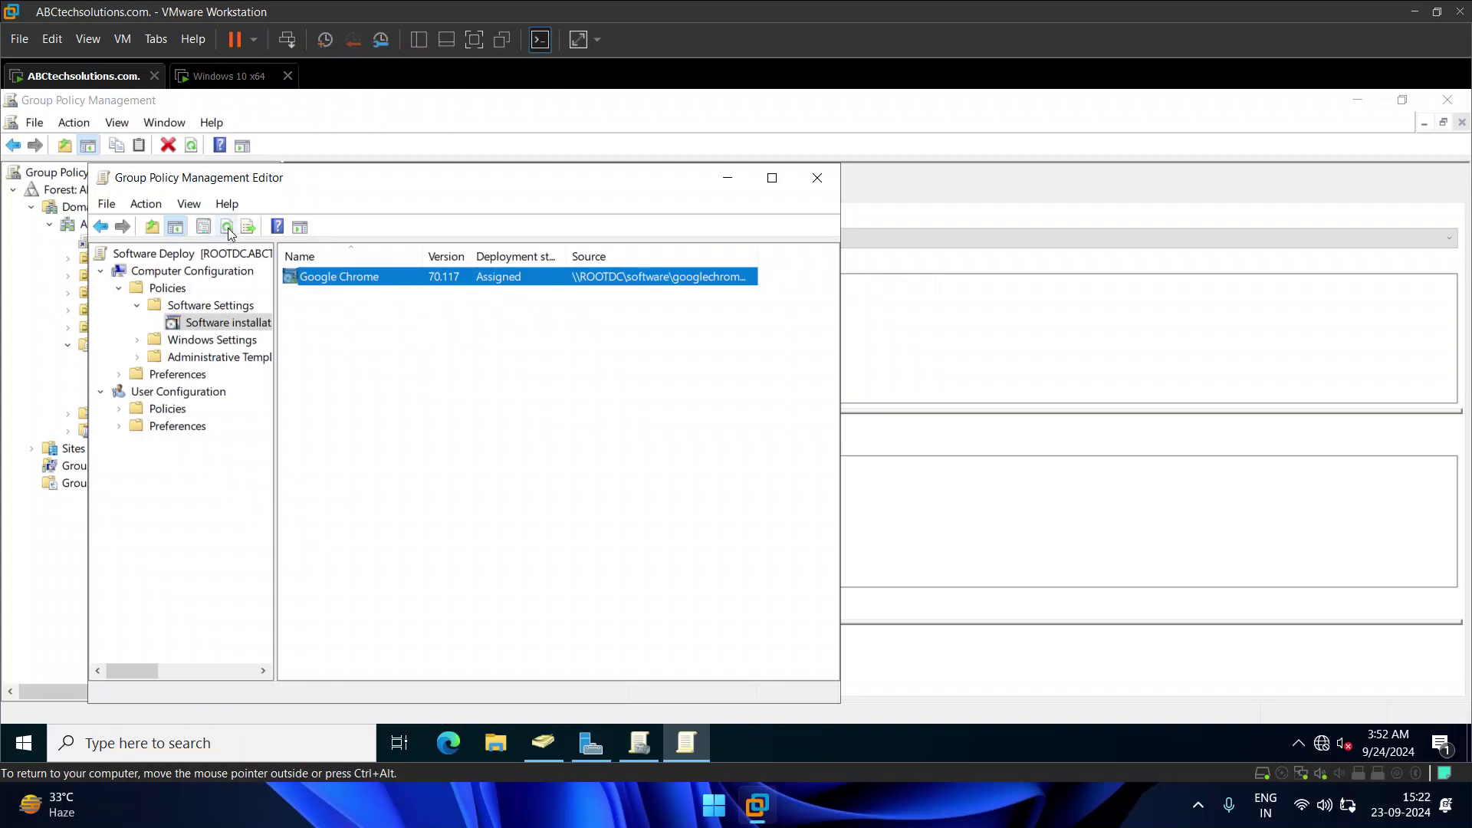
click(329, 299)
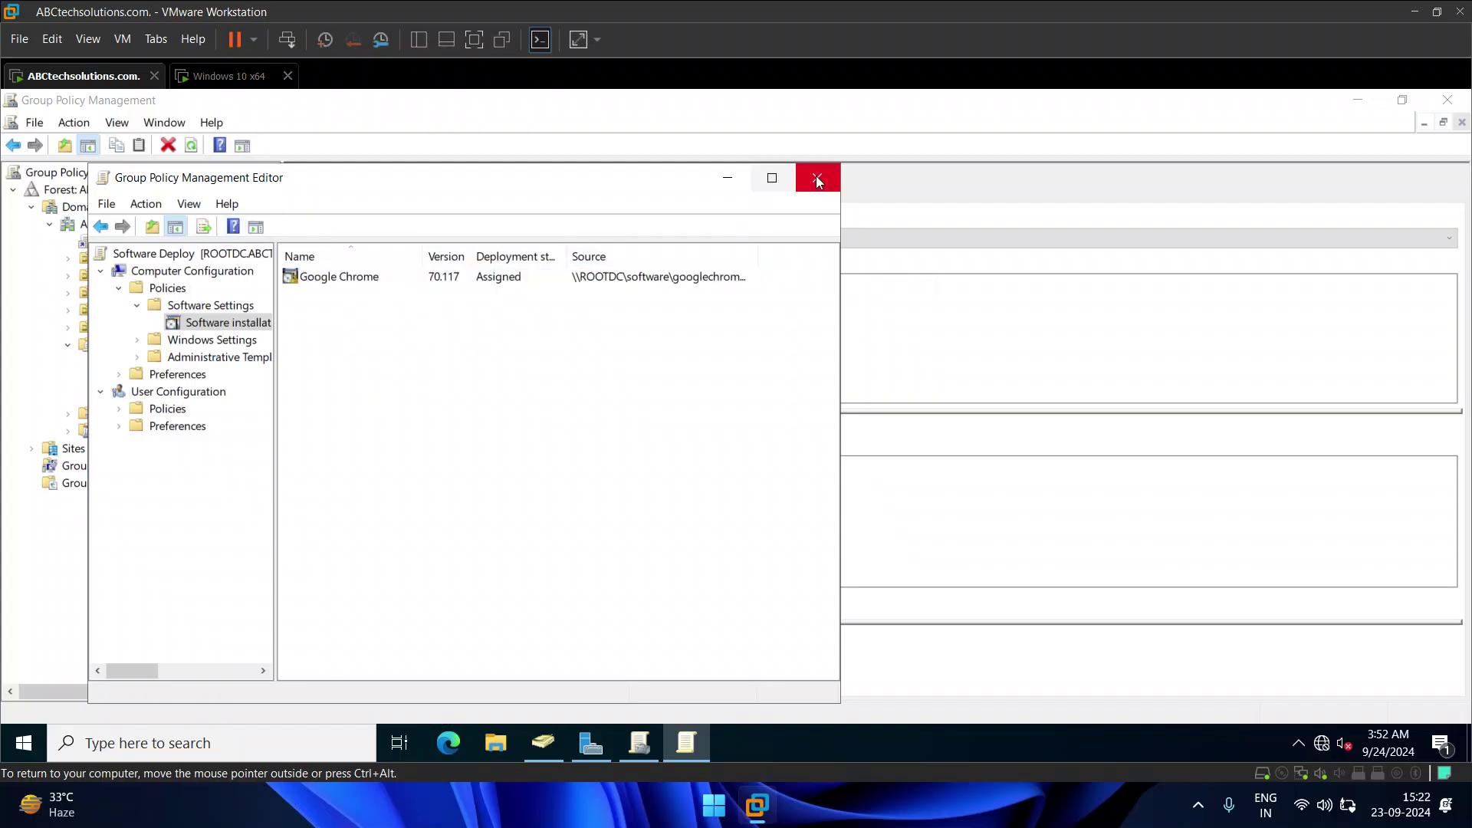
click(815, 177)
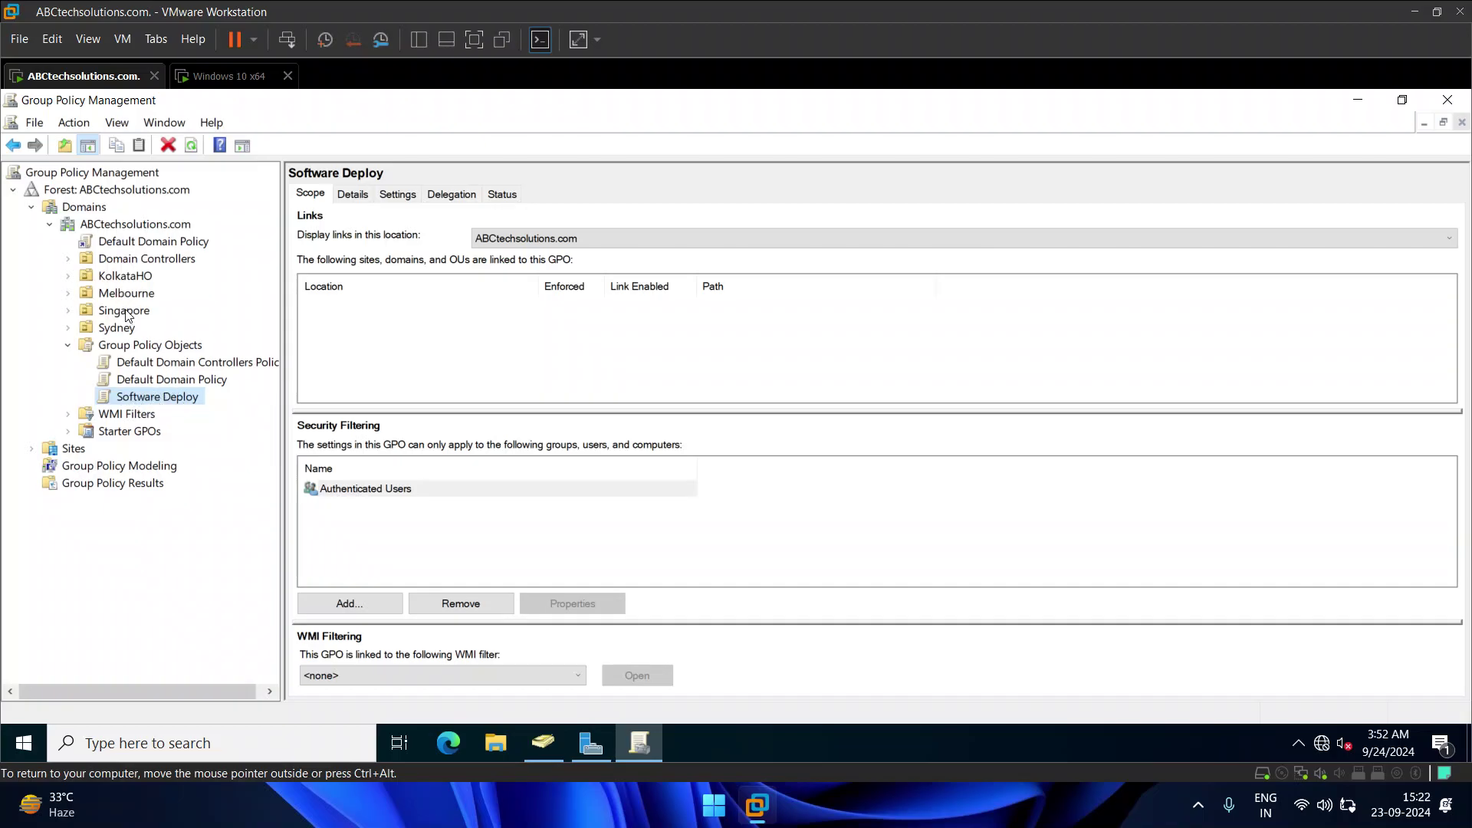
Step: Link the existing Software Deploy GPO to the KolkataHO OU
click(132, 279)
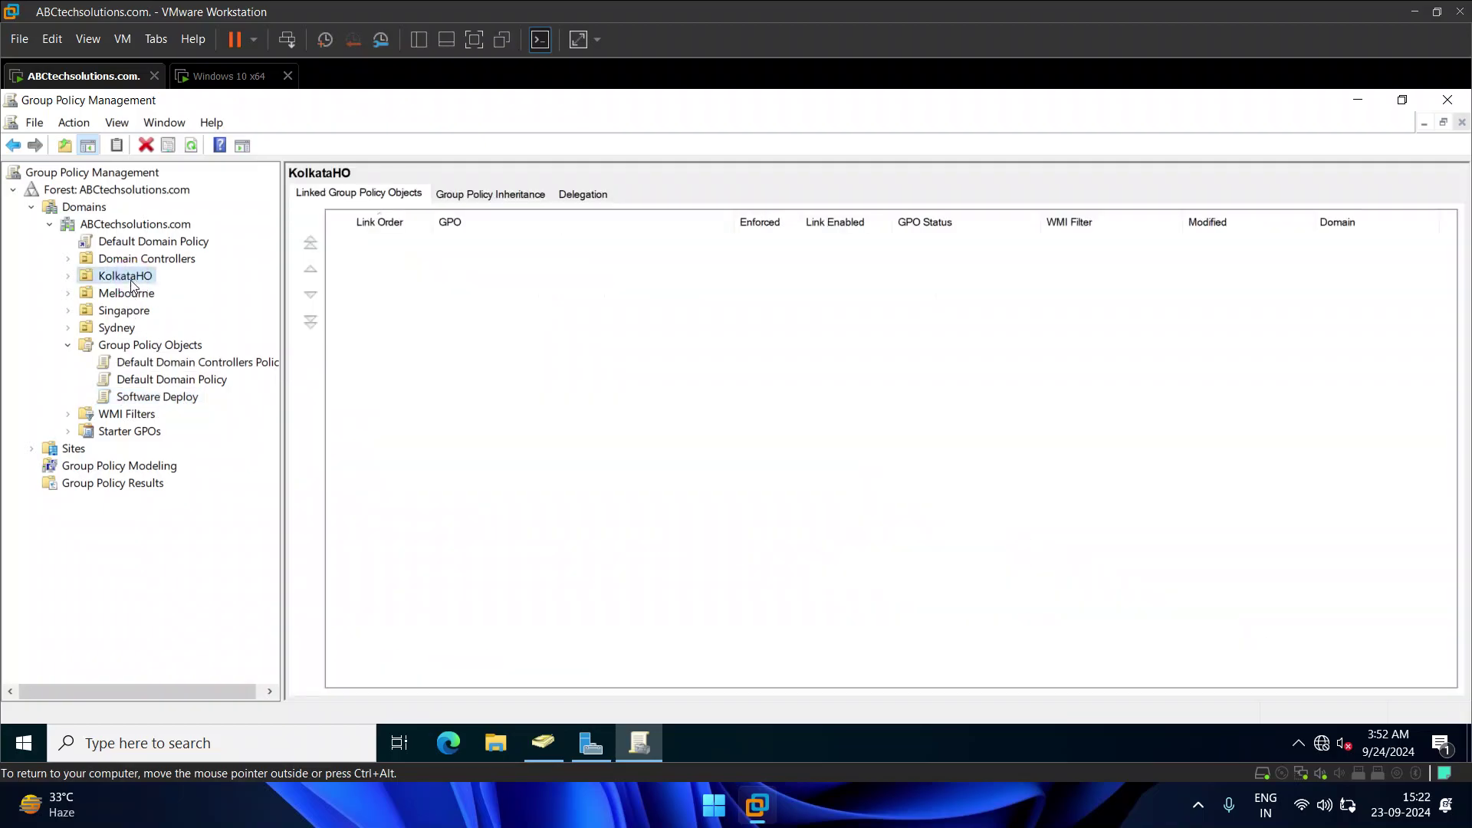
right_click(132, 279)
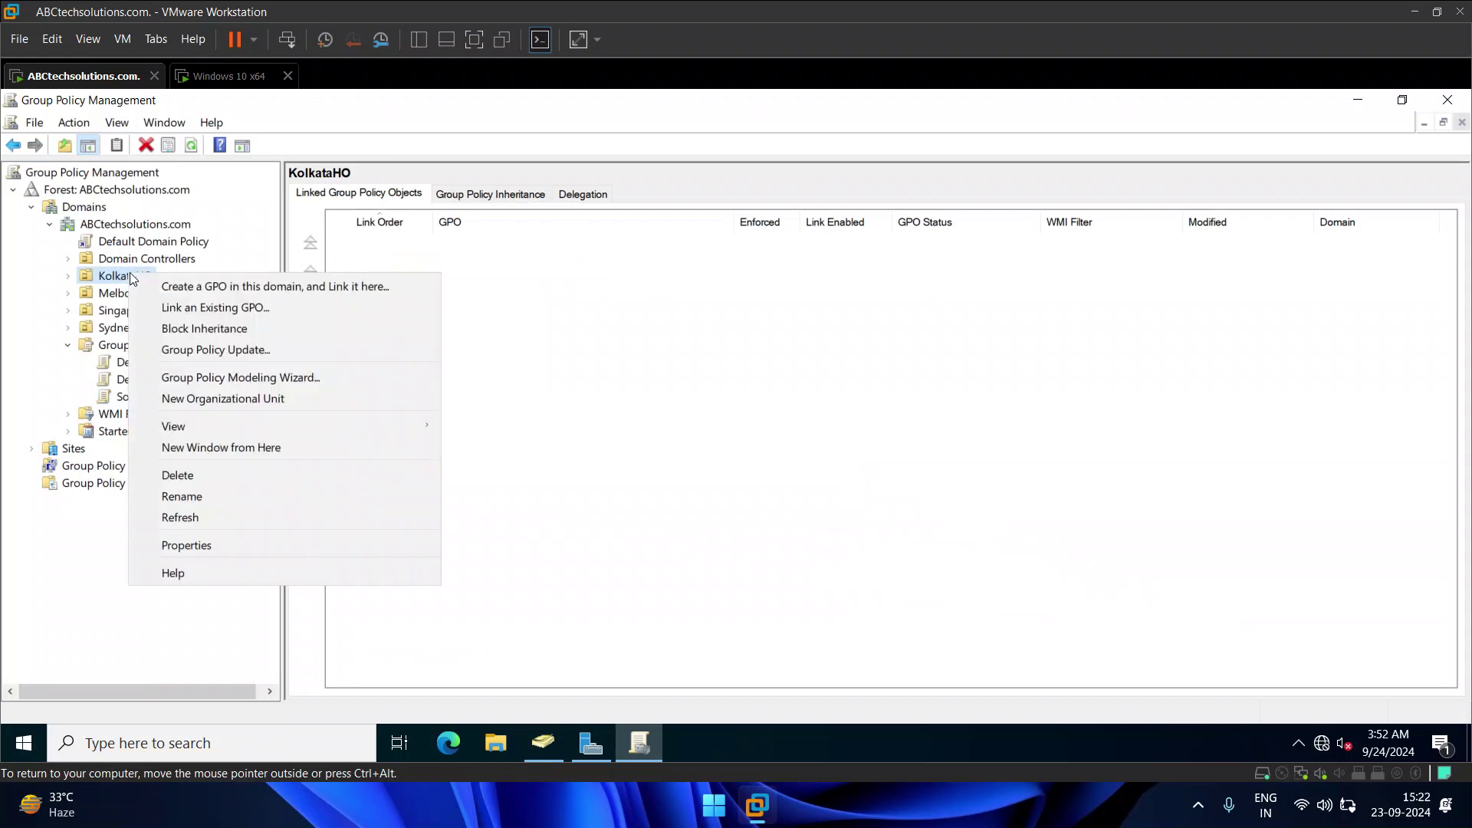
click(207, 307)
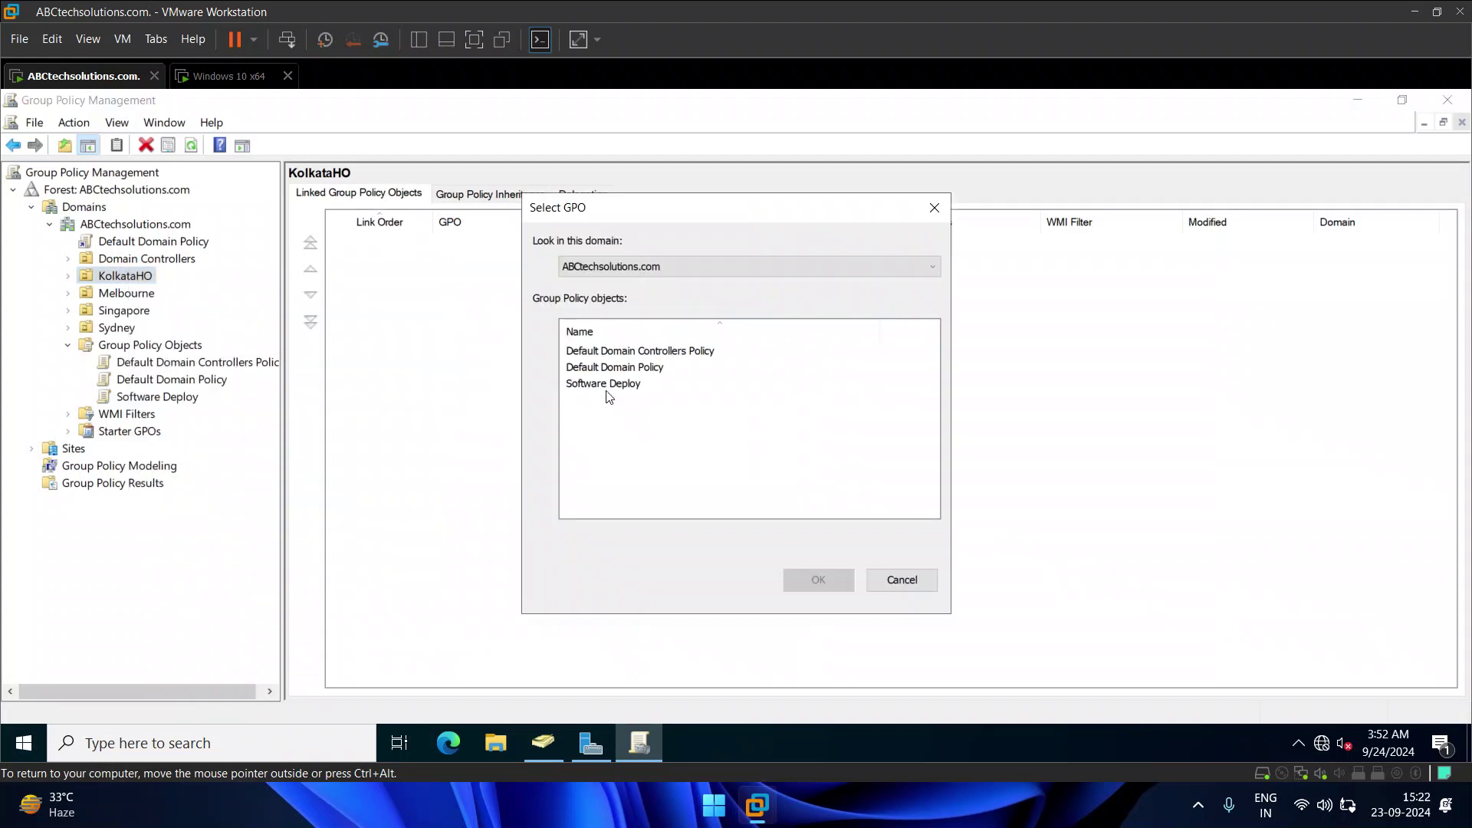
click(604, 384)
click(818, 580)
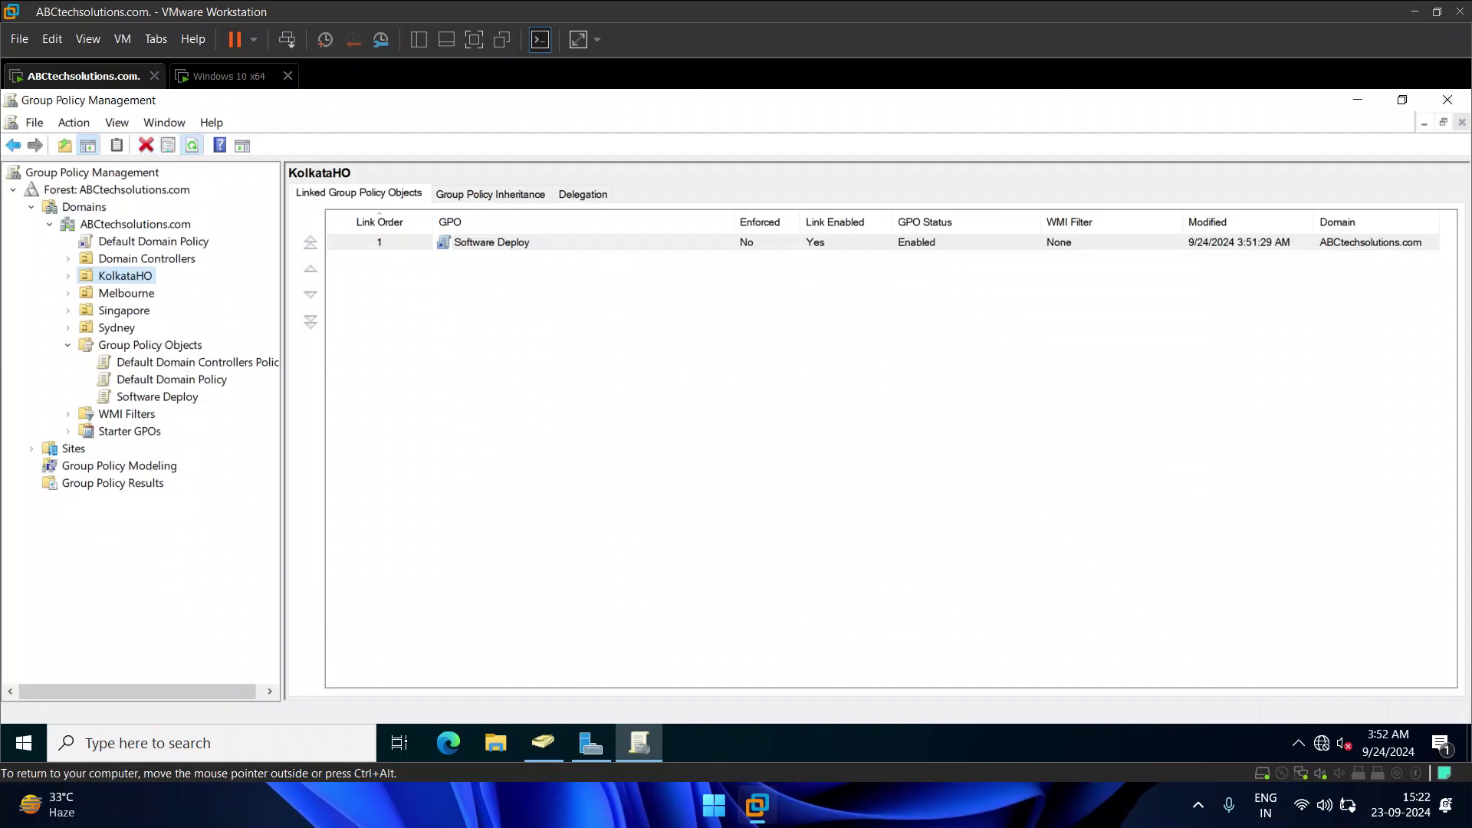
Step: Close Group Policy Management and launch Active Directory Users and Computers from Tools
click(1456, 104)
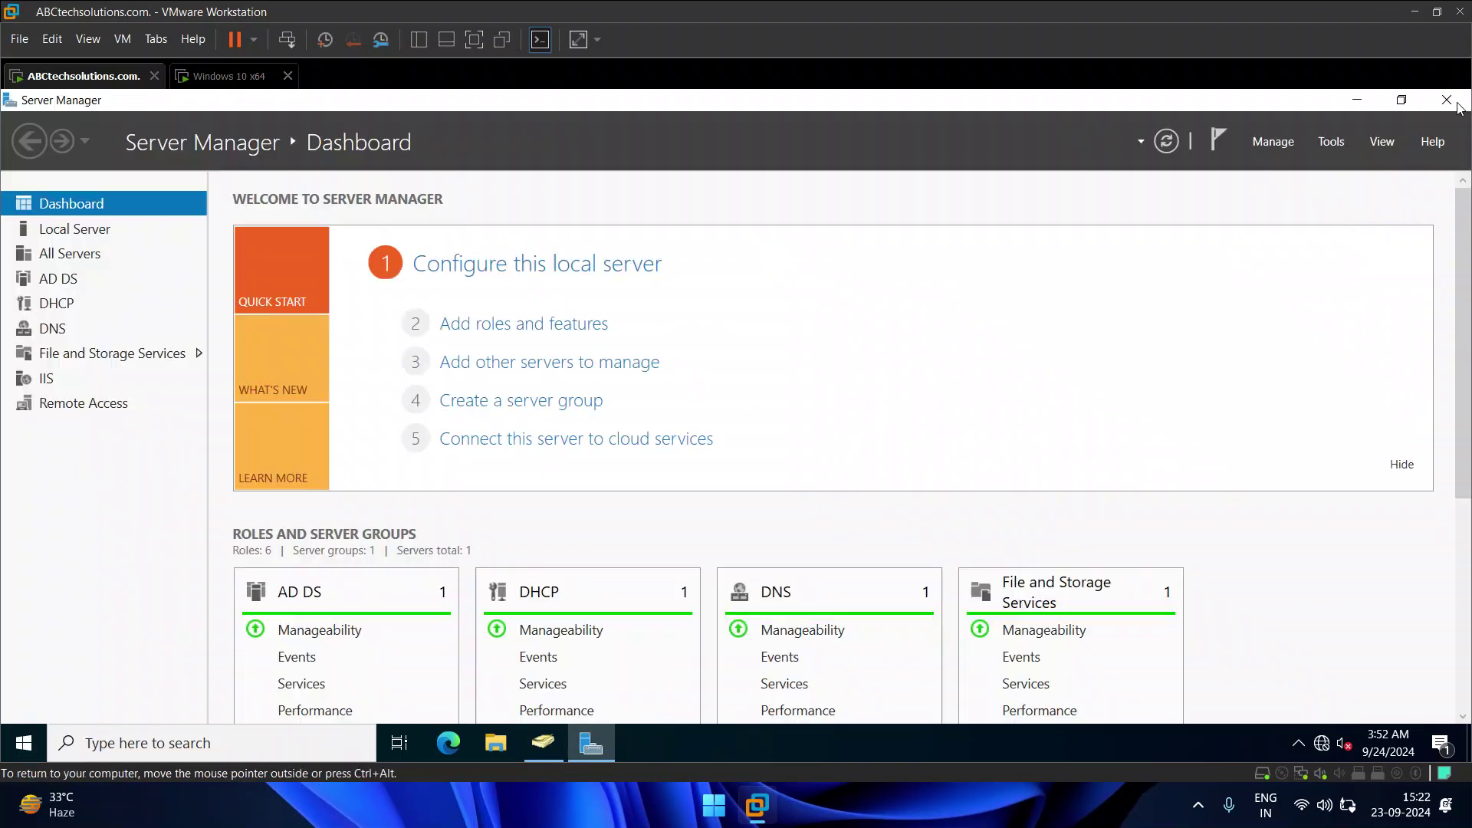
click(1337, 141)
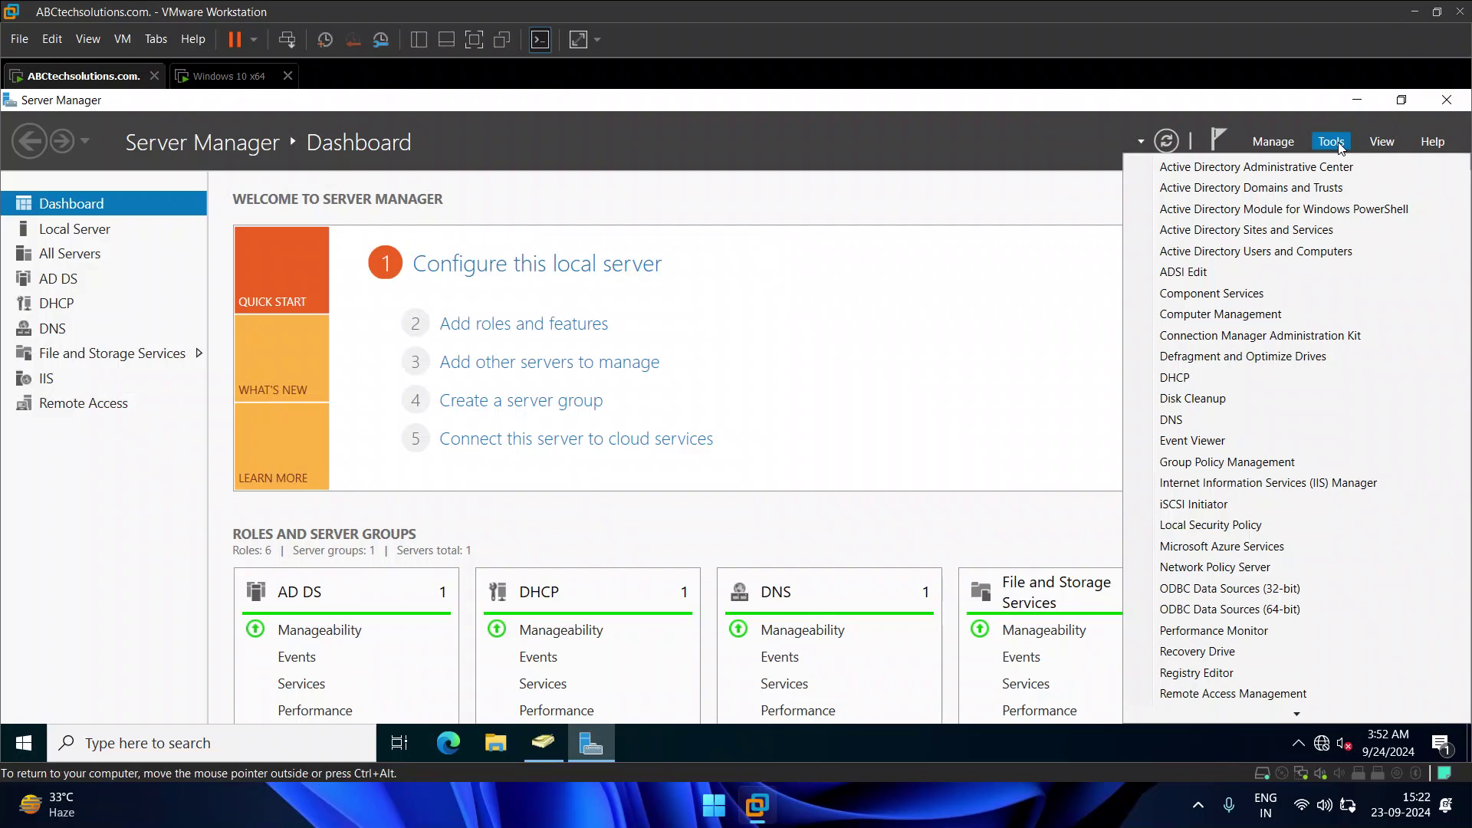
click(1291, 228)
click(1335, 147)
click(1312, 251)
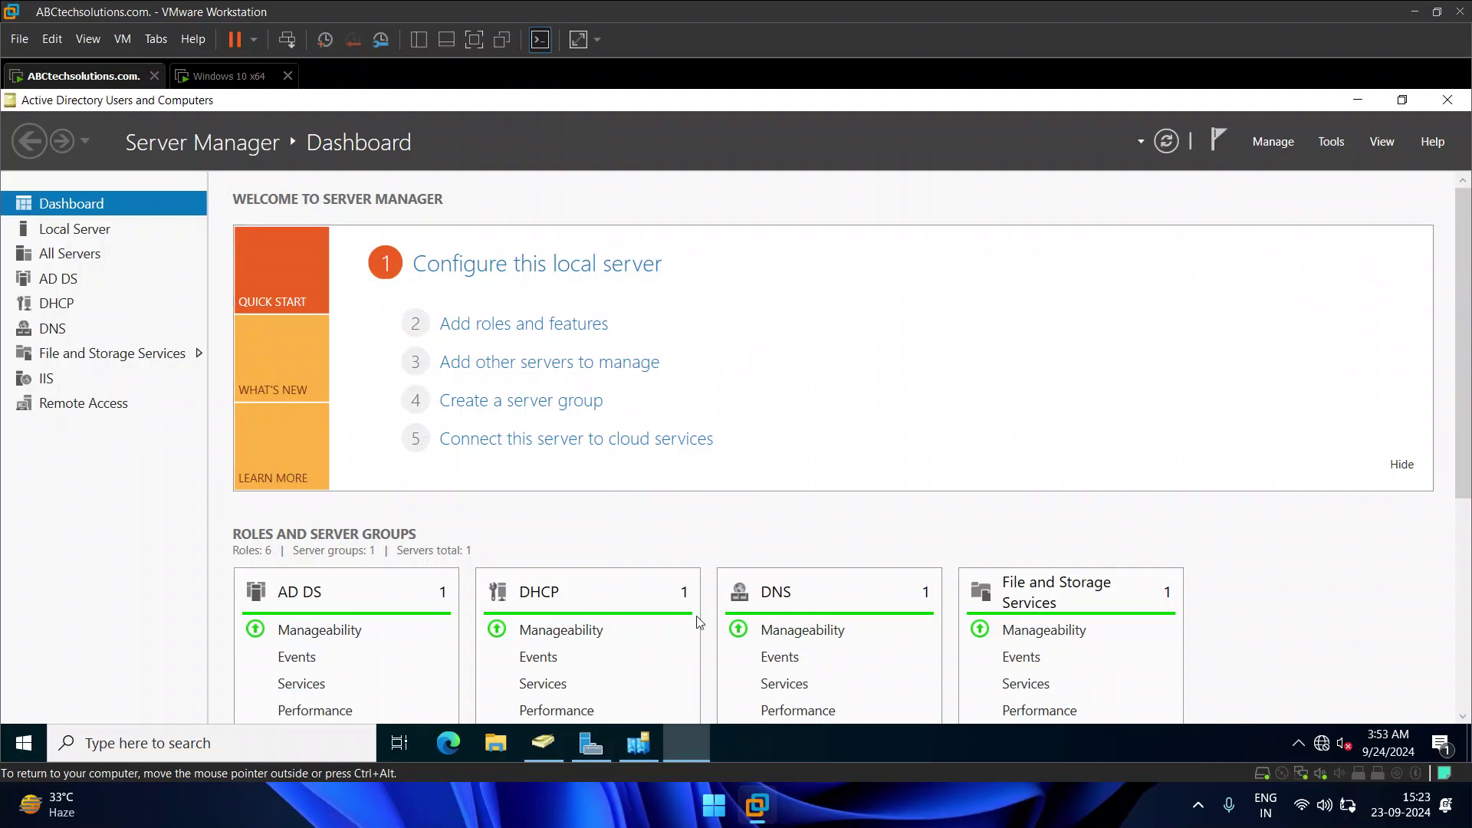
Step: Review KolkataHO's two users and DESKTOP-4NKQIHM computer, then switch to the Windows 10 x64 VM
click(89, 295)
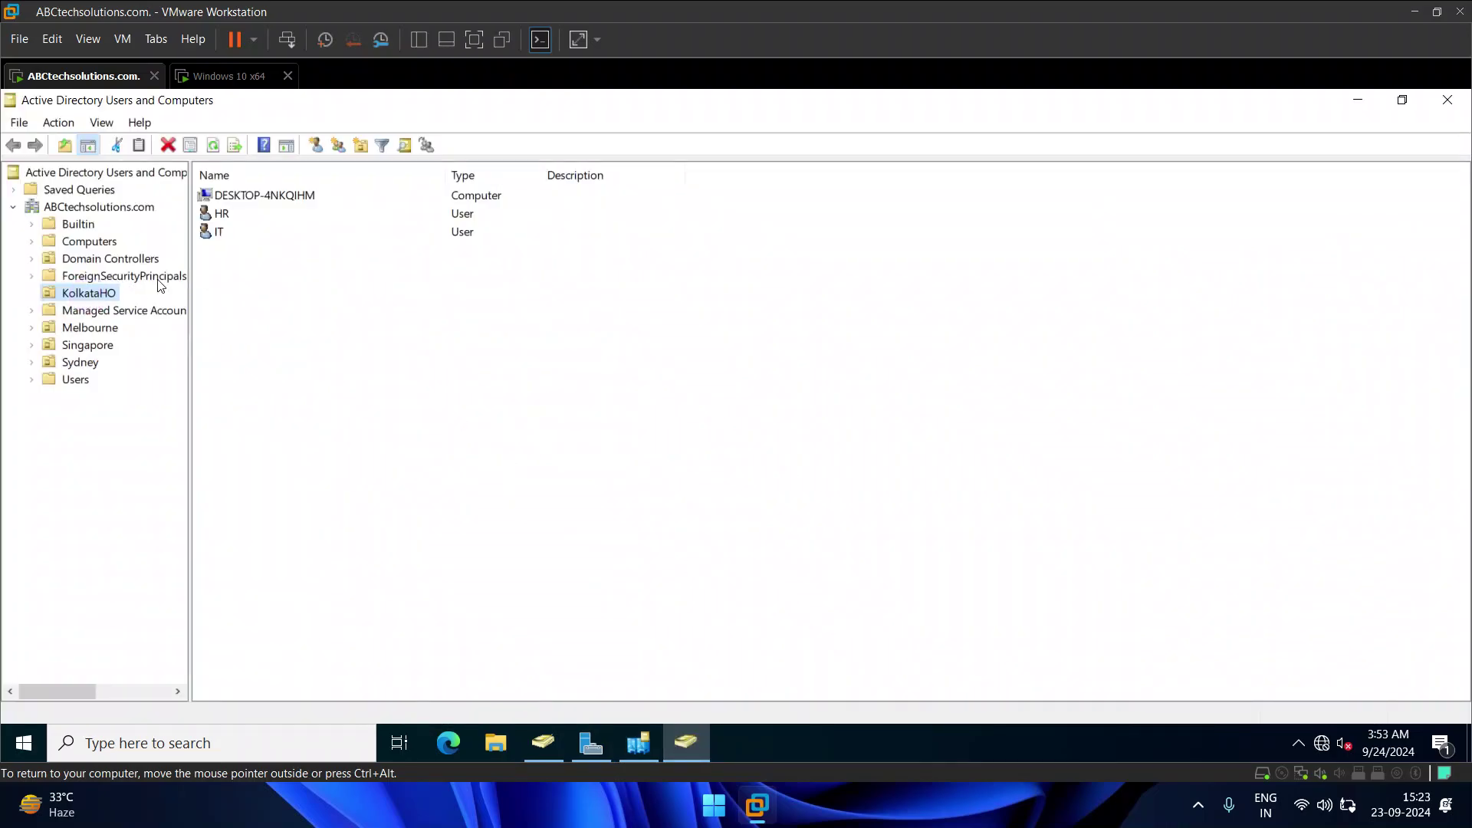
click(222, 209)
click(219, 214)
click(219, 231)
click(245, 198)
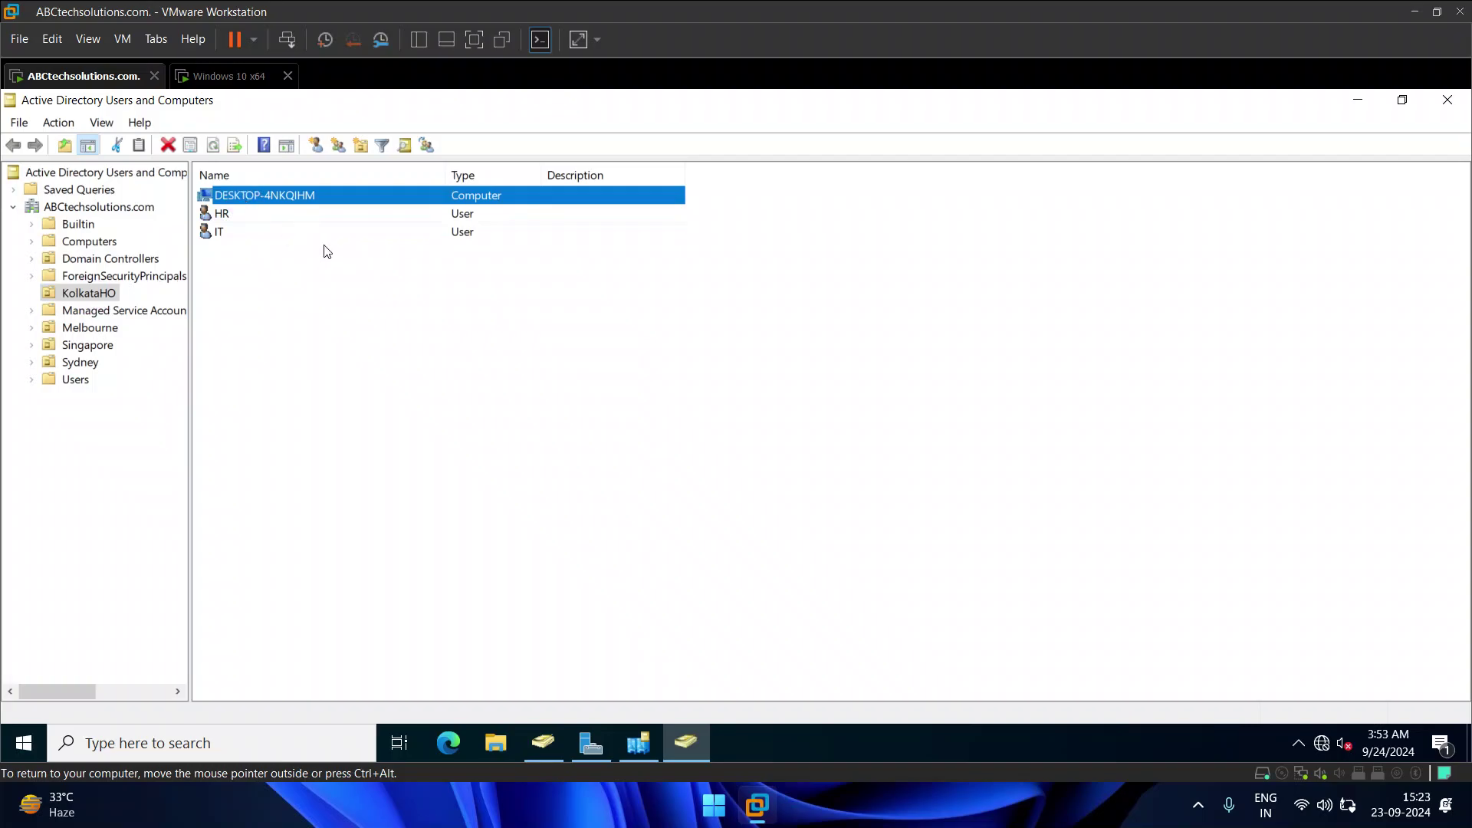
click(230, 77)
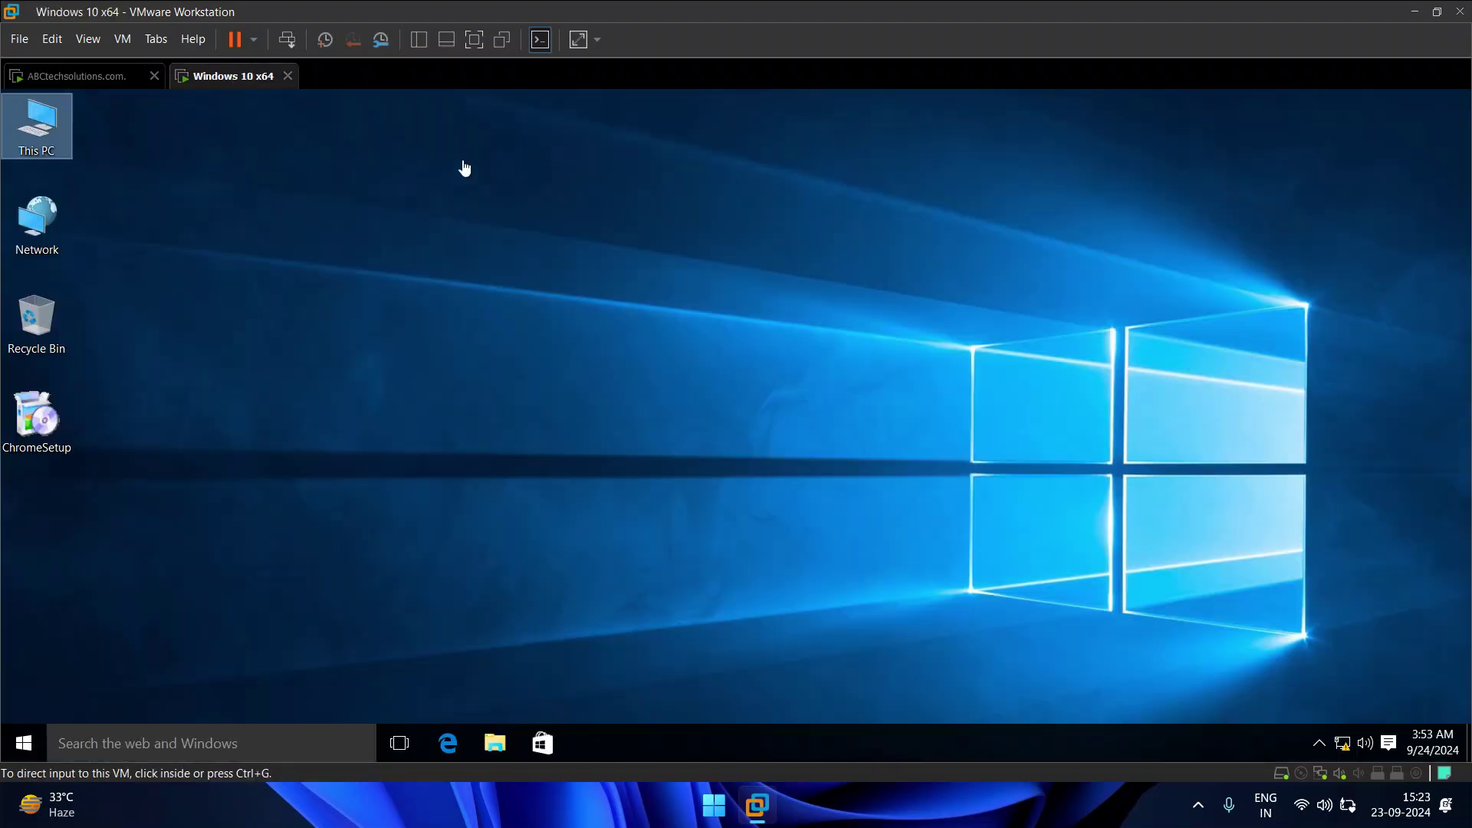
Step: Sign the Windows 10 client's Administrator session out from the Start menu
click(411, 393)
click(35, 748)
click(76, 667)
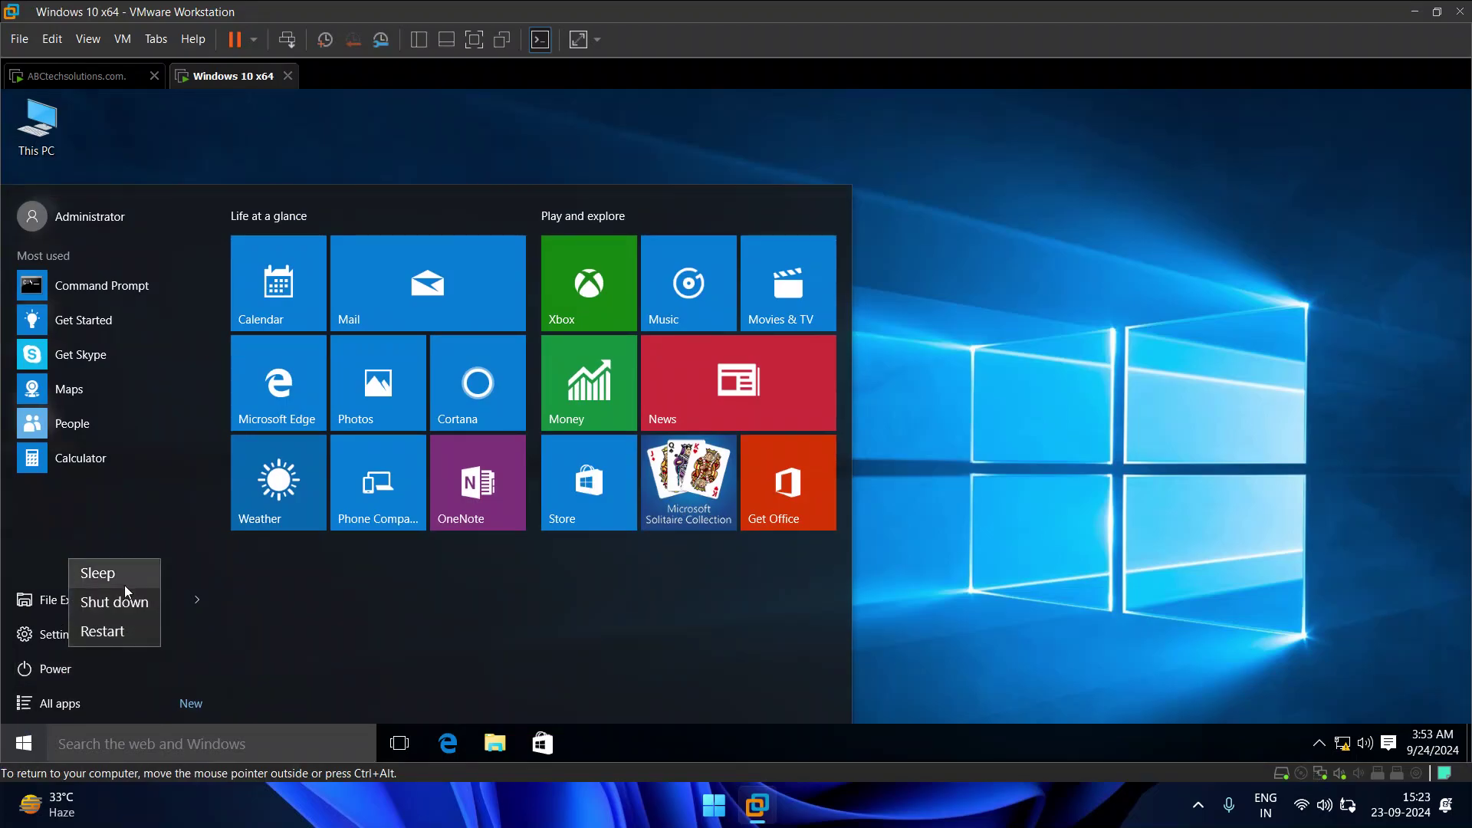
click(435, 628)
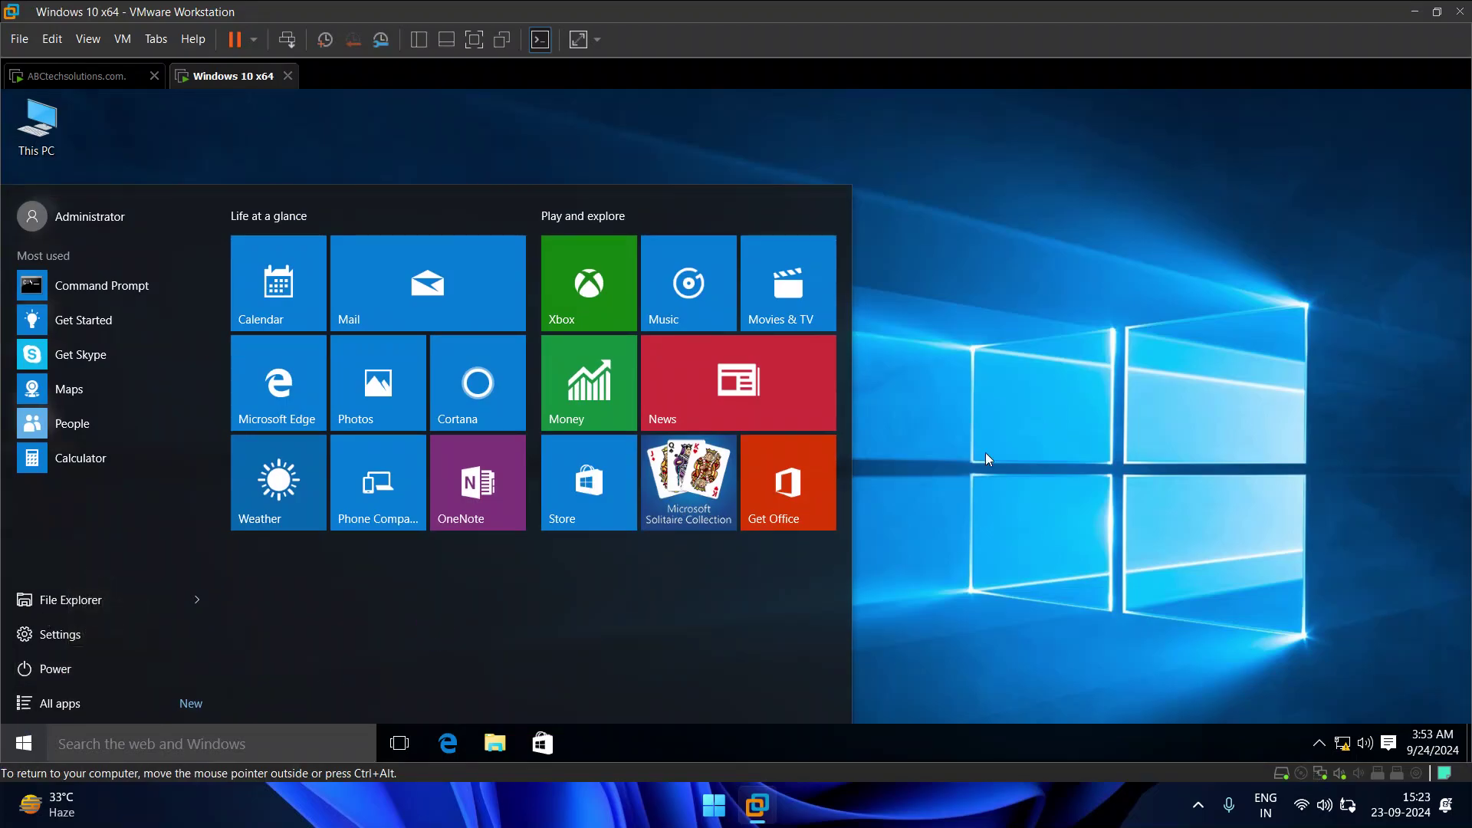
click(986, 452)
click(98, 74)
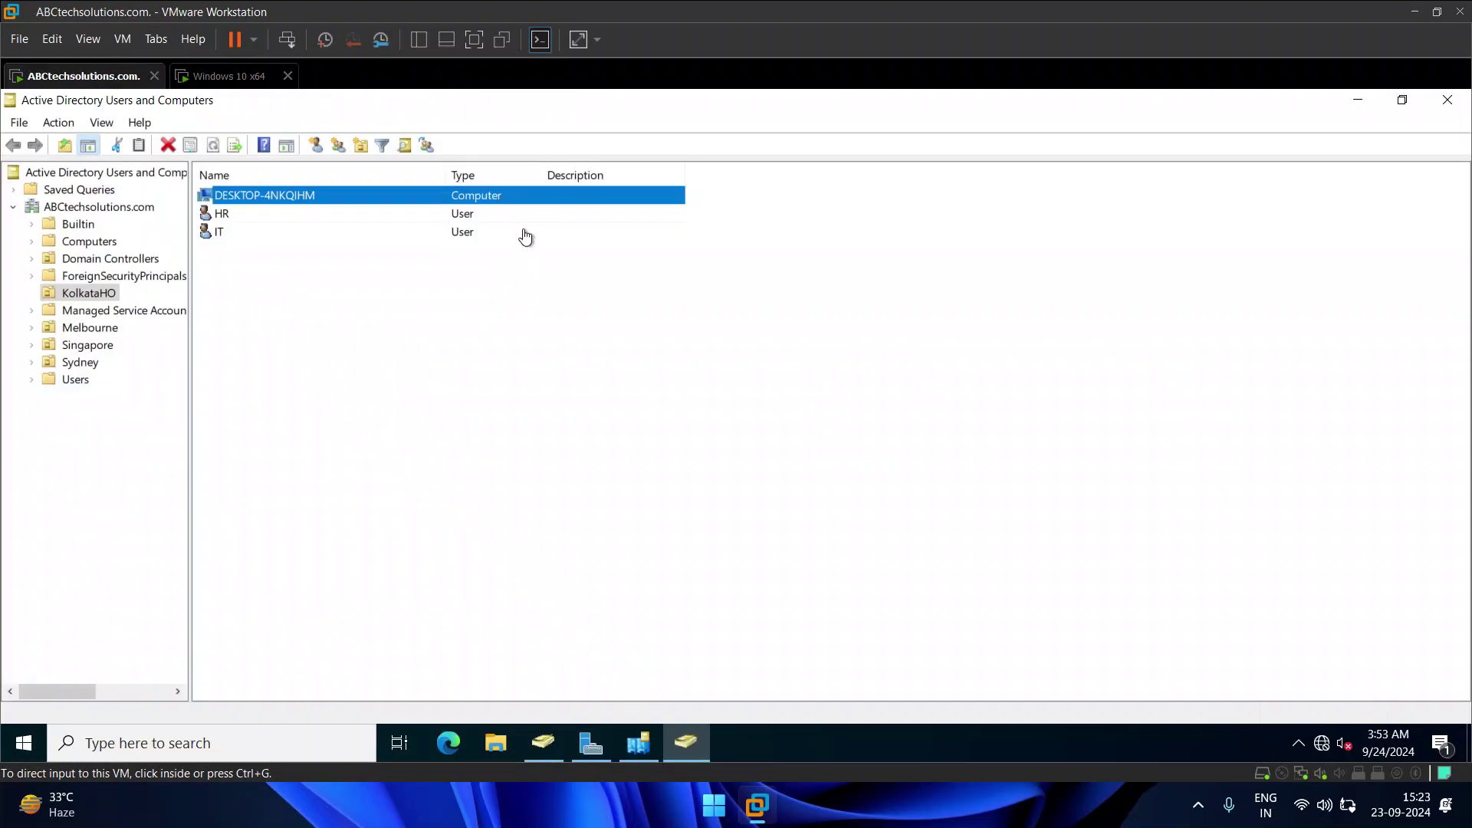
click(211, 77)
click(21, 756)
click(21, 755)
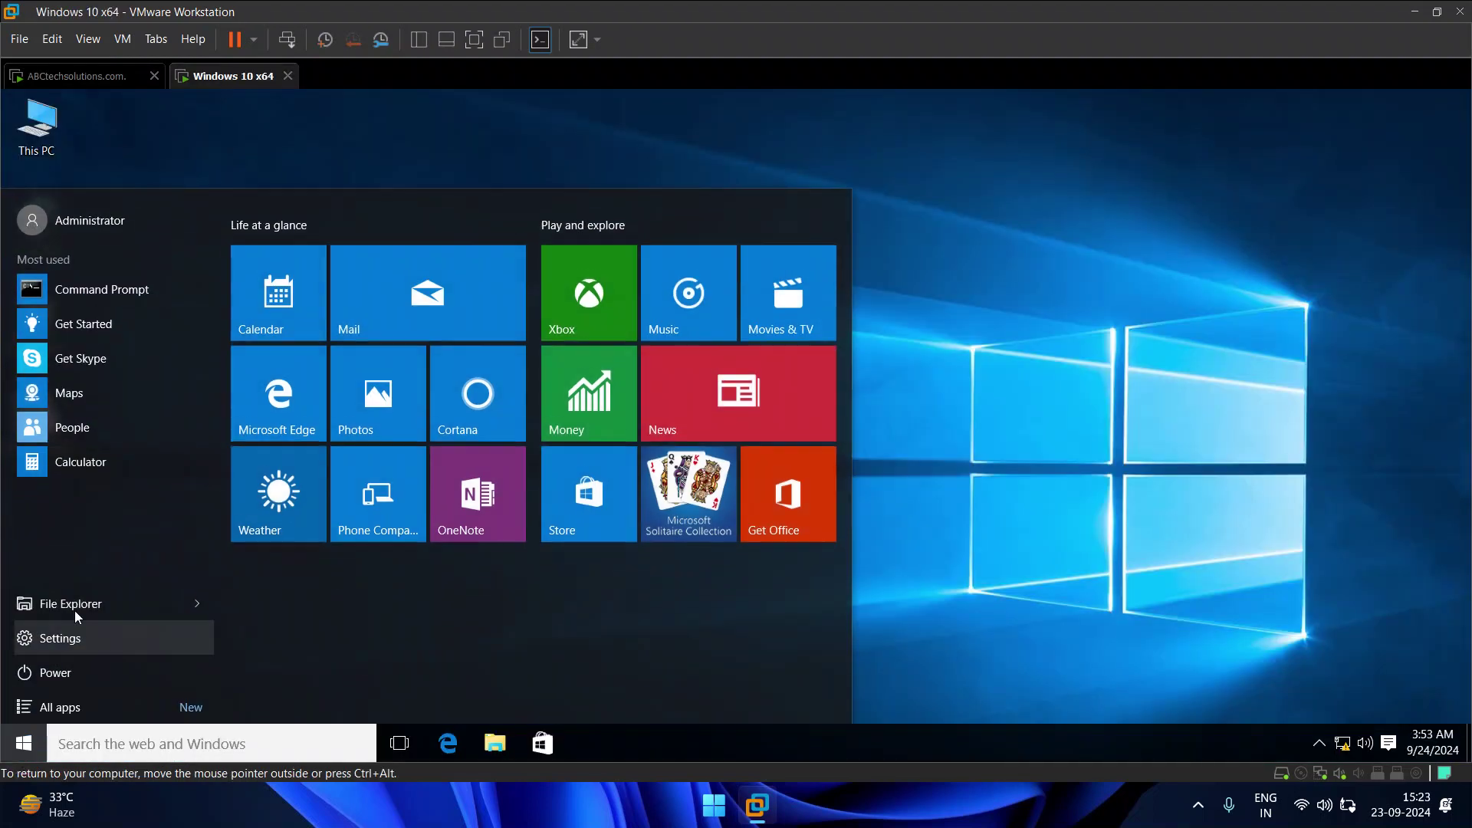
click(69, 223)
click(163, 347)
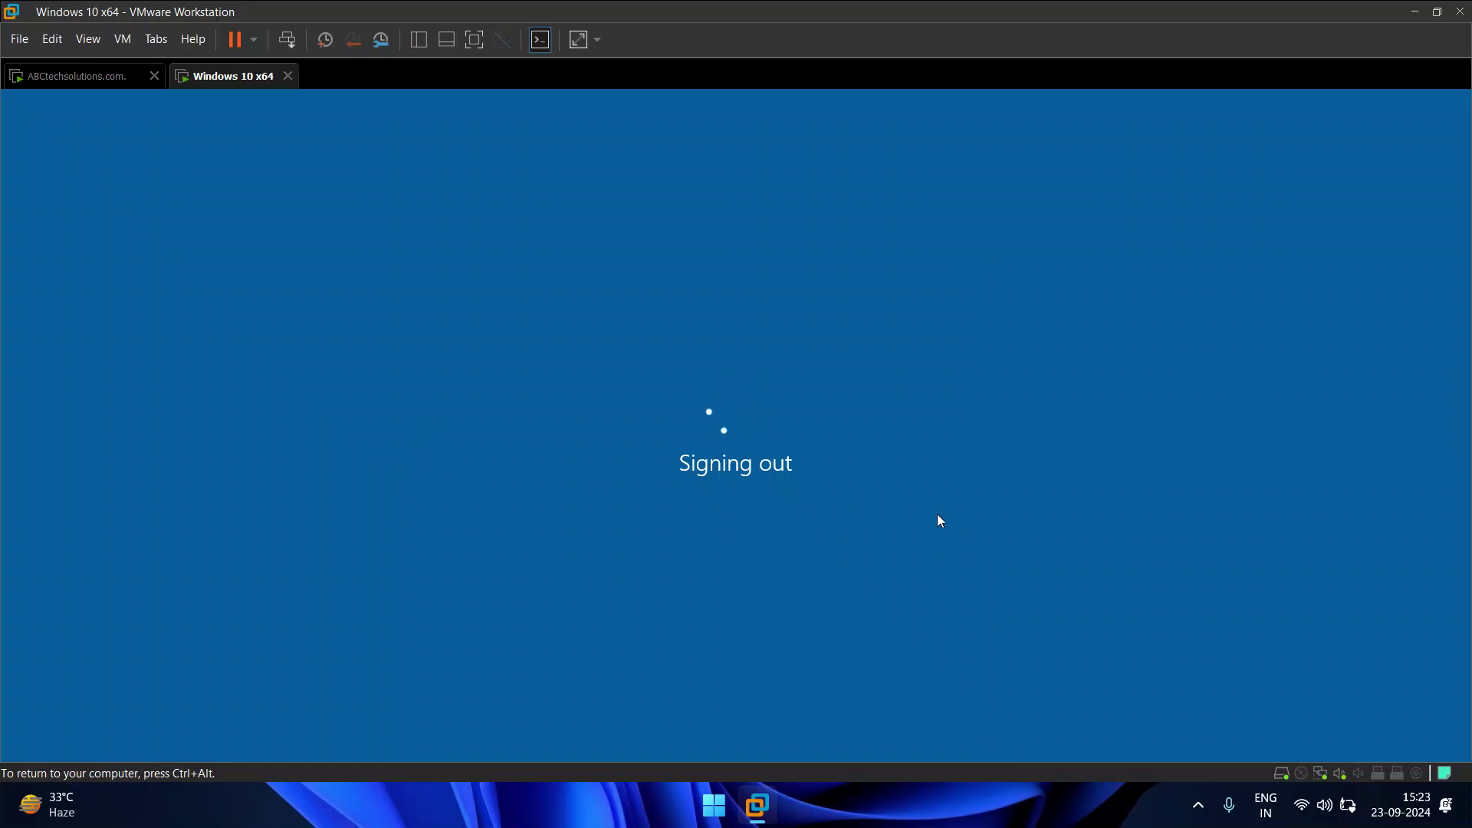
Step: On the domain controller, refresh KolkataHO in Active Directory Users and Computers and minimize it
click(86, 77)
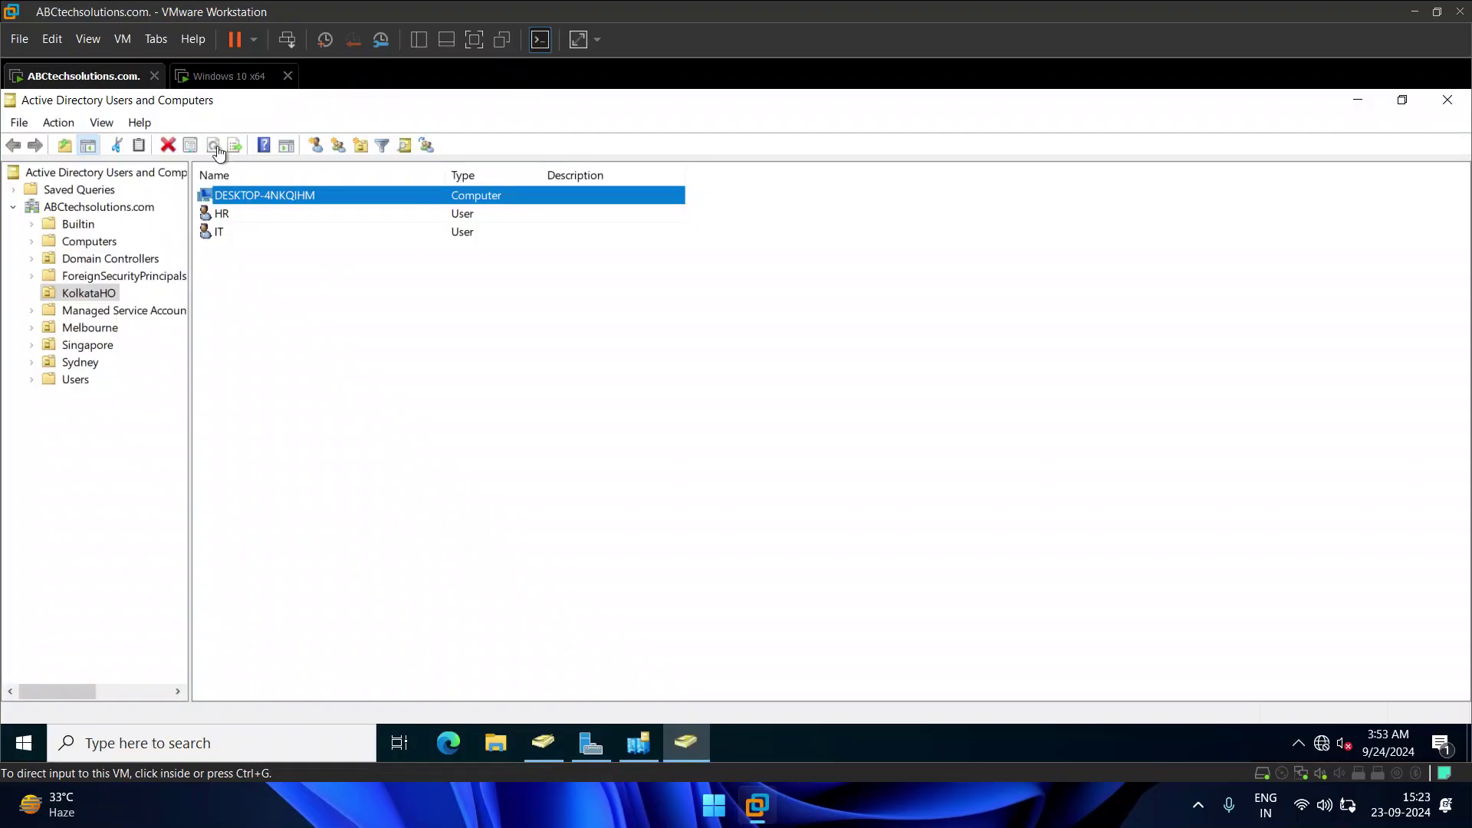
click(217, 76)
click(737, 427)
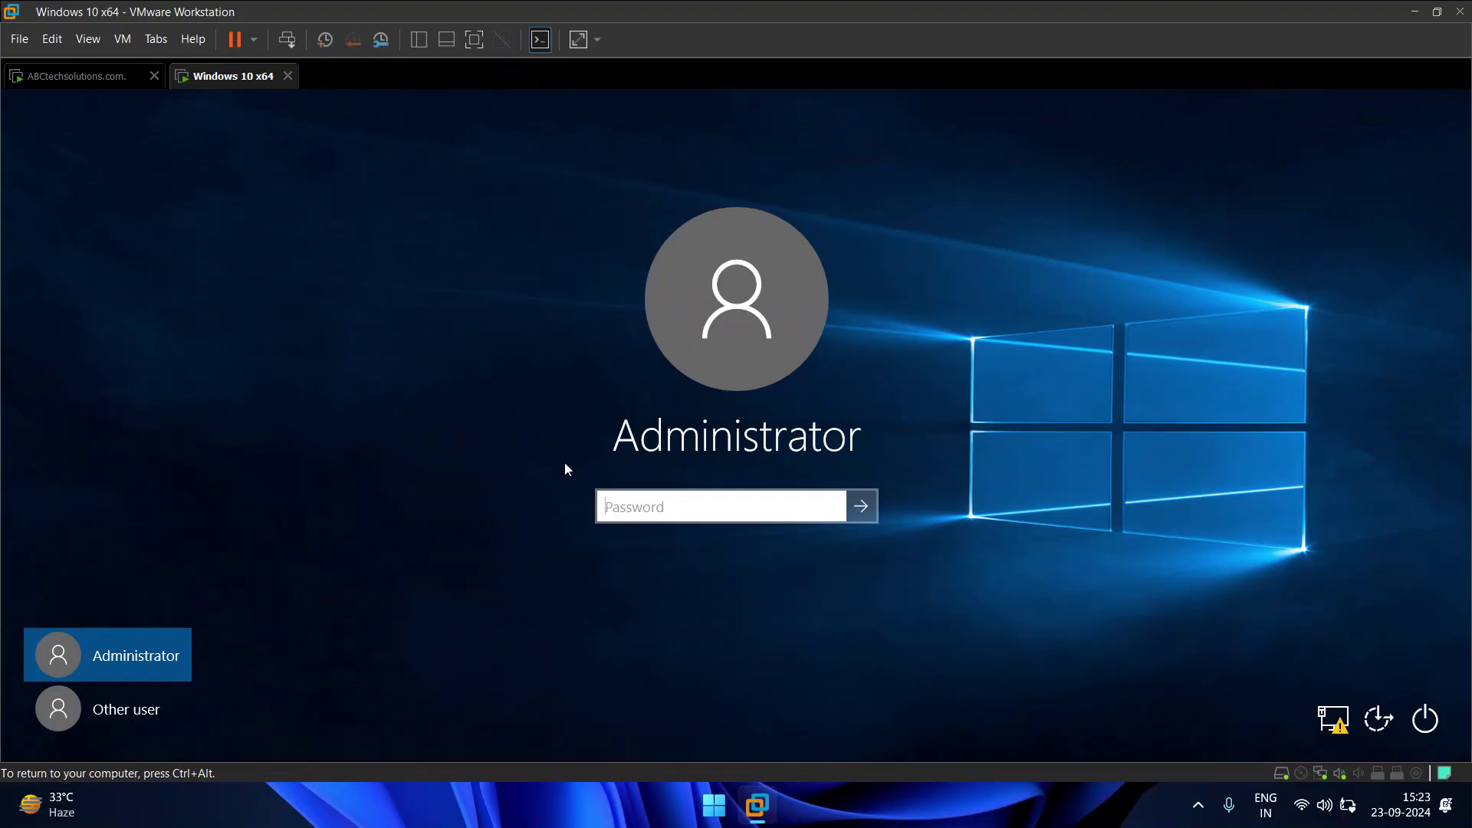
click(57, 74)
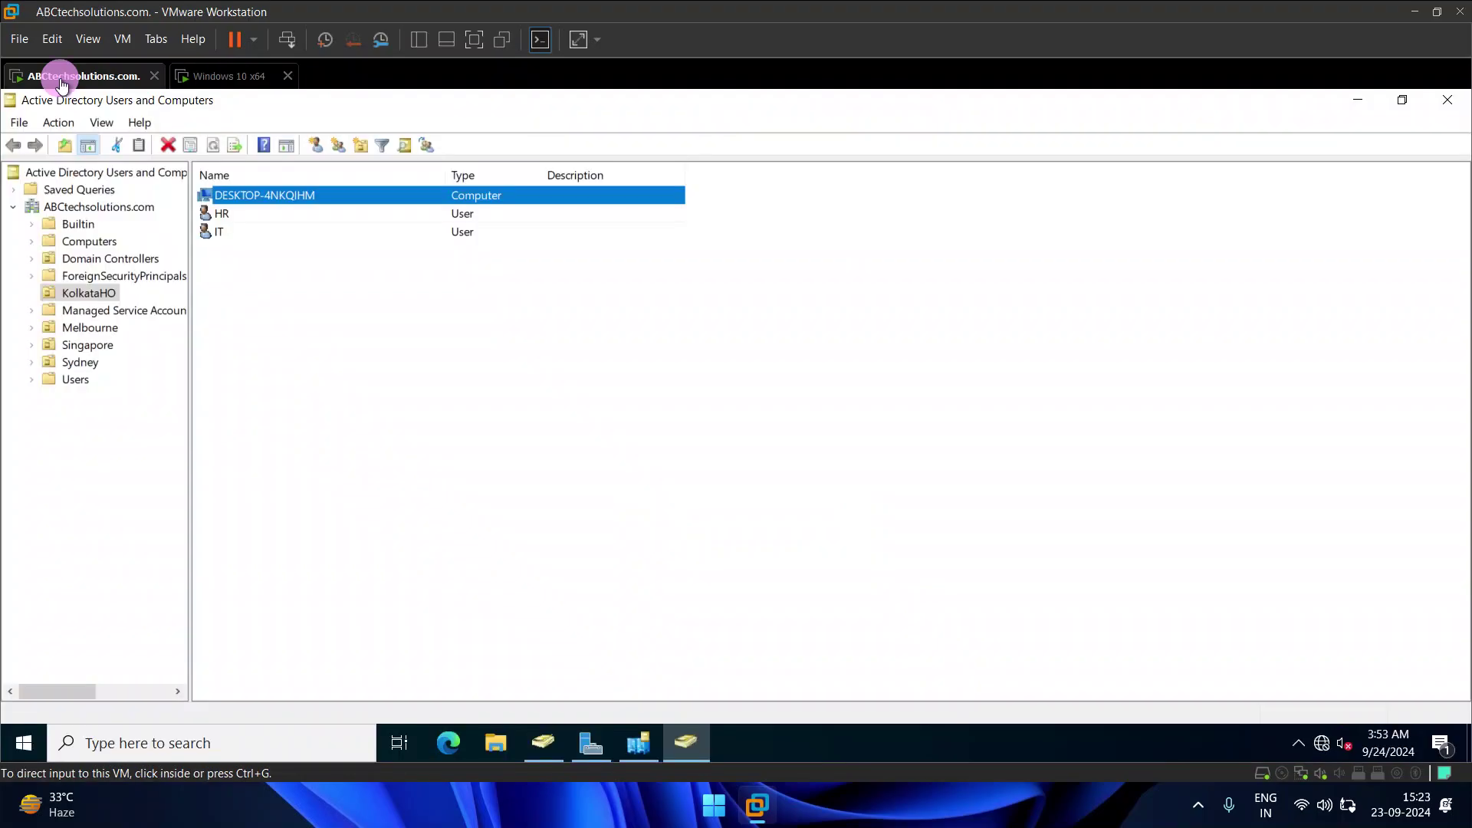
click(427, 352)
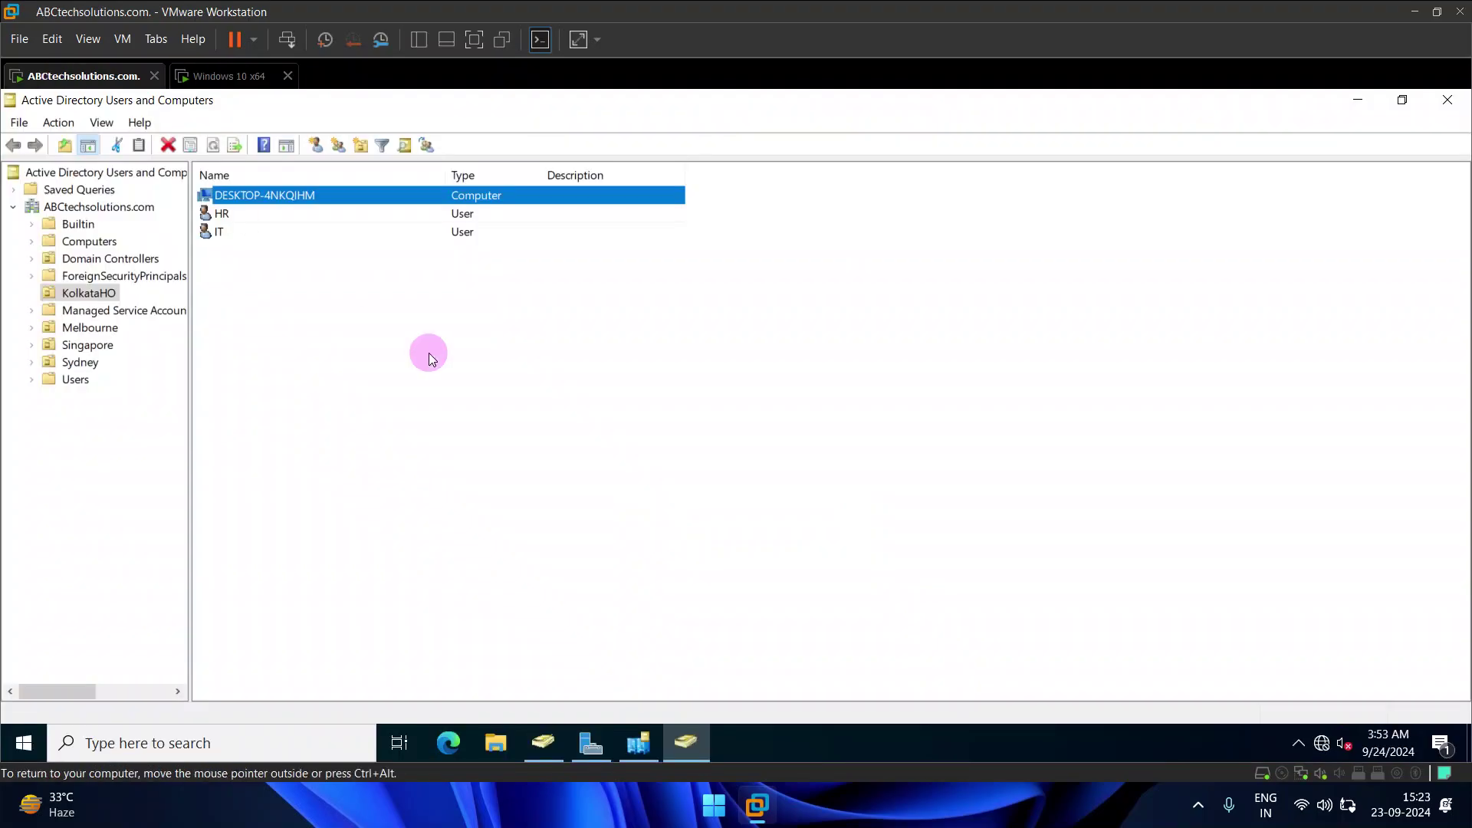
click(260, 245)
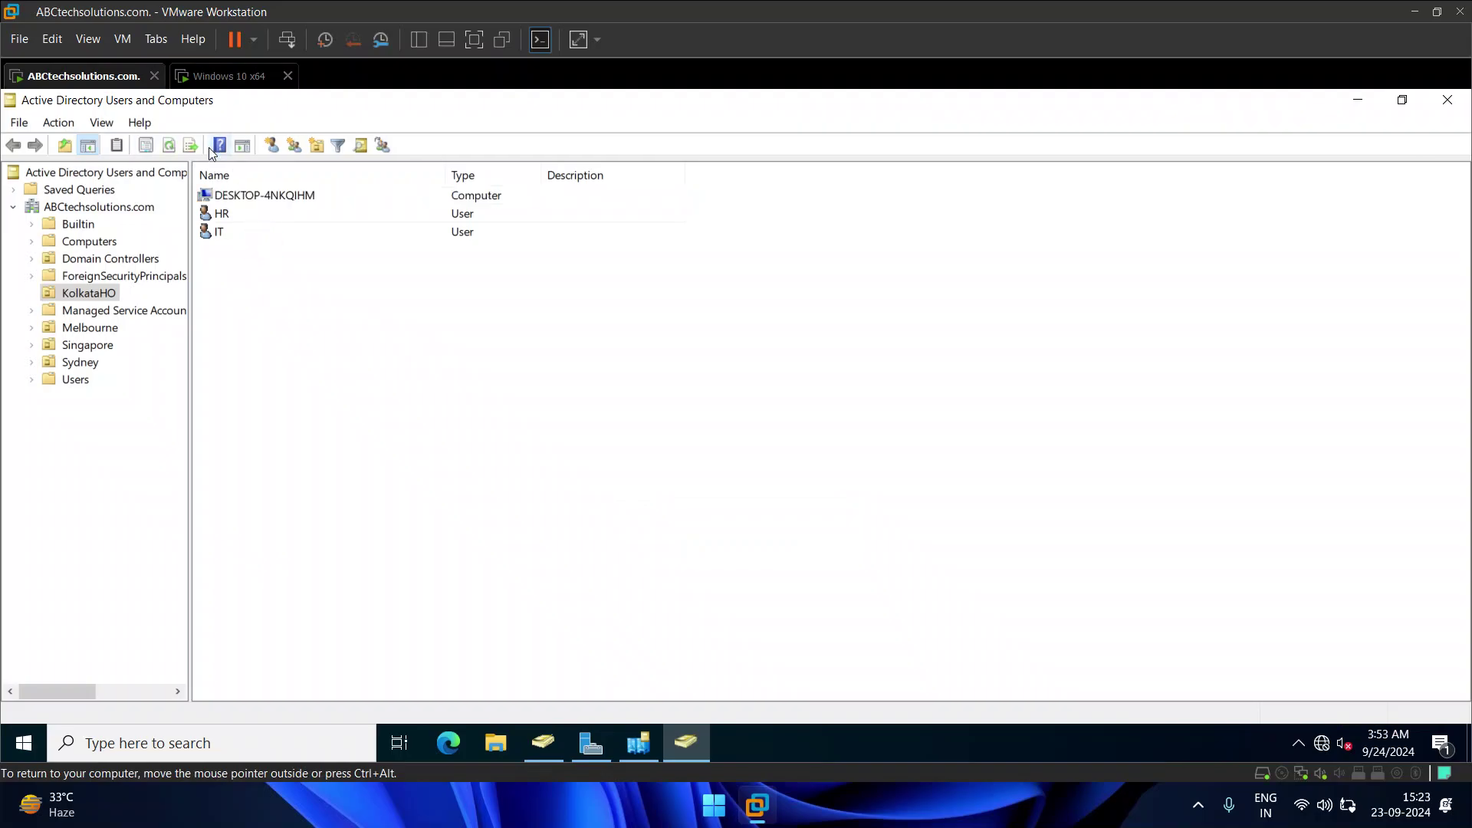
click(170, 145)
click(222, 215)
click(222, 235)
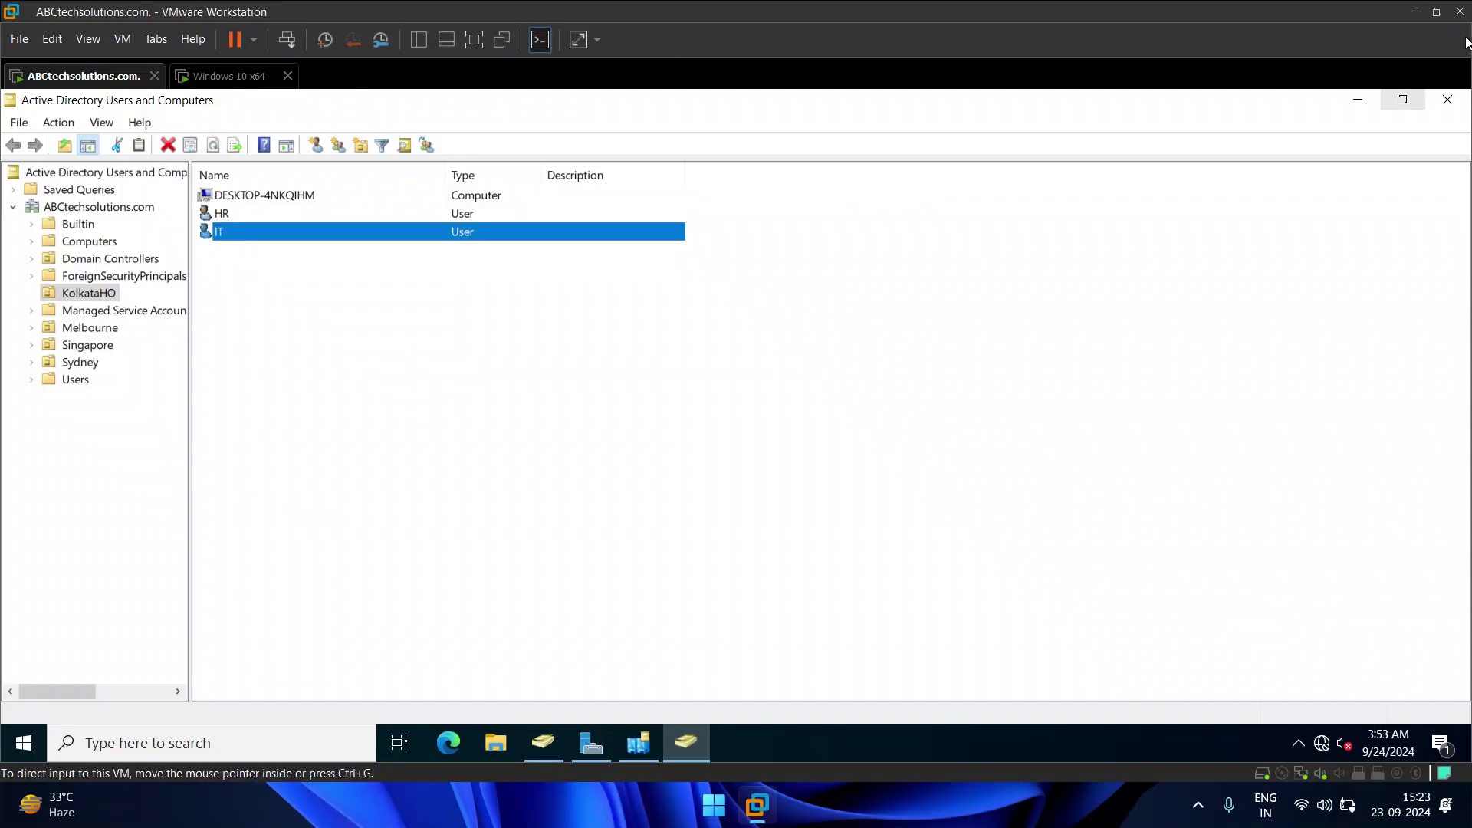
click(1354, 102)
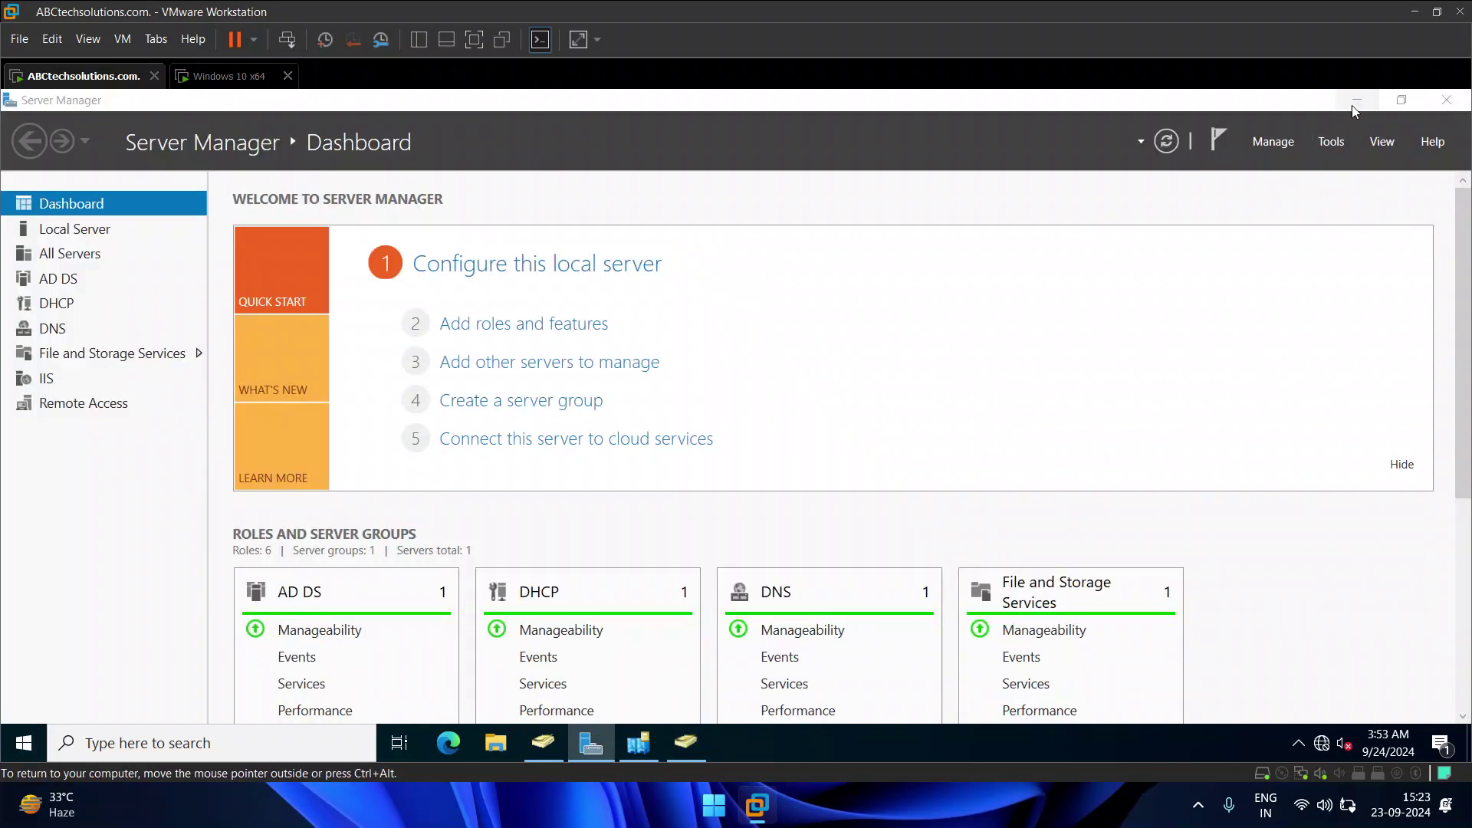
Step: Minimize Server Manager, close Sites and Services, and run gpupdate /force from a server Command Prompt
click(1352, 103)
click(833, 223)
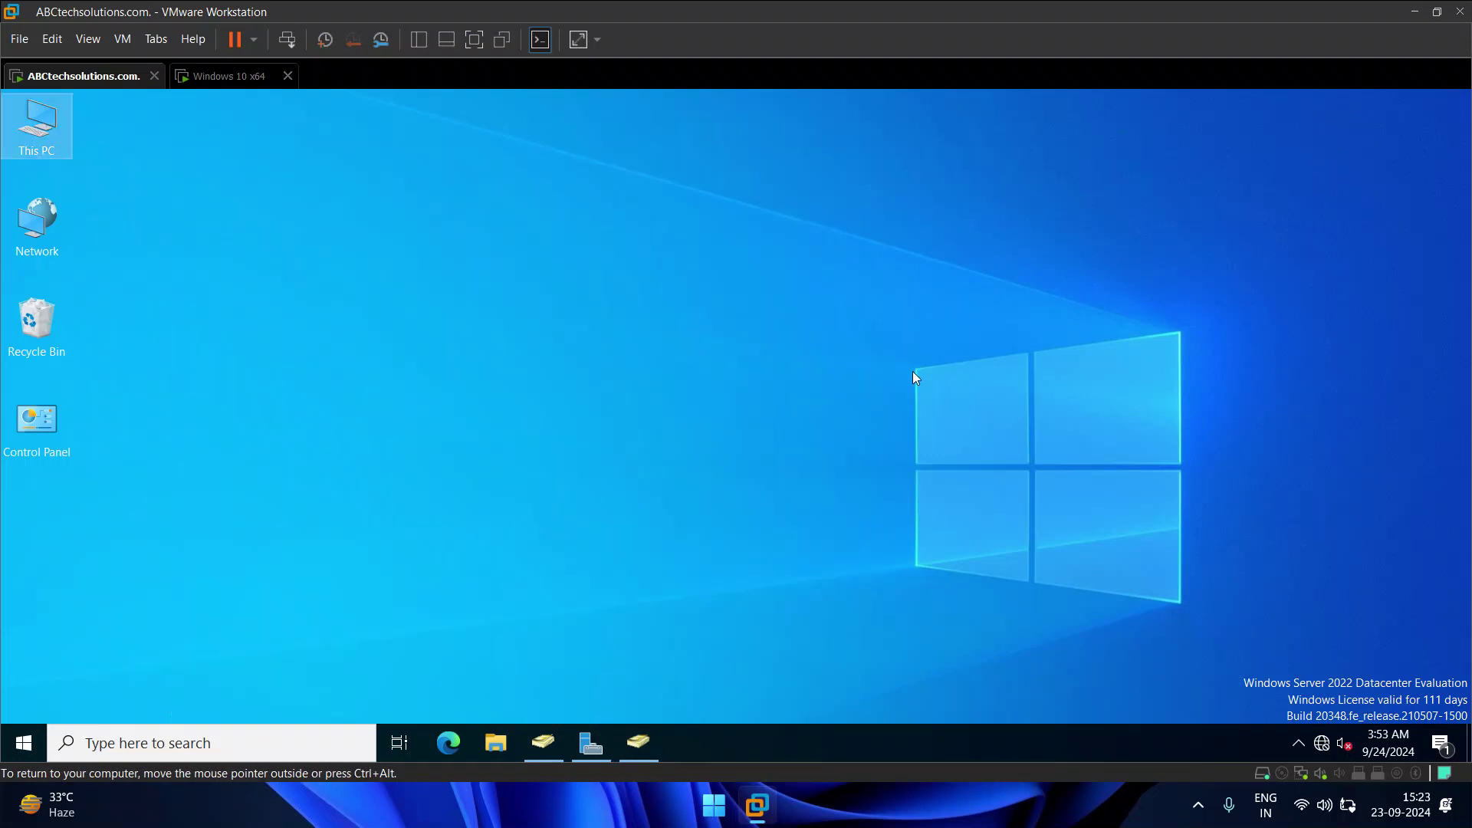
key(super+r)
text(cmd)
key(Return)
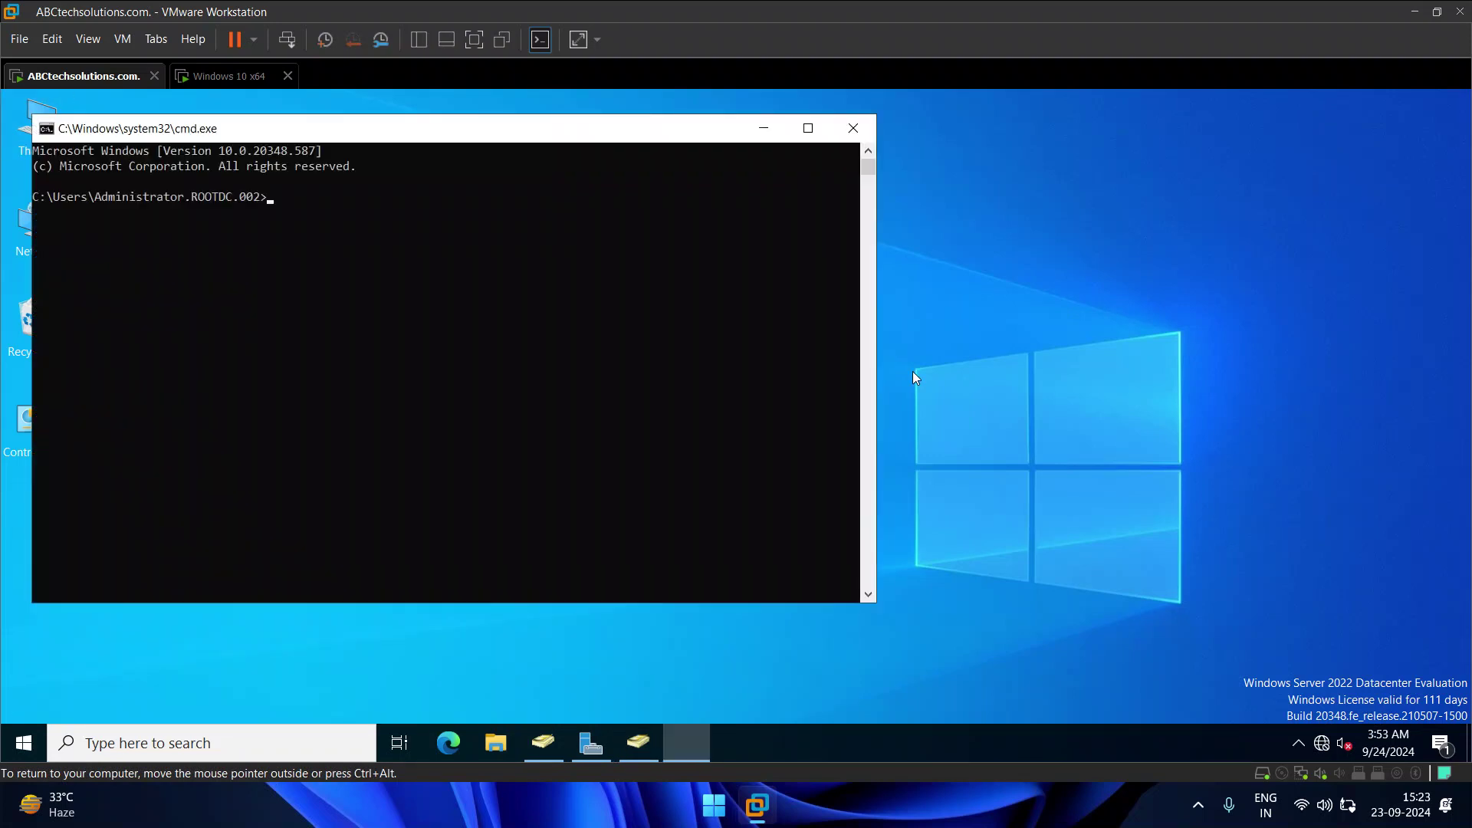
text(gpupdate /force)
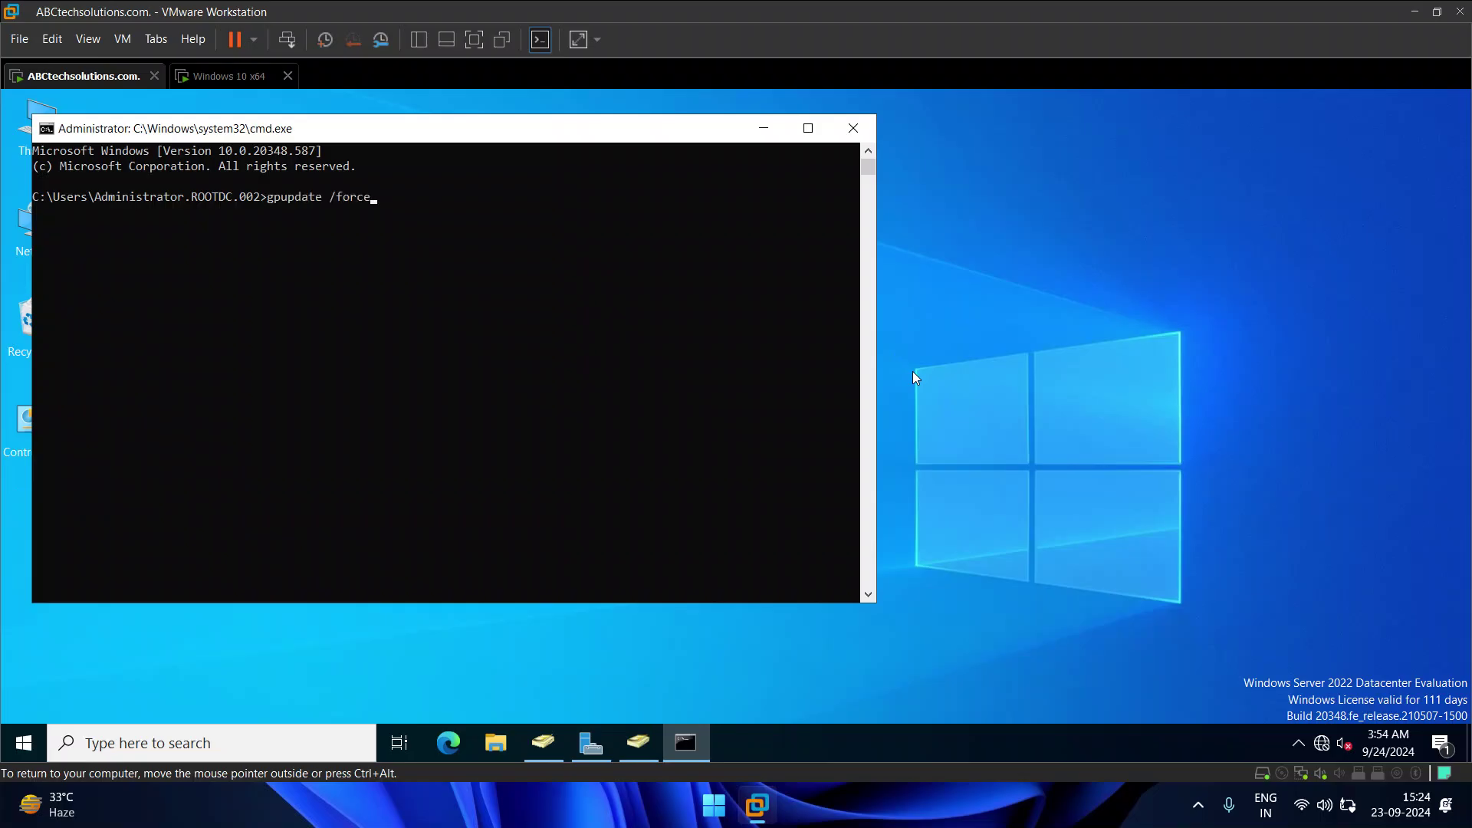
key(Return)
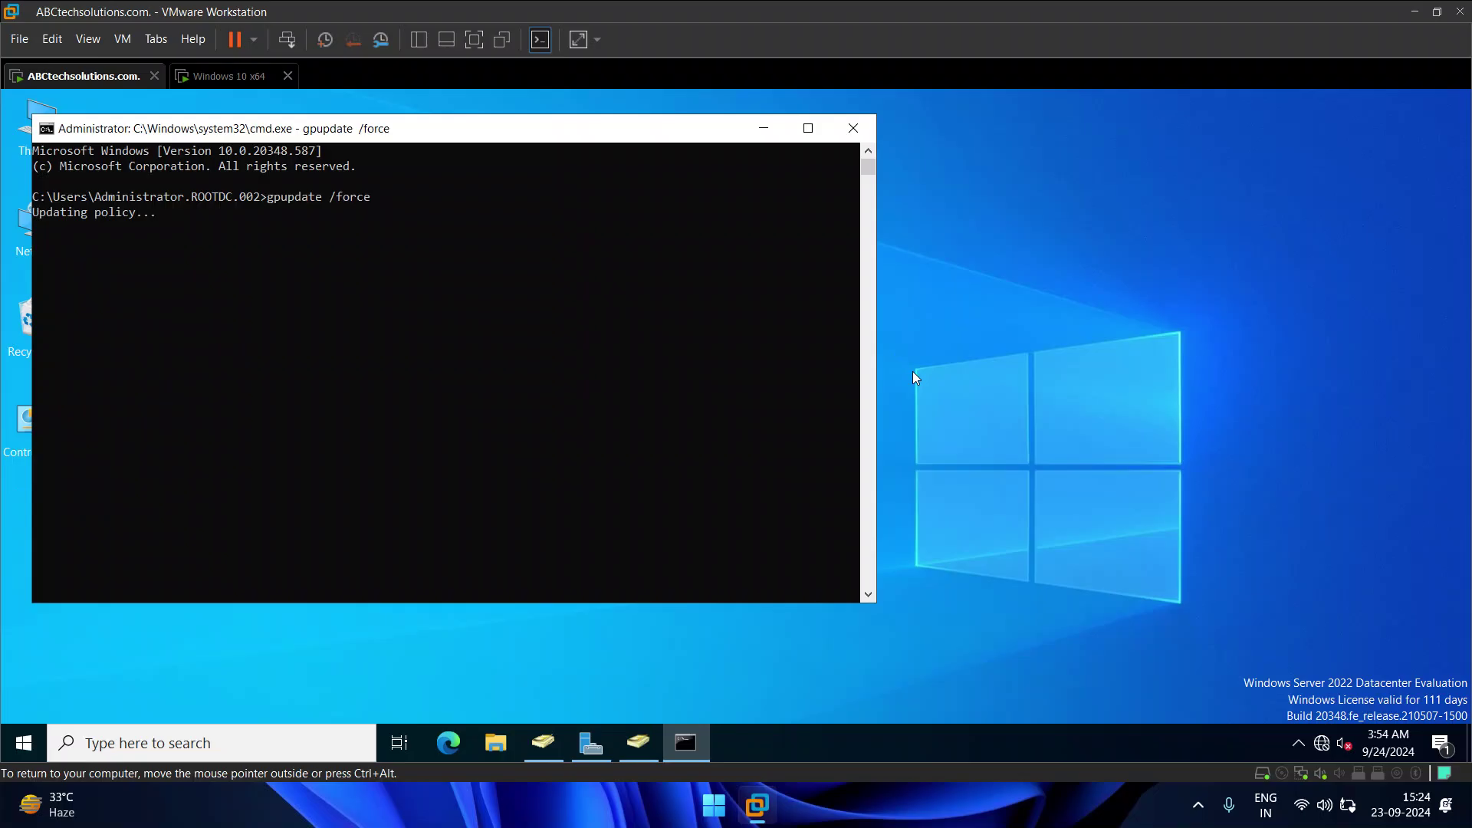
Step: Review the completed Computer and User Policy update results, then close the Command Prompt
drag(622, 132, 737, 147)
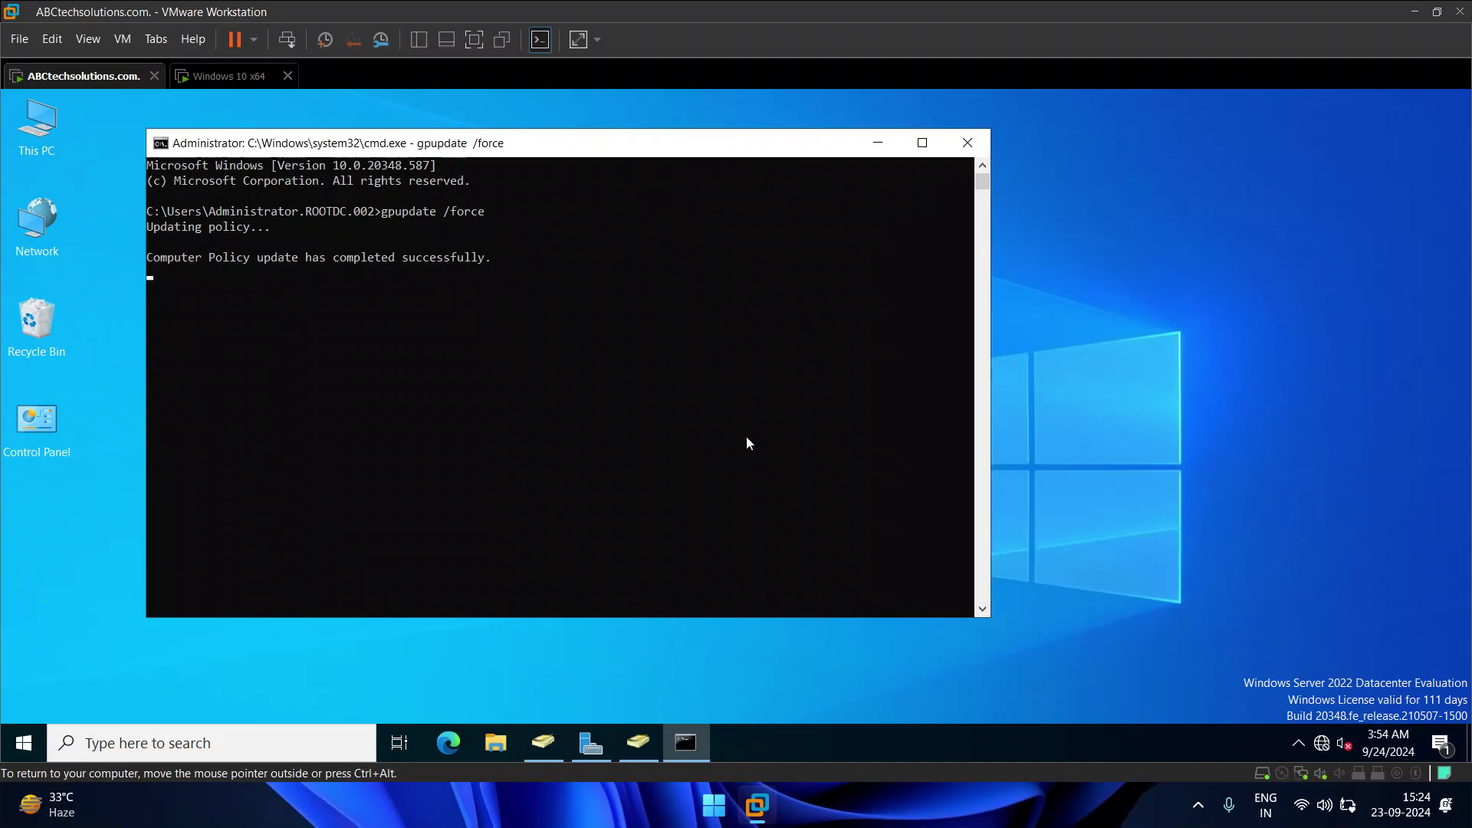
drag(203, 260, 236, 289)
click(986, 138)
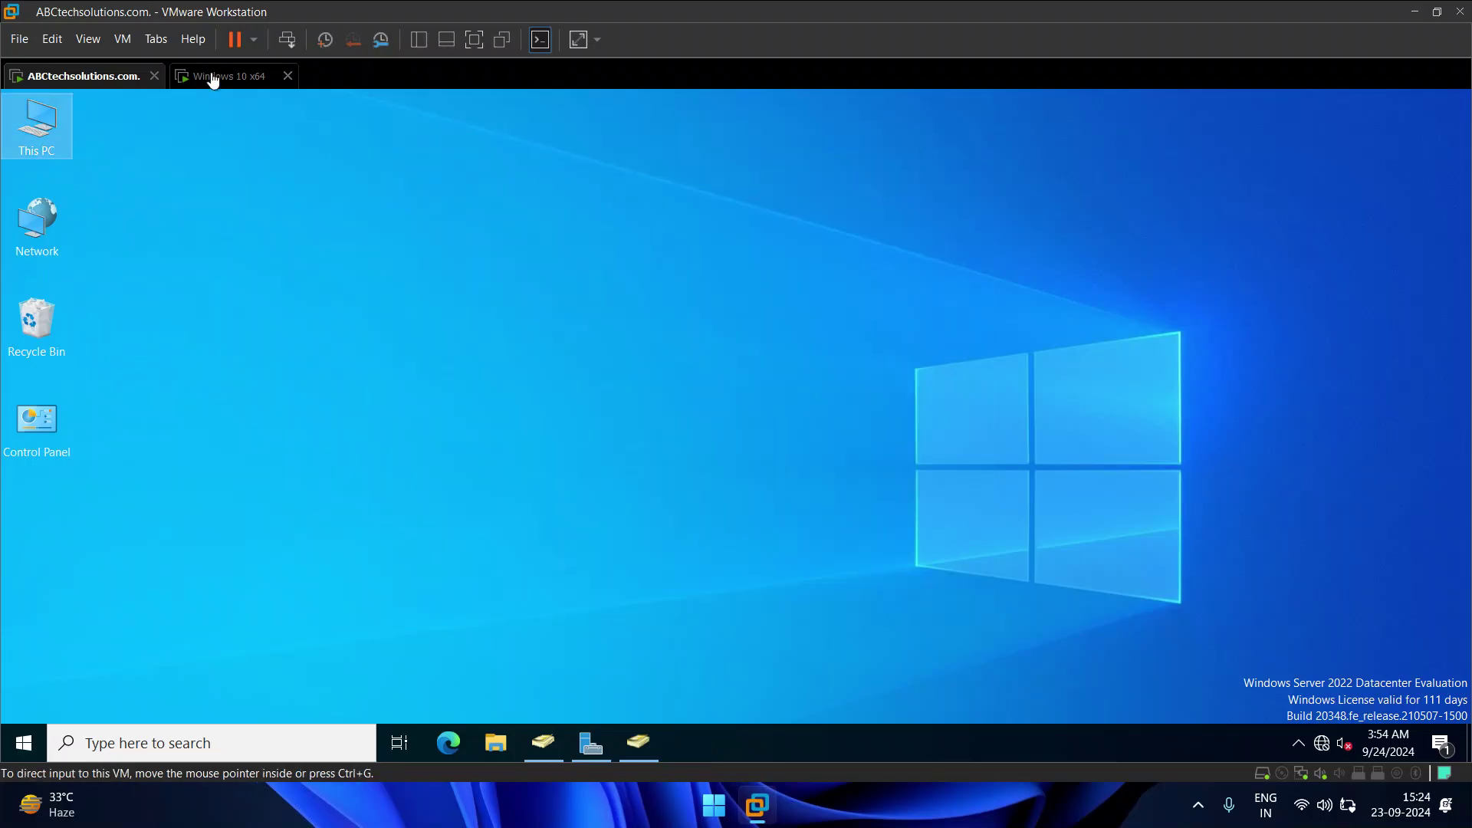
Step: On the Windows 10 VM, sign in as the IT domain user via Other user
click(204, 75)
click(471, 322)
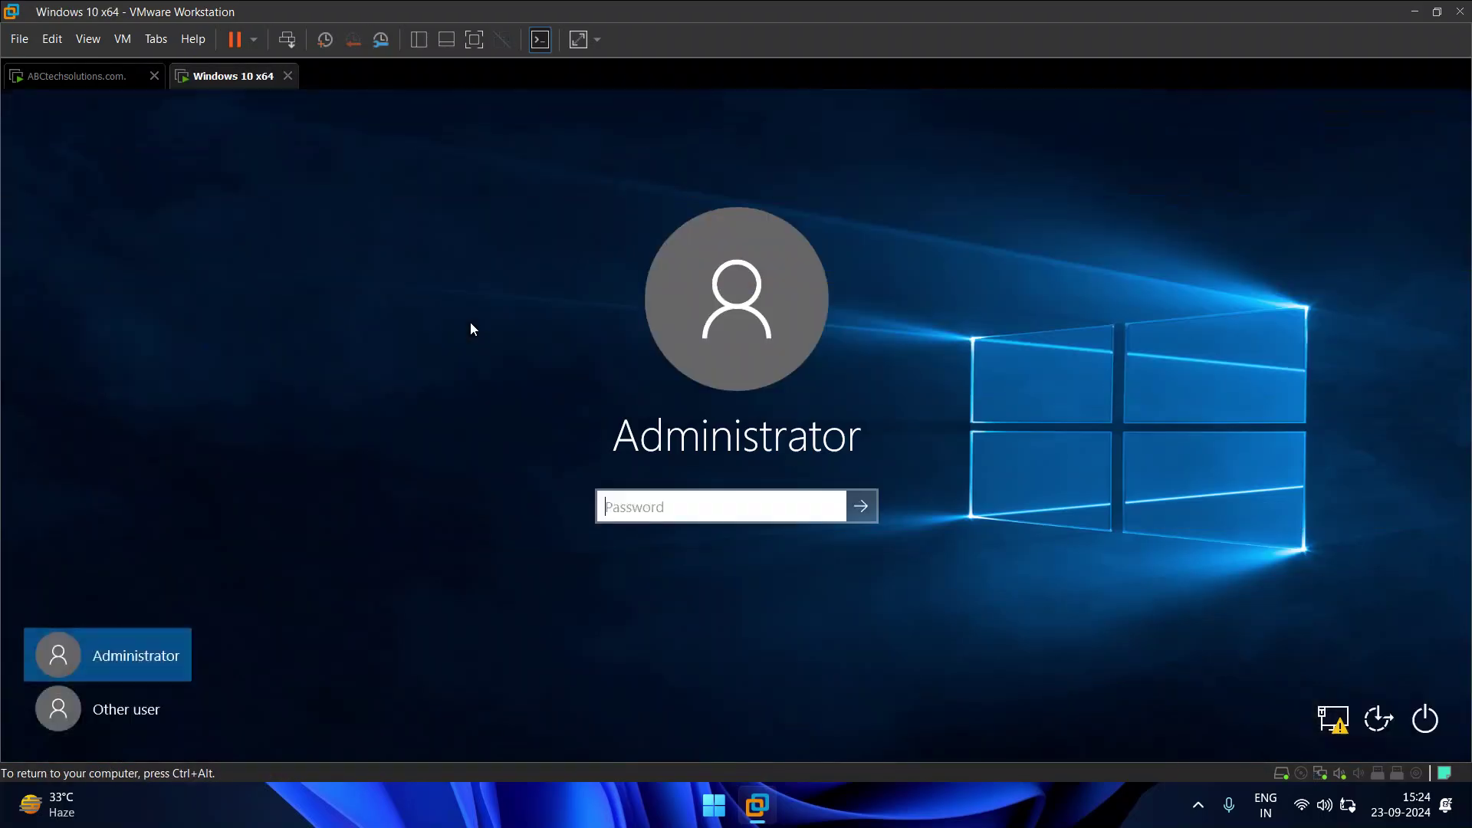
click(143, 707)
click(703, 497)
text(It)
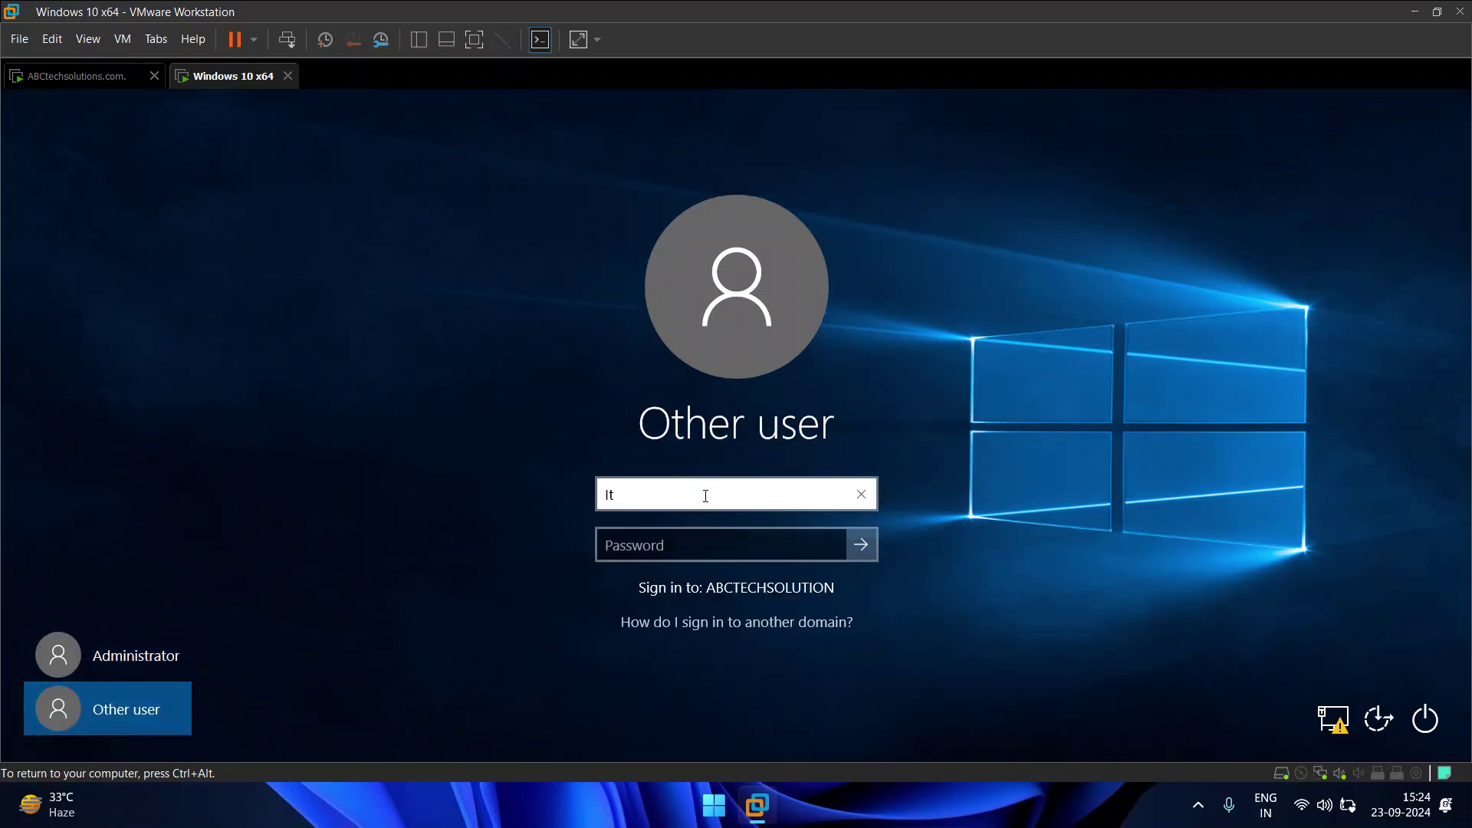
key(BackSpace)
key(Tab)
text(•••••)
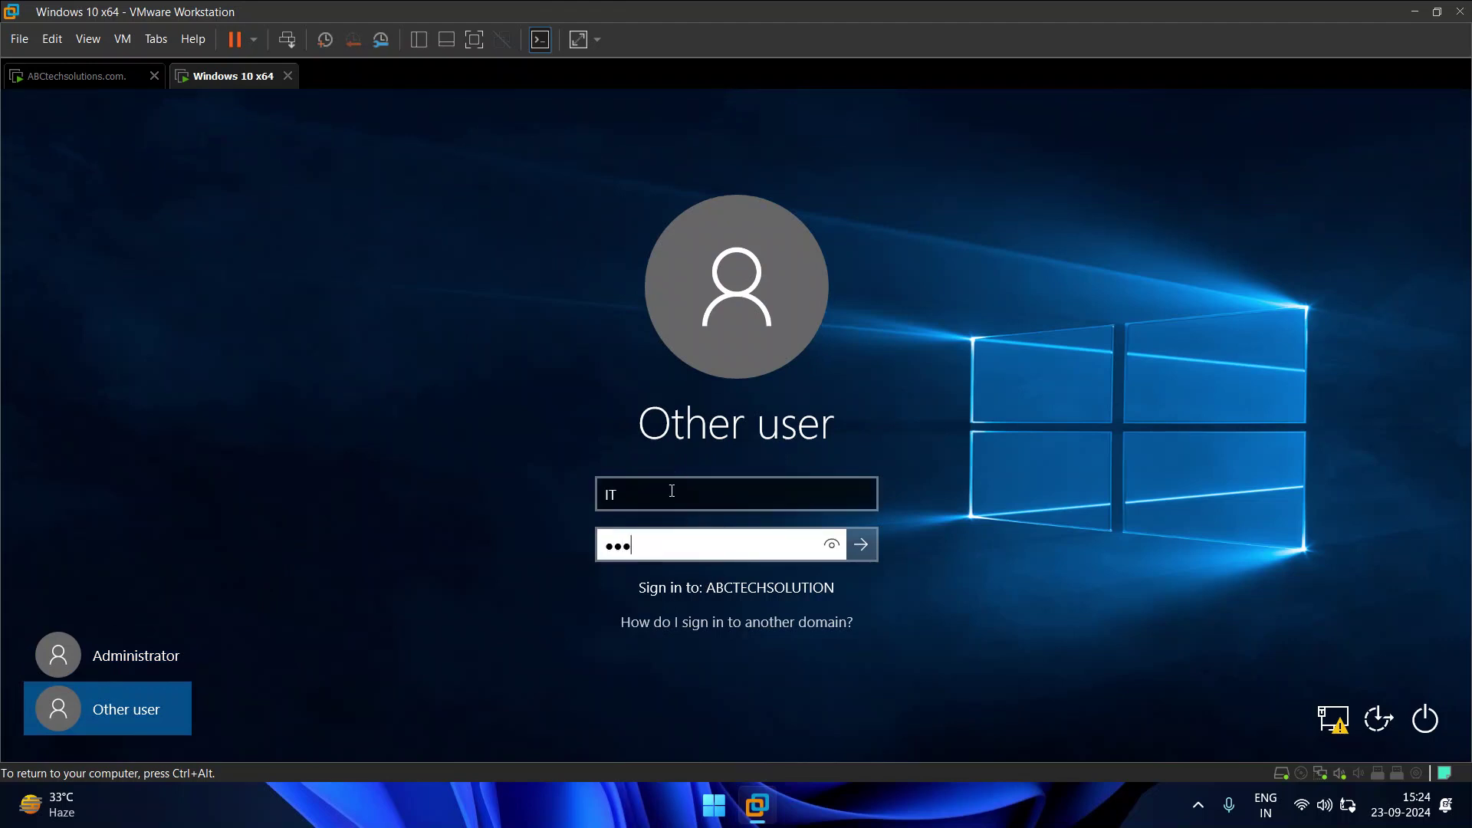
text(•••)
key(Return)
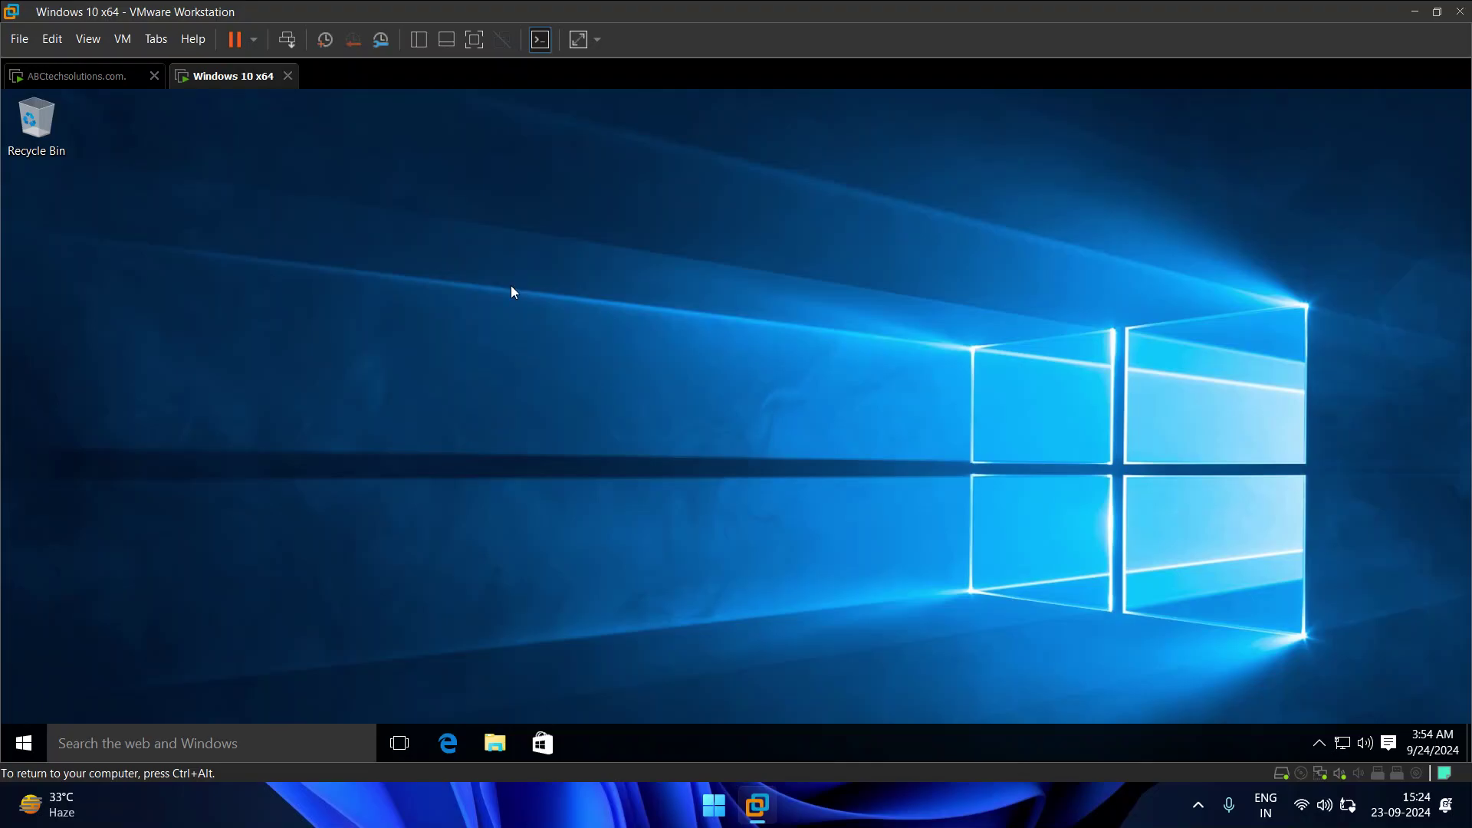
Step: Refresh the new user's Windows 10 desktop twice
right_click(485, 250)
click(528, 304)
right_click(498, 255)
click(529, 305)
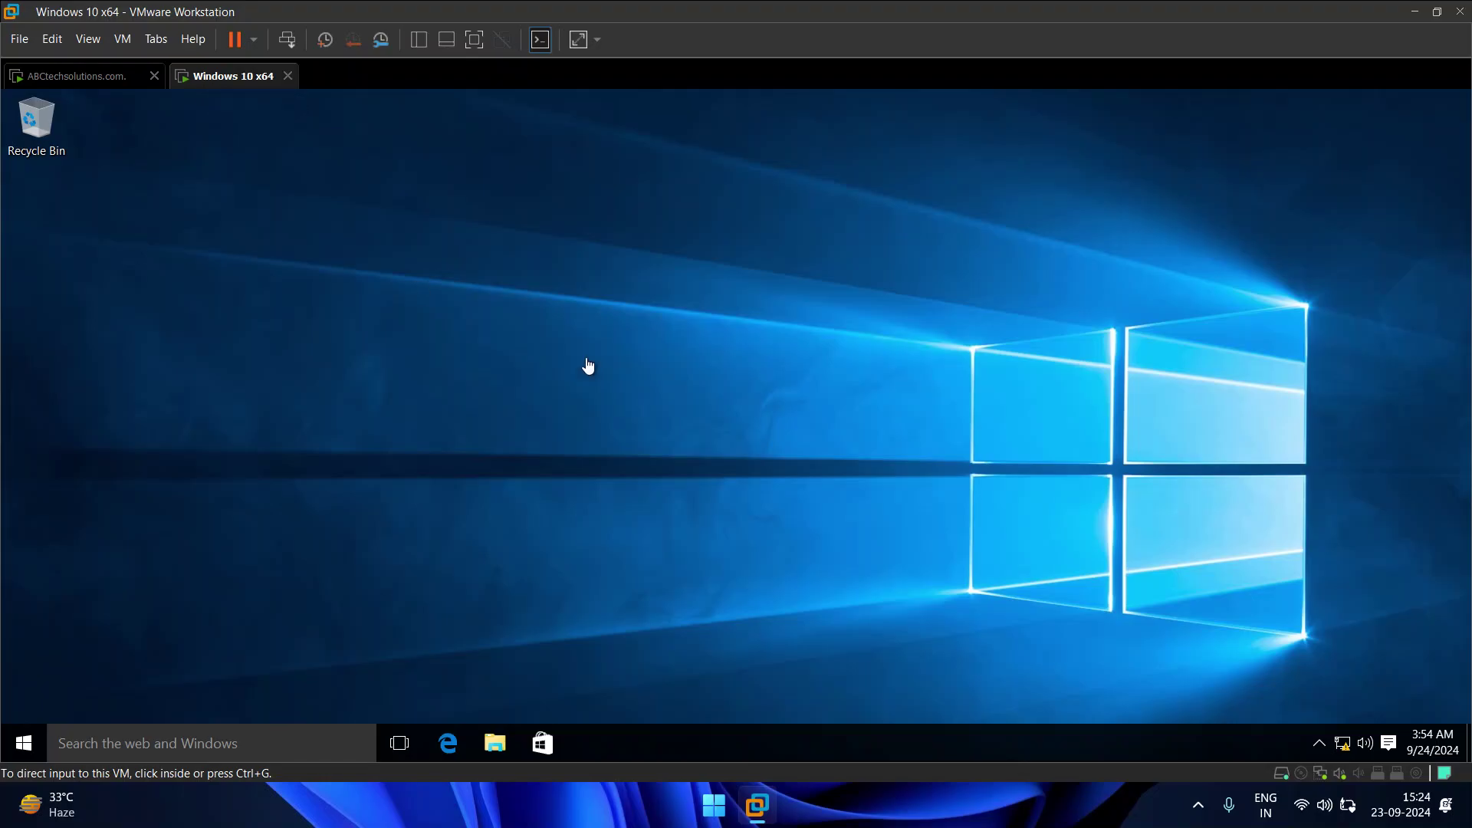
click(539, 266)
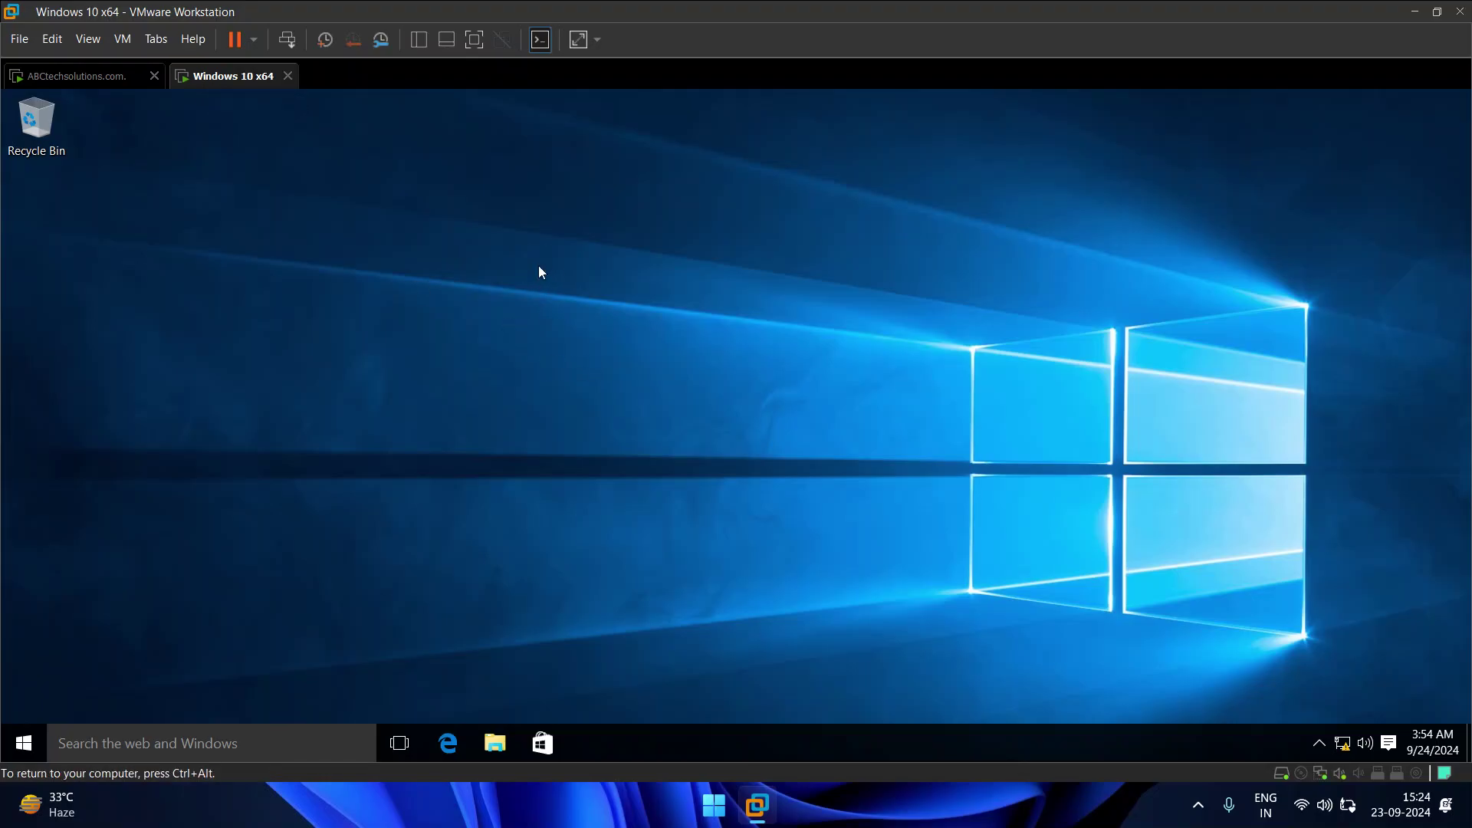
Step: Run gpupdate /force in a Command Prompt on the Windows 10 client
key(super+r)
text(cmd)
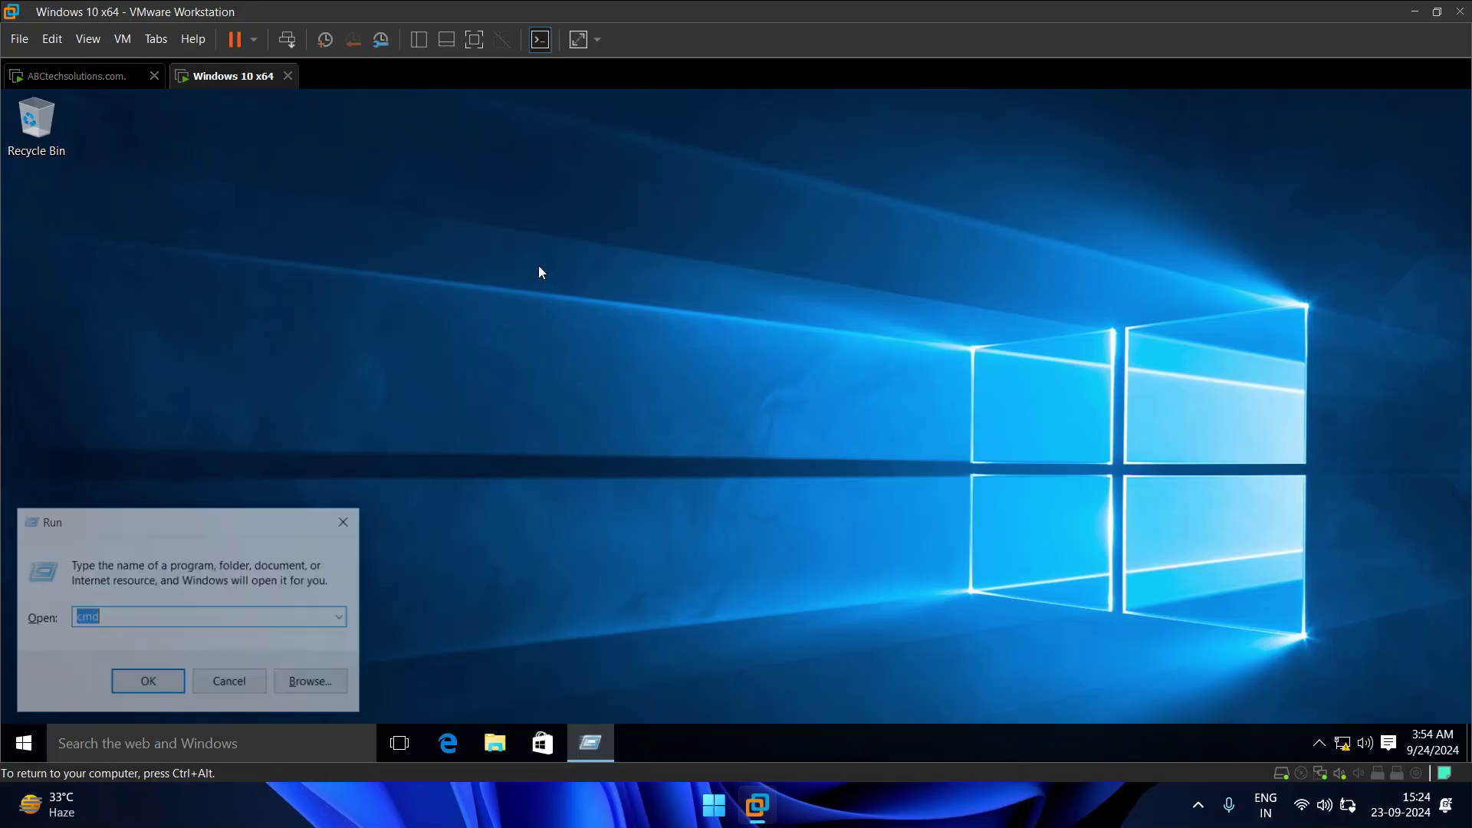
key(Return)
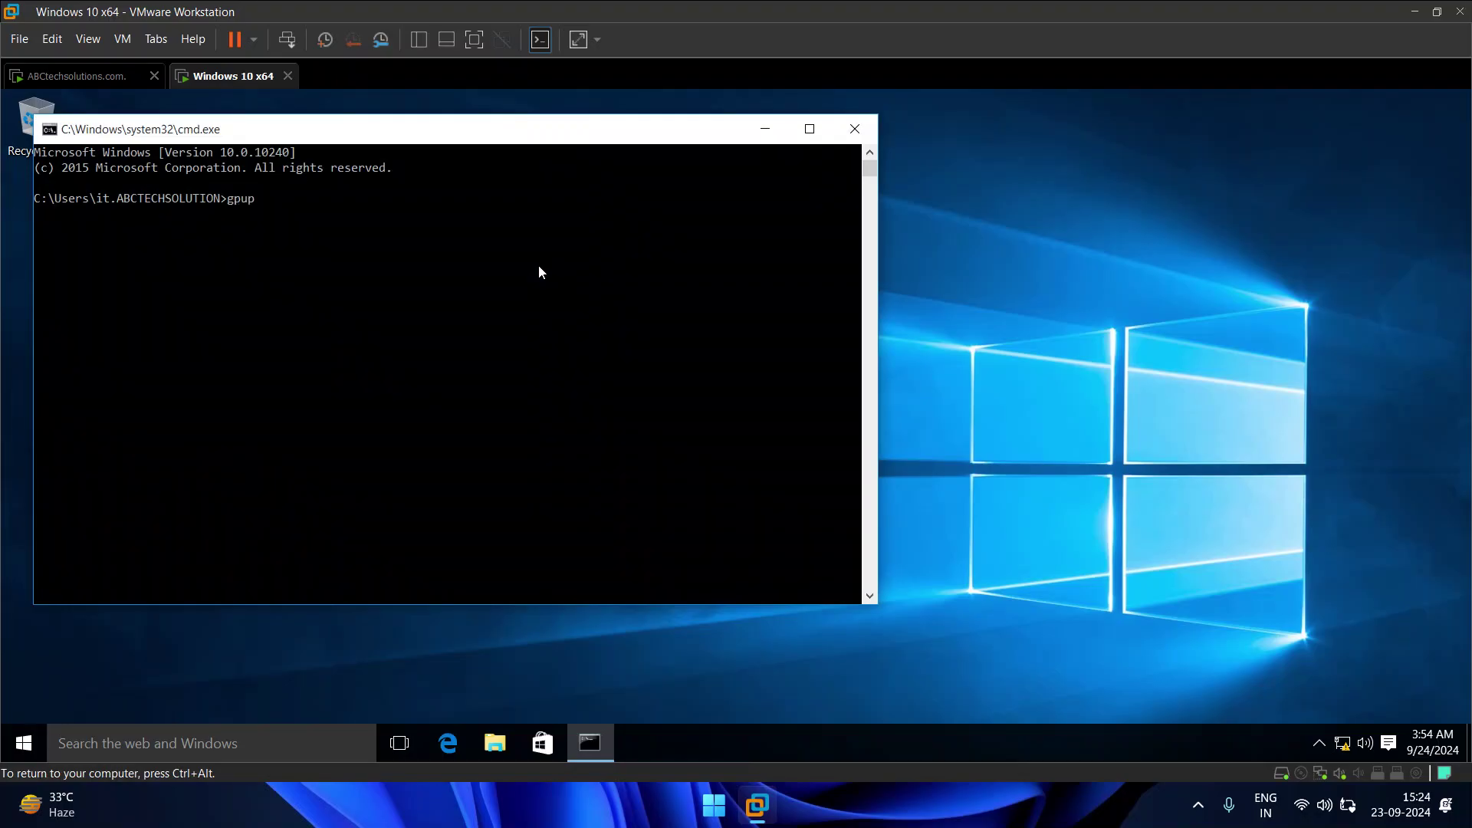
text(gpupdate /force)
key(Return)
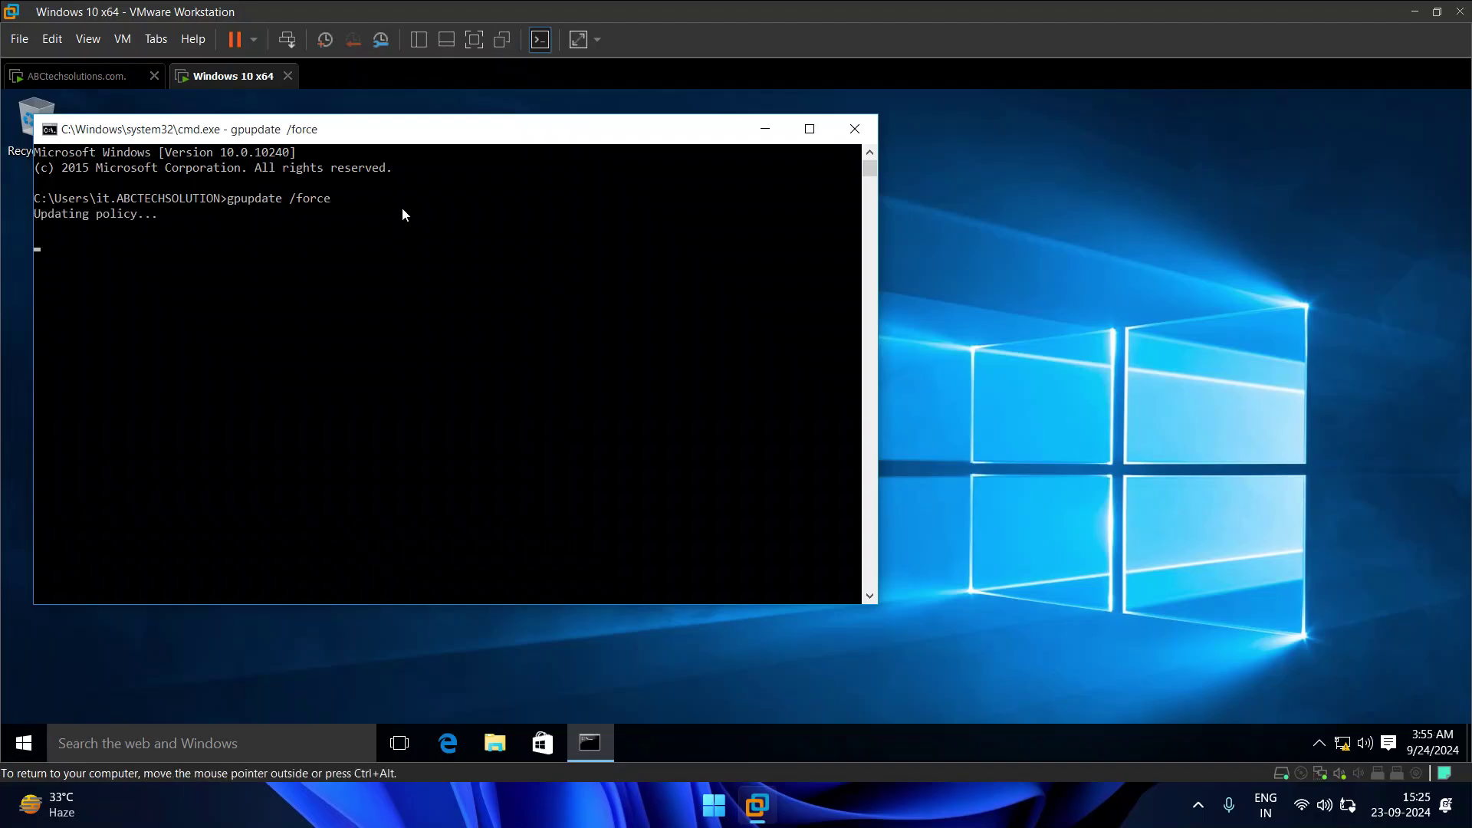
drag(382, 128, 664, 156)
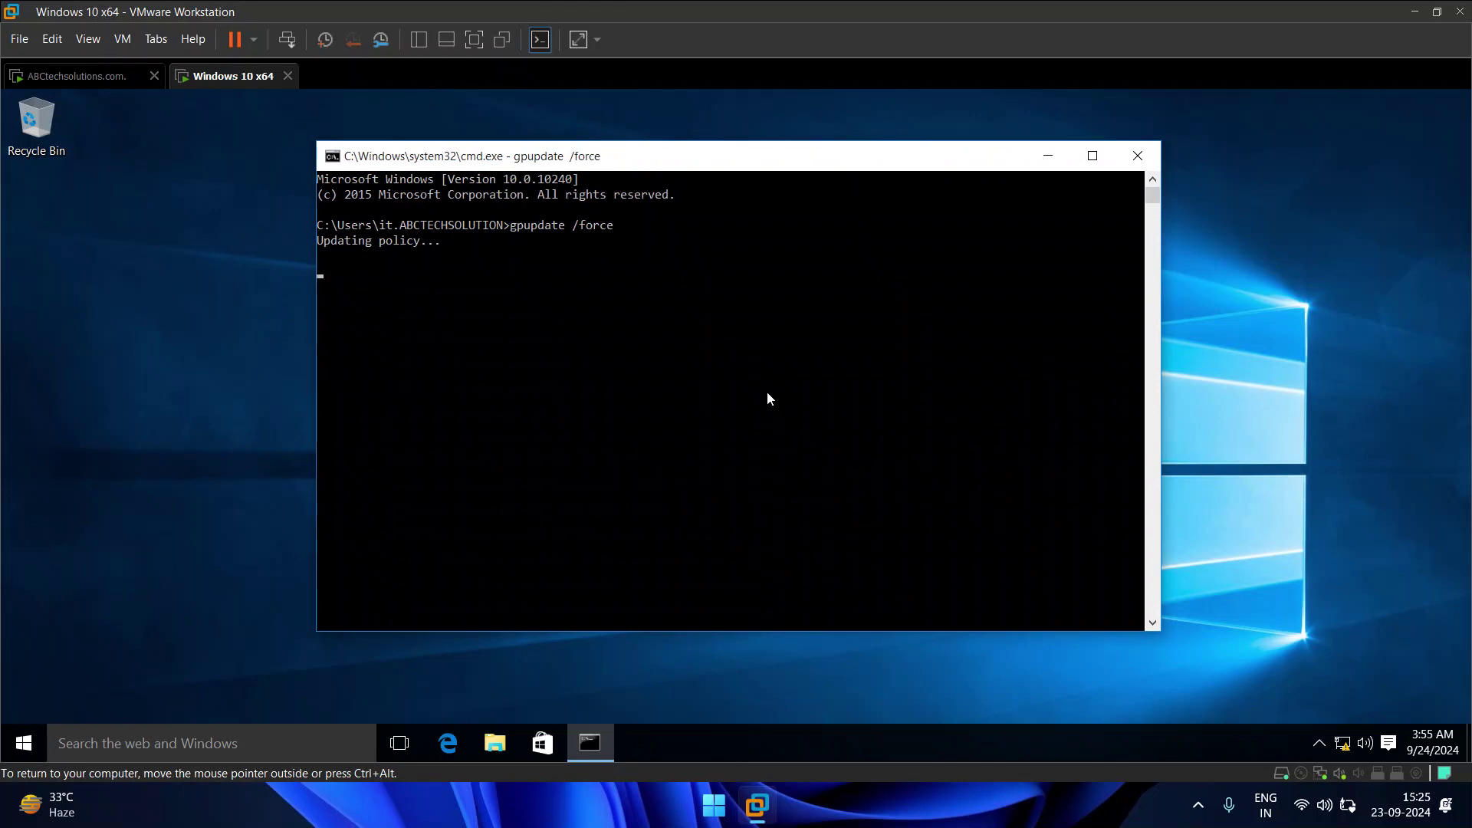
Step: Review the software installation warning and answer Y to accept the restart
click(24, 743)
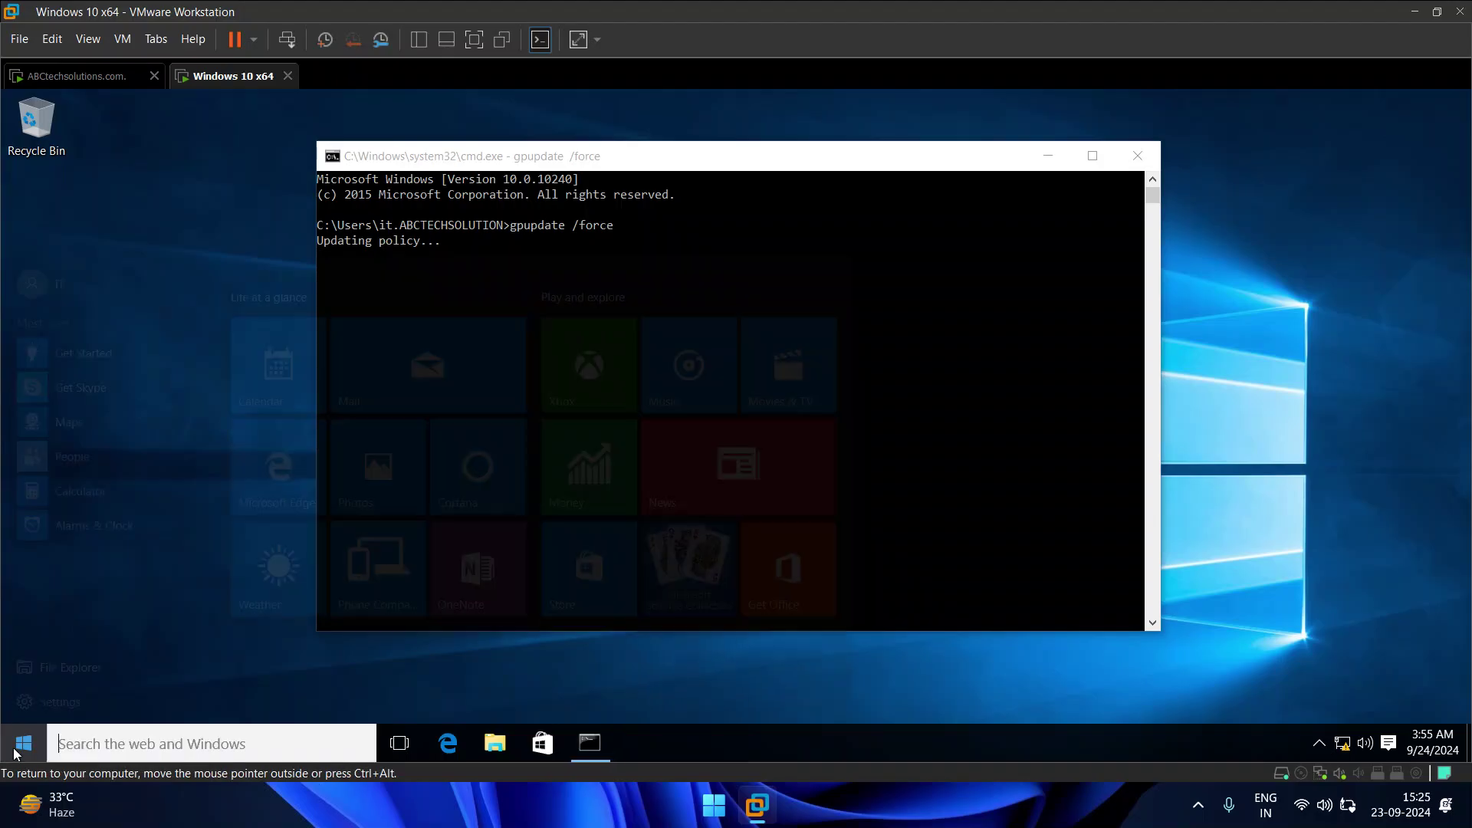
click(958, 420)
drag(689, 333, 1079, 337)
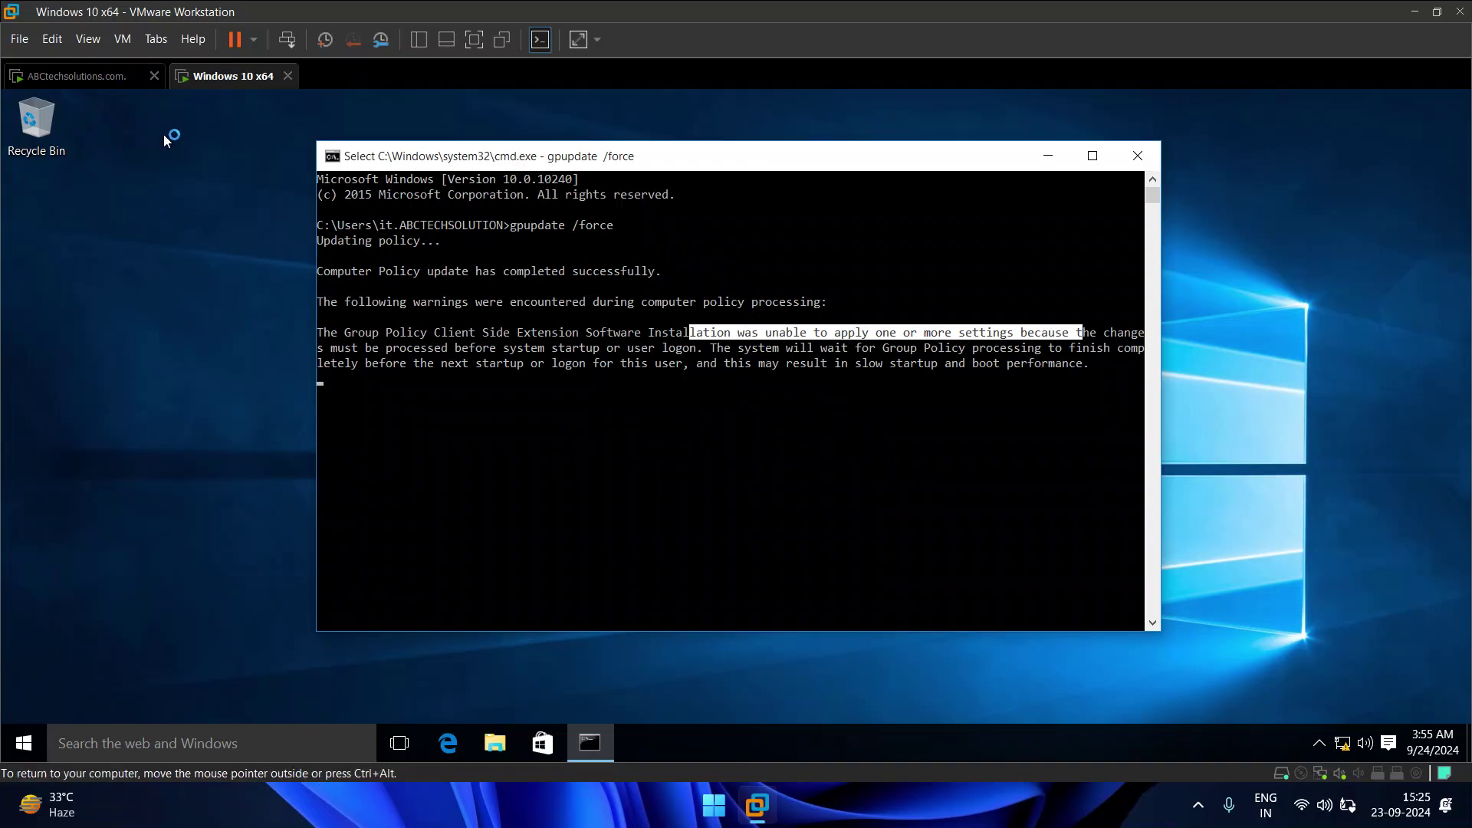
click(680, 420)
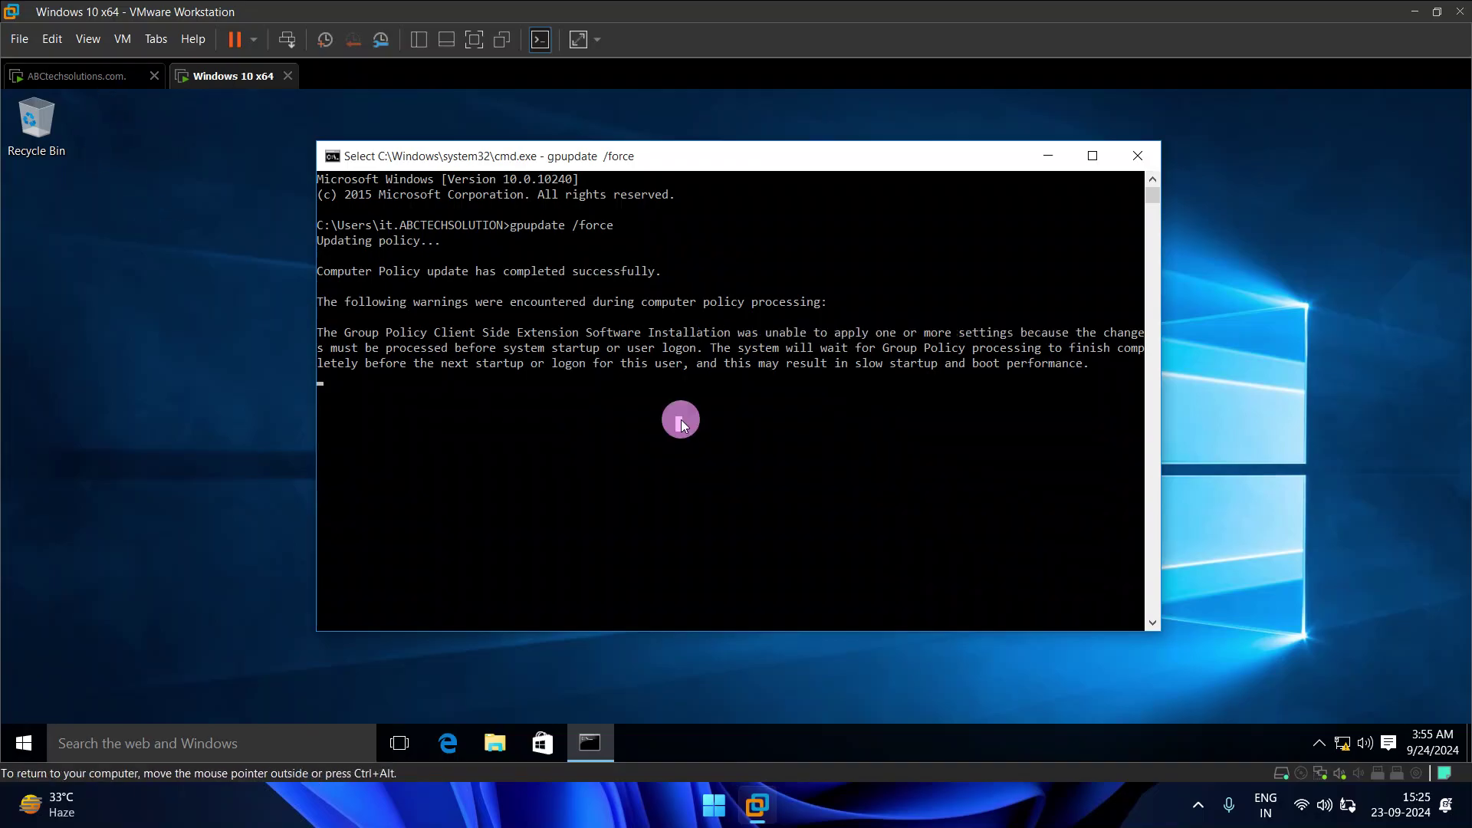
key(Return)
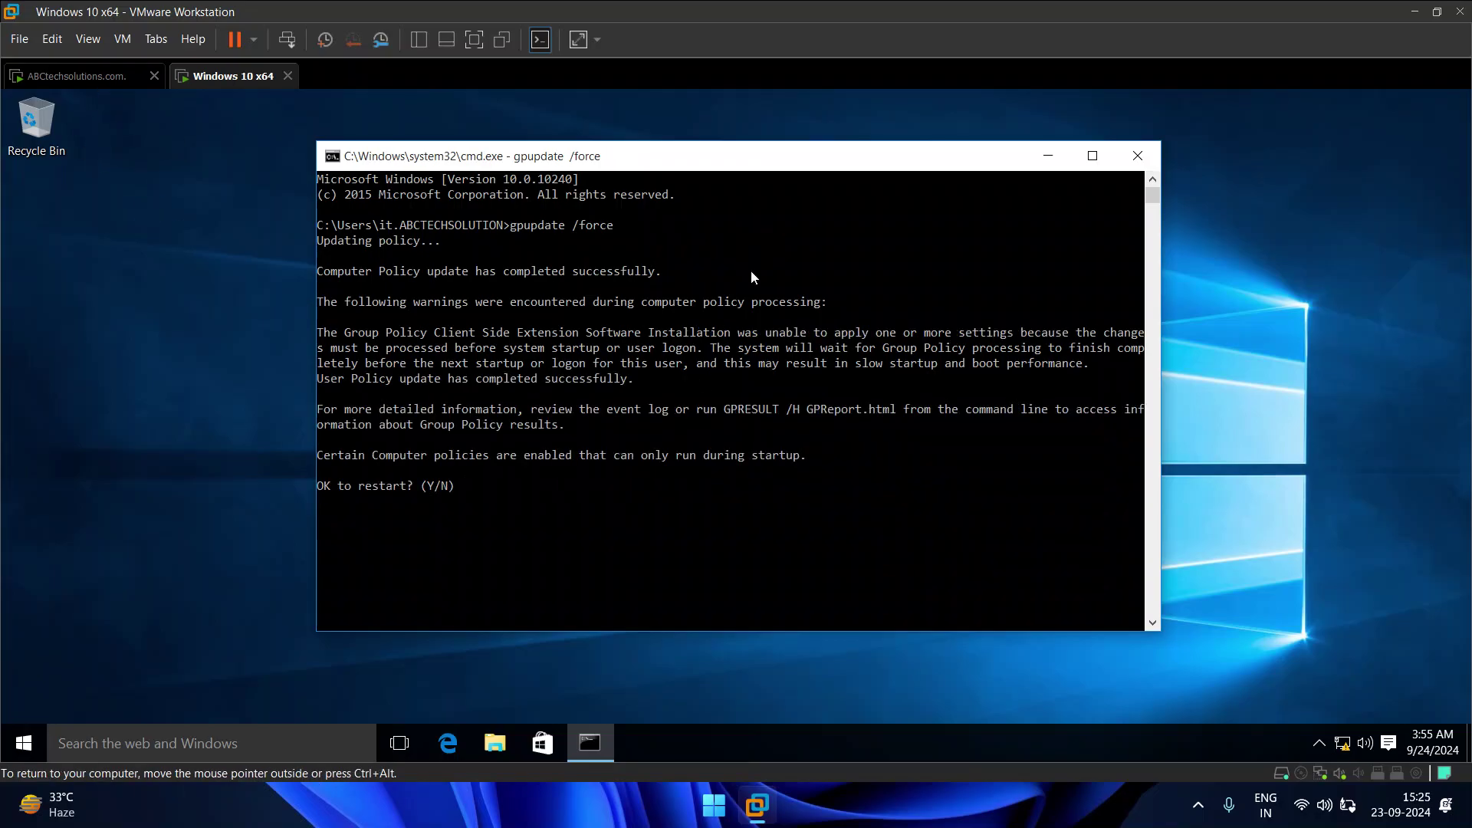
click(472, 480)
click(720, 513)
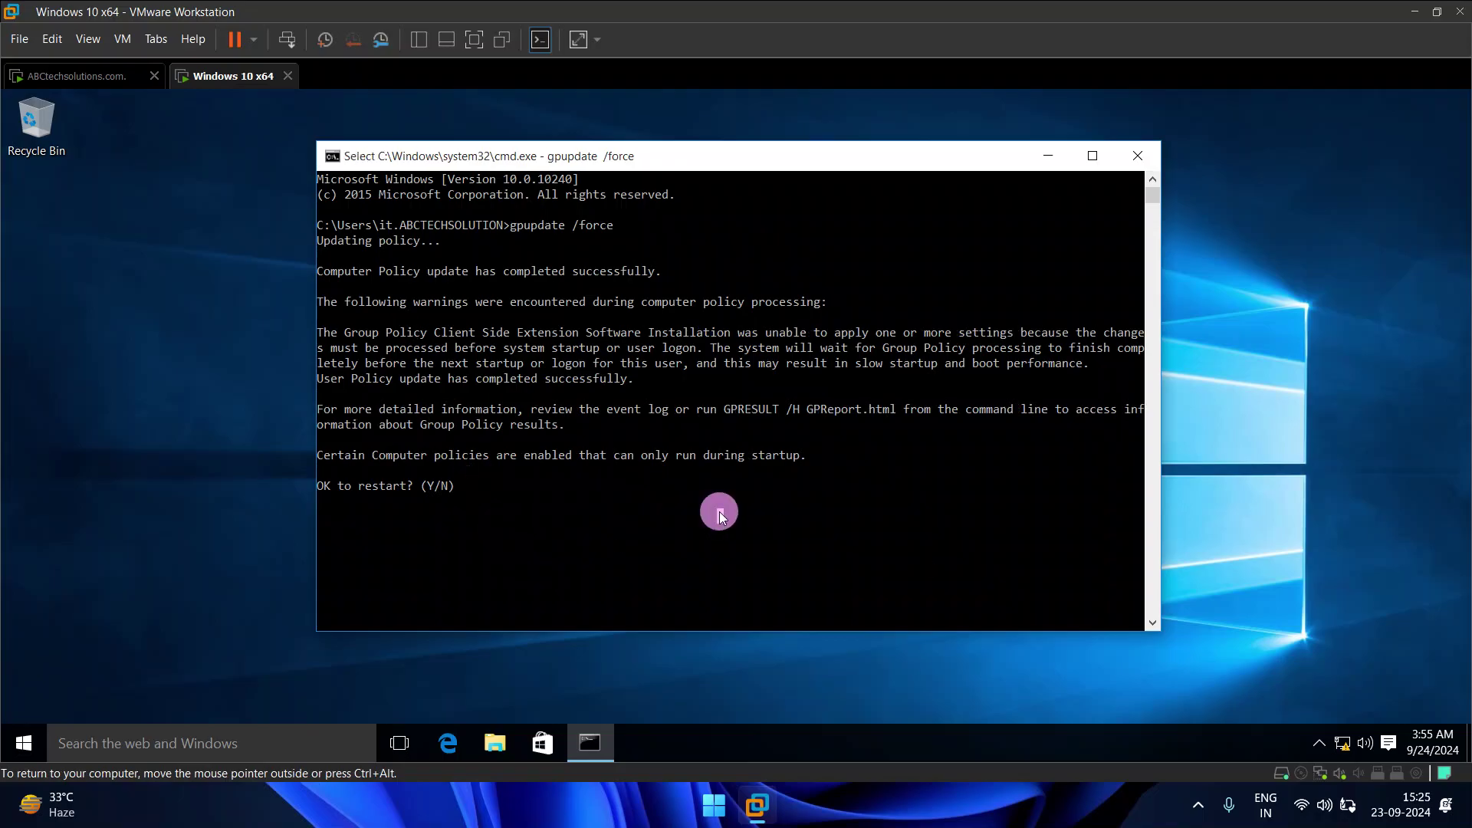
text(Y)
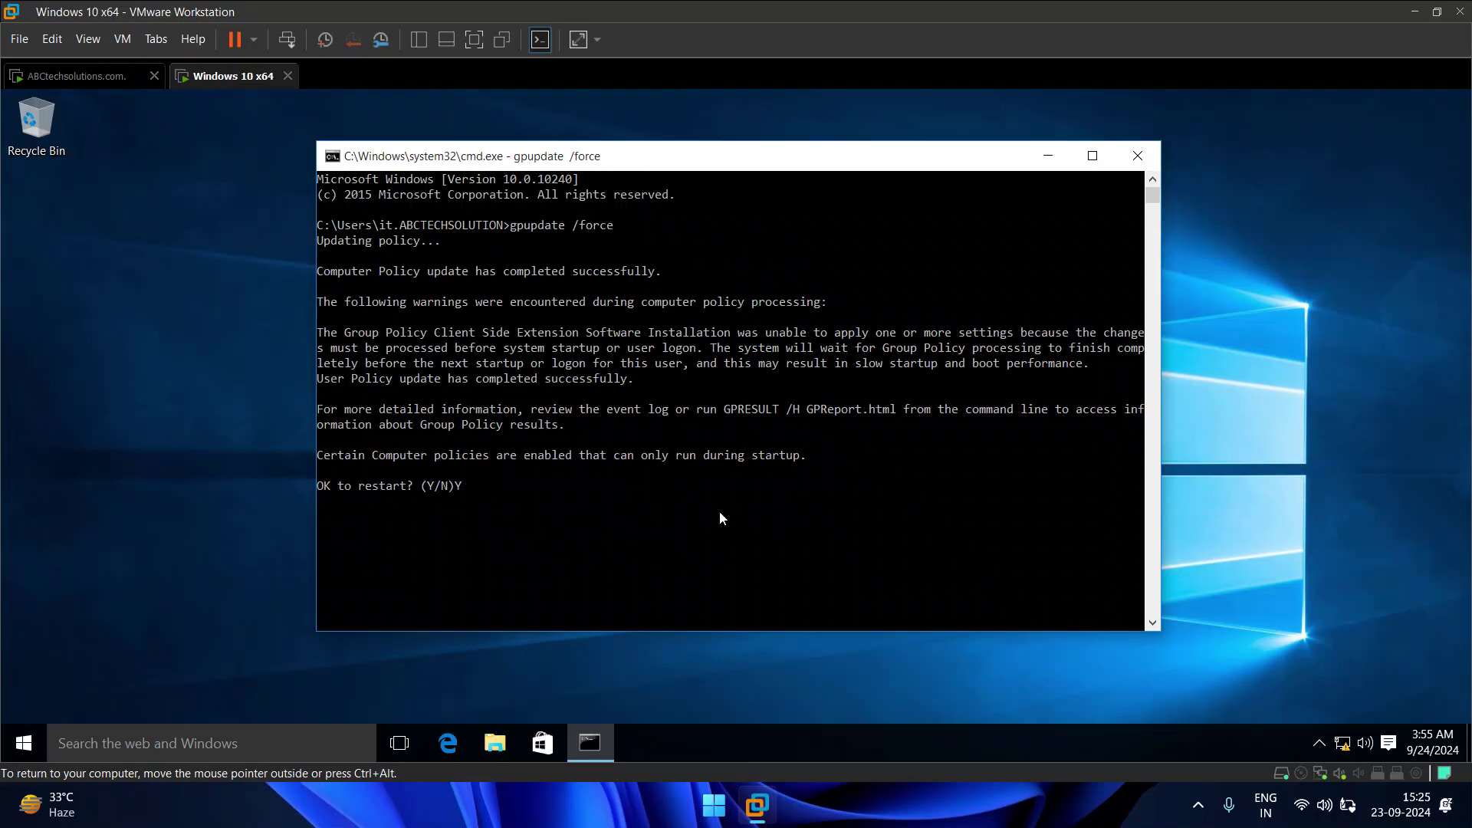
key(Return)
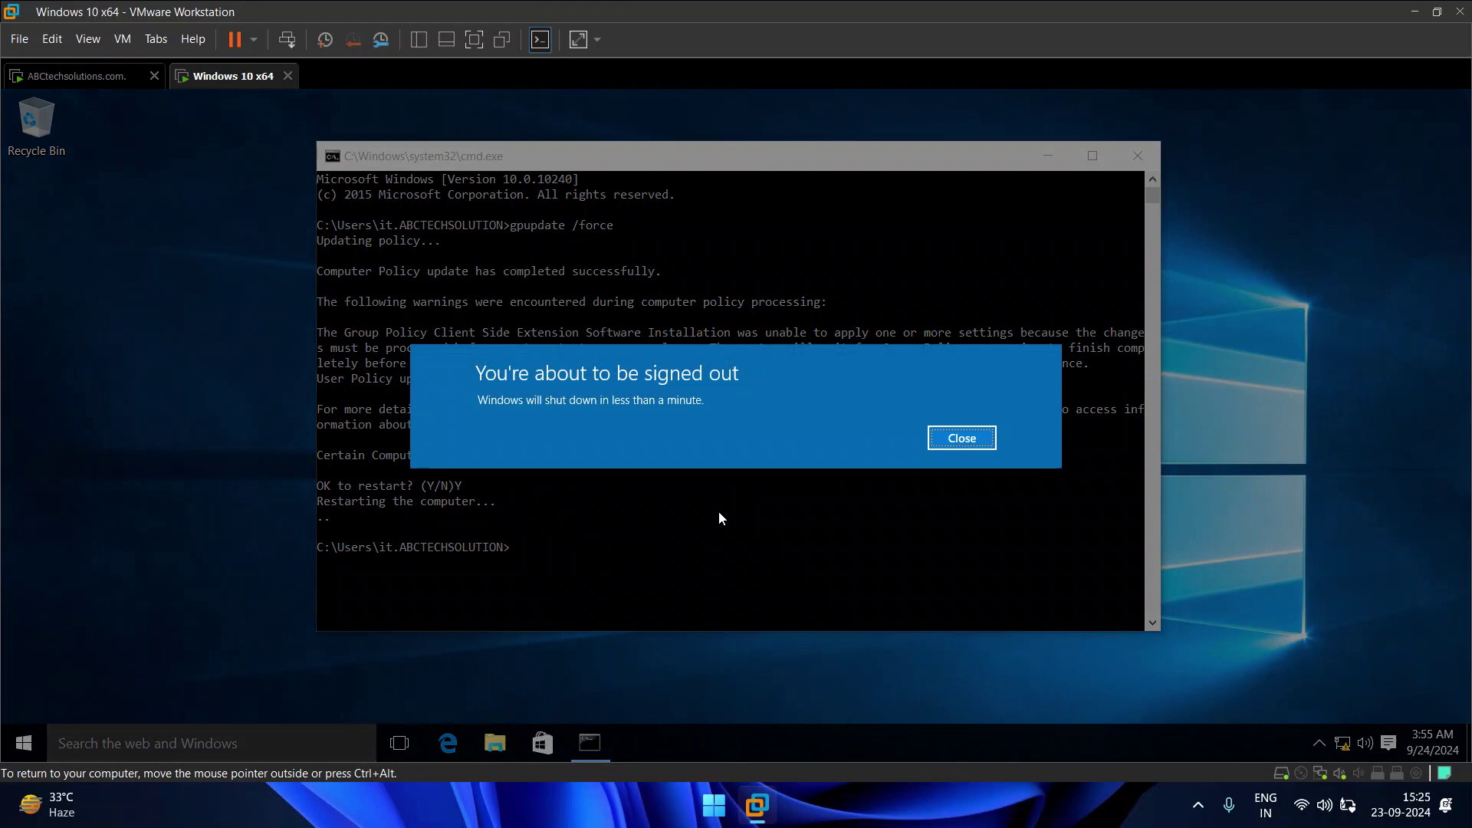
Step: Dismiss the sign-out warning and return to the Windows 10 VM as it reboots
click(945, 432)
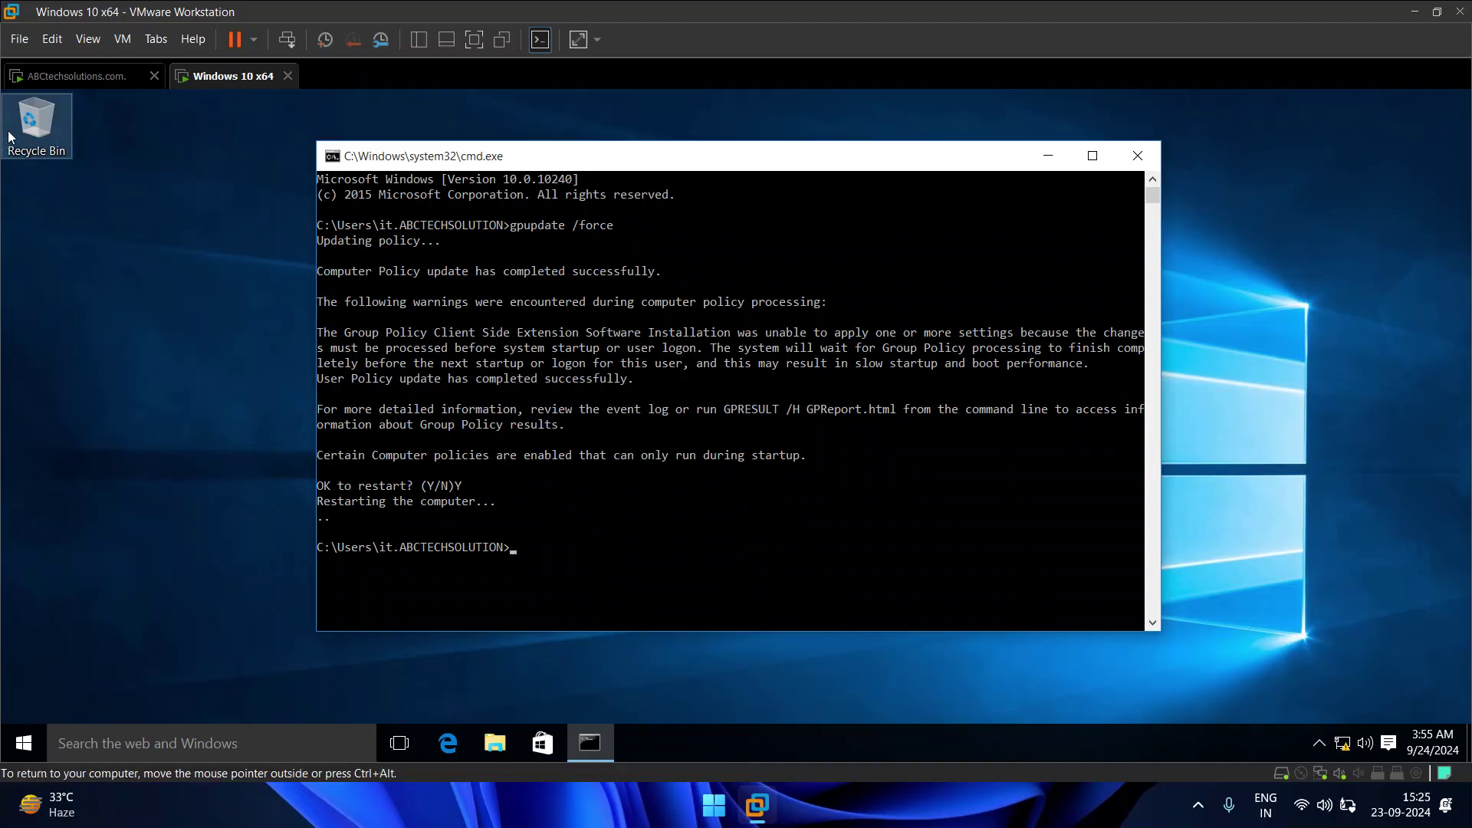
click(82, 76)
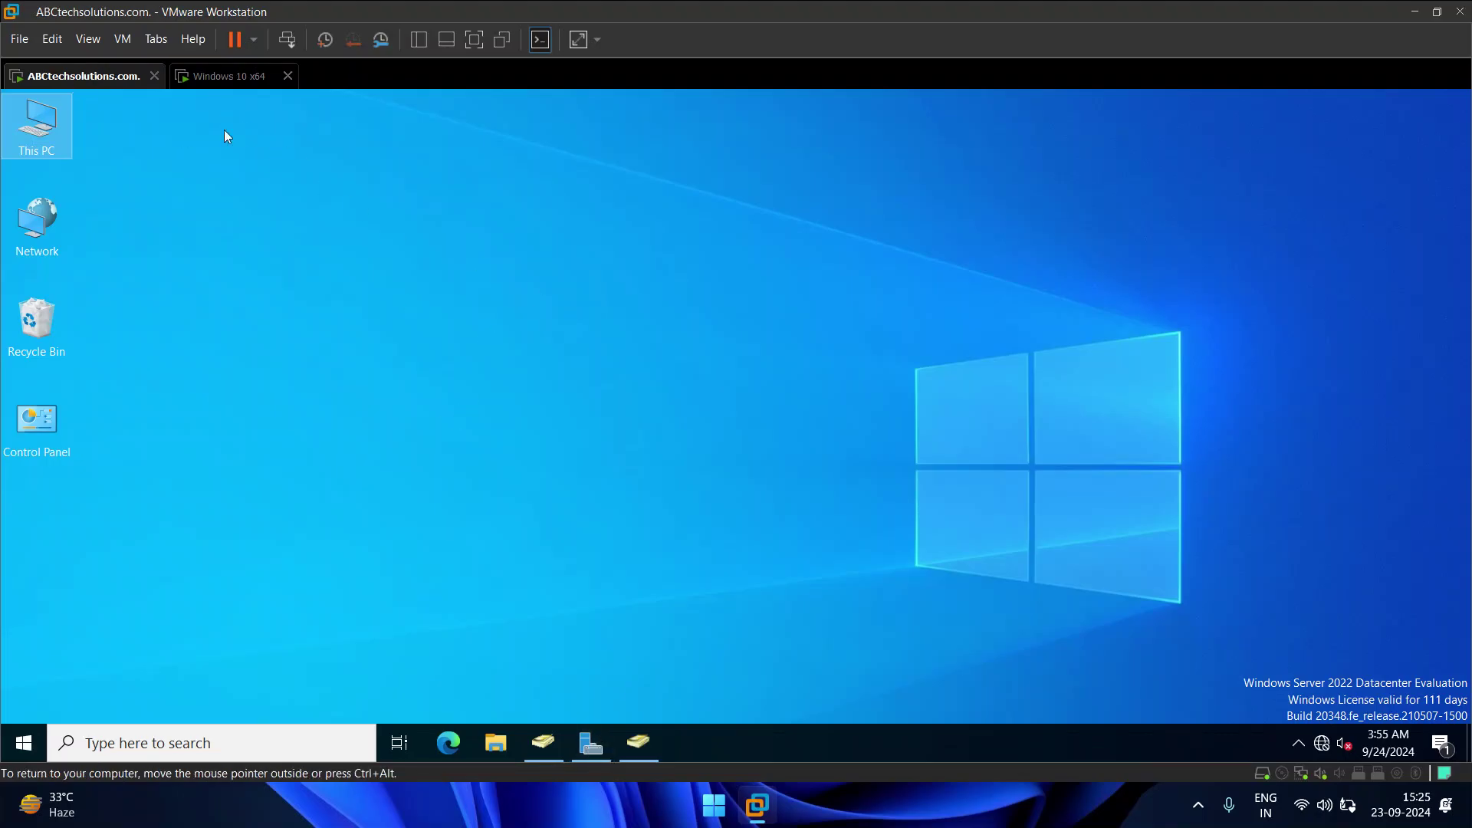
click(228, 77)
click(596, 542)
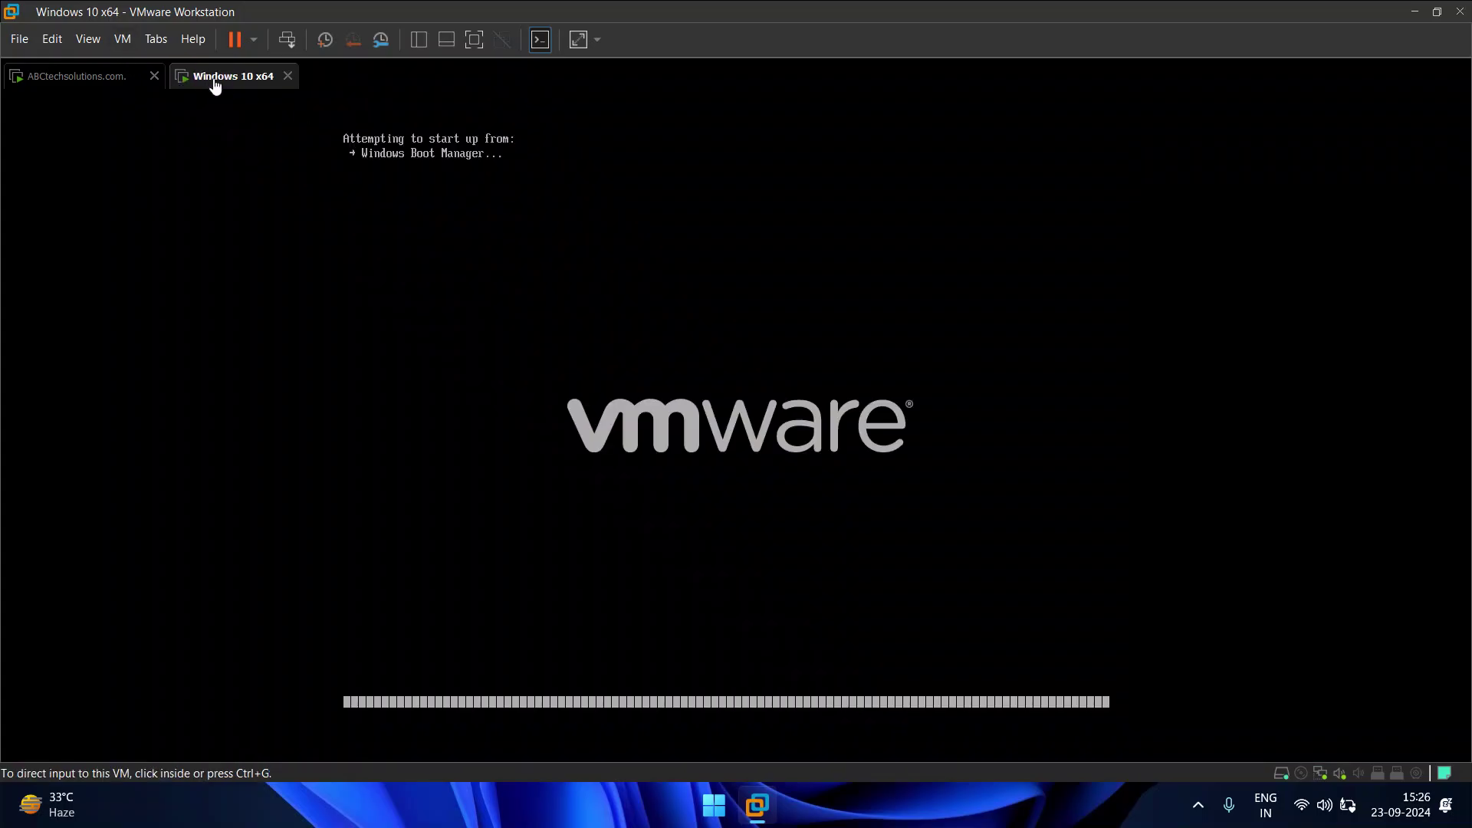
Step: Restore Active Directory Users and Computers on the server, showing KolkataHO's DESKTOP-4NKQIHM, HR and IT
click(83, 80)
click(230, 81)
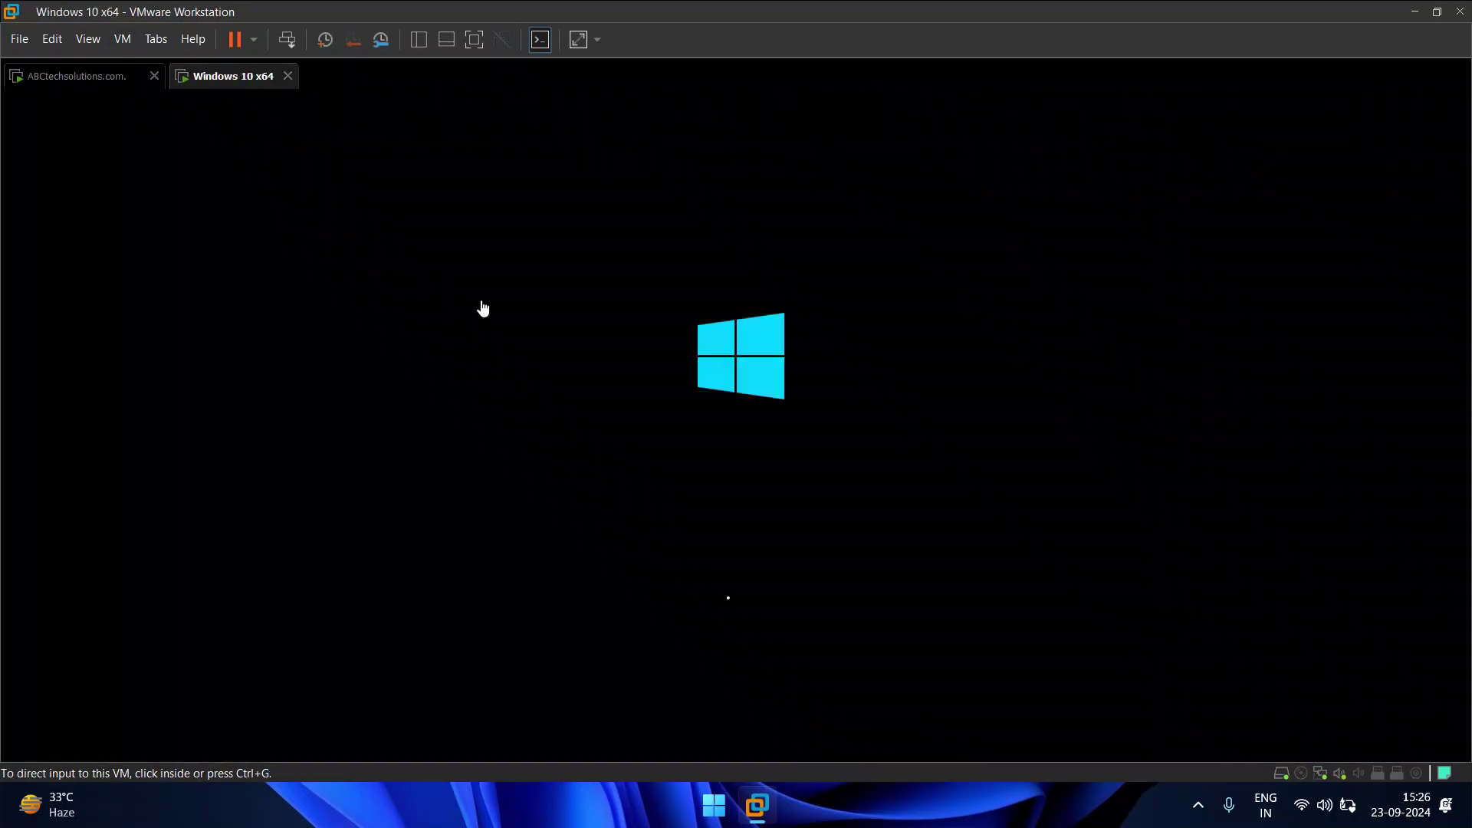
click(83, 77)
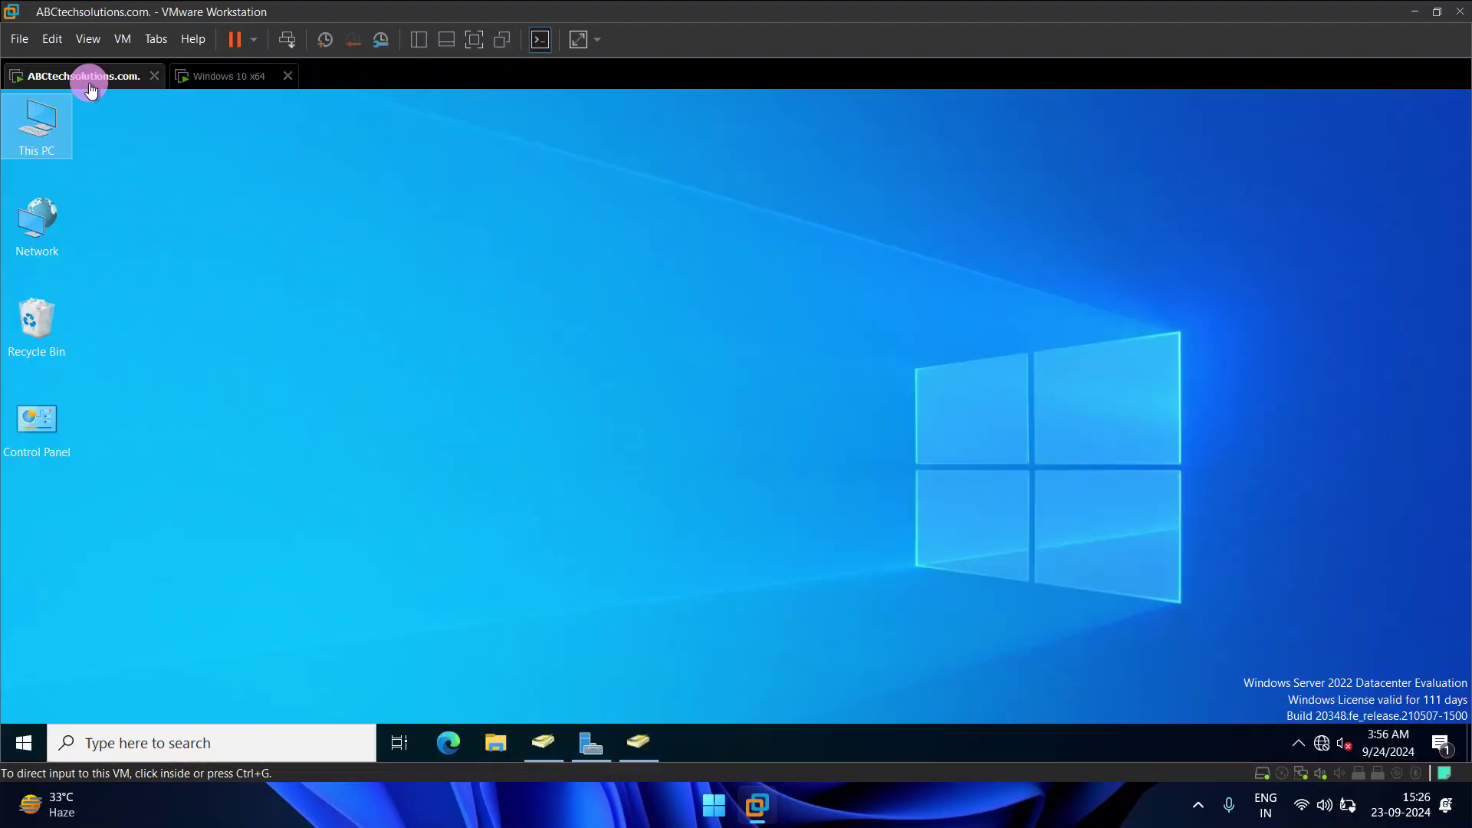
click(234, 77)
click(96, 85)
click(230, 77)
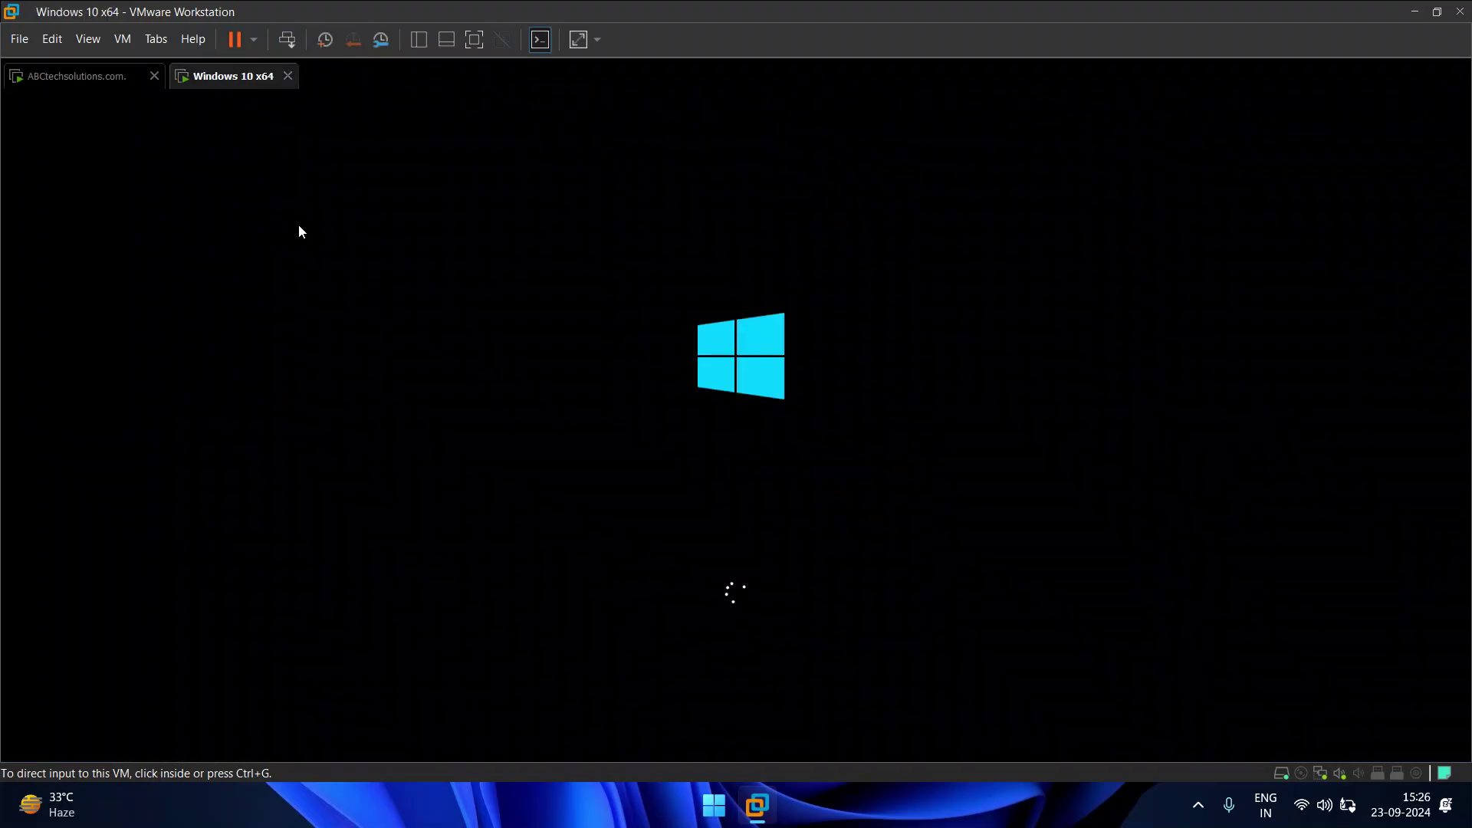
click(81, 86)
click(572, 405)
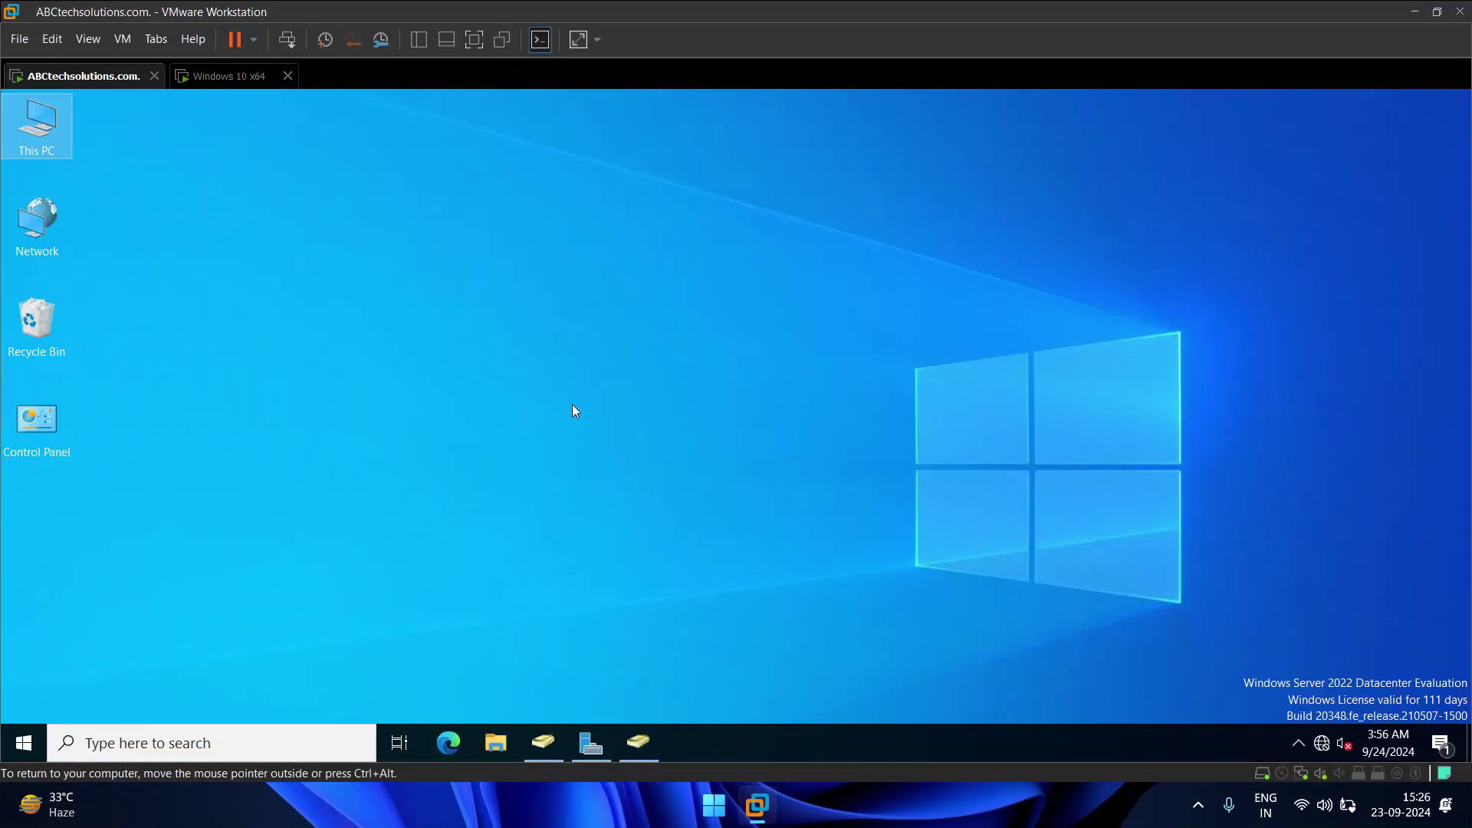
click(652, 749)
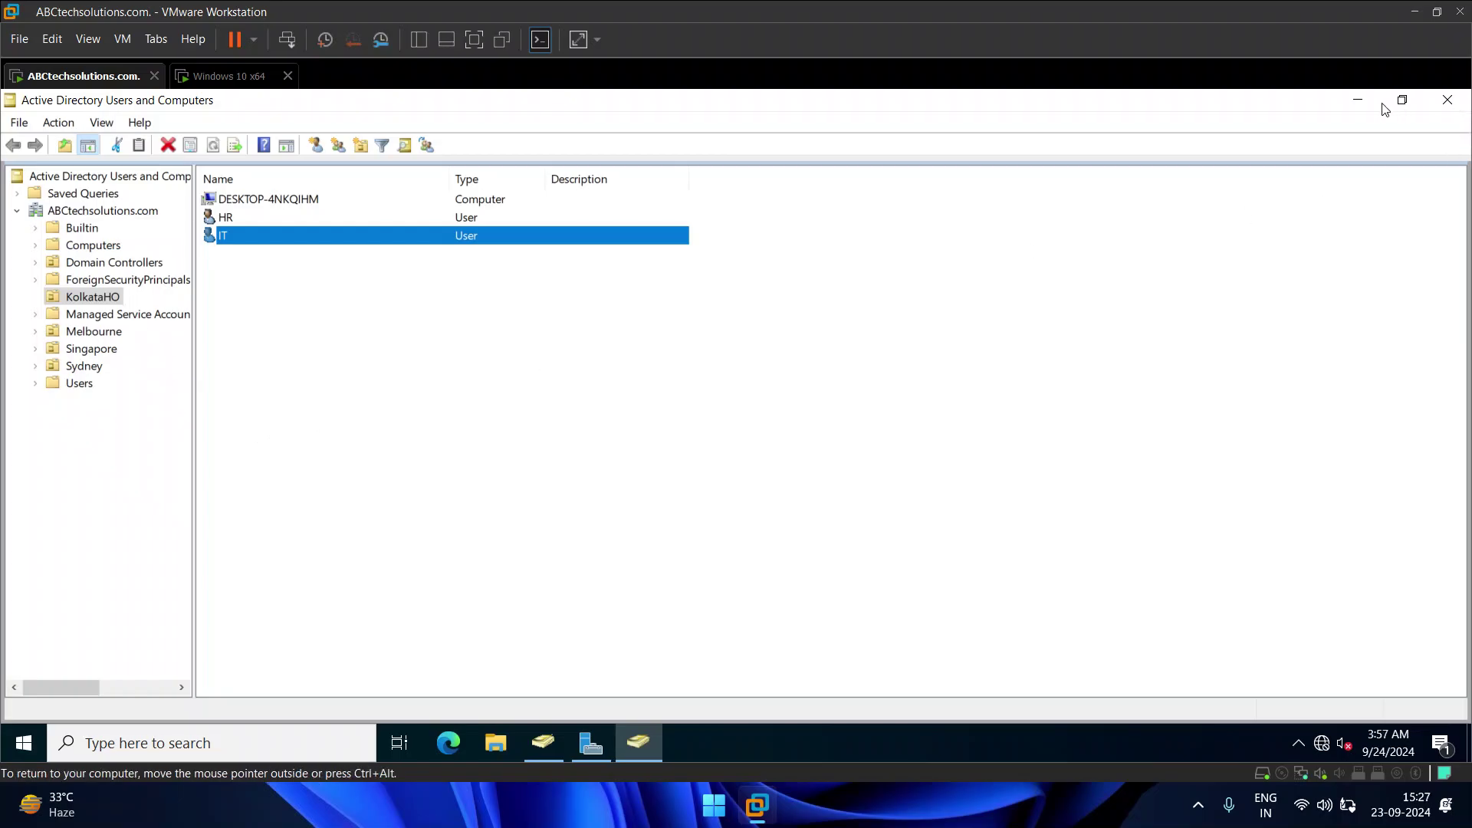
Step: Minimize Active Directory Users and Computers and return to the starting Windows 10 VM
click(1356, 103)
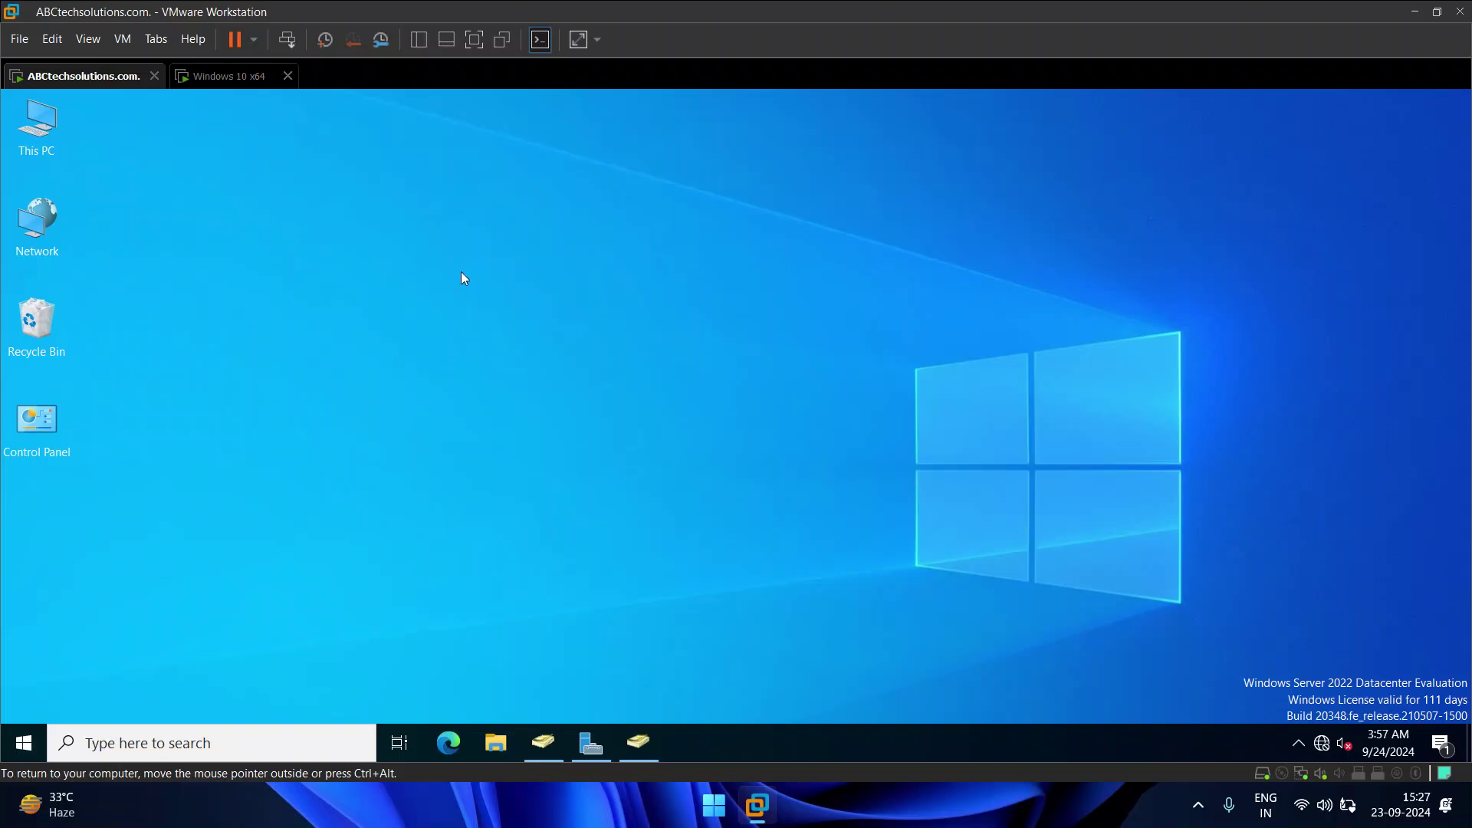
click(232, 83)
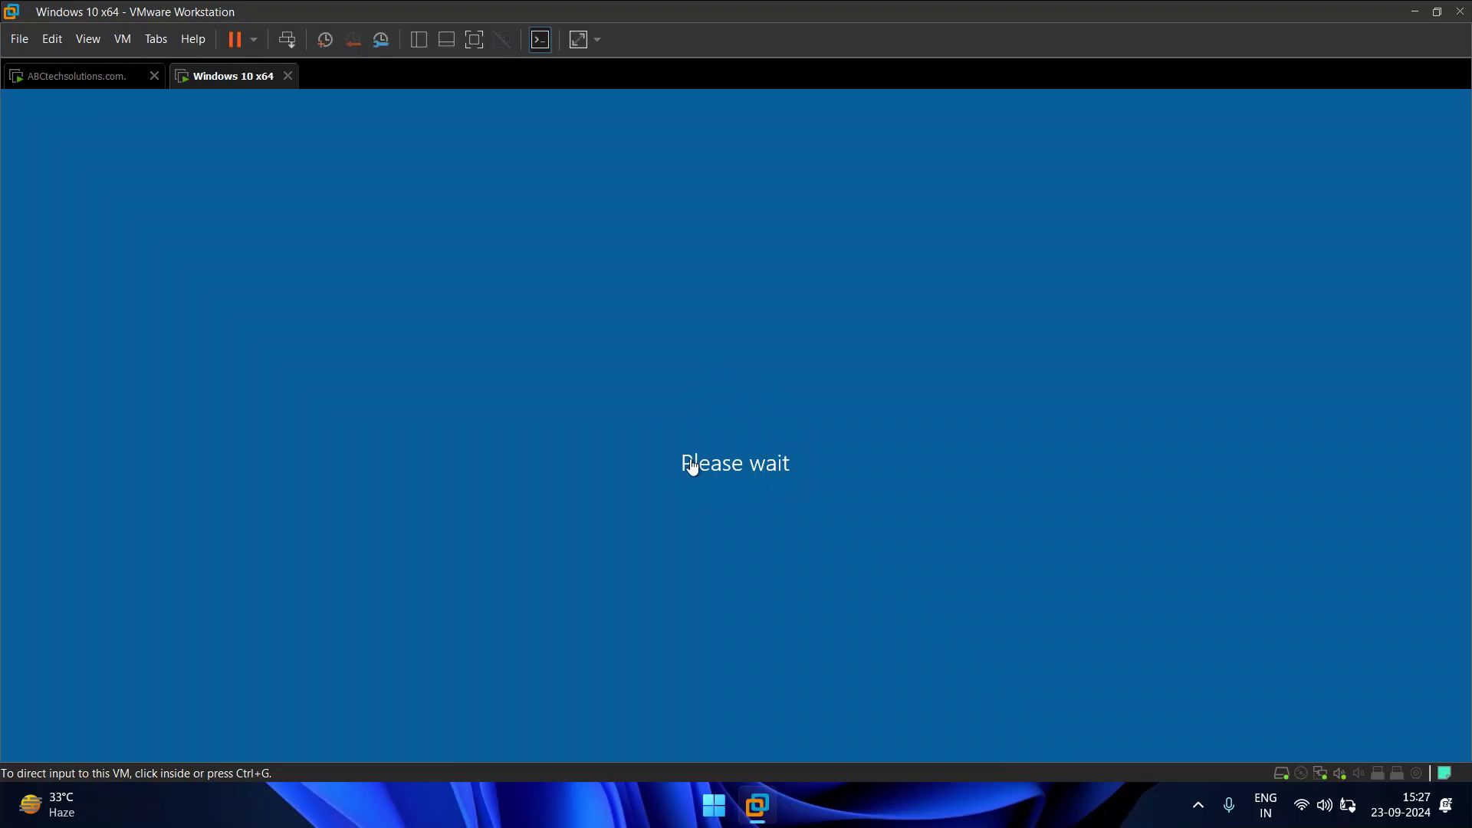
Step: Let Windows 10 finish starting, then dismiss the lock screen to reach the password prompt
click(762, 443)
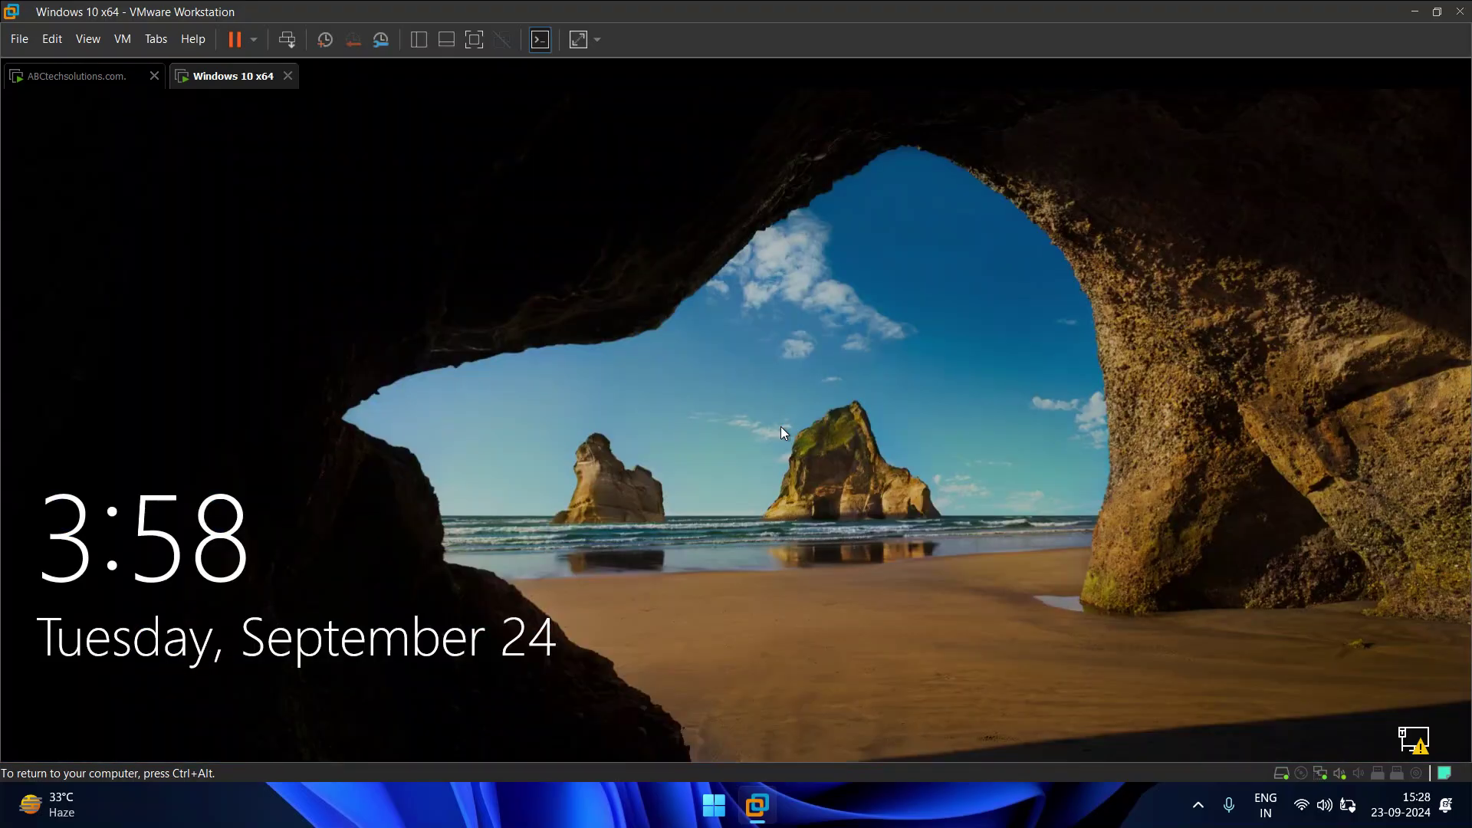
click(781, 427)
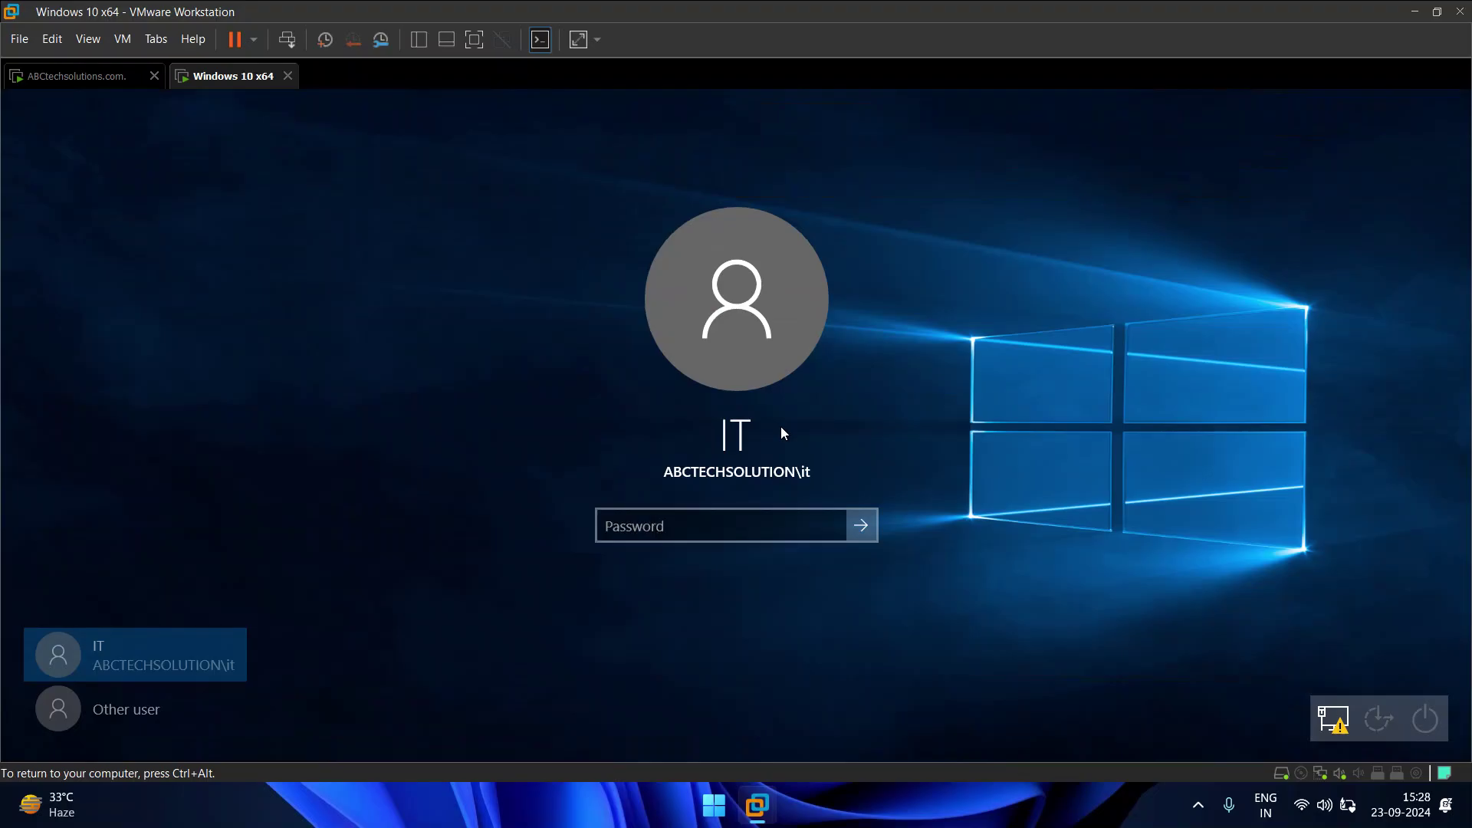
Step: Sign in with the domain user's password and bring up the desktop showing the Google Chrome shortcut
text(••••••••)
key(Return)
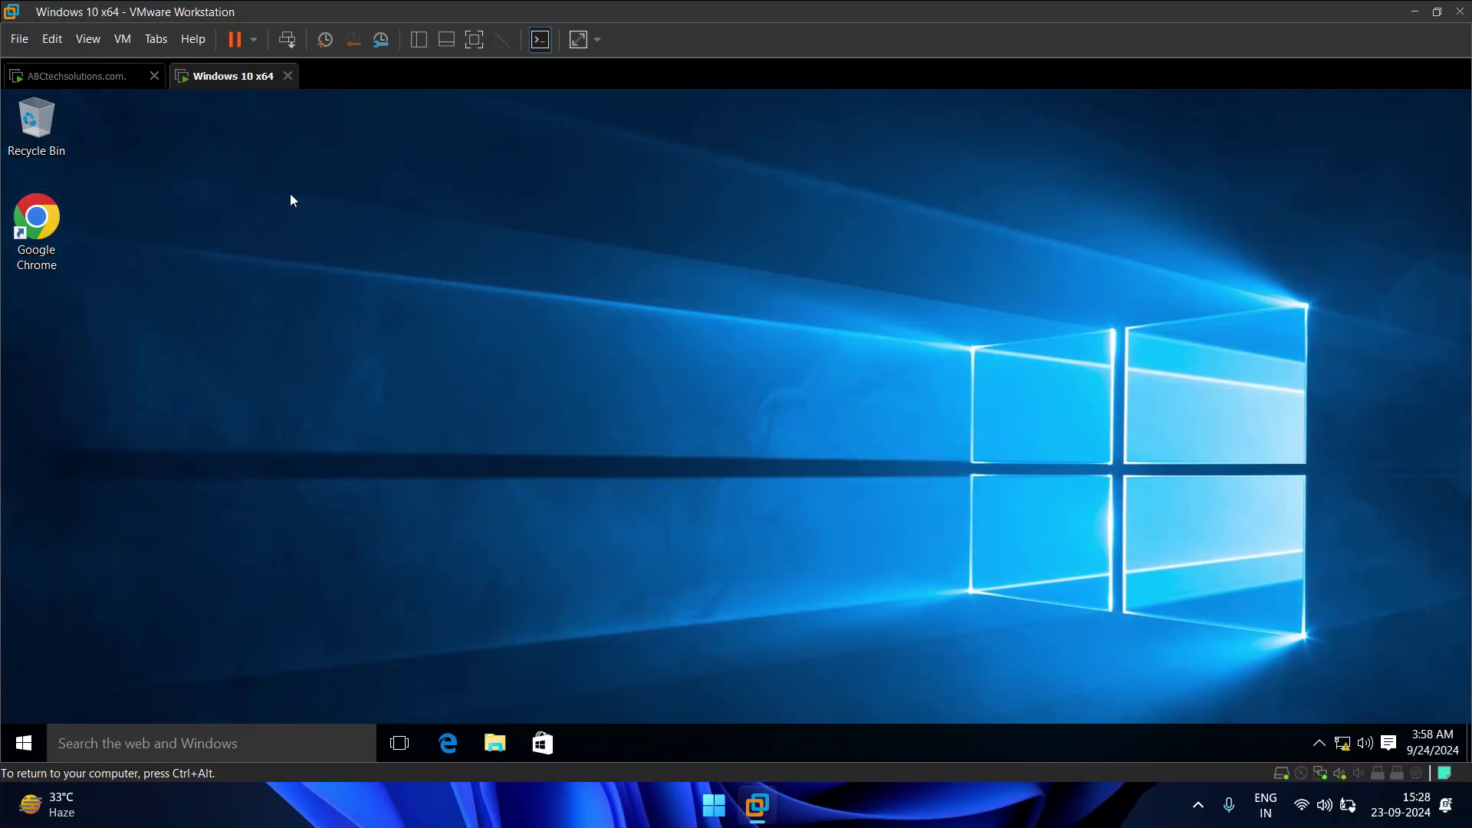
click(108, 76)
click(263, 75)
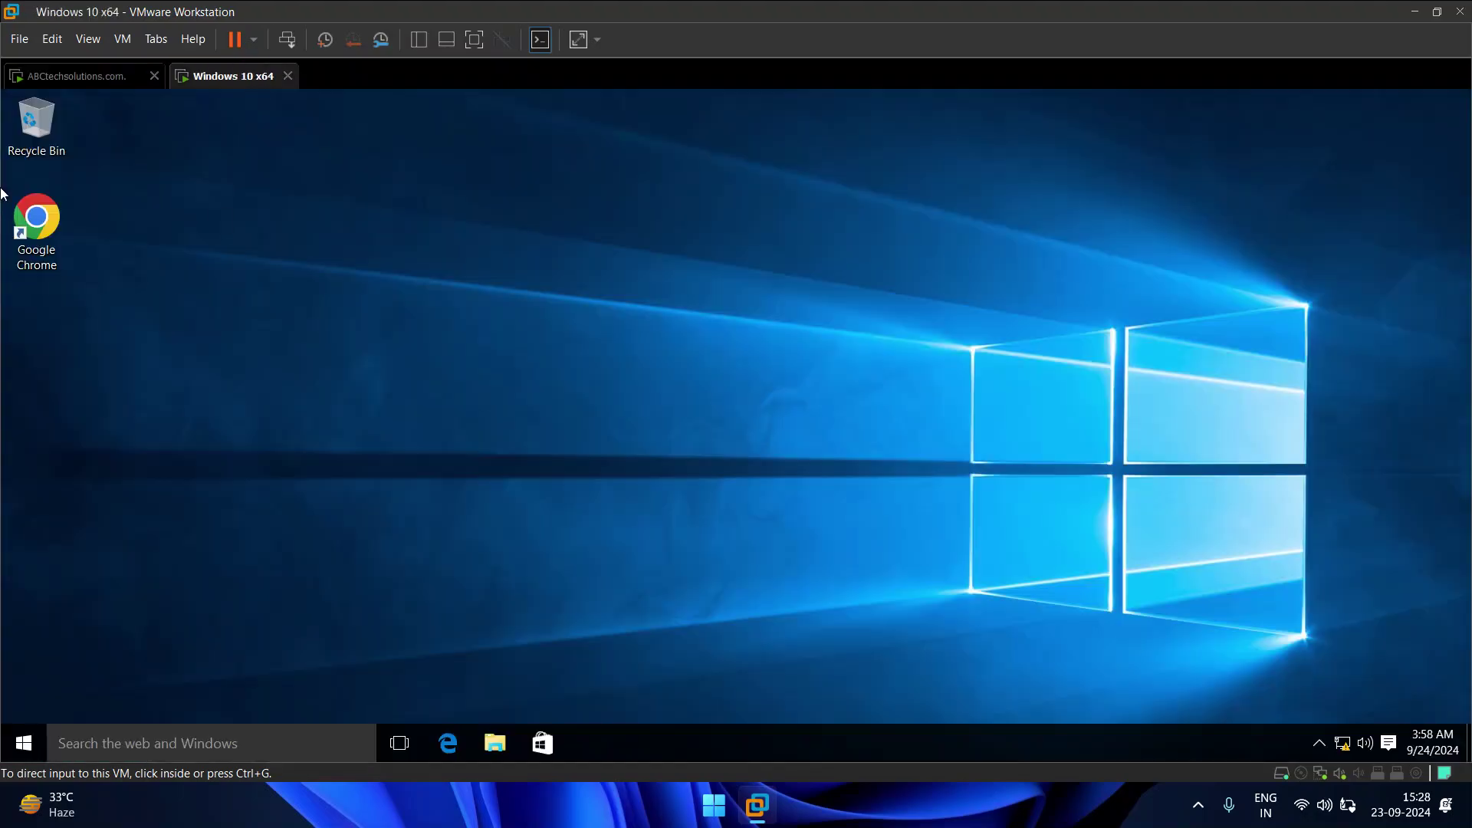
click(377, 363)
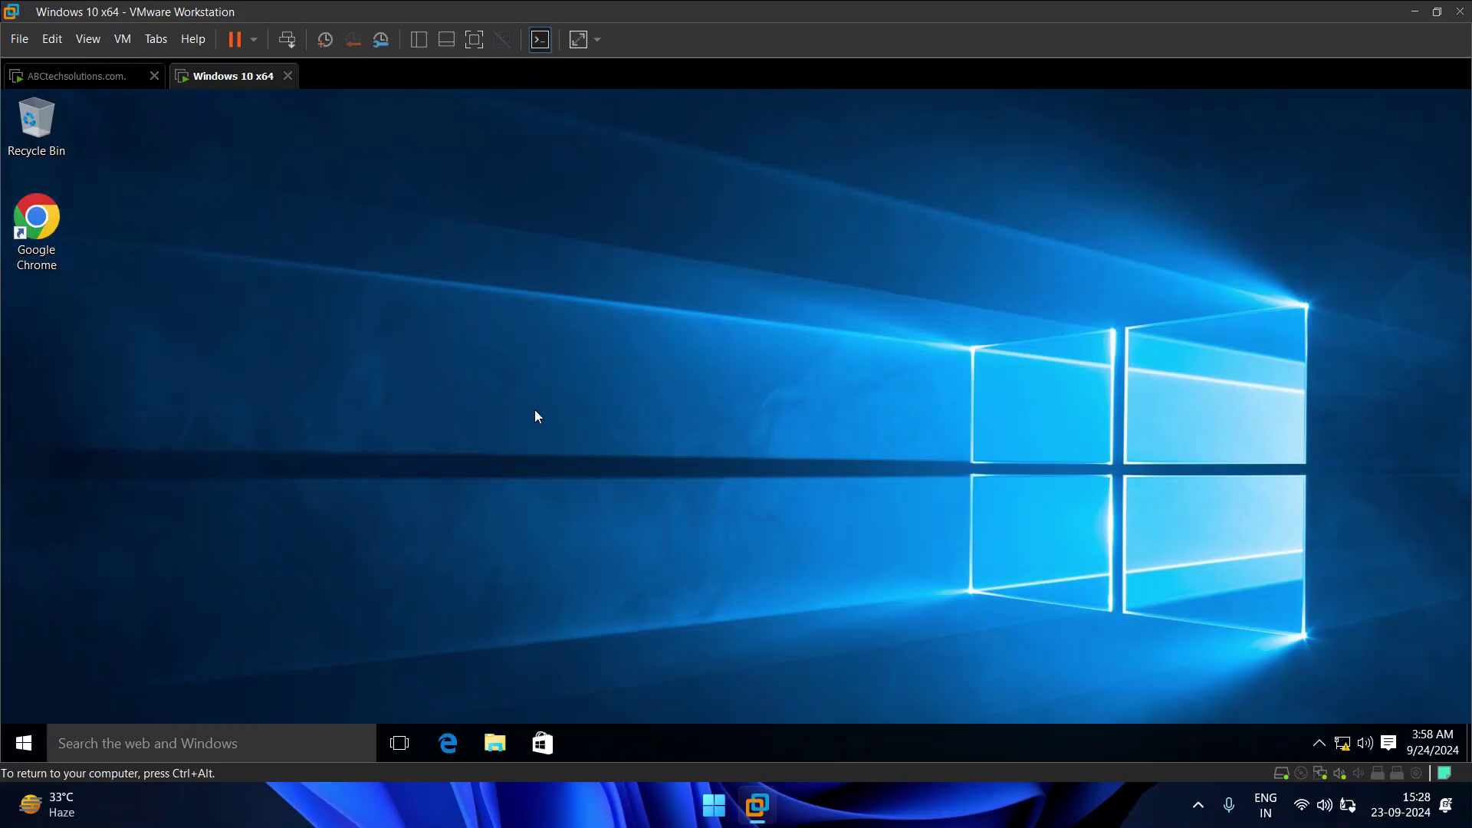
key(super+r)
text(control)
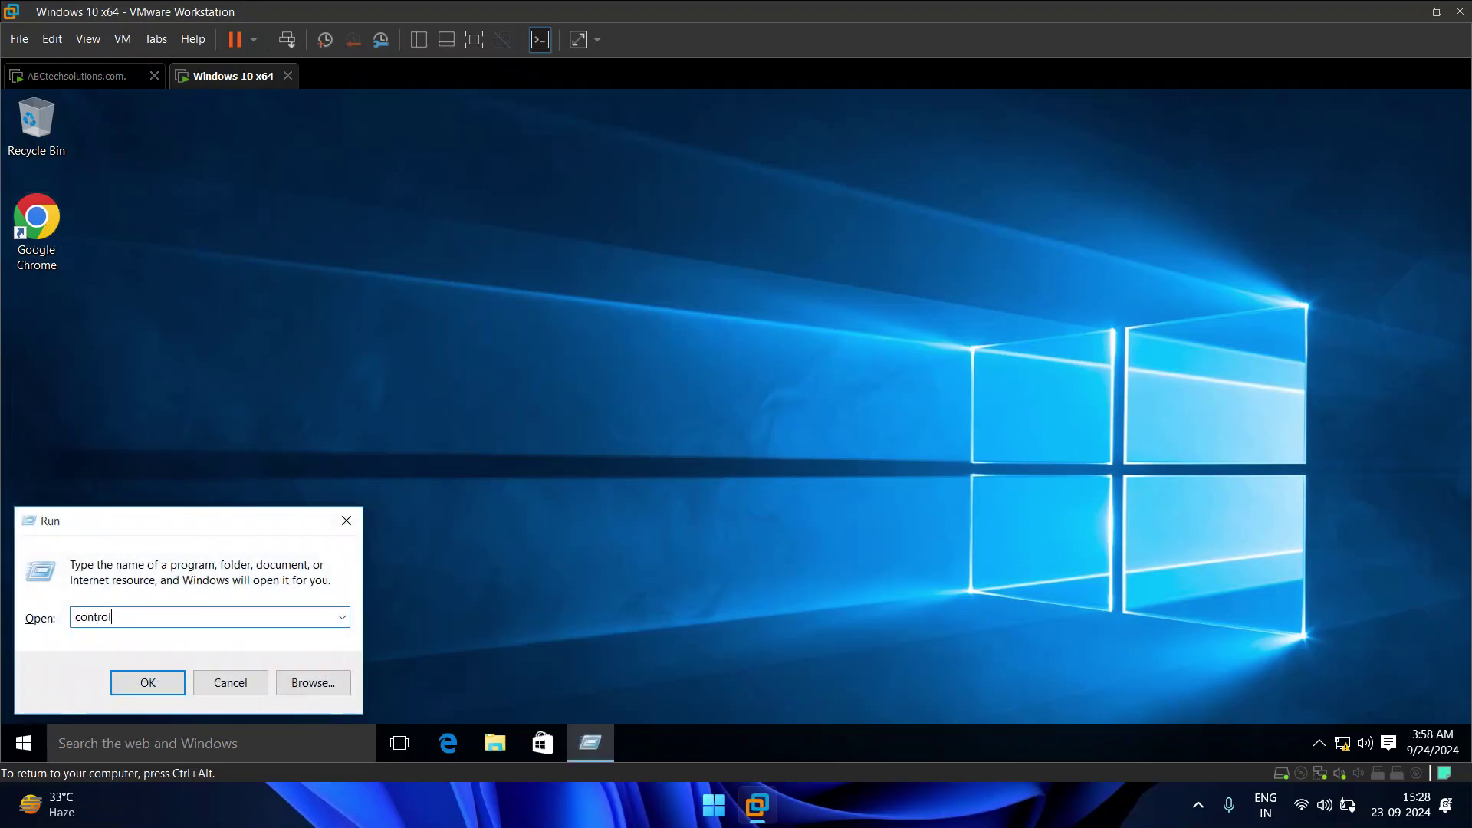
key(Return)
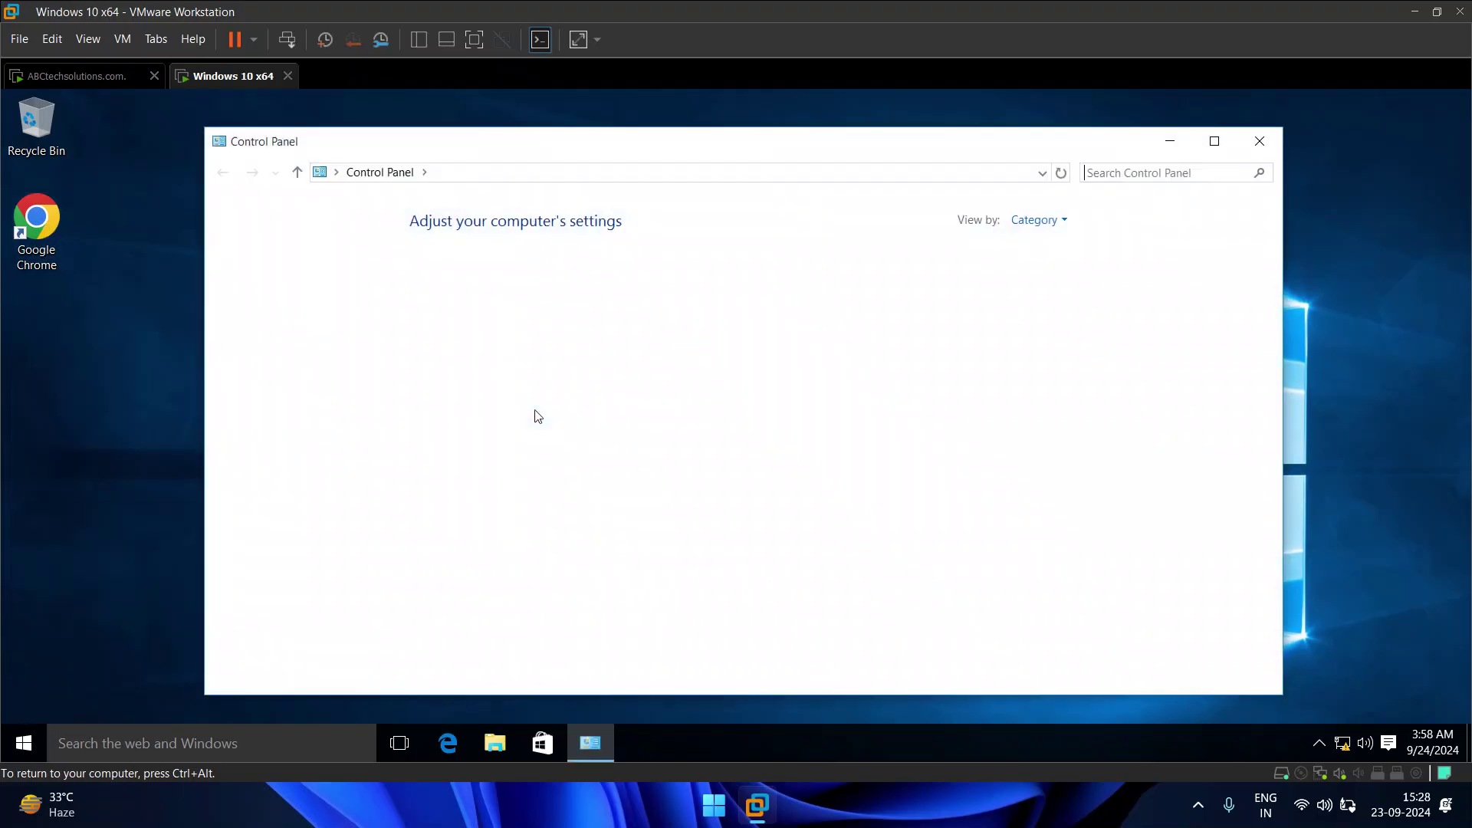
click(491, 513)
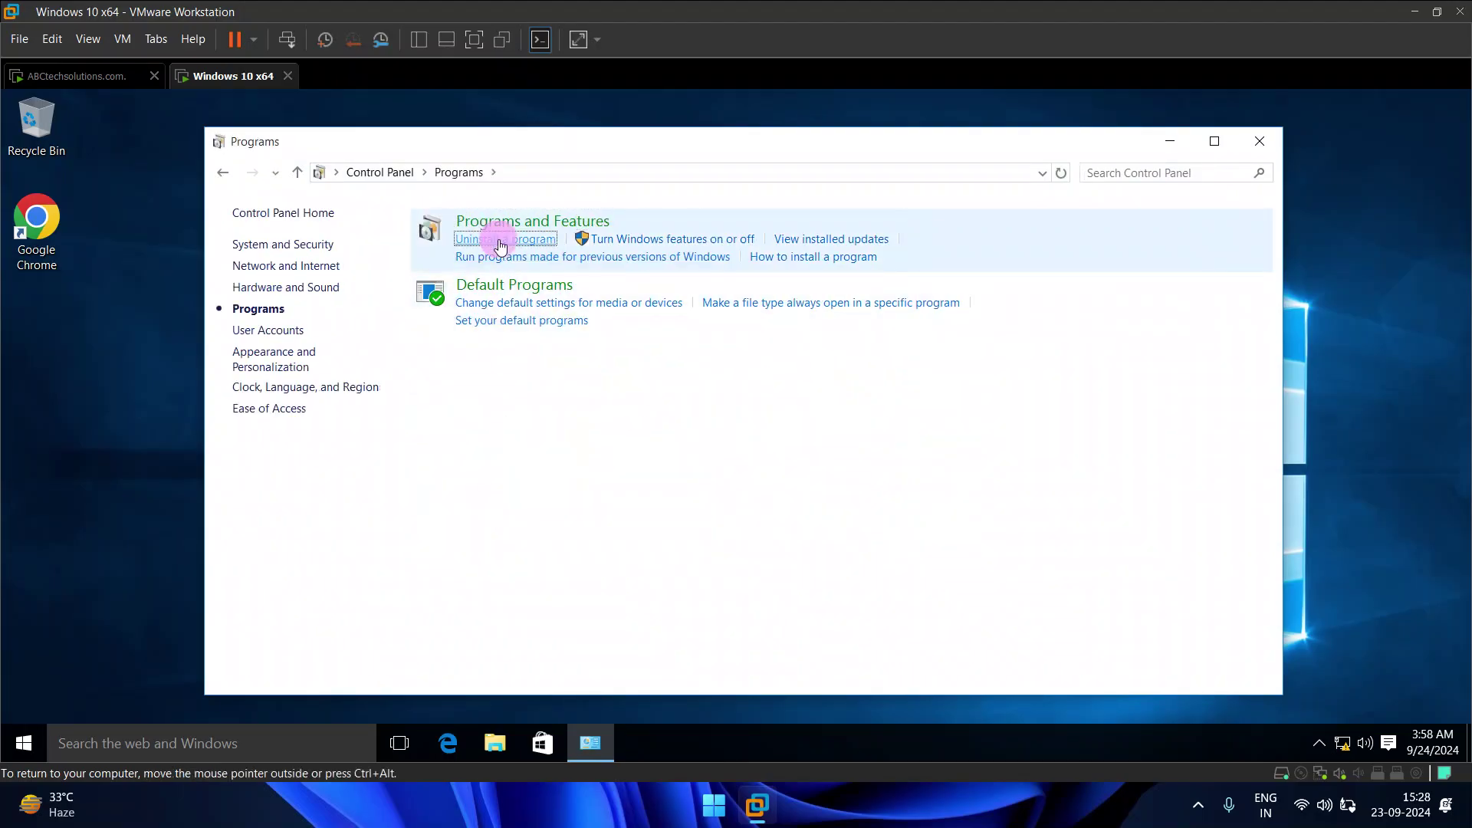
click(497, 240)
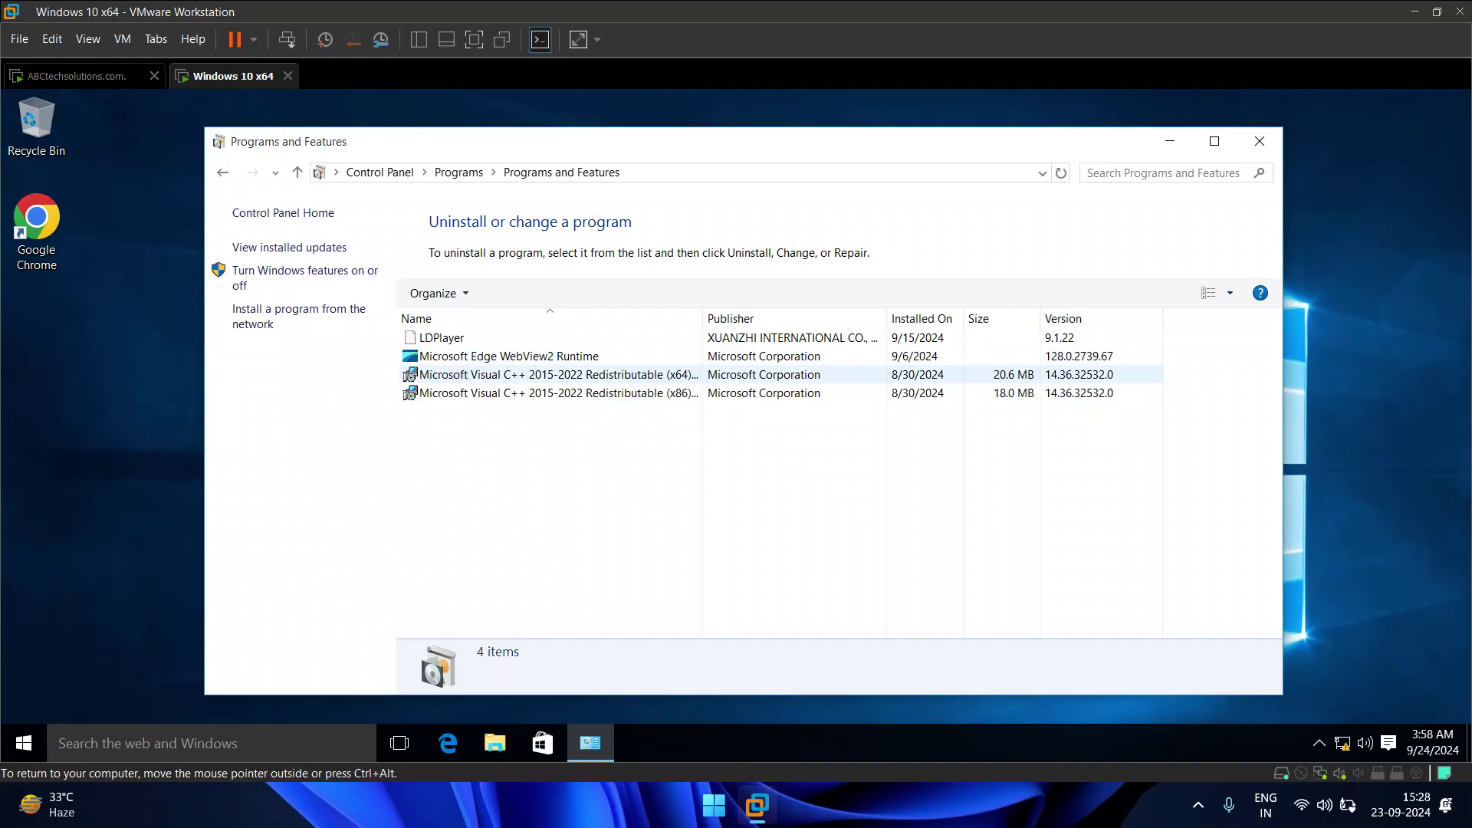
click(959, 339)
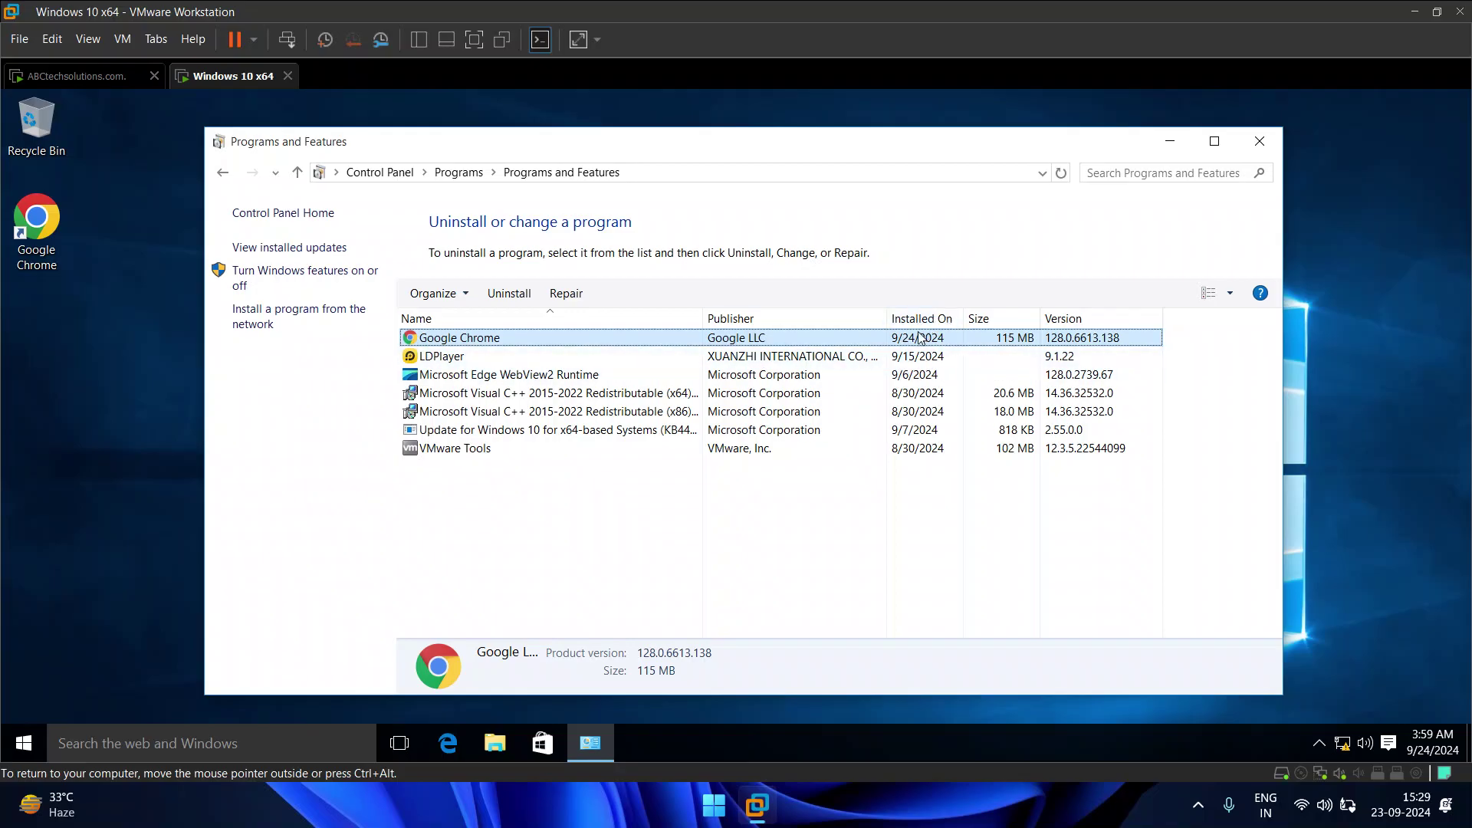
click(1259, 141)
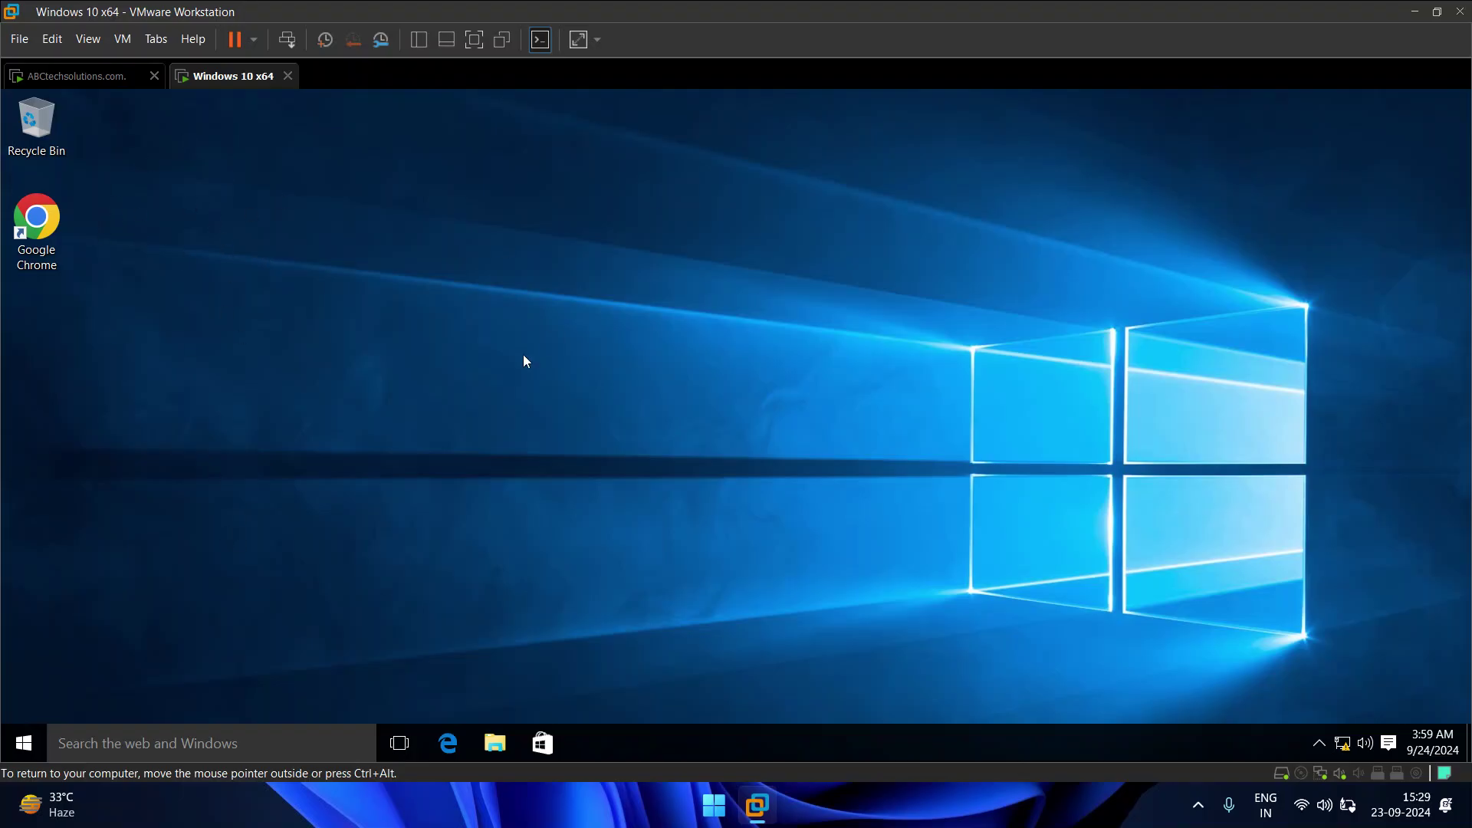
Step: Check the Windows 10 Start menu, close it, and switch to the ABCtechsolutions.com server VM
click(21, 746)
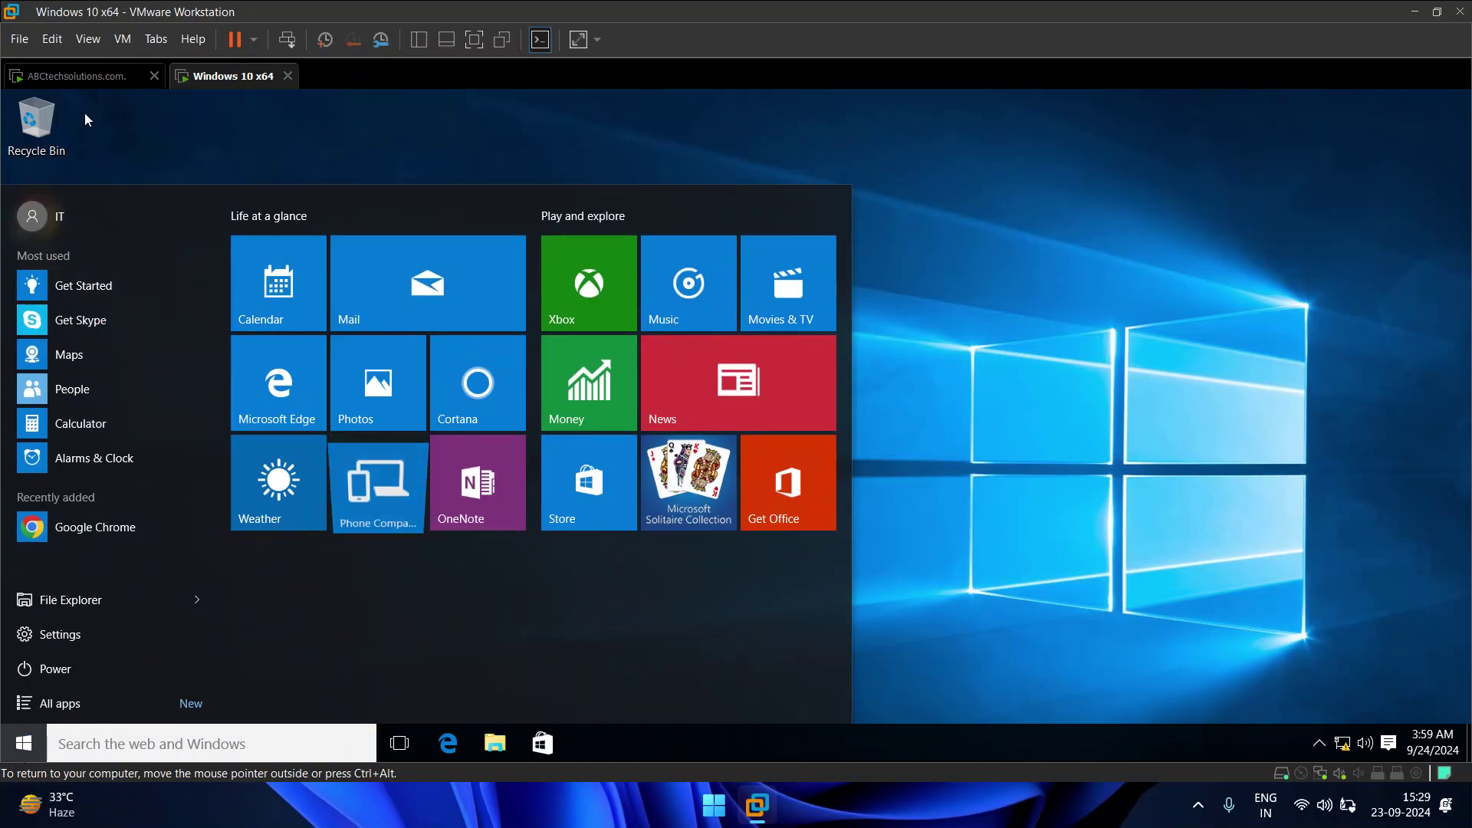
click(69, 76)
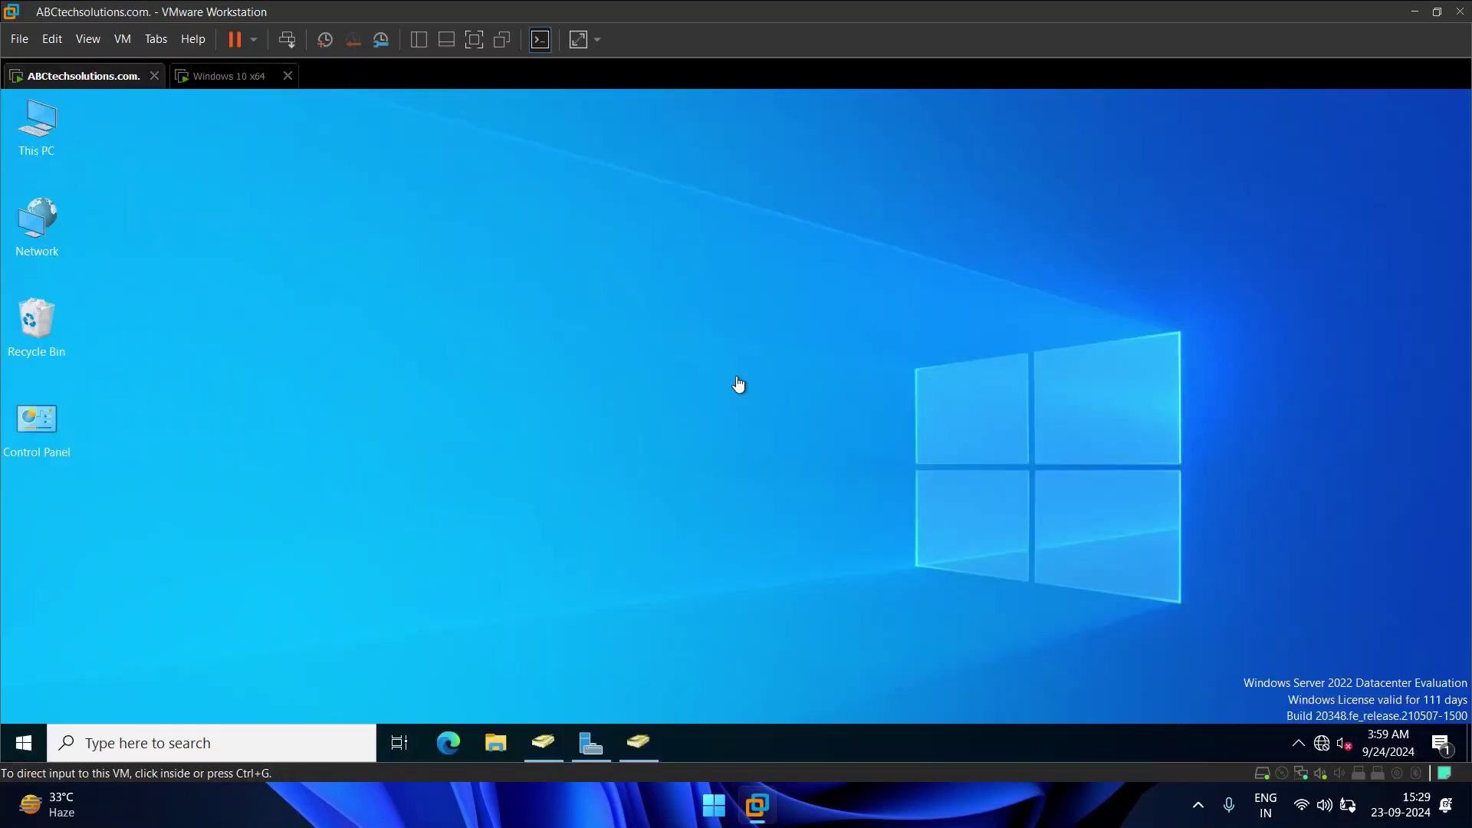
click(204, 80)
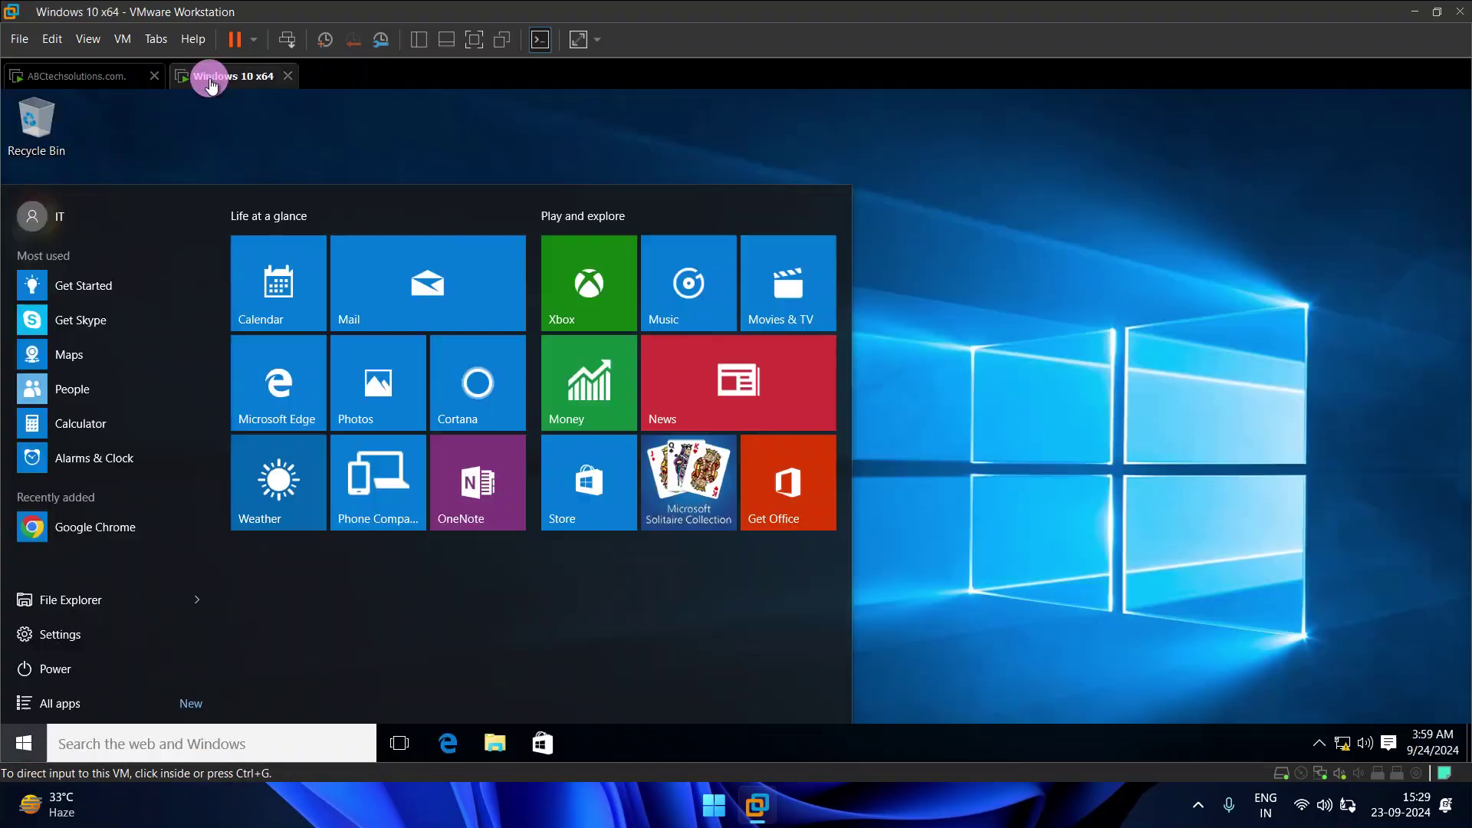
click(135, 77)
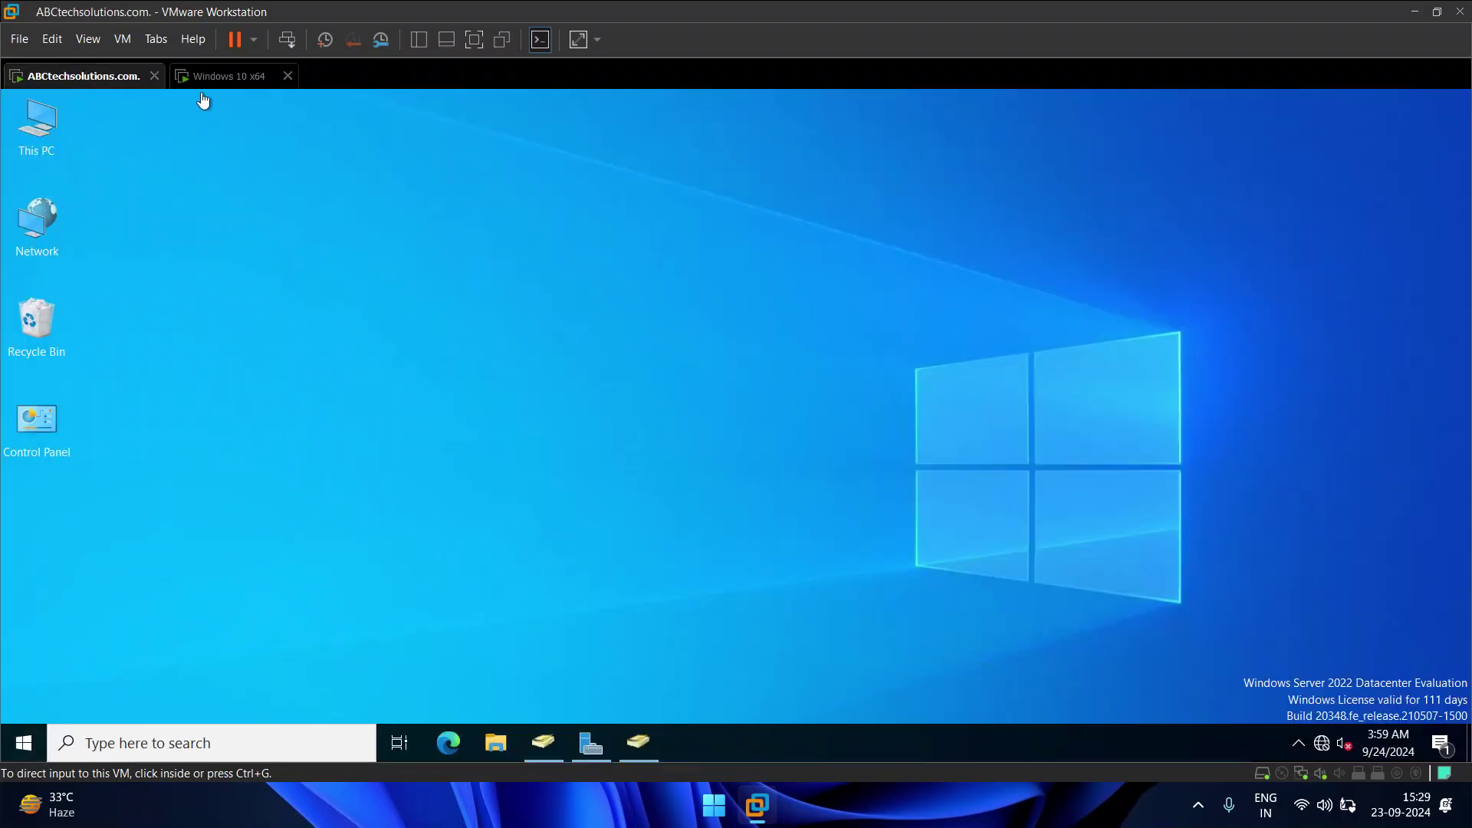
click(221, 83)
click(1054, 279)
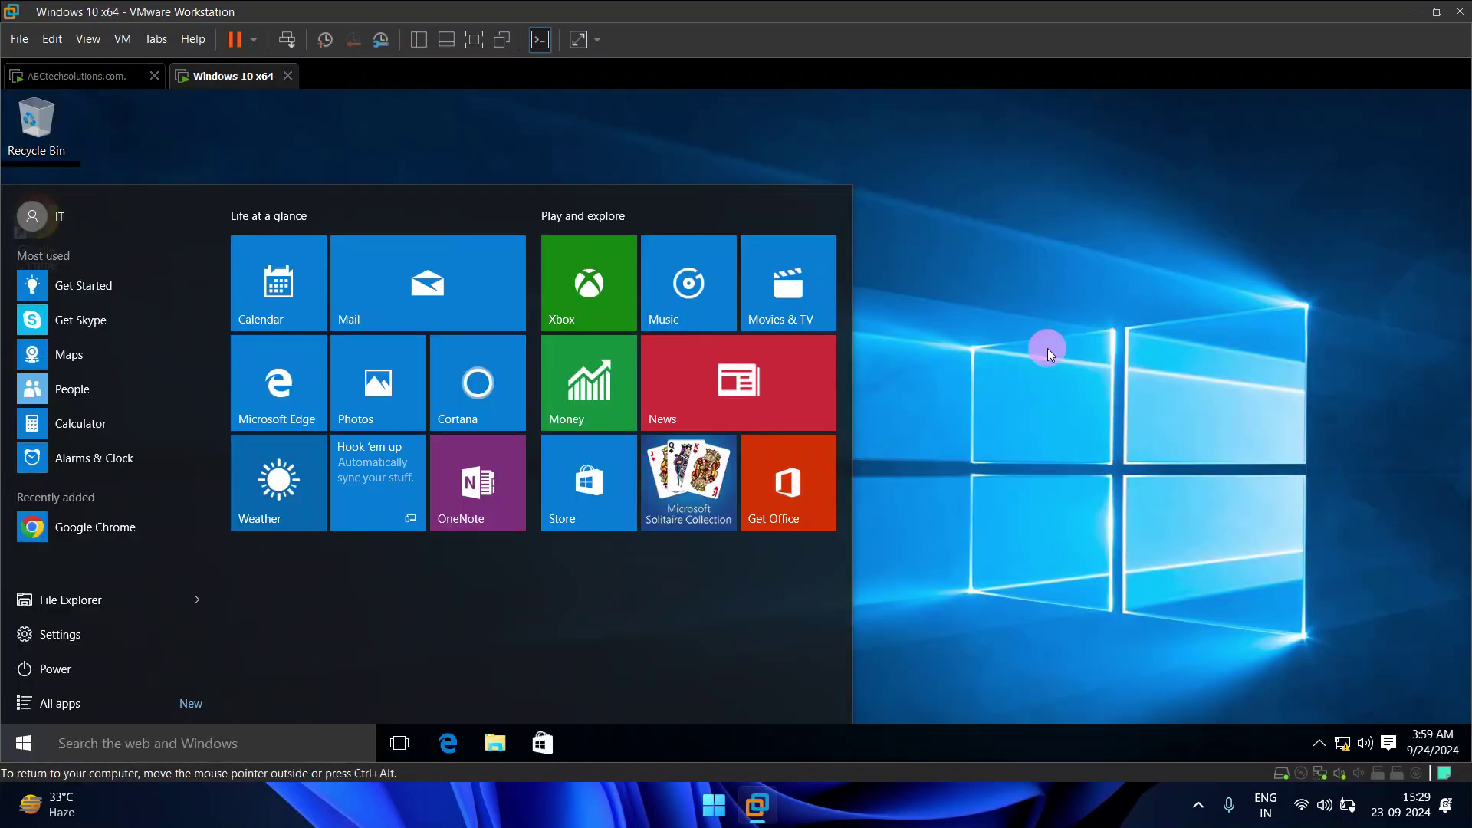
click(92, 81)
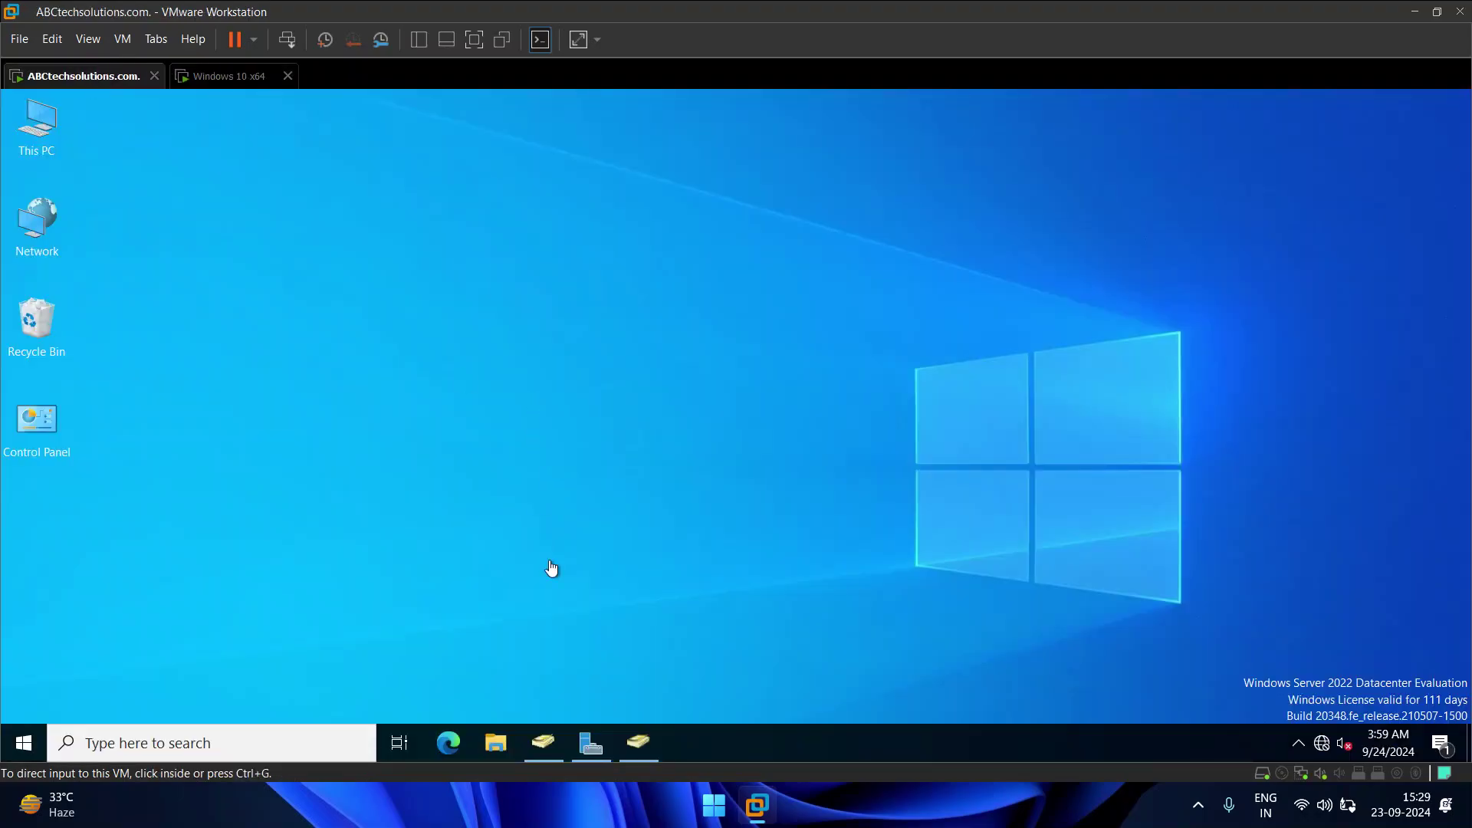
Step: Close Active Directory Users and Computers, then launch a console from Server Manager's Tools menu
click(552, 742)
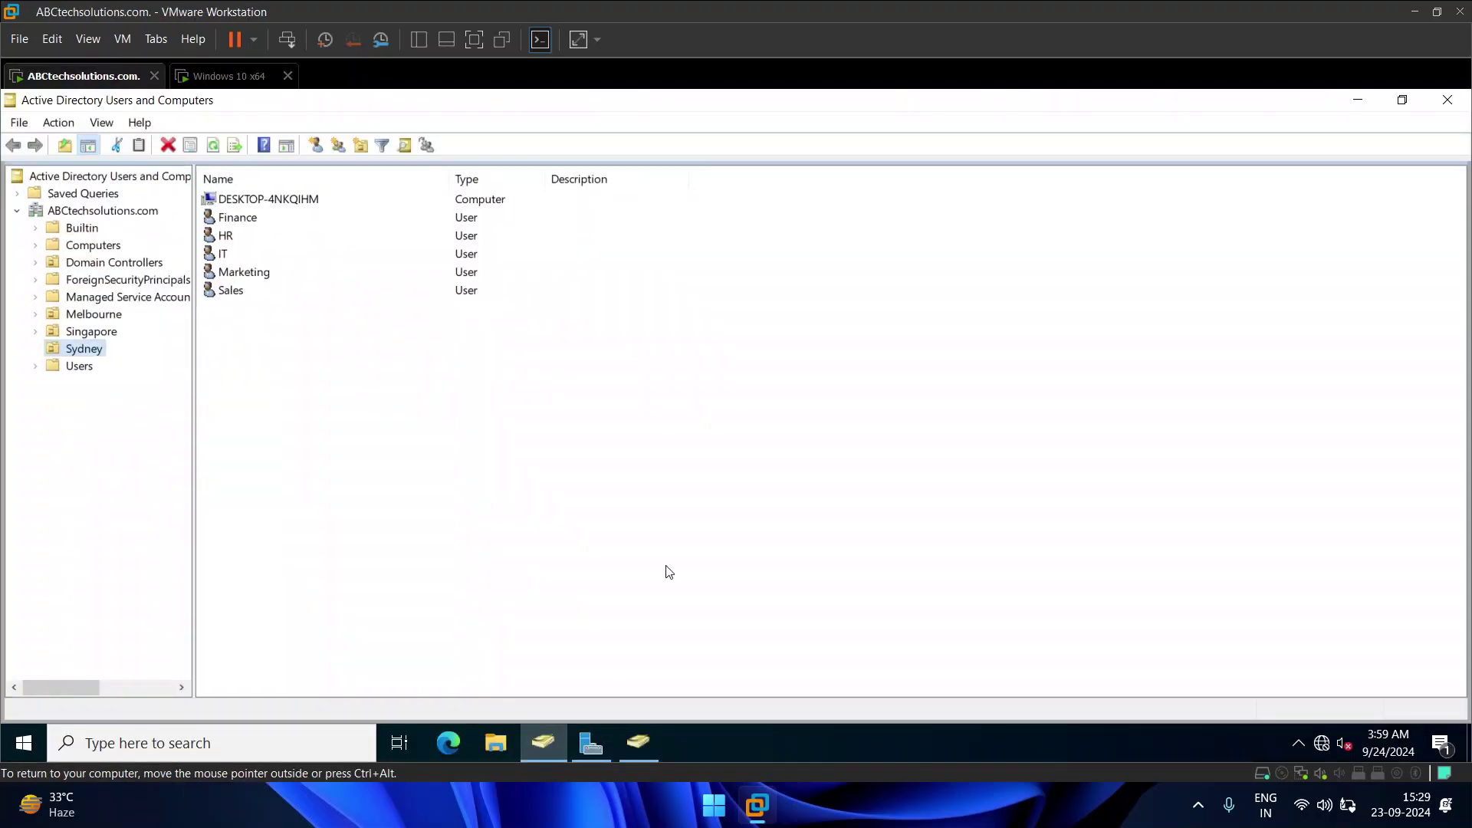
click(1454, 101)
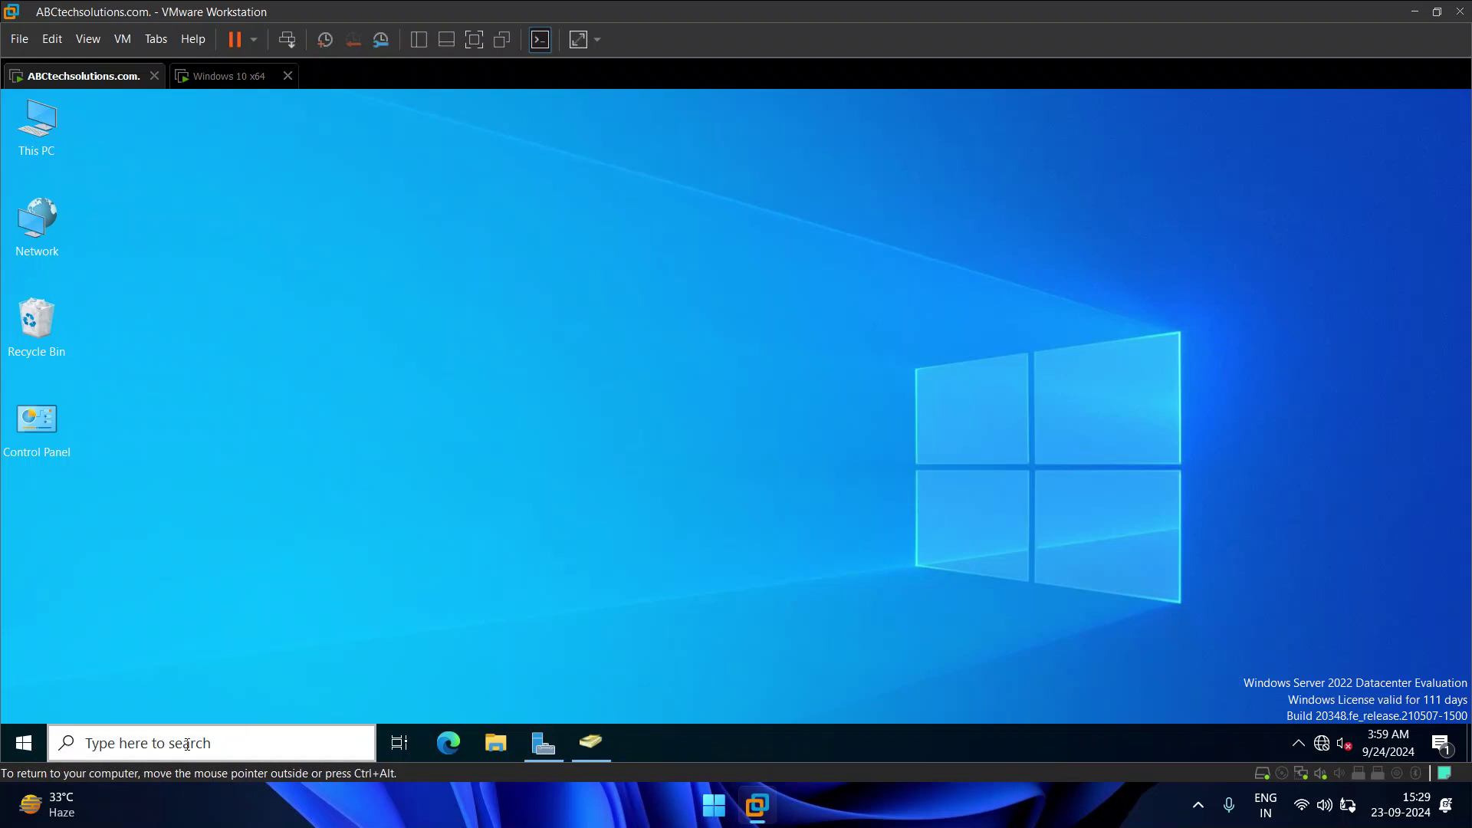
click(540, 742)
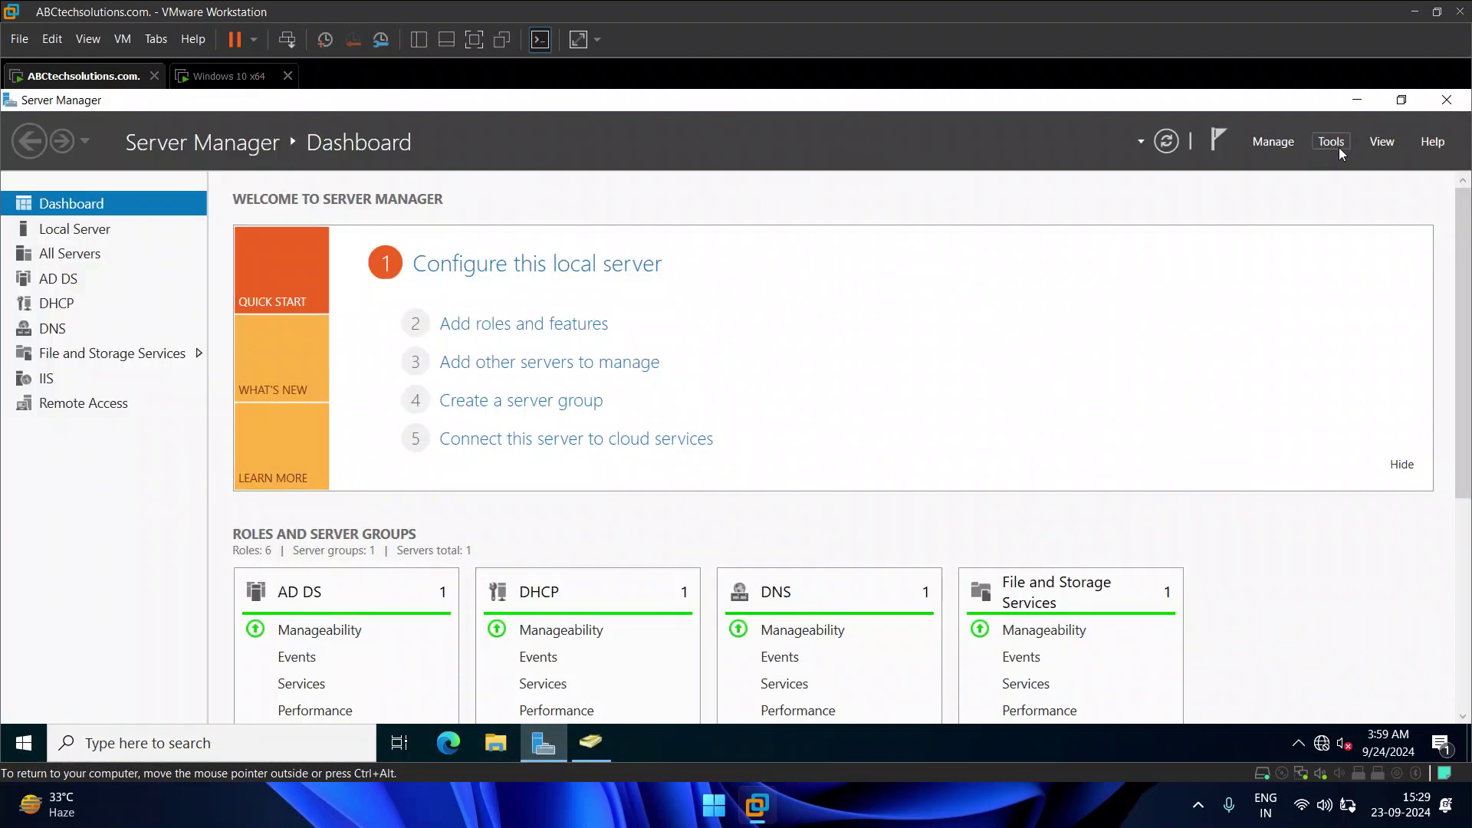
click(1334, 144)
click(1218, 448)
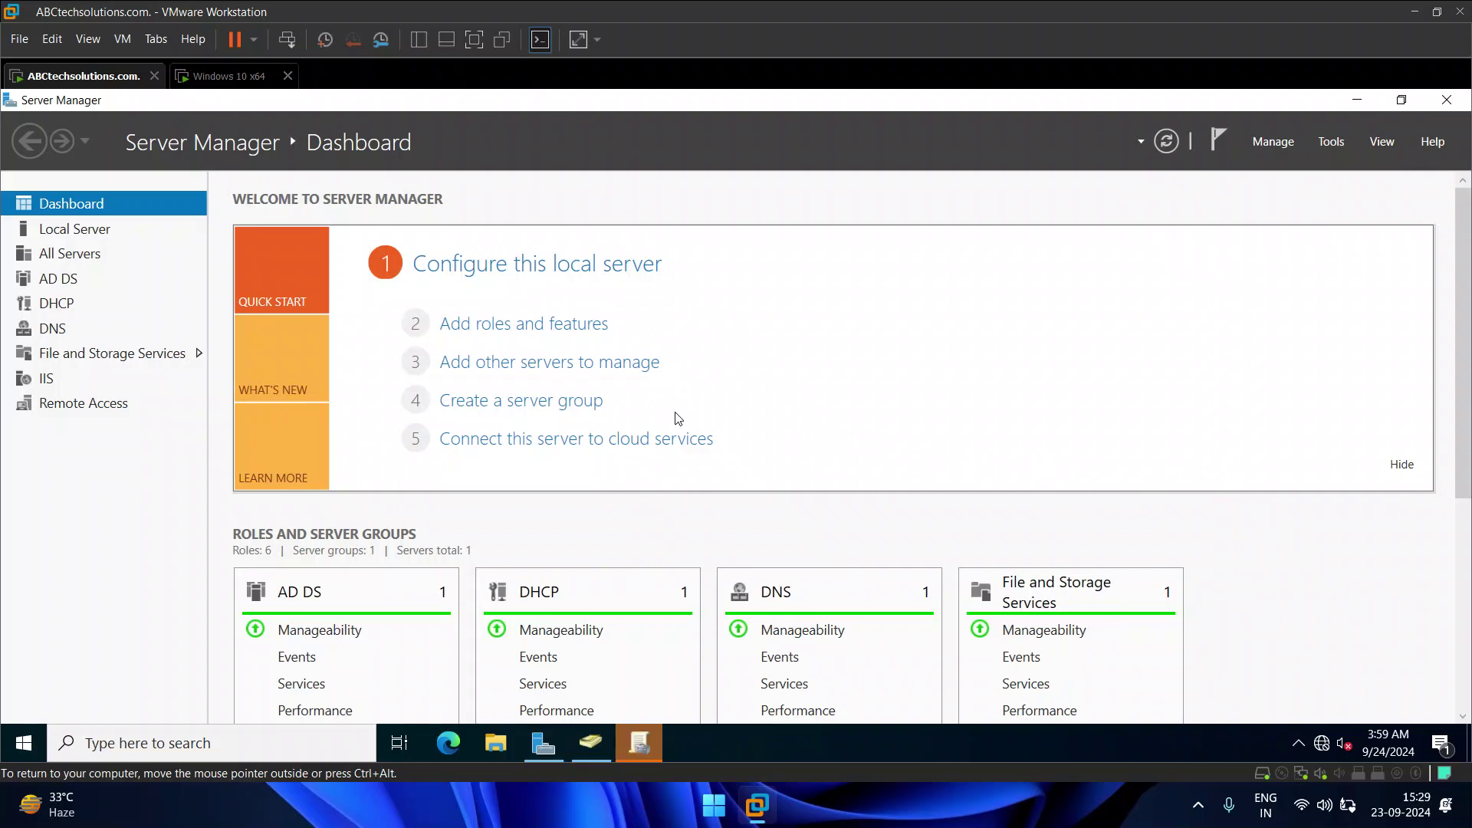
Step: Create a new GPO named 'Wallpaper Deploy' under Group Policy Objects
click(641, 737)
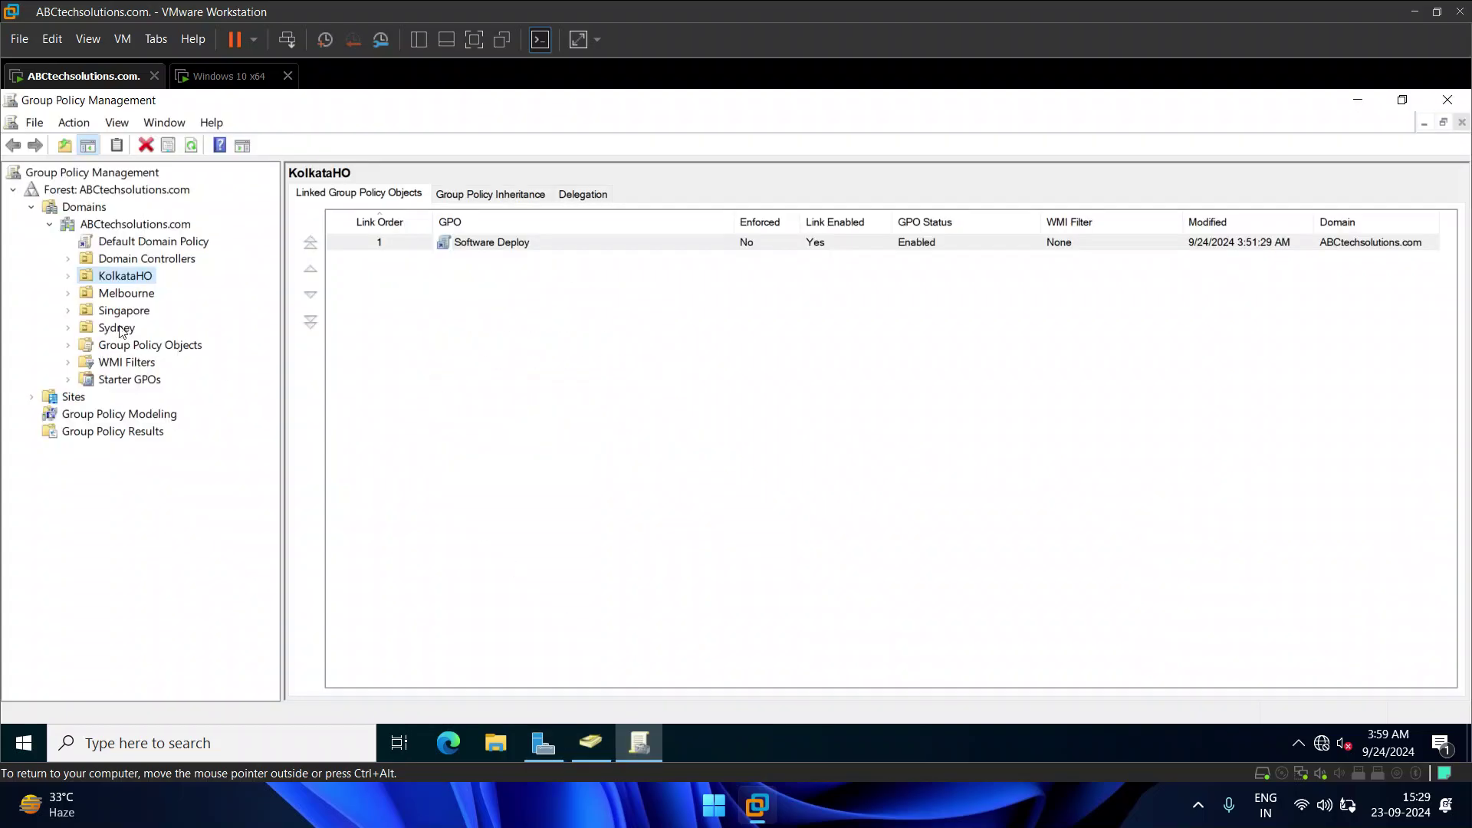
click(68, 345)
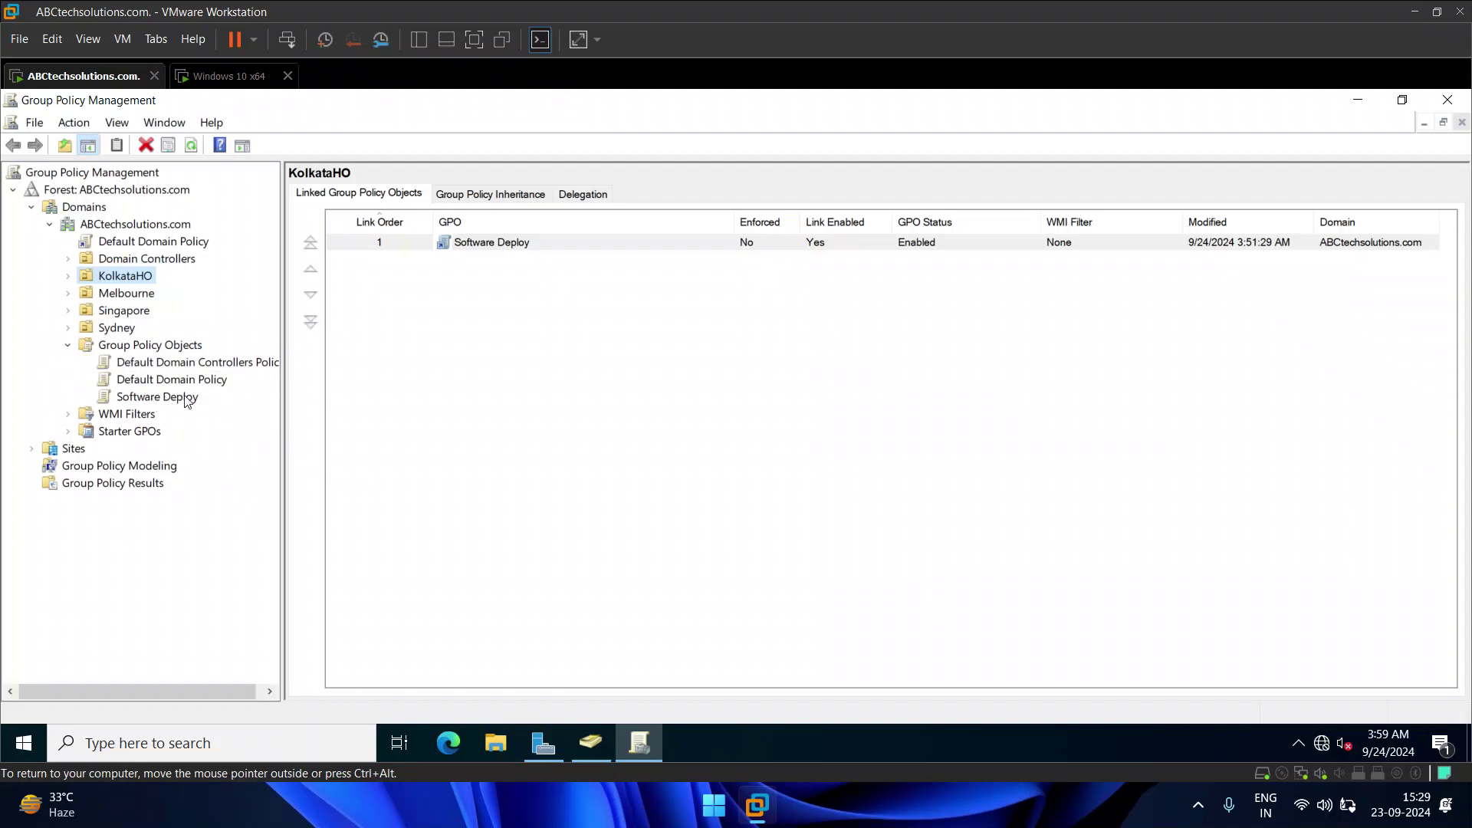
right_click(123, 343)
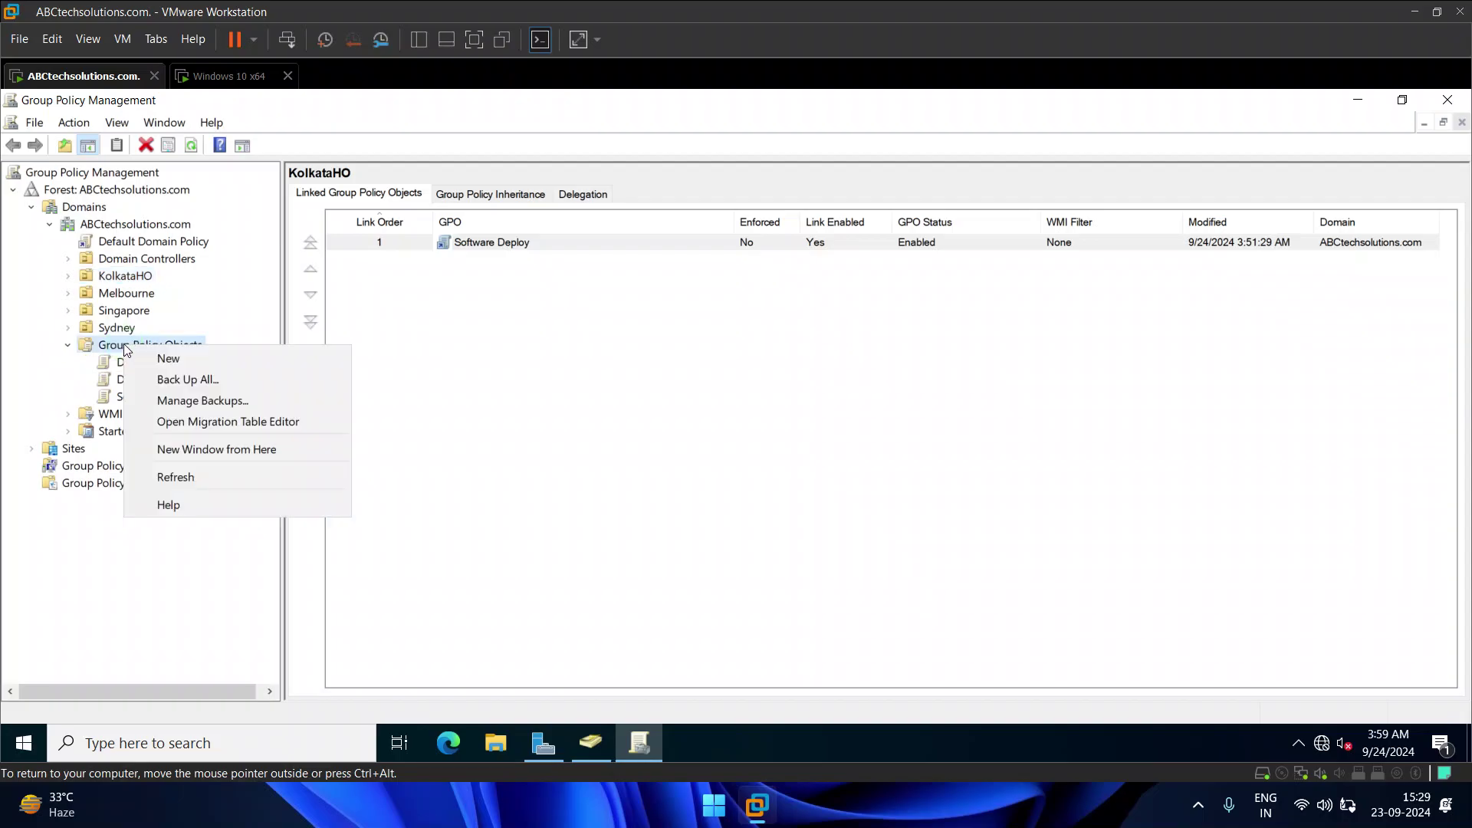
click(172, 355)
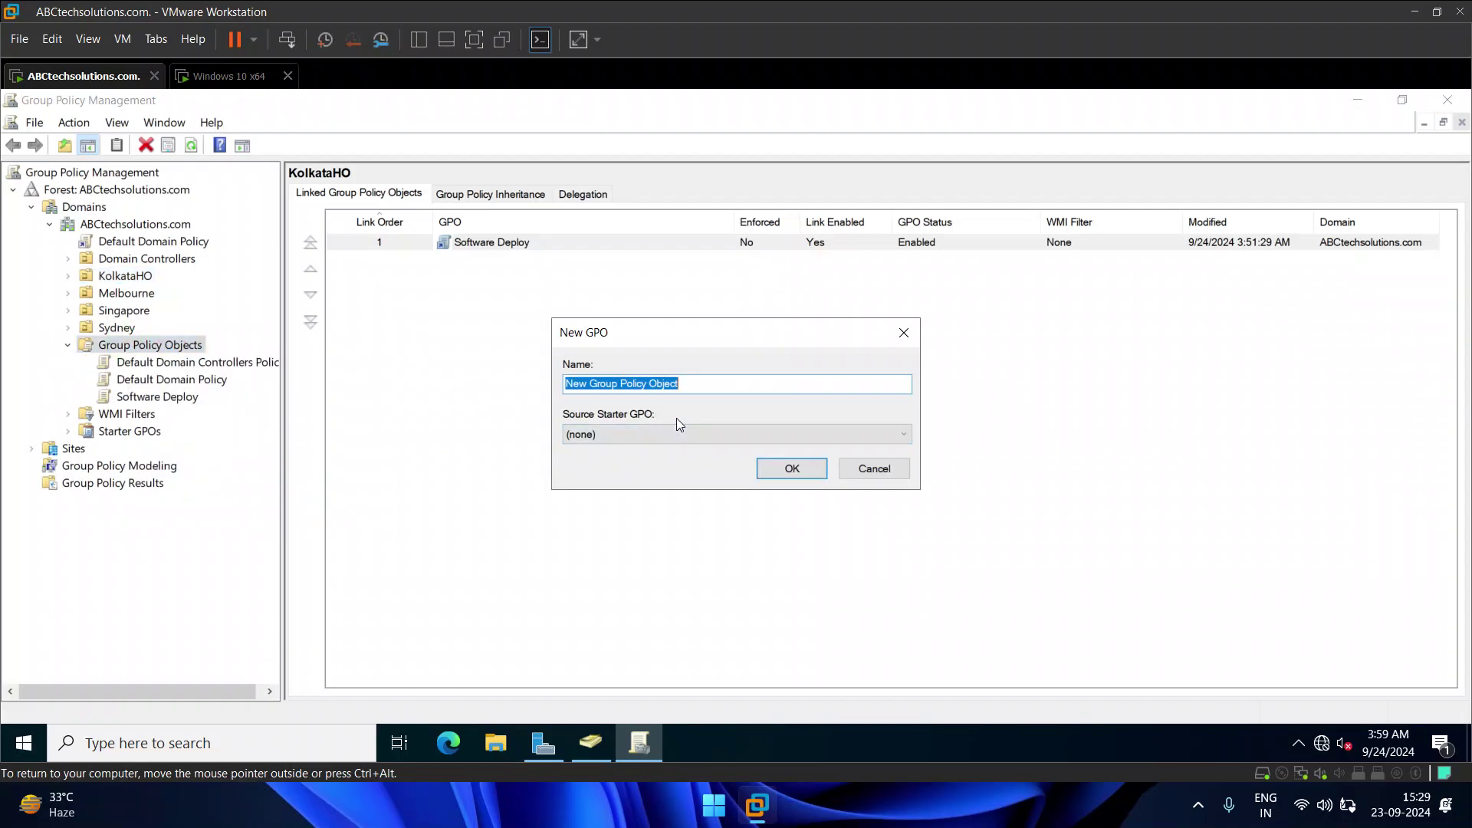
text(Wallpaper Deploy)
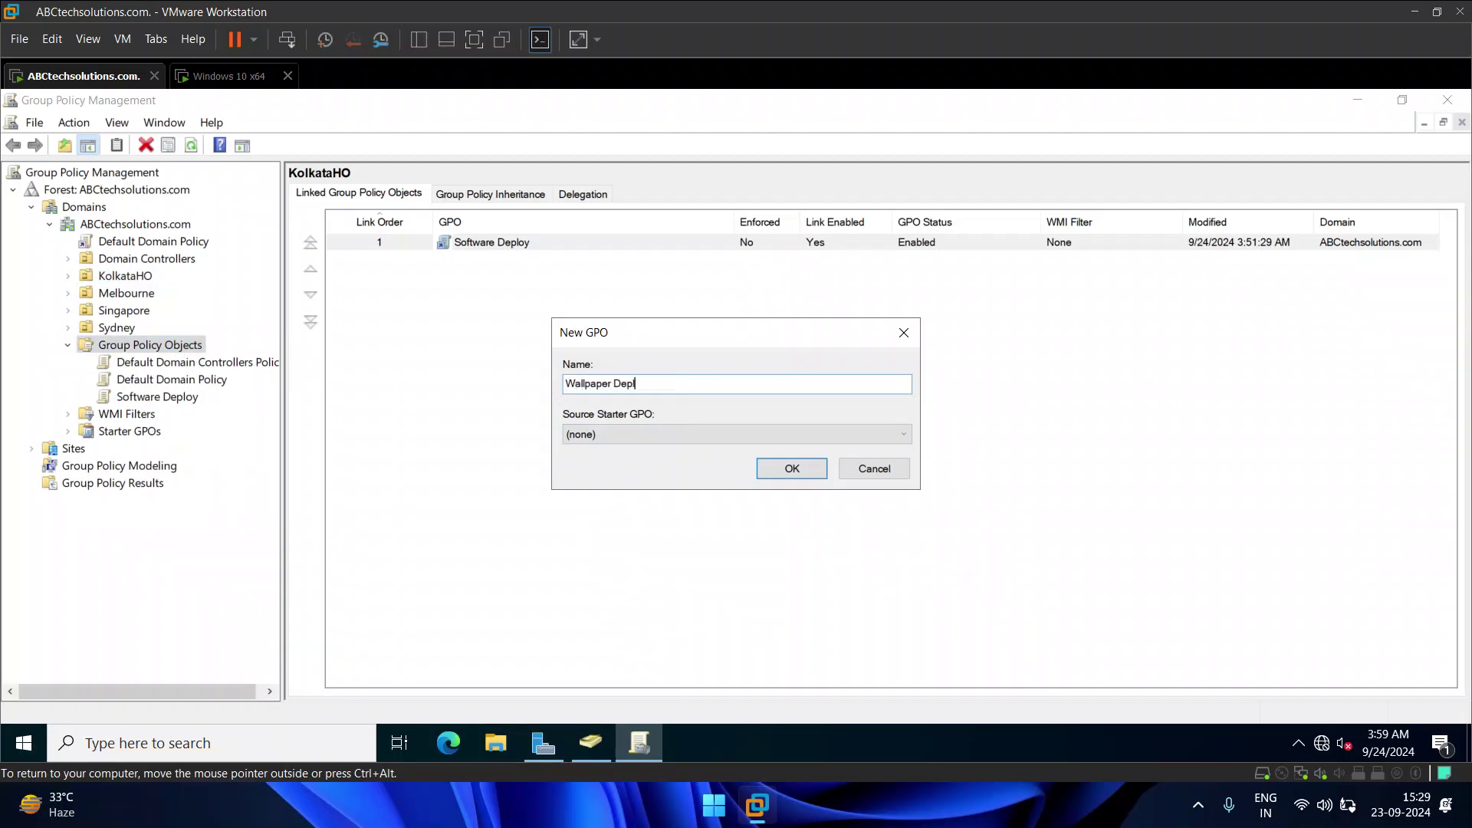
click(787, 472)
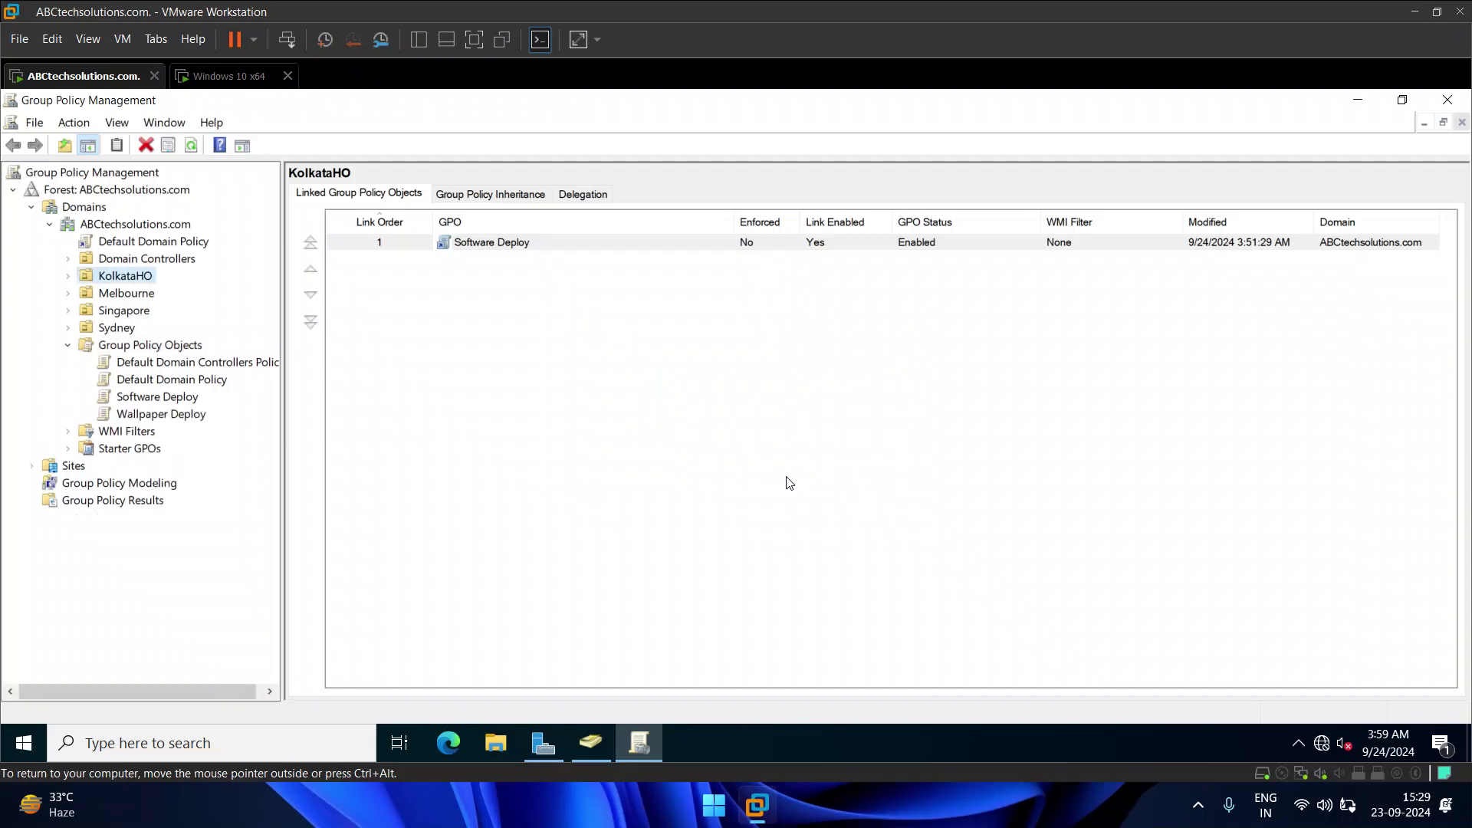
Step: Open the Wallpaper Deploy GPO in the Group Policy Management Editor
click(146, 414)
right_click(141, 413)
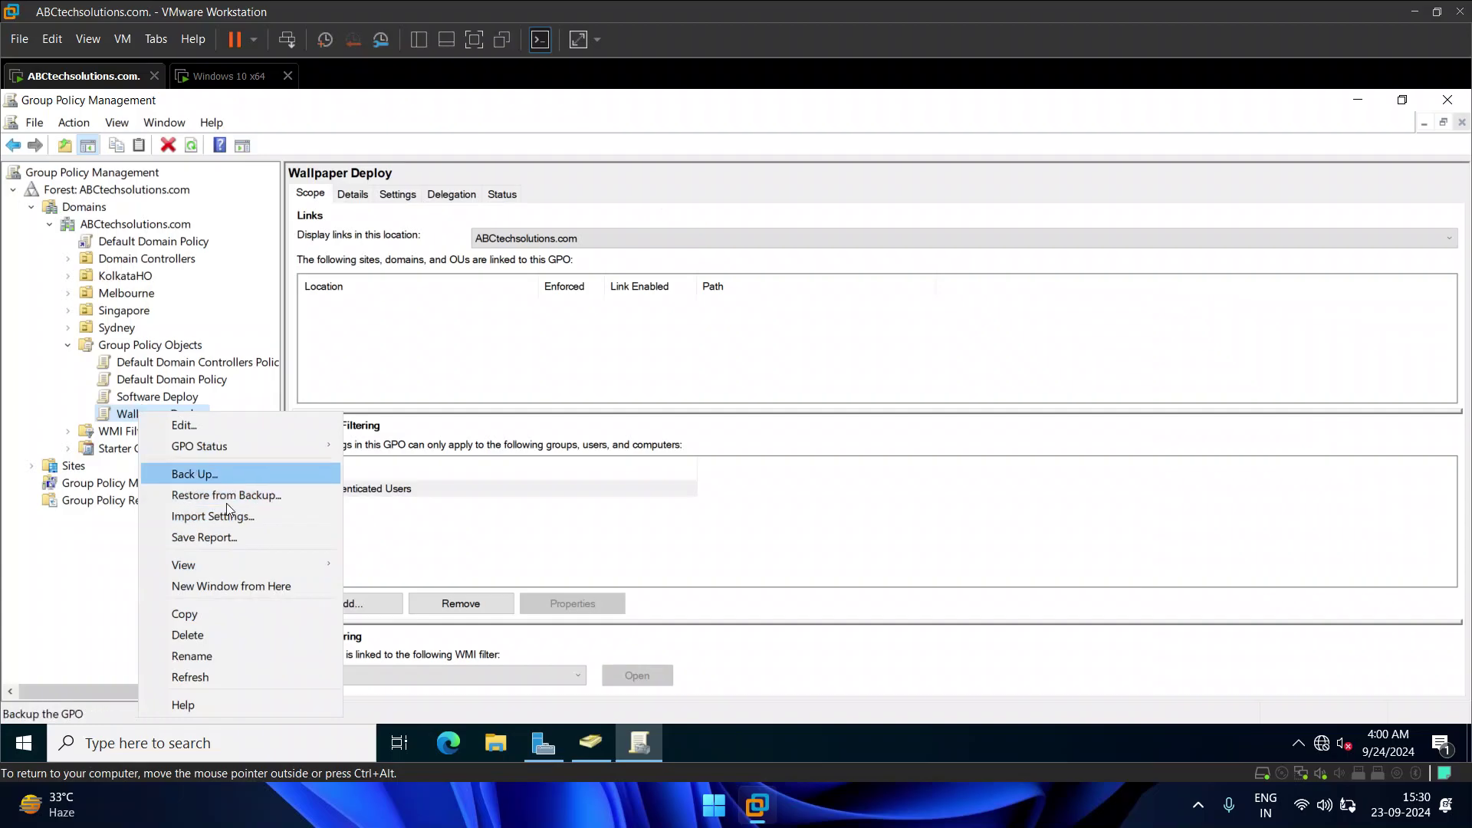
click(228, 426)
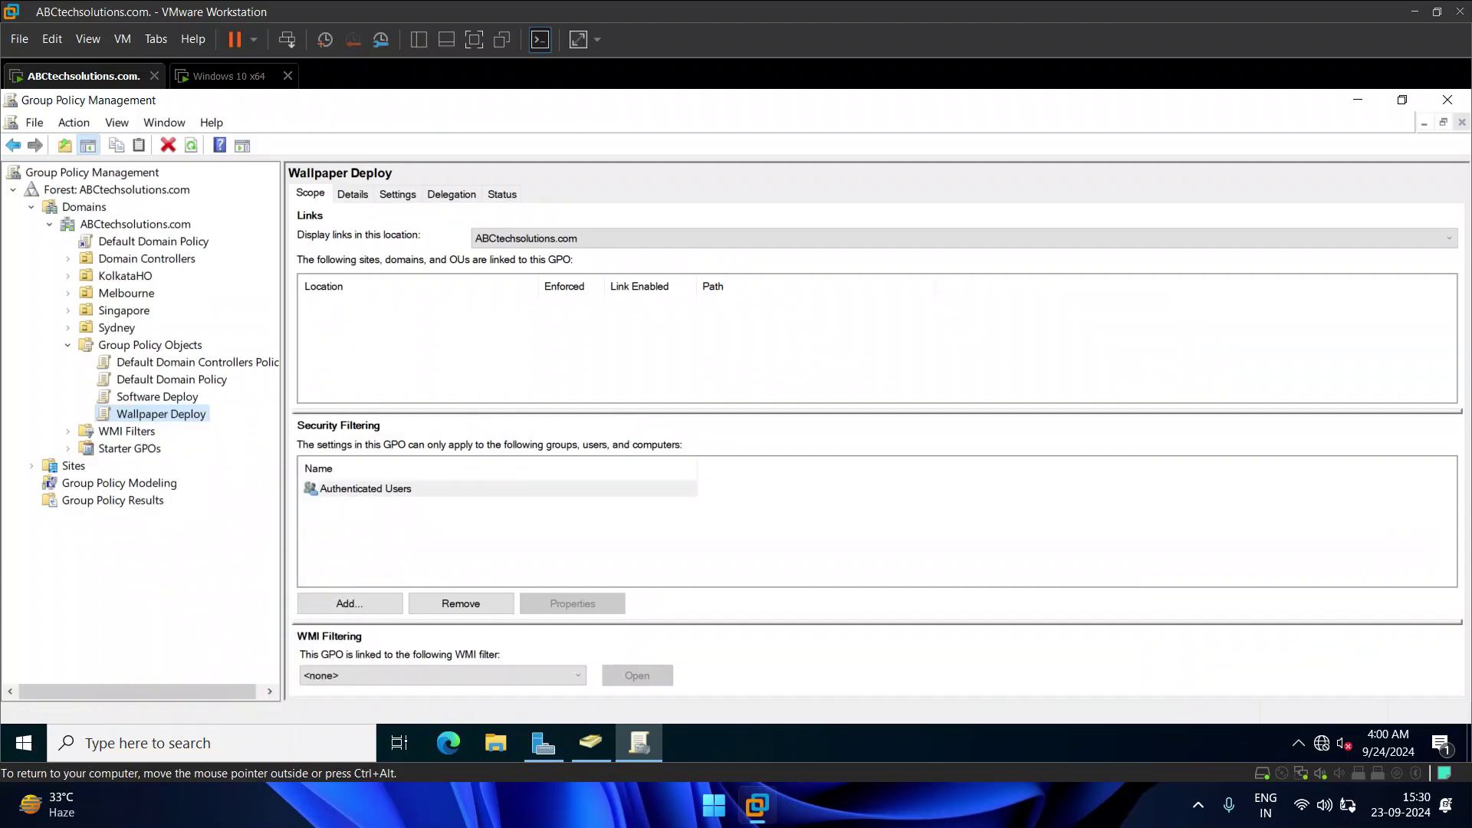
Step: Browse to User Configuration > Policies > Administrative Templates > Desktop > Desktop settings
click(102, 323)
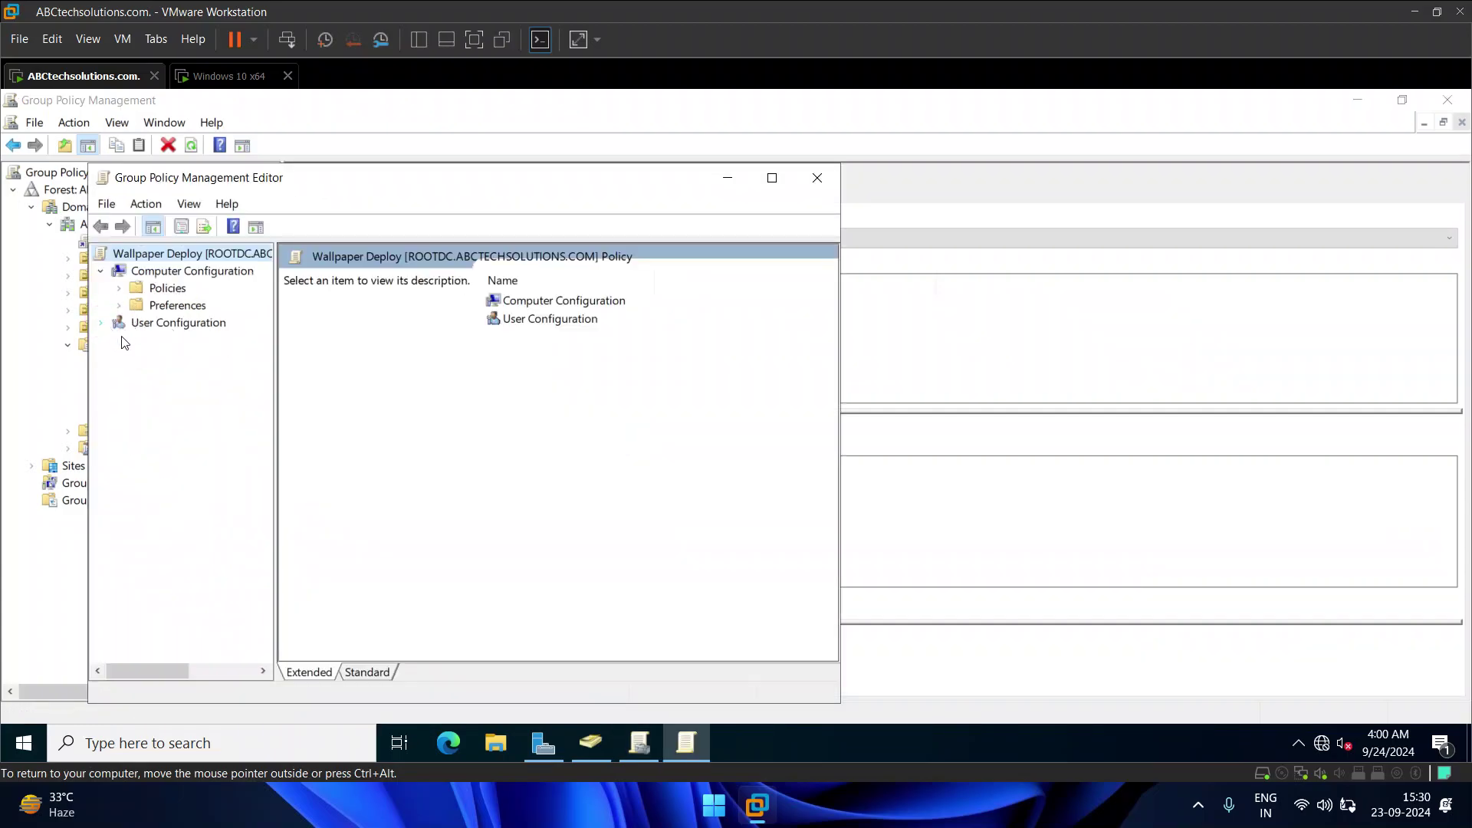
click(102, 322)
click(120, 340)
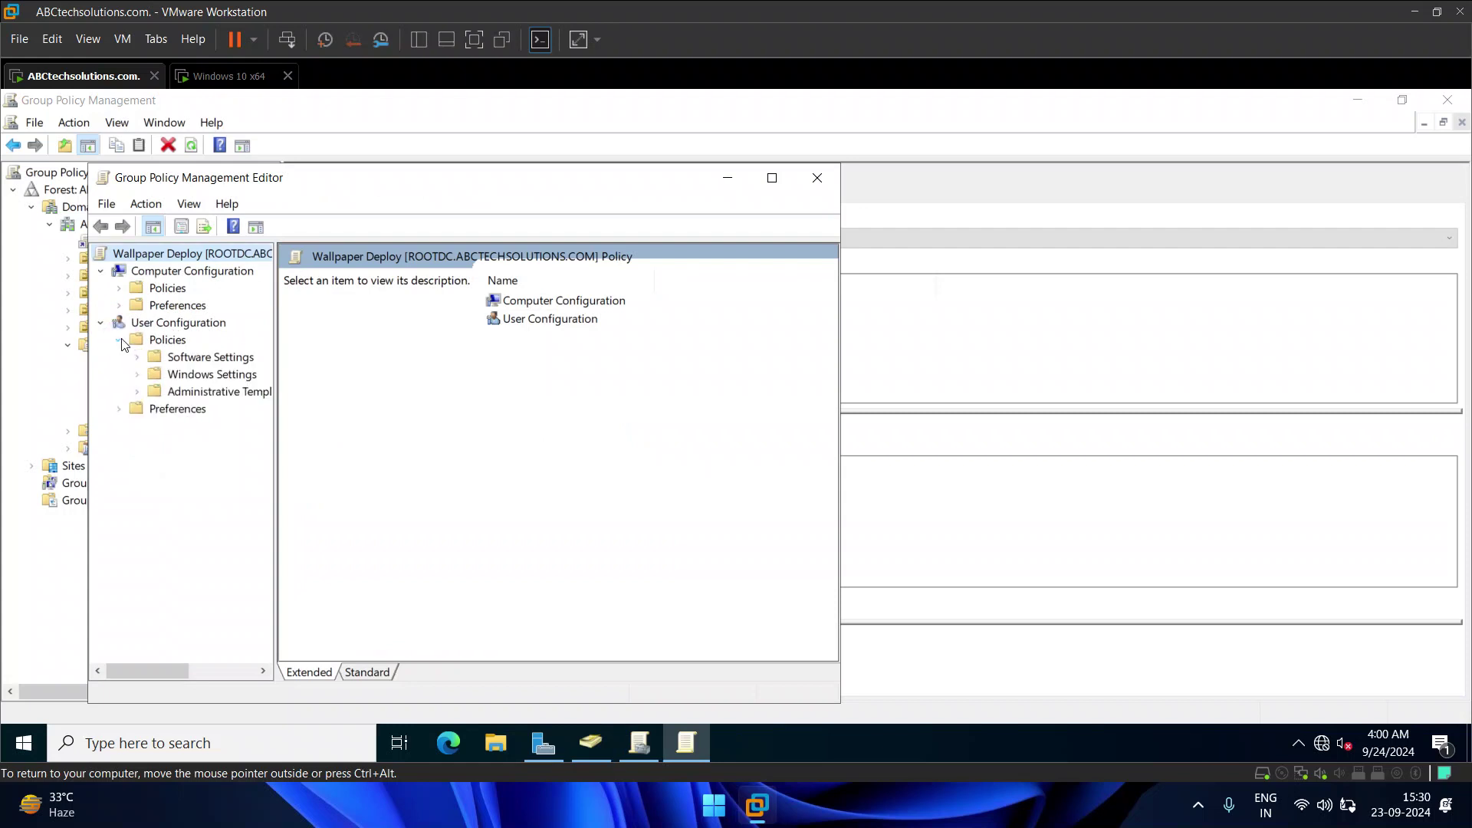
click(137, 392)
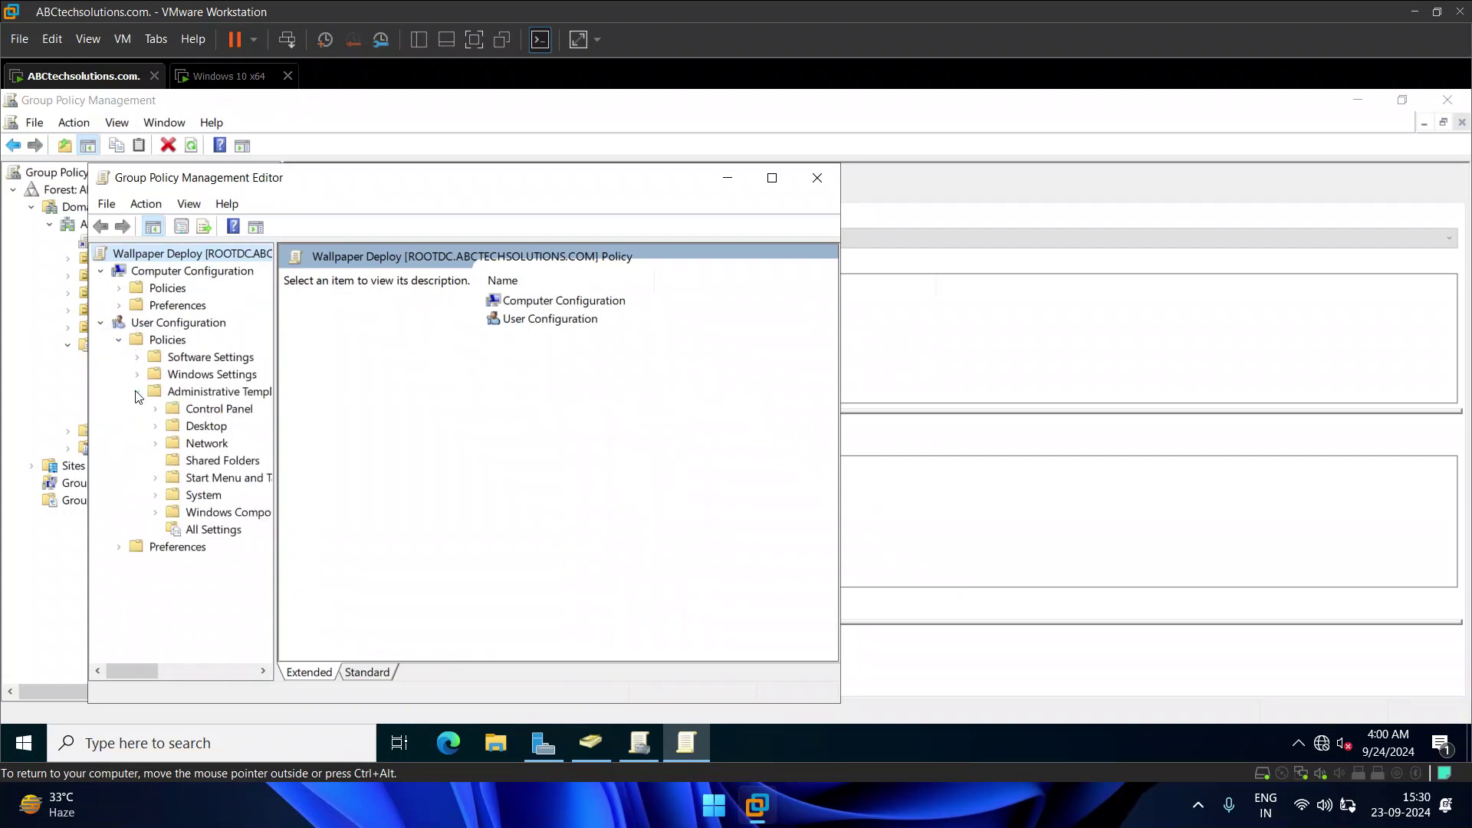
click(157, 427)
click(194, 461)
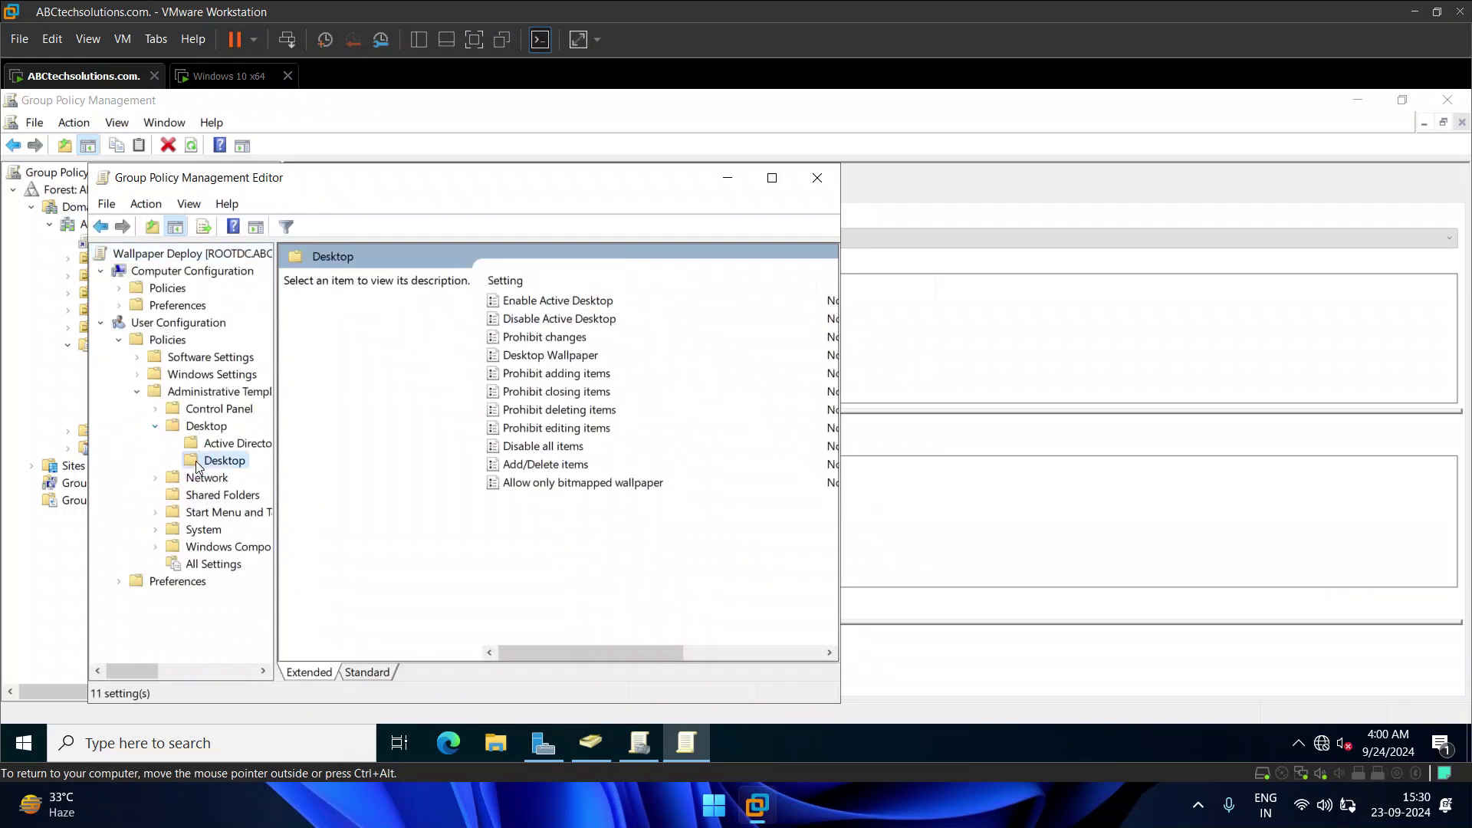
Step: Open the Desktop Wallpaper policy, set it to Enabled and try pasting a wallpaper path
click(551, 357)
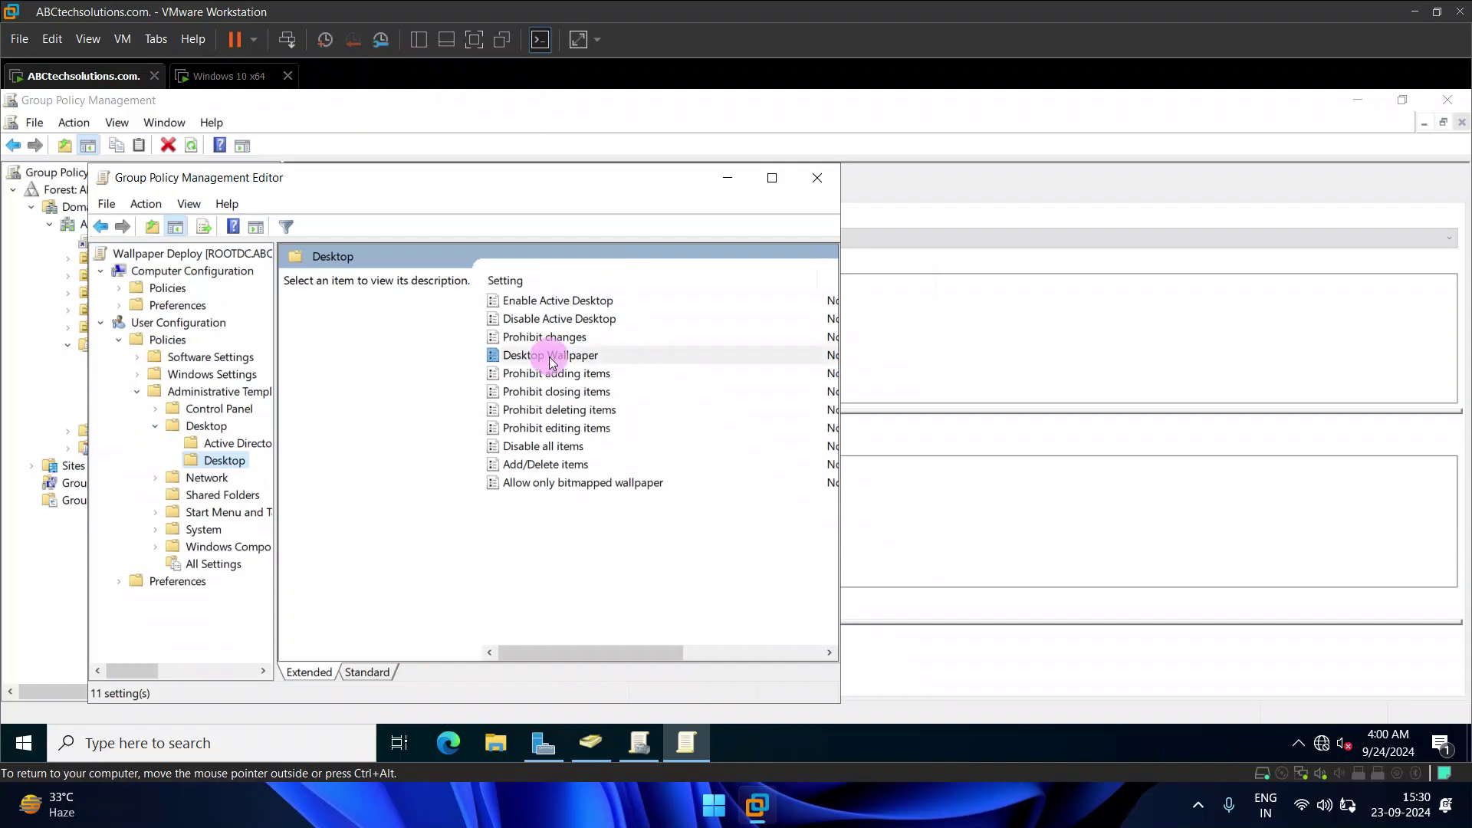
double_click(550, 357)
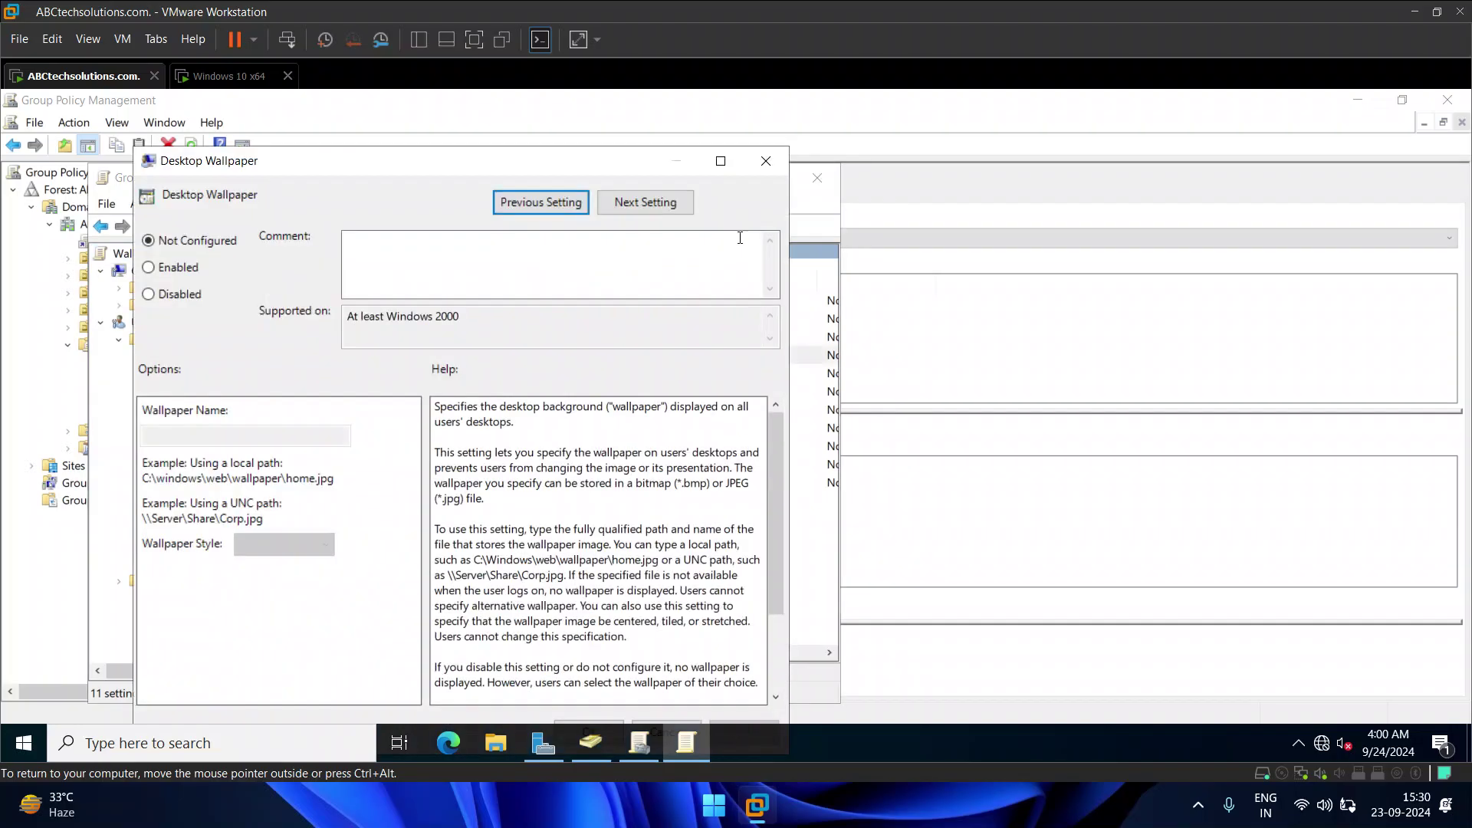
click(723, 161)
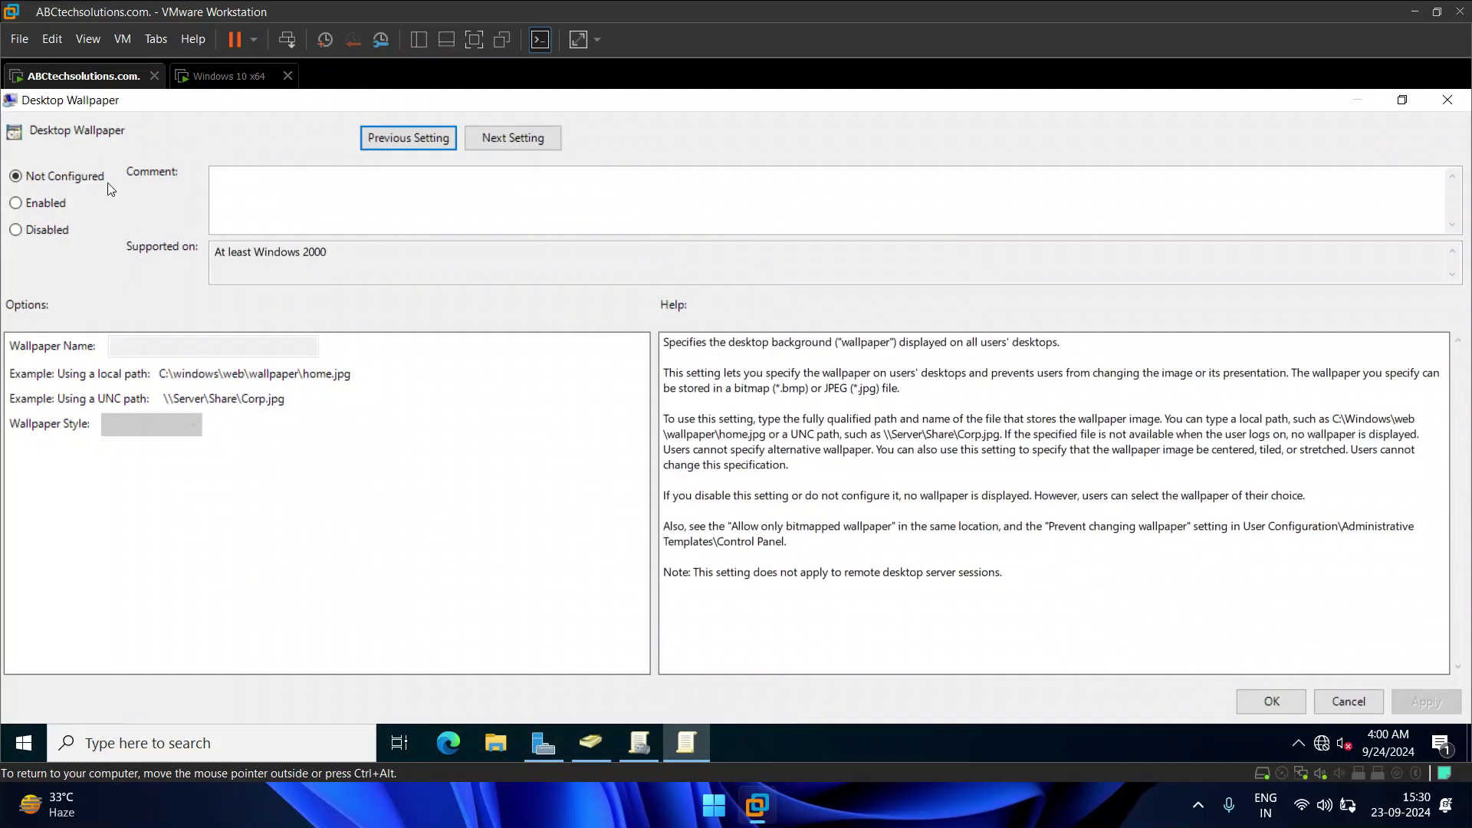
click(32, 203)
right_click(198, 344)
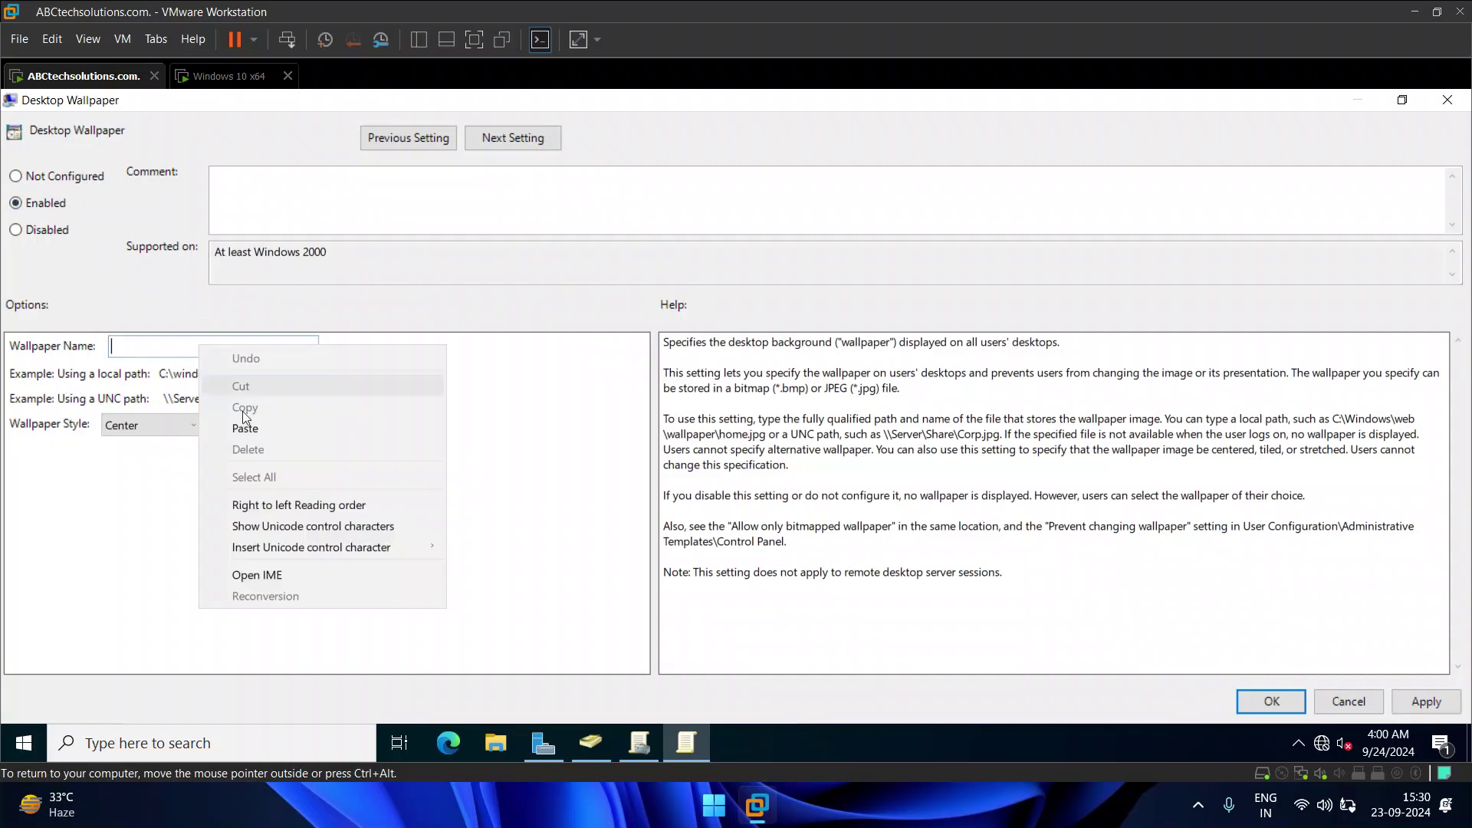
click(250, 429)
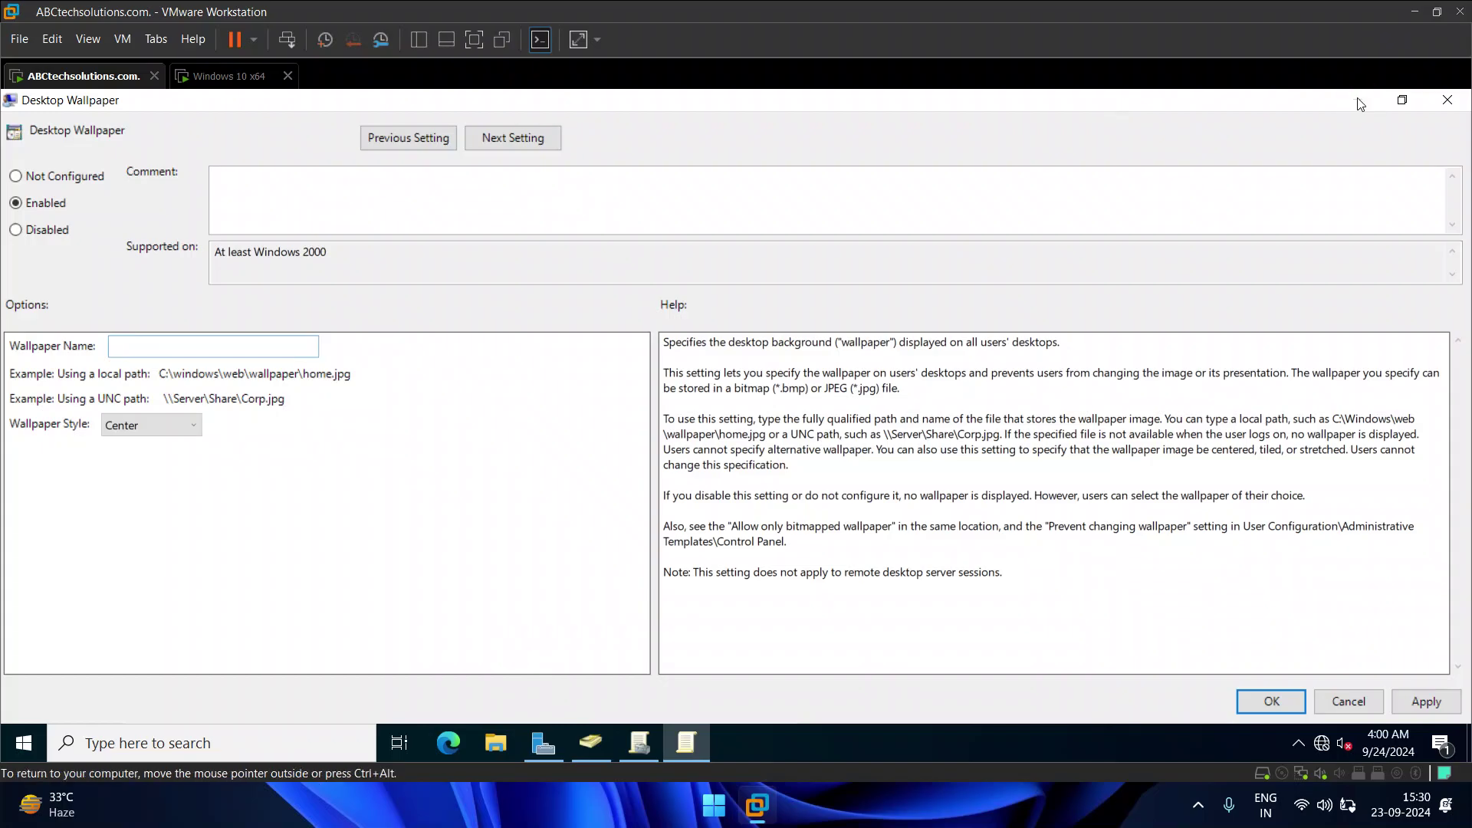
click(205, 79)
click(97, 79)
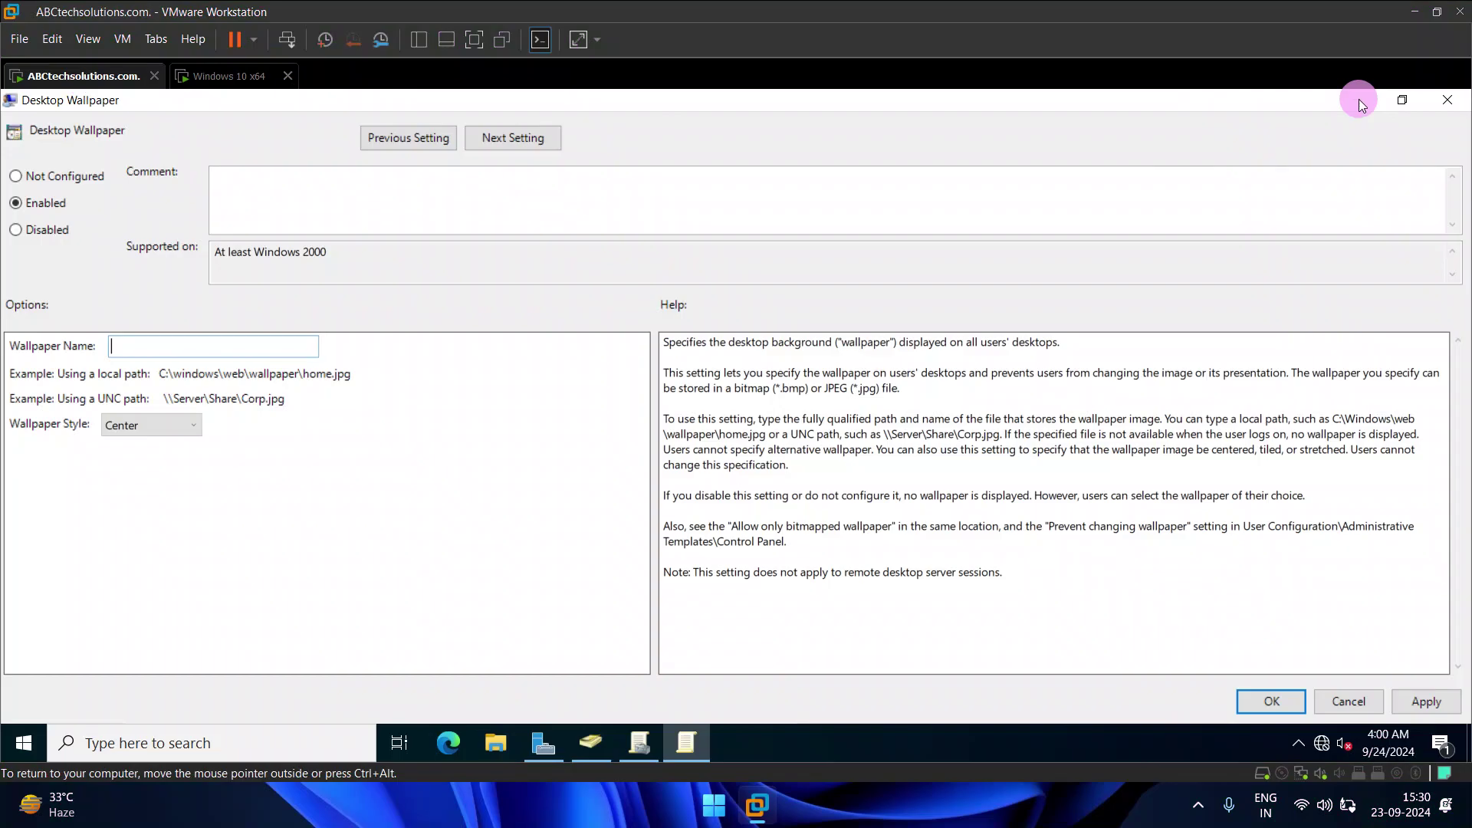
Step: Cancel the unfinished wallpaper edit, minimize Group Policy Management and move the editor right
click(1349, 702)
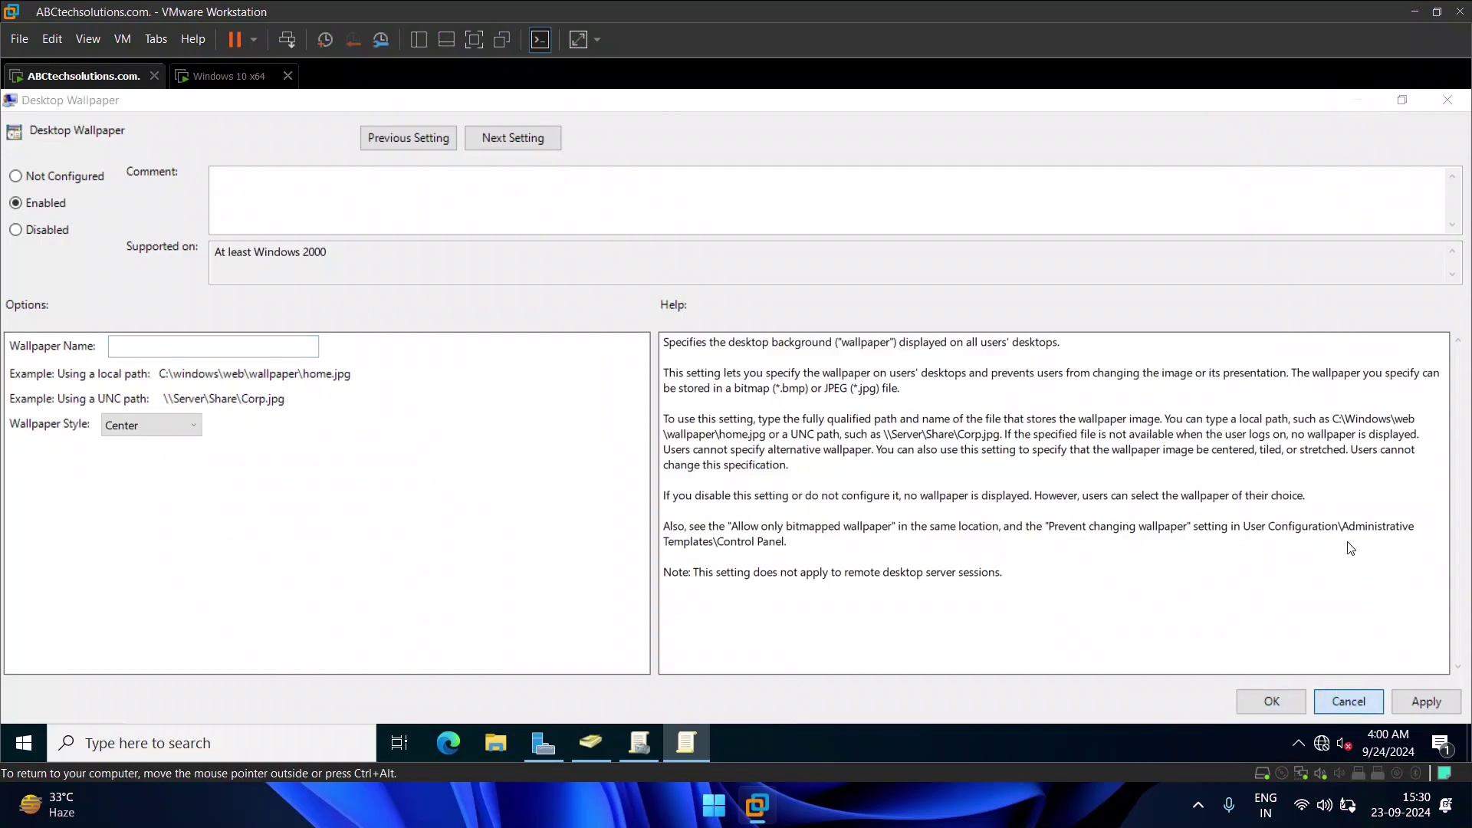
click(1363, 103)
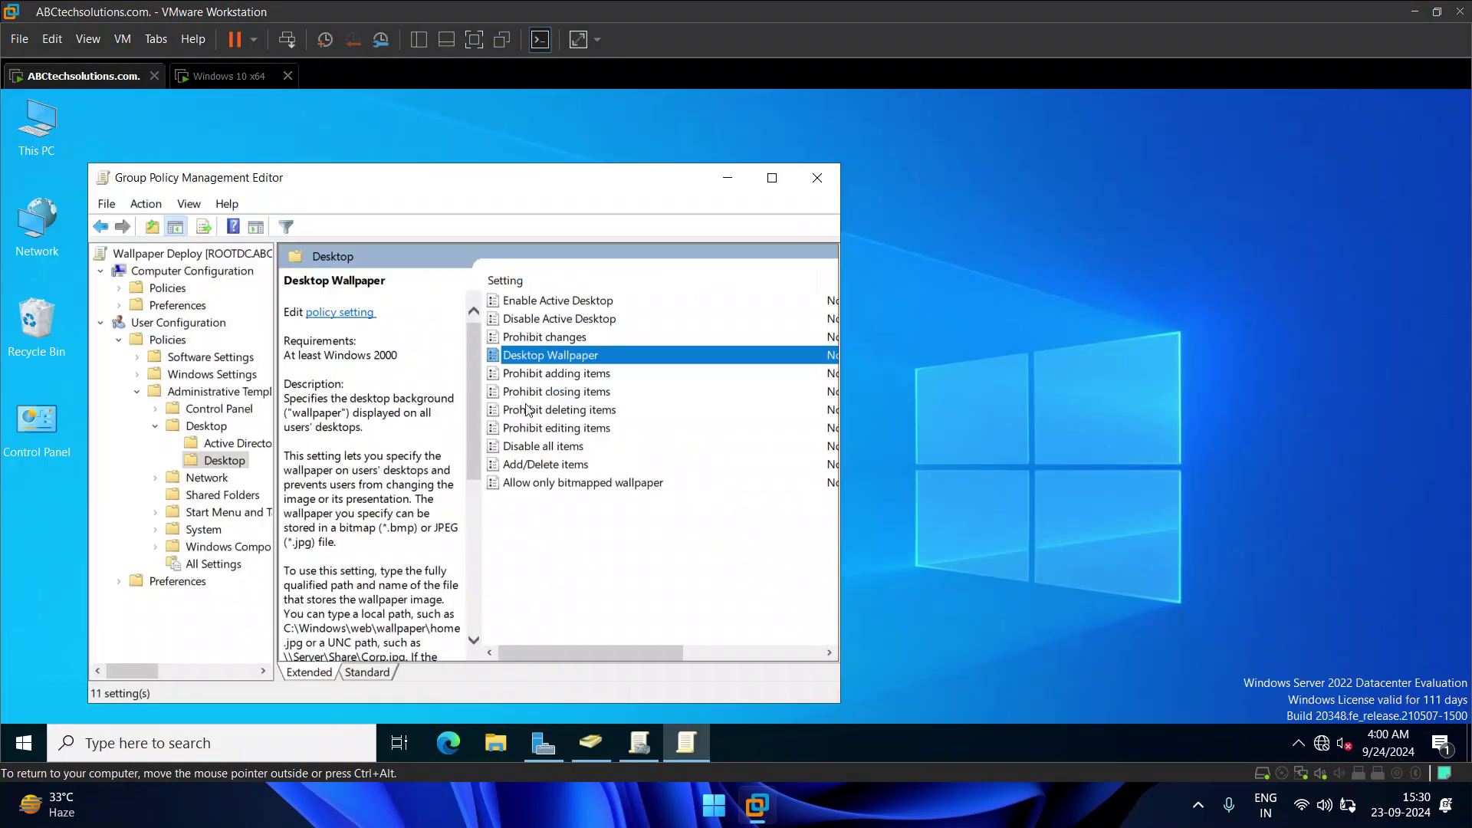
drag(327, 194, 861, 163)
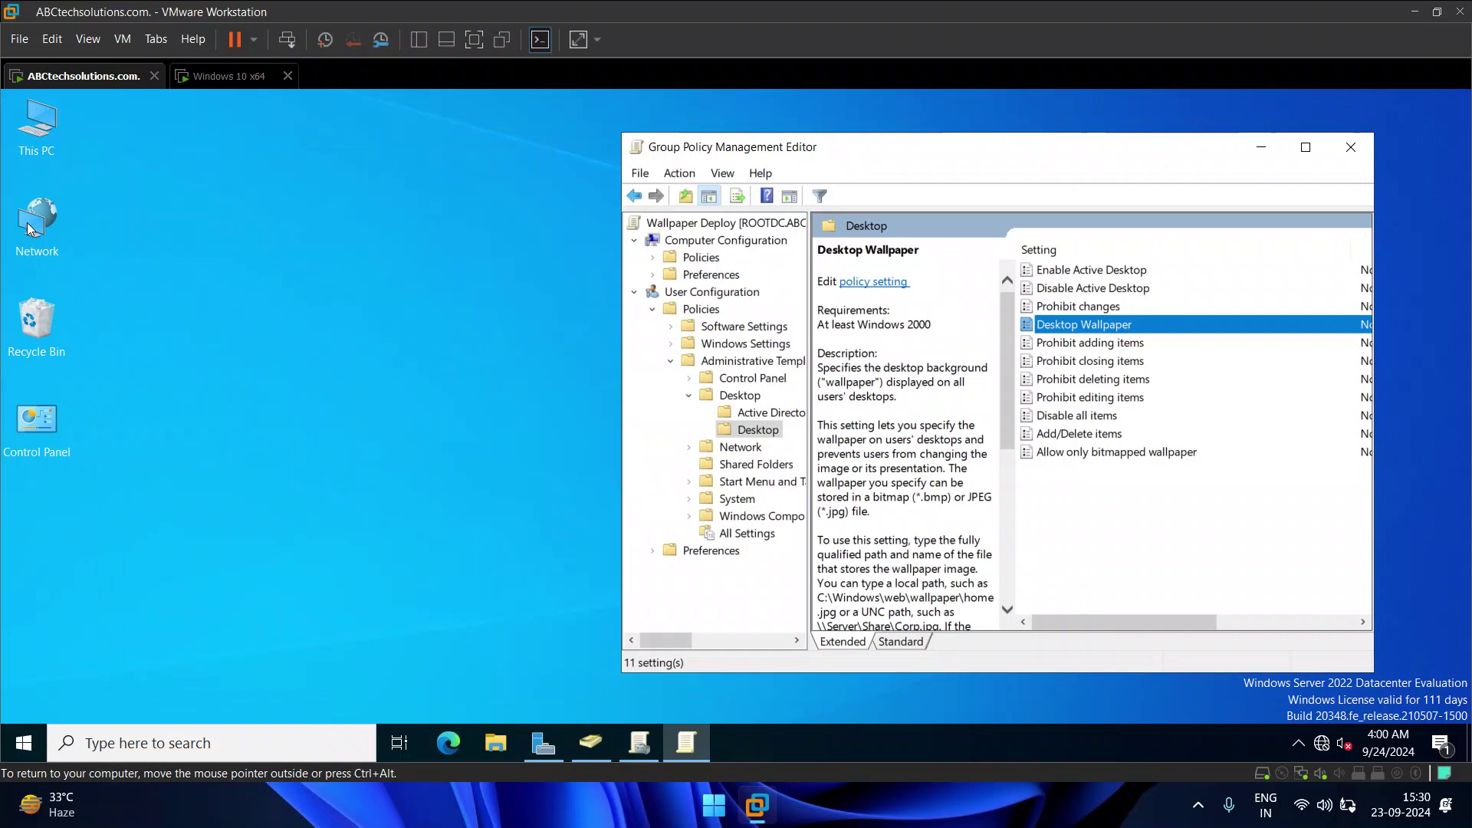
Step: Open the C:\wallpaper folder in This PC and check the wall image file
double_click(37, 123)
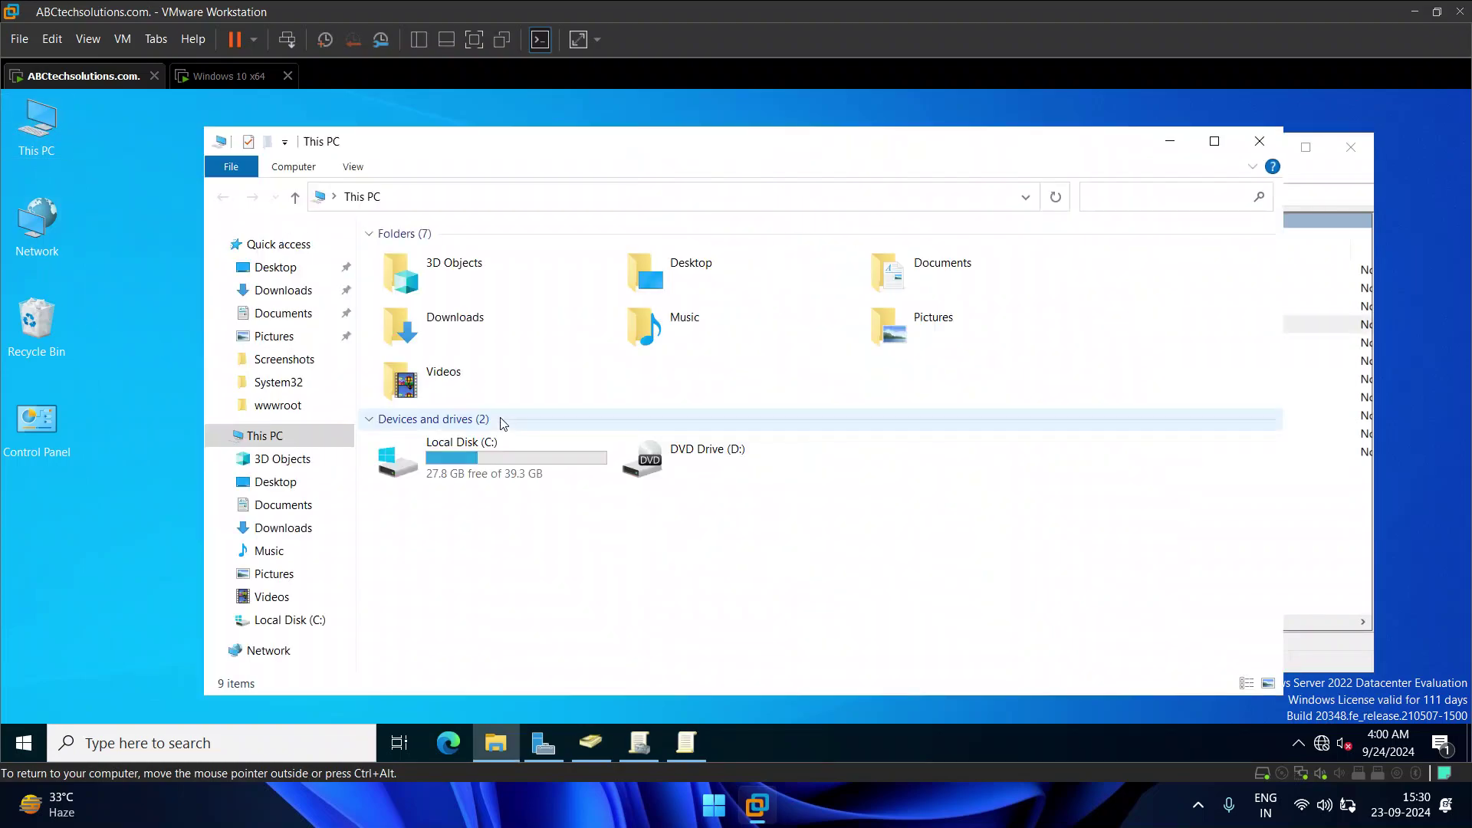
click(506, 470)
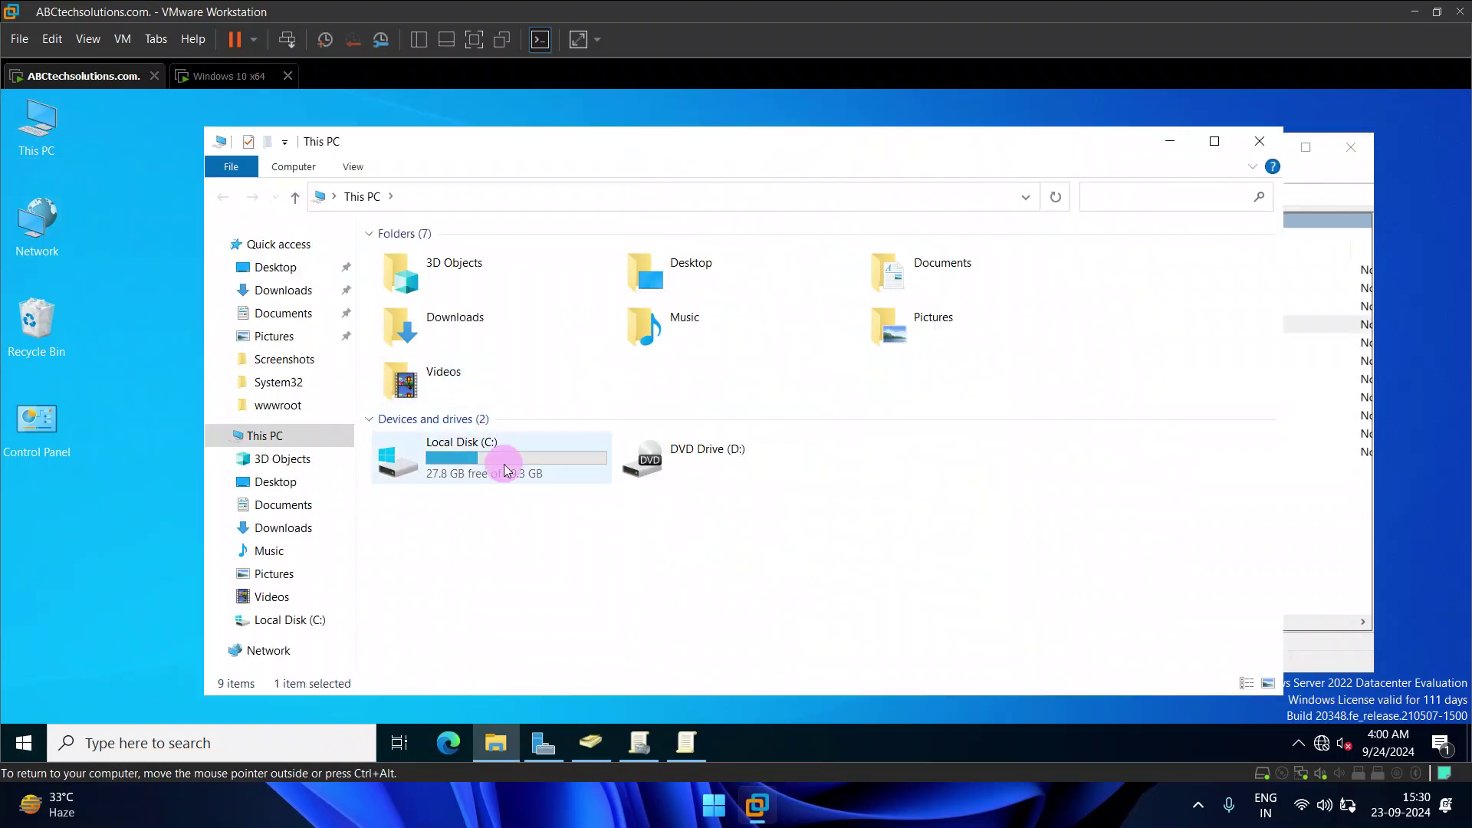
double_click(506, 469)
click(460, 467)
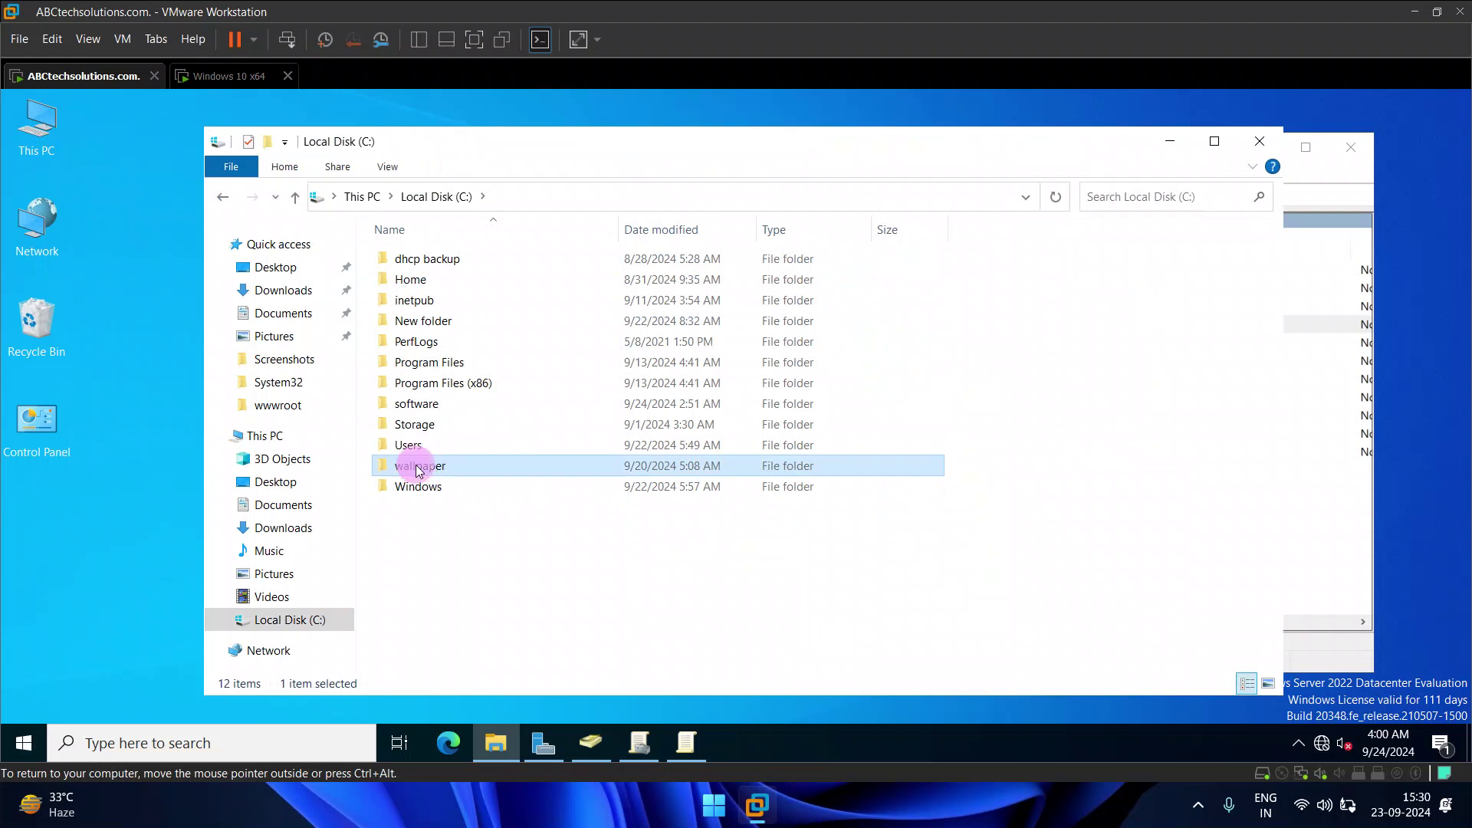
double_click(420, 468)
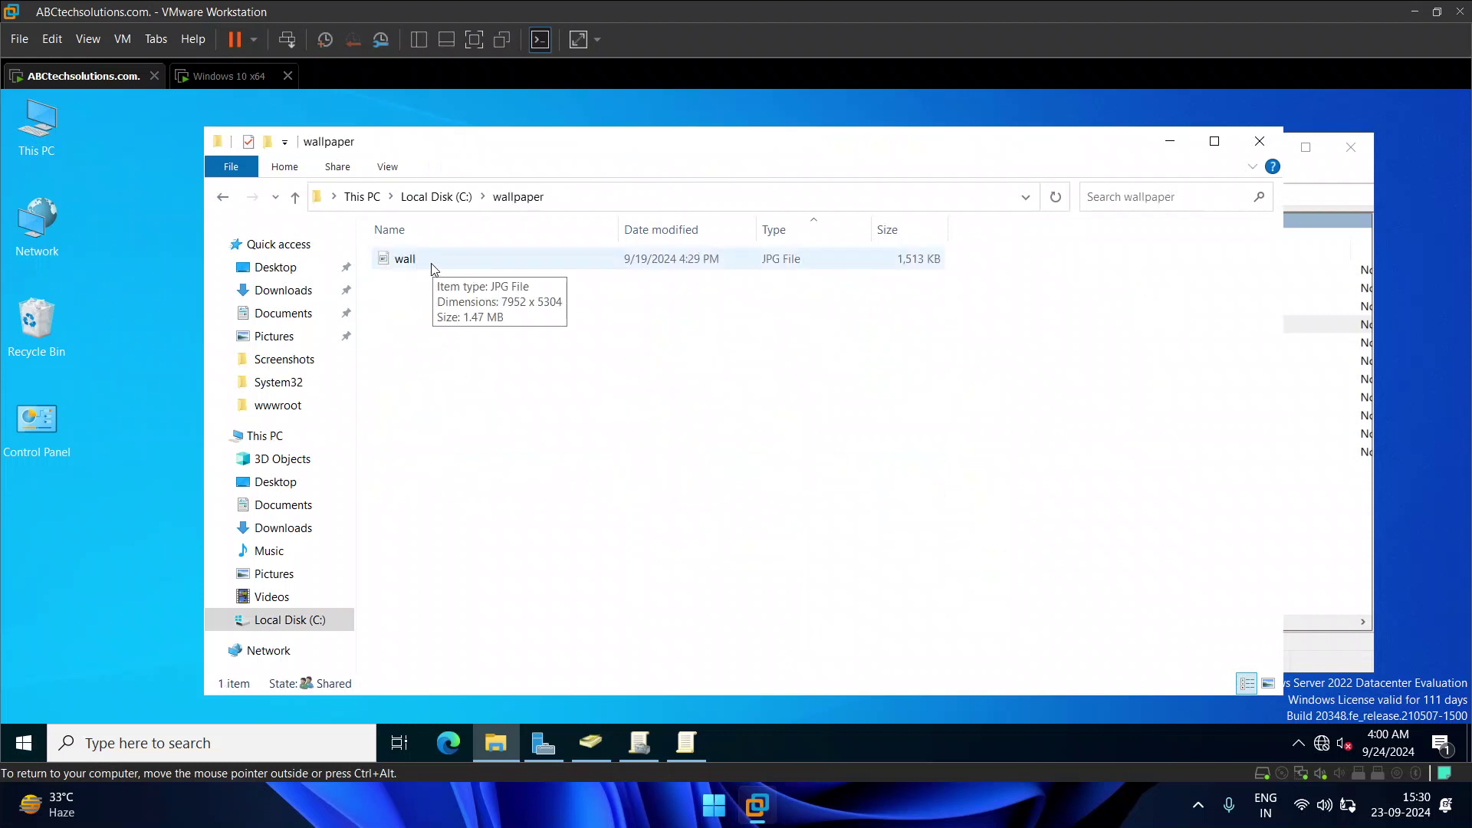
click(740, 265)
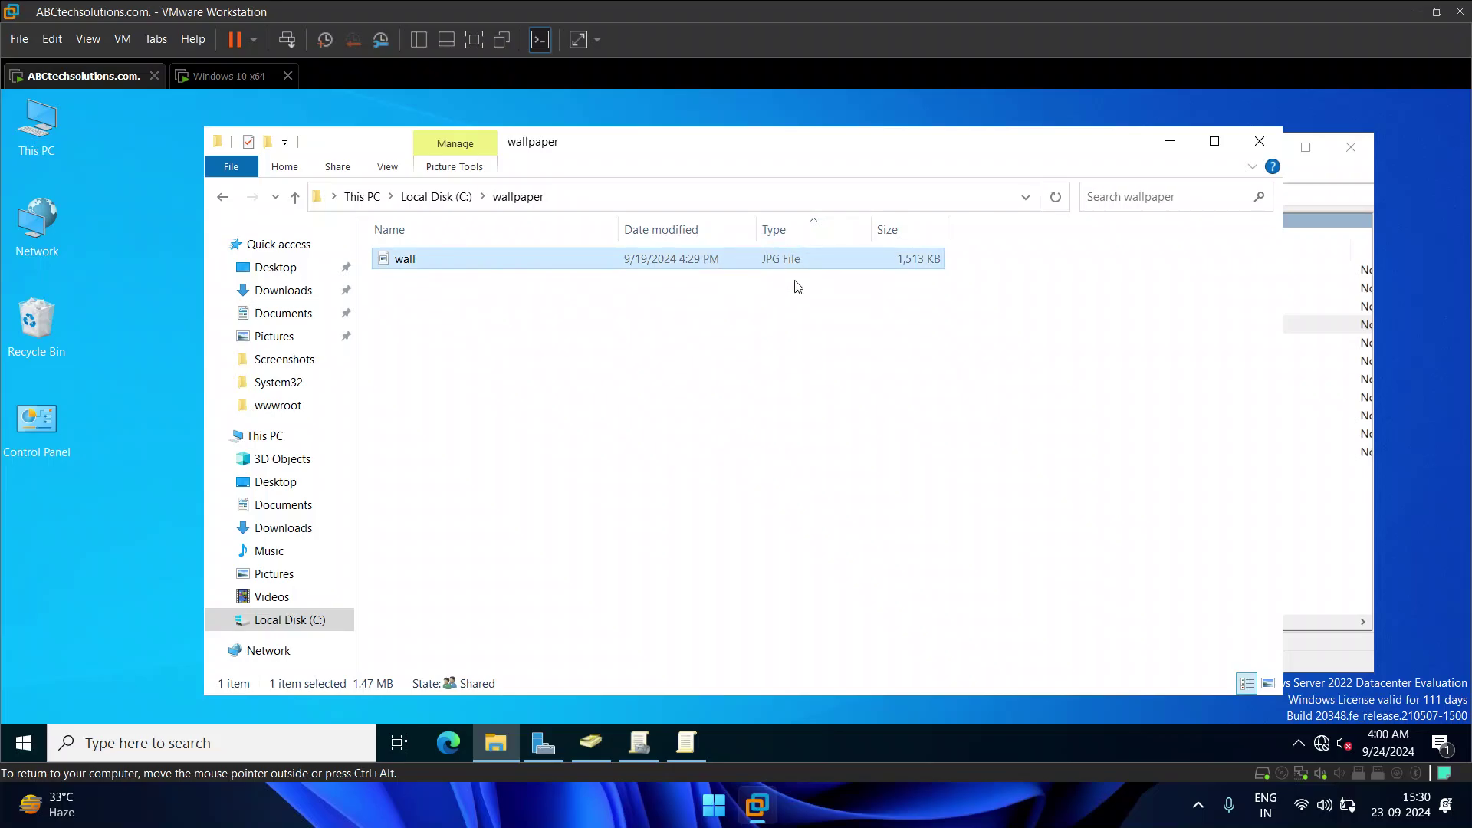
right_click(506, 259)
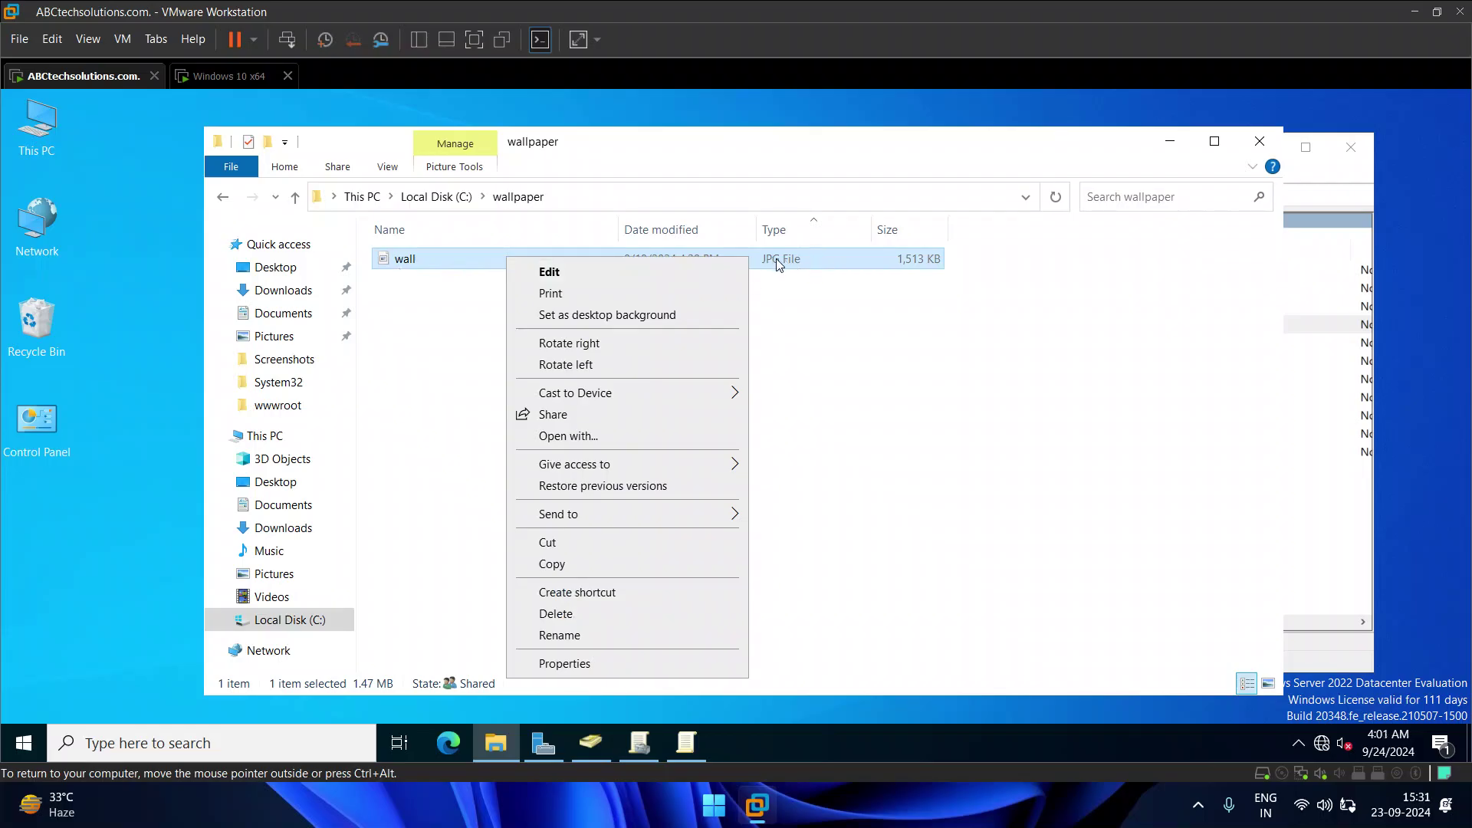
click(222, 196)
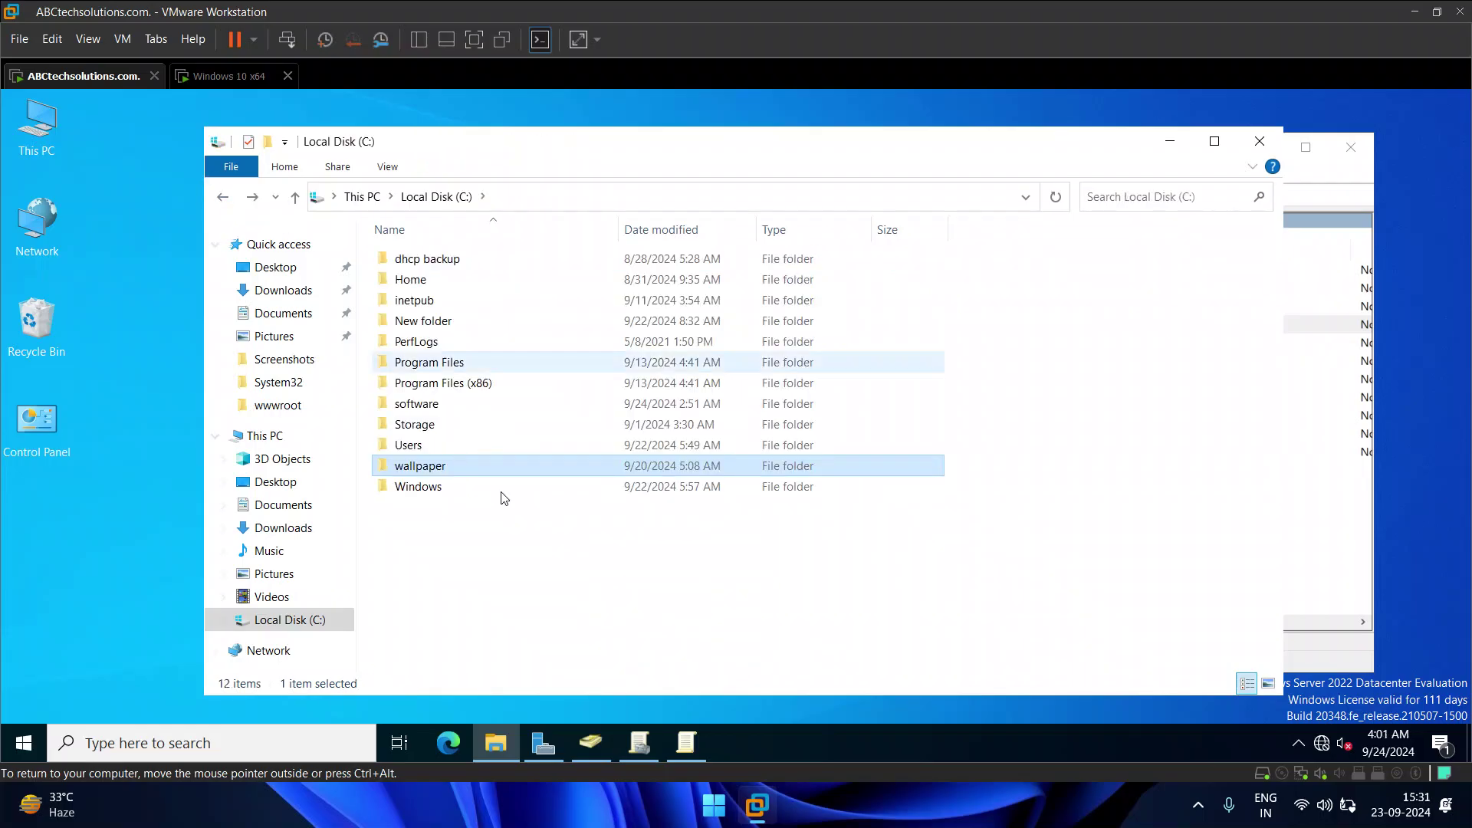
Step: Review the wallpaper folder's sharing, Advanced Sharing and share permissions without changes
right_click(458, 467)
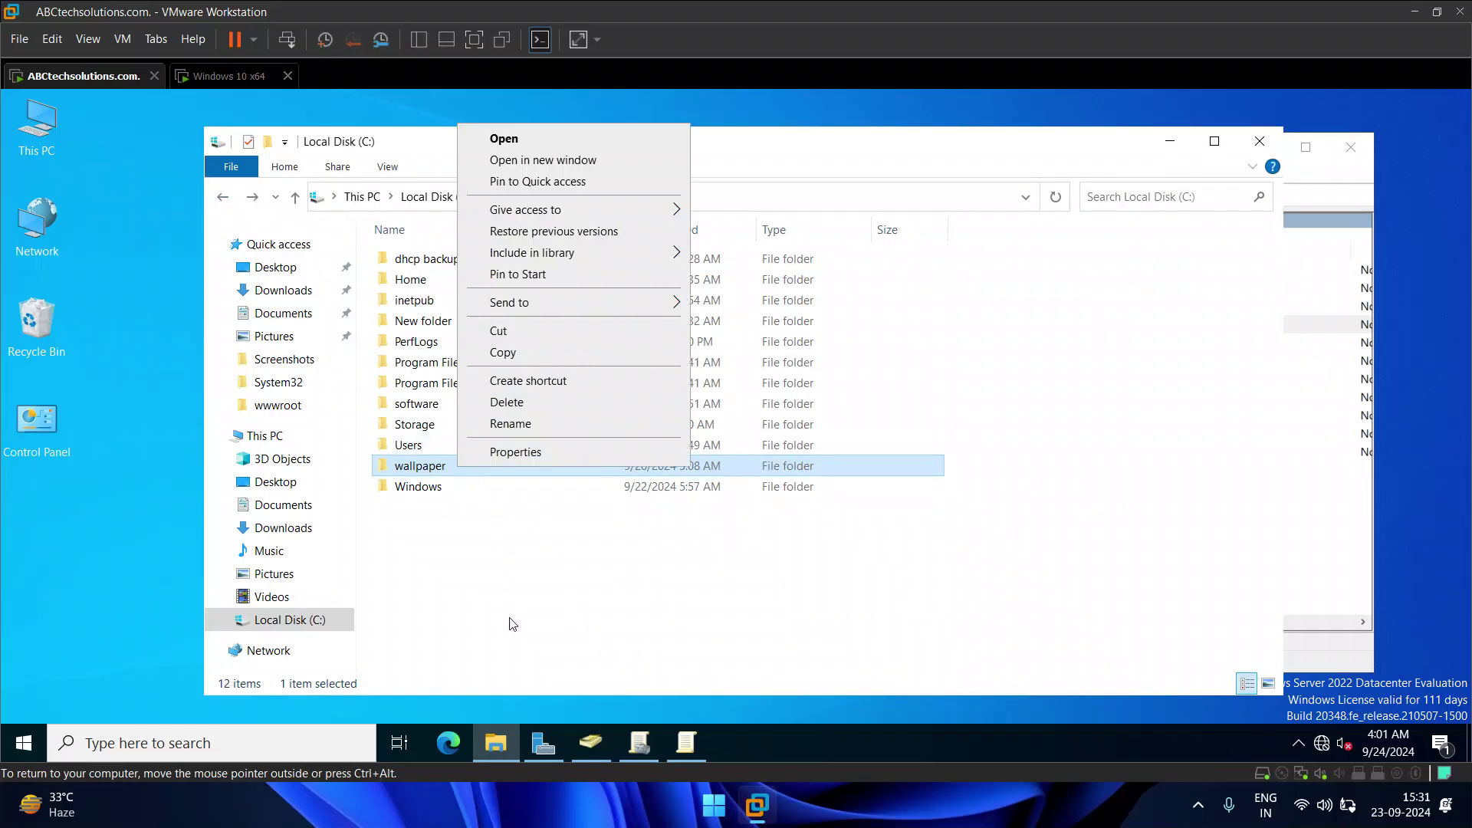
click(534, 453)
click(547, 306)
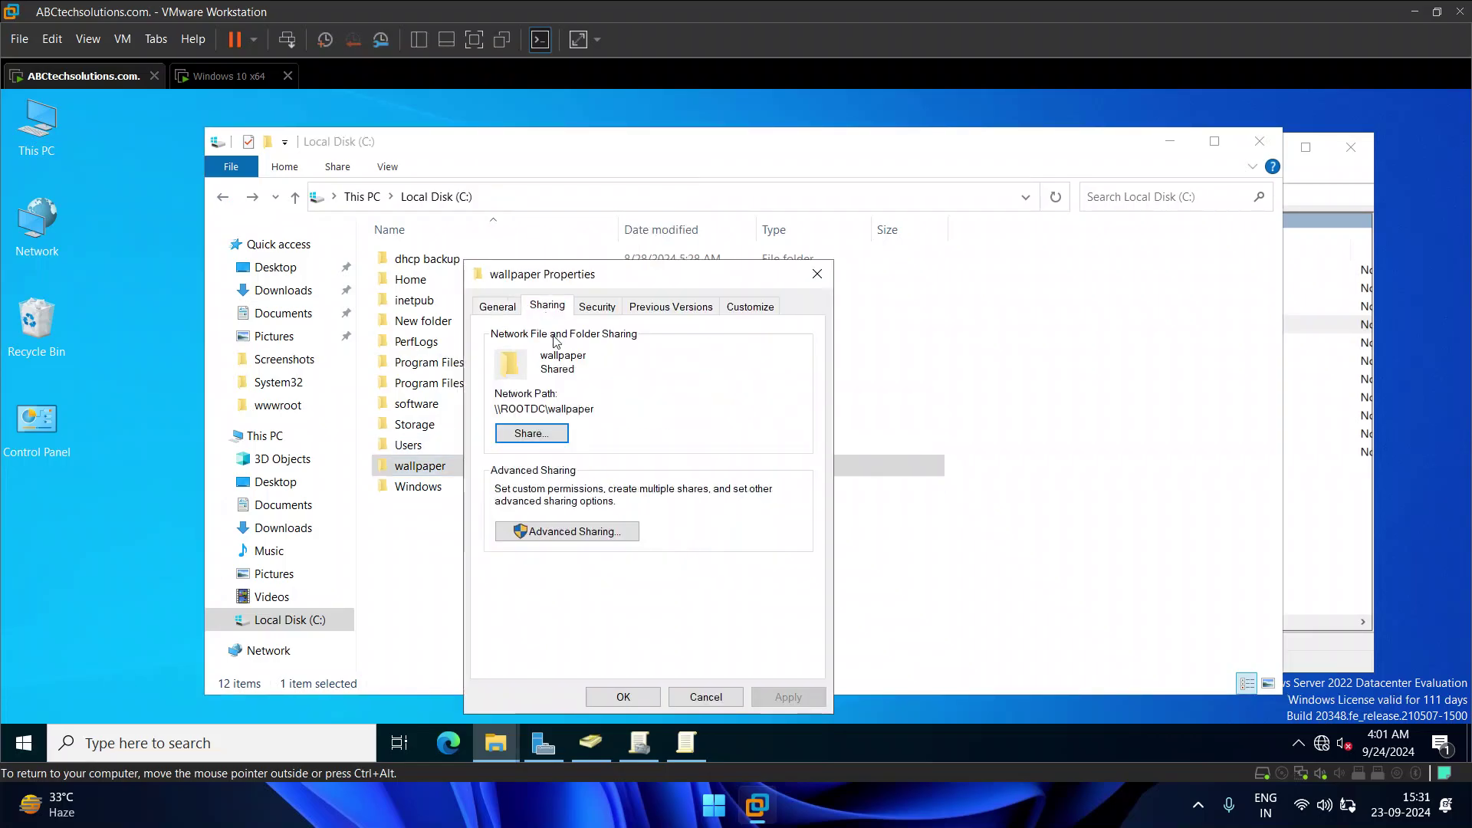
click(549, 531)
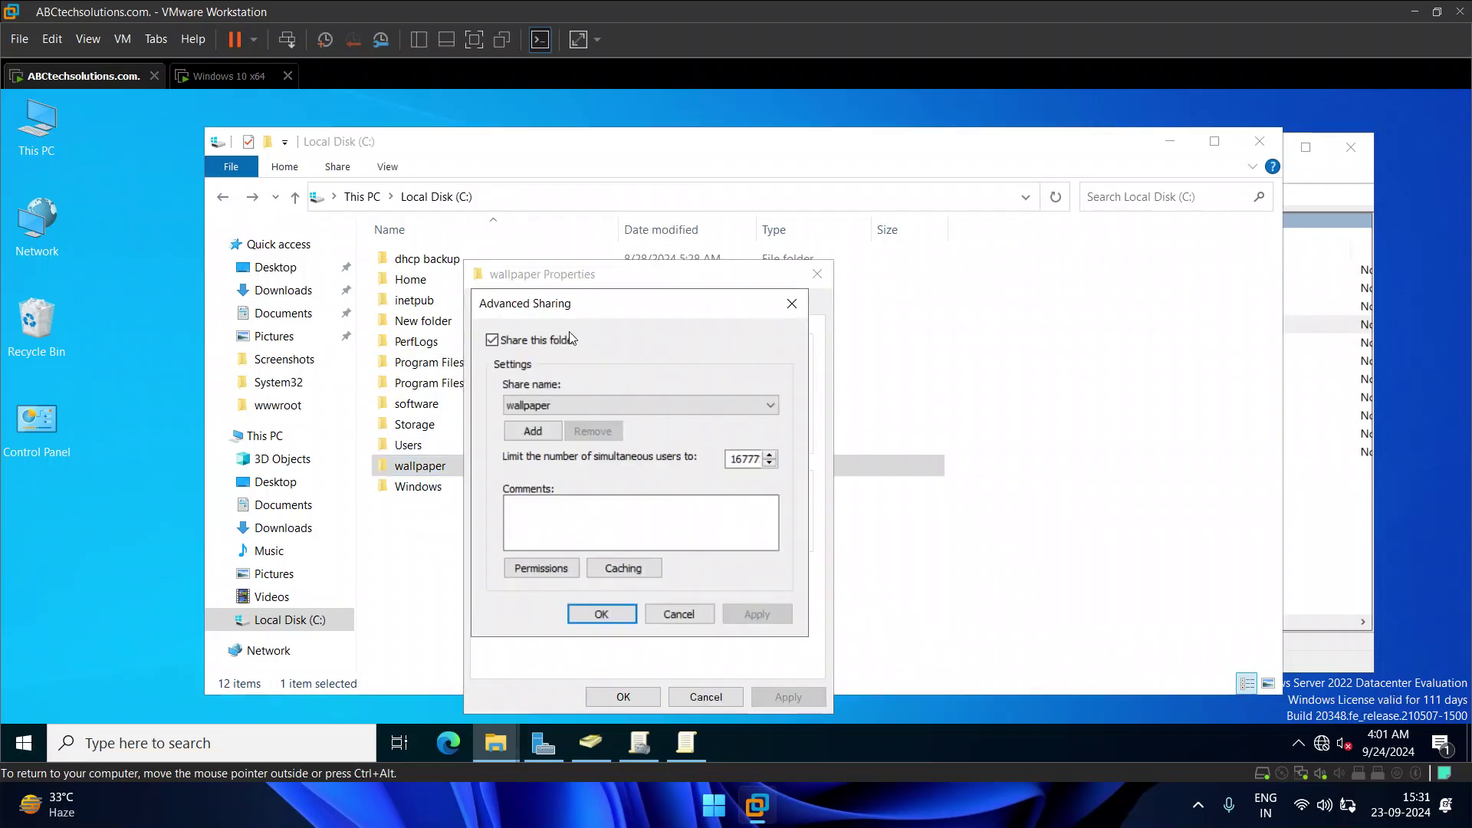
click(540, 571)
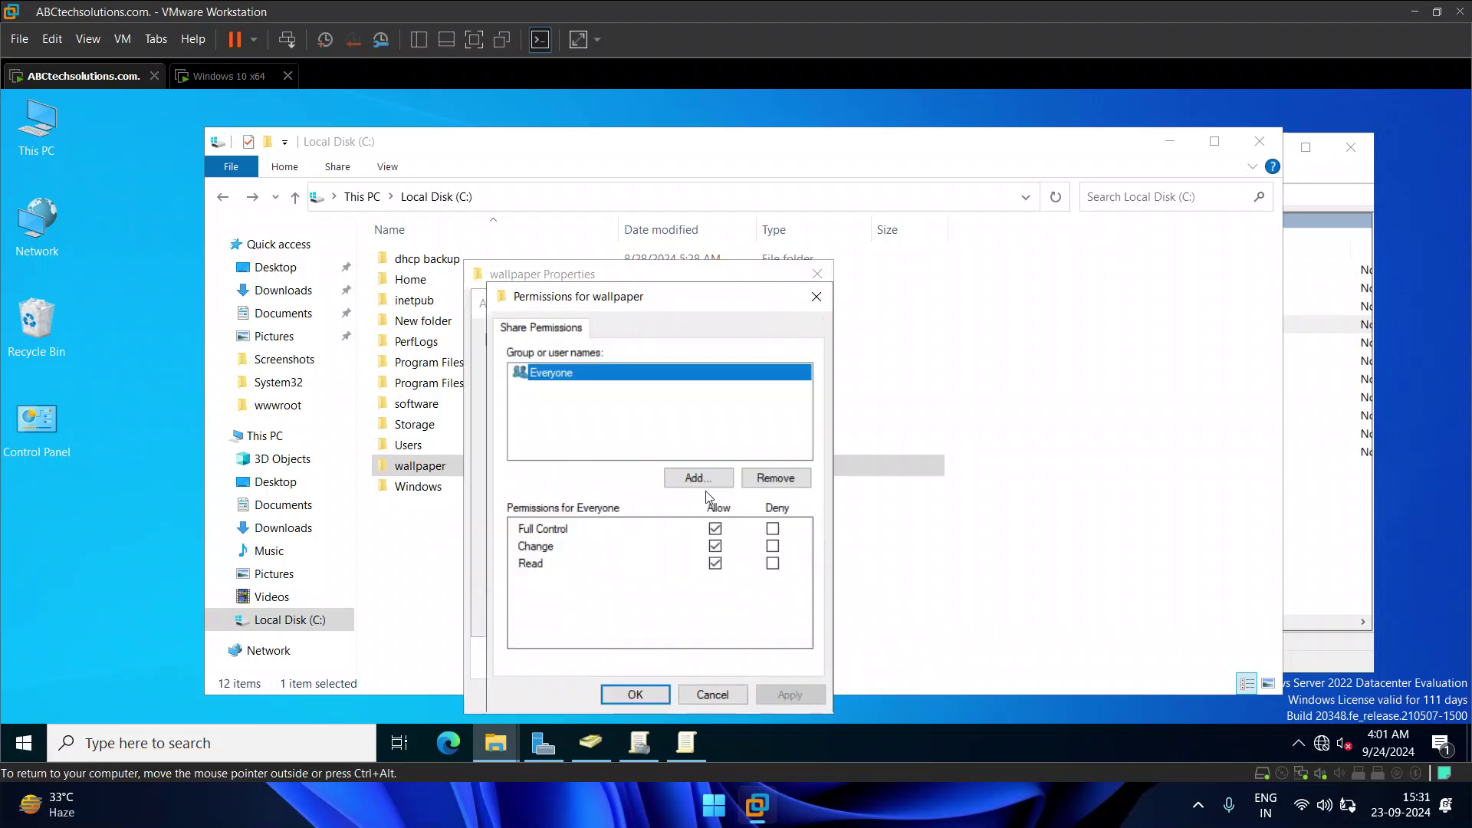
click(699, 690)
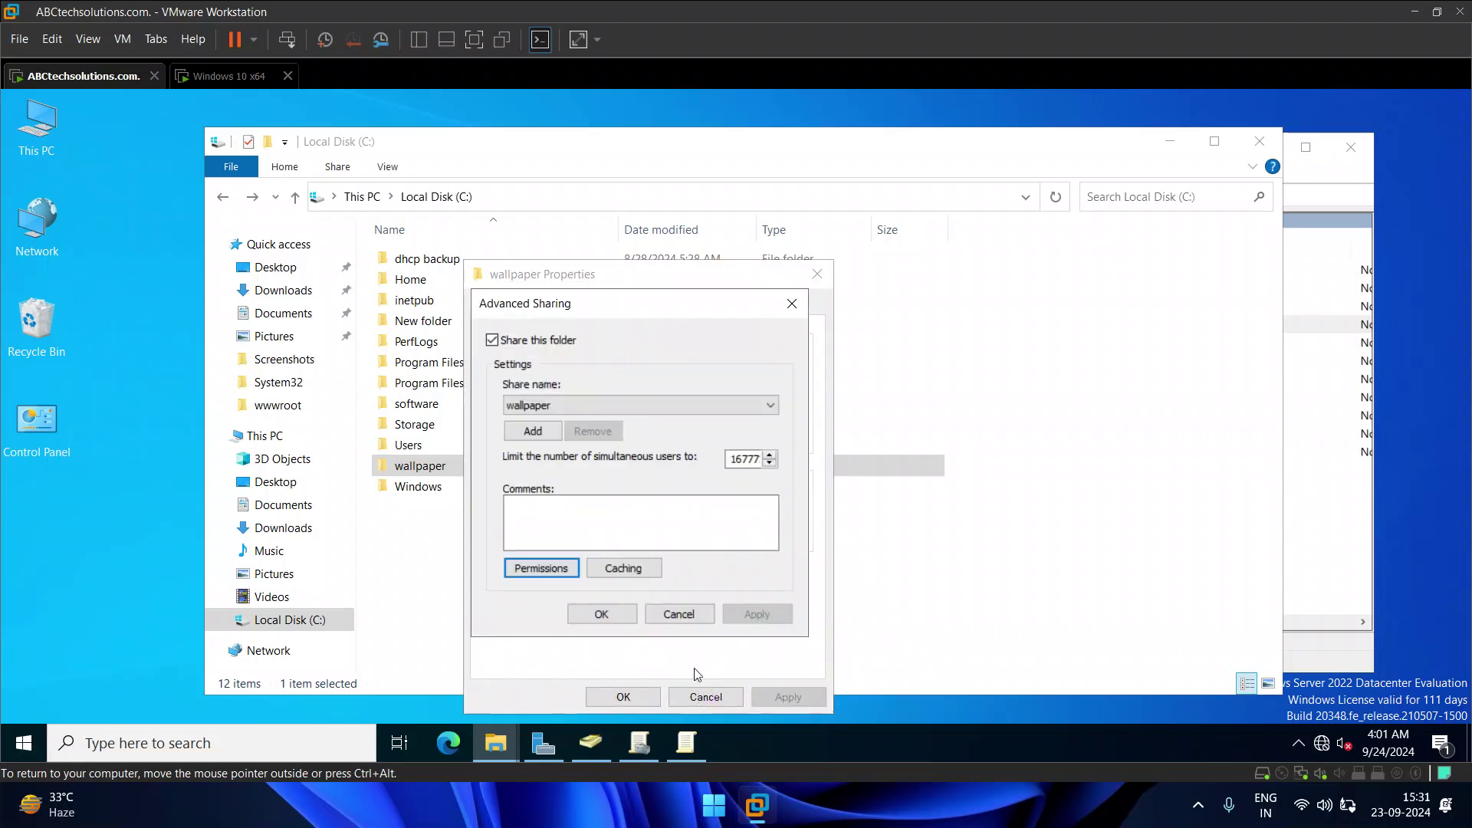
click(679, 615)
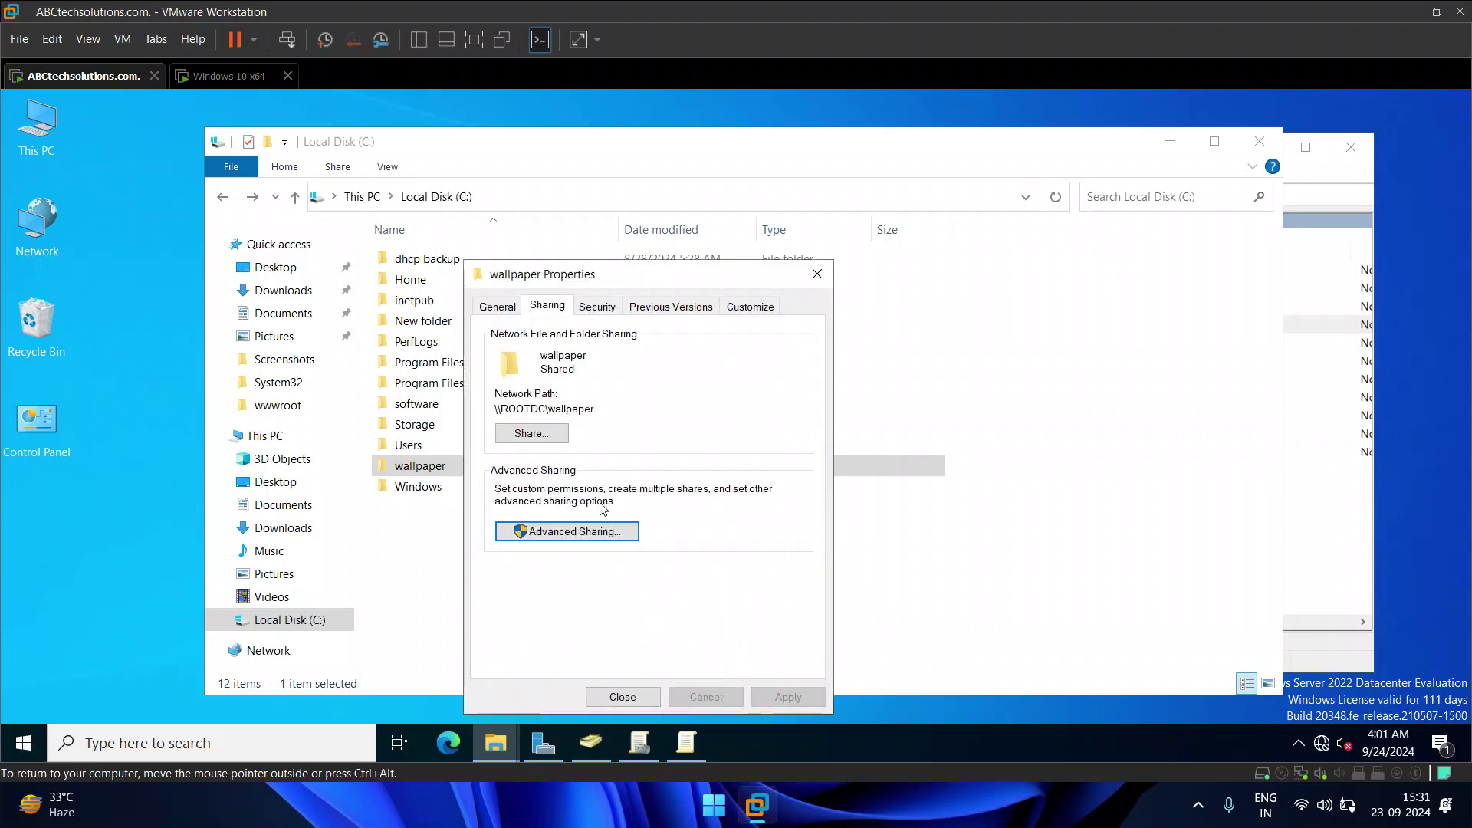
Step: Copy the network path \\ROOTDC\wallpaper, then close the folder properties and Explorer
drag(499, 407, 592, 409)
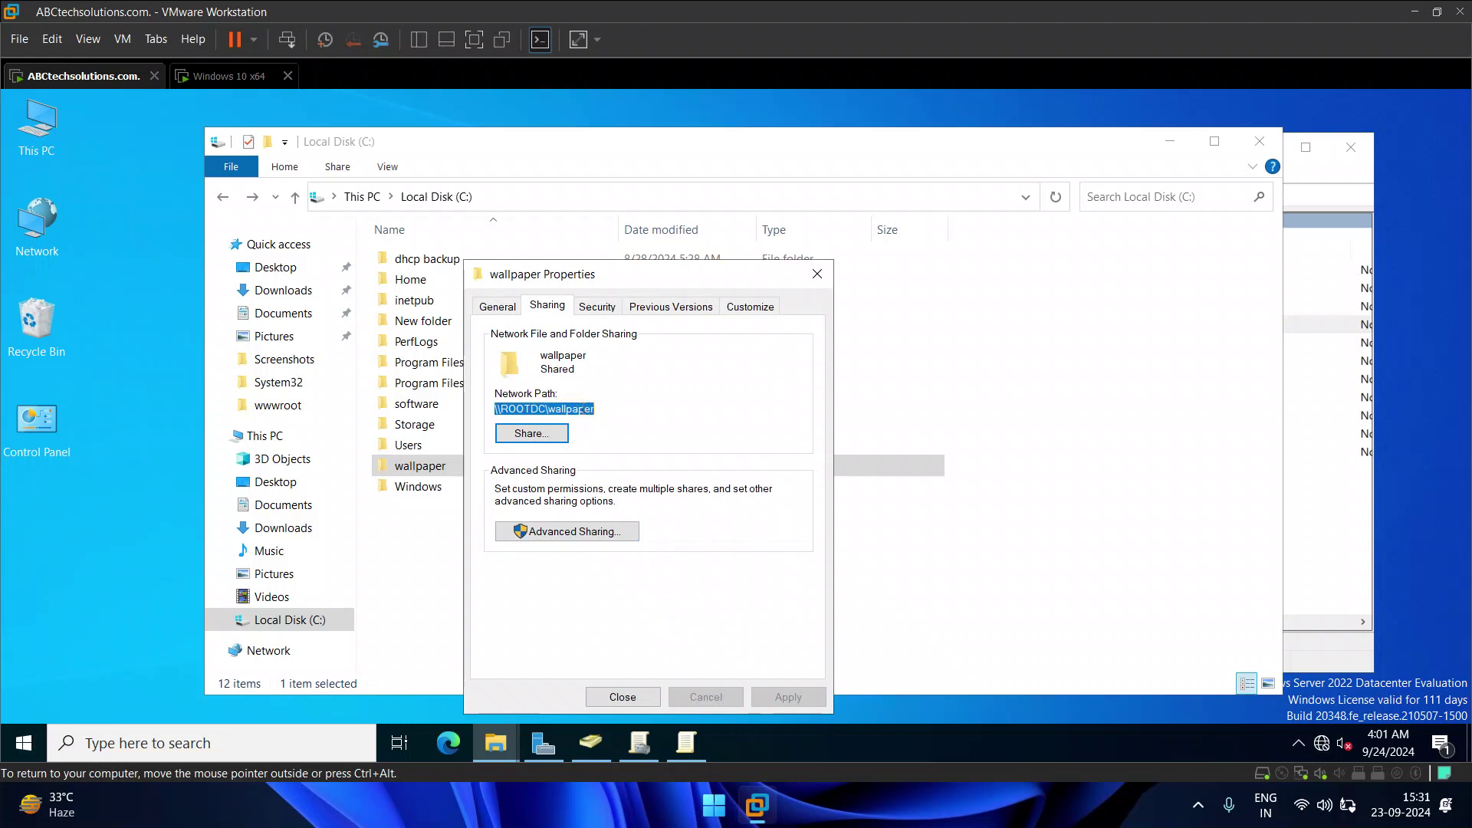
right_click(585, 414)
click(625, 466)
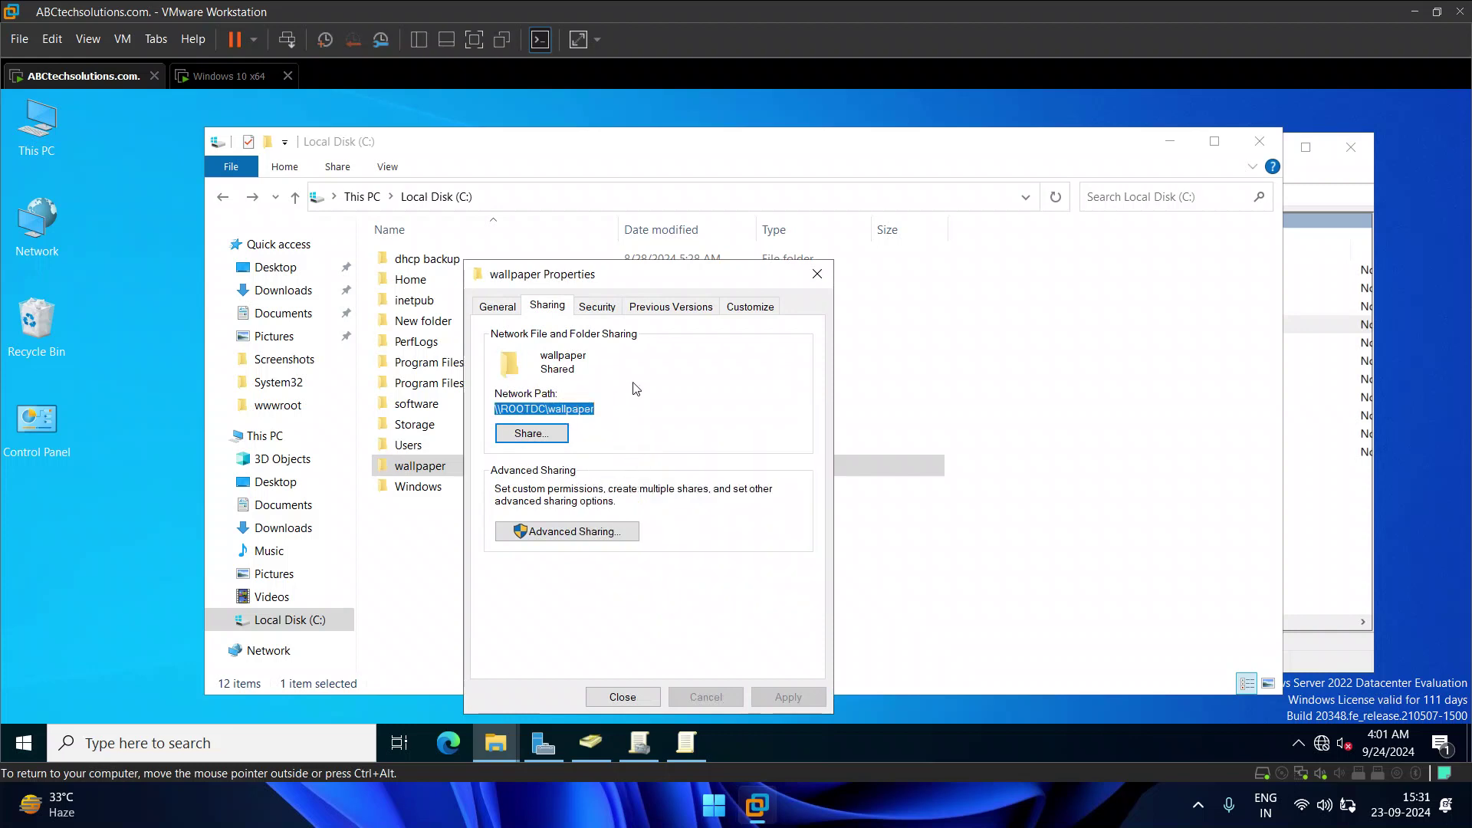
click(811, 276)
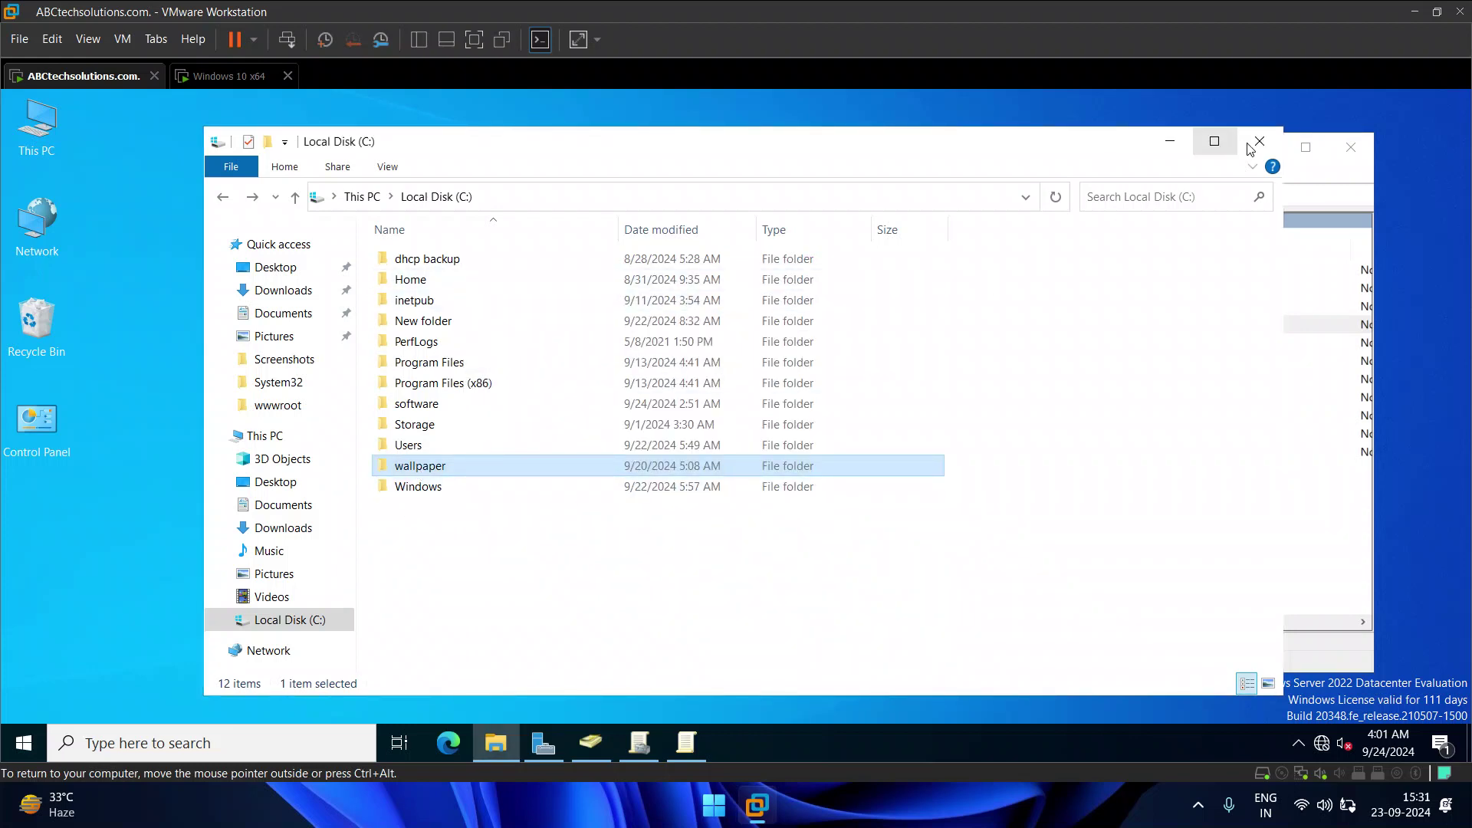
click(1251, 148)
Step: Enable the Desktop Wallpaper policy and paste \\ROOTDC\wallpaper as the wallpaper name
double_click(1092, 323)
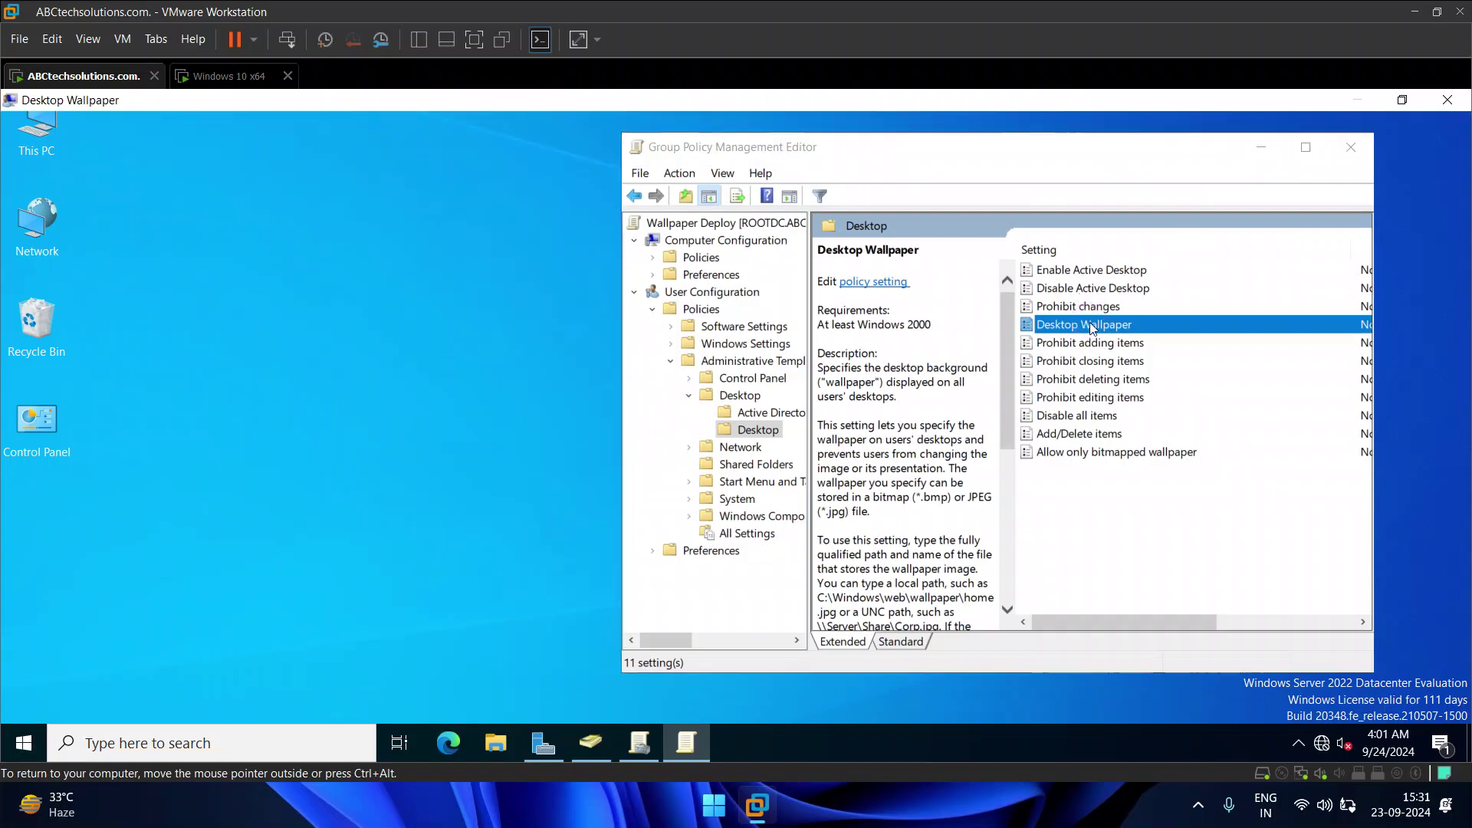
click(40, 201)
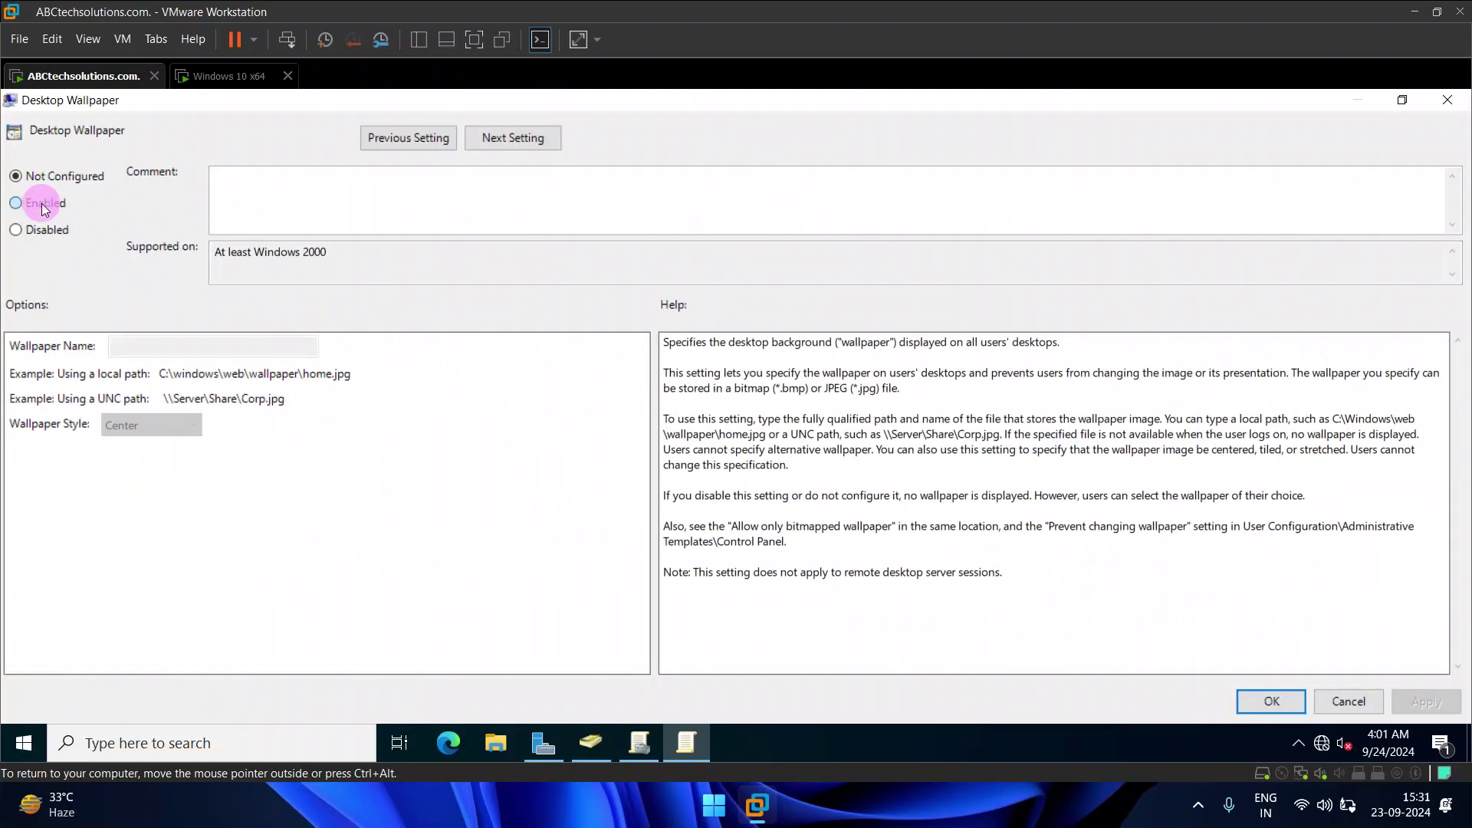
right_click(269, 349)
click(328, 432)
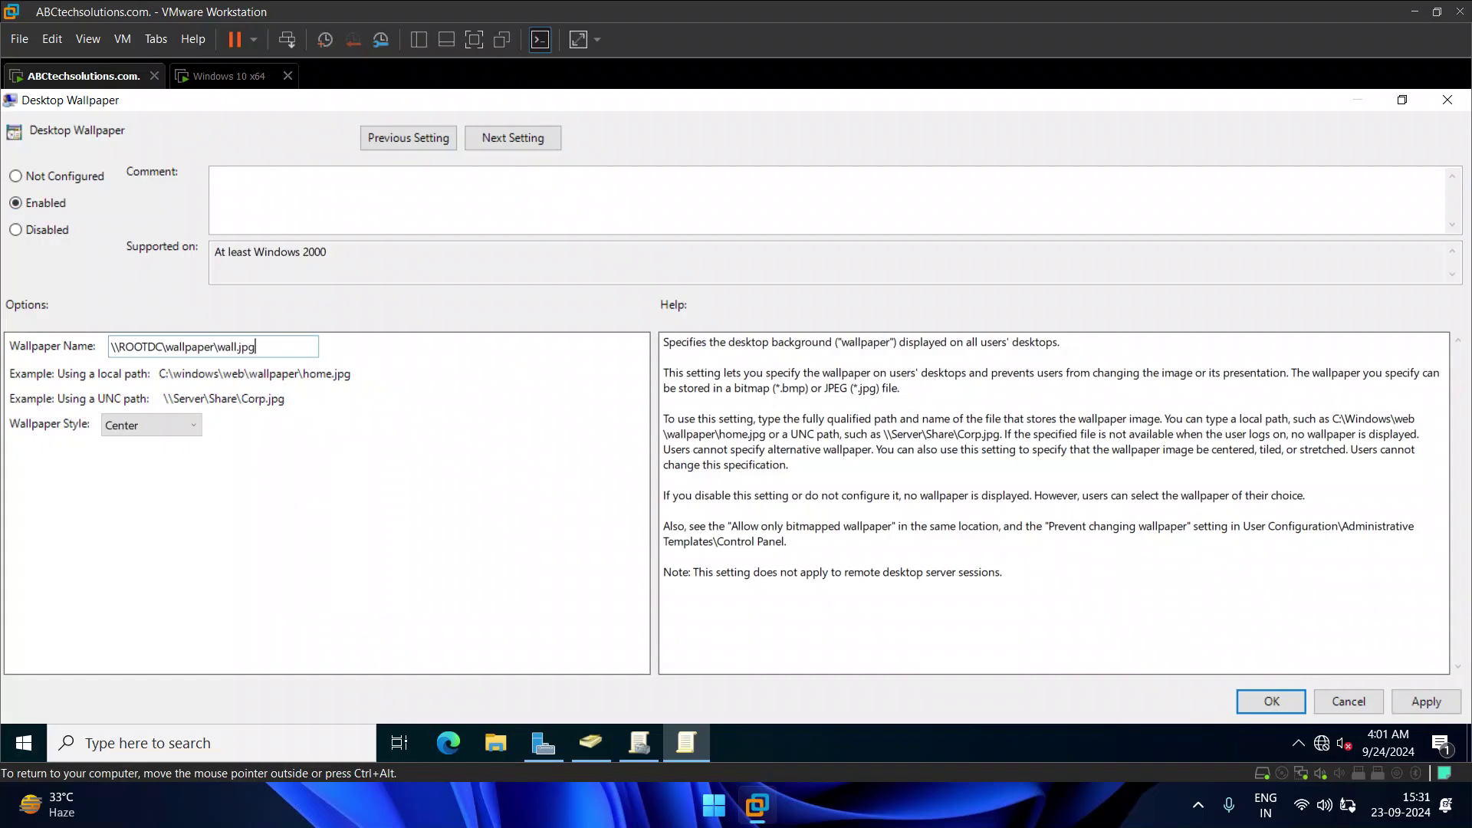
Step: Set the Desktop Wallpaper style to Stretch, then apply and close the policy settings
click(172, 425)
click(150, 508)
click(1427, 704)
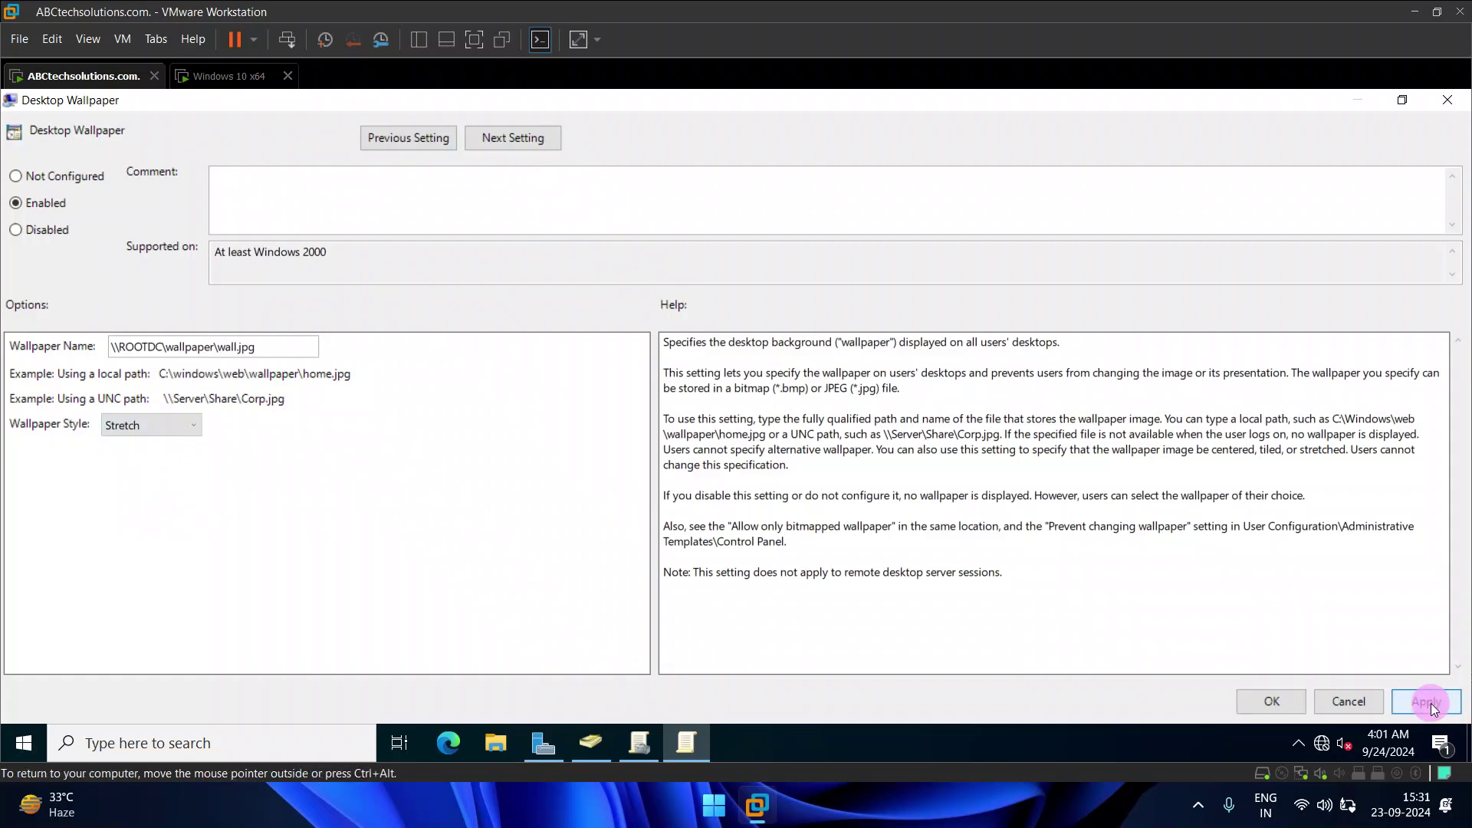
click(1269, 701)
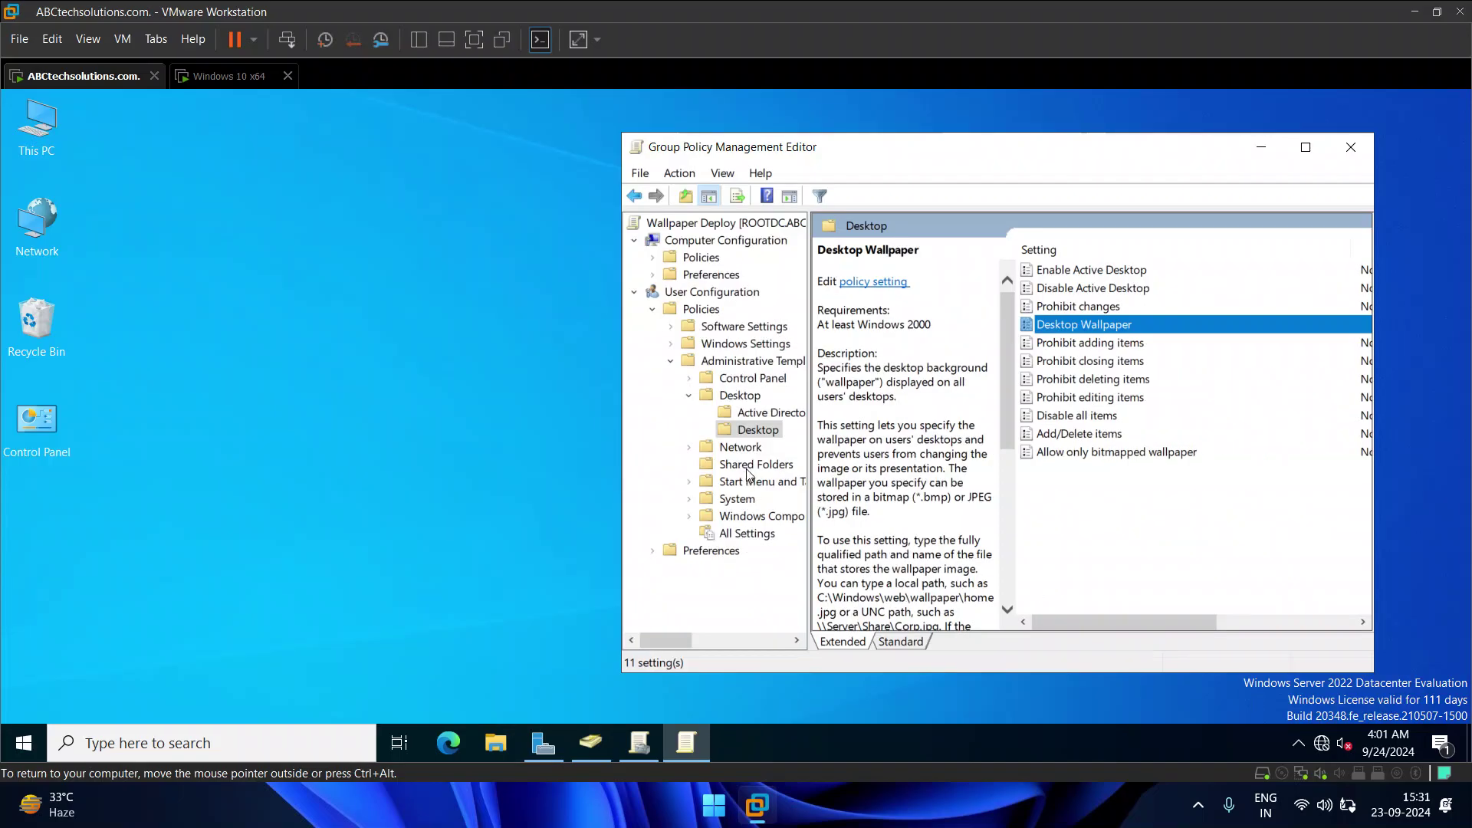
Step: Close the policy editor, refresh the desktop, and return to Group Policy Management
click(1351, 147)
right_click(554, 267)
click(606, 325)
click(649, 743)
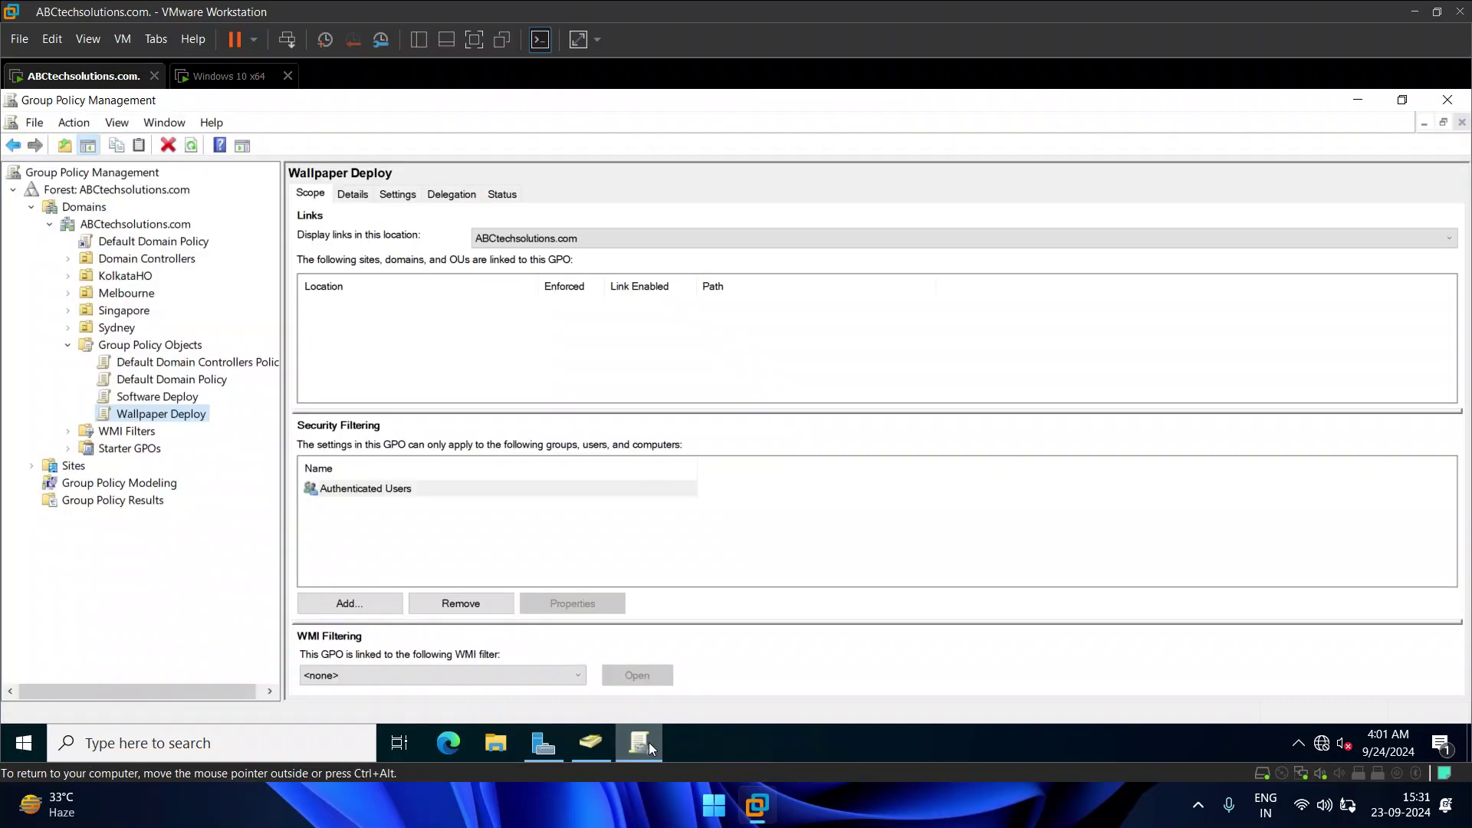
click(153, 414)
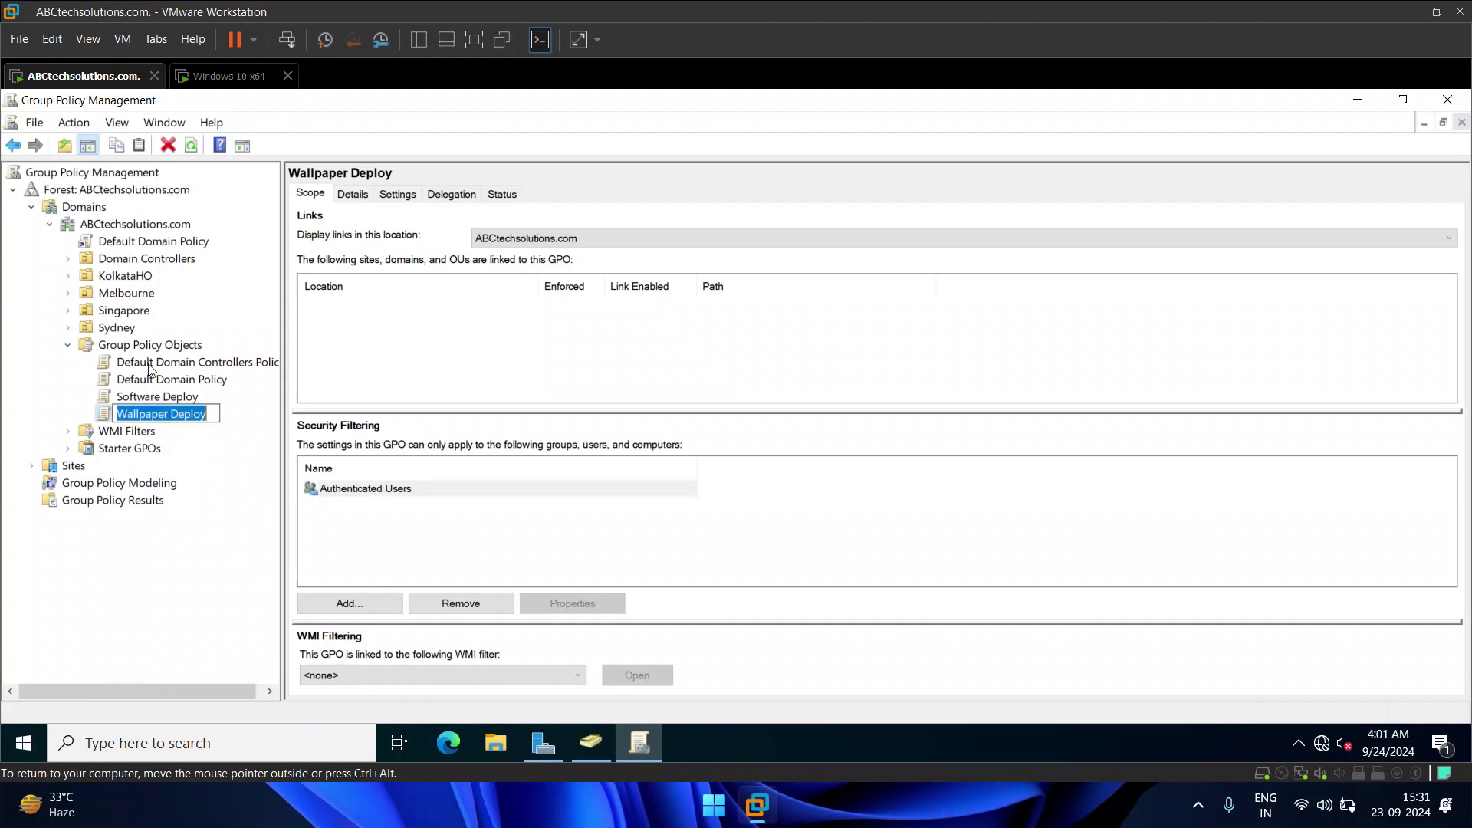
Step: Disable the Software Deploy link under the KolkataHO OU
right_click(117, 279)
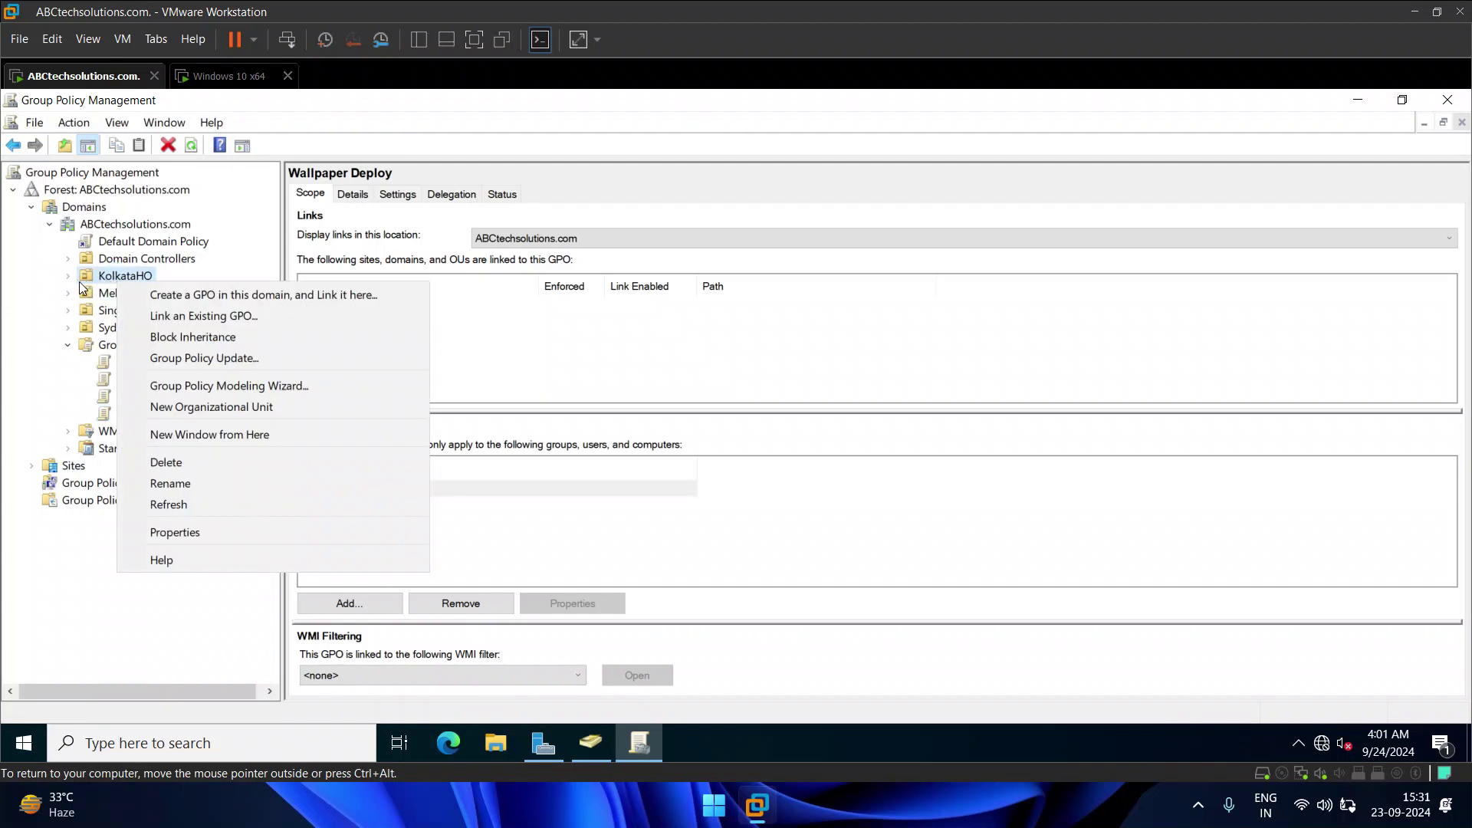
click(68, 276)
click(134, 292)
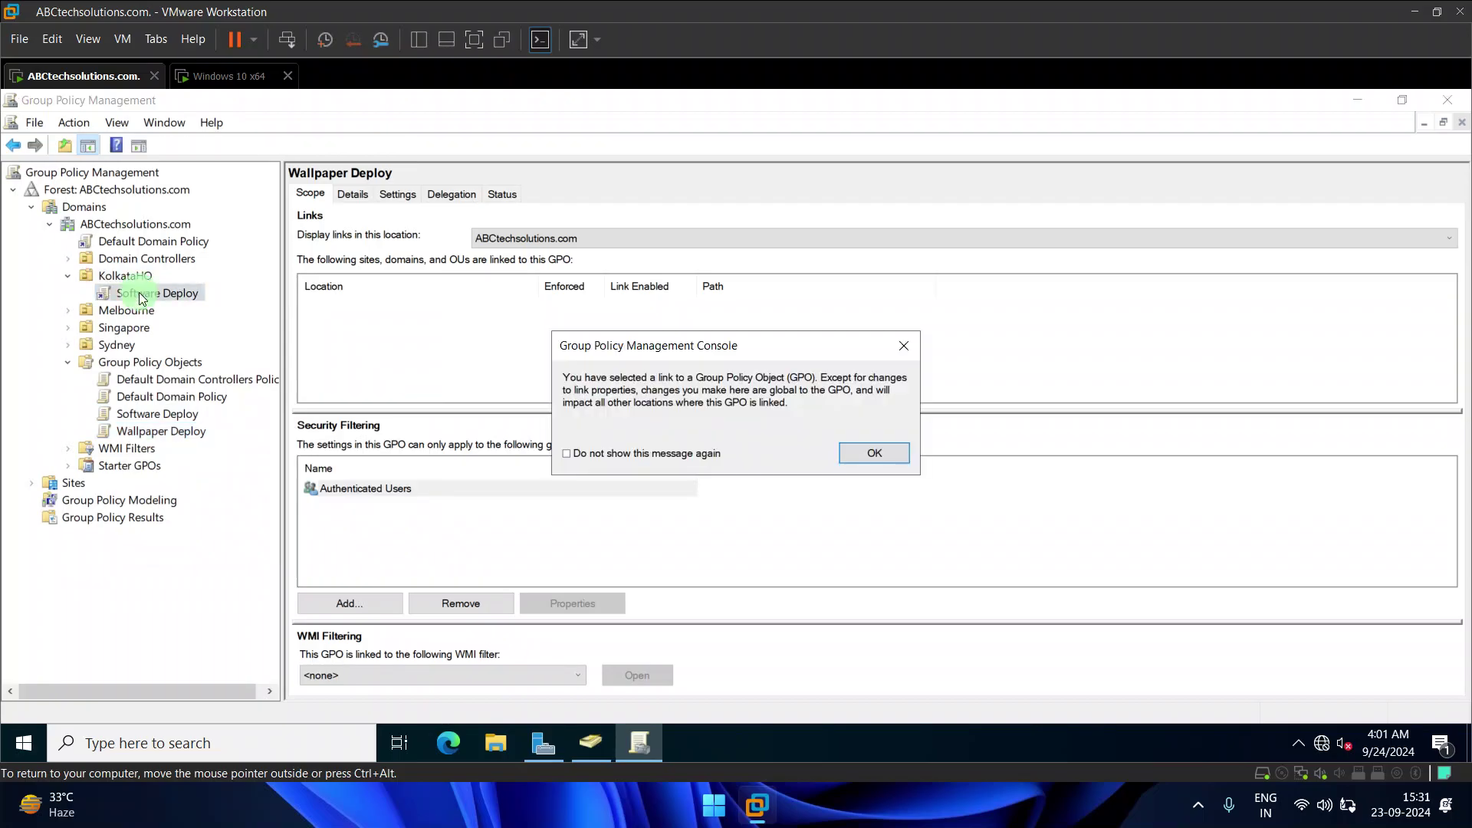
click(859, 462)
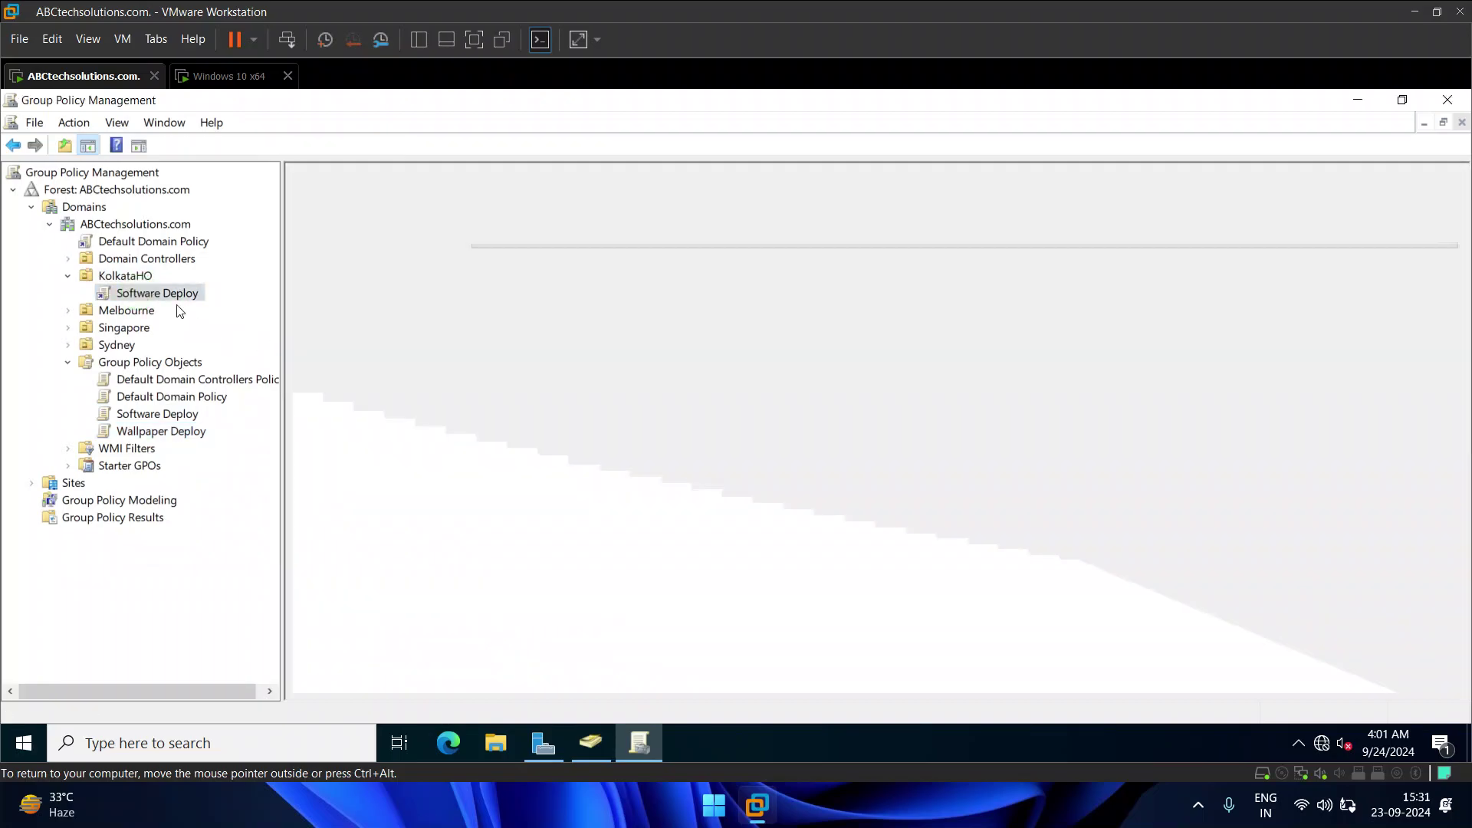
right_click(170, 296)
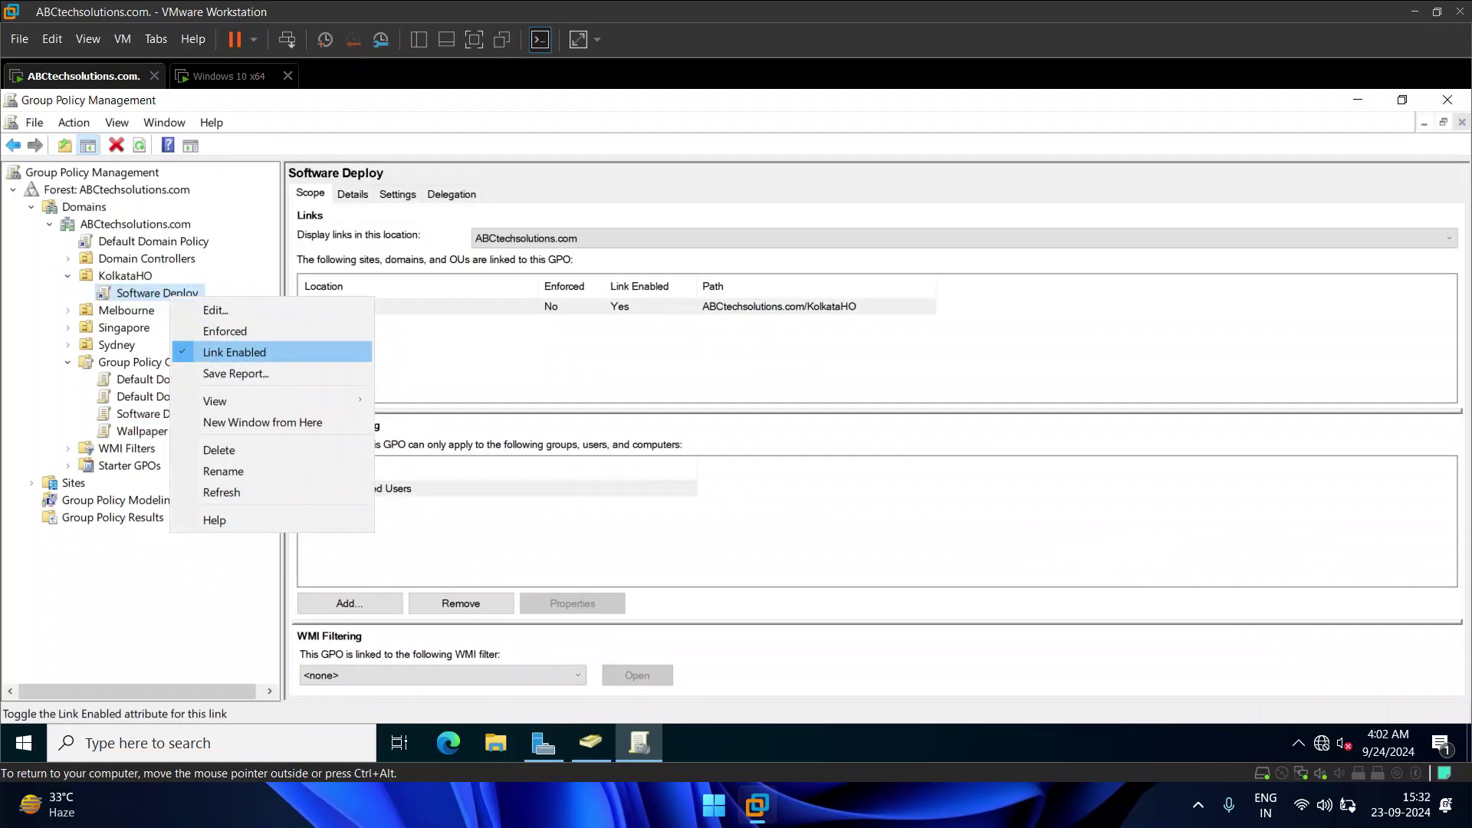
click(235, 352)
Step: Delete the Software Deploy link from KolkataHO and confirm it has no linked GPOs
right_click(159, 292)
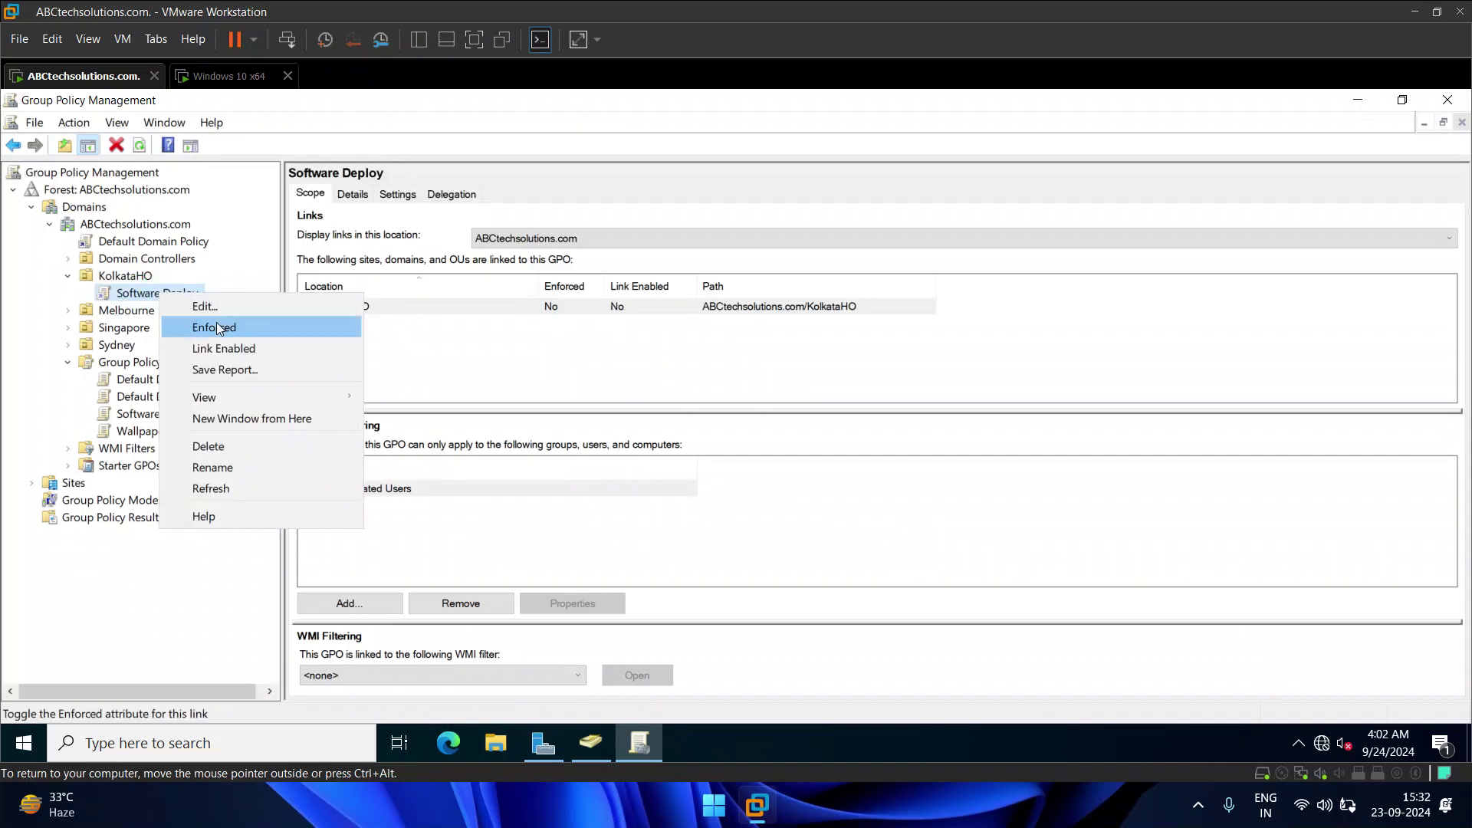
click(244, 446)
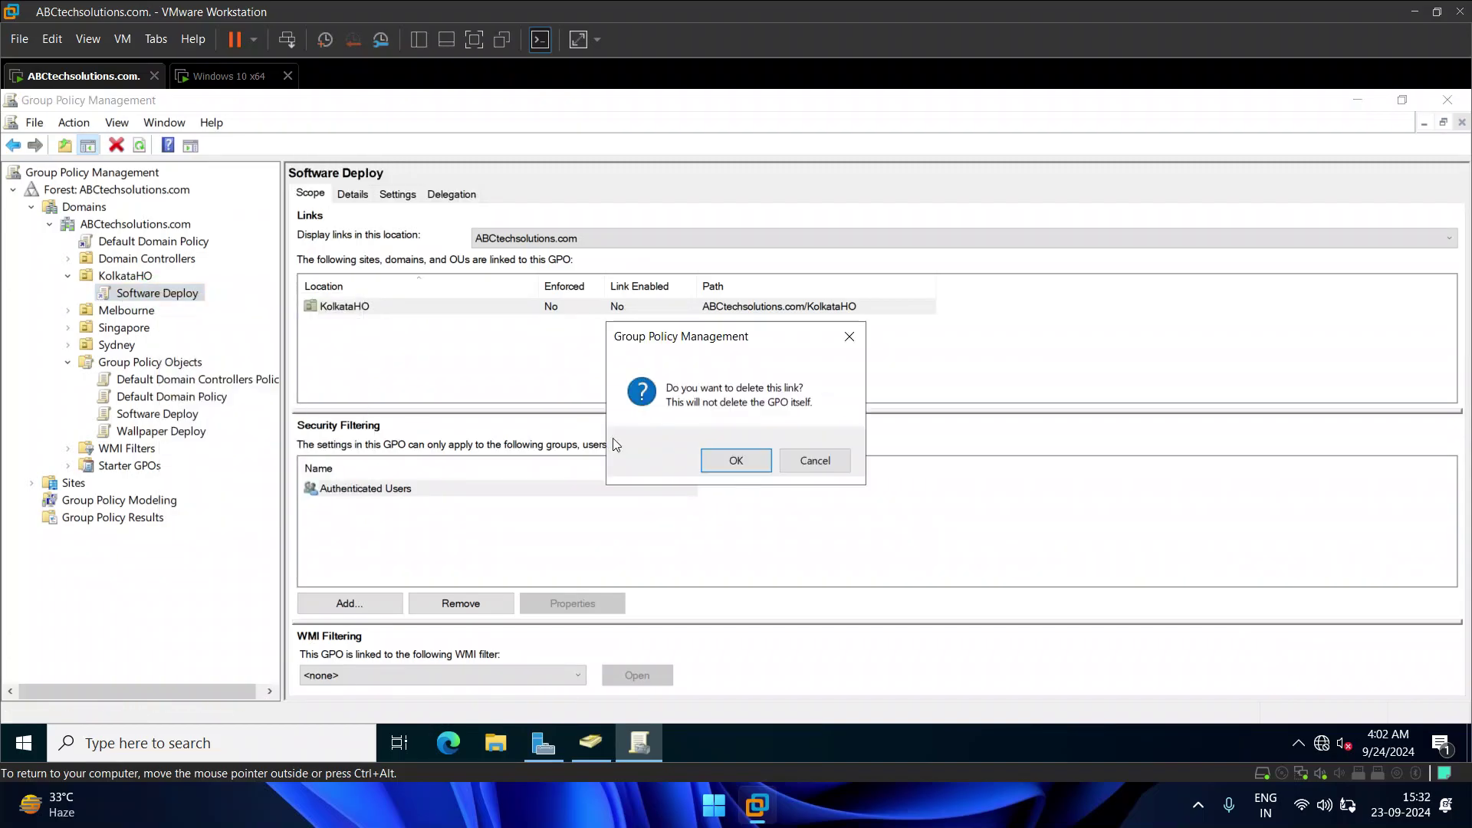
click(719, 462)
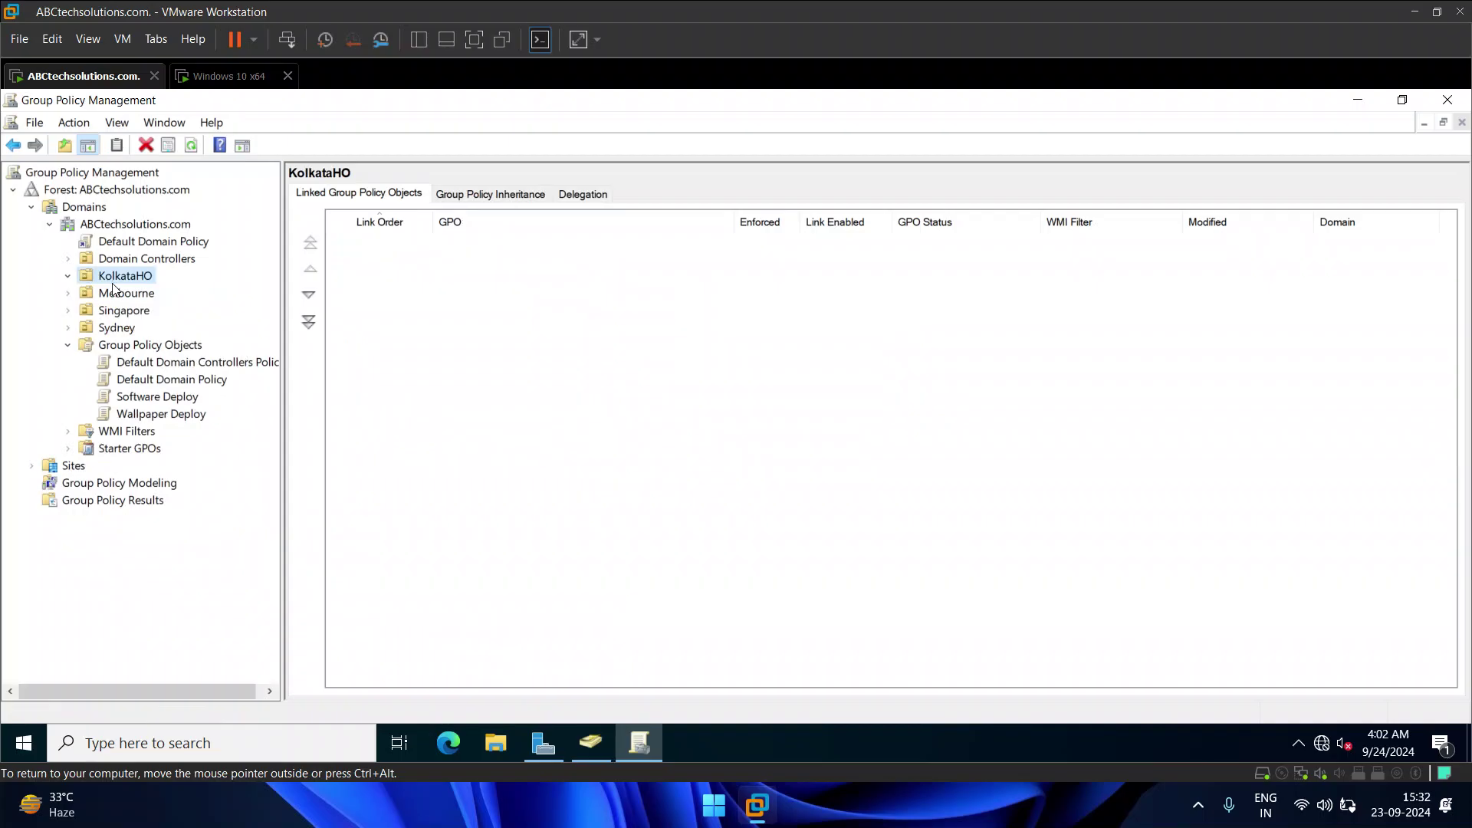
click(145, 398)
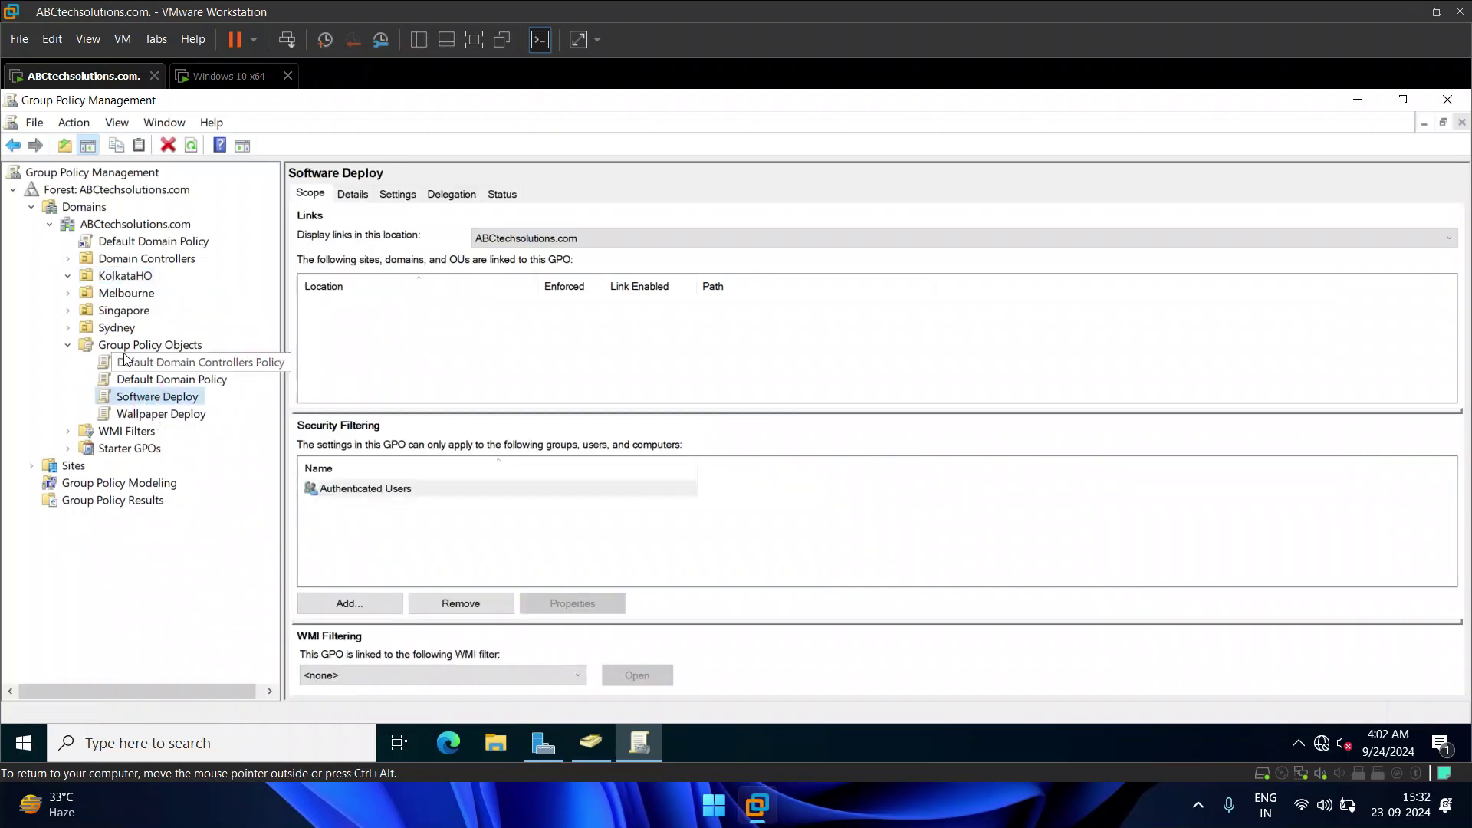
click(118, 277)
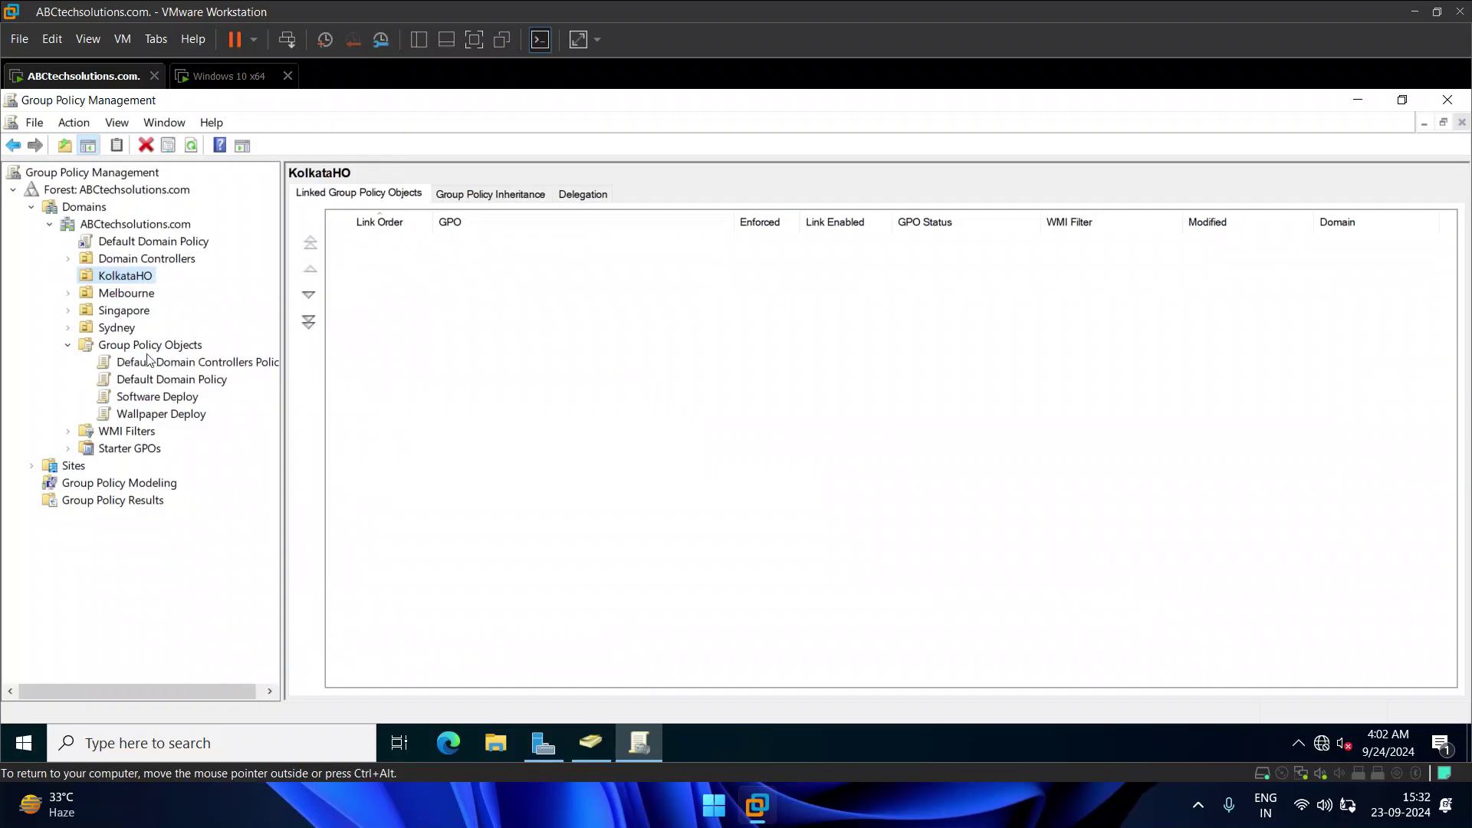
Step: Link the existing Wallpaper Deploy GPO to KolkataHO, check the new link, then close Group Policy Management
right_click(123, 280)
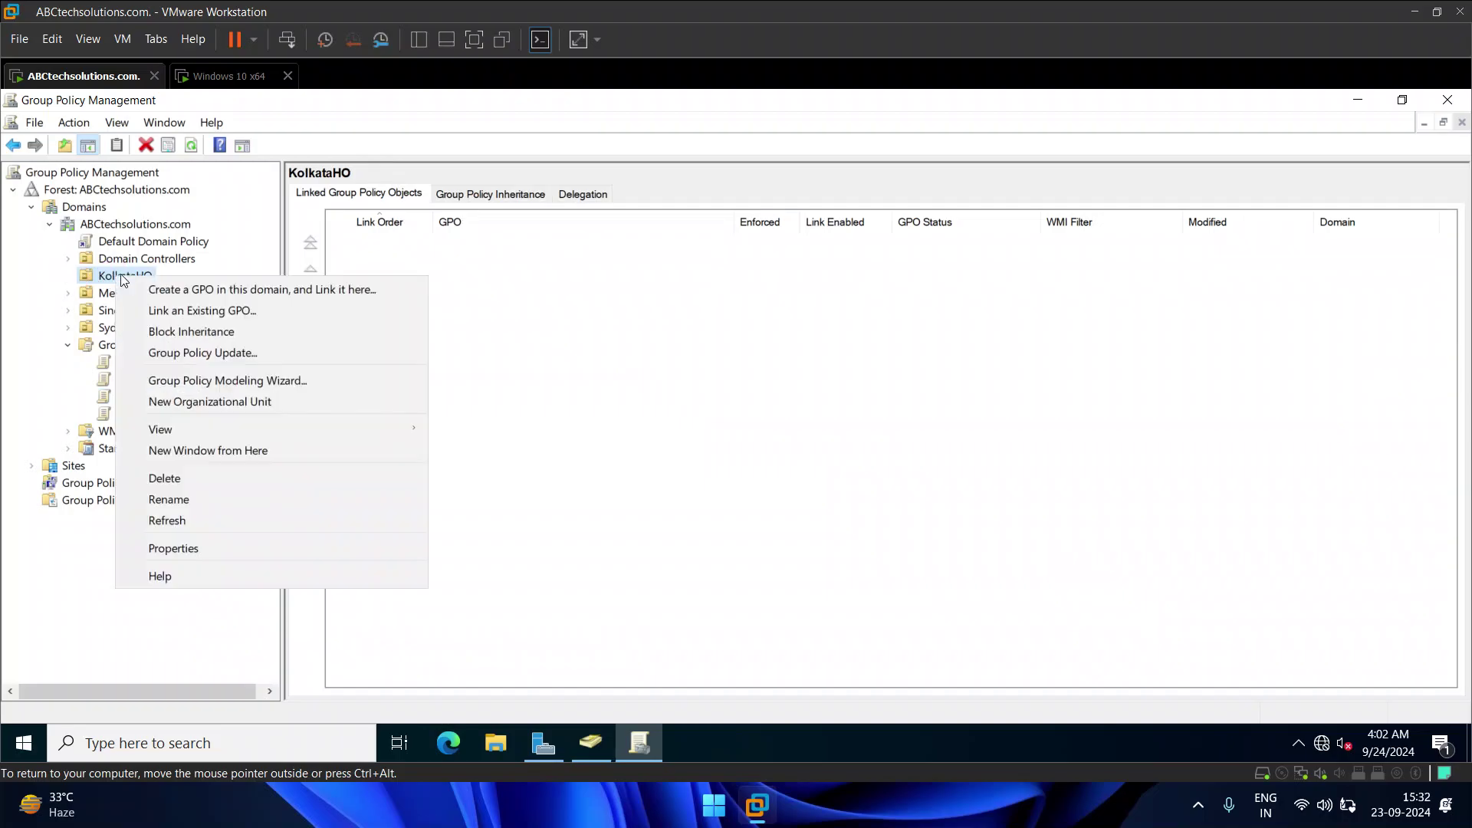
click(196, 311)
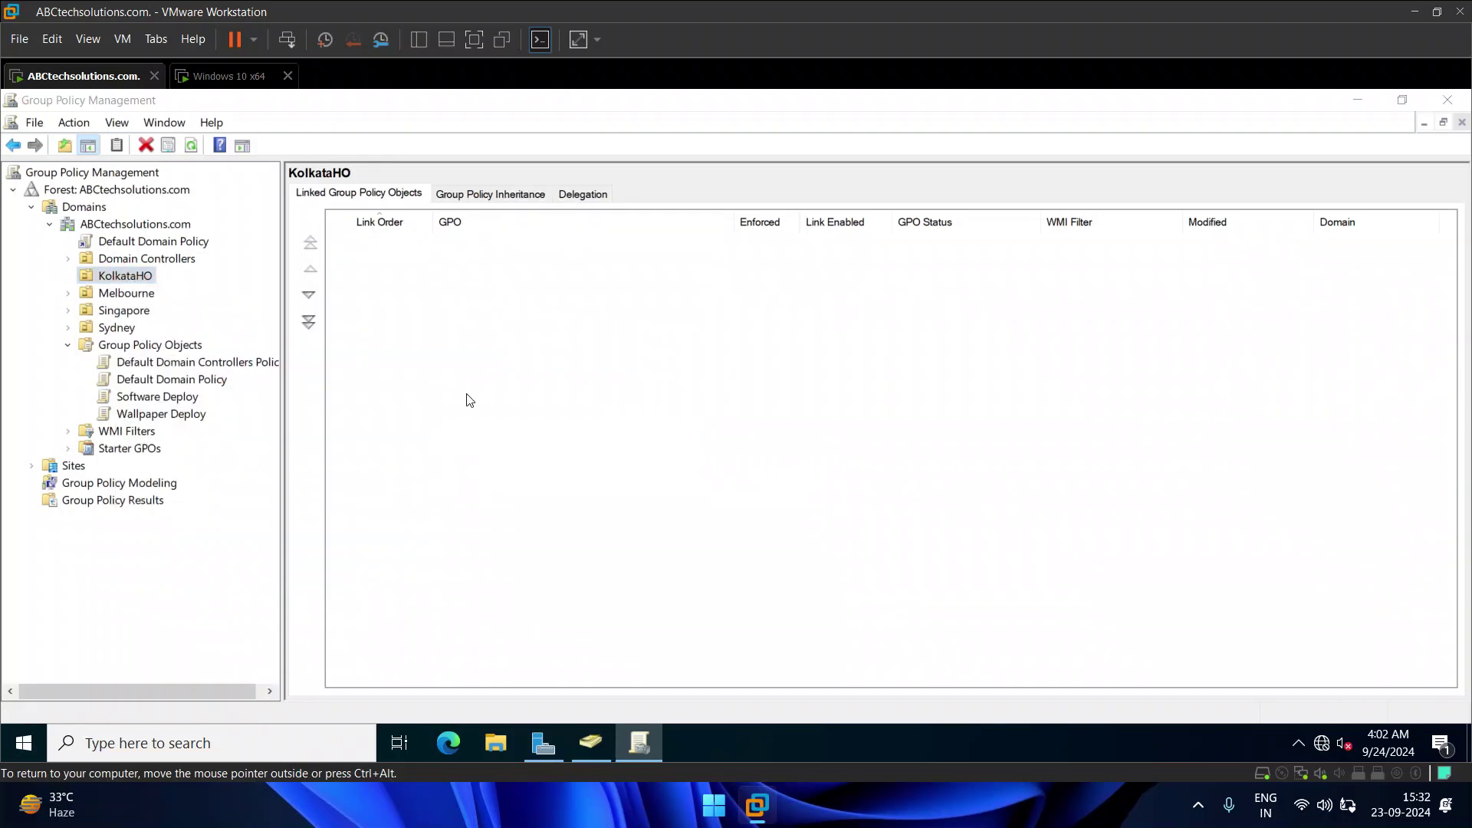
click(605, 400)
click(808, 579)
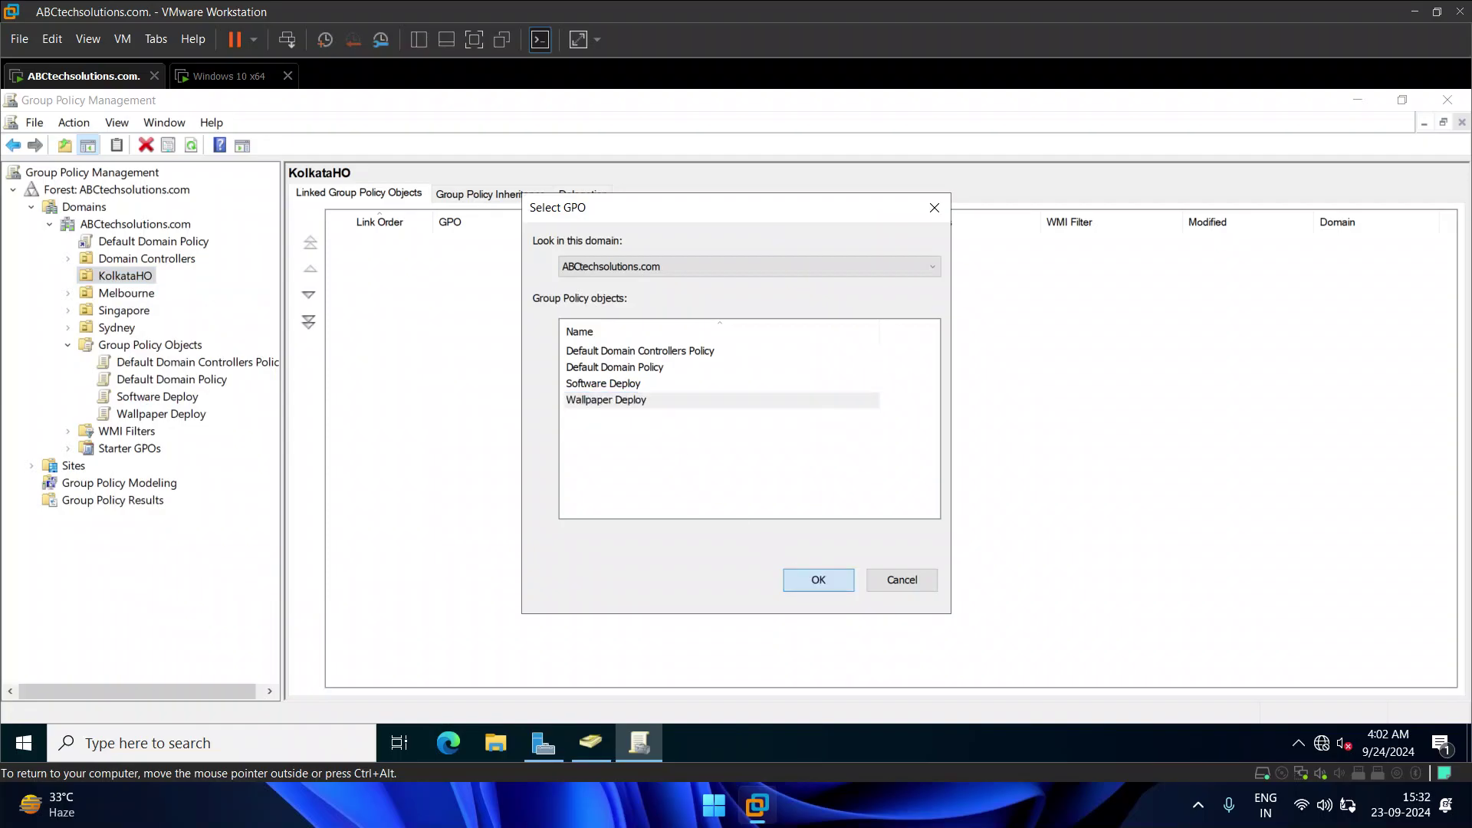
click(192, 293)
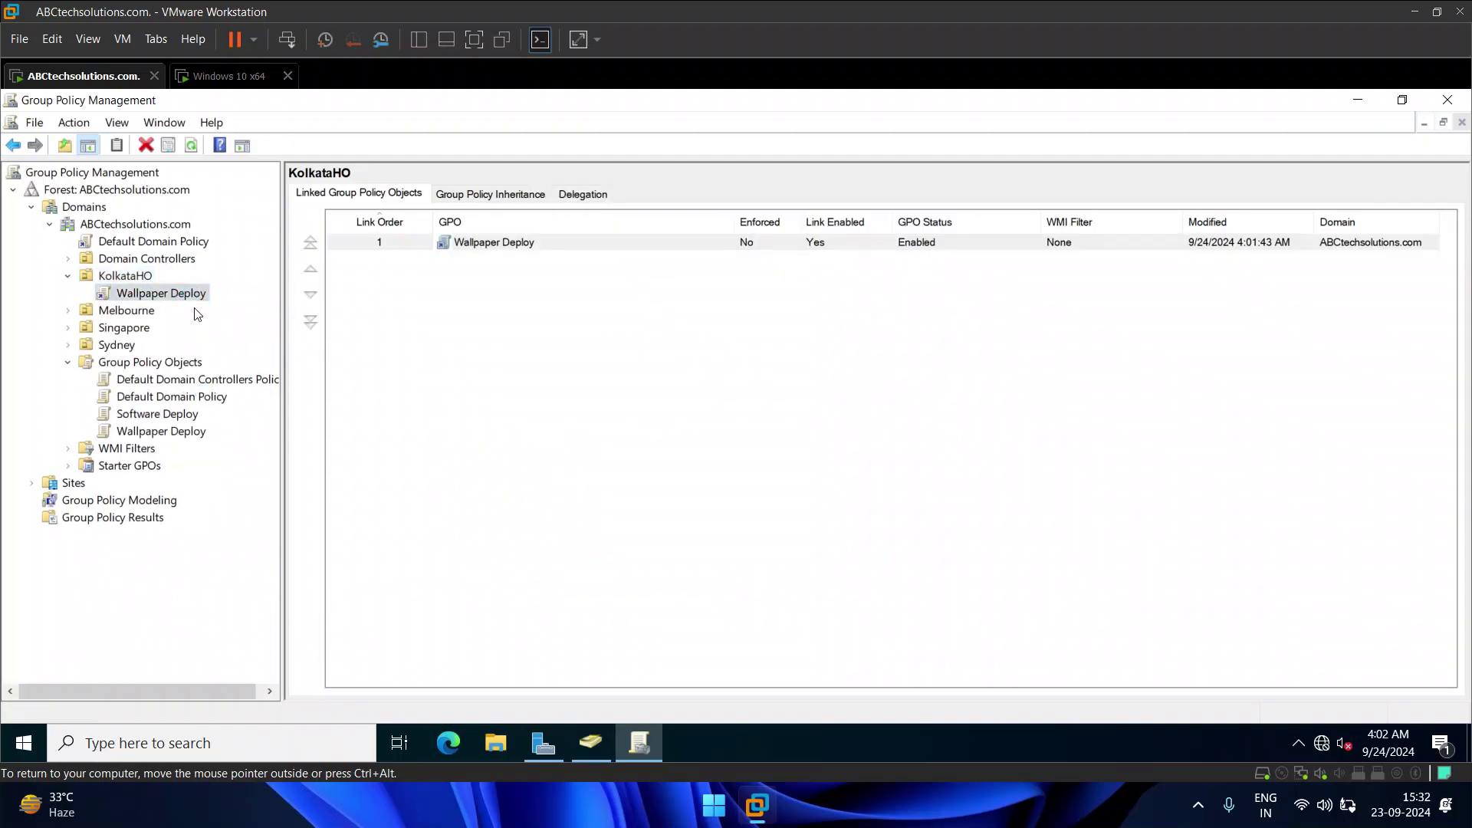
click(874, 452)
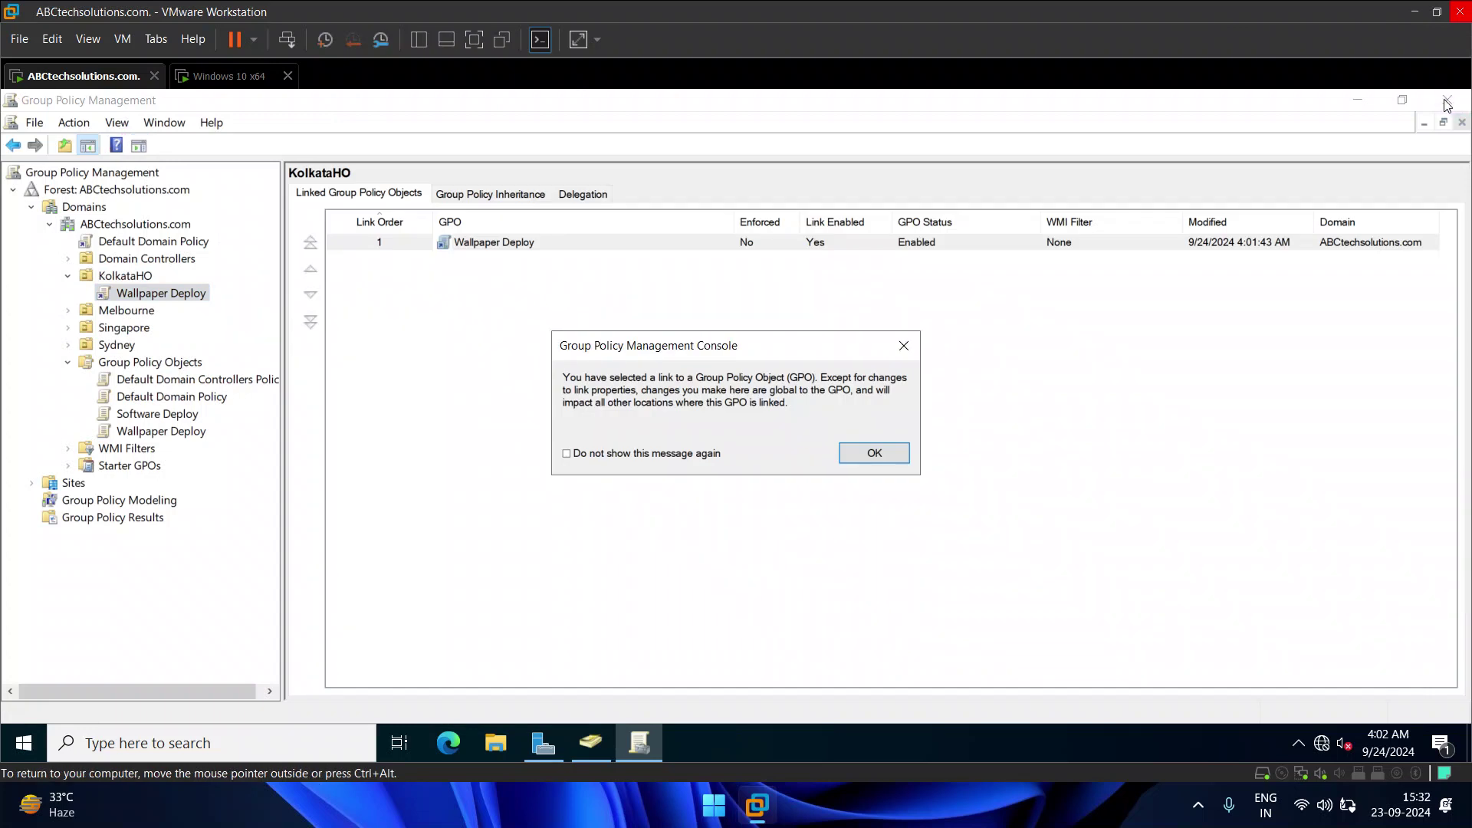
click(1446, 101)
click(874, 454)
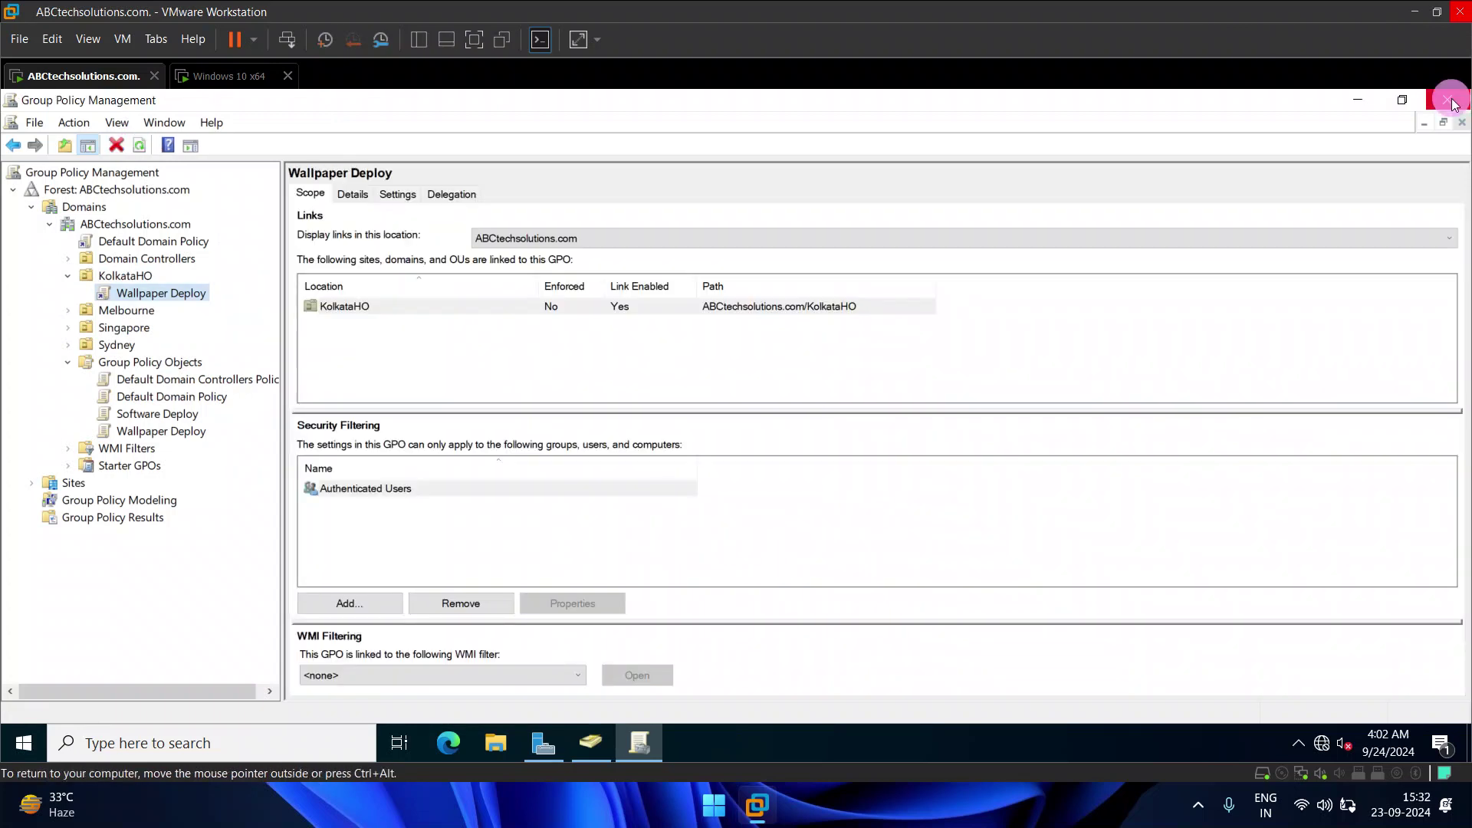
click(1447, 100)
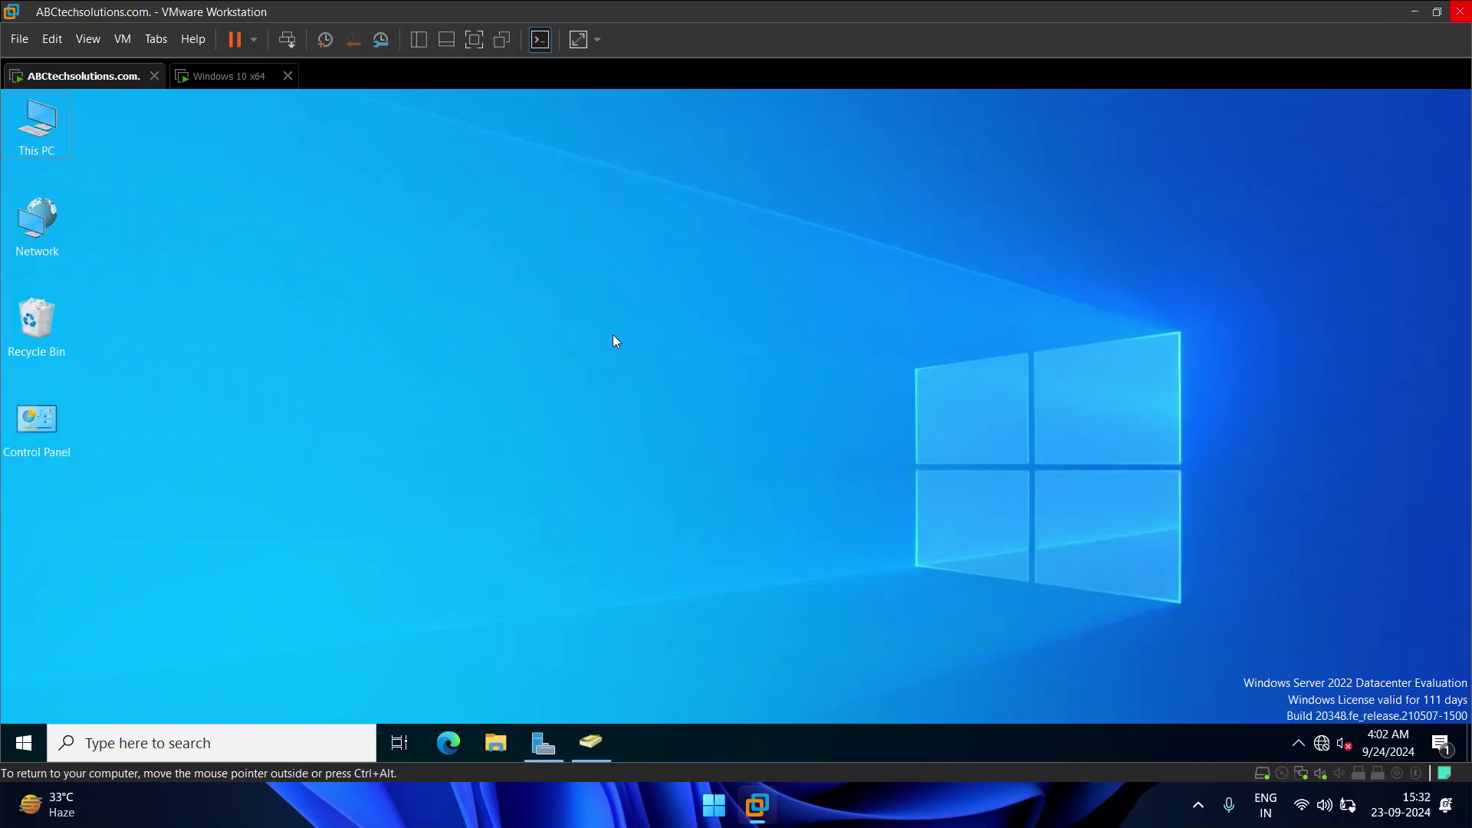
Step: Run gpupdate /force in a command prompt on the domain controller
key(super+r)
text(cmd)
key(Return)
text(gpupdate /force)
key(Return)
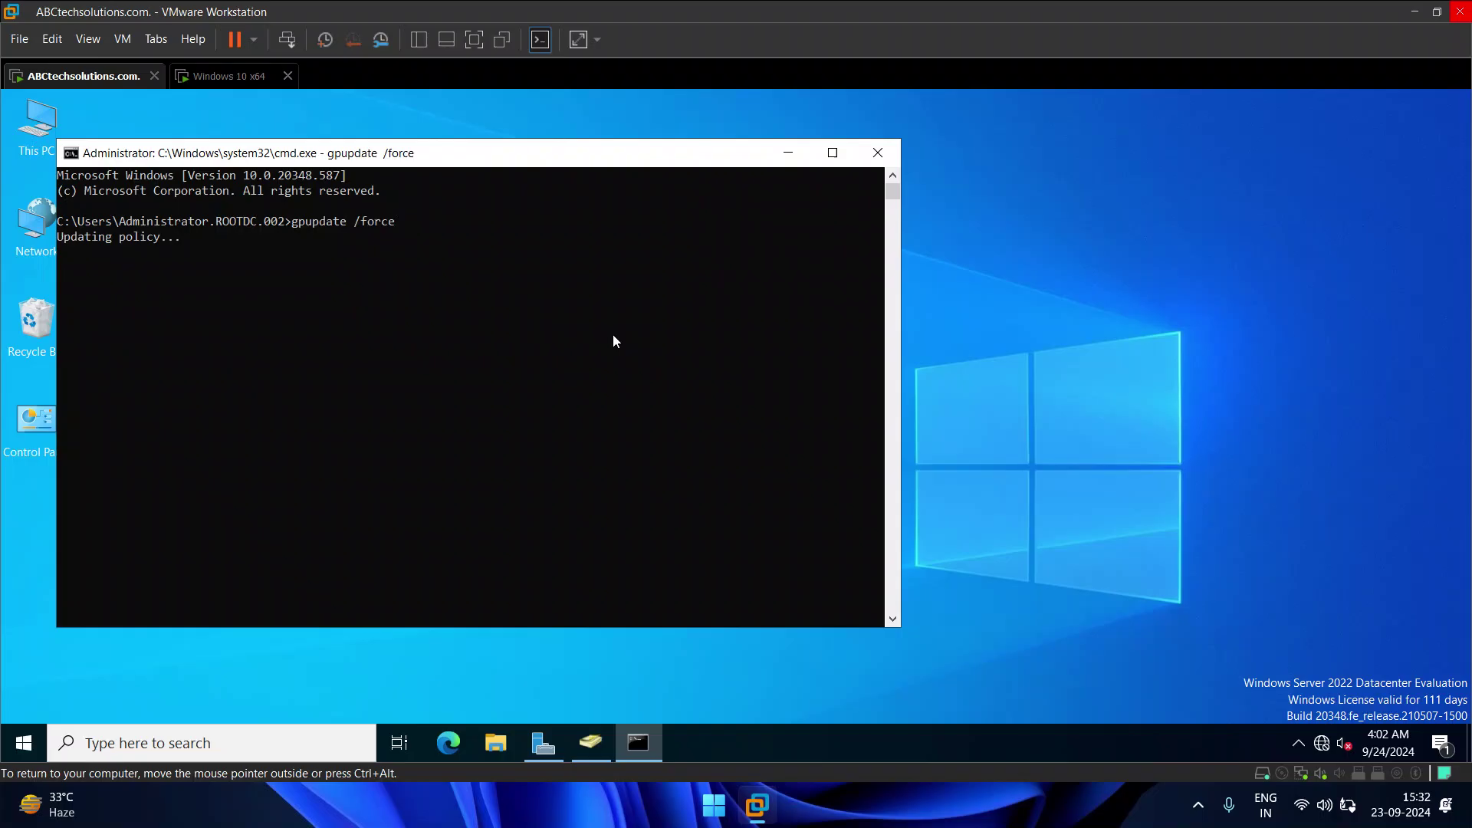
click(234, 75)
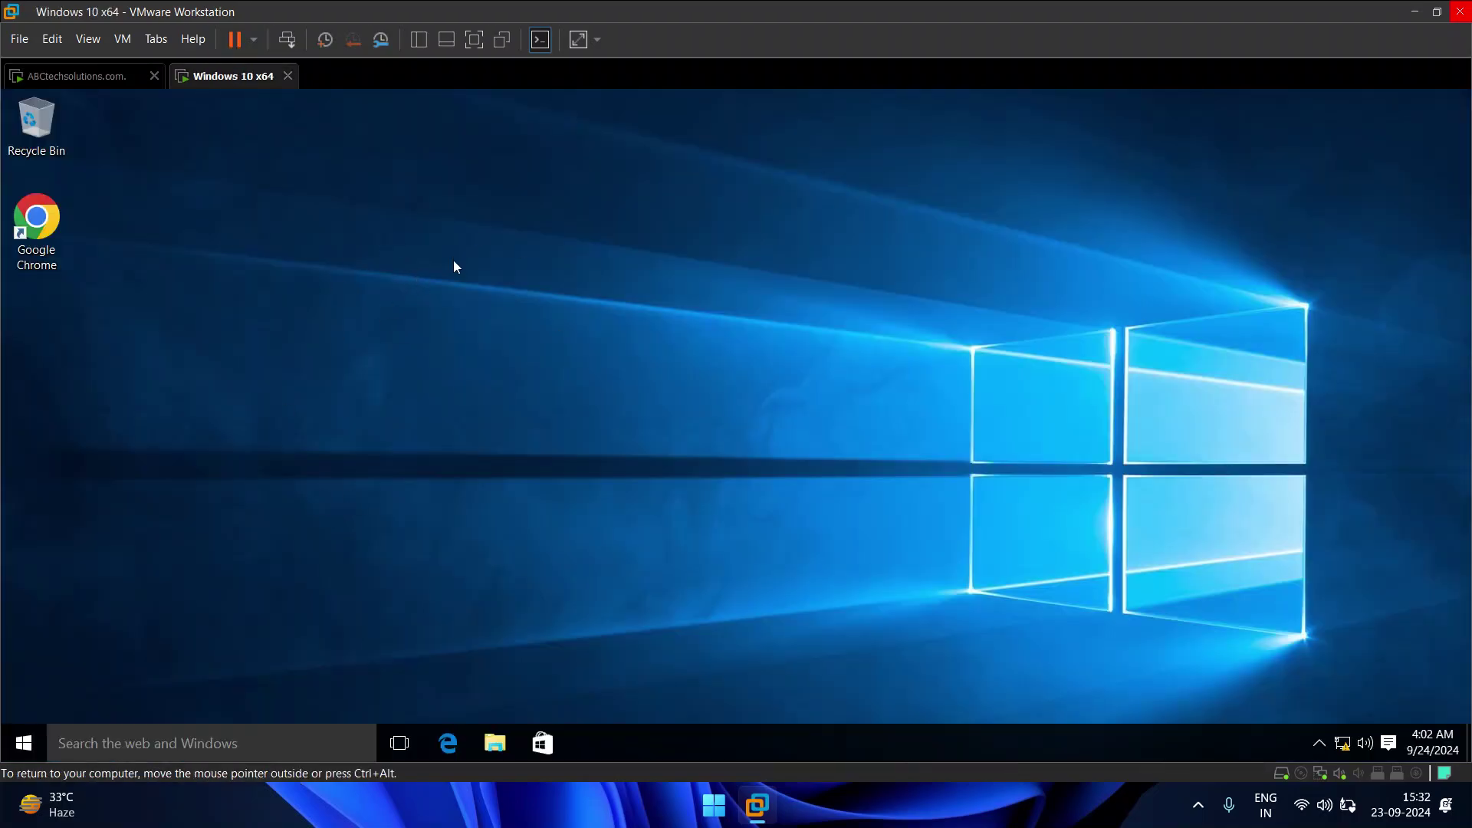
click(79, 80)
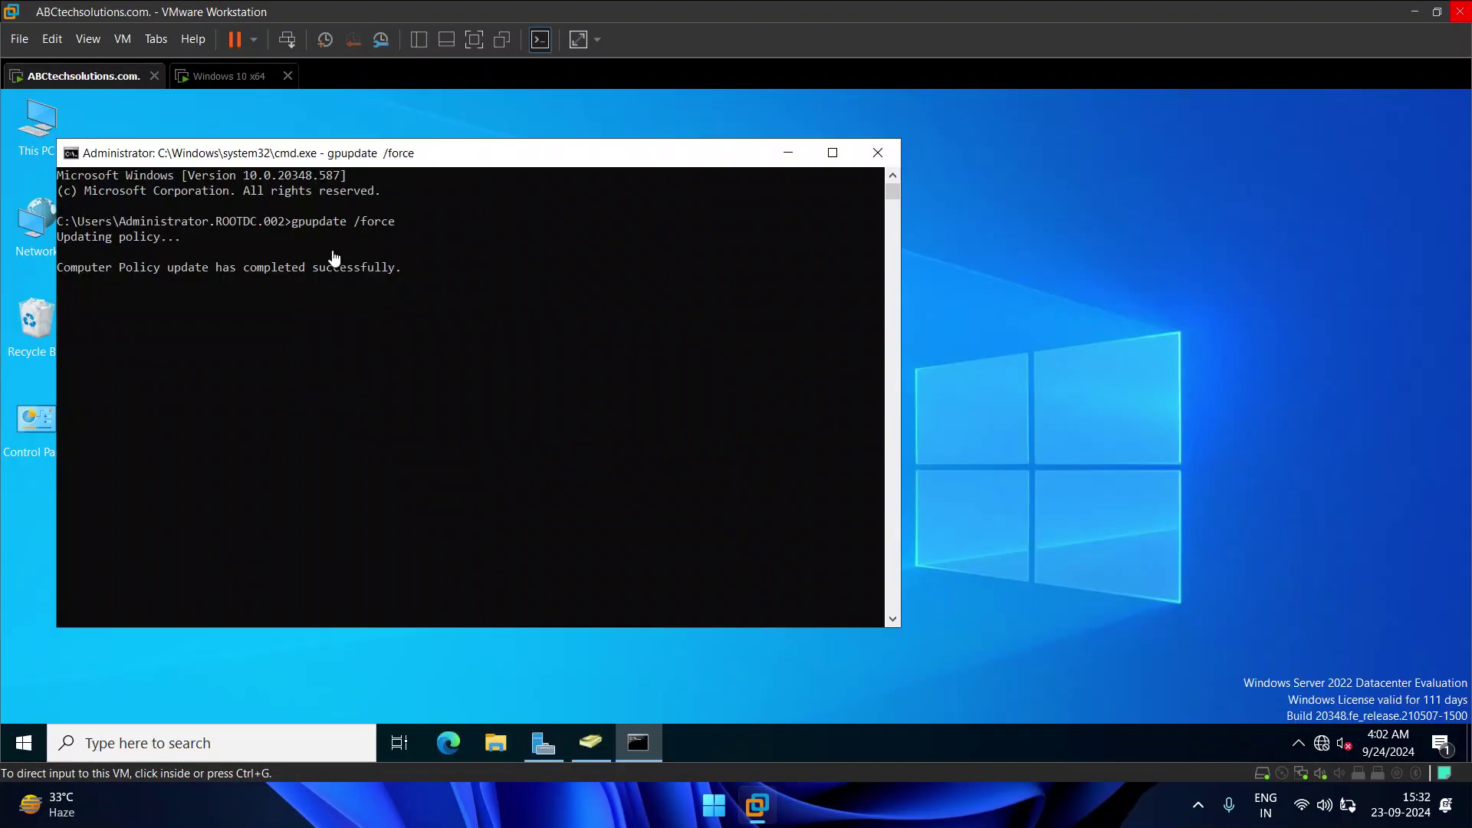
Step: On the Windows 10 client, run gpupdate /force and check both Computer and User policy updates succeeded
click(227, 77)
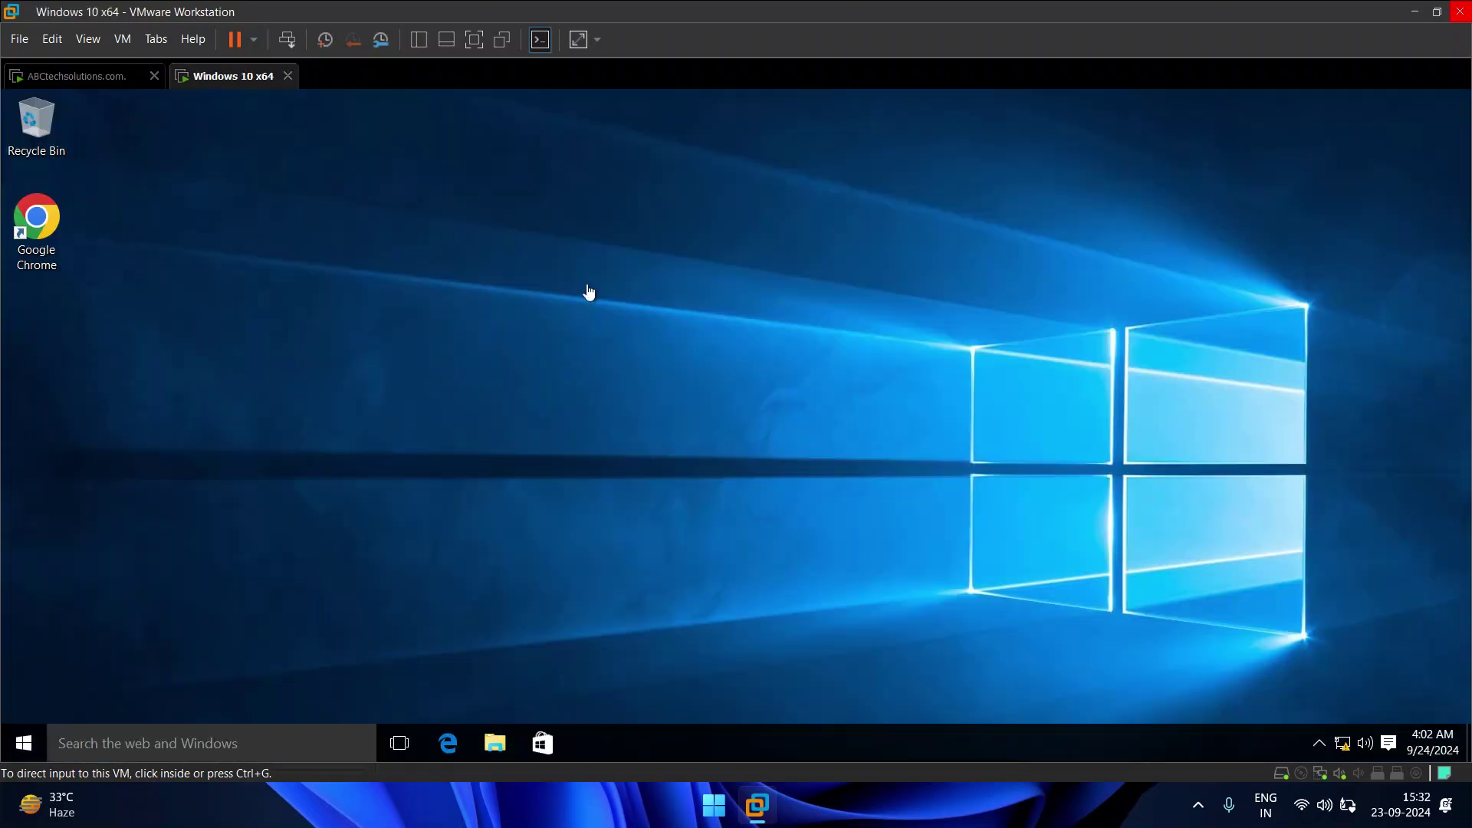
right_click(550, 287)
click(964, 354)
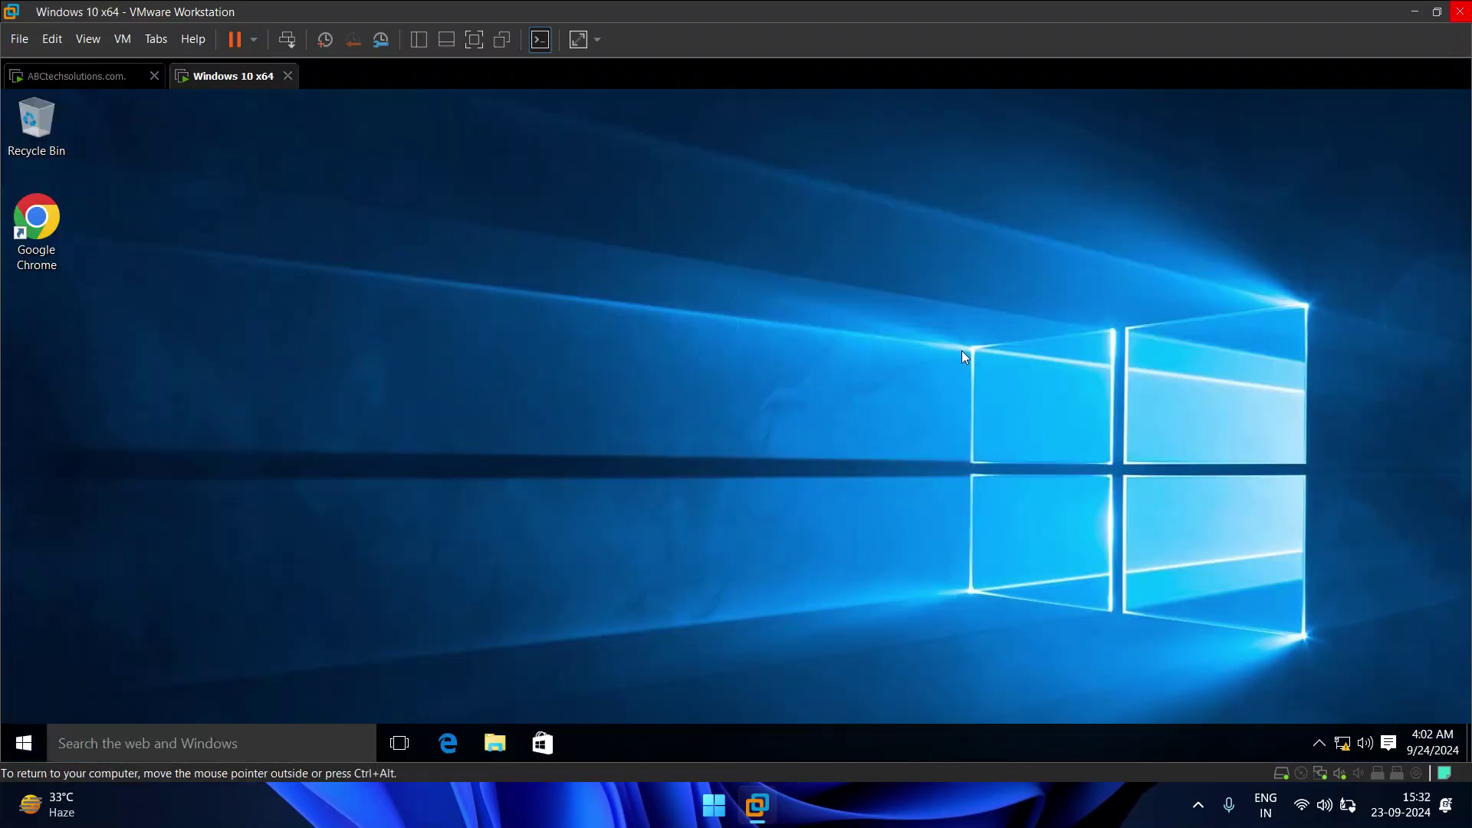
key(super+r)
text(cmd)
key(Return)
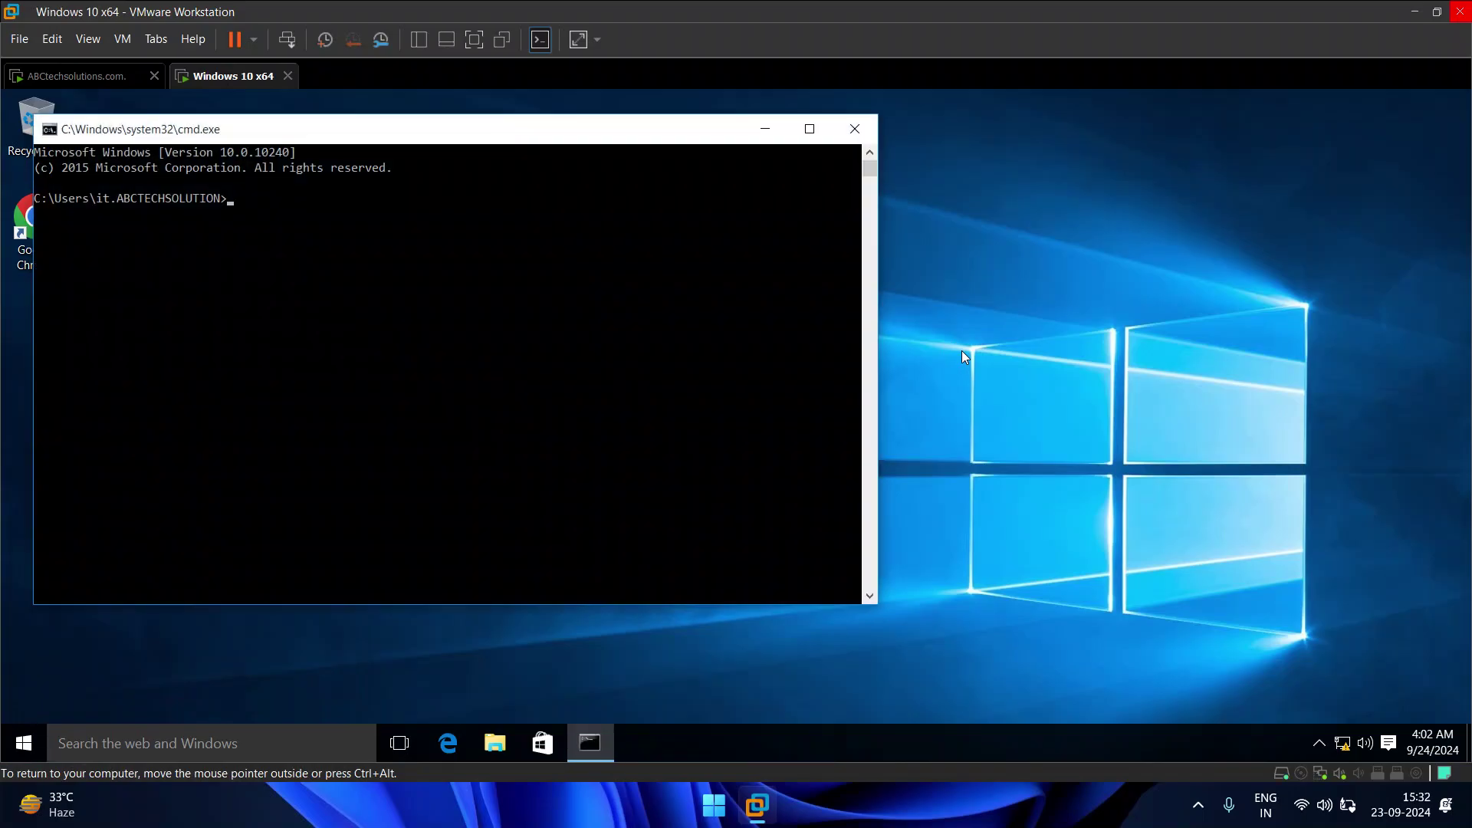
text(gpupdat)
key(Return)
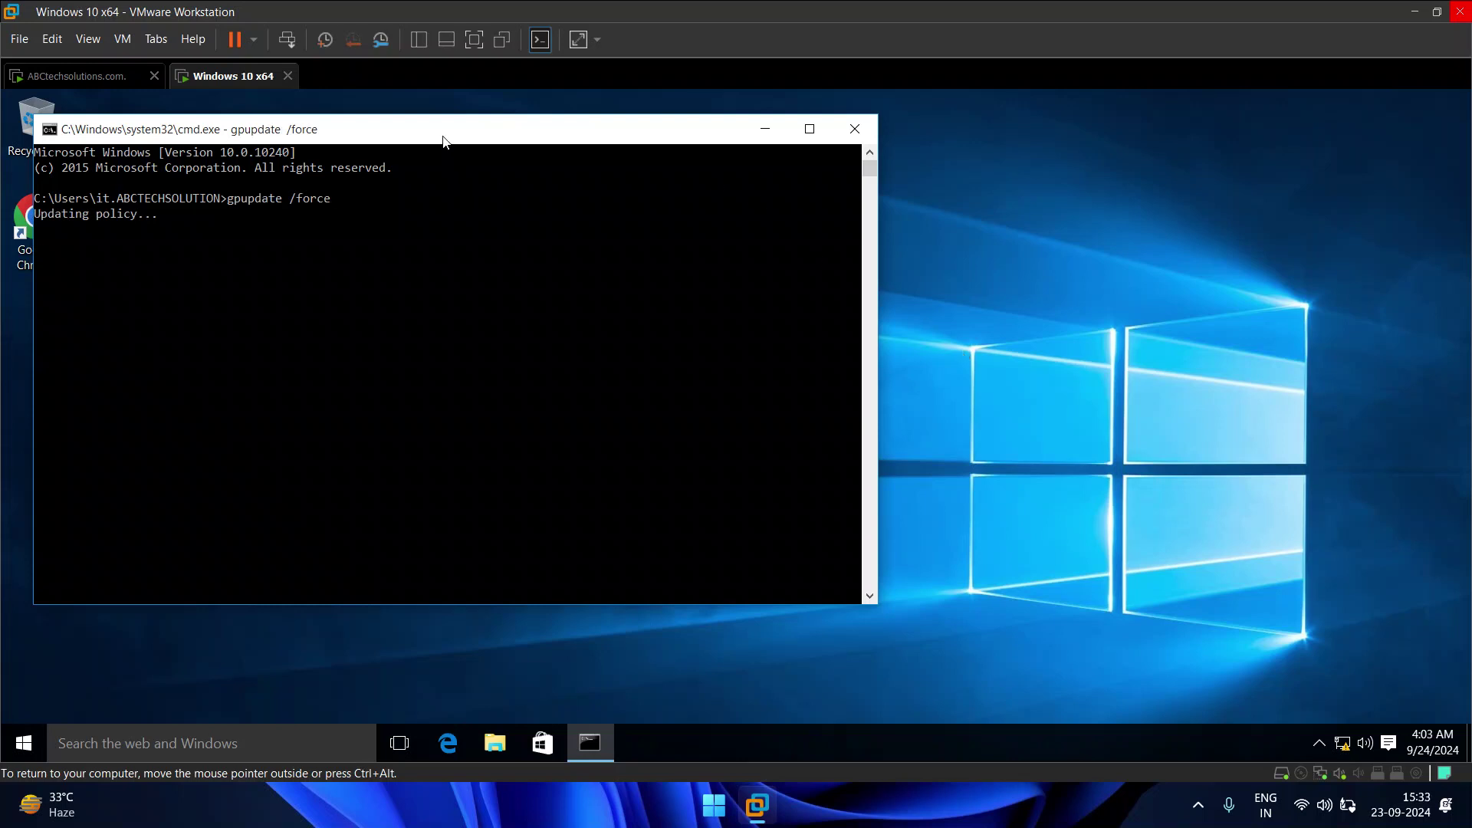
drag(443, 142, 678, 167)
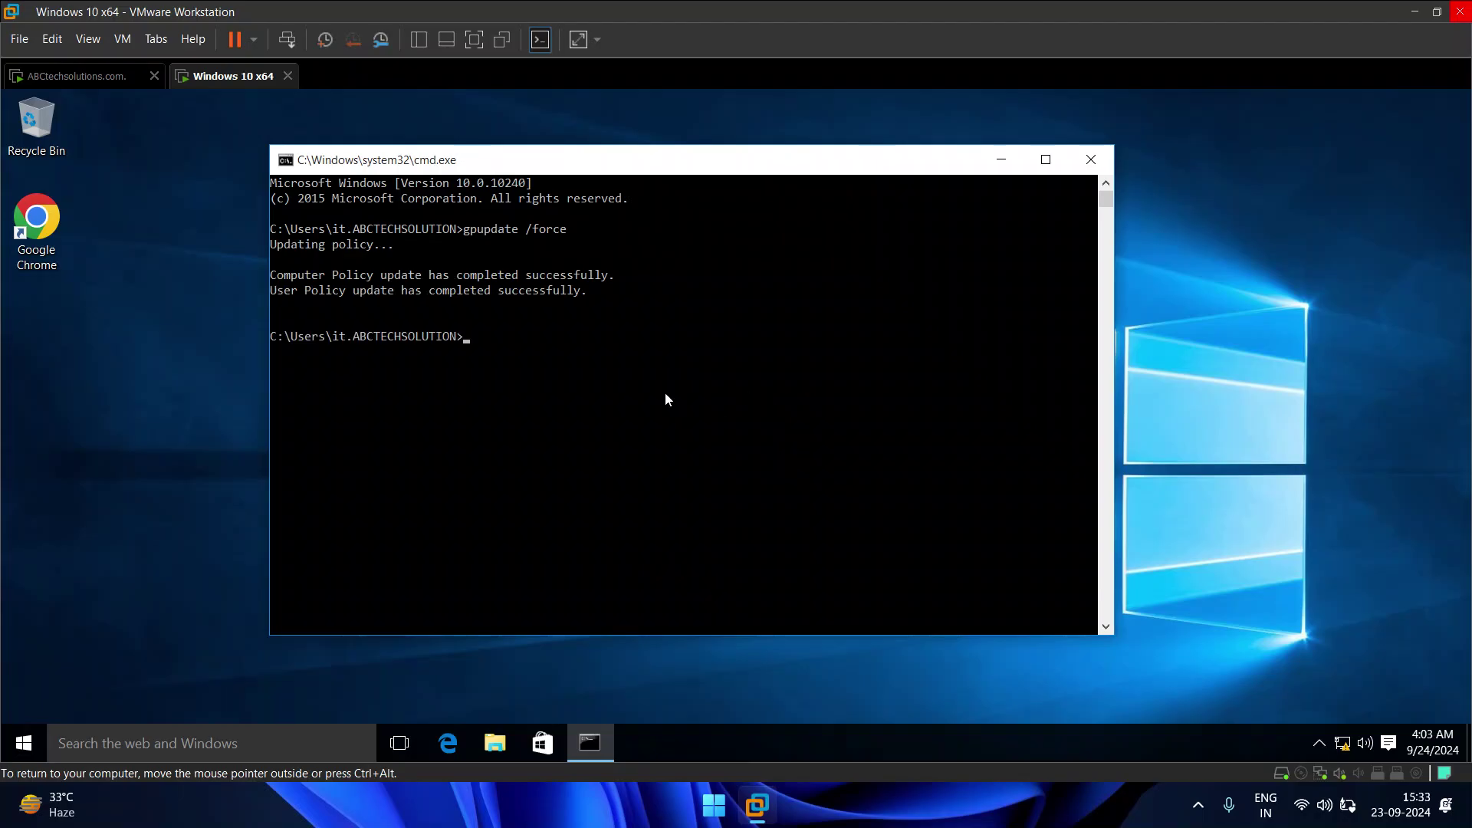
drag(286, 274, 342, 290)
Step: Close the client's command prompt and restart the Windows 10 machine from the Start menu
click(1091, 159)
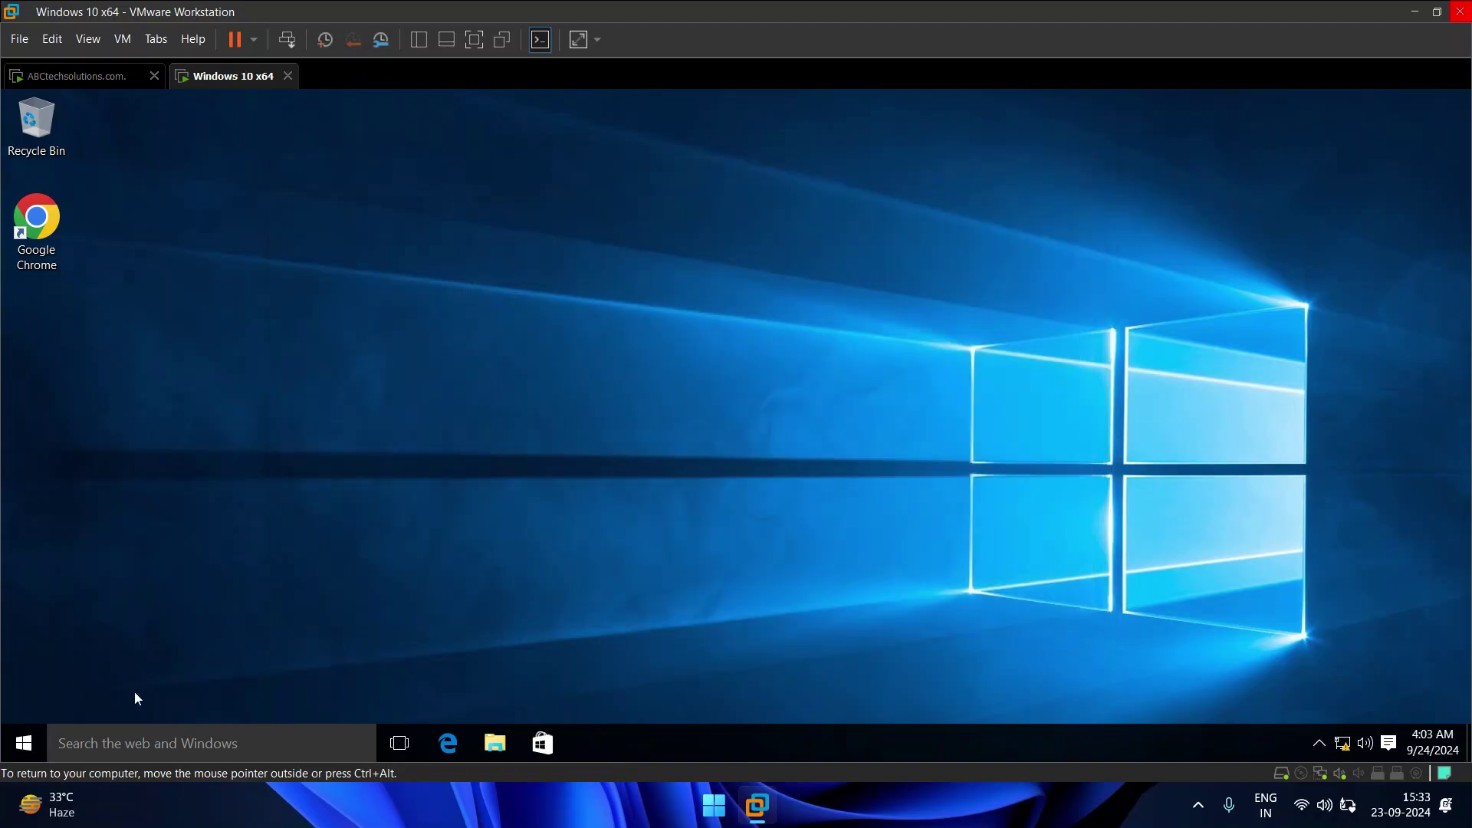
click(31, 742)
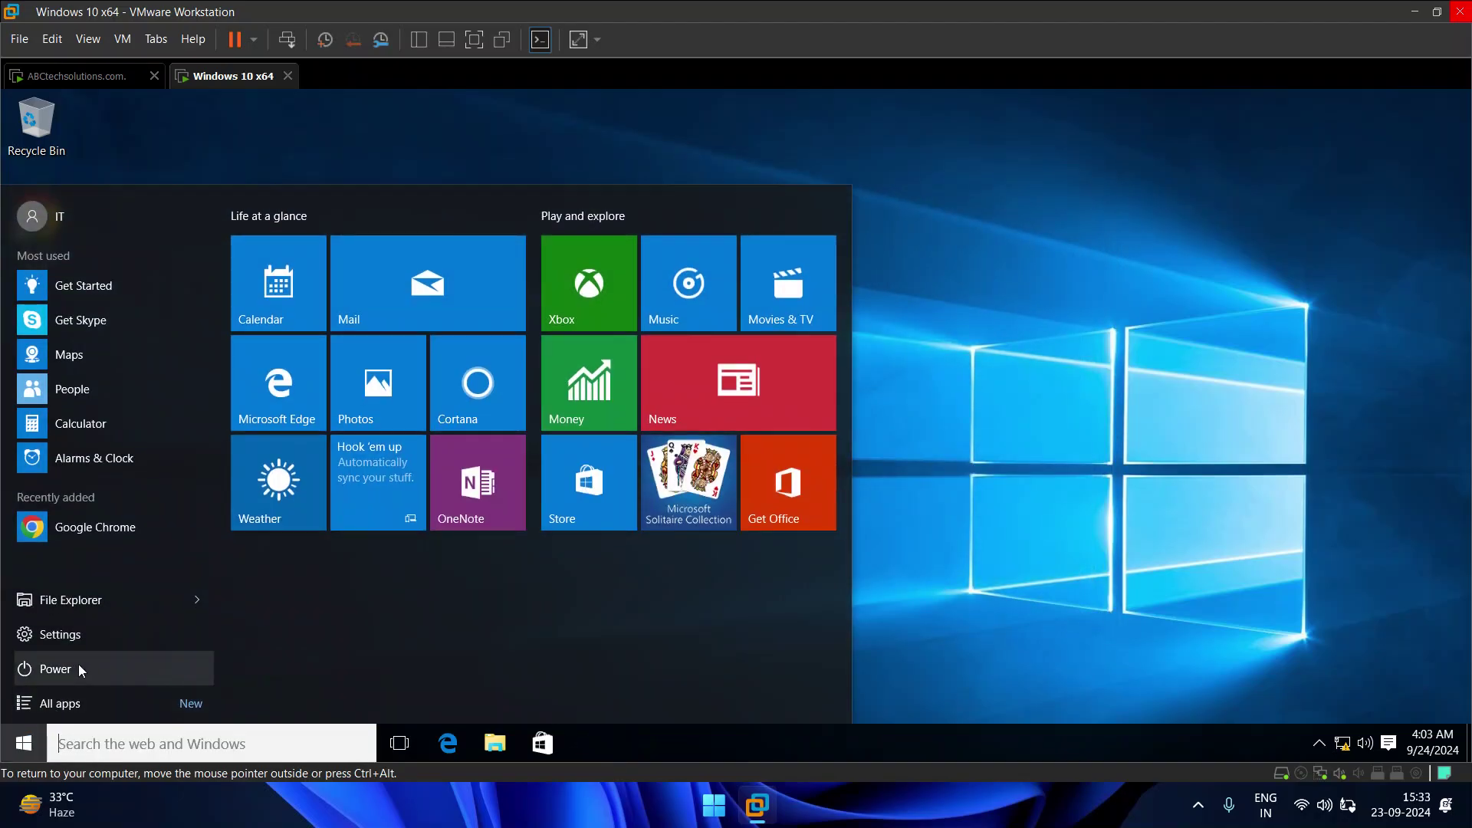
click(81, 665)
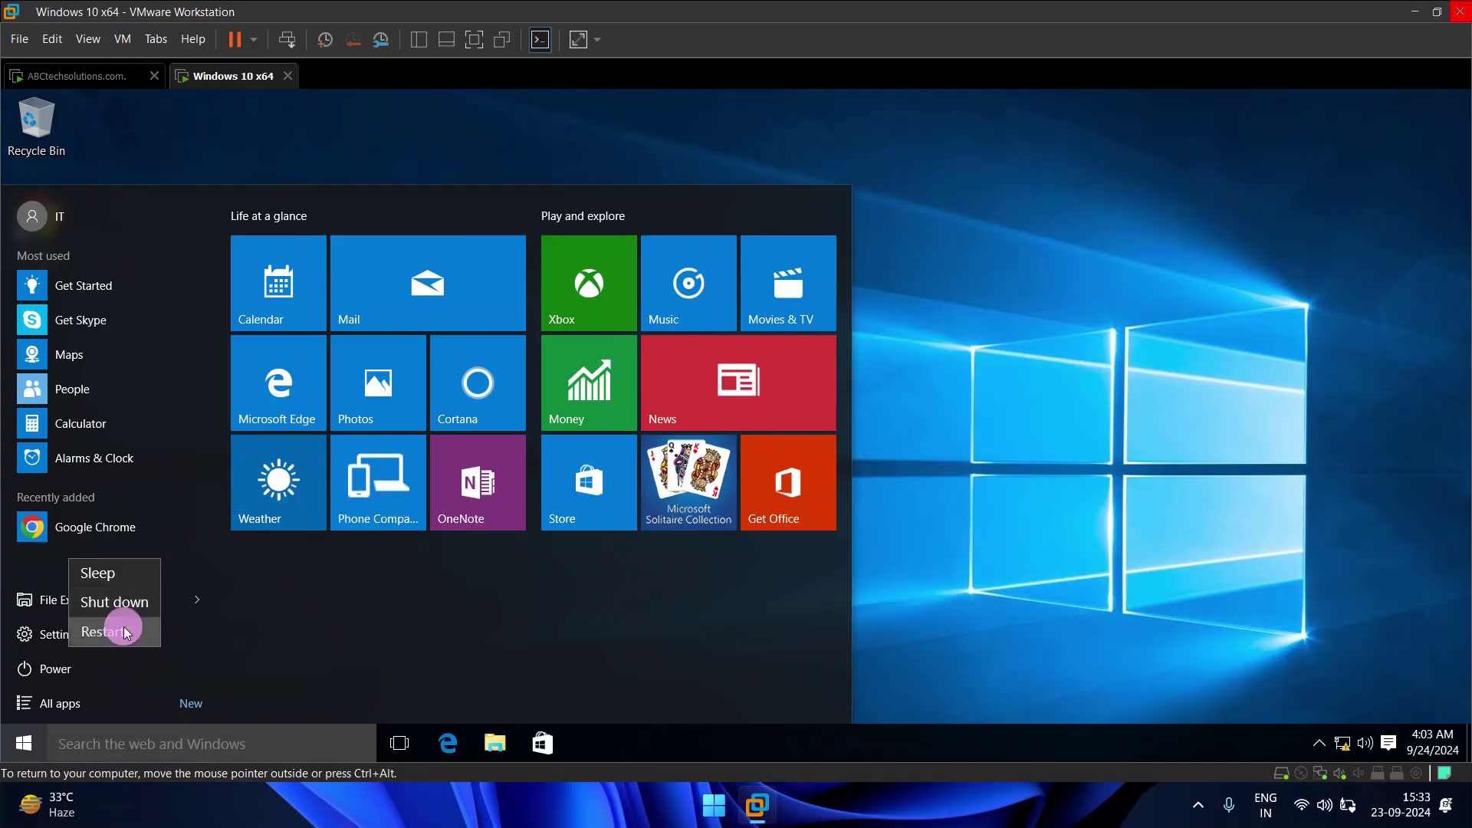
click(123, 627)
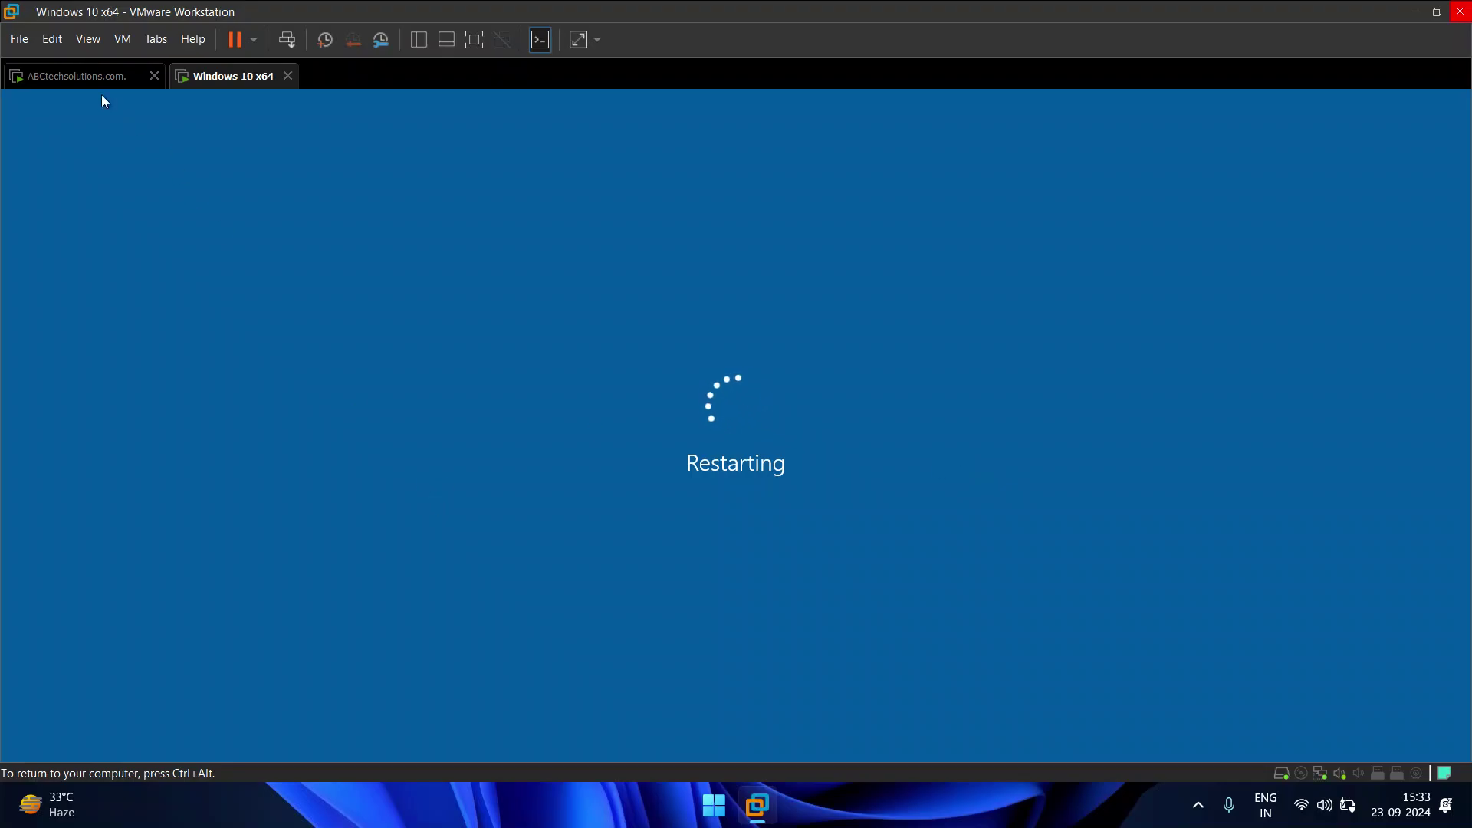
click(92, 76)
click(421, 399)
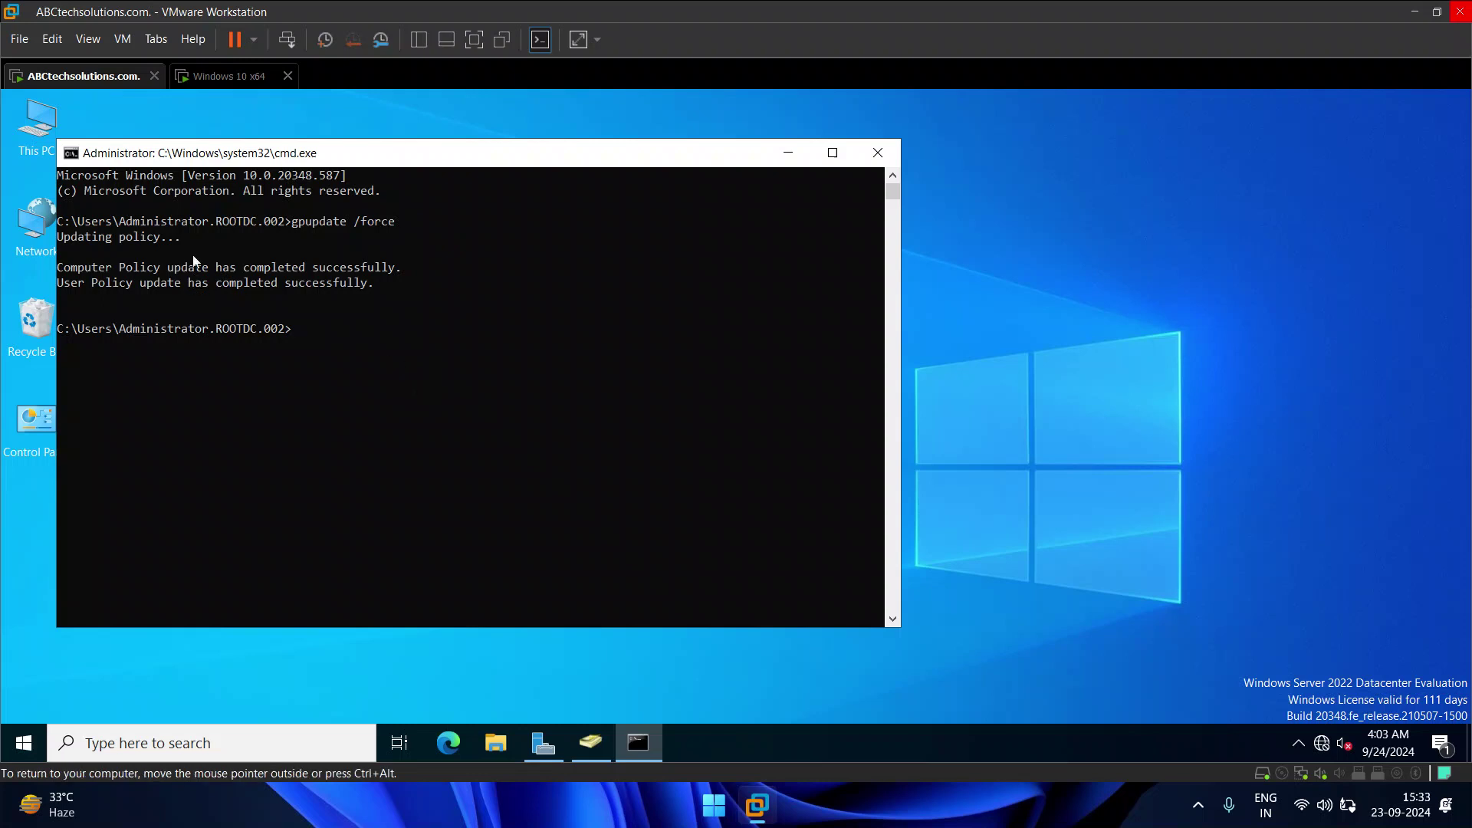
click(223, 74)
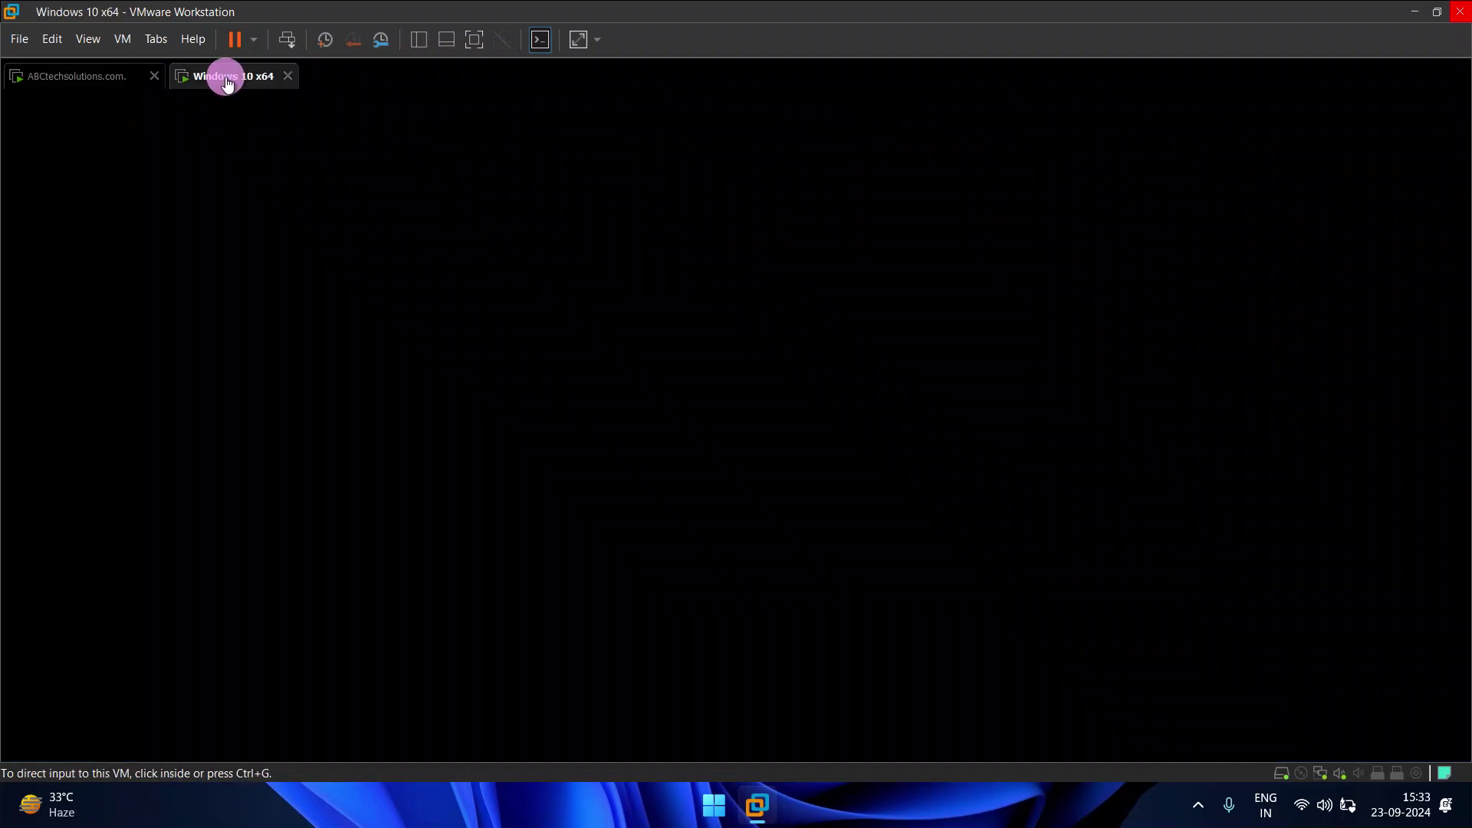
click(731, 365)
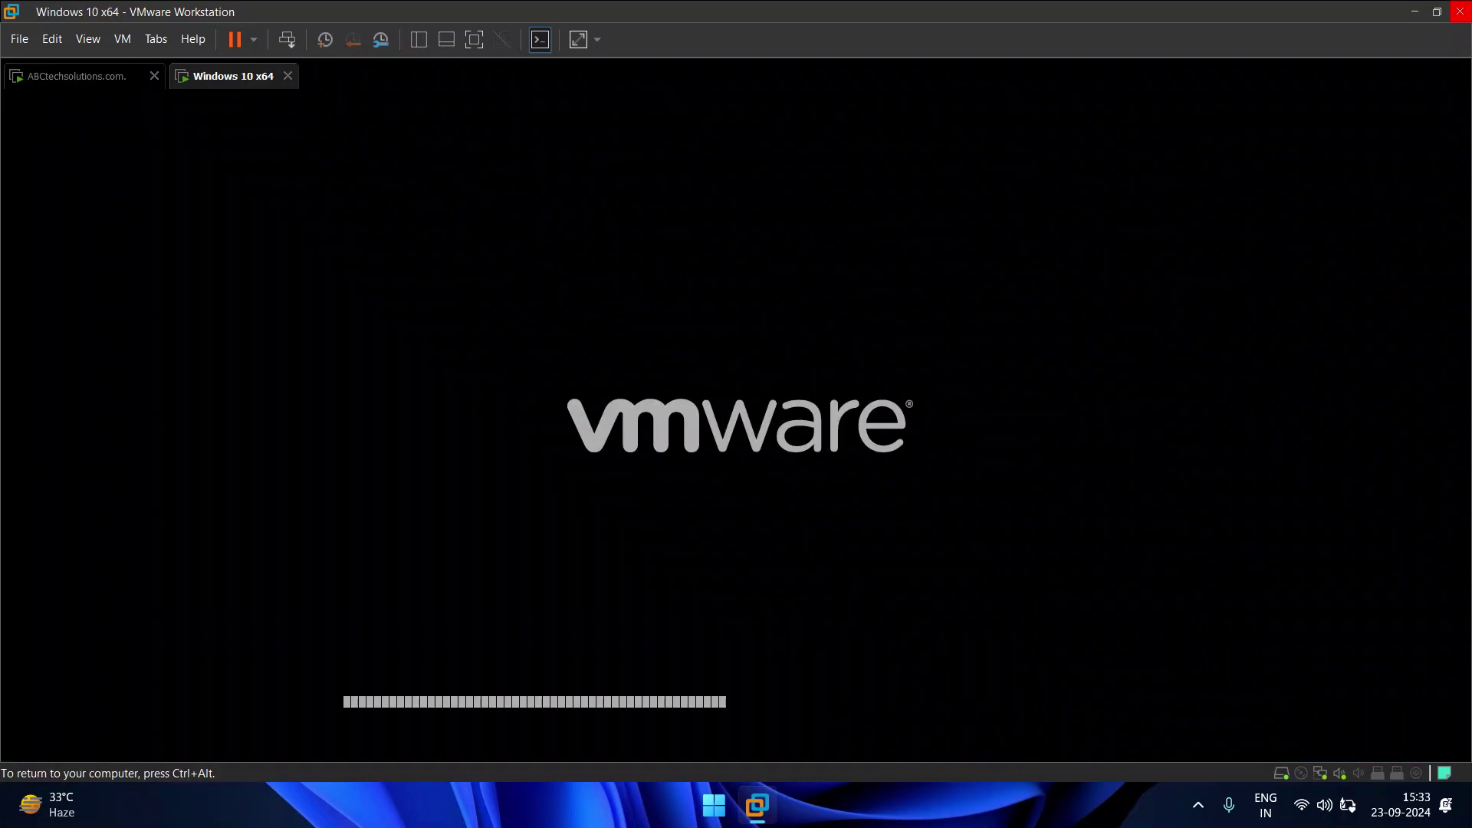
Step: After boot, sign in to Windows 10 with the domain user's password to reveal the palm-tree wallpaper
key(ctrl+alt)
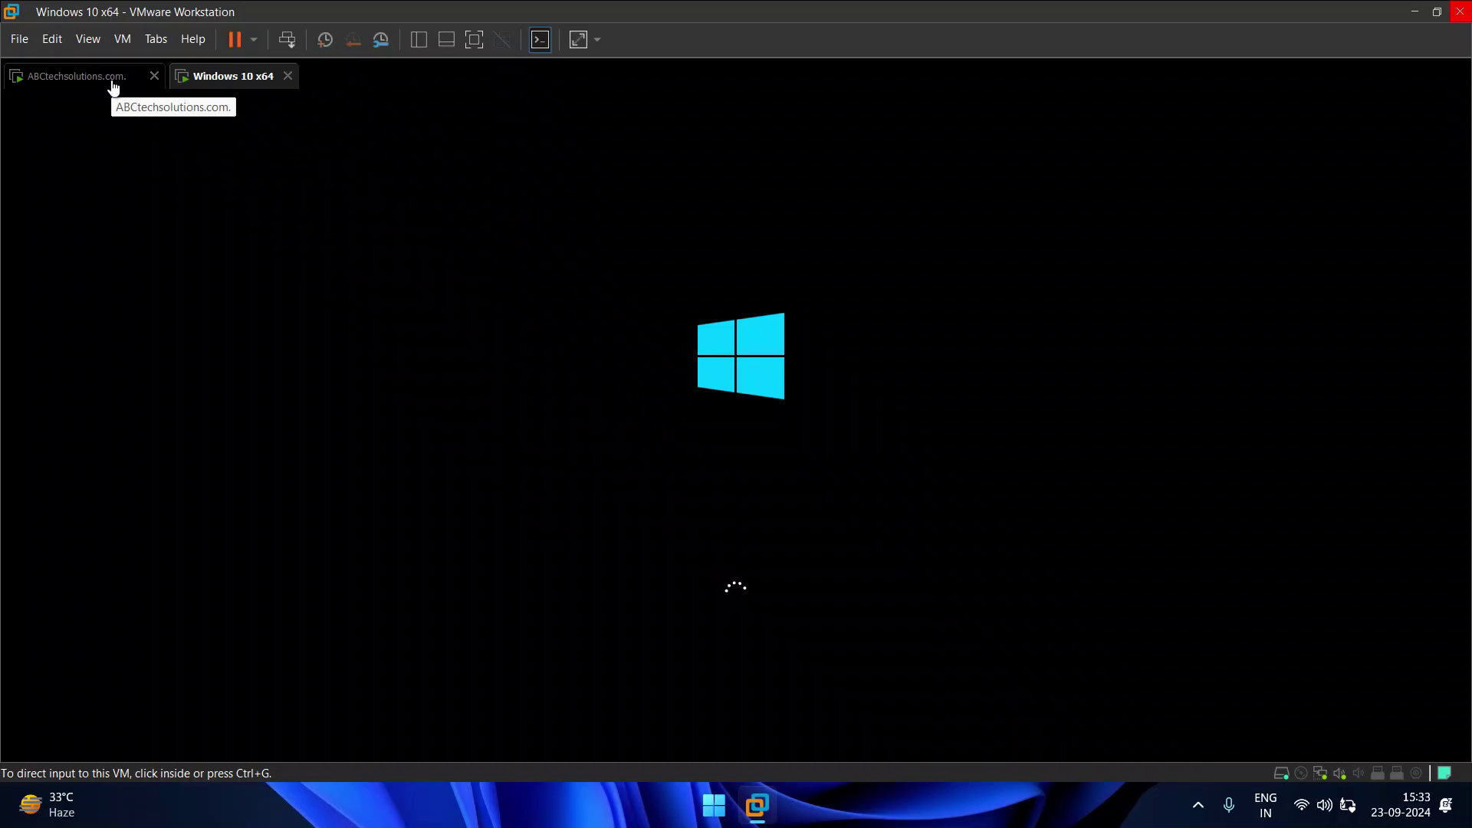
click(221, 82)
click(231, 80)
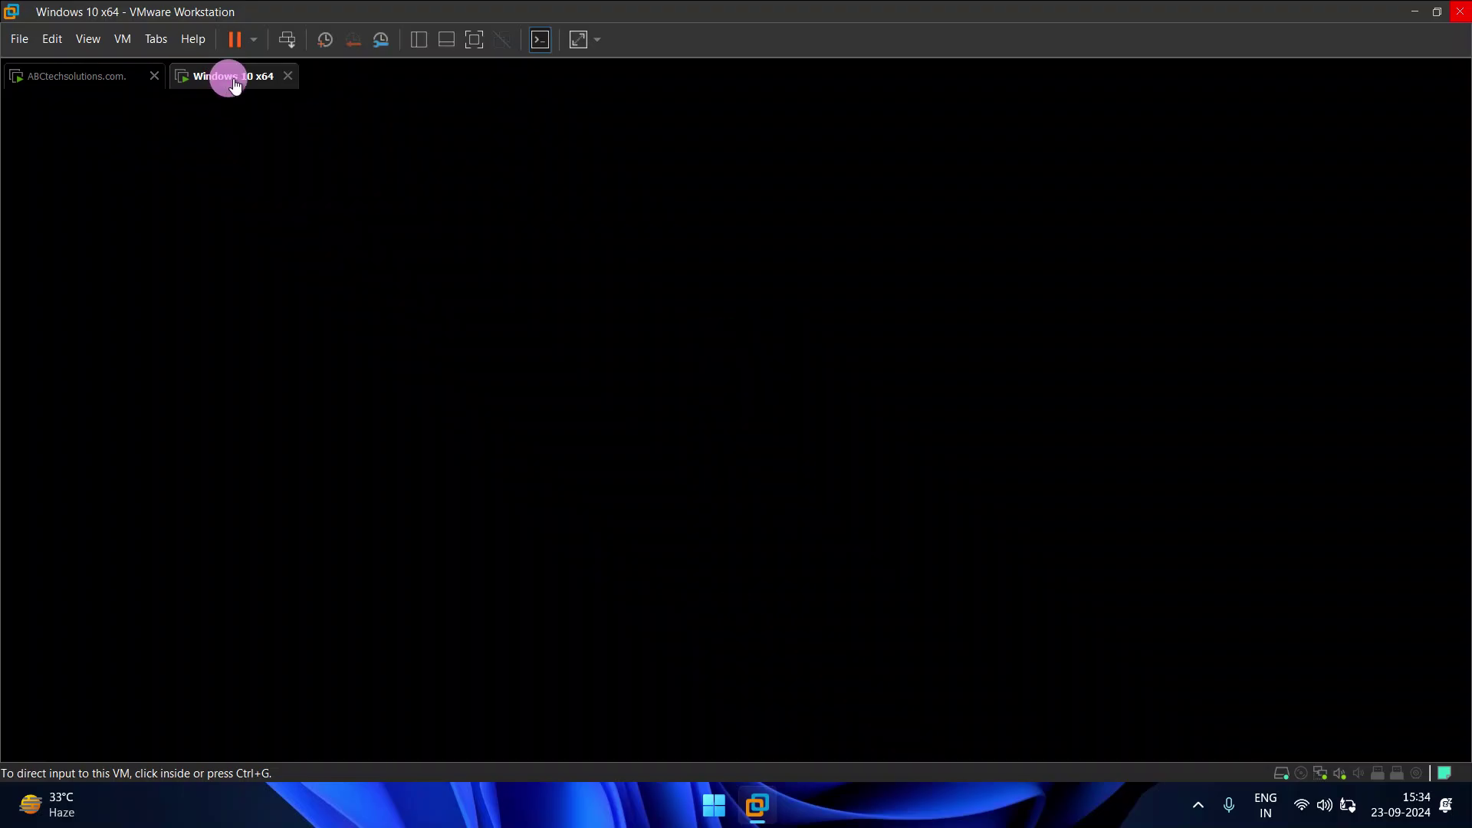
click(77, 80)
click(226, 77)
click(662, 406)
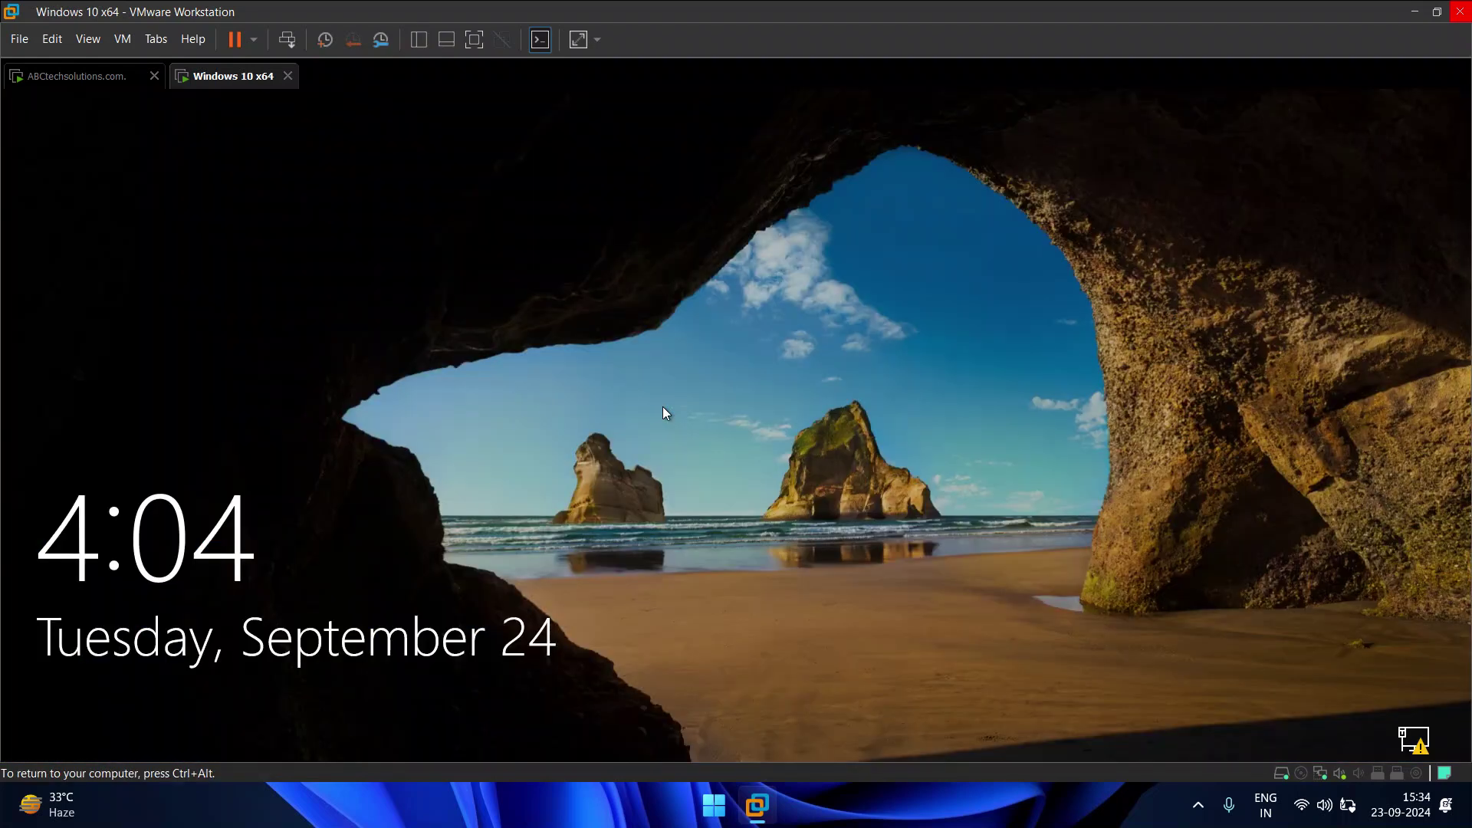
click(665, 412)
text(******)
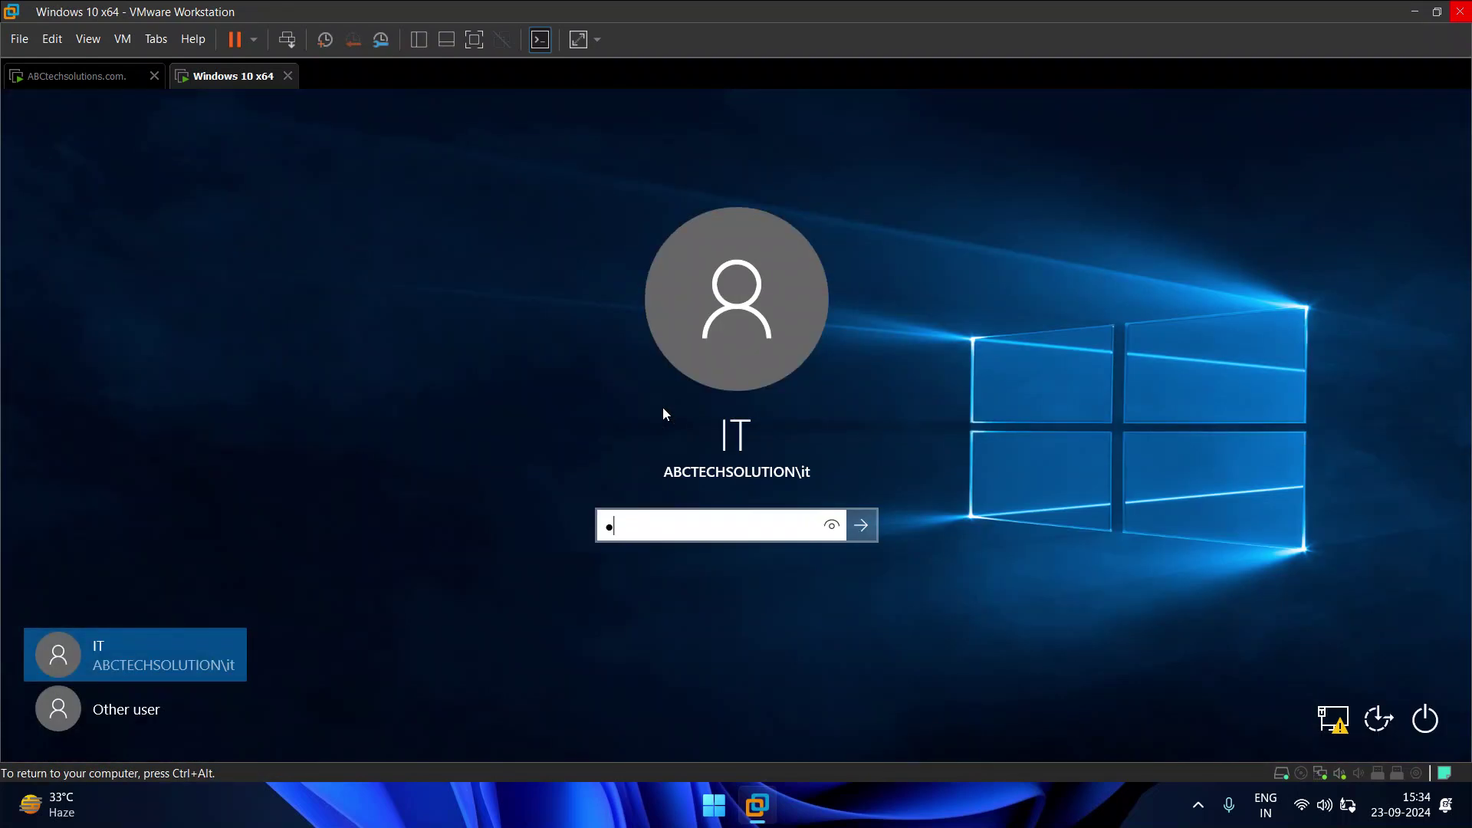
text(**)
key(Return)
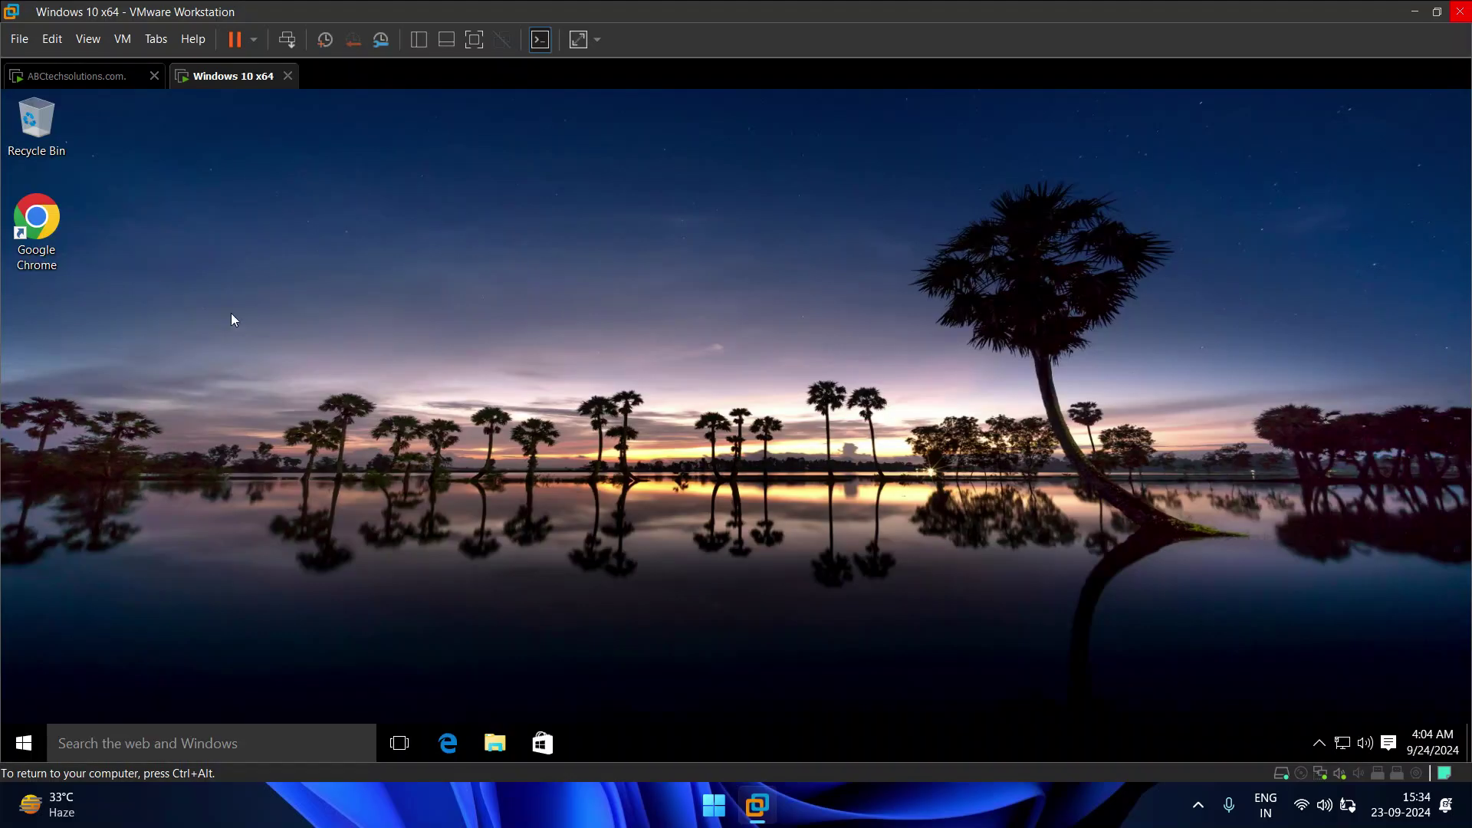
Step: Check the signed-in account on the Windows 10 client from its Start menu
key(ctrl+alt)
click(88, 77)
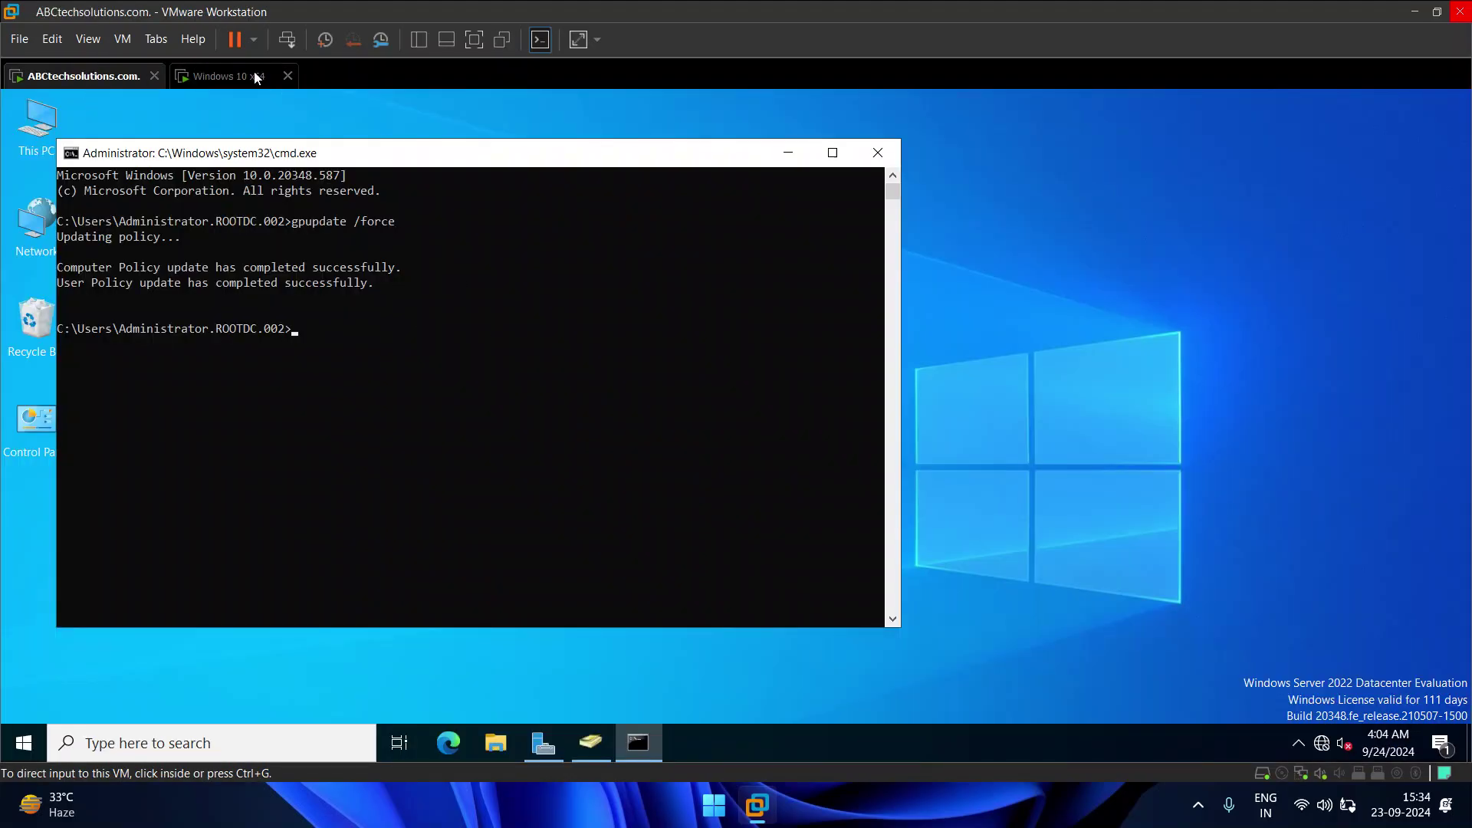
click(254, 75)
click(678, 292)
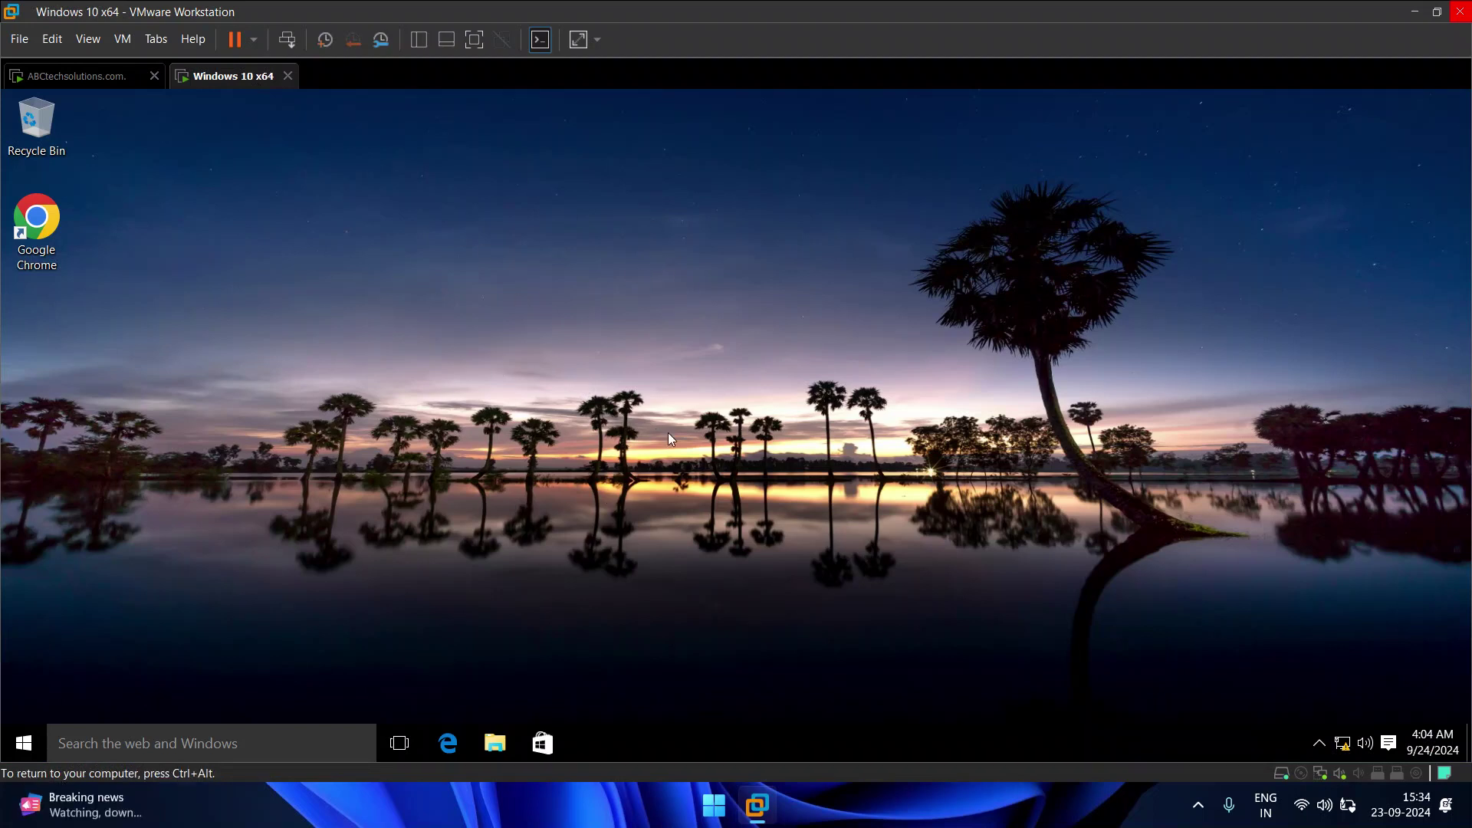
click(34, 744)
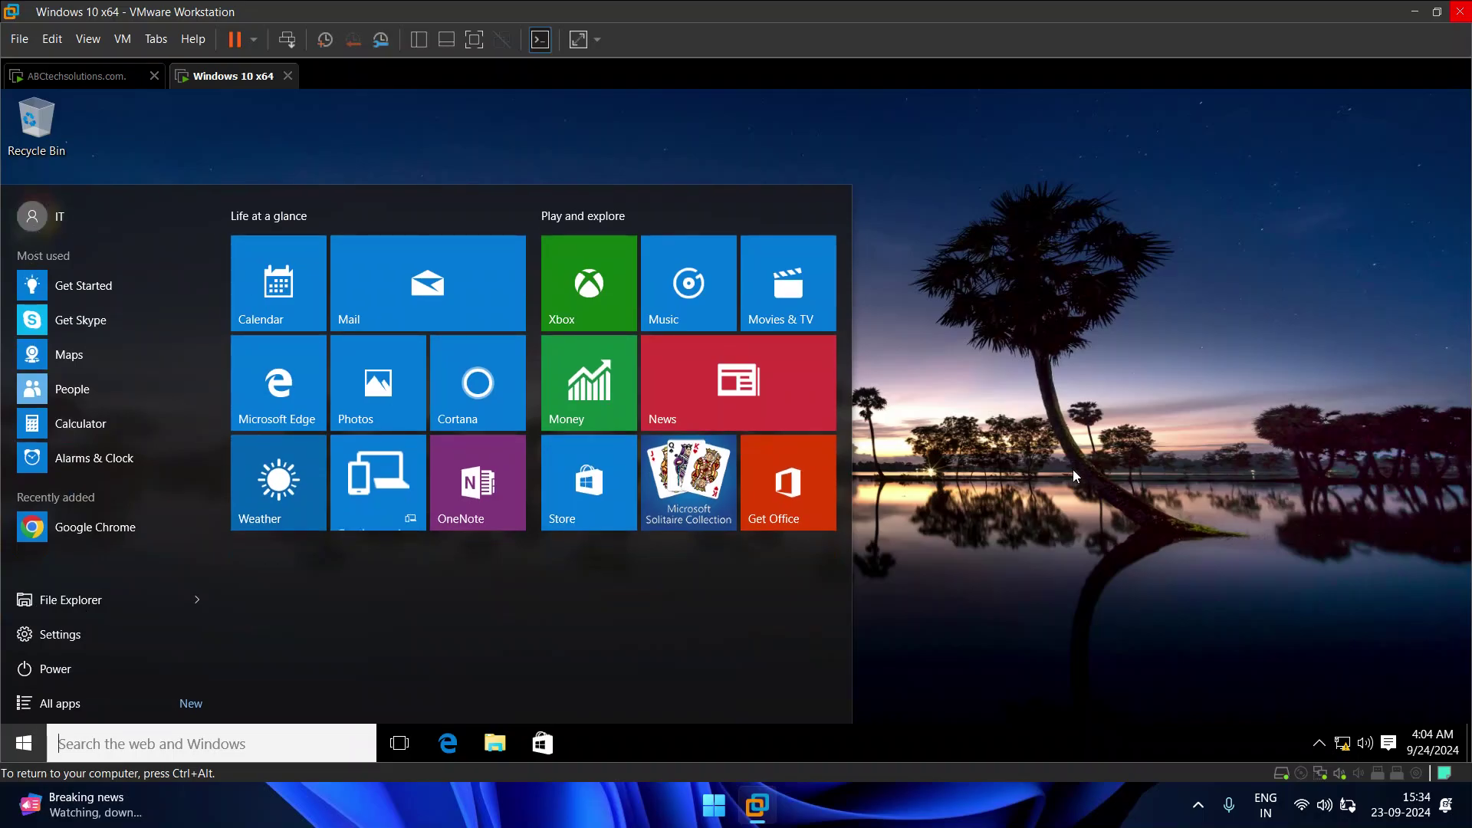
click(923, 474)
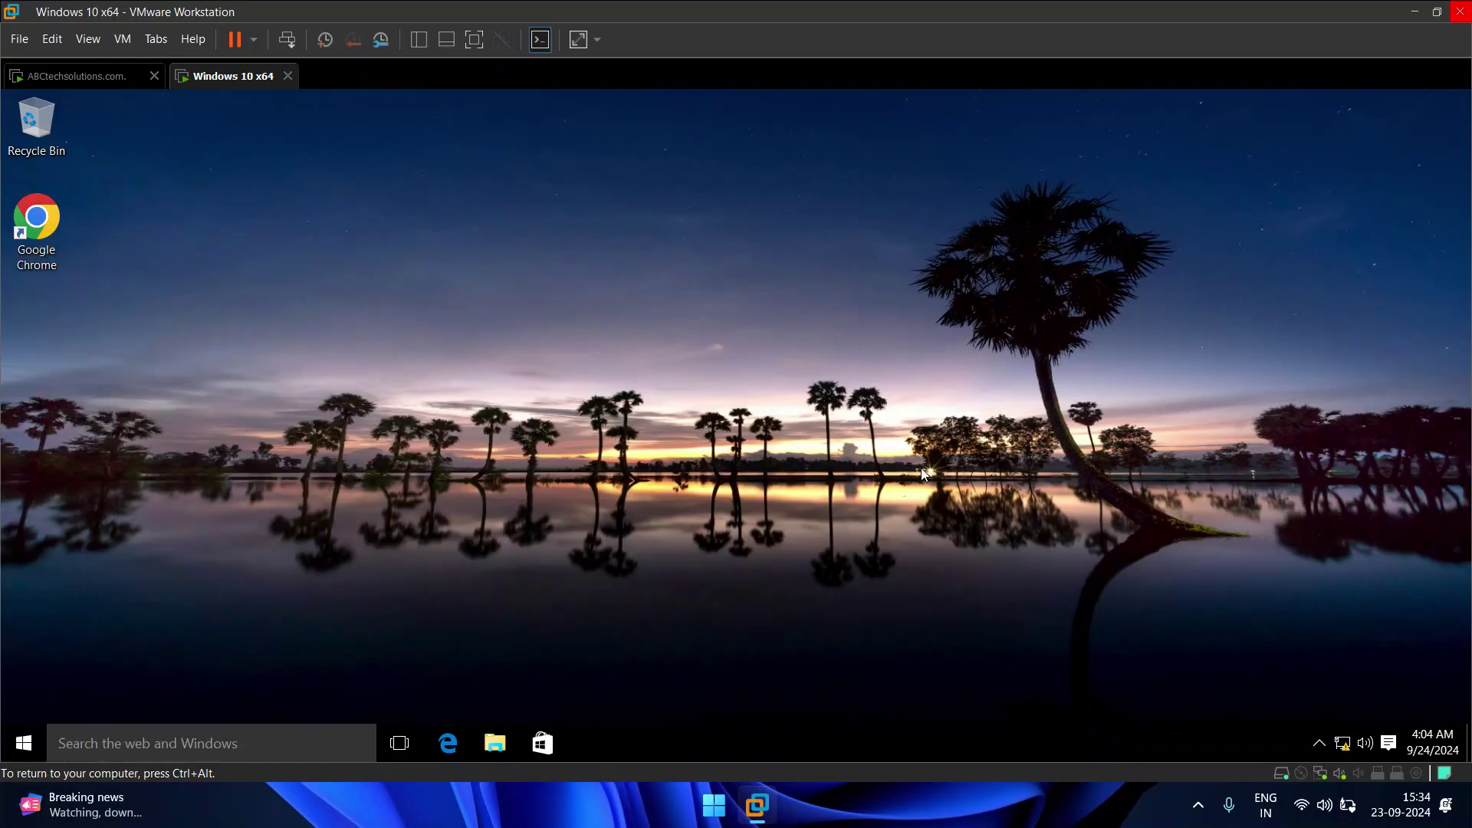
Step: Close the server's command window, recheck the client's palm-tree wallpaper, and return to the domain controller
click(110, 79)
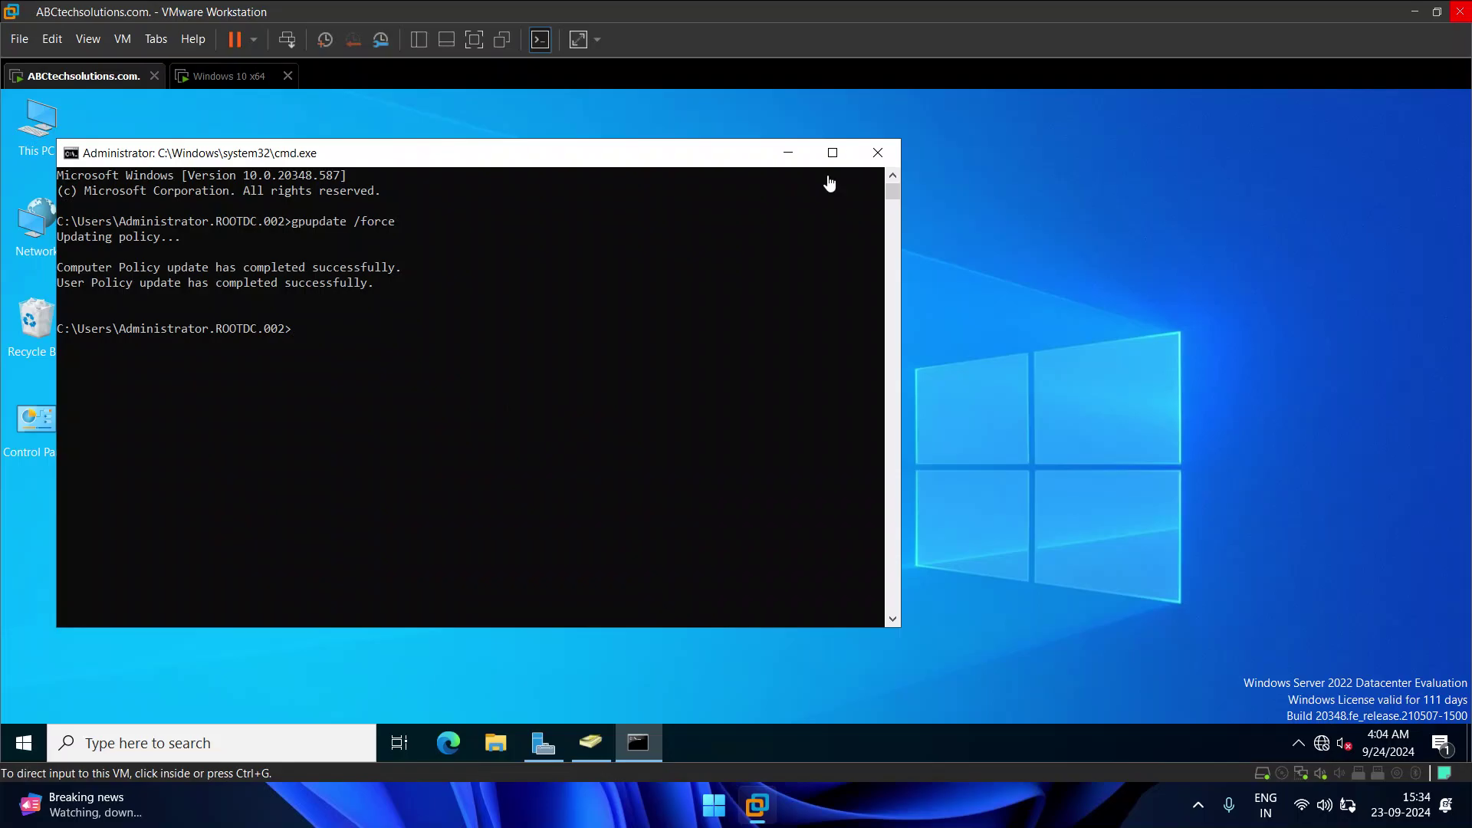
click(881, 153)
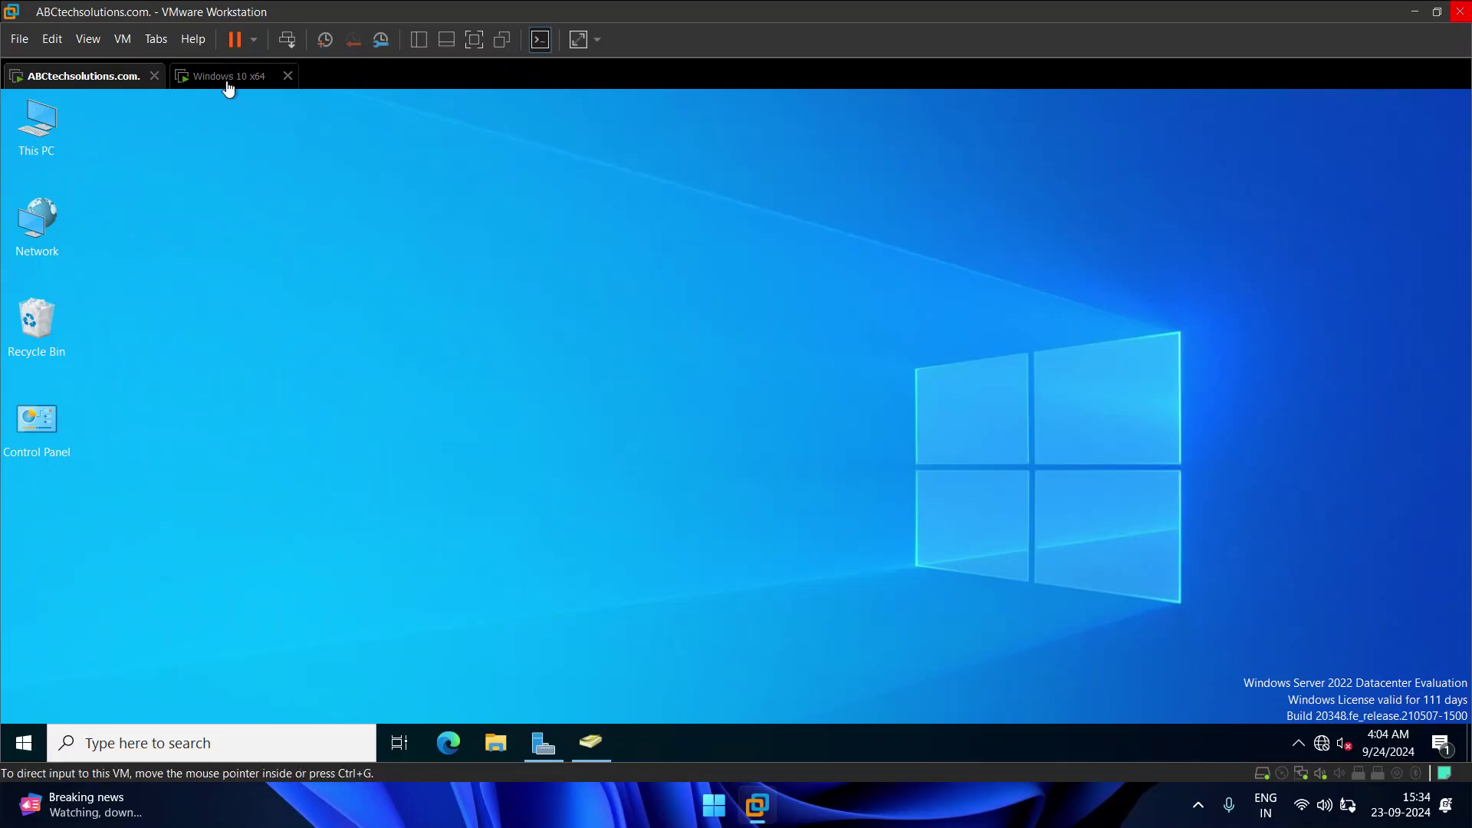
click(227, 77)
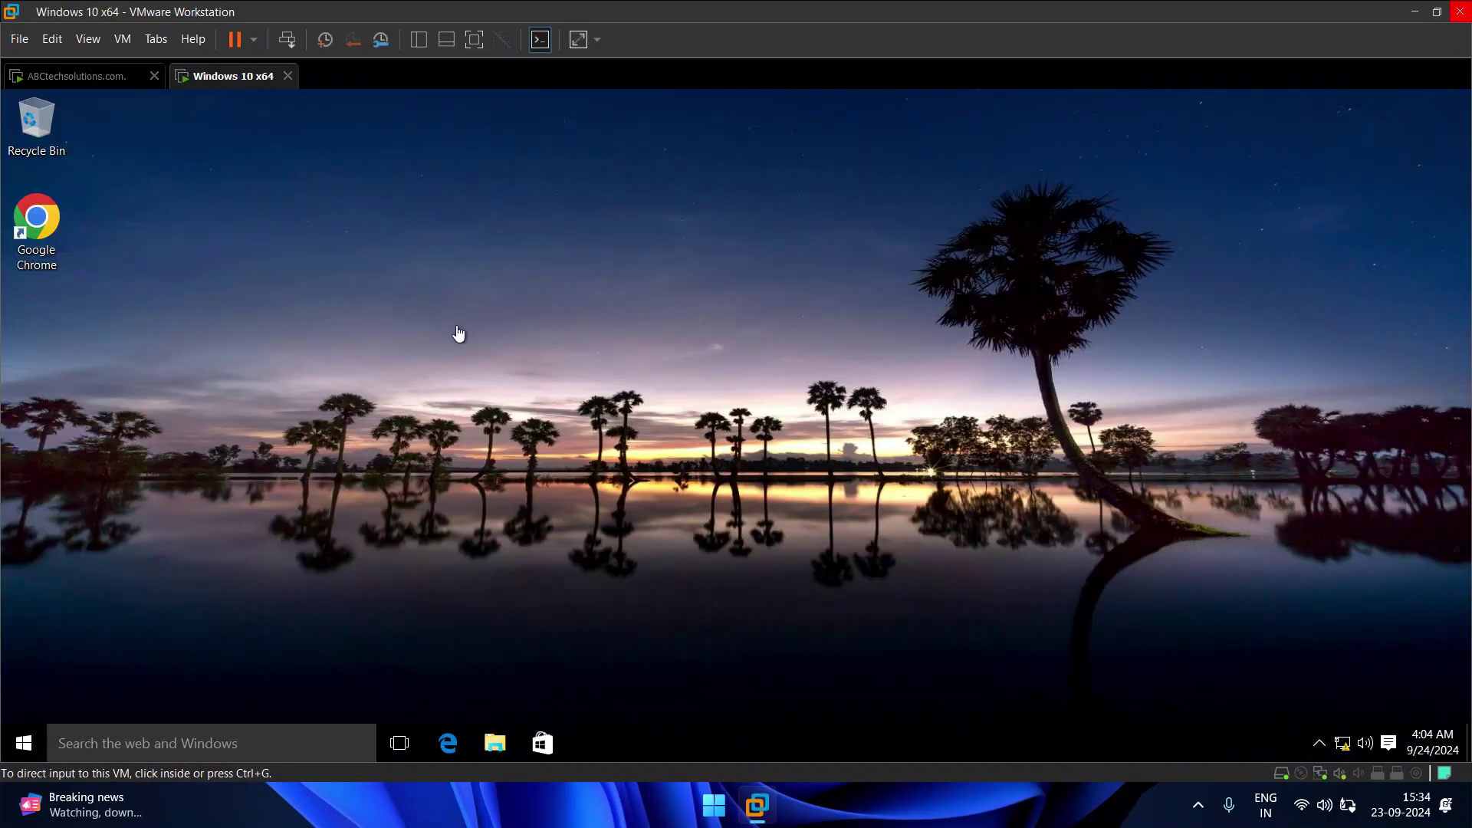
click(88, 77)
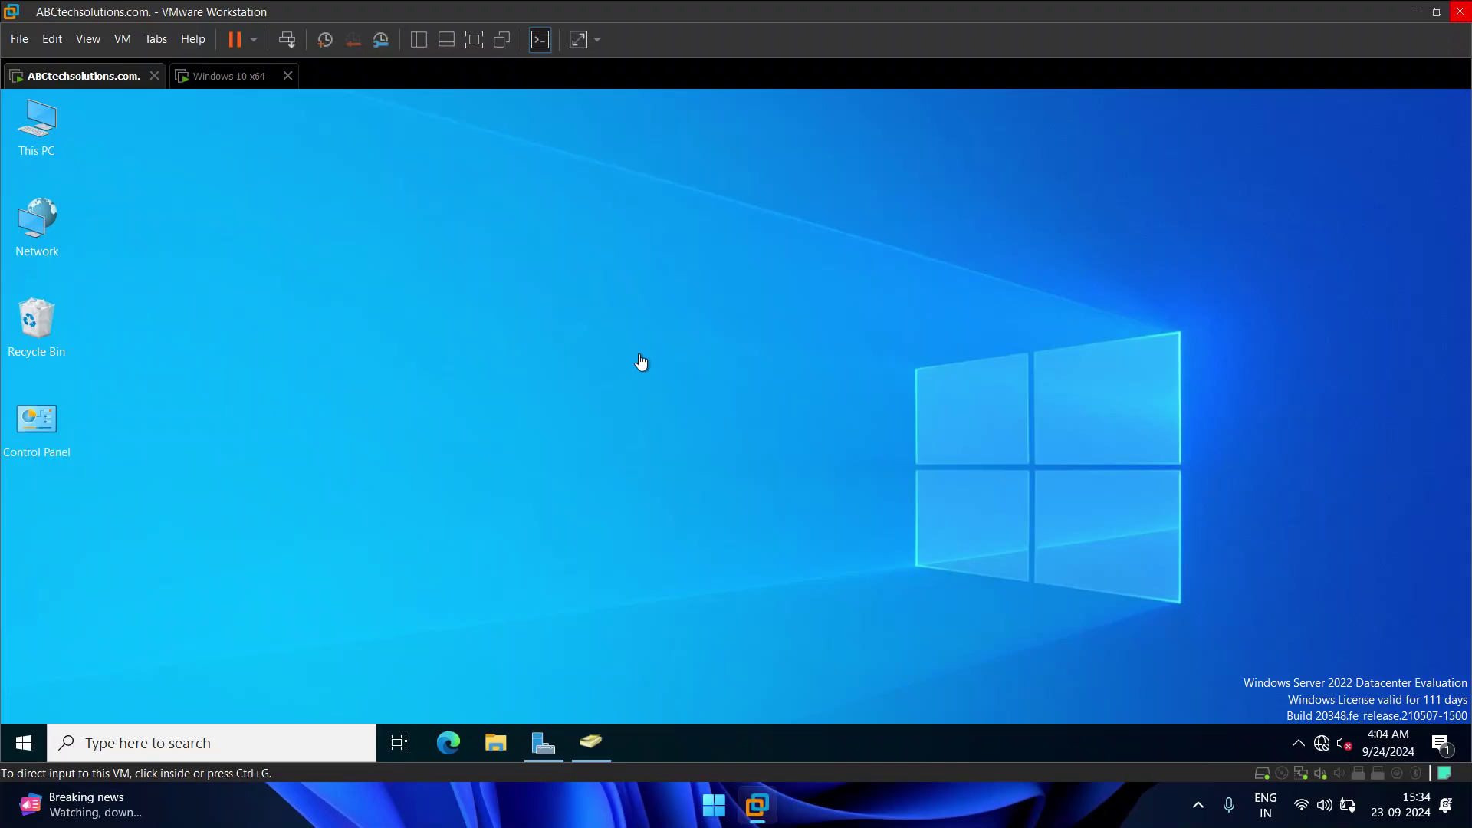
click(239, 83)
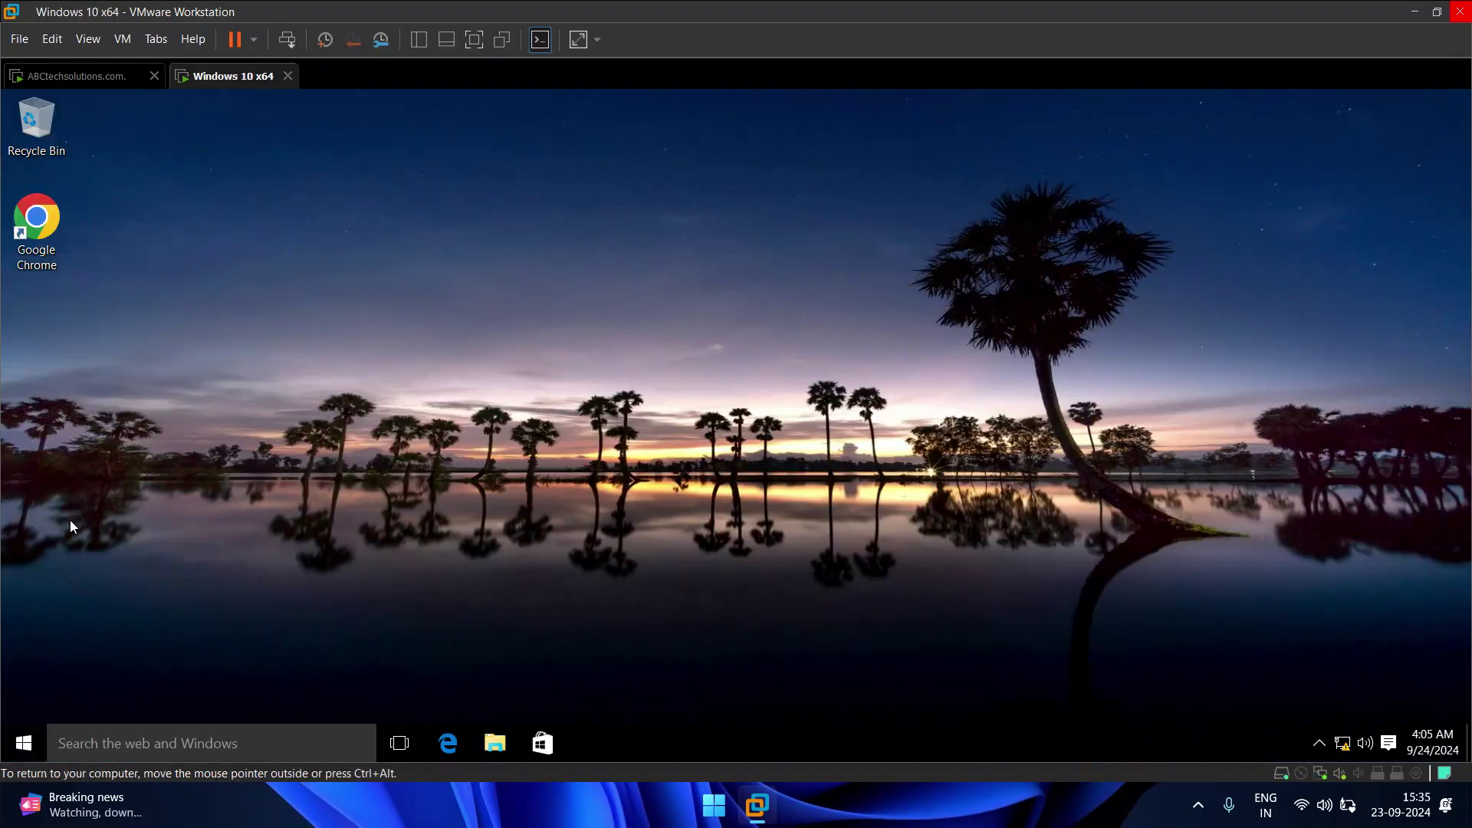
click(68, 76)
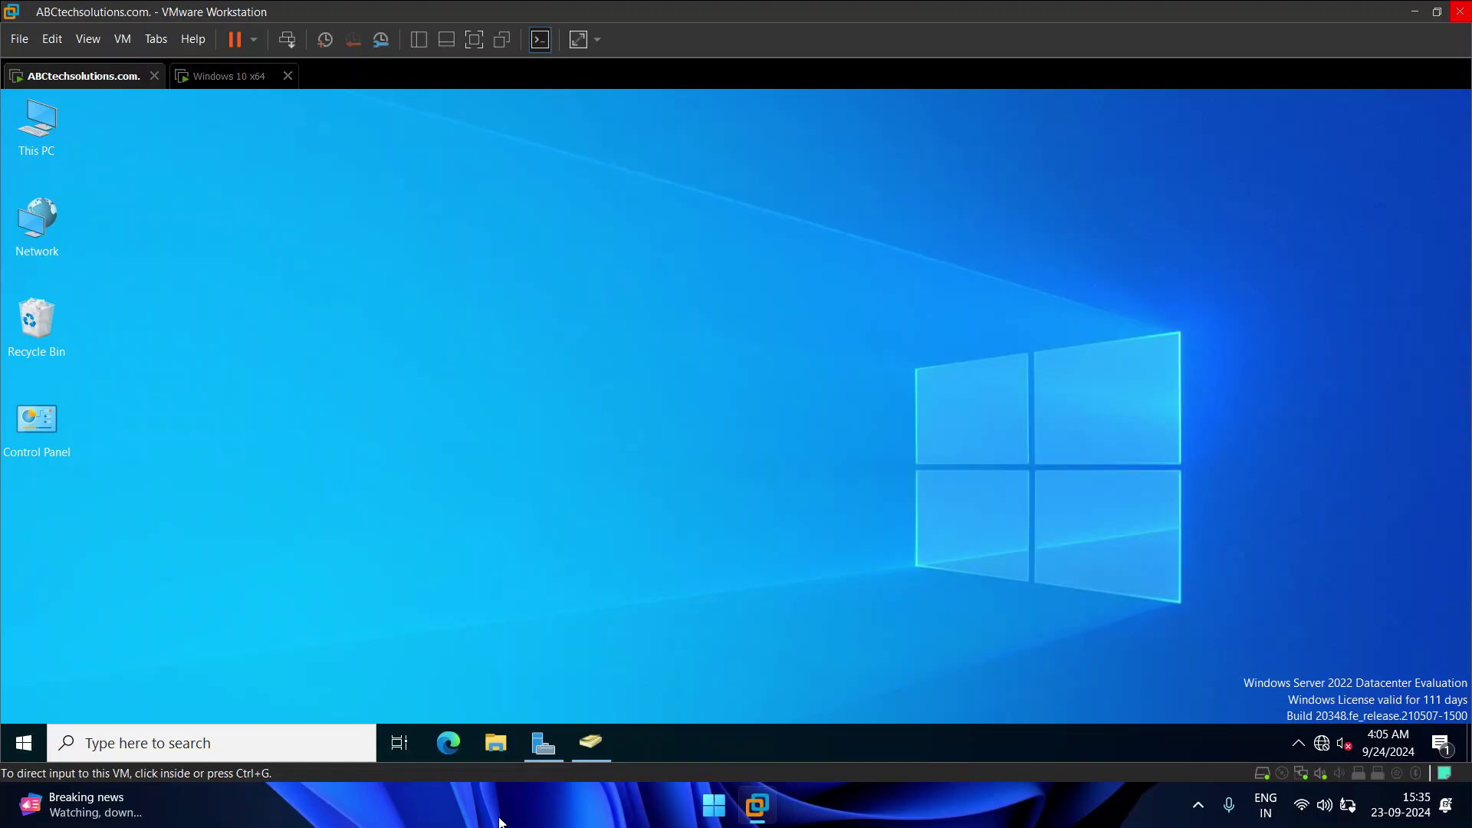
Step: Review the three Sydney OU users in Active Directory Users and Computers, then minimize it
click(600, 754)
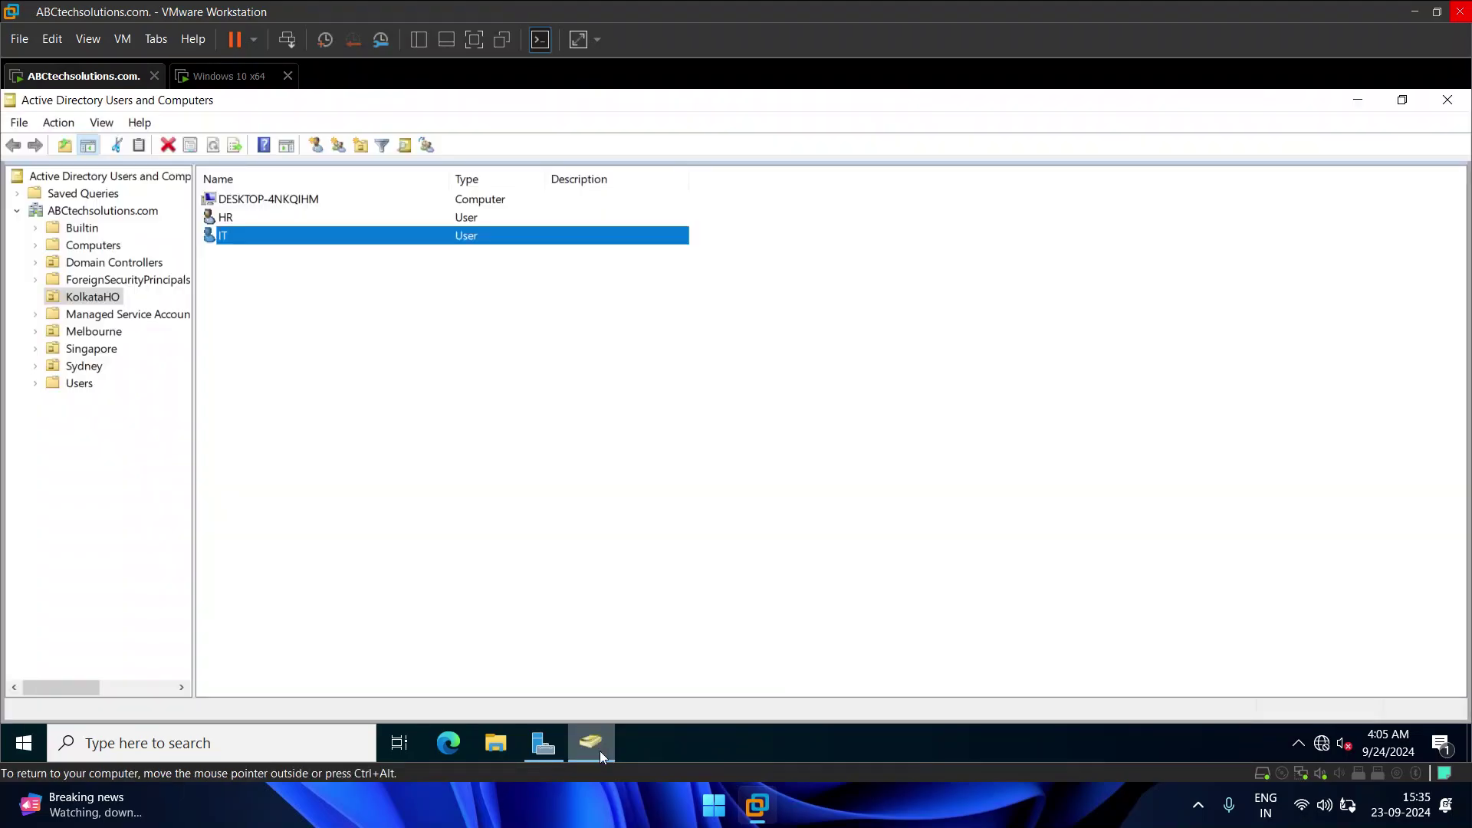
click(81, 366)
click(227, 237)
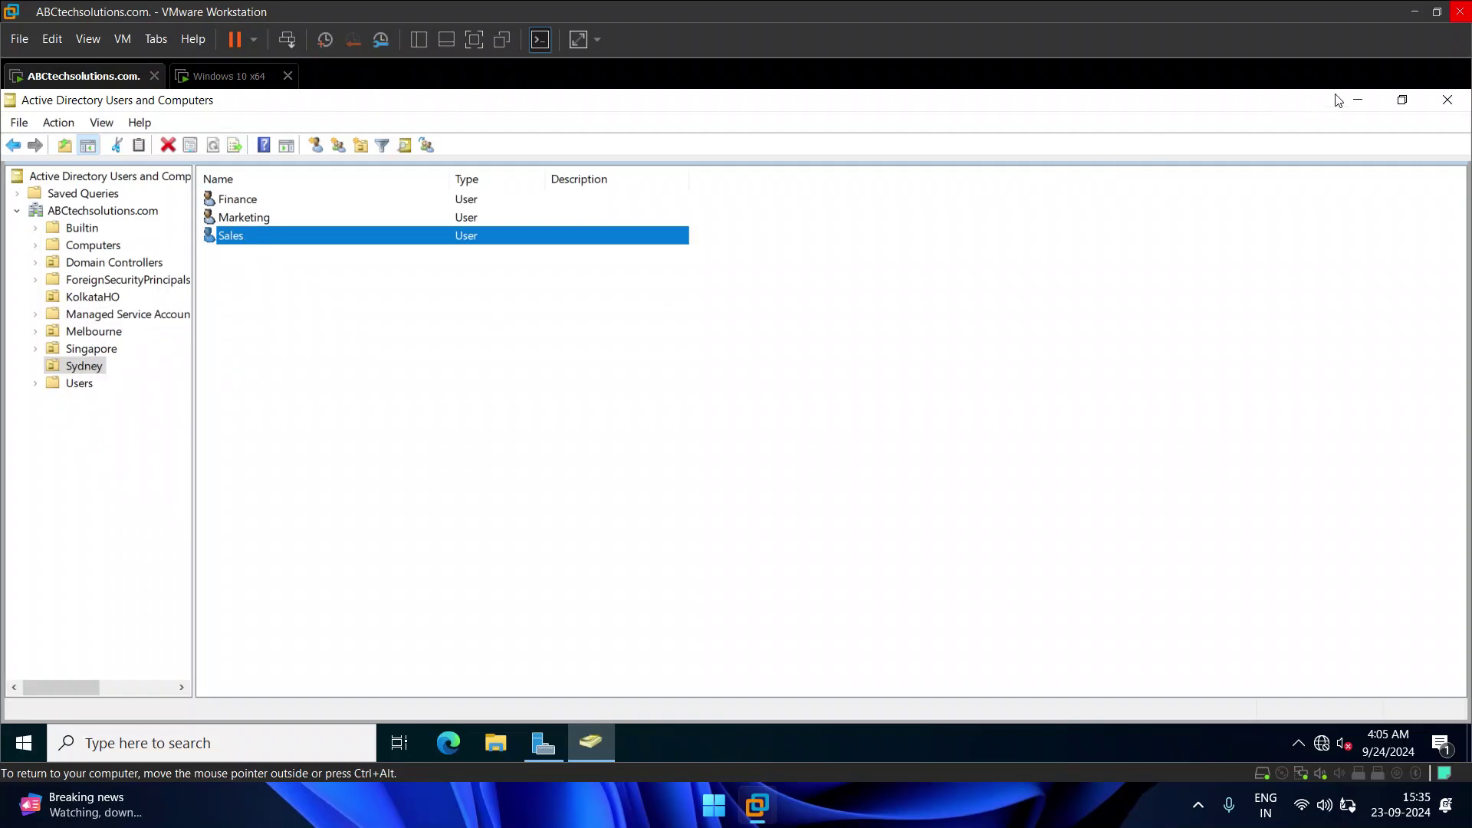
click(1358, 100)
Step: Sign the IT user out of the Windows 10 client
click(238, 77)
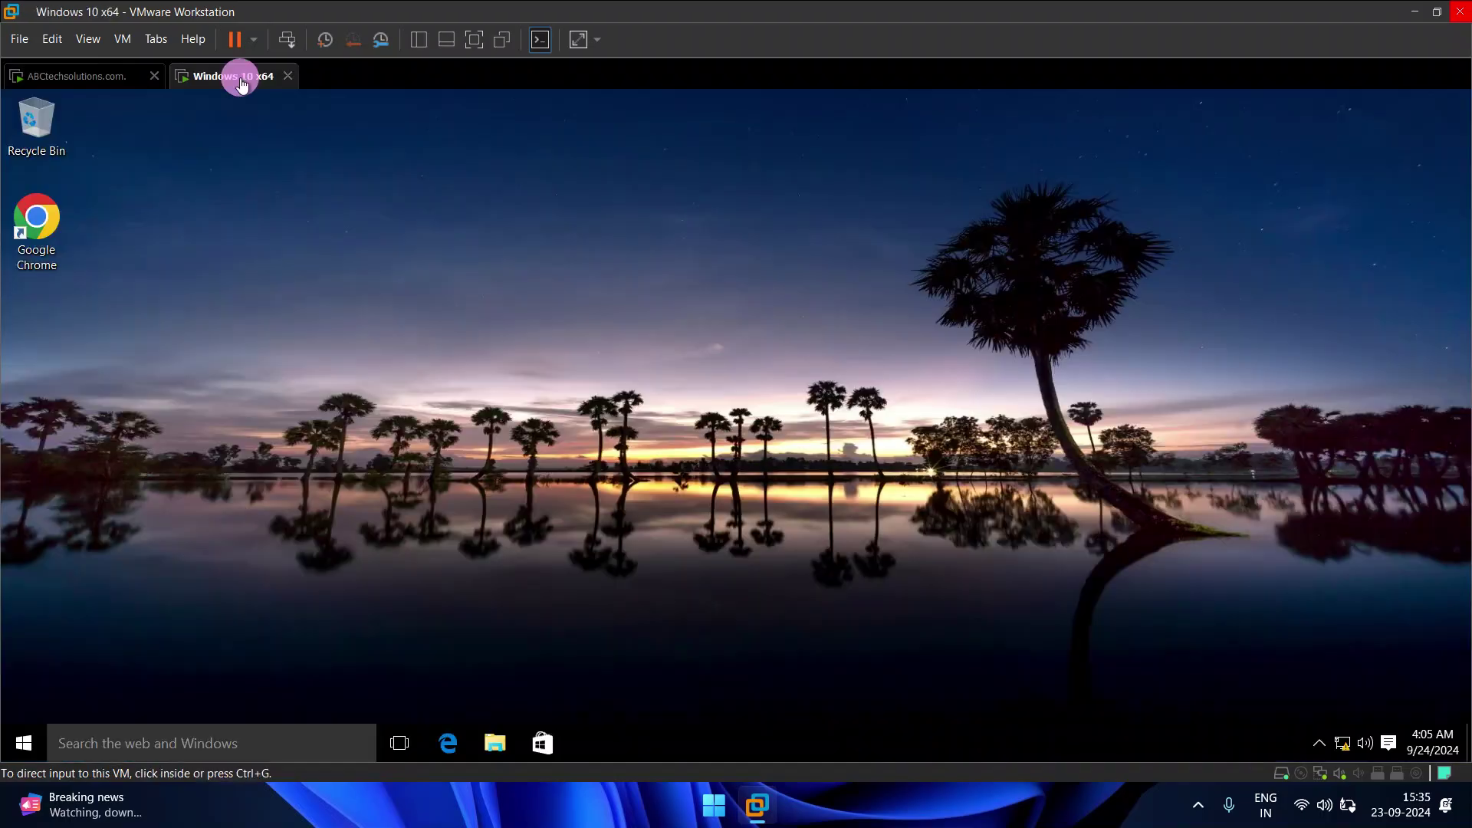
click(24, 750)
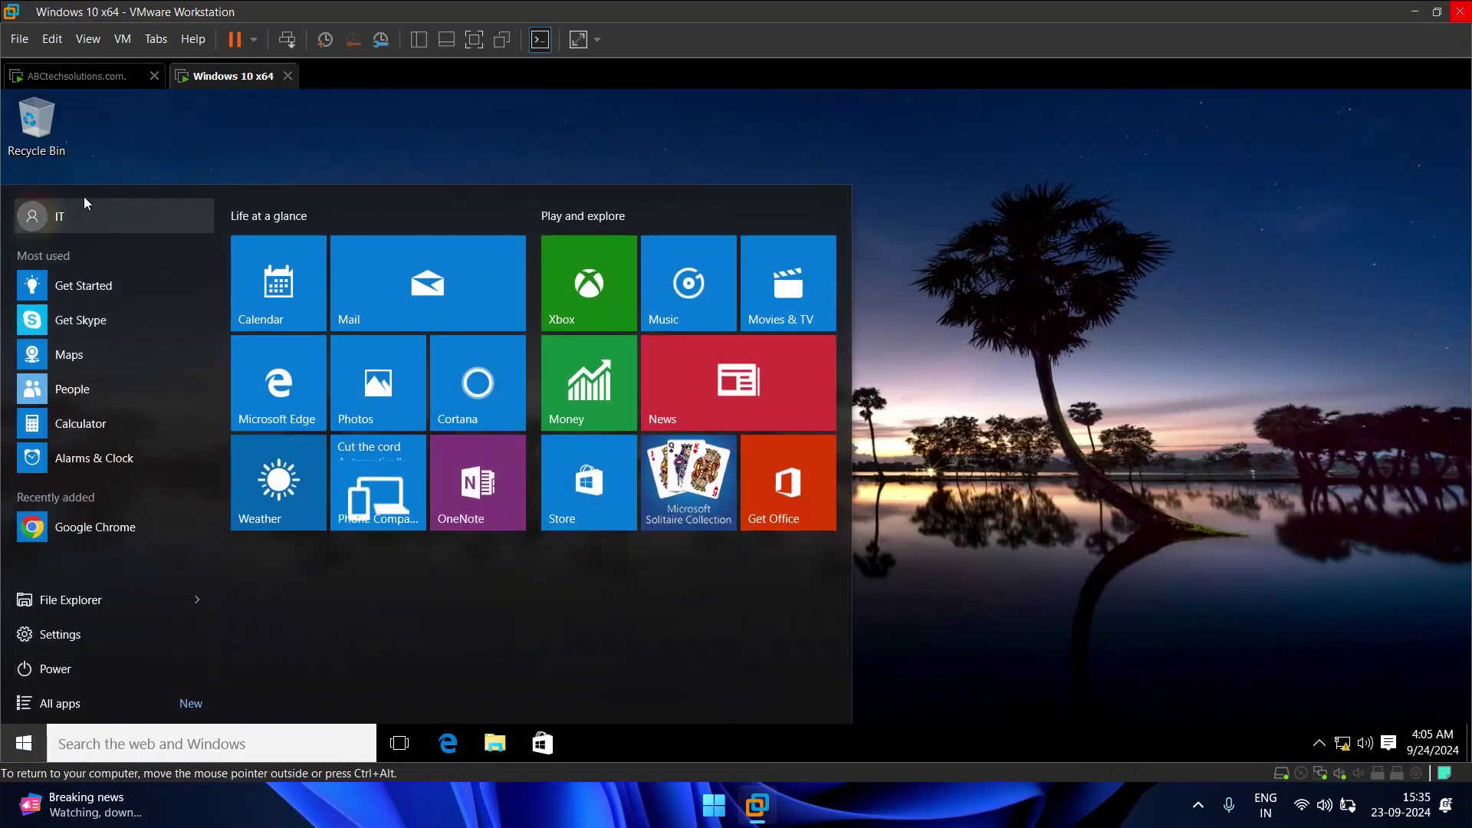
click(69, 213)
click(77, 307)
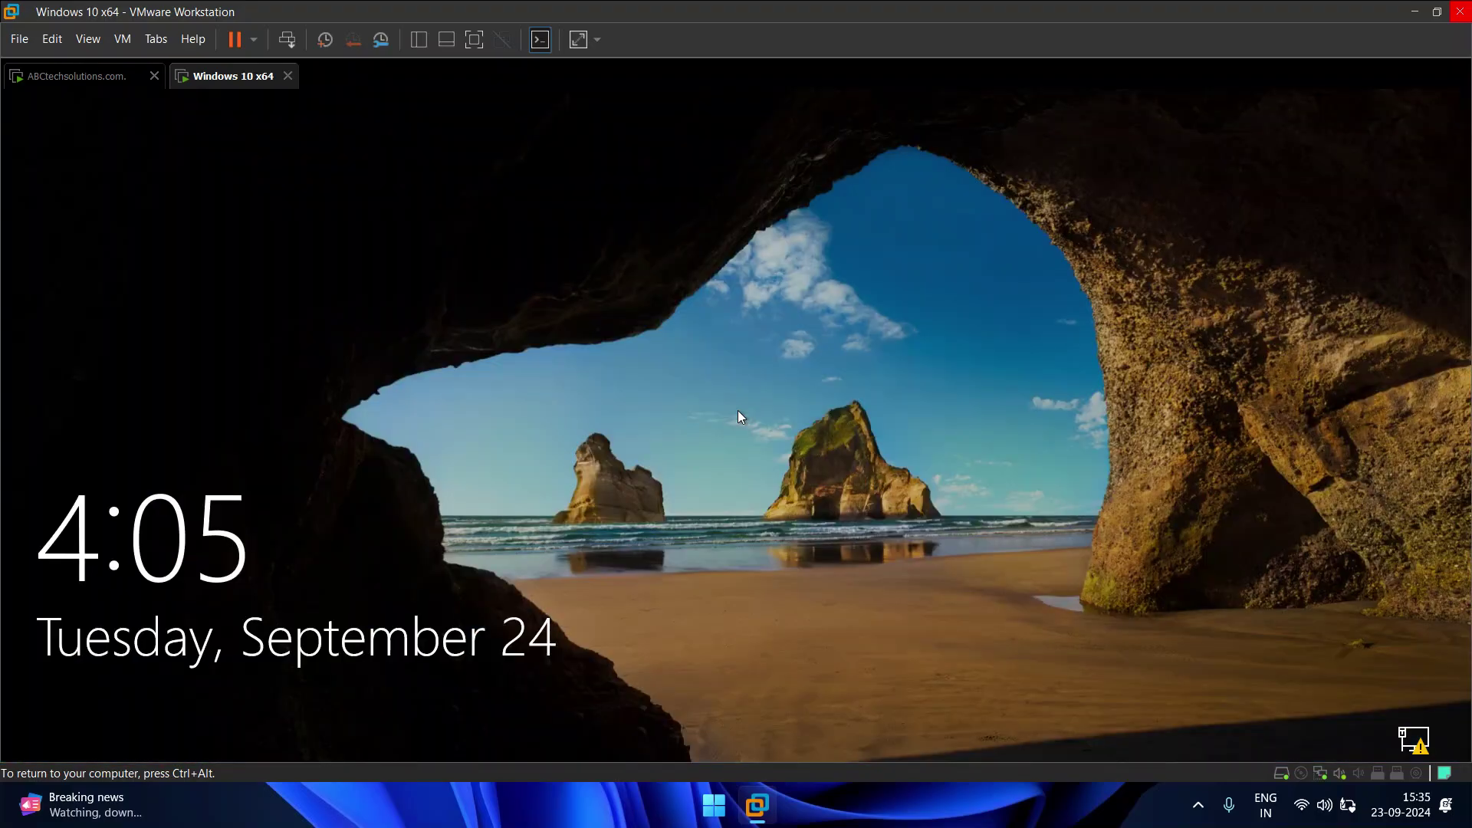
Step: Sign in as the Sydney Sales domain user with its password via Other user
click(737, 411)
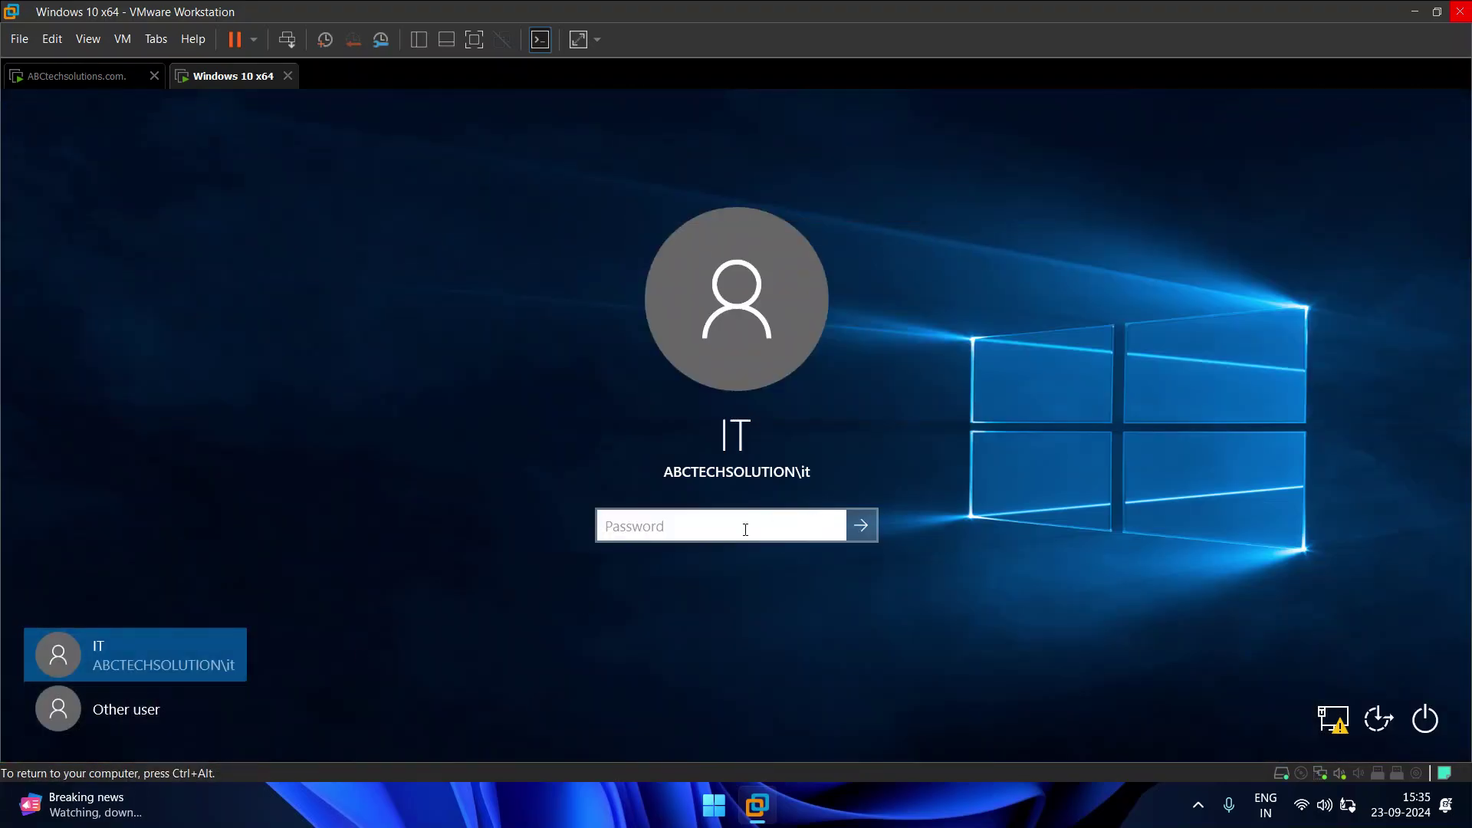
click(137, 704)
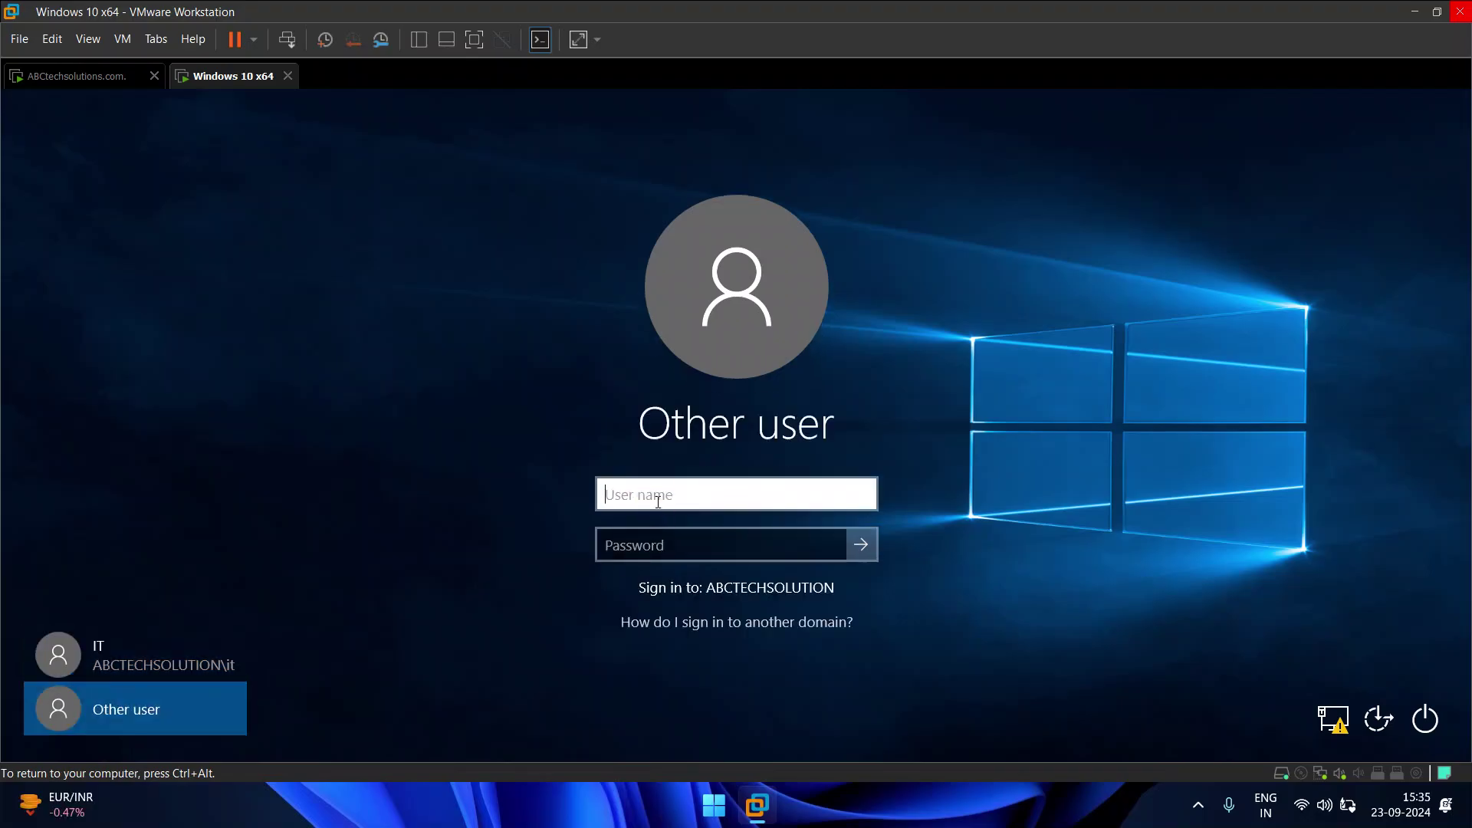
text(sales)
key(Tab)
text(********)
key(Return)
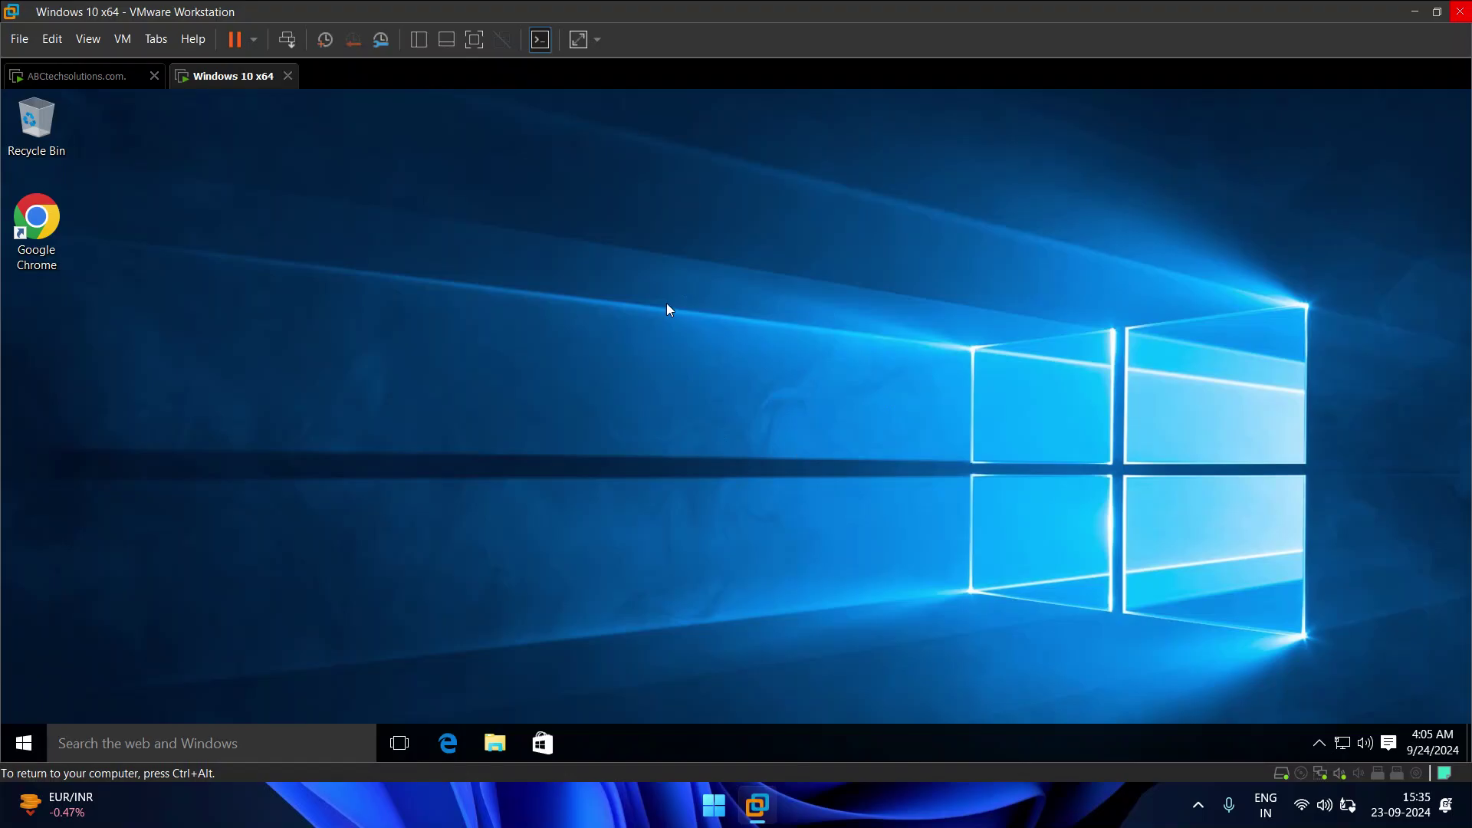
Step: On the domain controller, start moving the Sydney user, cancel so it stays in Sydney, and close ADUC
click(95, 83)
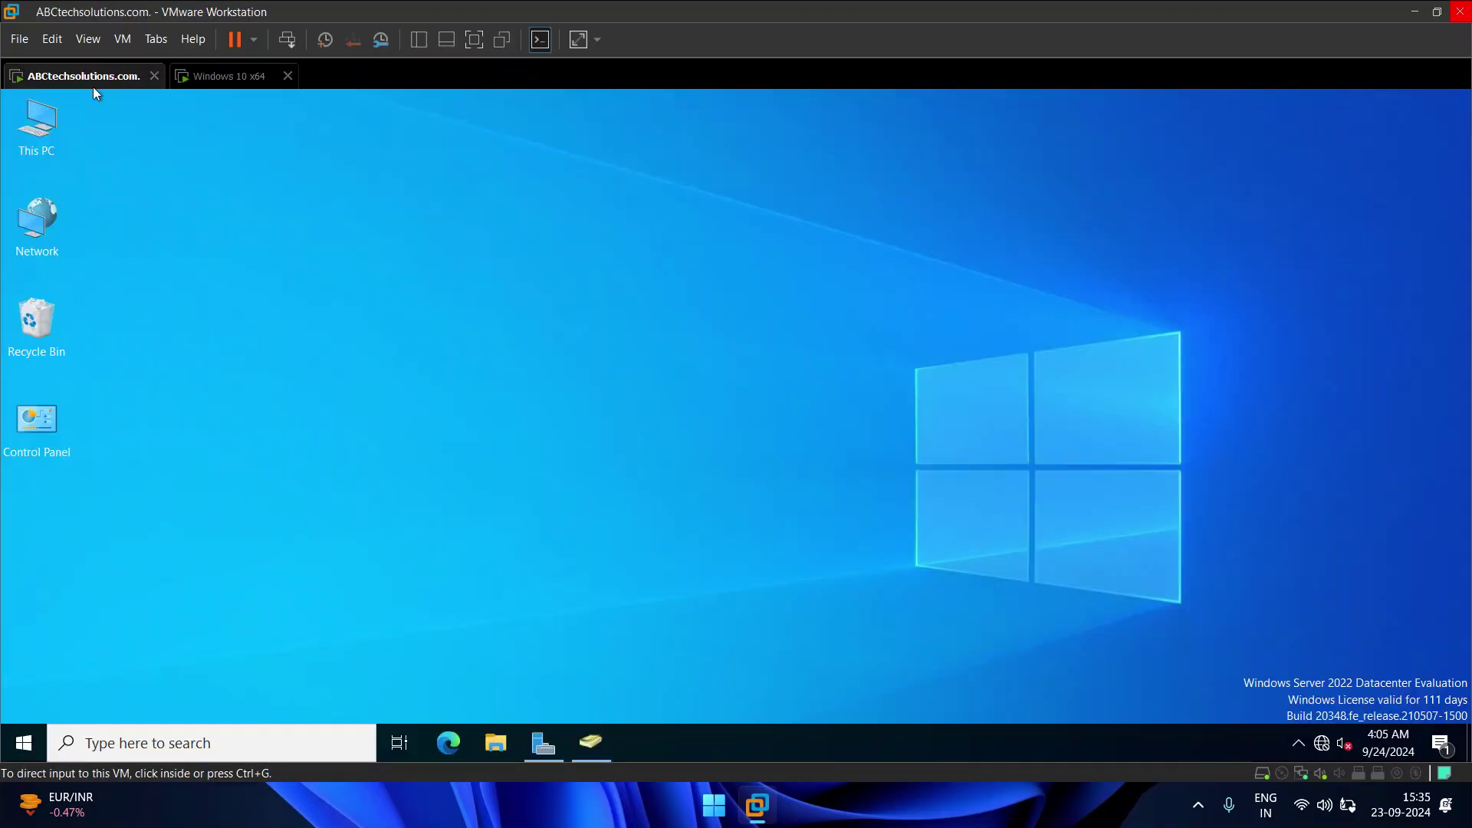
click(592, 742)
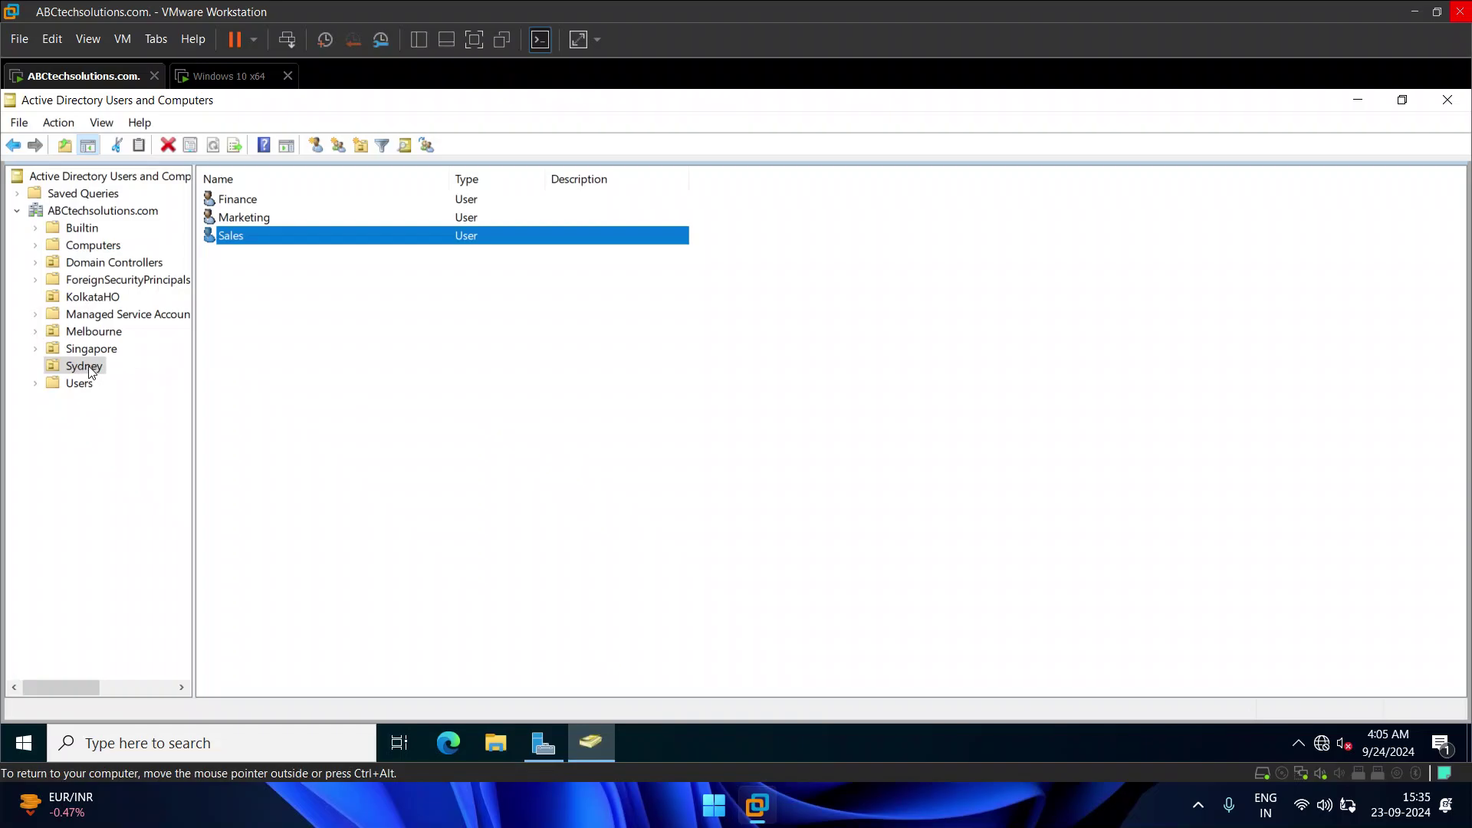
right_click(235, 238)
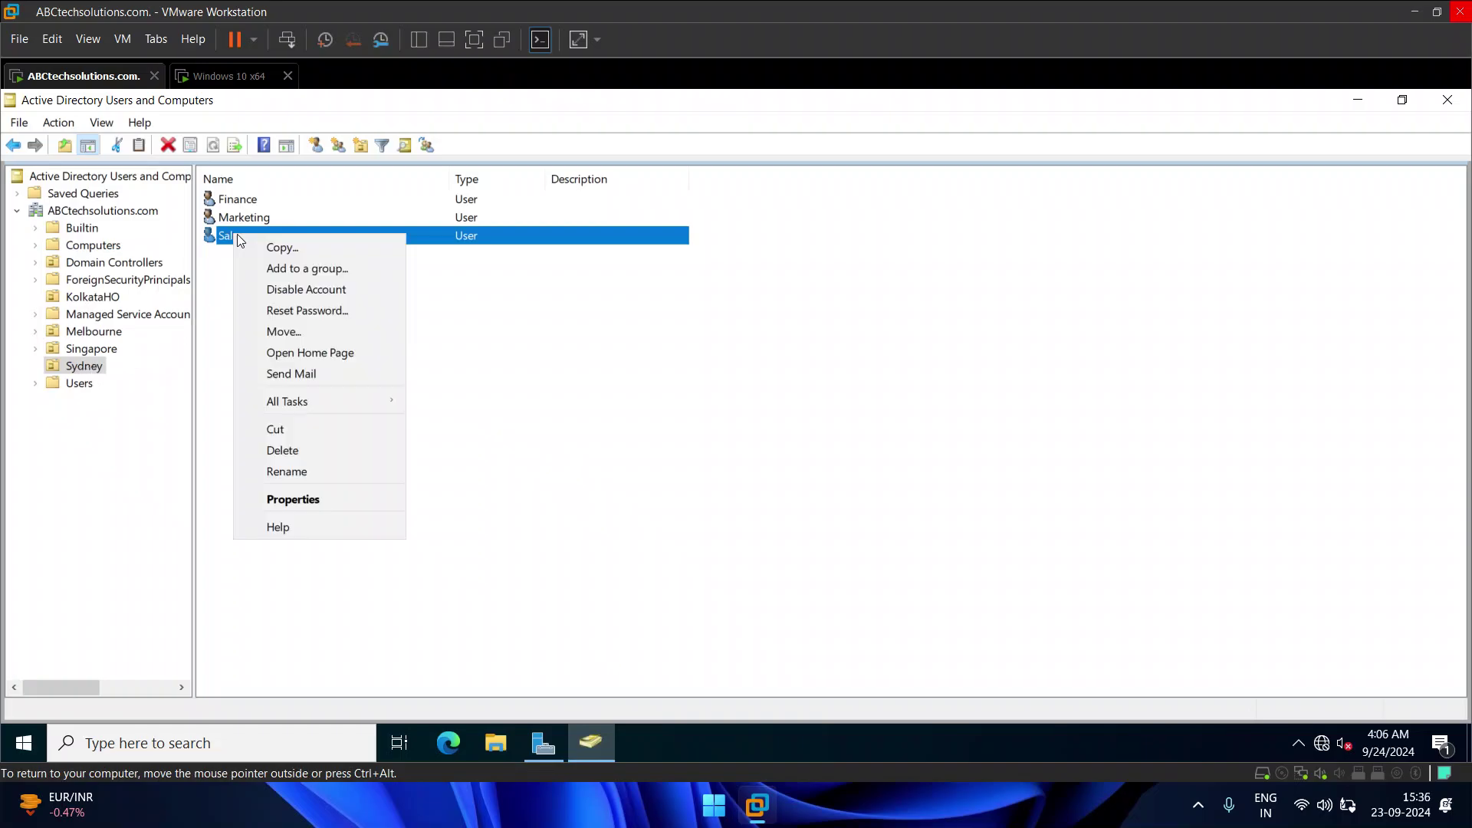
click(315, 330)
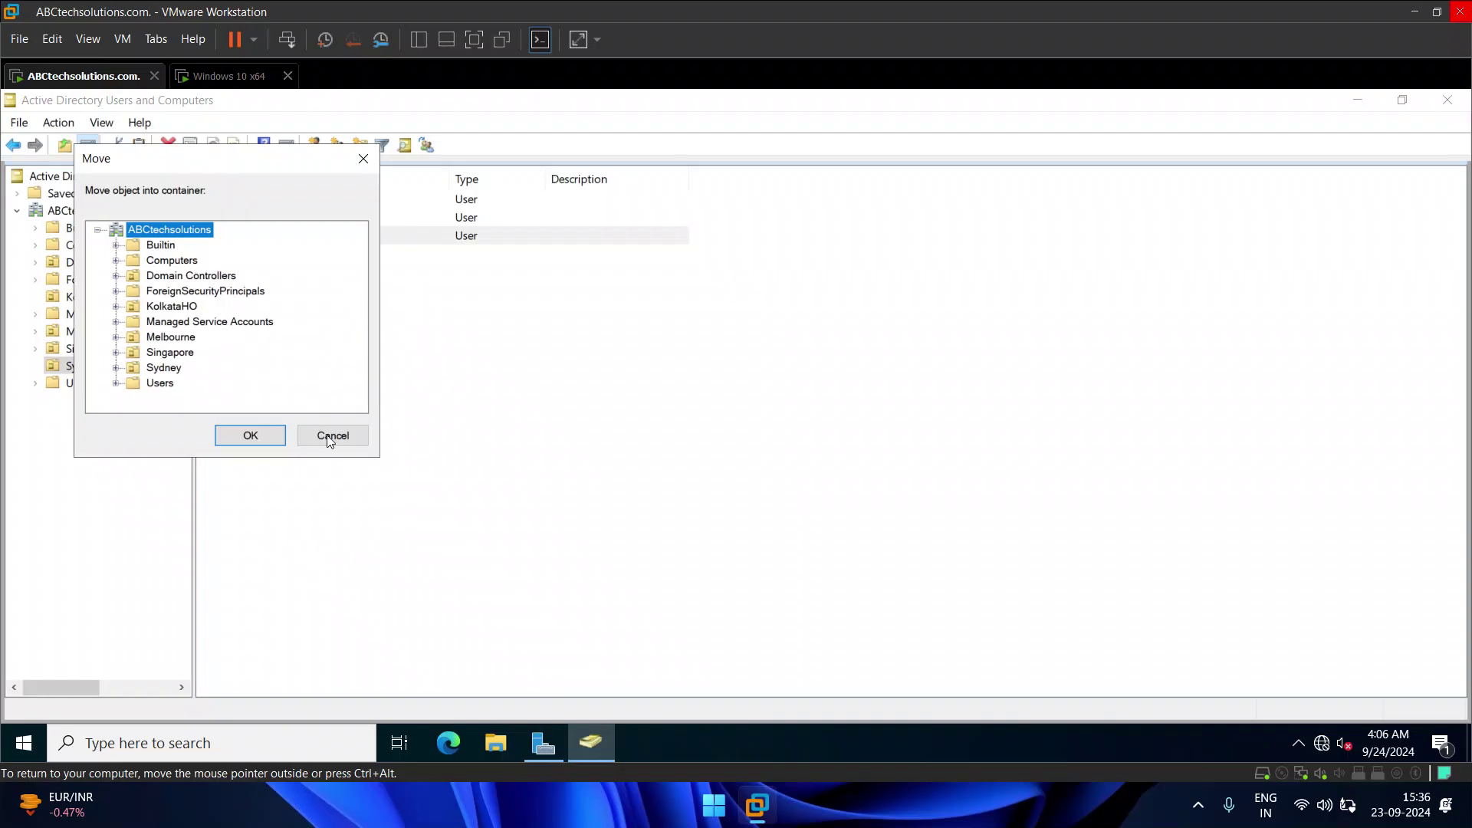
click(331, 434)
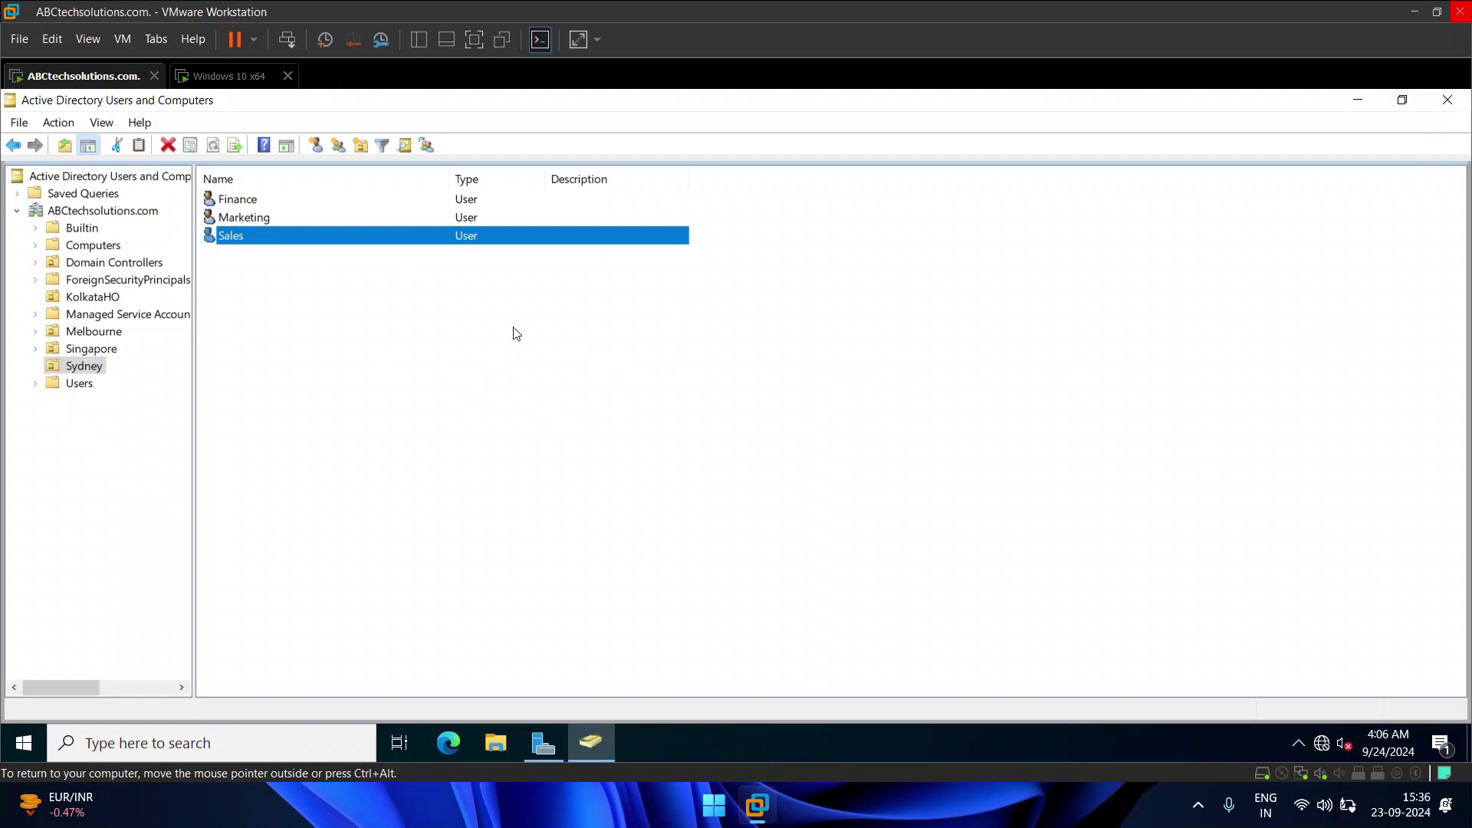
click(1449, 102)
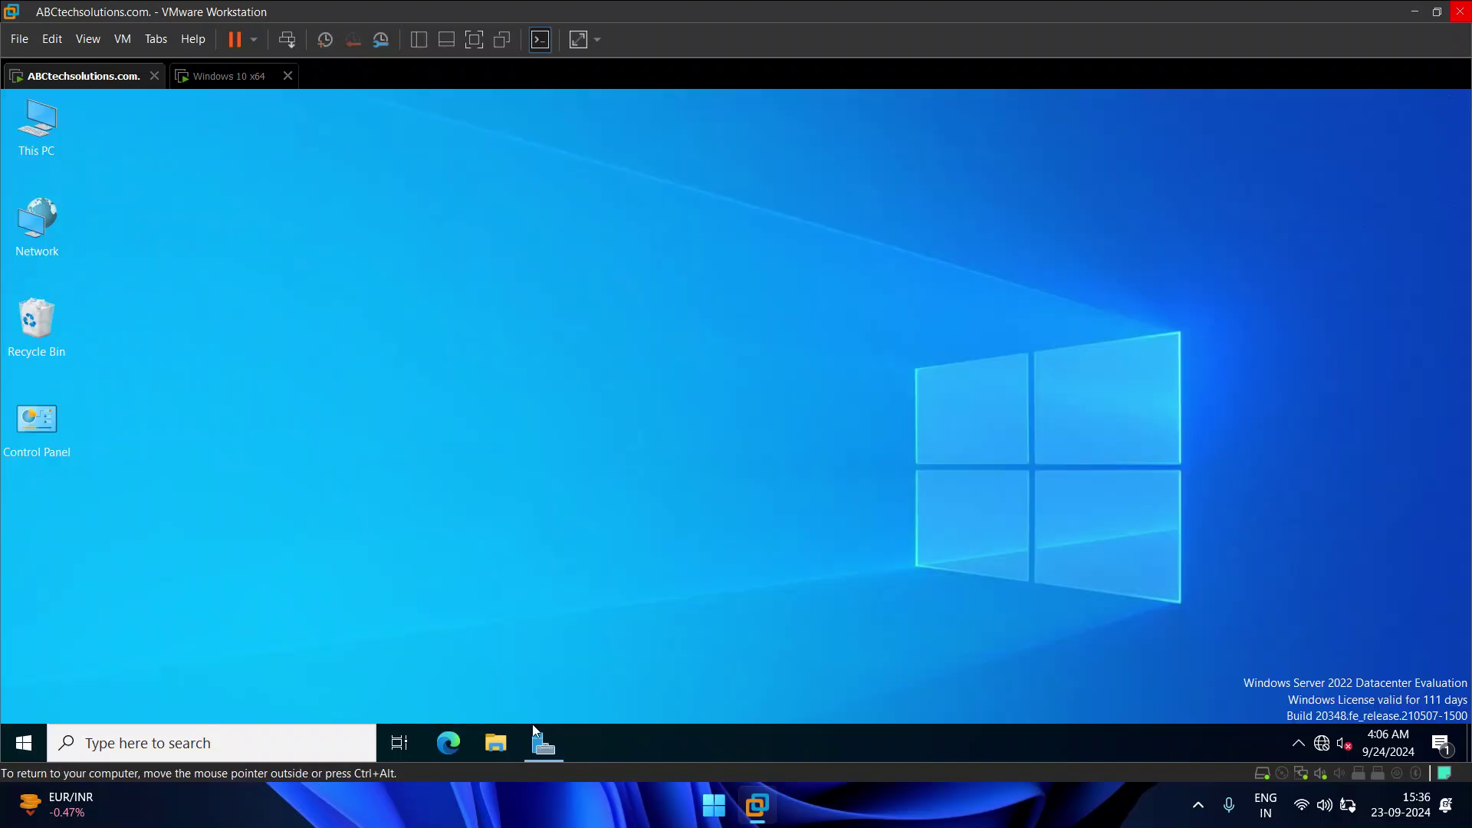
Step: Check Wallpaper Deploy's link to KolkataHO in Group Policy Management, then close it and Server Manager
click(543, 747)
click(1329, 143)
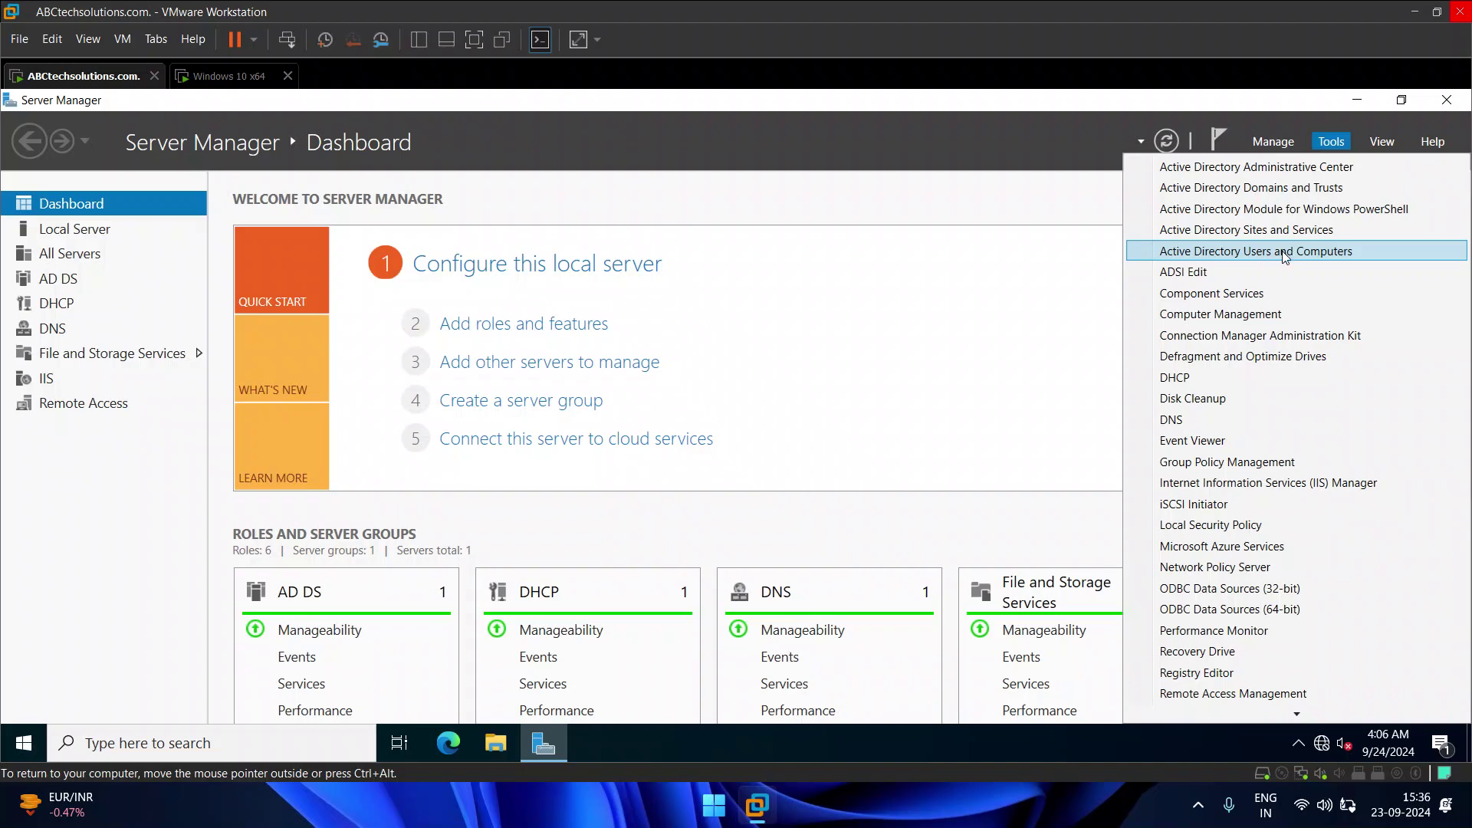
click(1236, 462)
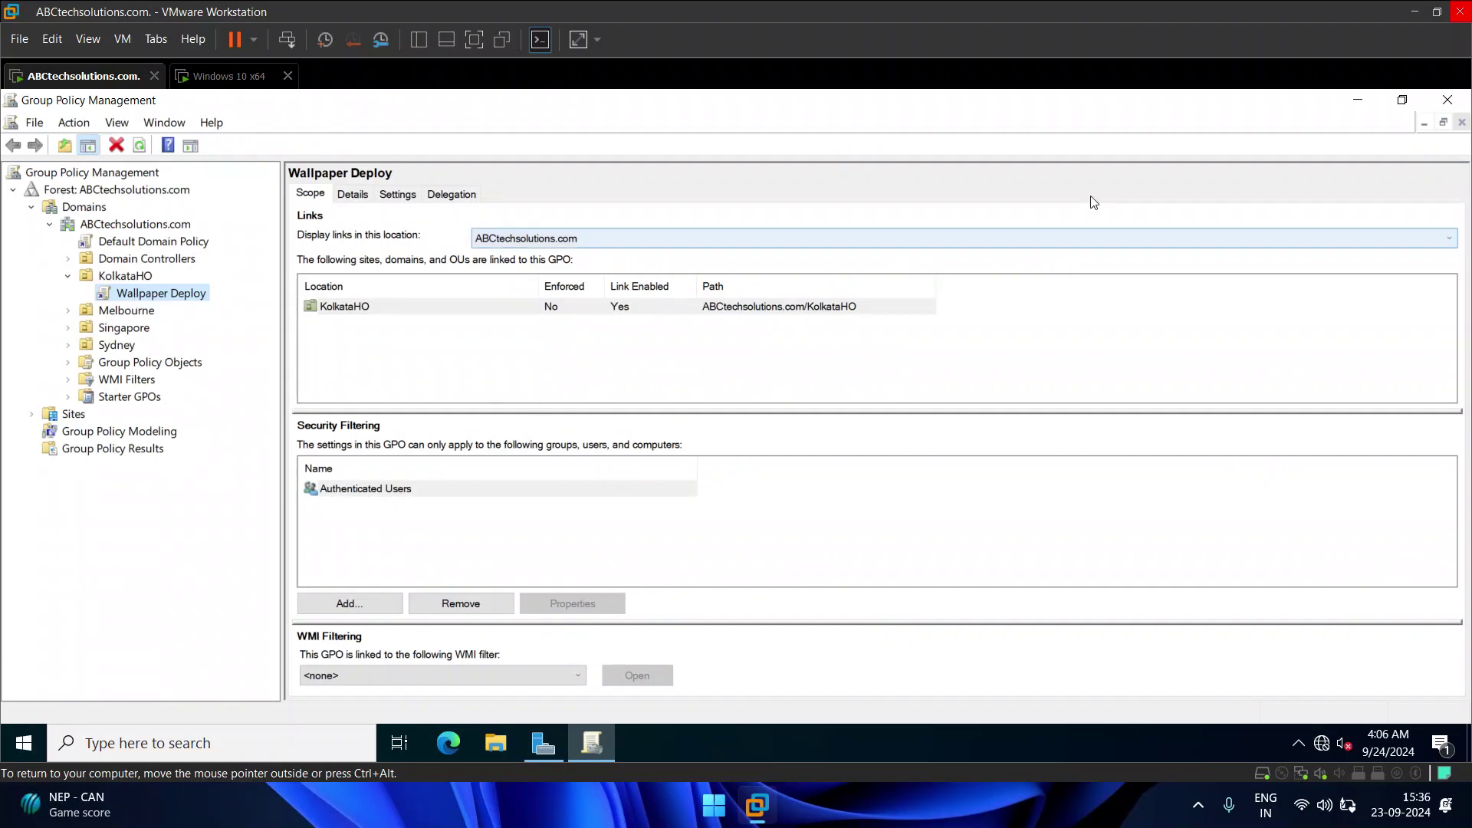
click(1447, 99)
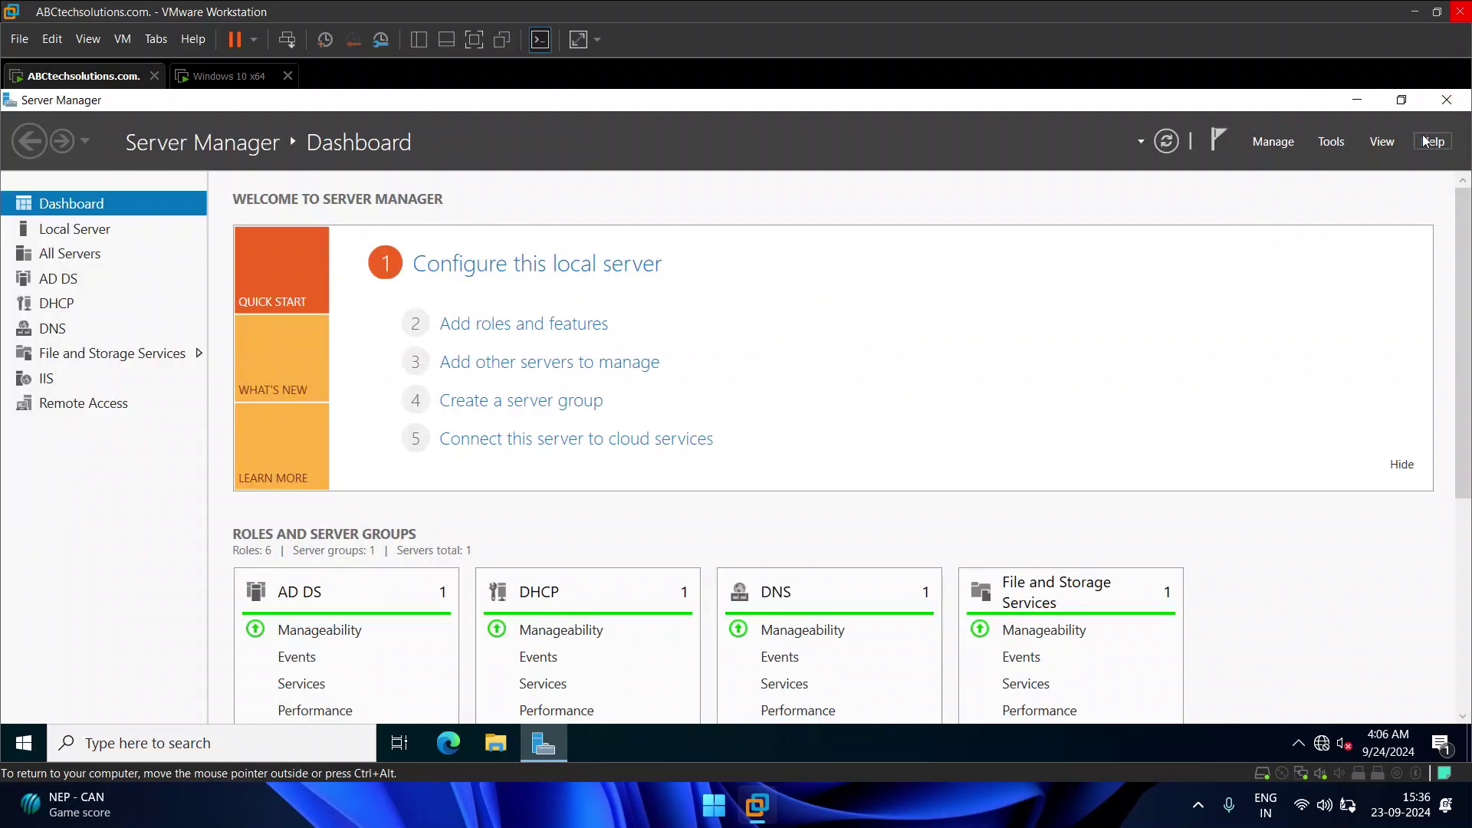
click(1447, 99)
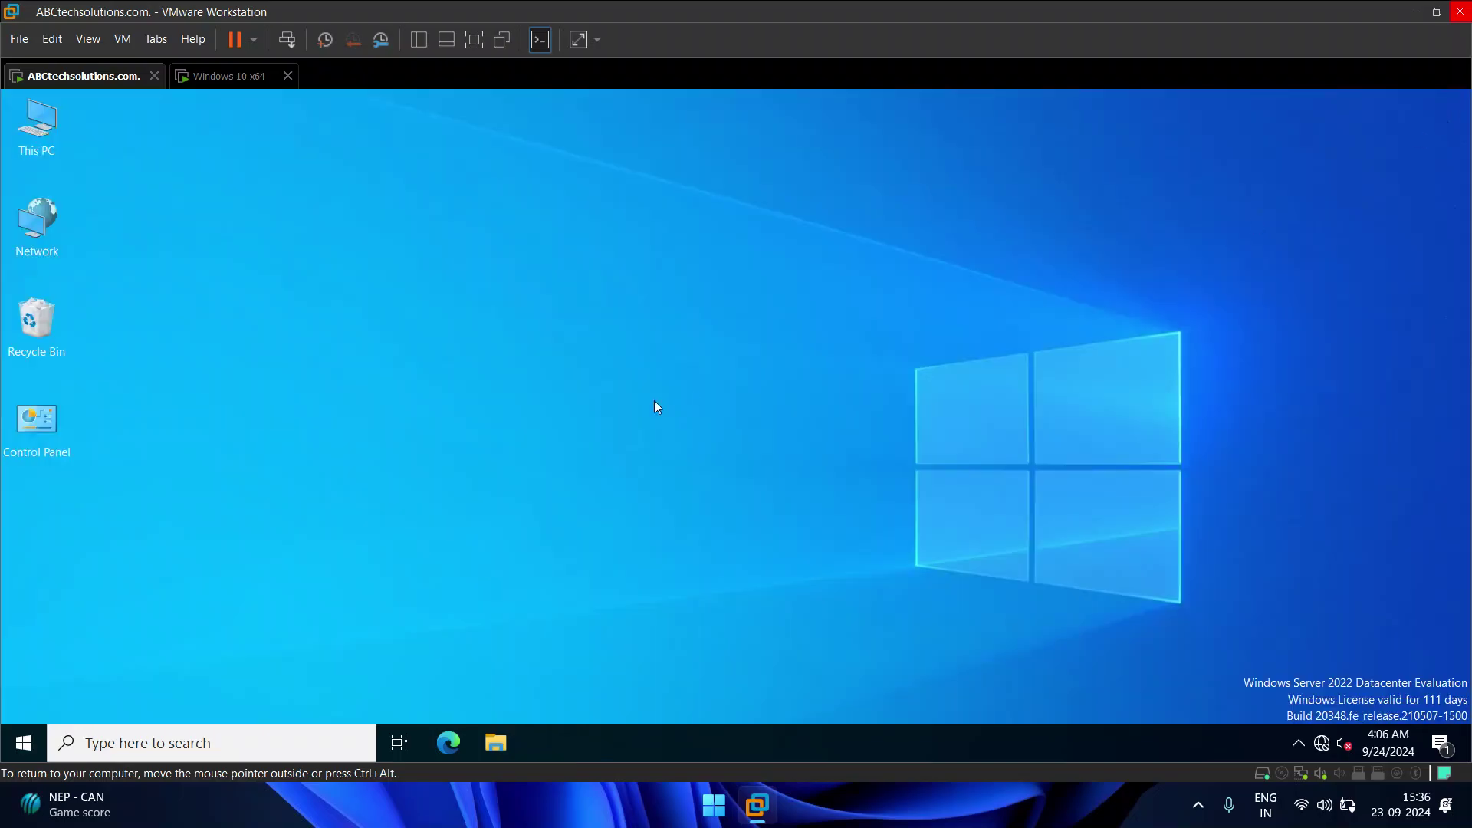